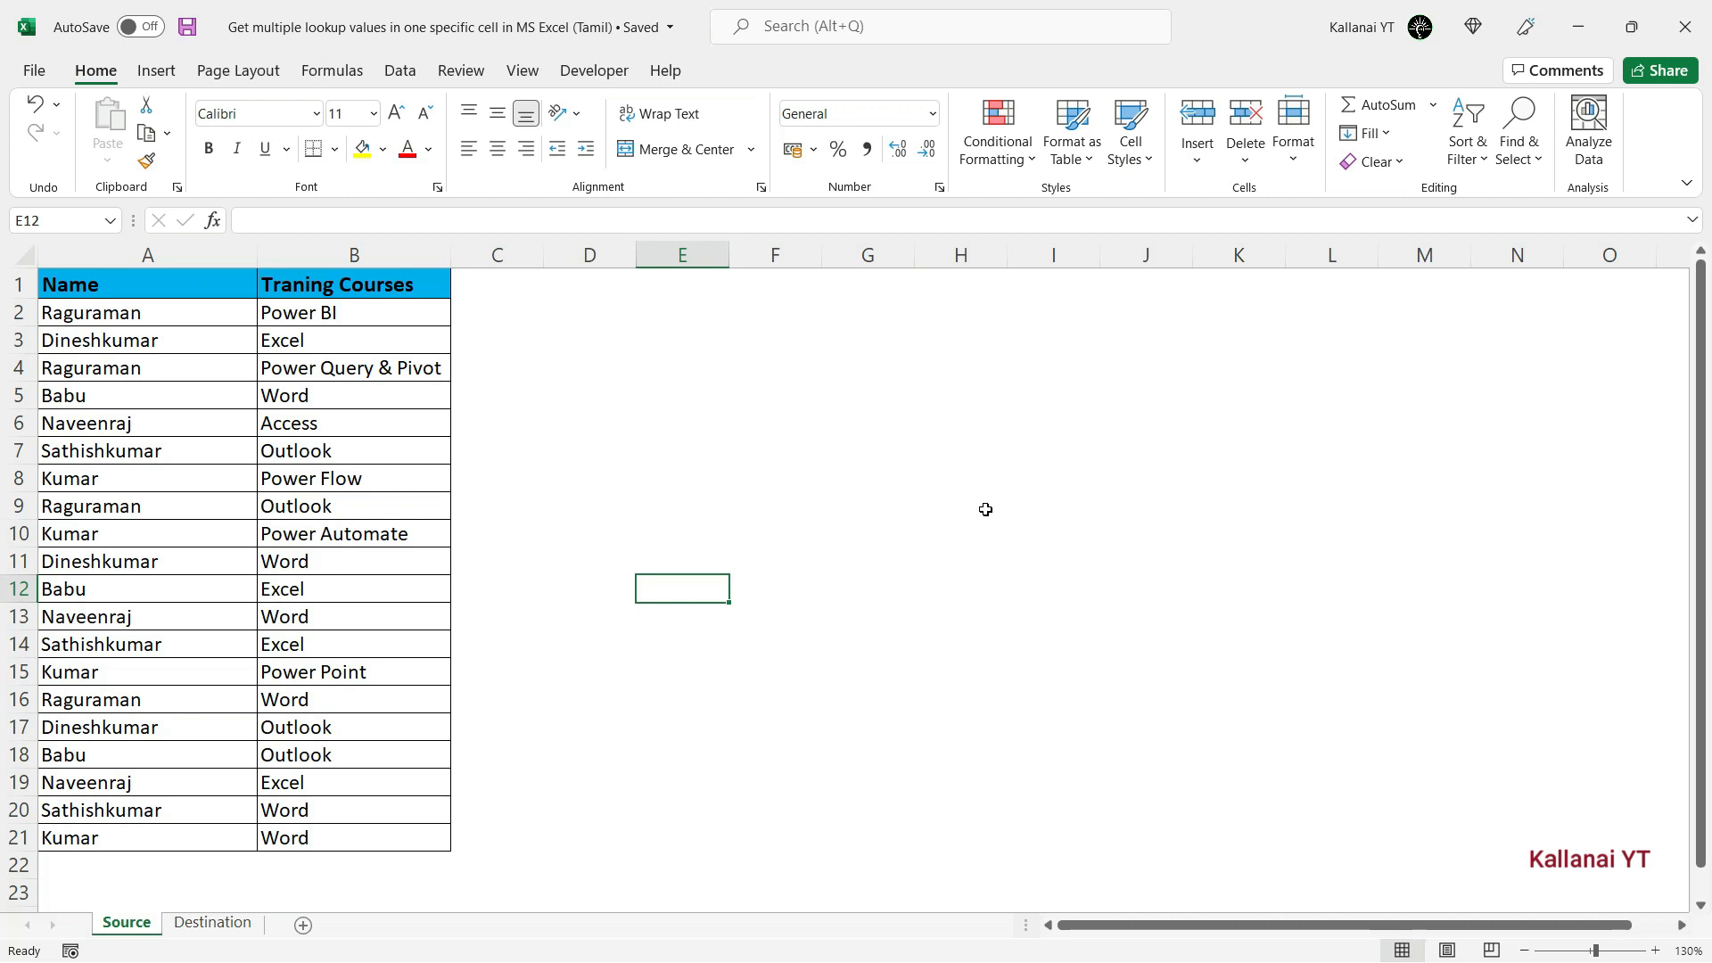
Step: Examine the Name and Traning Courses data in A1:B21 on the Source sheet, including the courses in rows 2 and 4
click(589, 494)
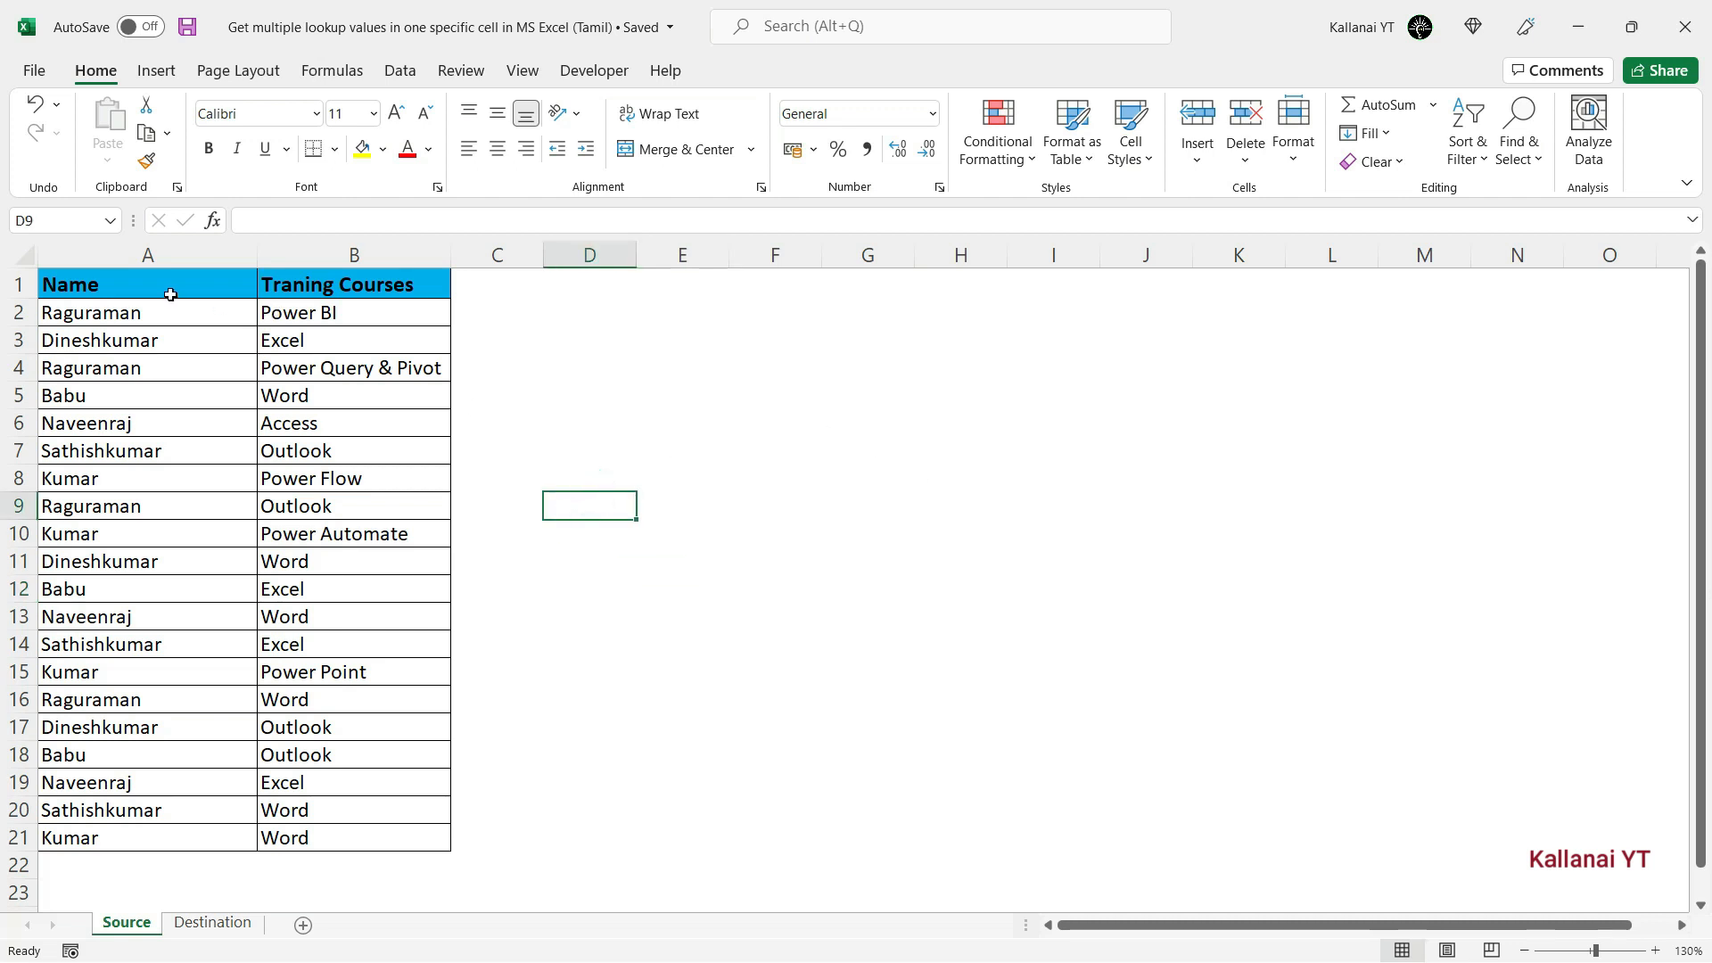
drag(170, 291, 378, 836)
click(546, 615)
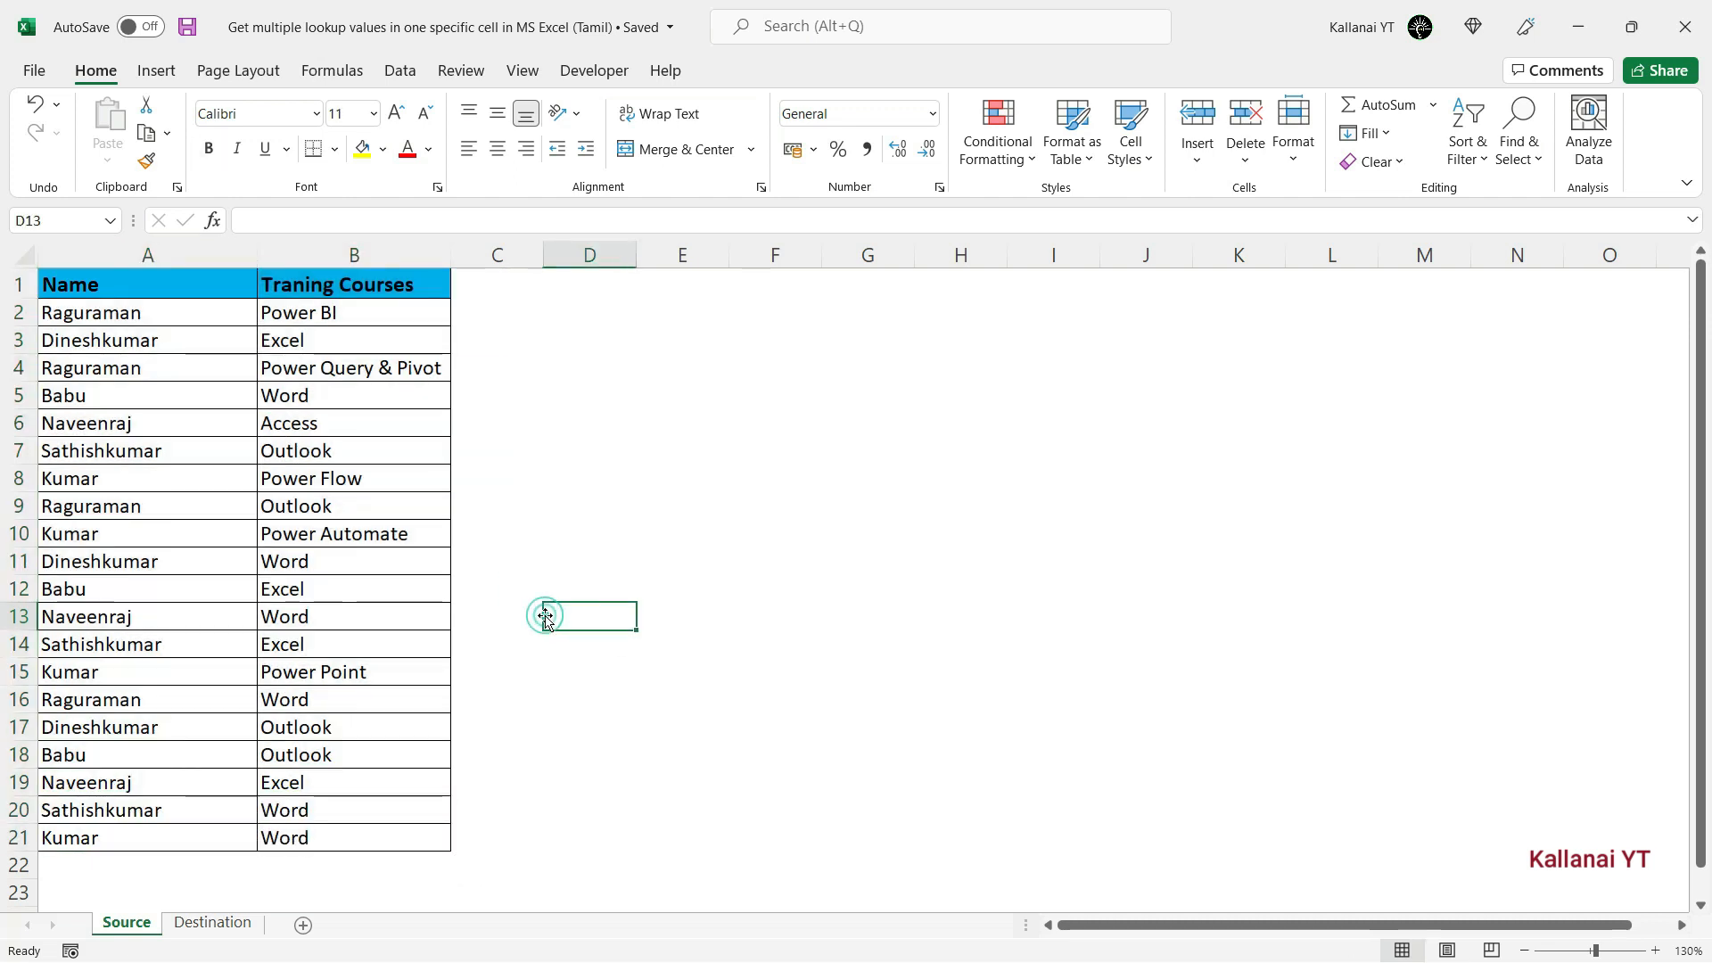
drag(108, 292, 367, 831)
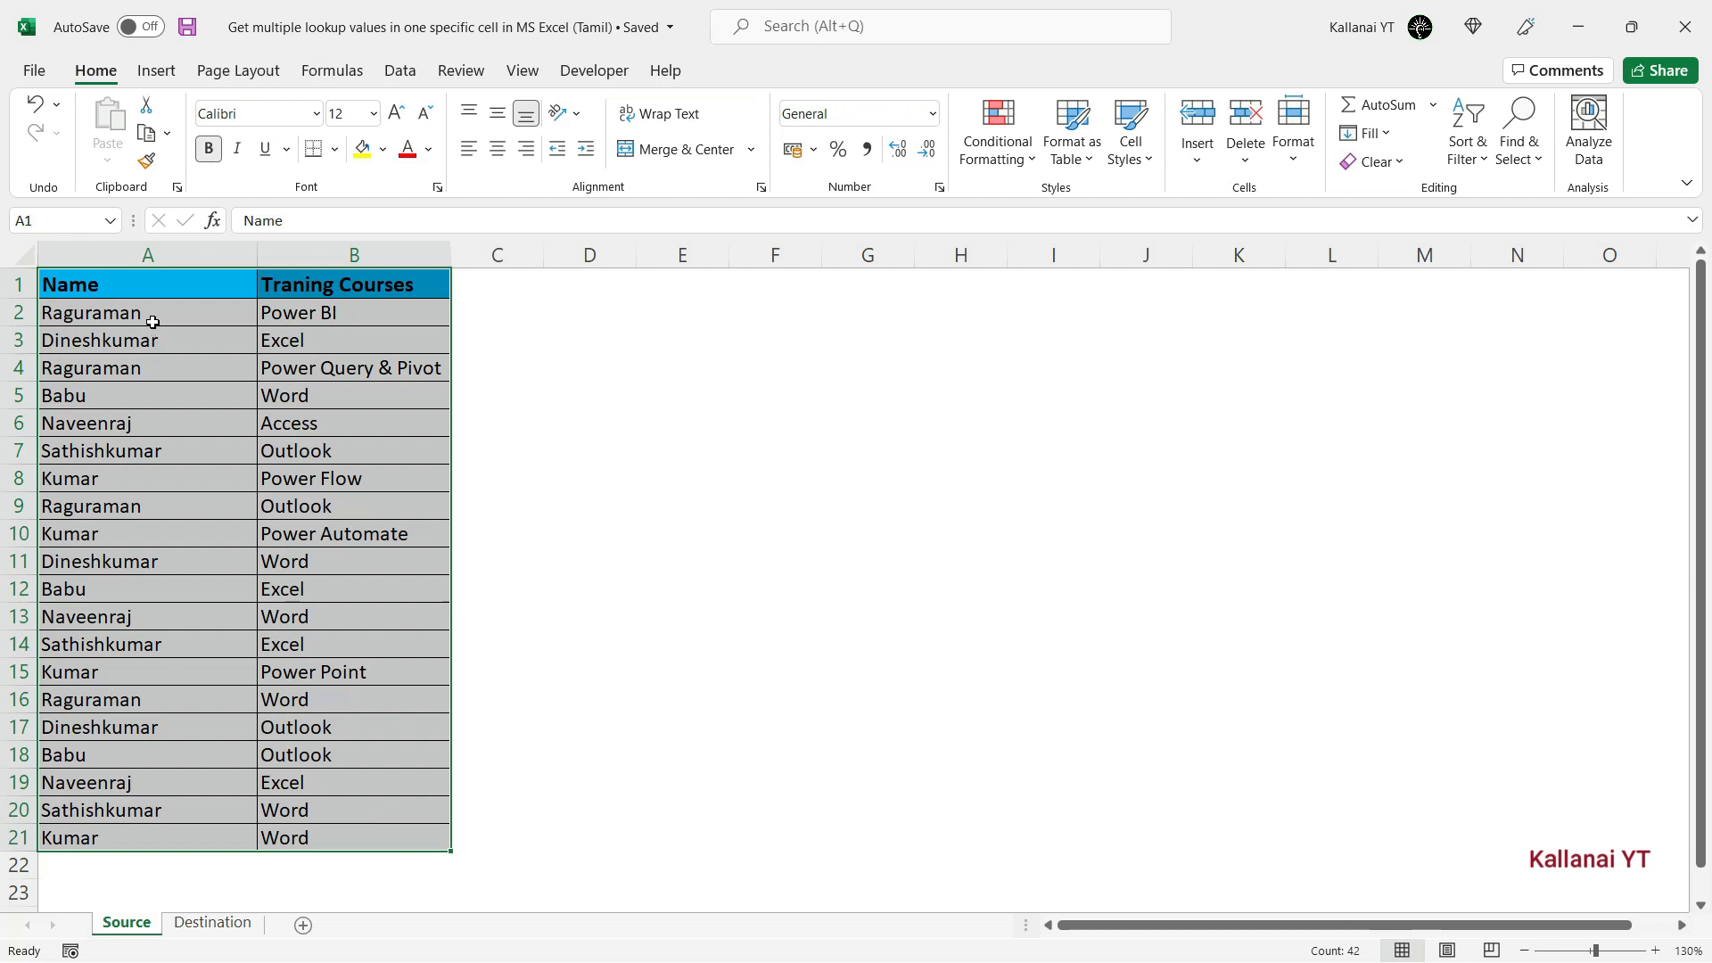
click(337, 310)
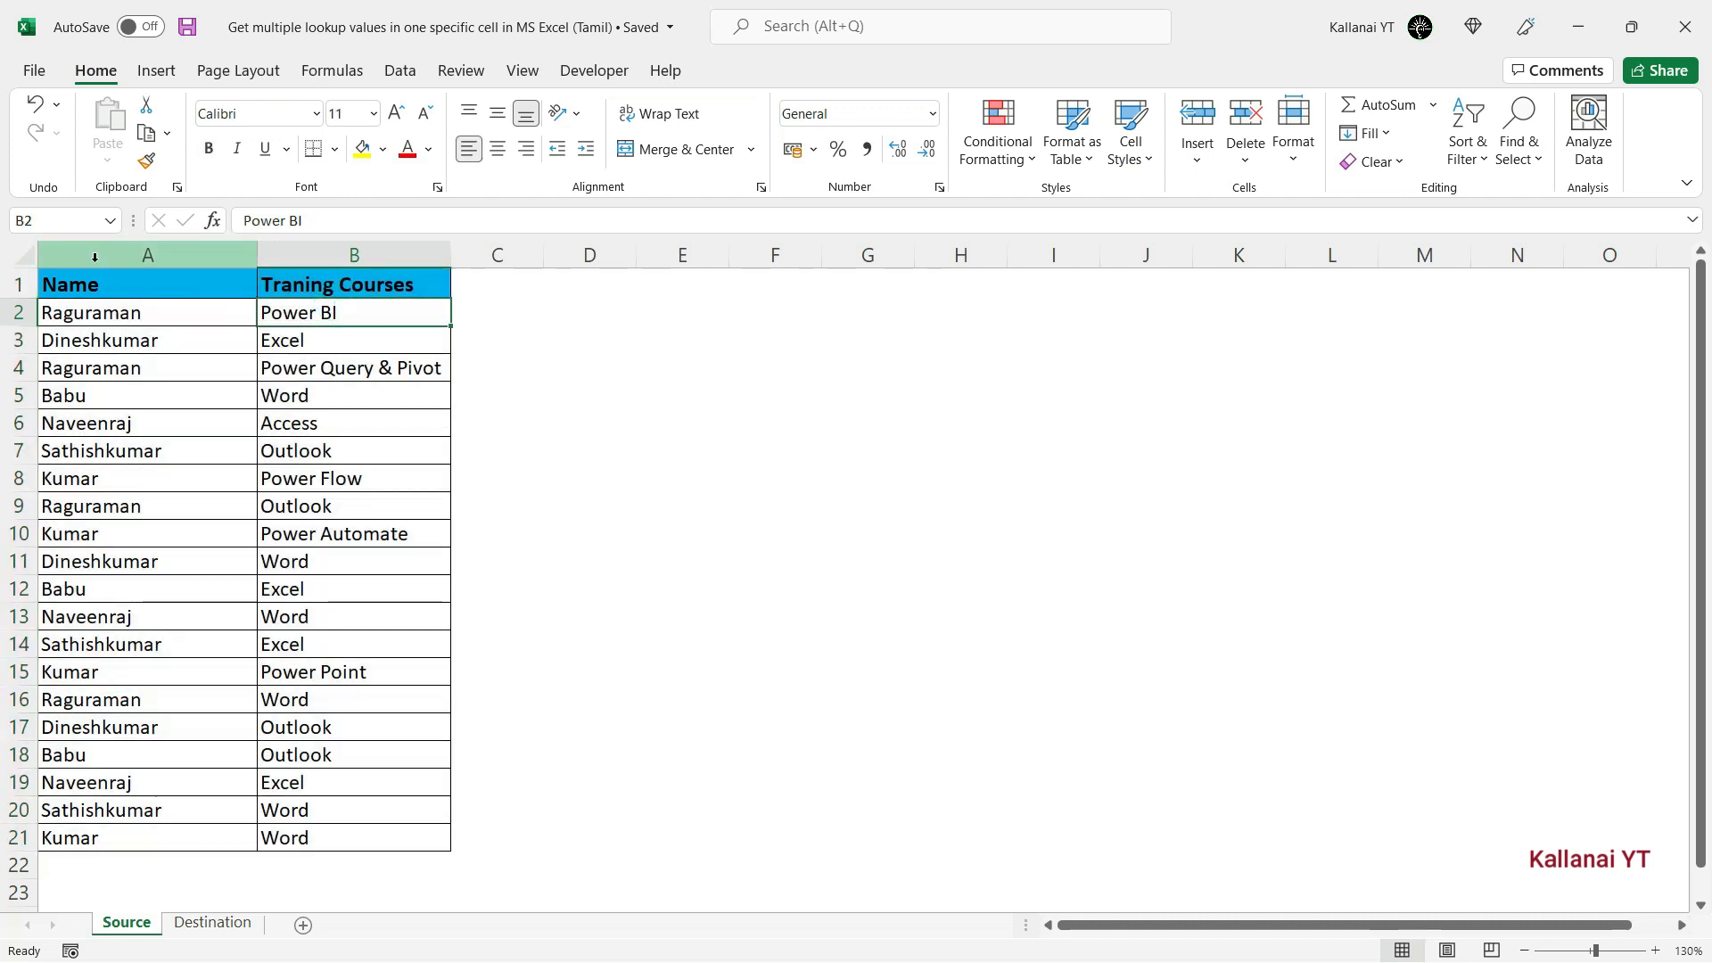
click(87, 313)
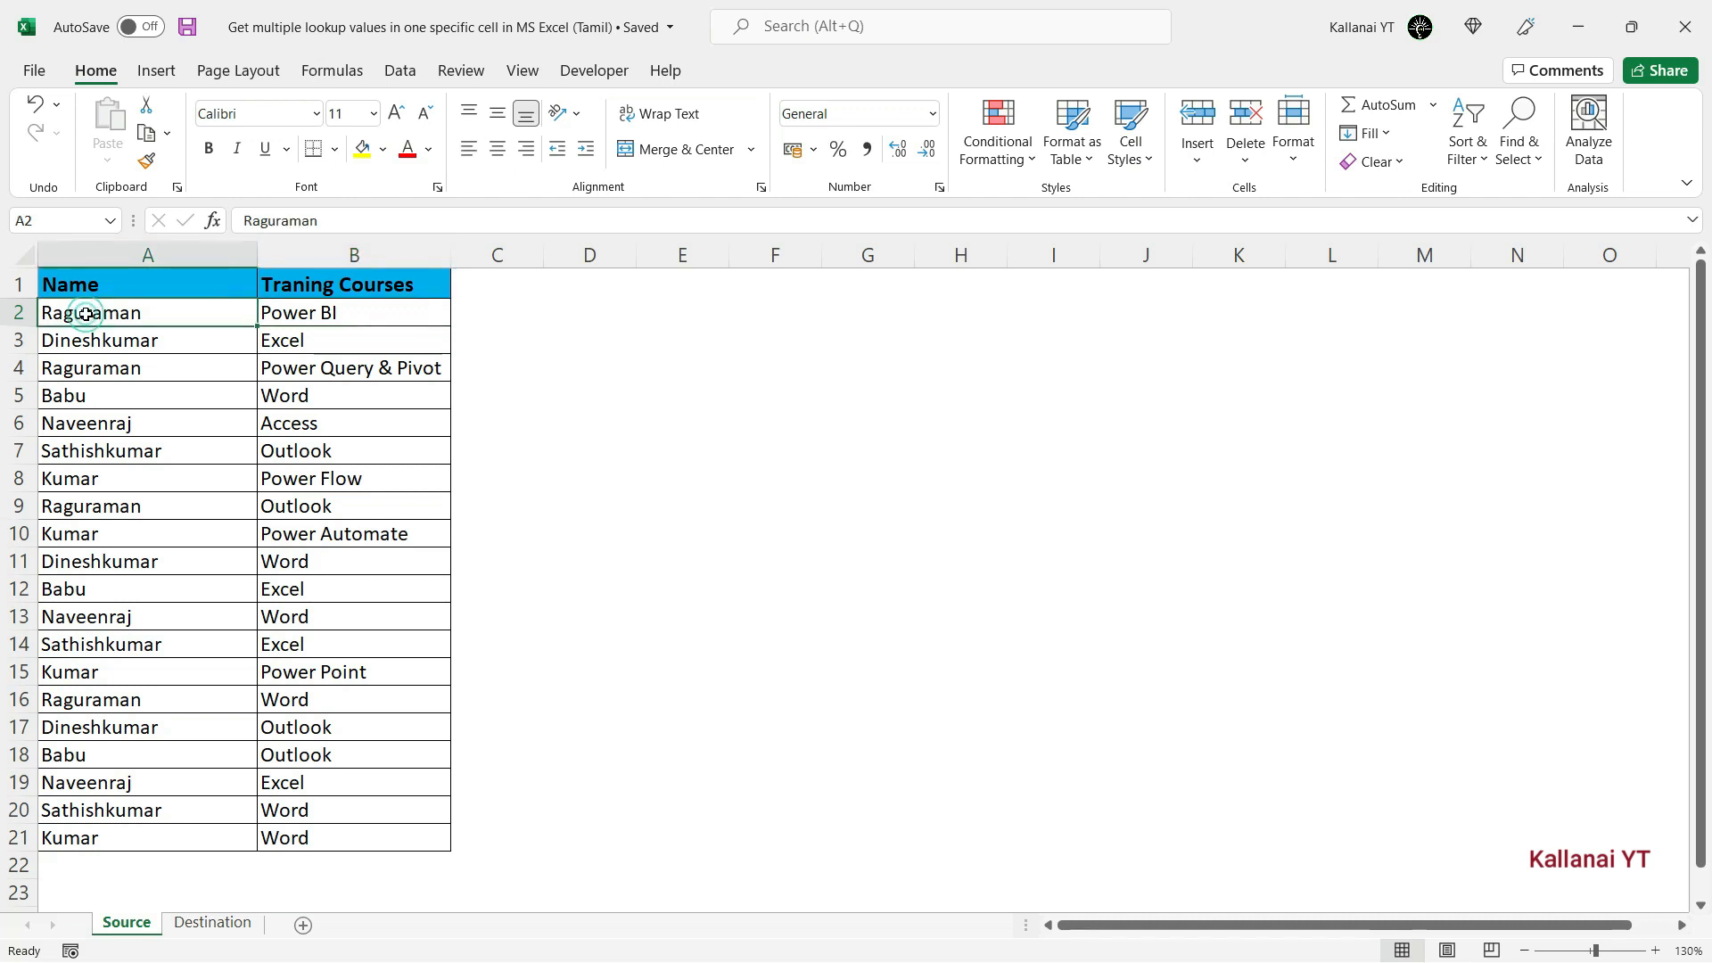
click(273, 315)
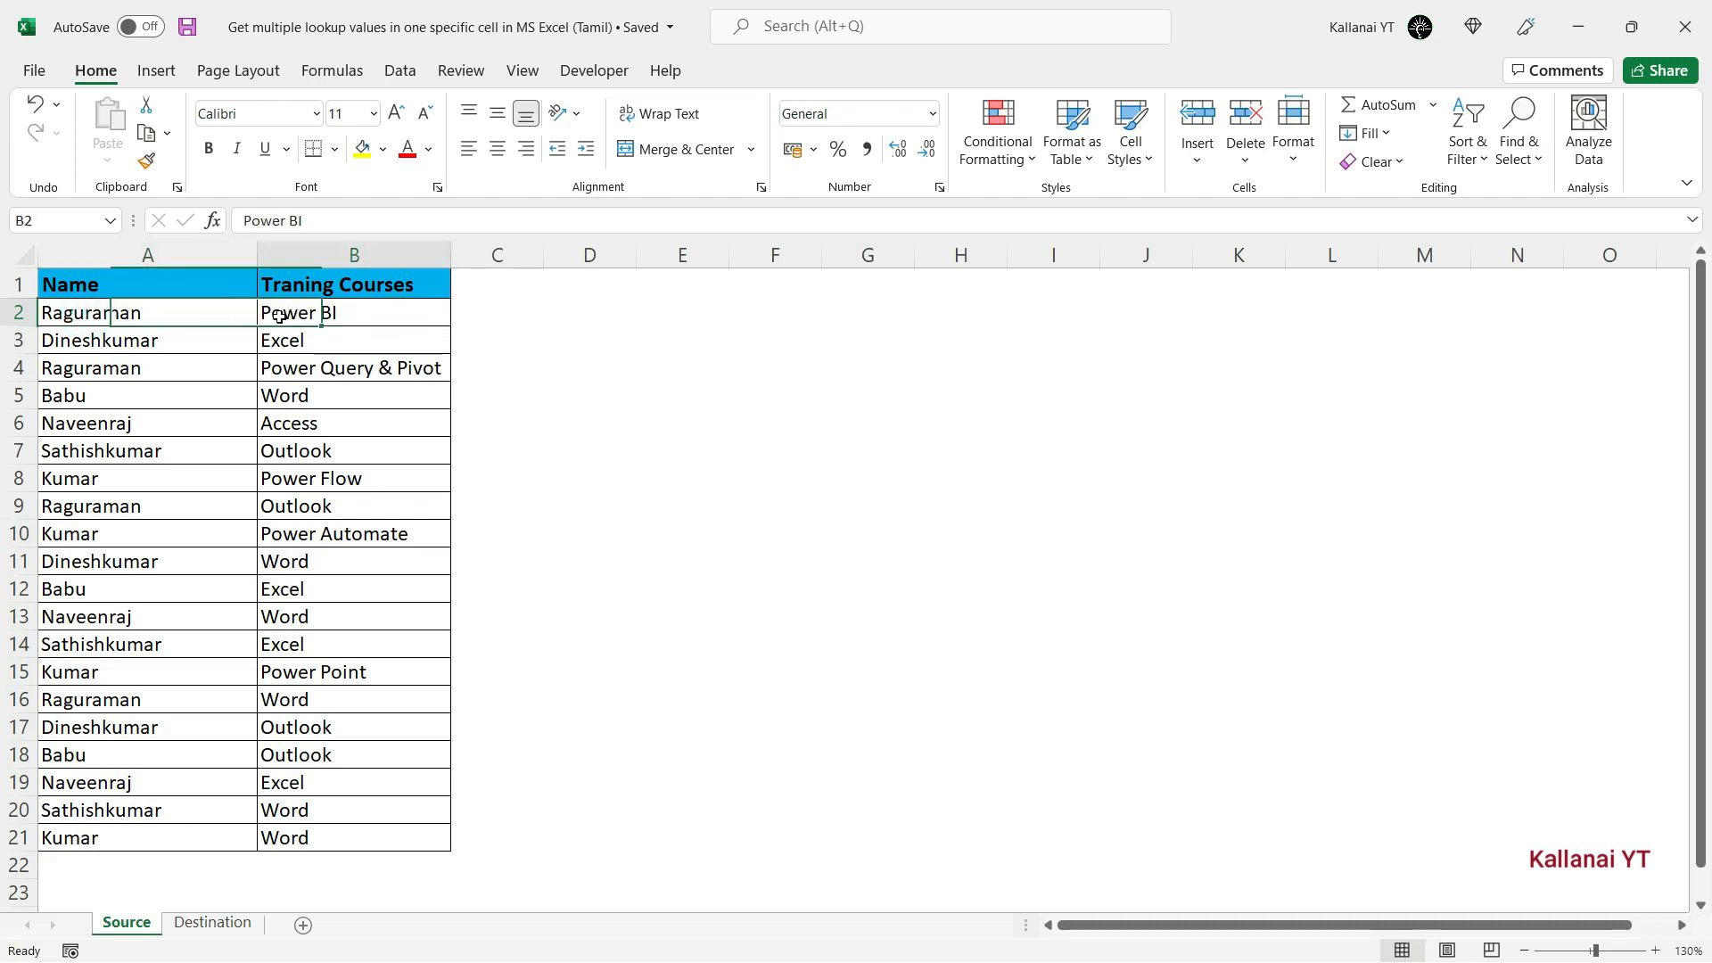
click(343, 368)
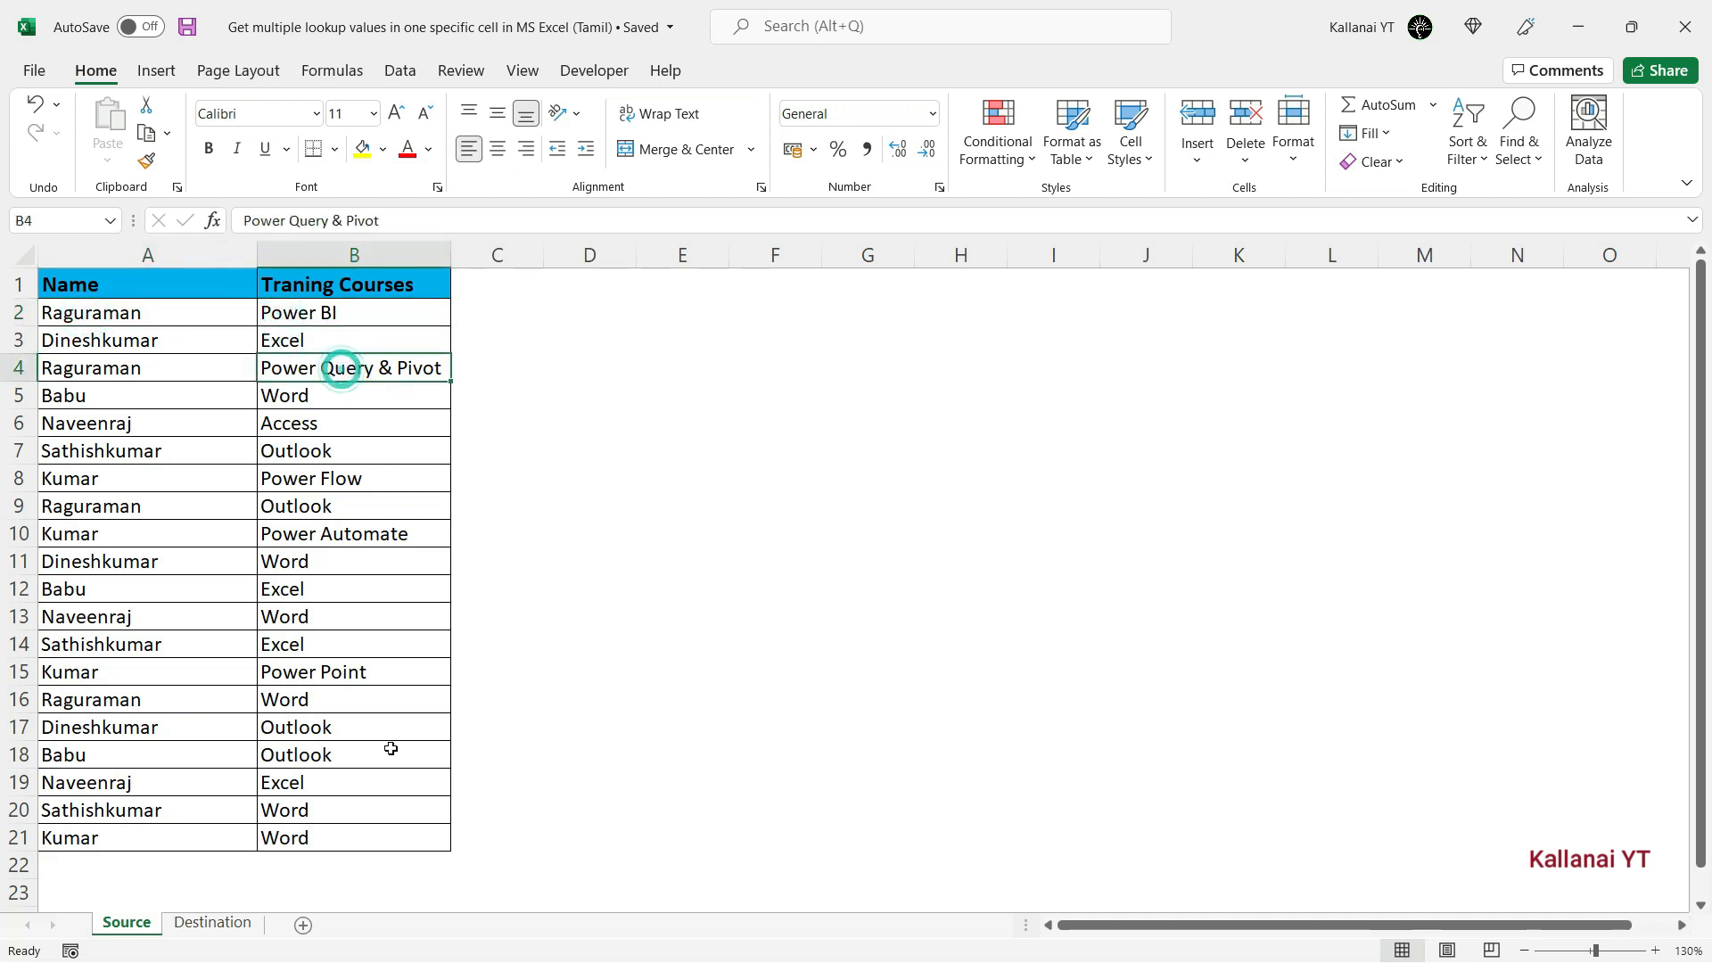
Step: Review the empty Name and Traning Courses table on the Destination sheet
click(214, 923)
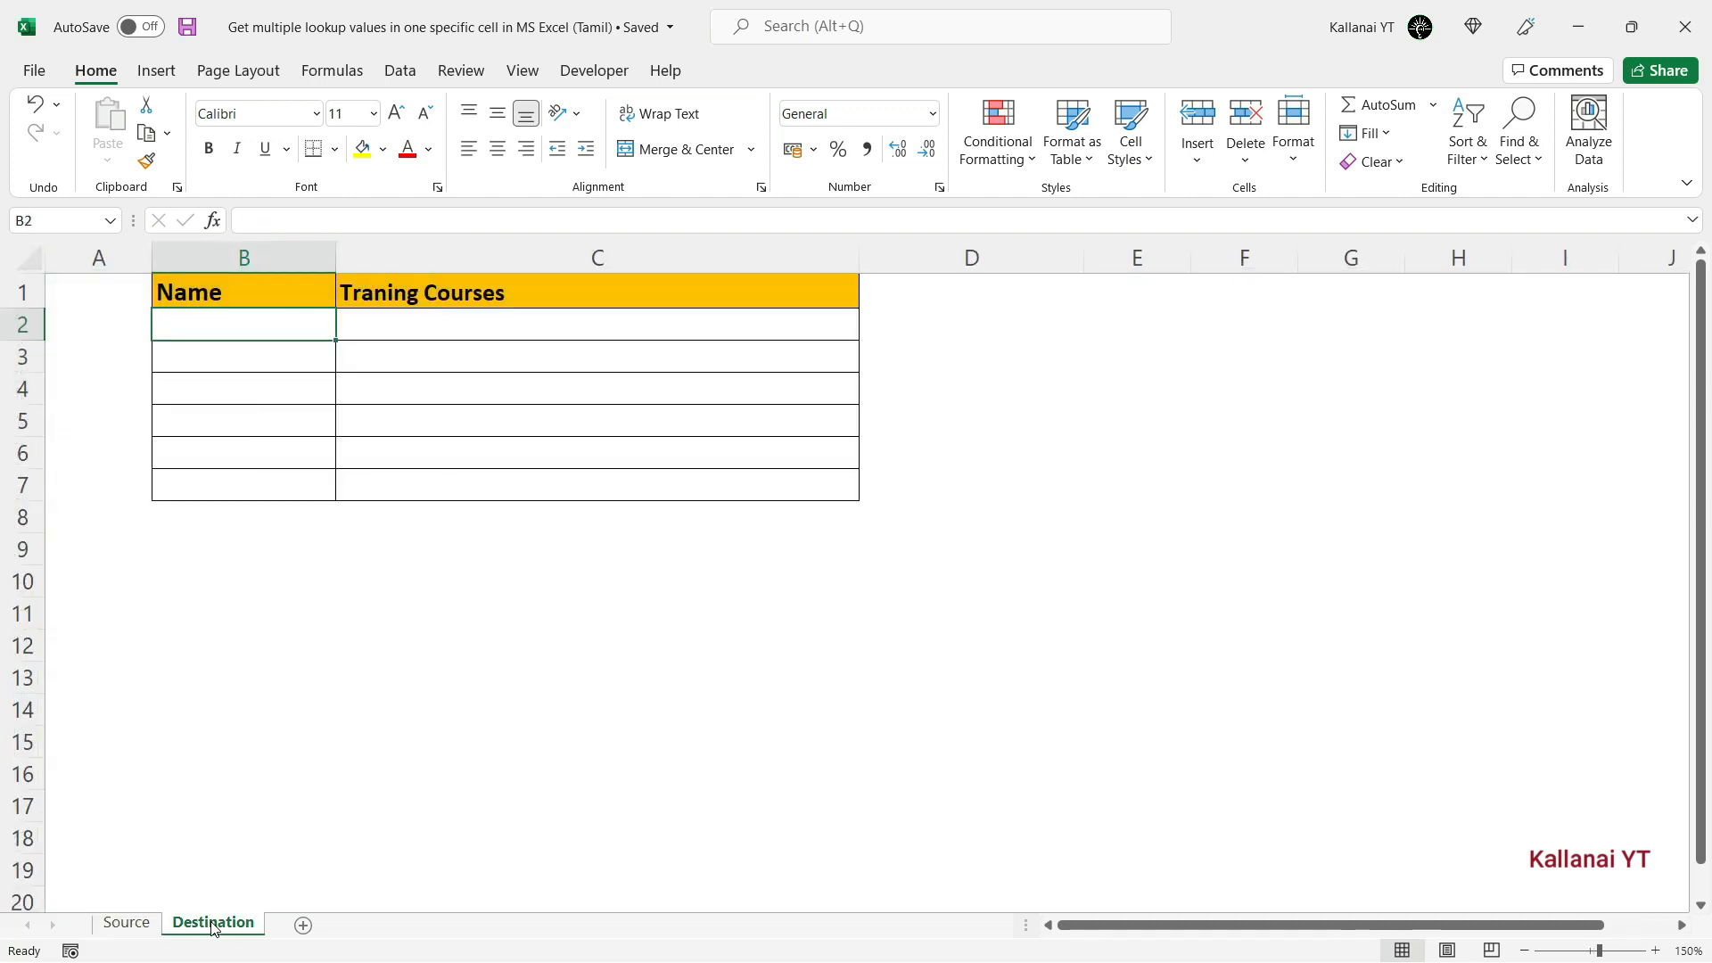
click(469, 531)
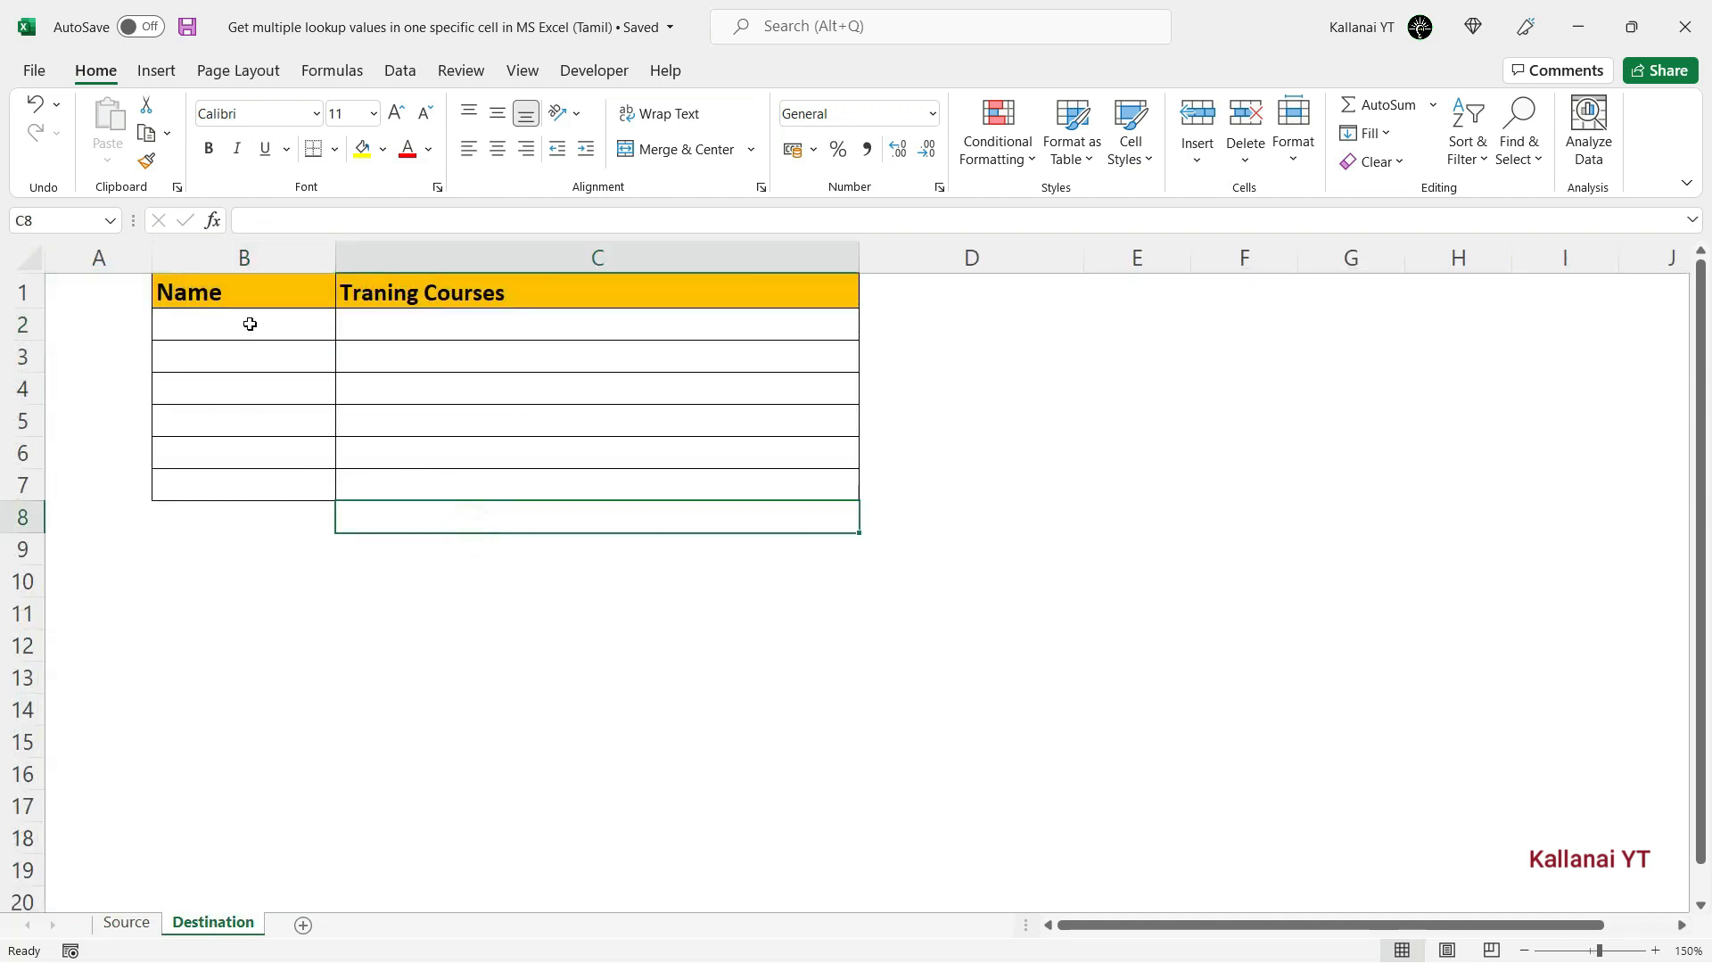
drag(250, 324, 225, 499)
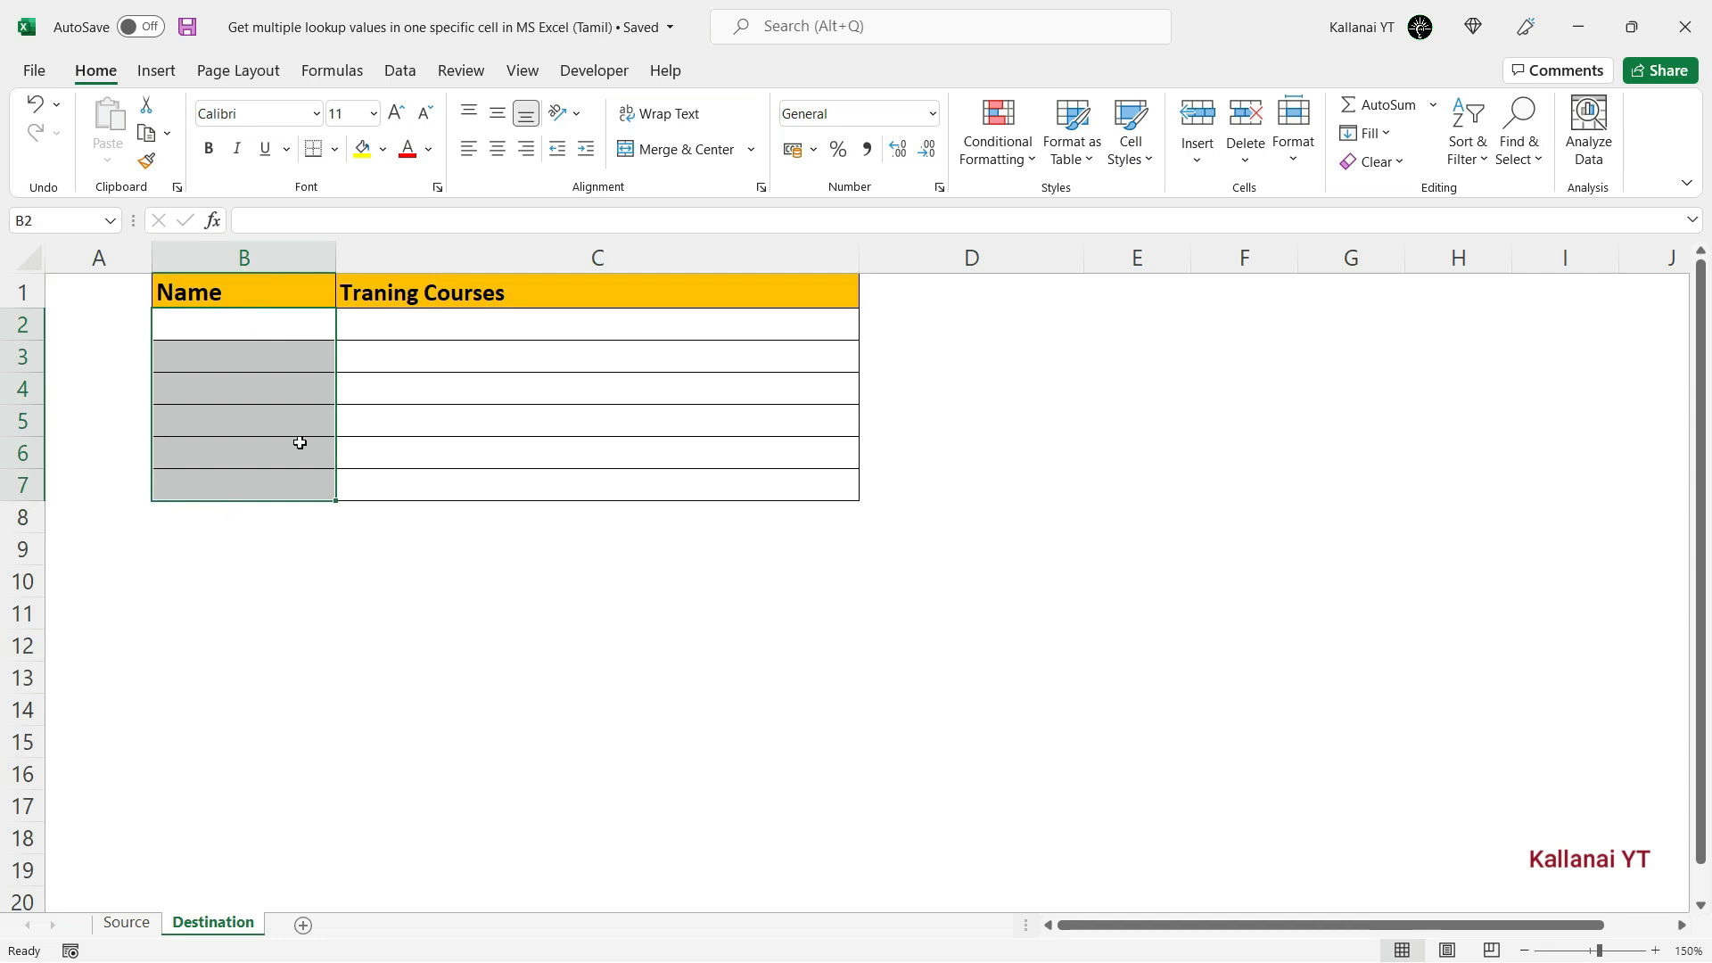
click(446, 342)
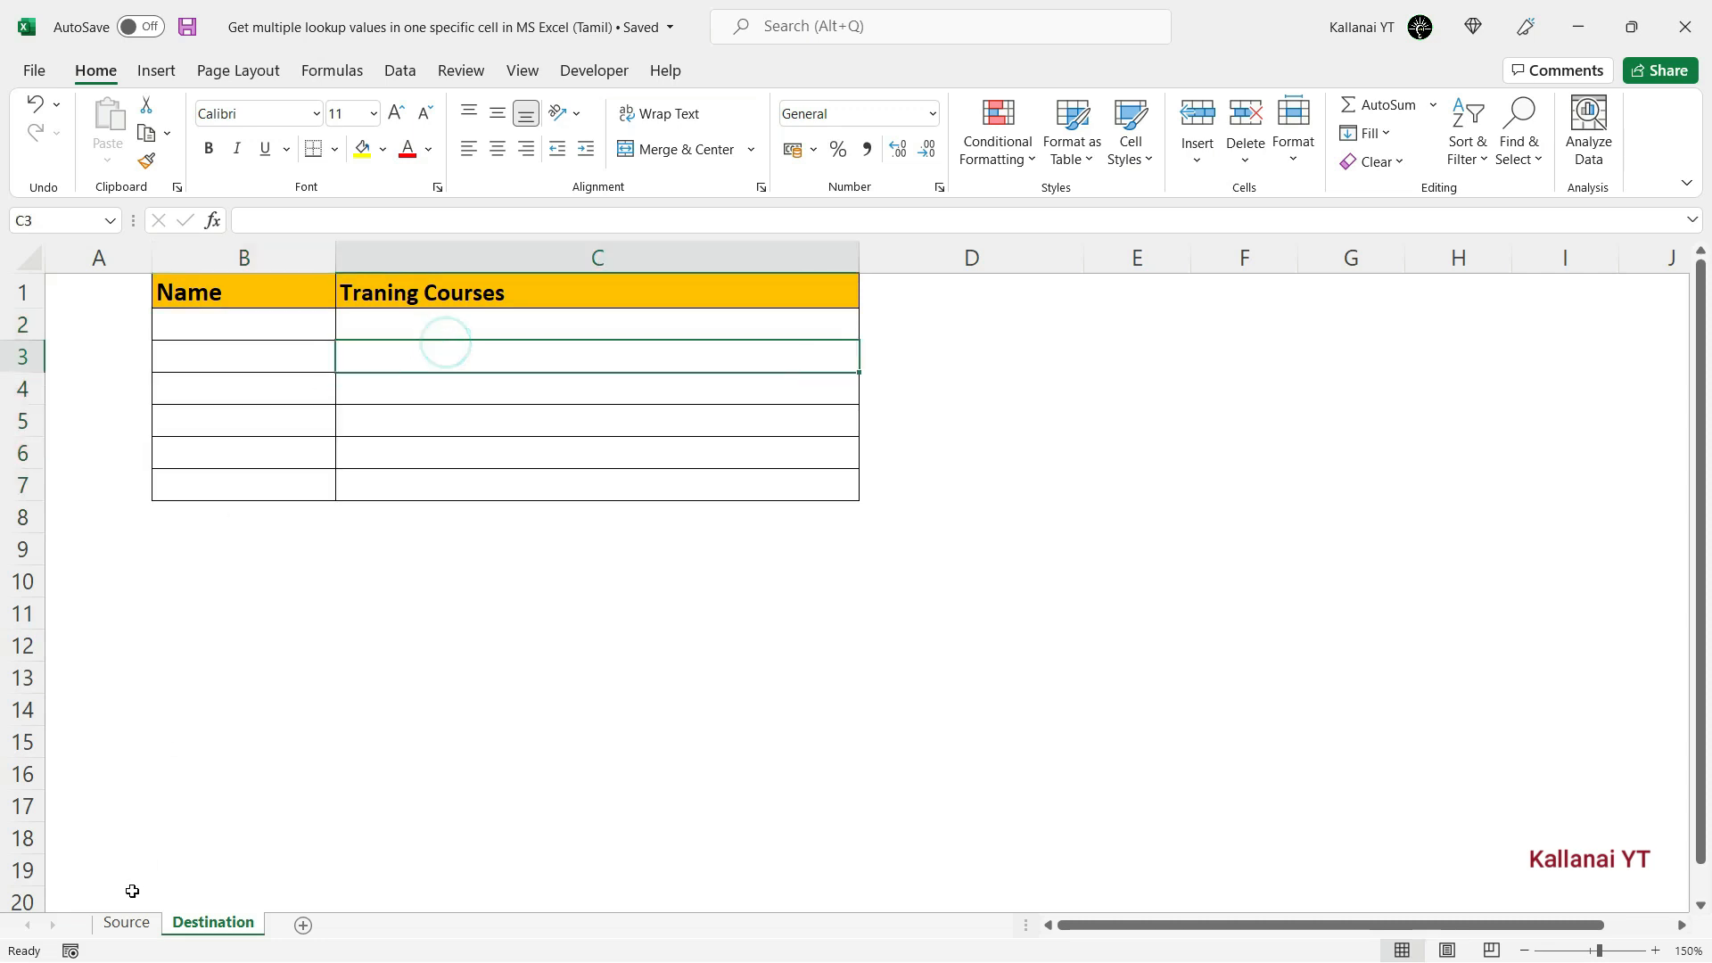
Step: Examine how names repeat with different courses on the Source sheet, comparing rows 2 and 4
click(126, 923)
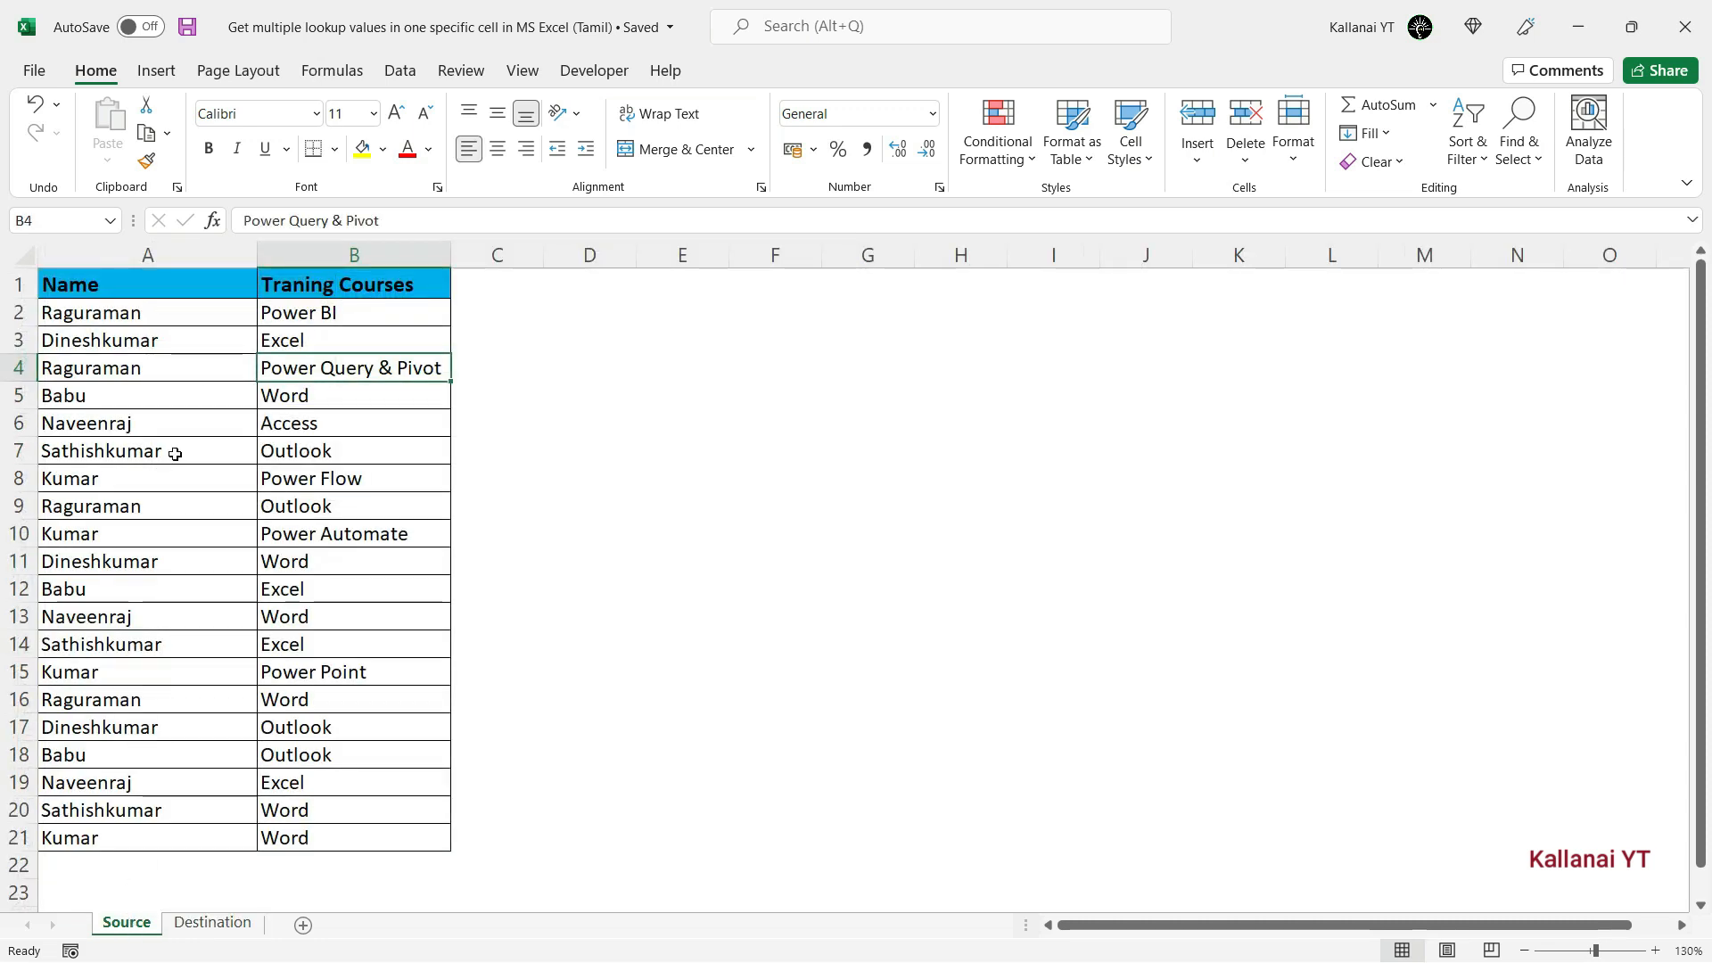
click(336, 334)
click(344, 316)
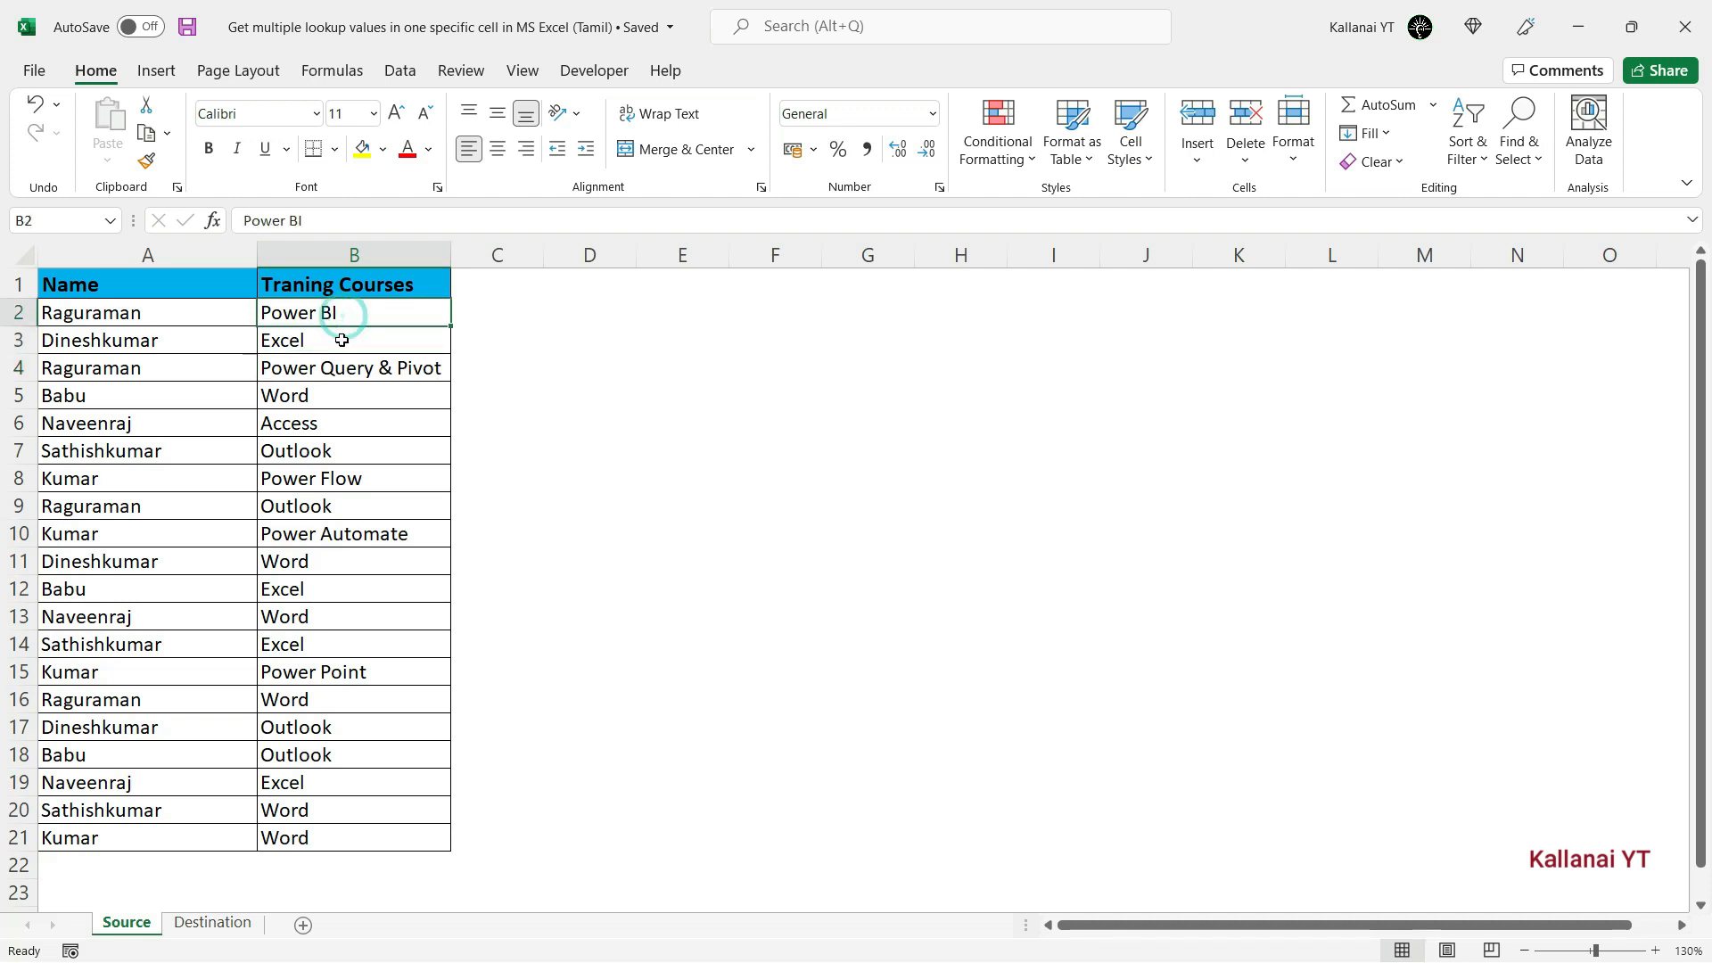
click(341, 339)
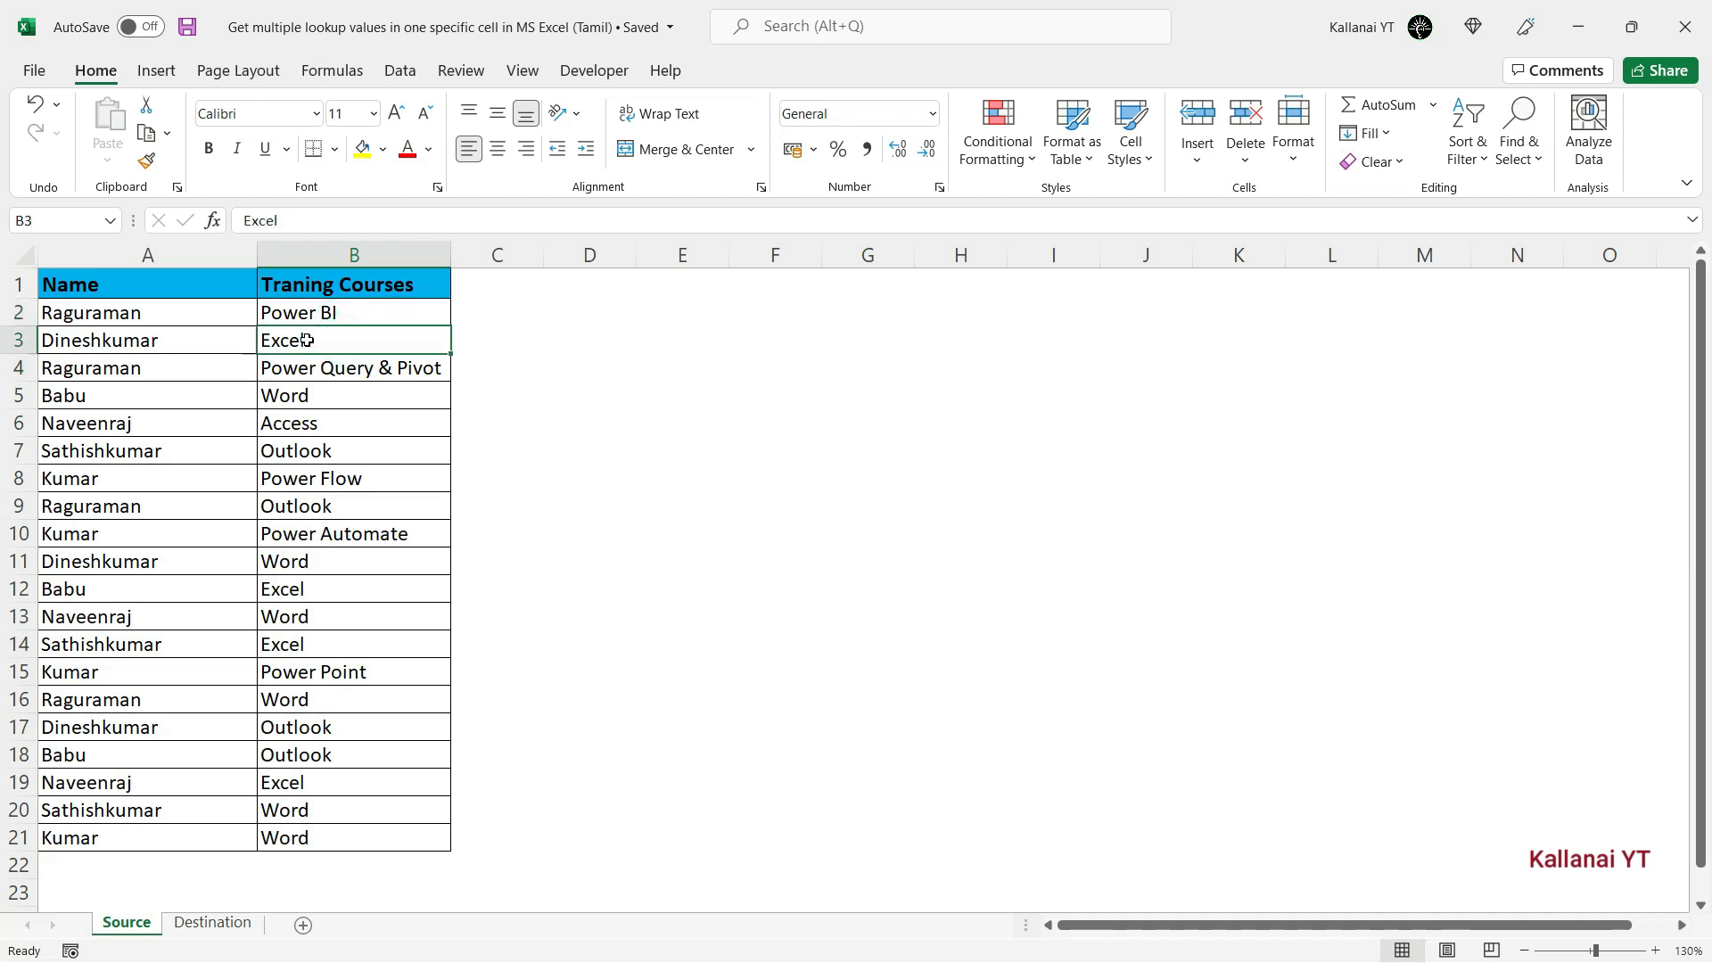
click(21, 314)
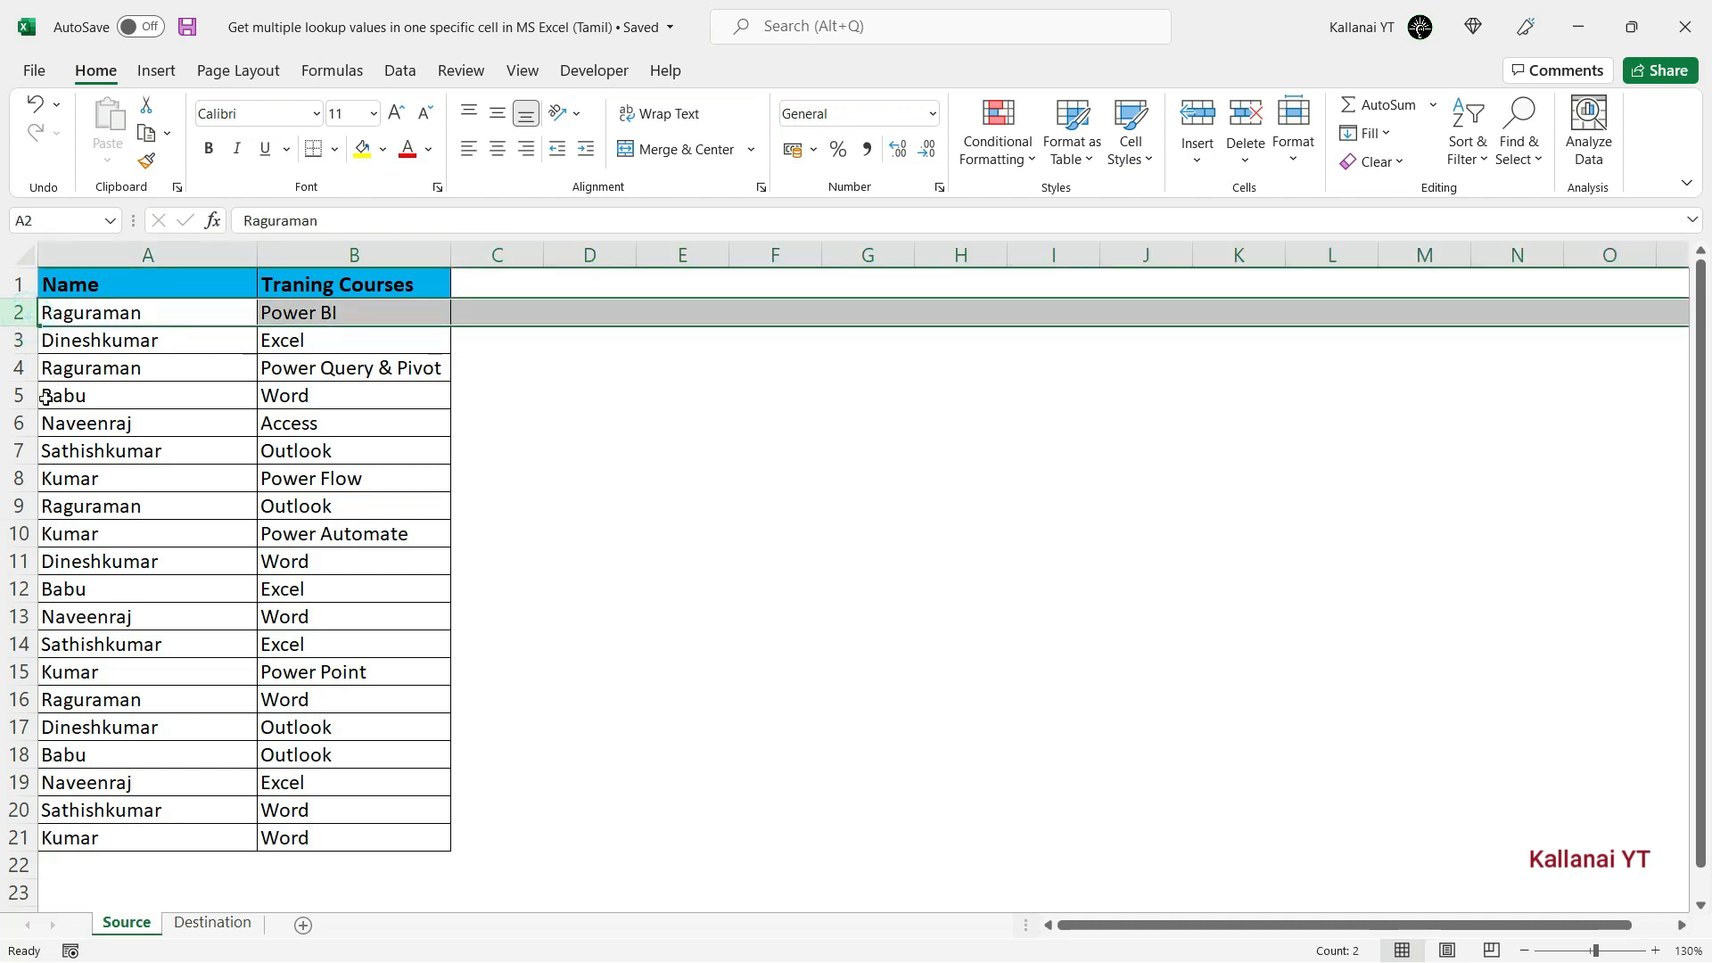
click(180, 464)
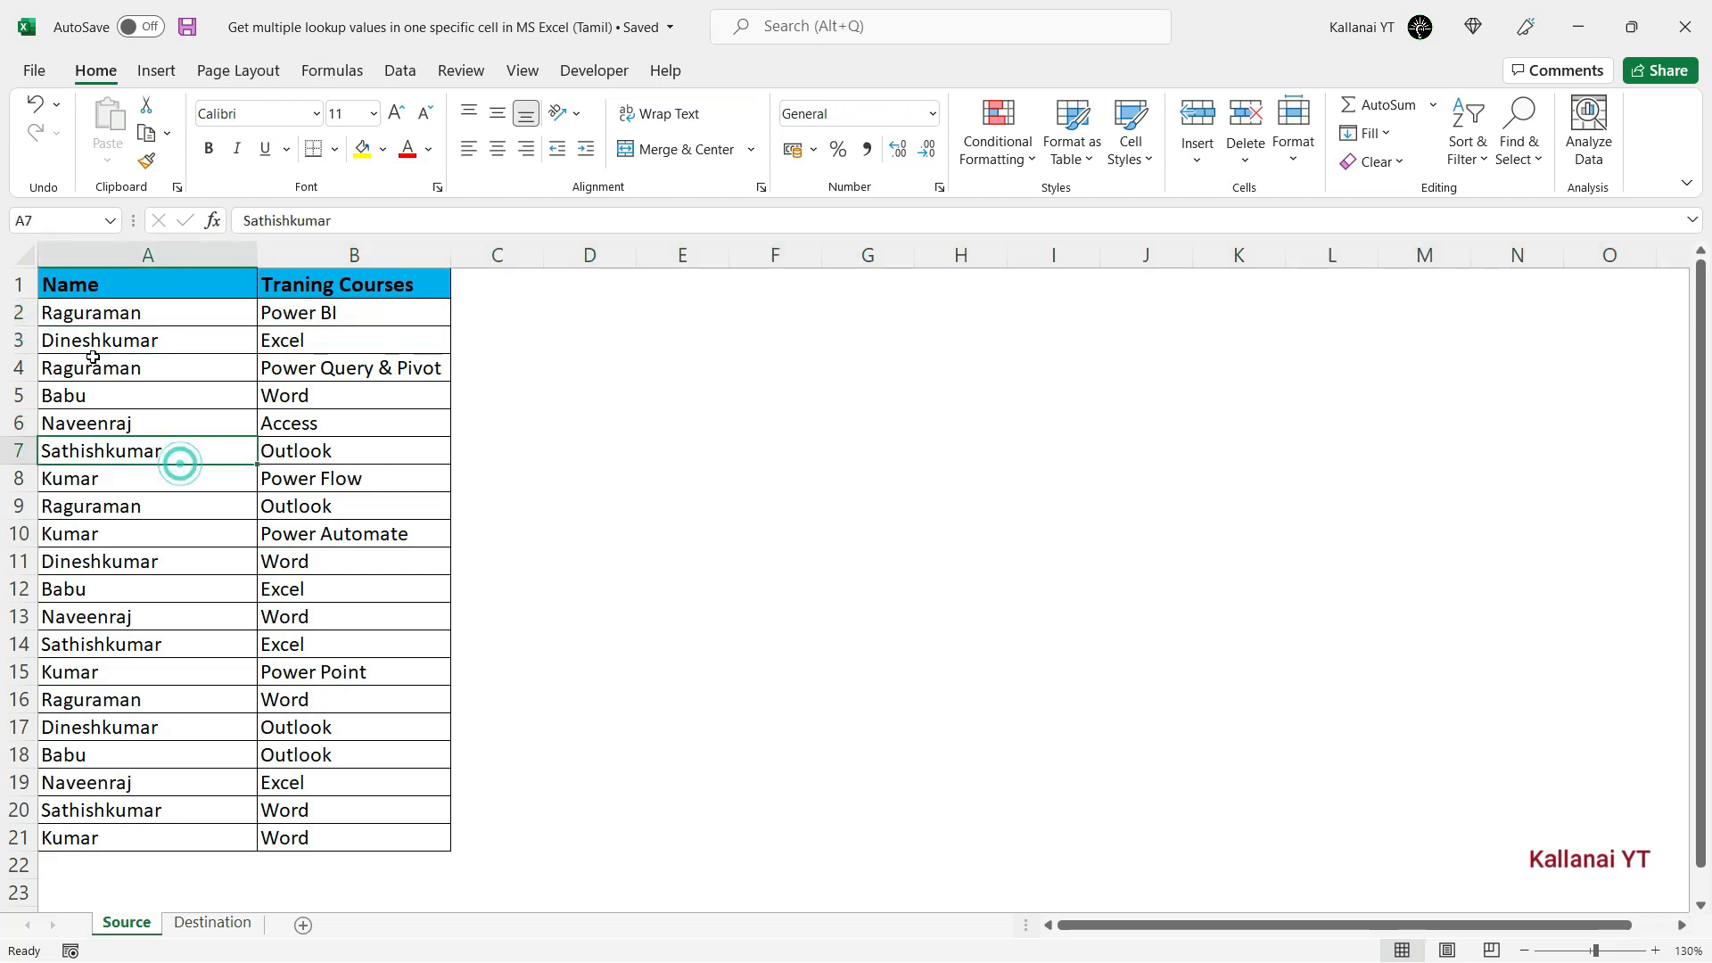
click(309, 361)
click(23, 312)
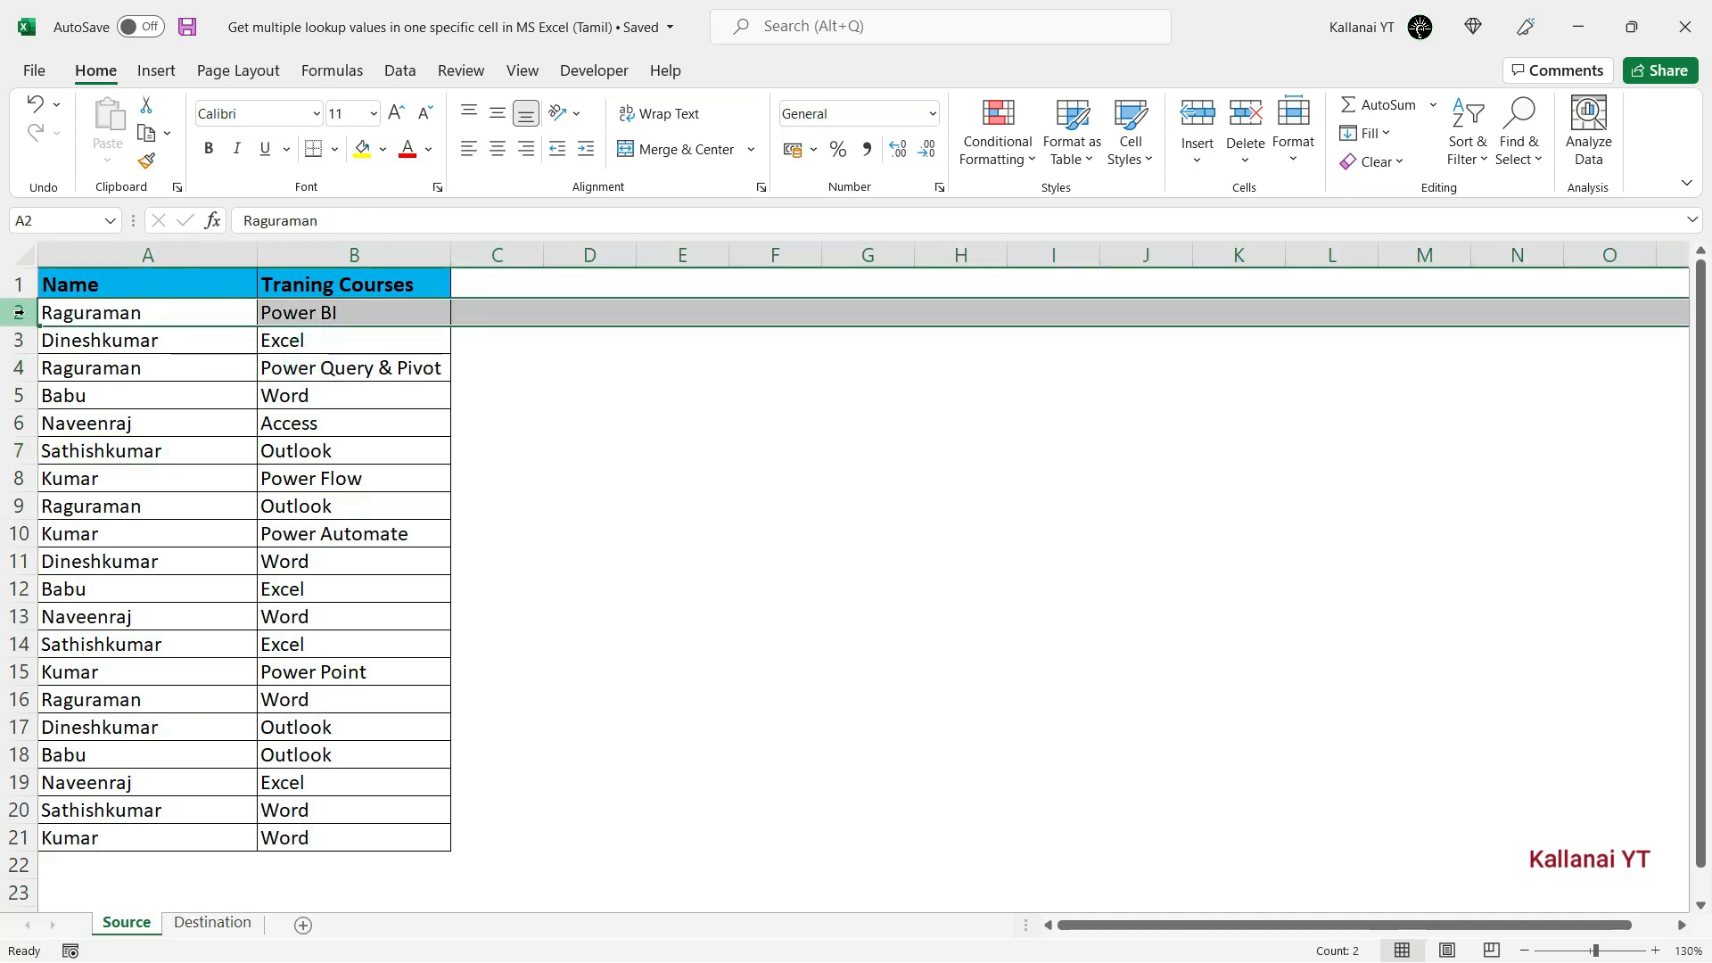
click(22, 367)
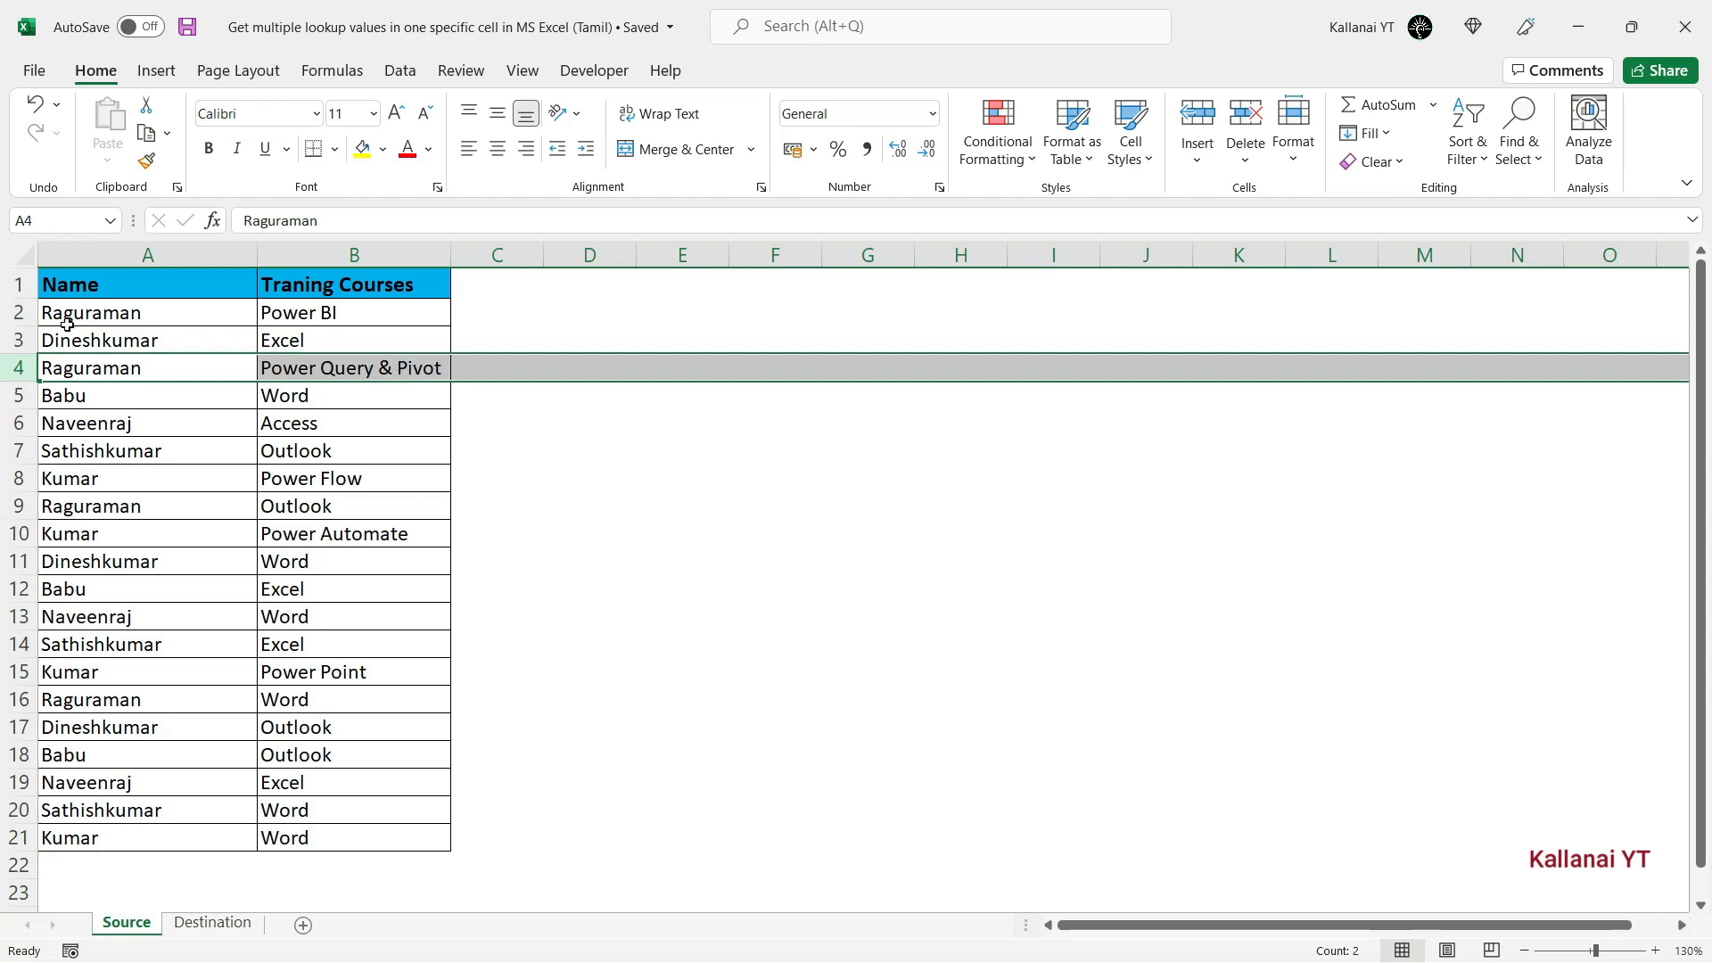
click(16, 312)
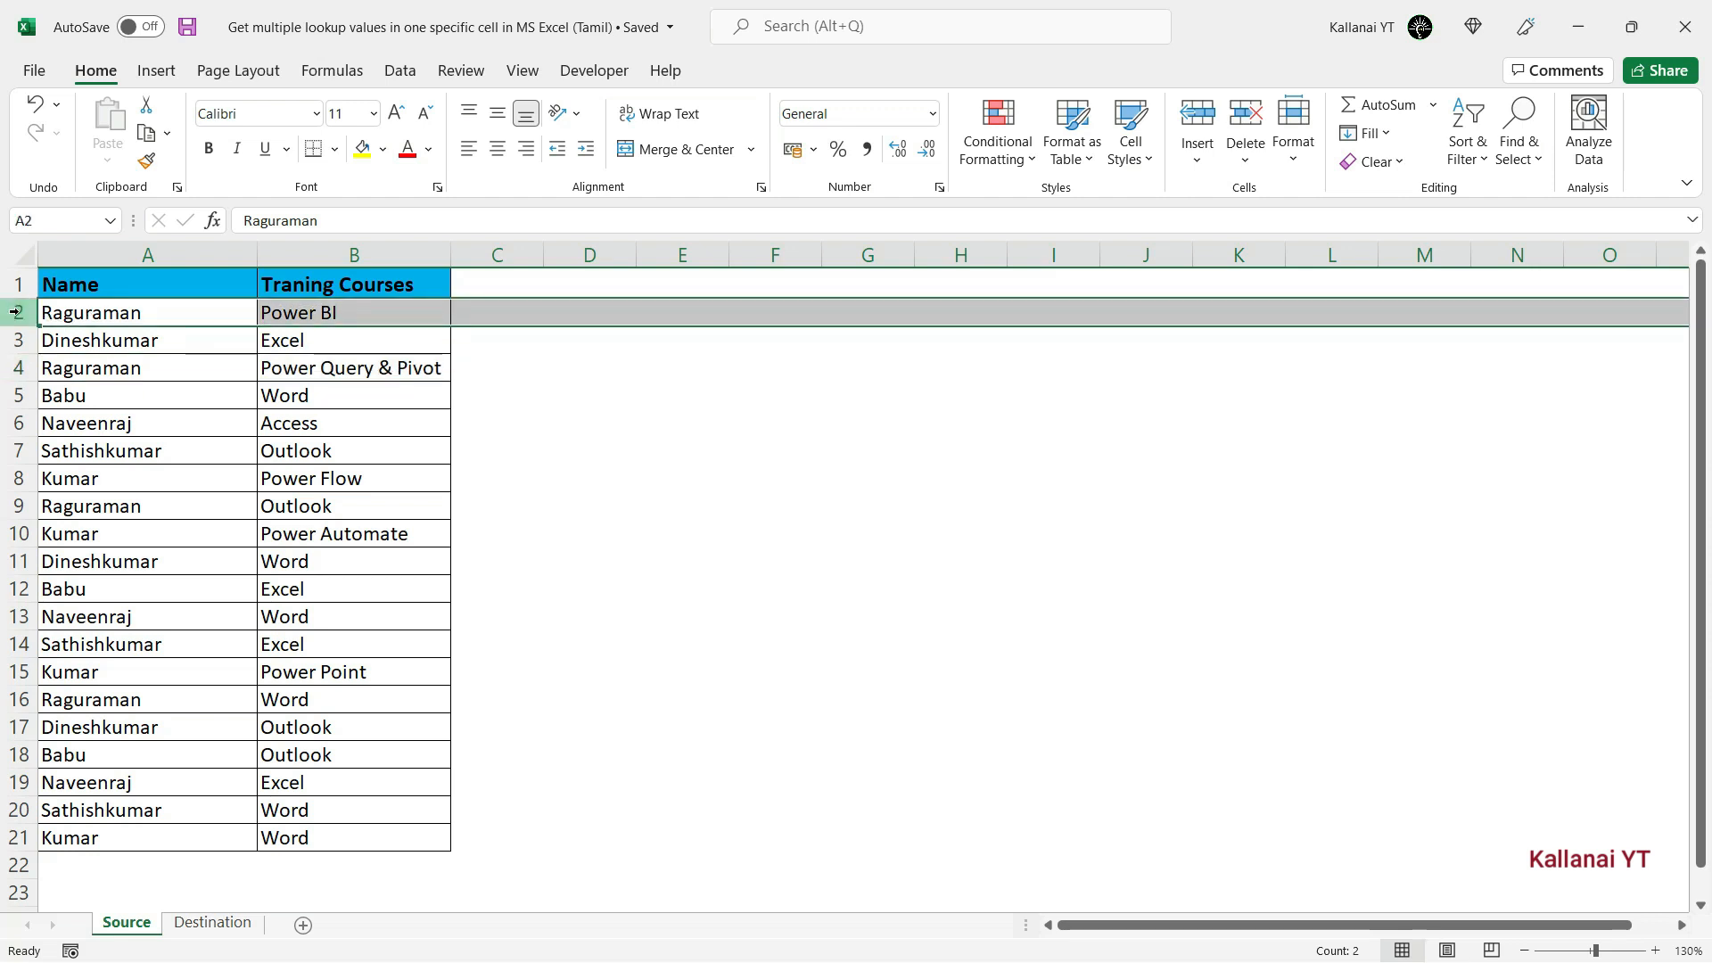
click(234, 366)
click(339, 482)
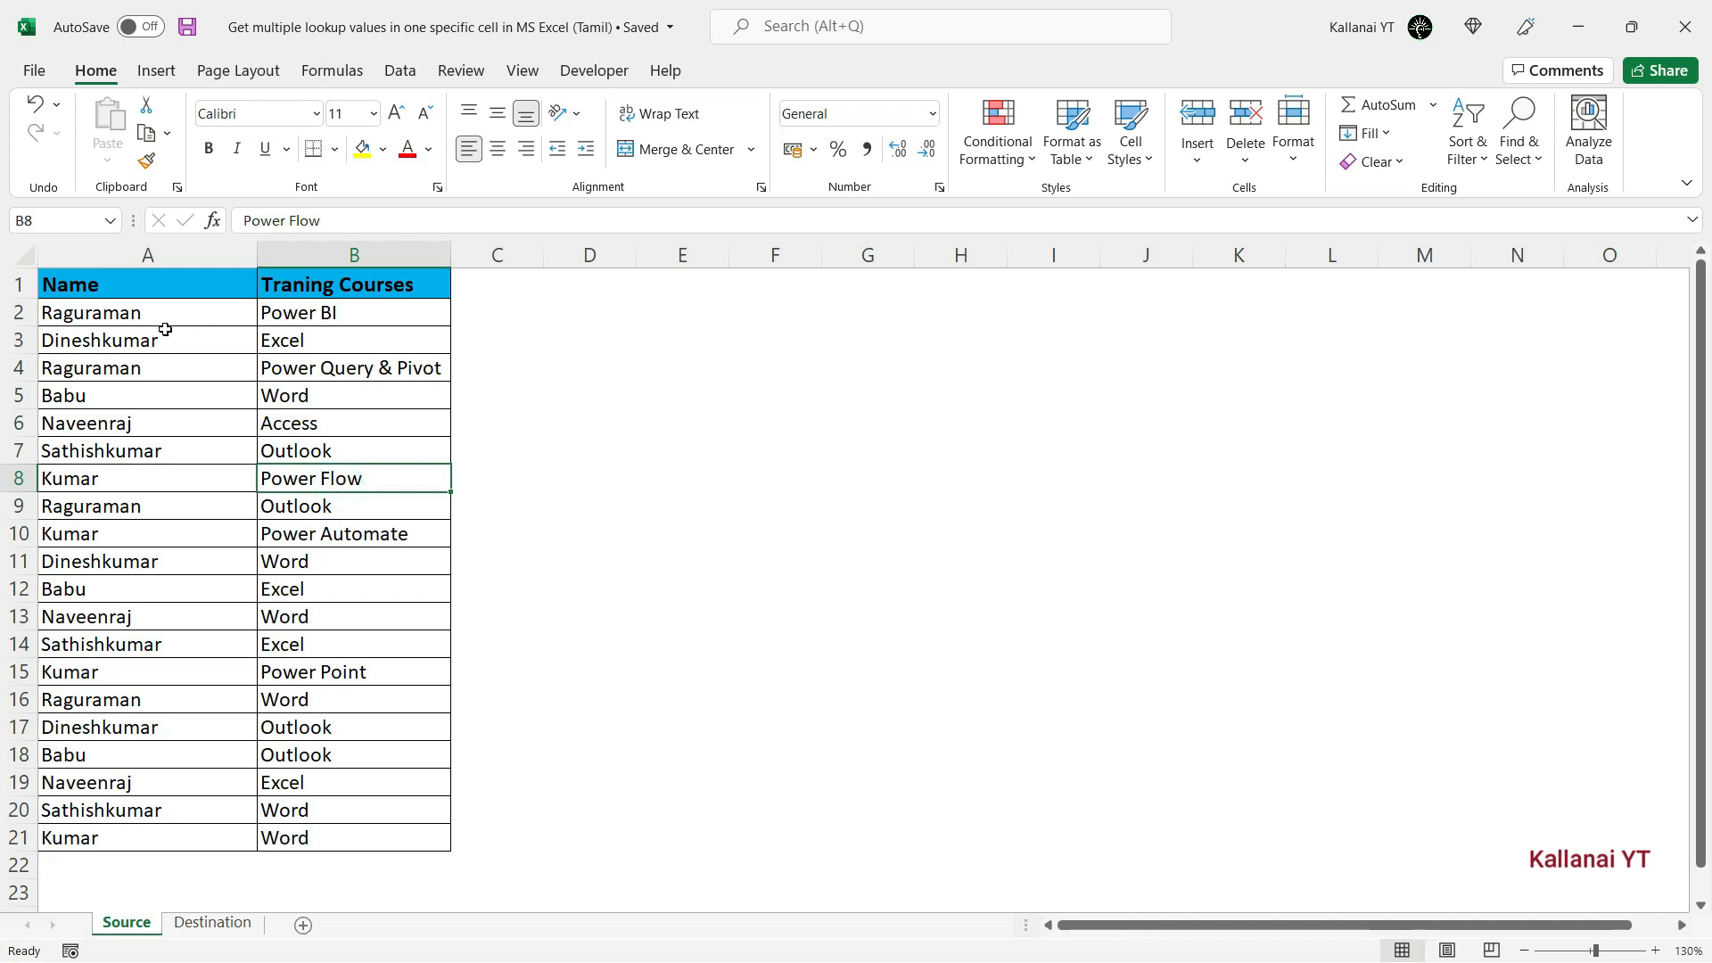
click(296, 374)
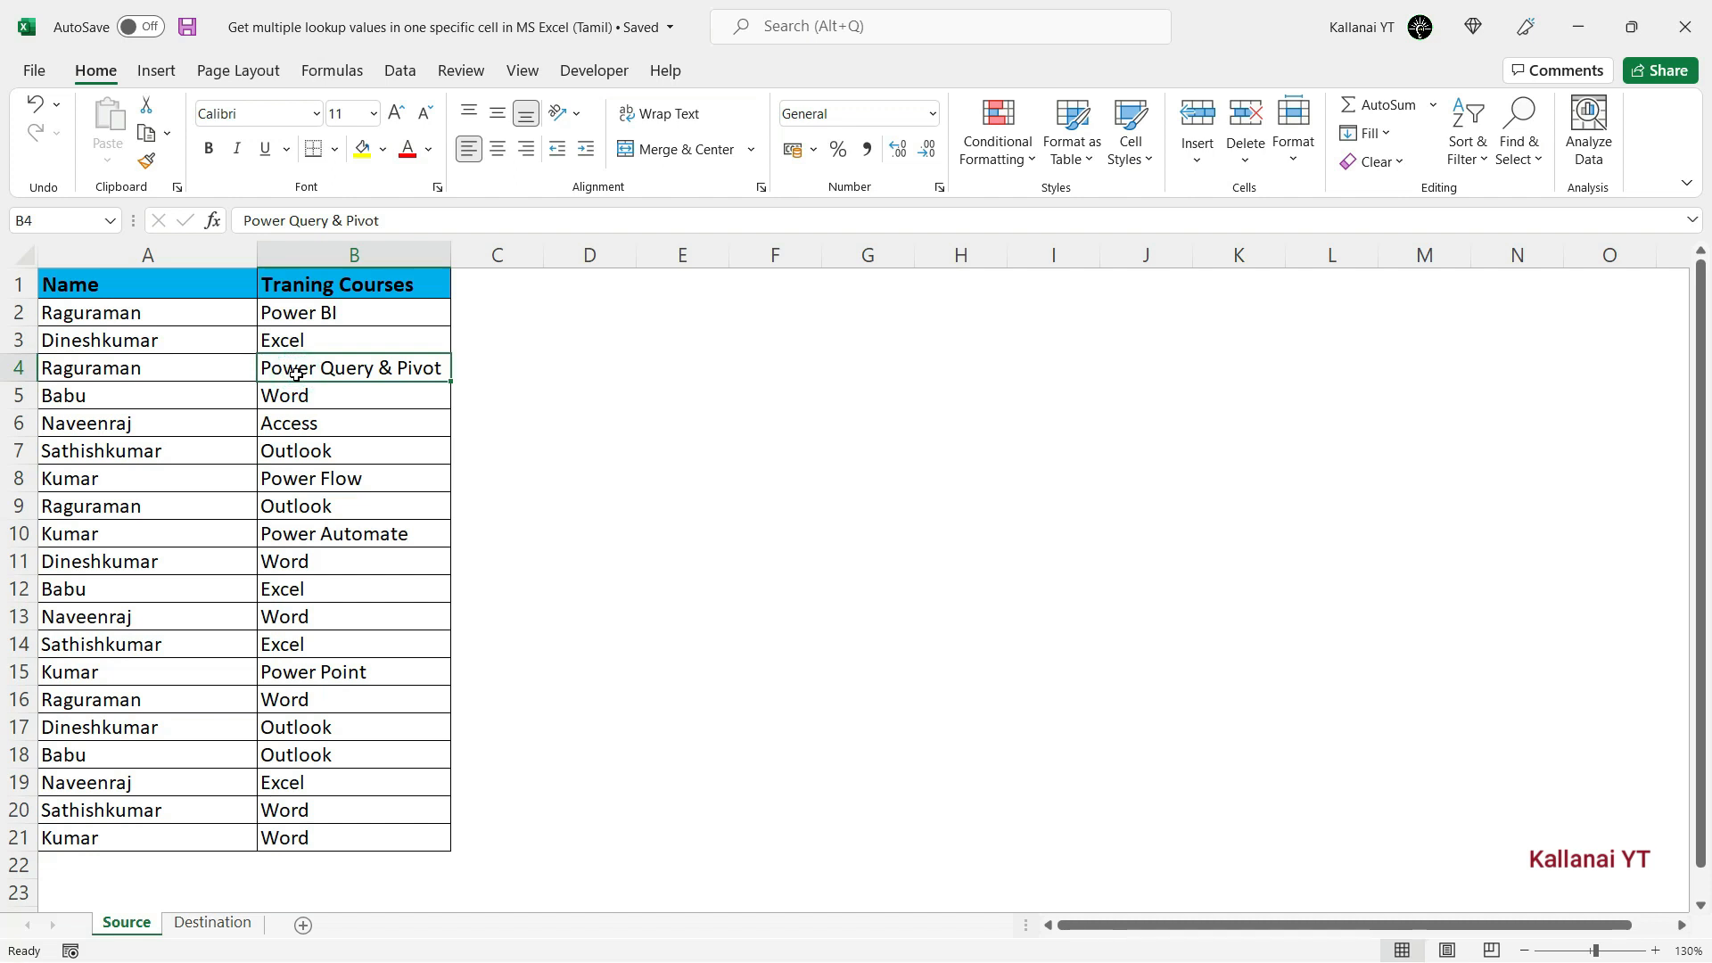
click(554, 456)
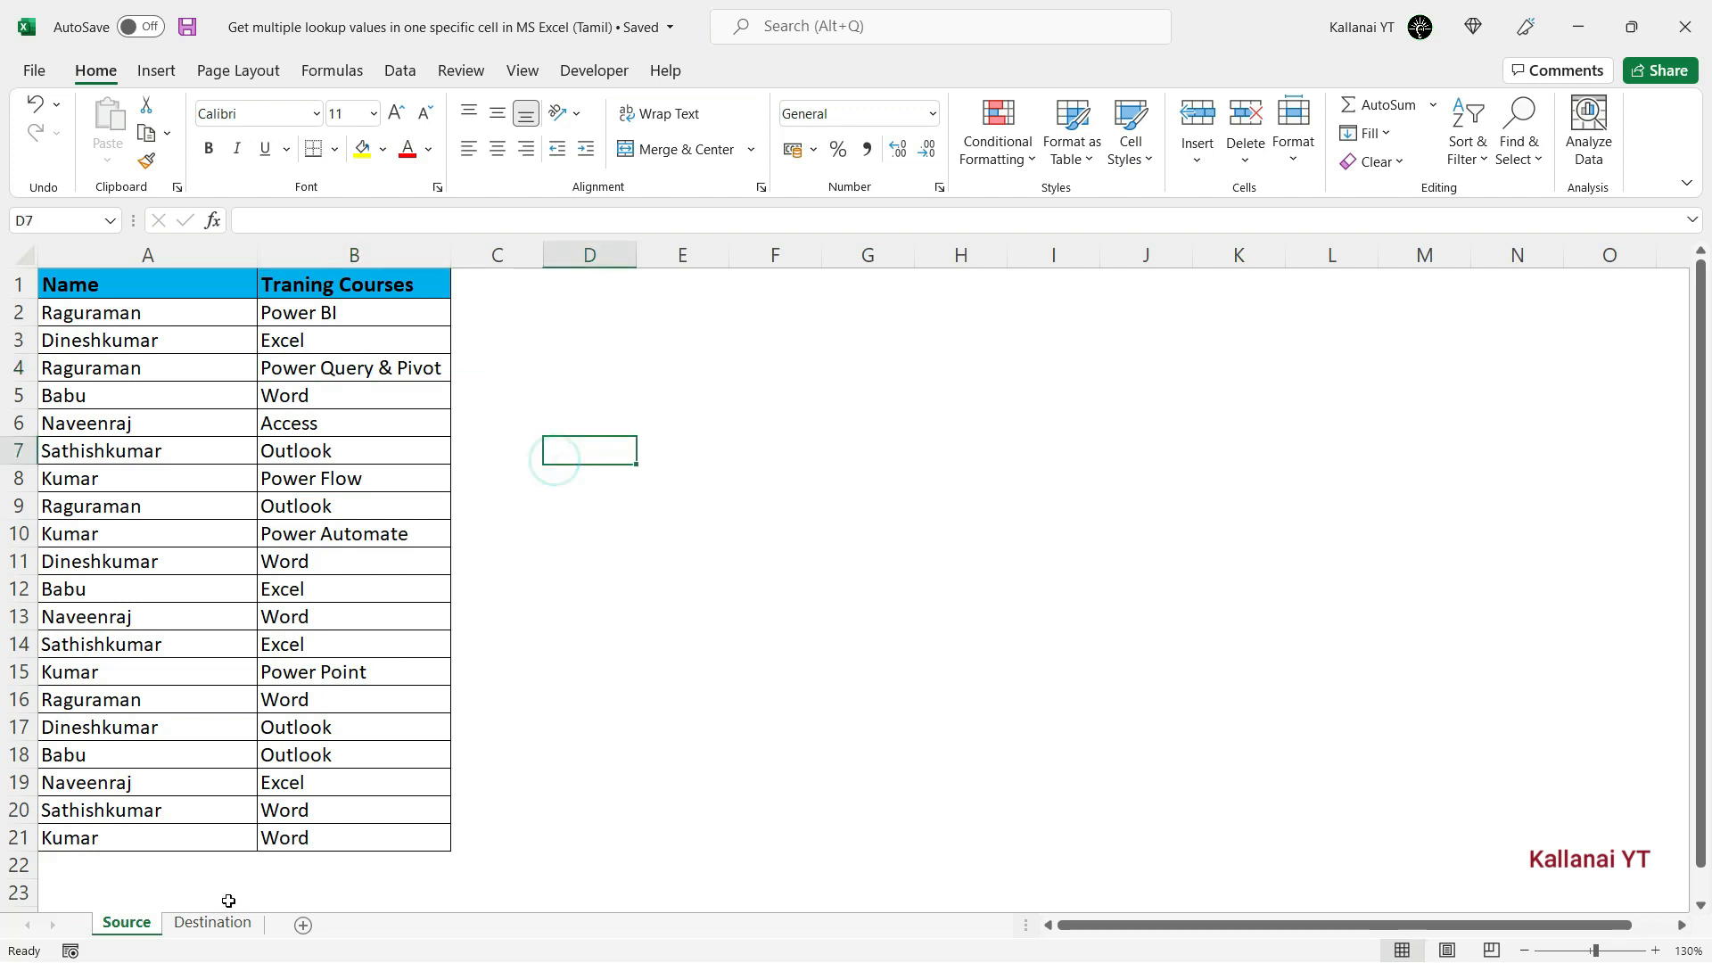
Step: Enter =UNIQUE(Source!$A$2:$A$21) in cell B2 of the Destination sheet to list each name once
click(222, 927)
click(269, 326)
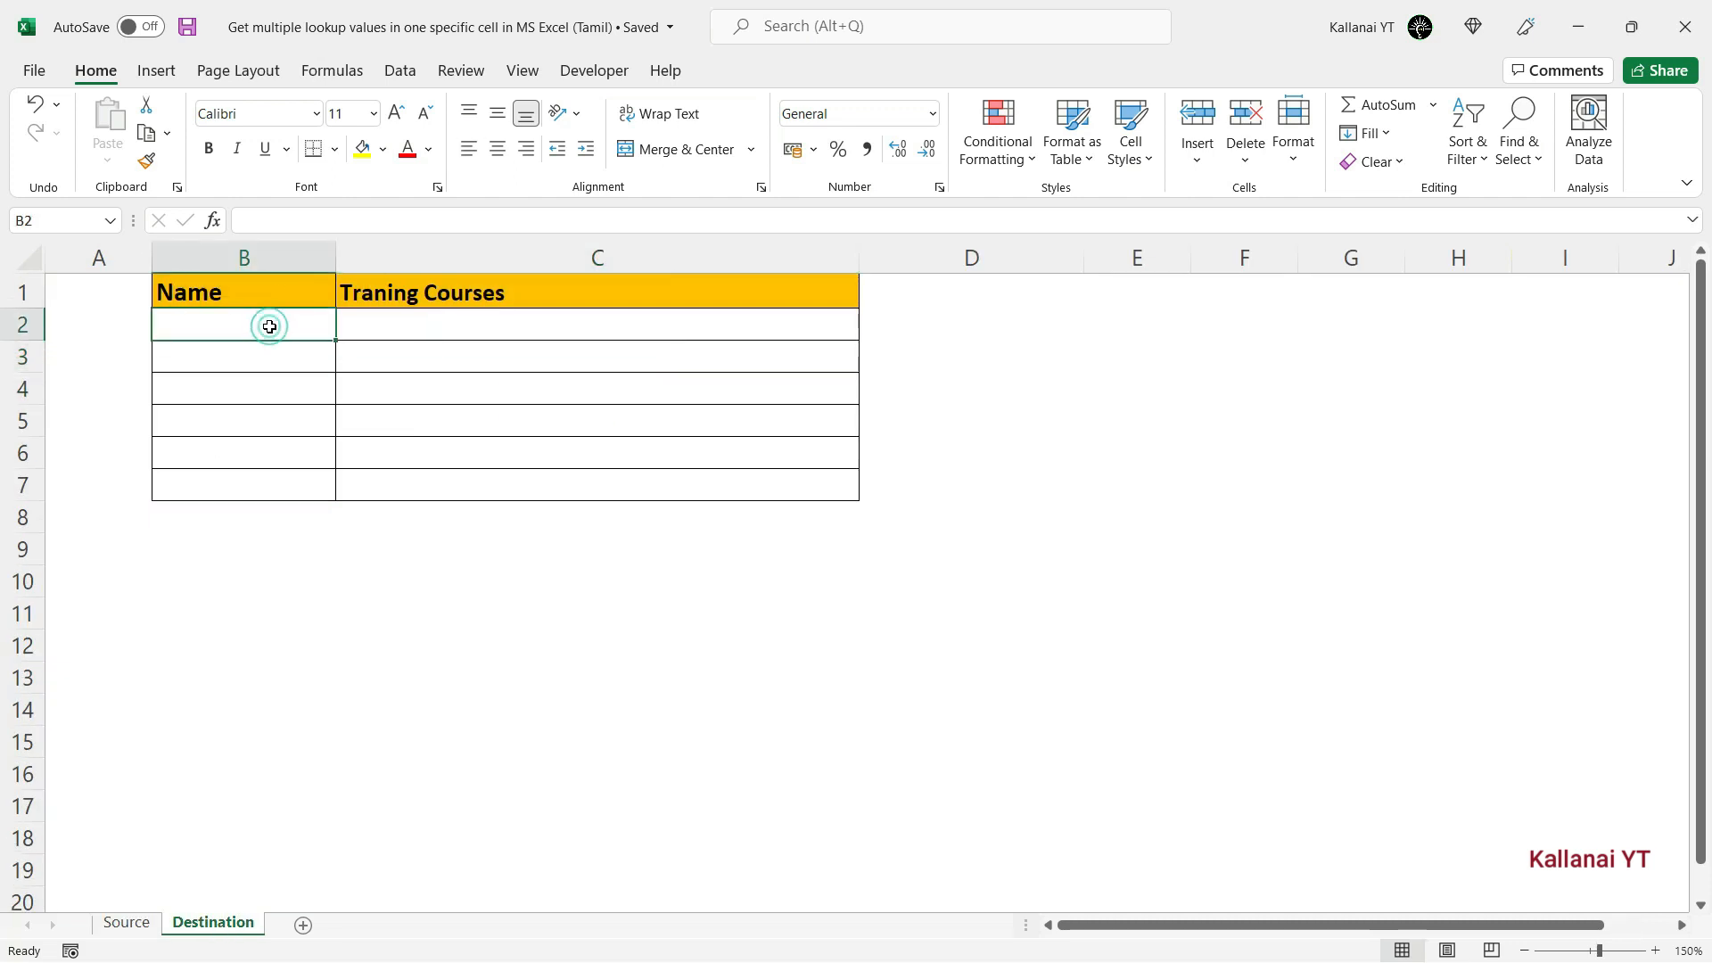
text(=un)
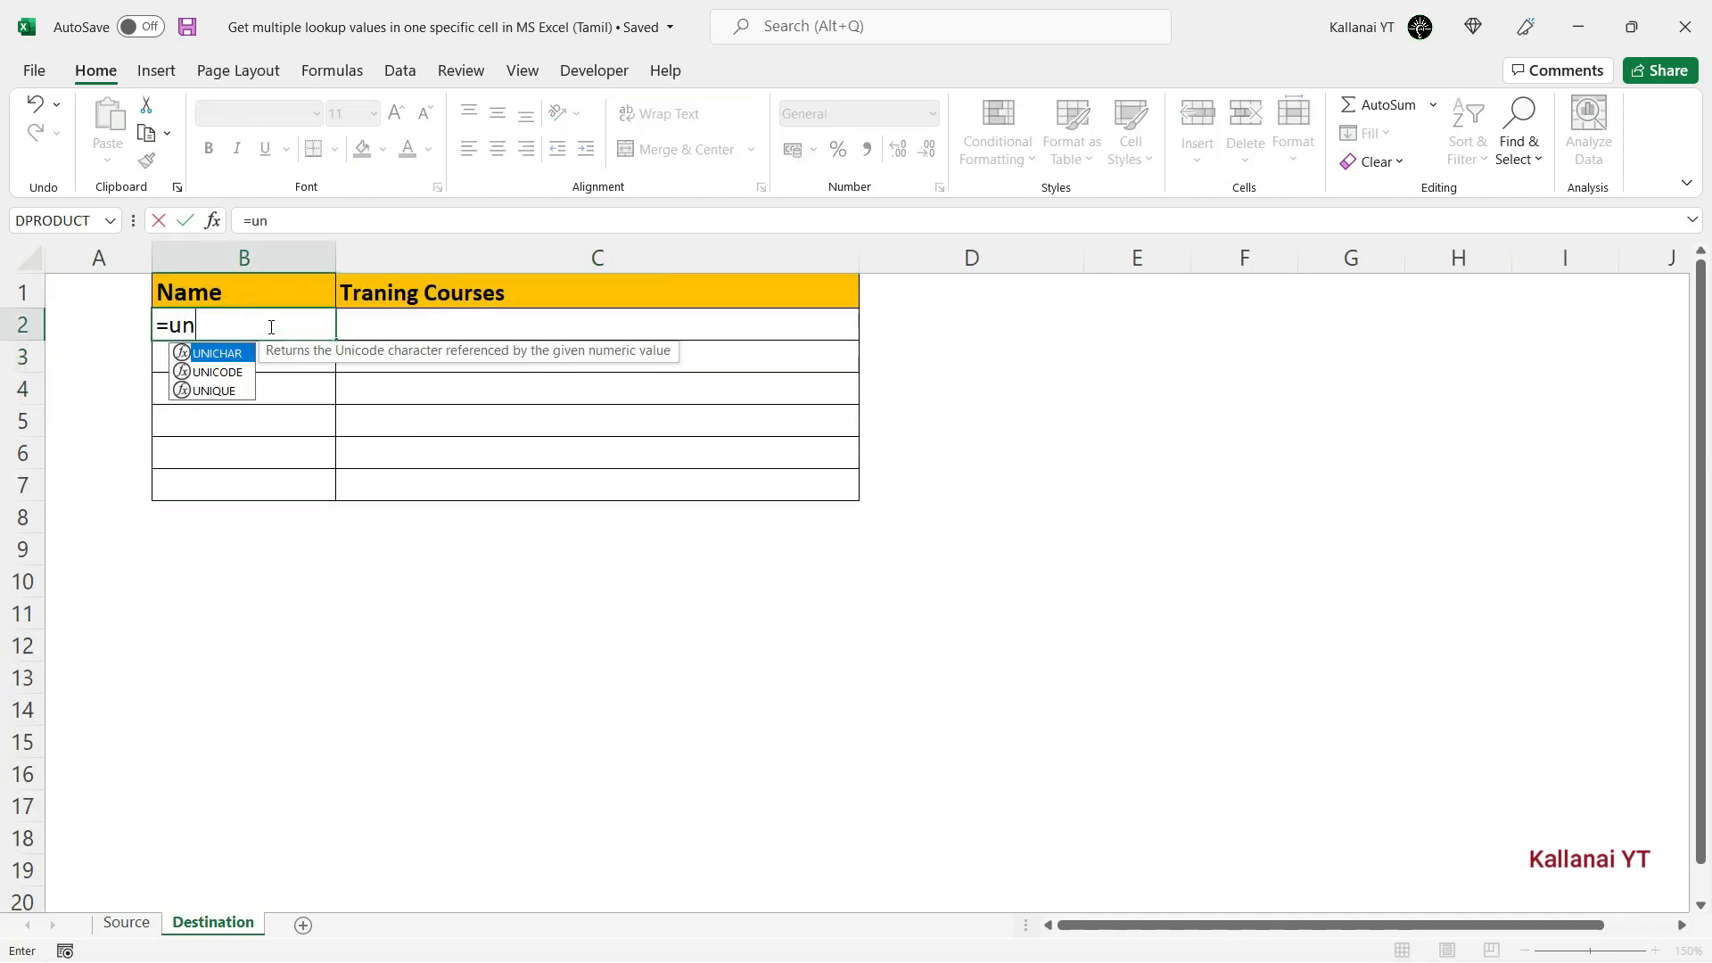
key(Down)
key(Down)
key(Tab)
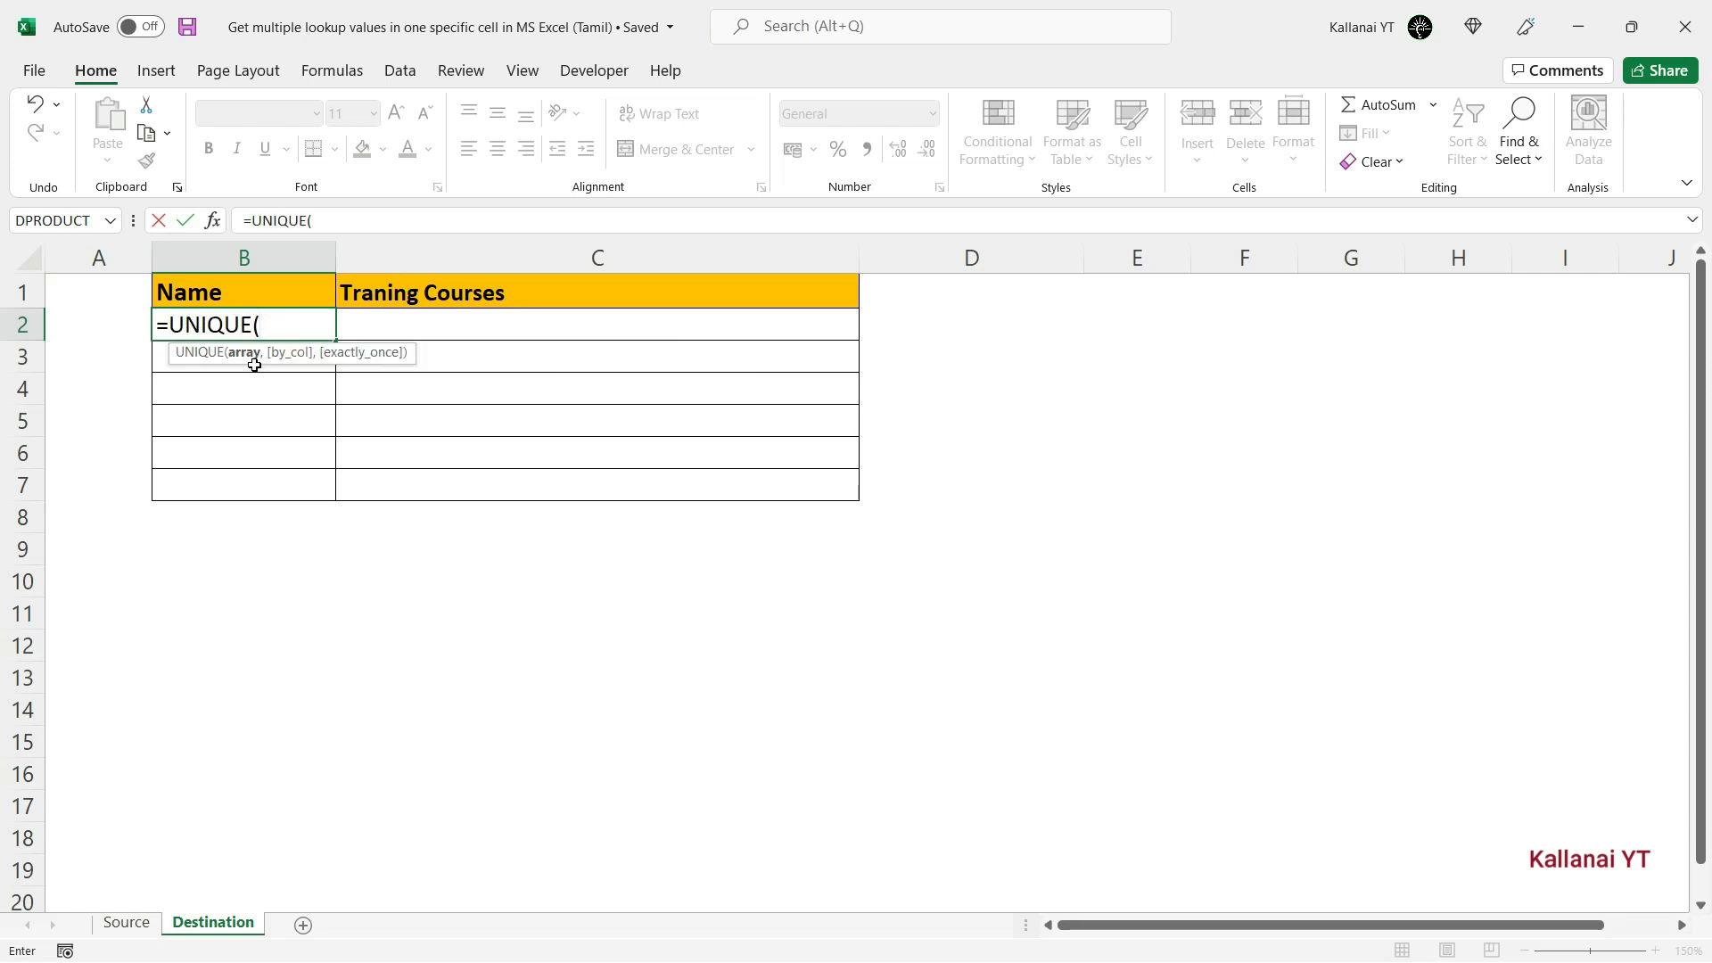
click(113, 925)
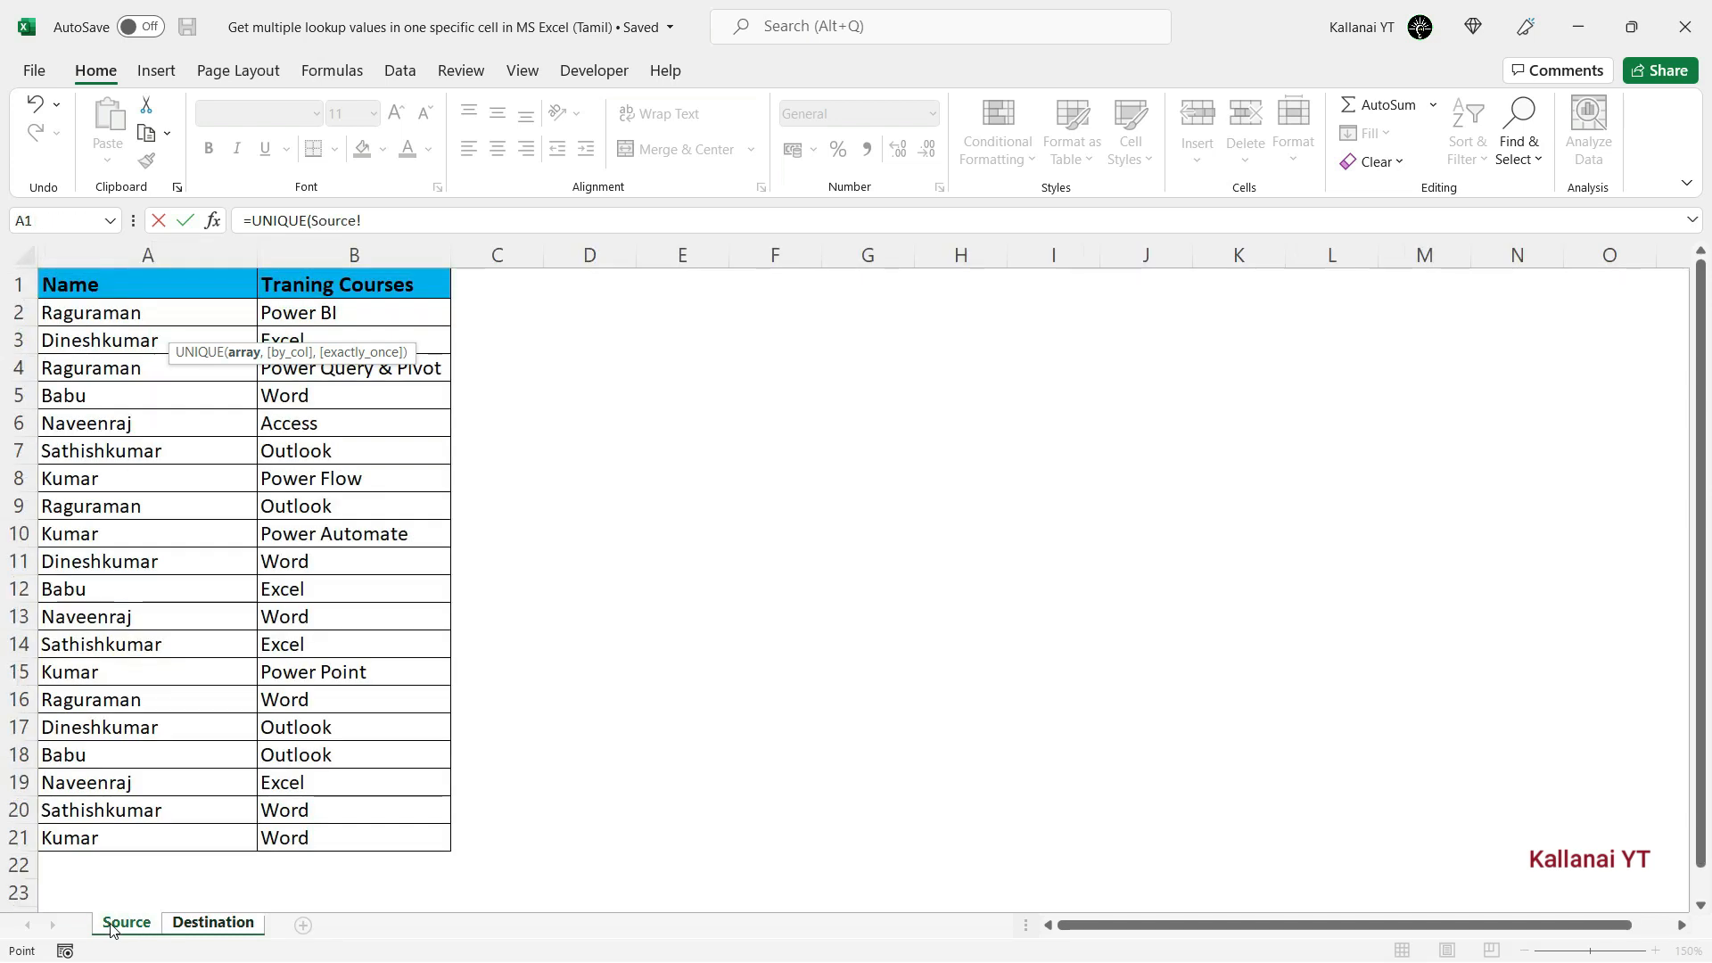
click(80, 314)
key(ctrl+shift+Down)
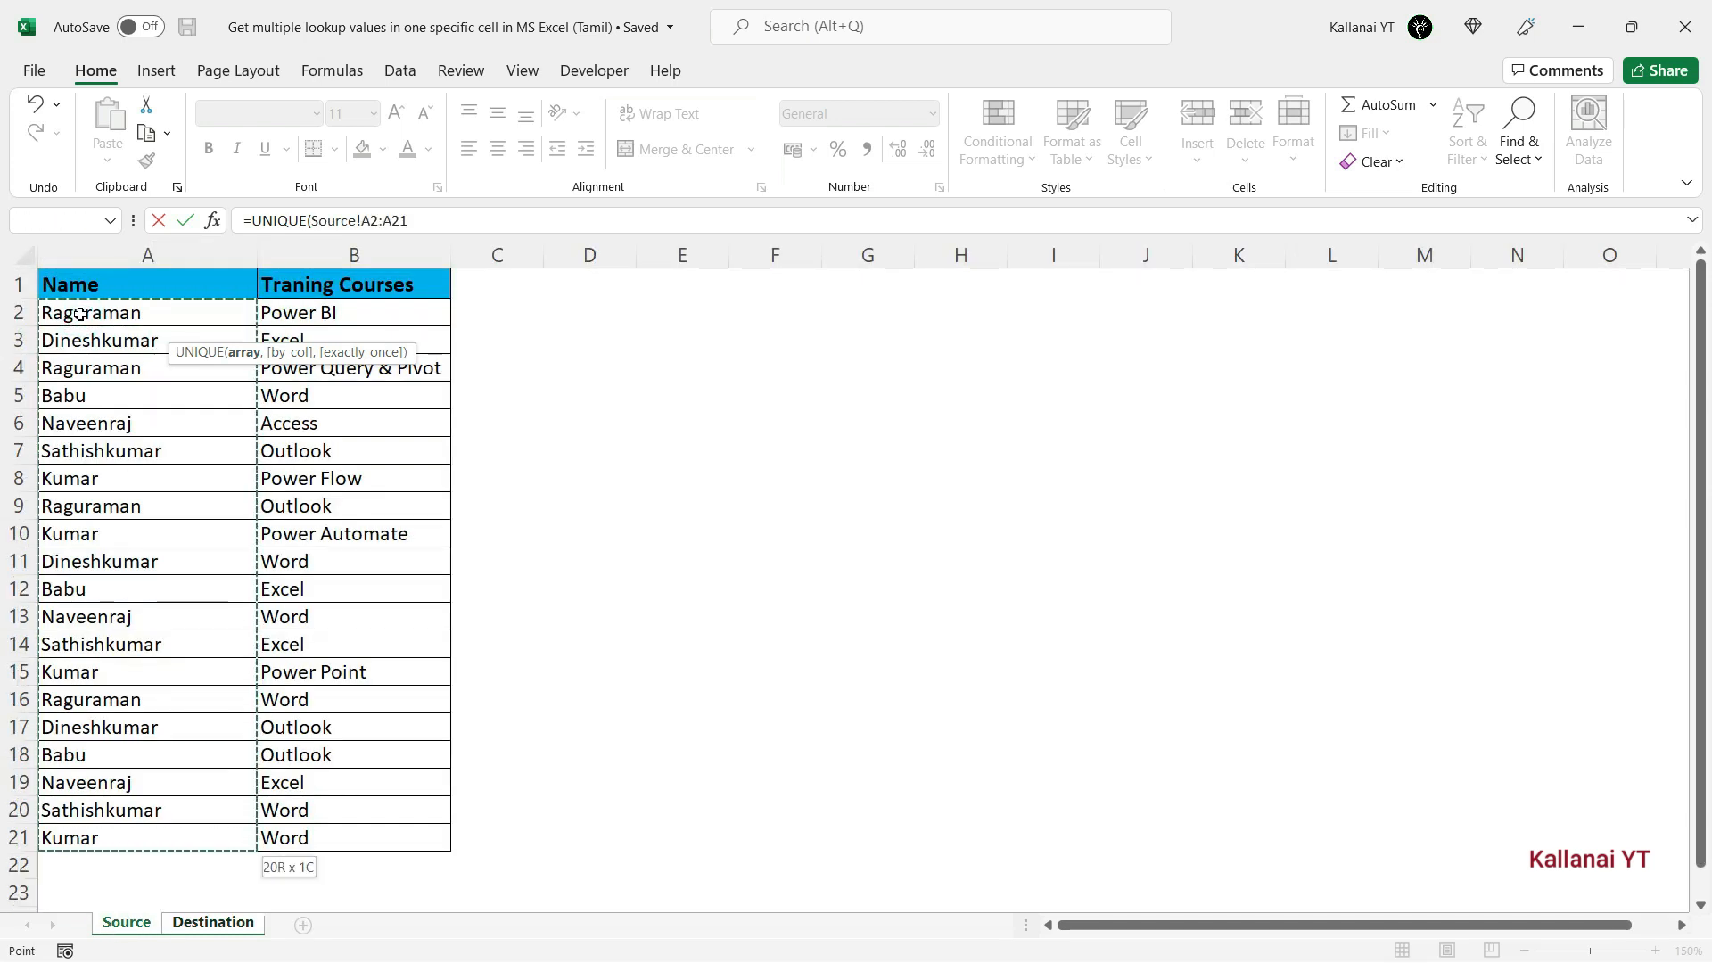
key(F4)
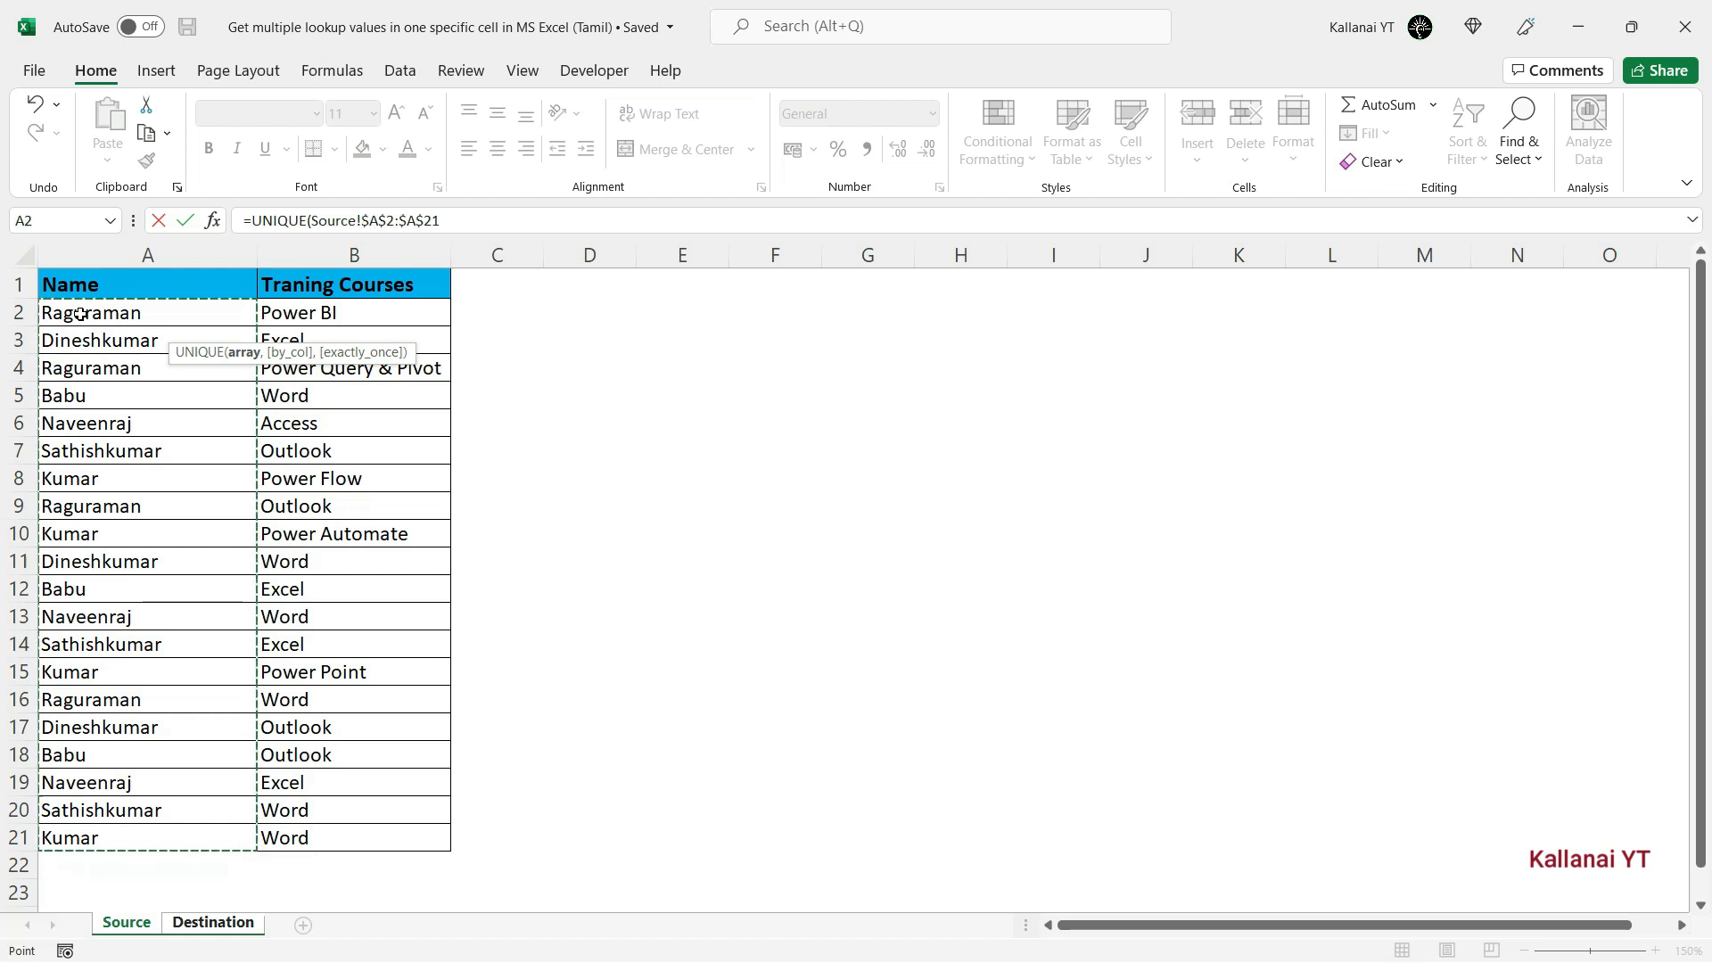
text())
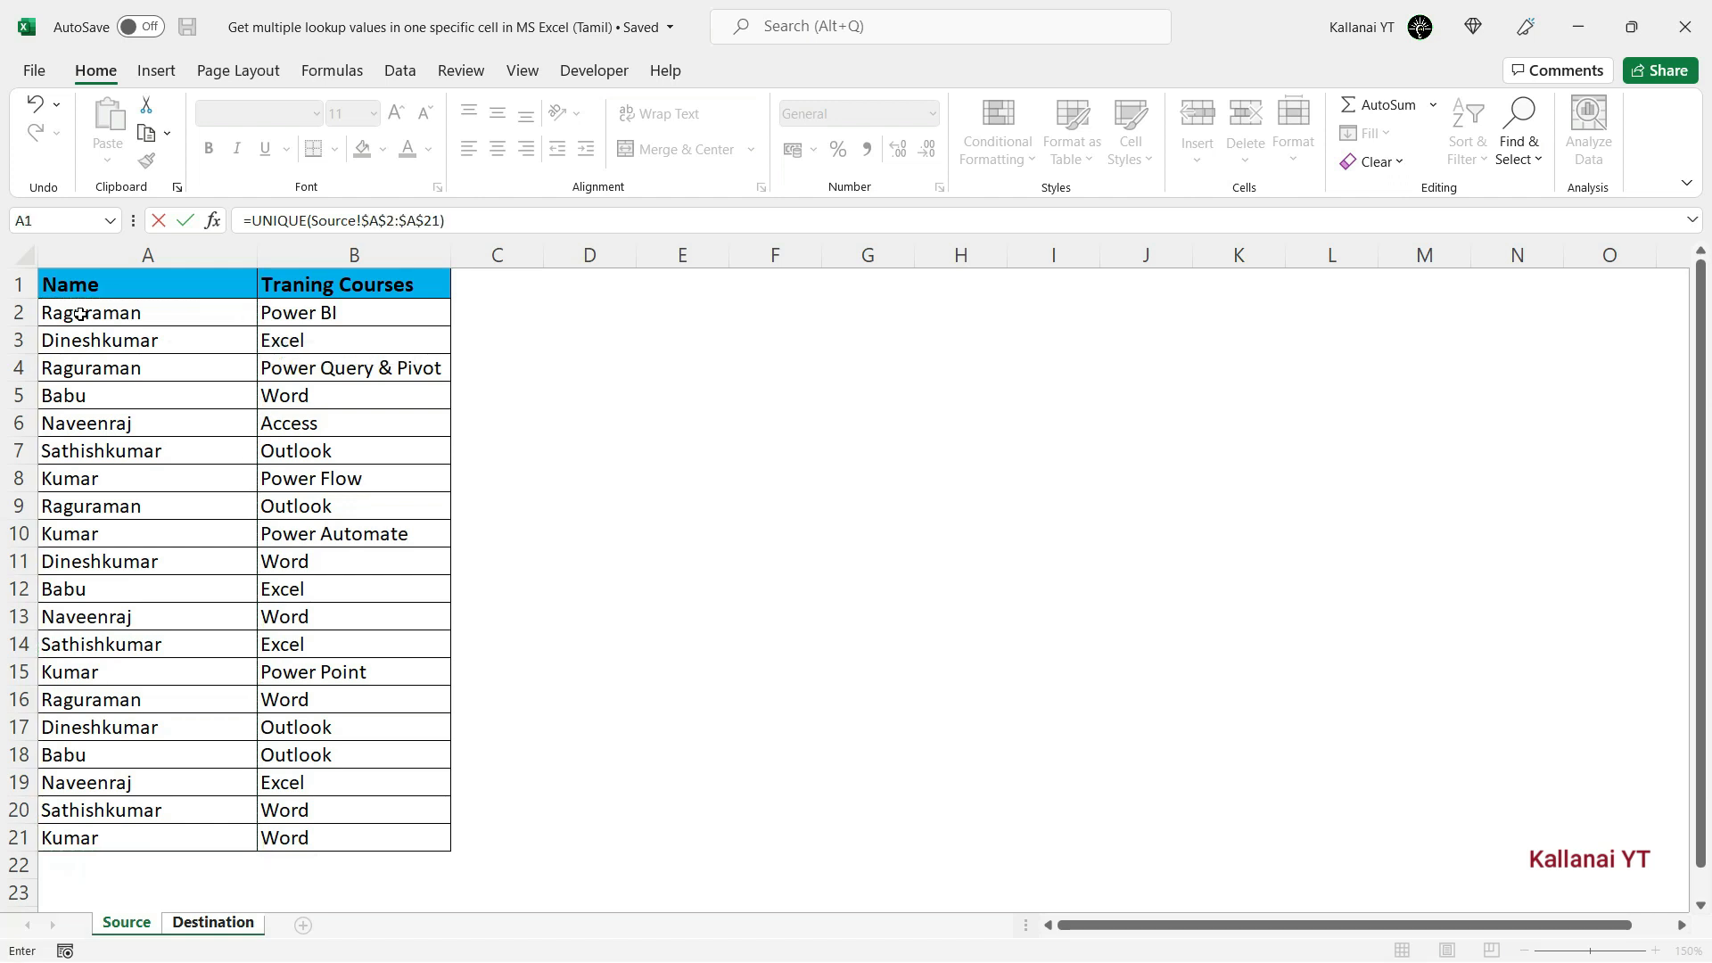
key(Return)
Step: Select the list of unique names in B2:B7 to check the formula's output
key(Up)
key(Up)
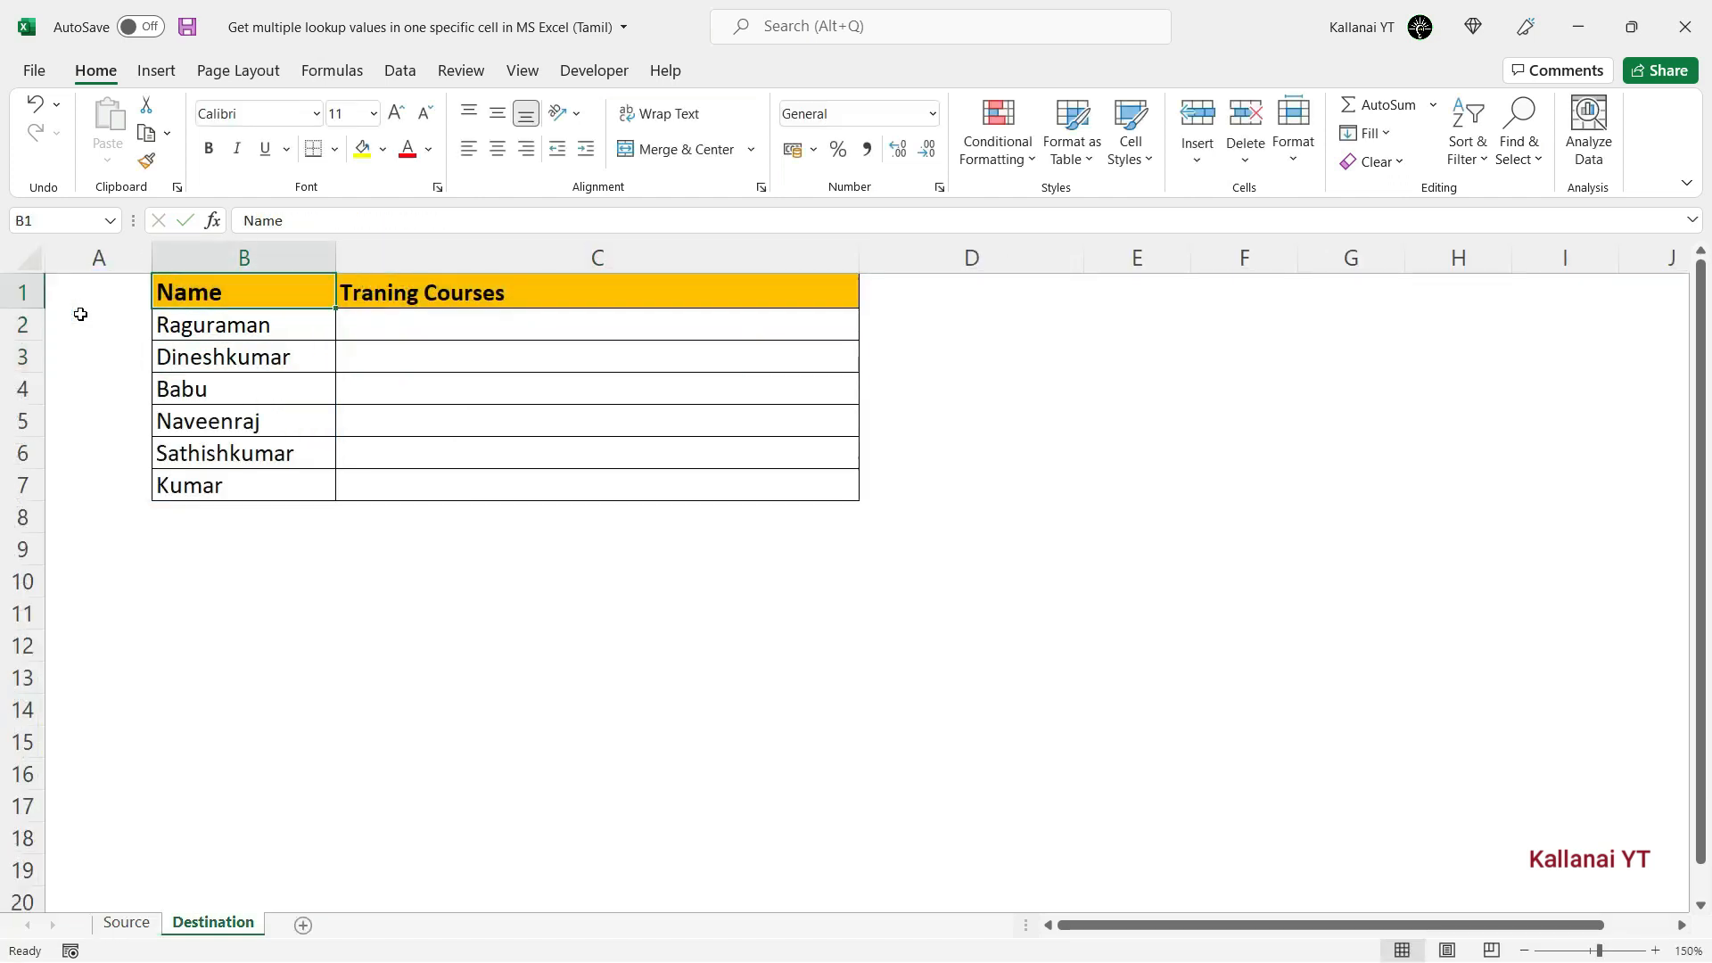
key(Down)
key(ctrl+shift+Down)
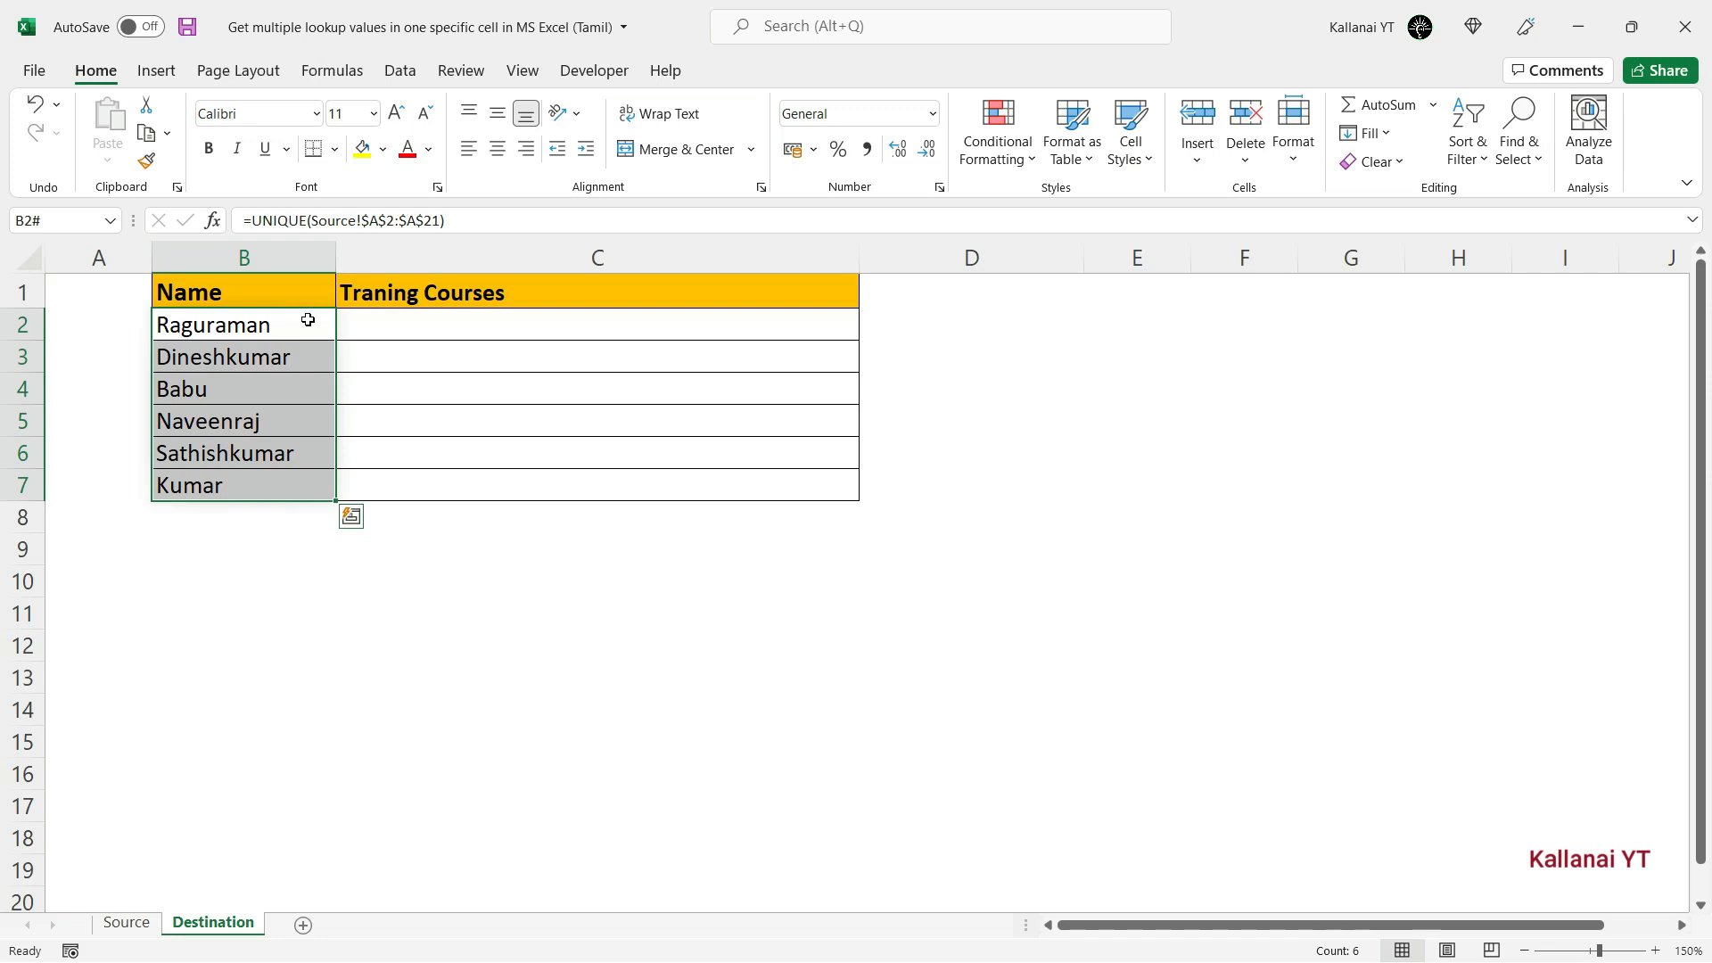
click(417, 327)
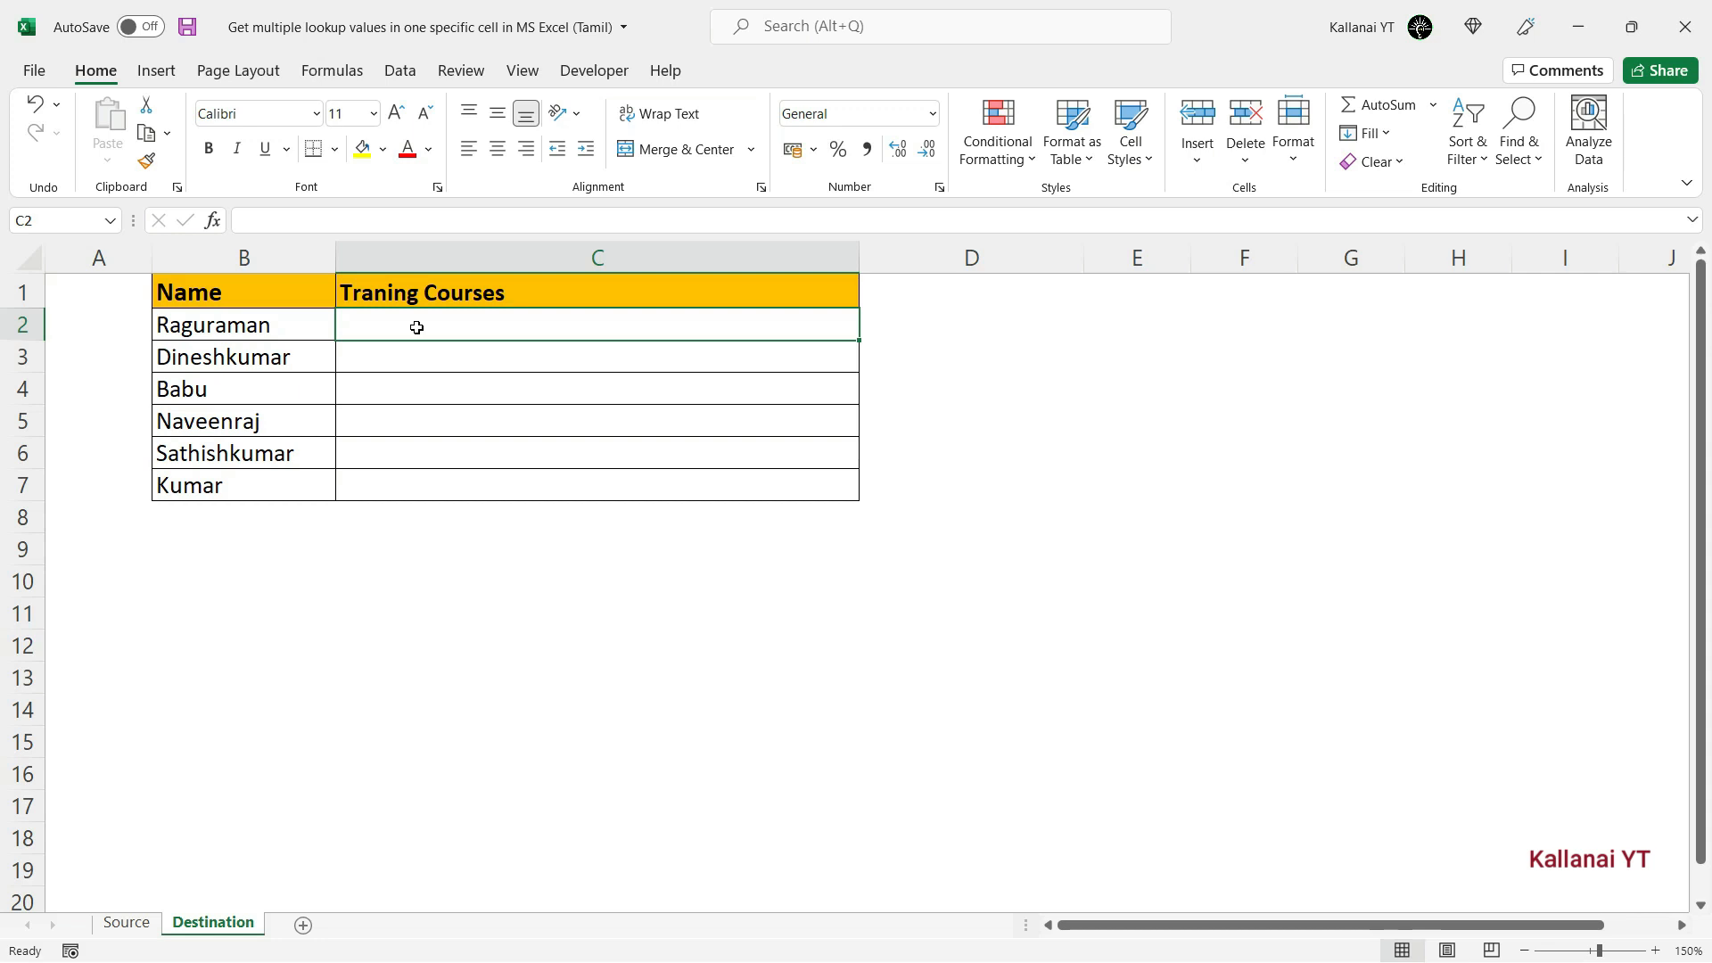
click(419, 349)
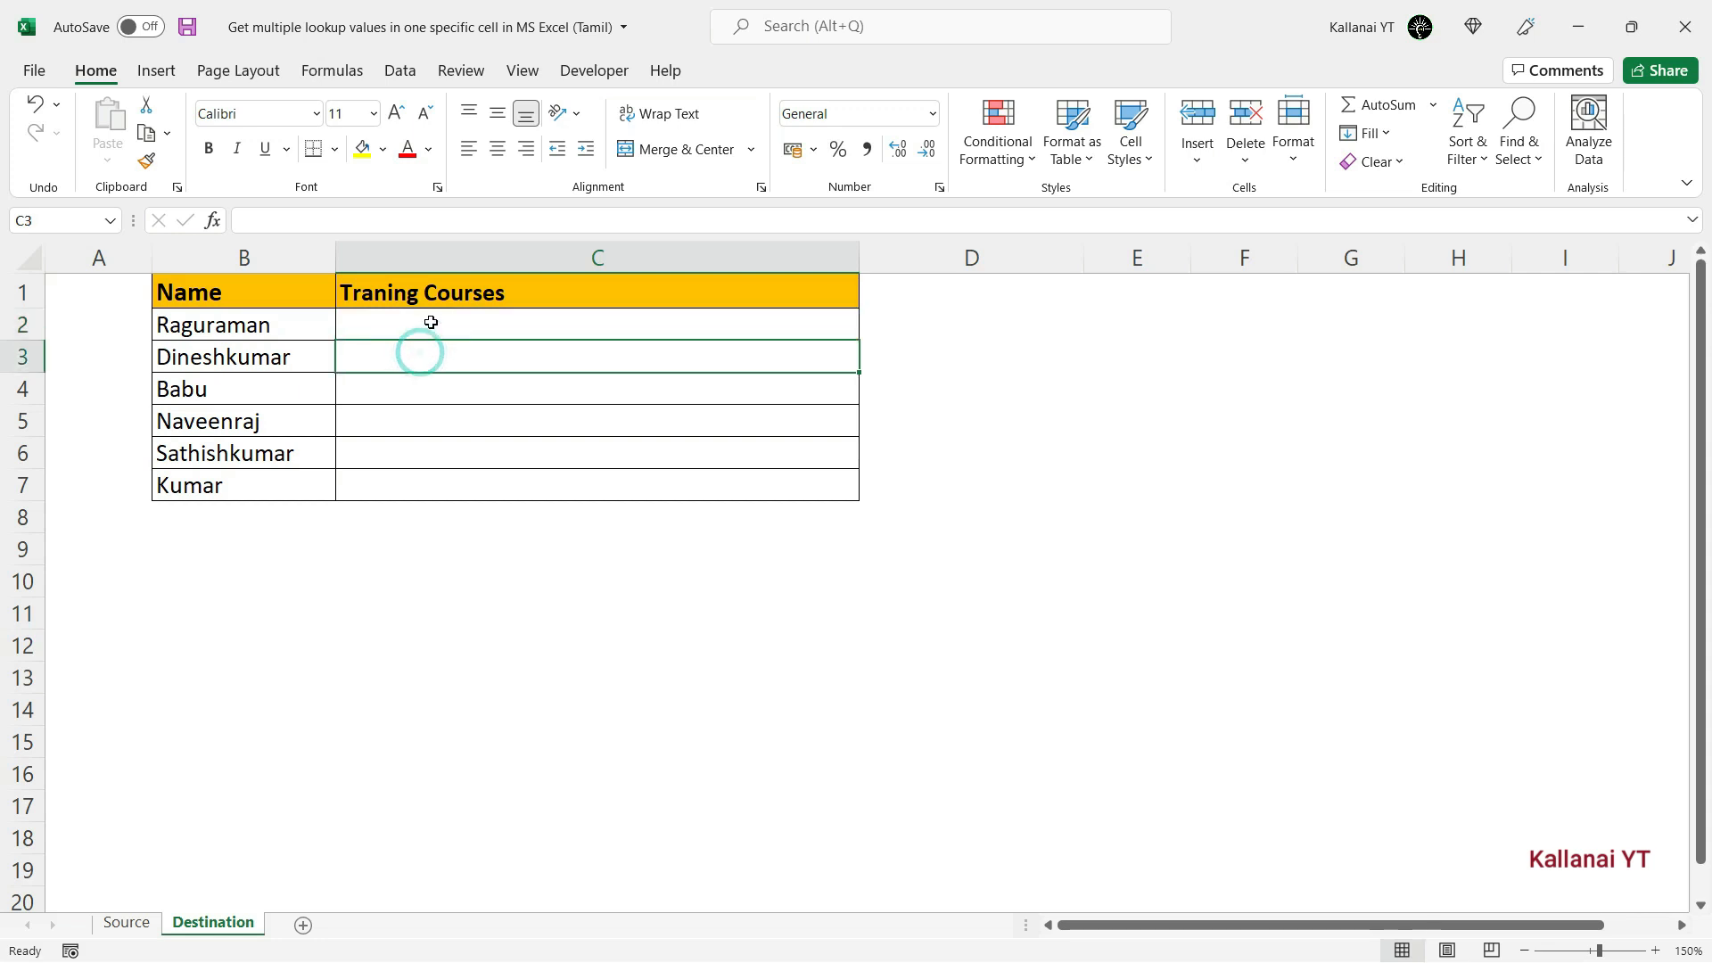
click(431, 321)
click(428, 366)
Step: Start a VLOOKUP formula in cell C2 of the Destination sheet with B2 as the lookup value
click(429, 330)
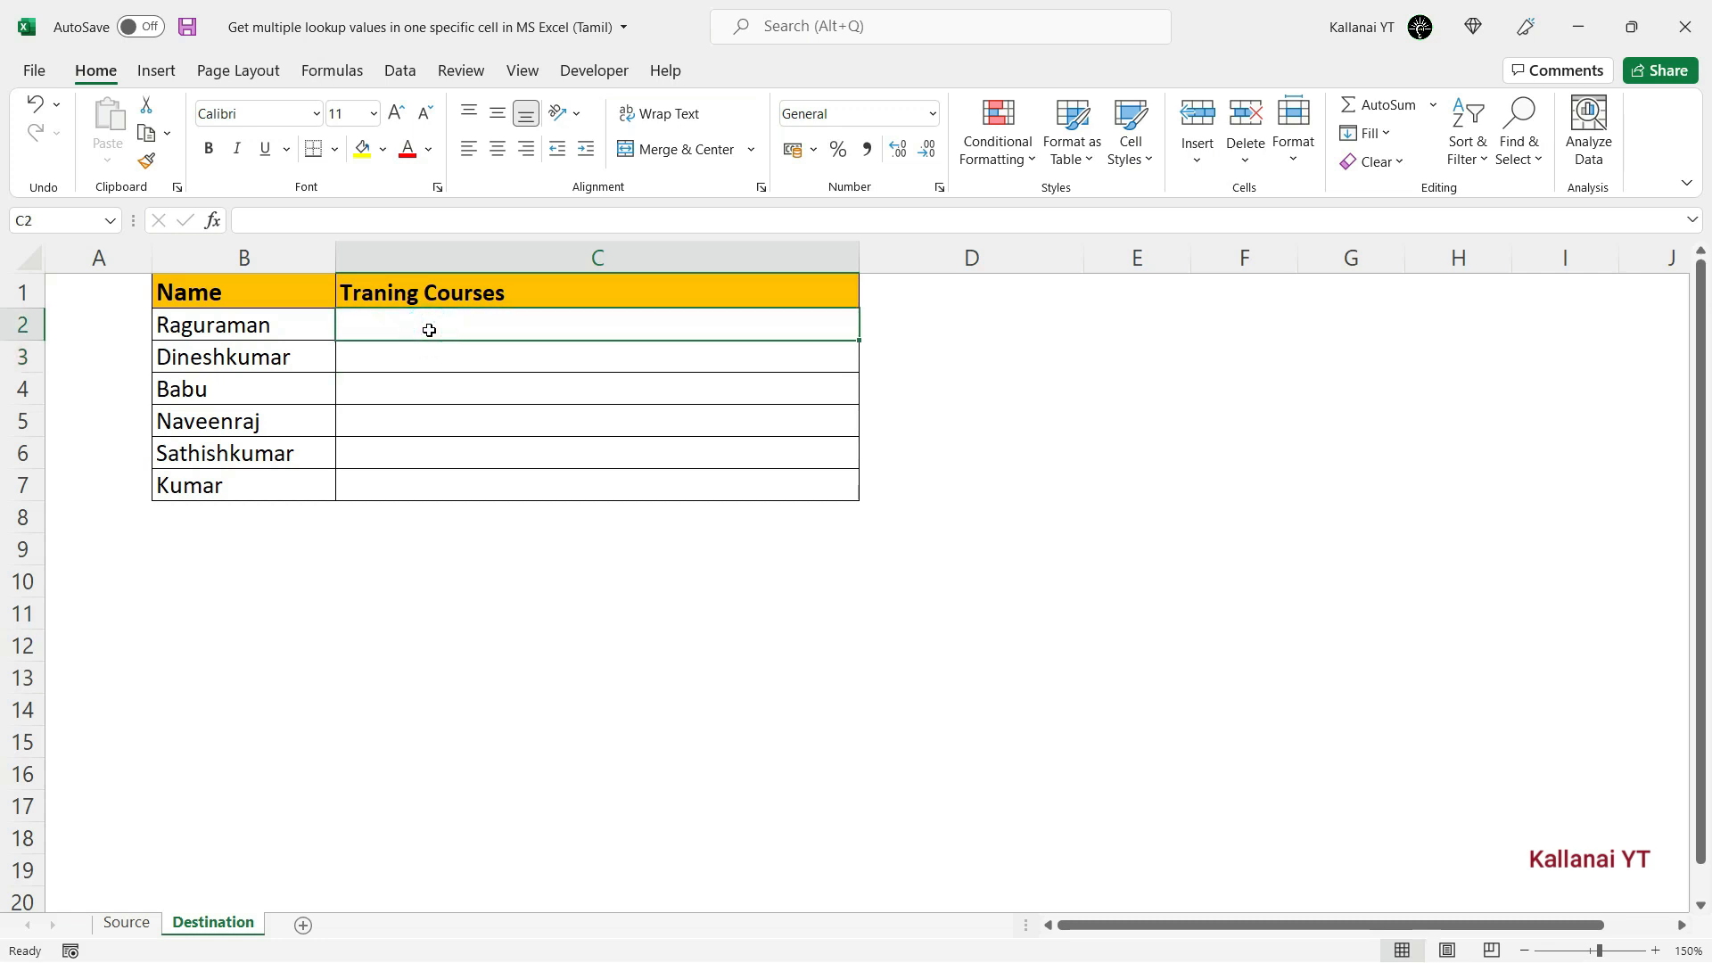
text(=vl)
key(Tab)
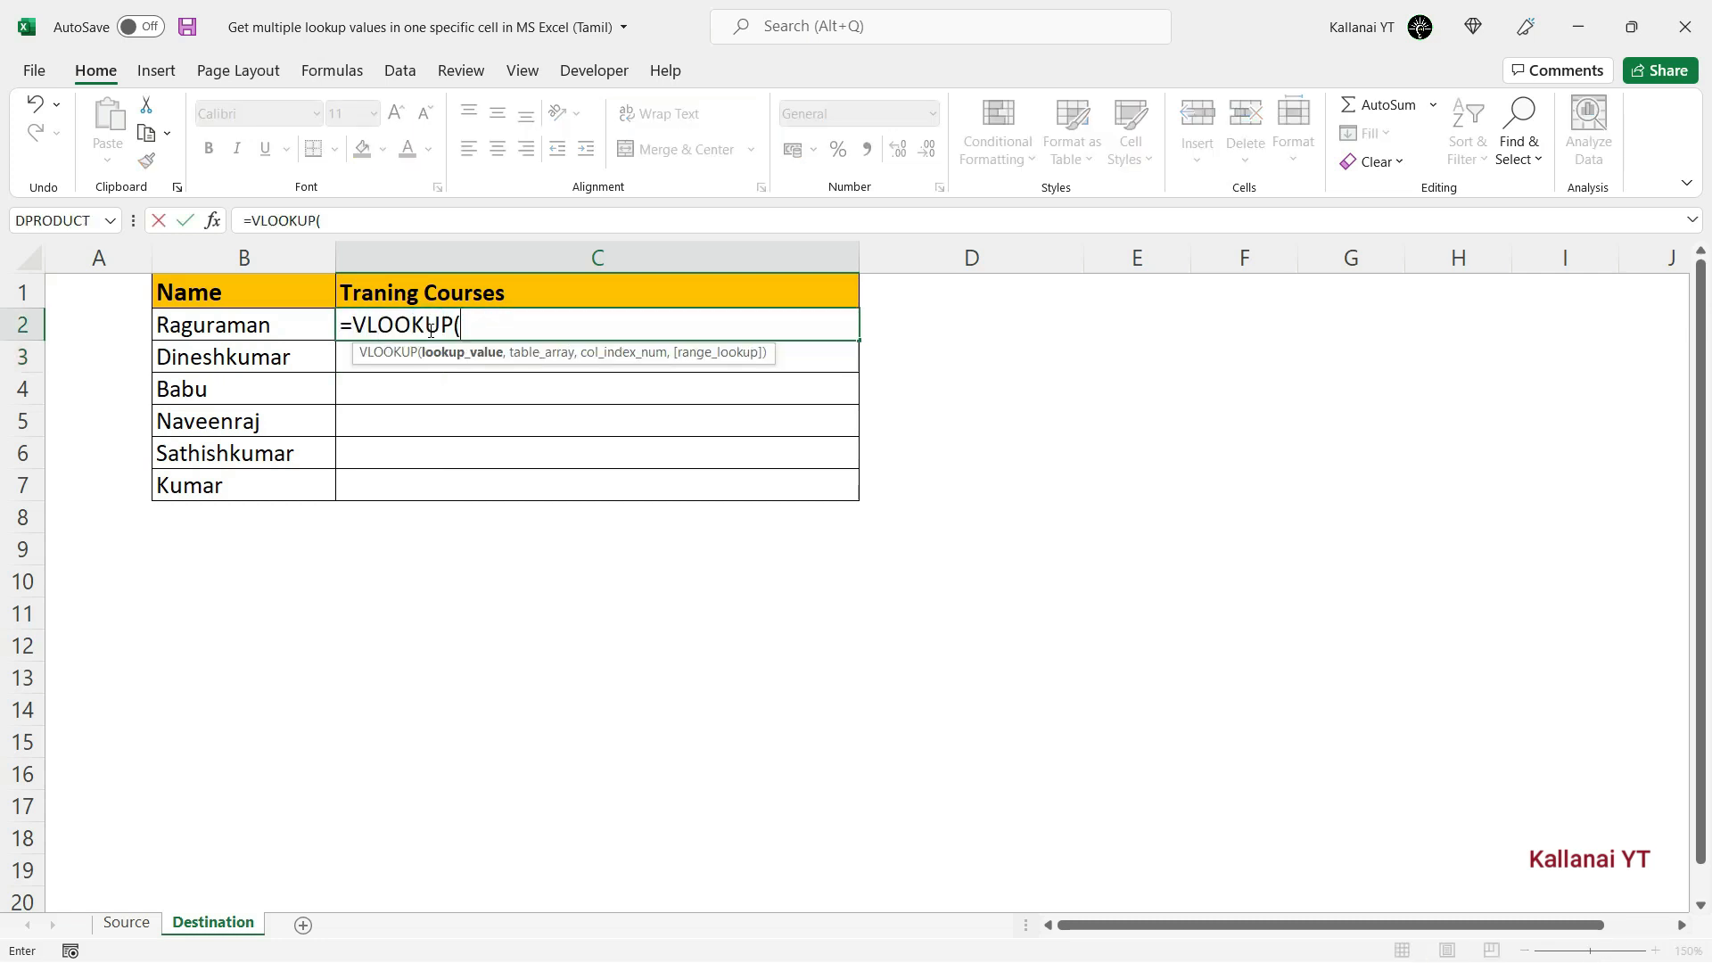
click(272, 326)
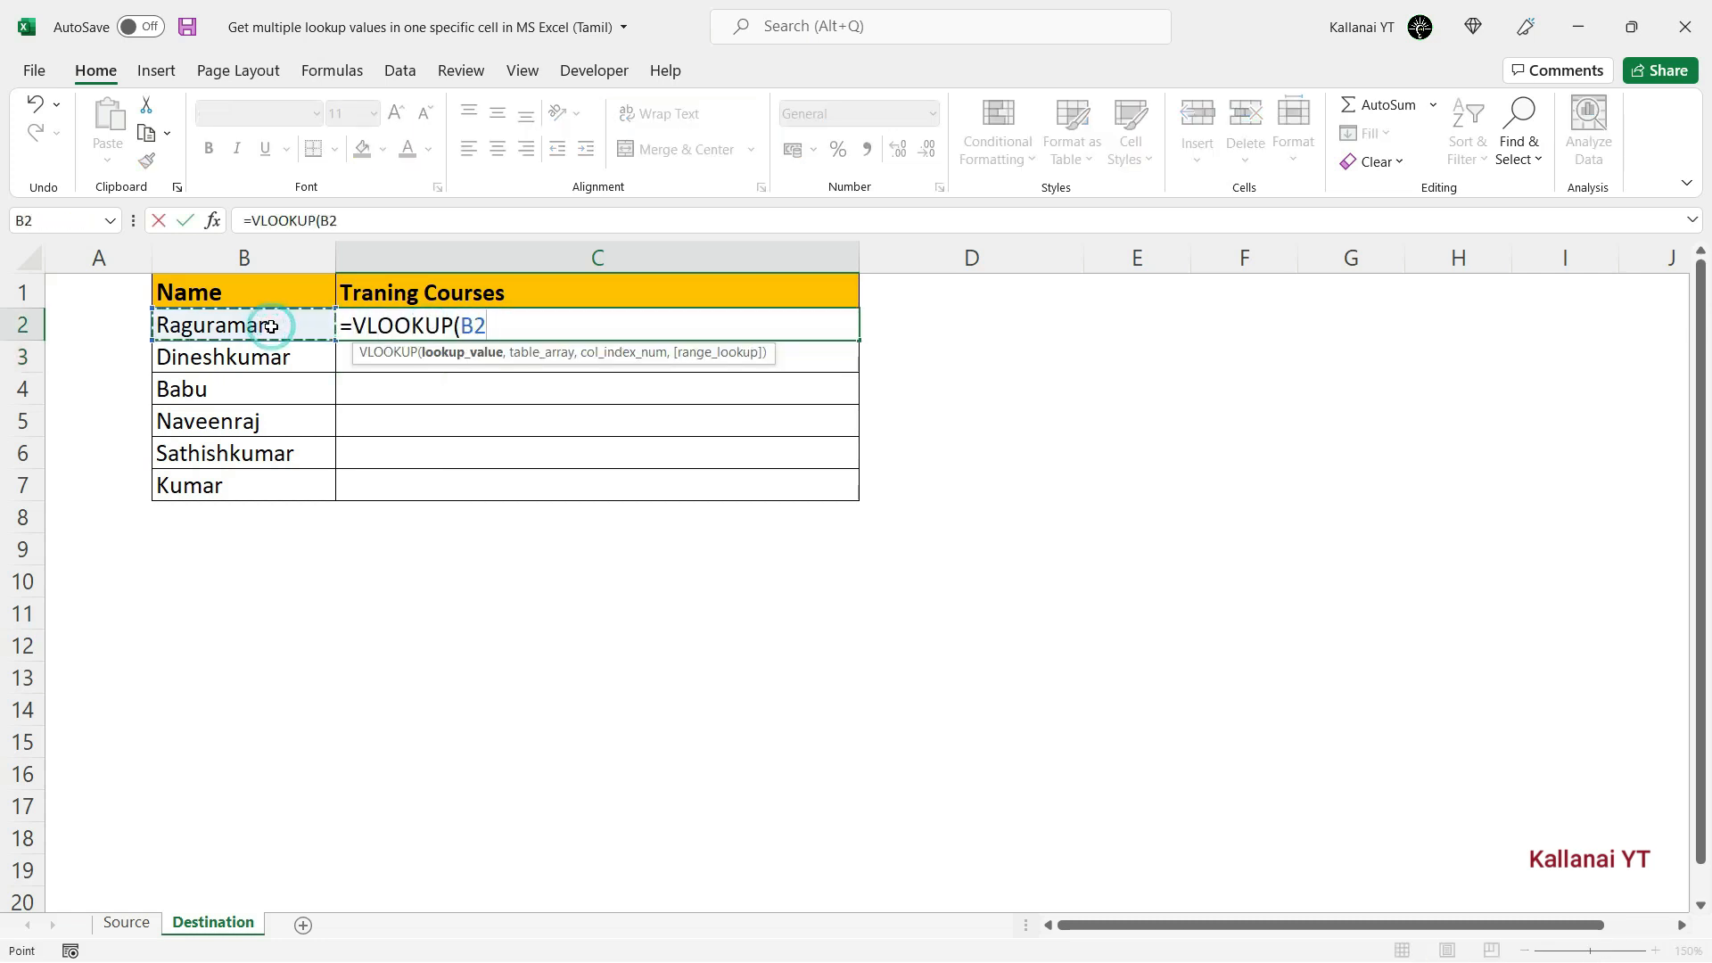
text(,)
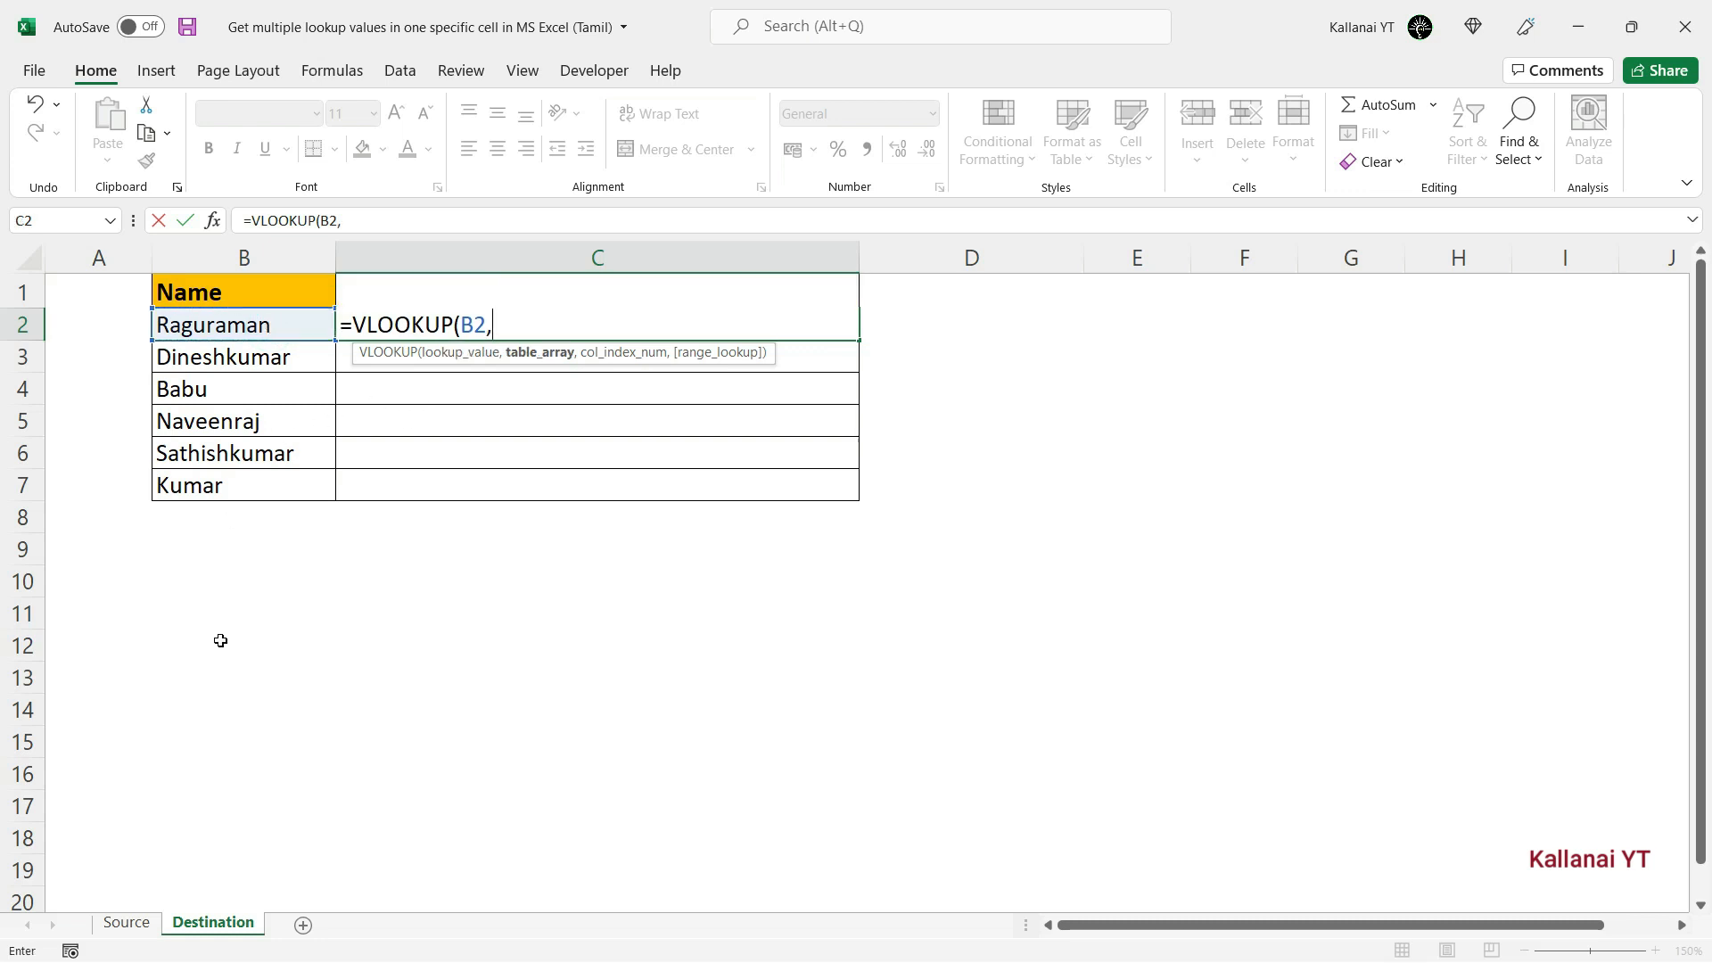
Step: Complete the VLOOKUP with table array Source!$A$1:$B$21, column index 2 and FALSE for an exact match
click(127, 927)
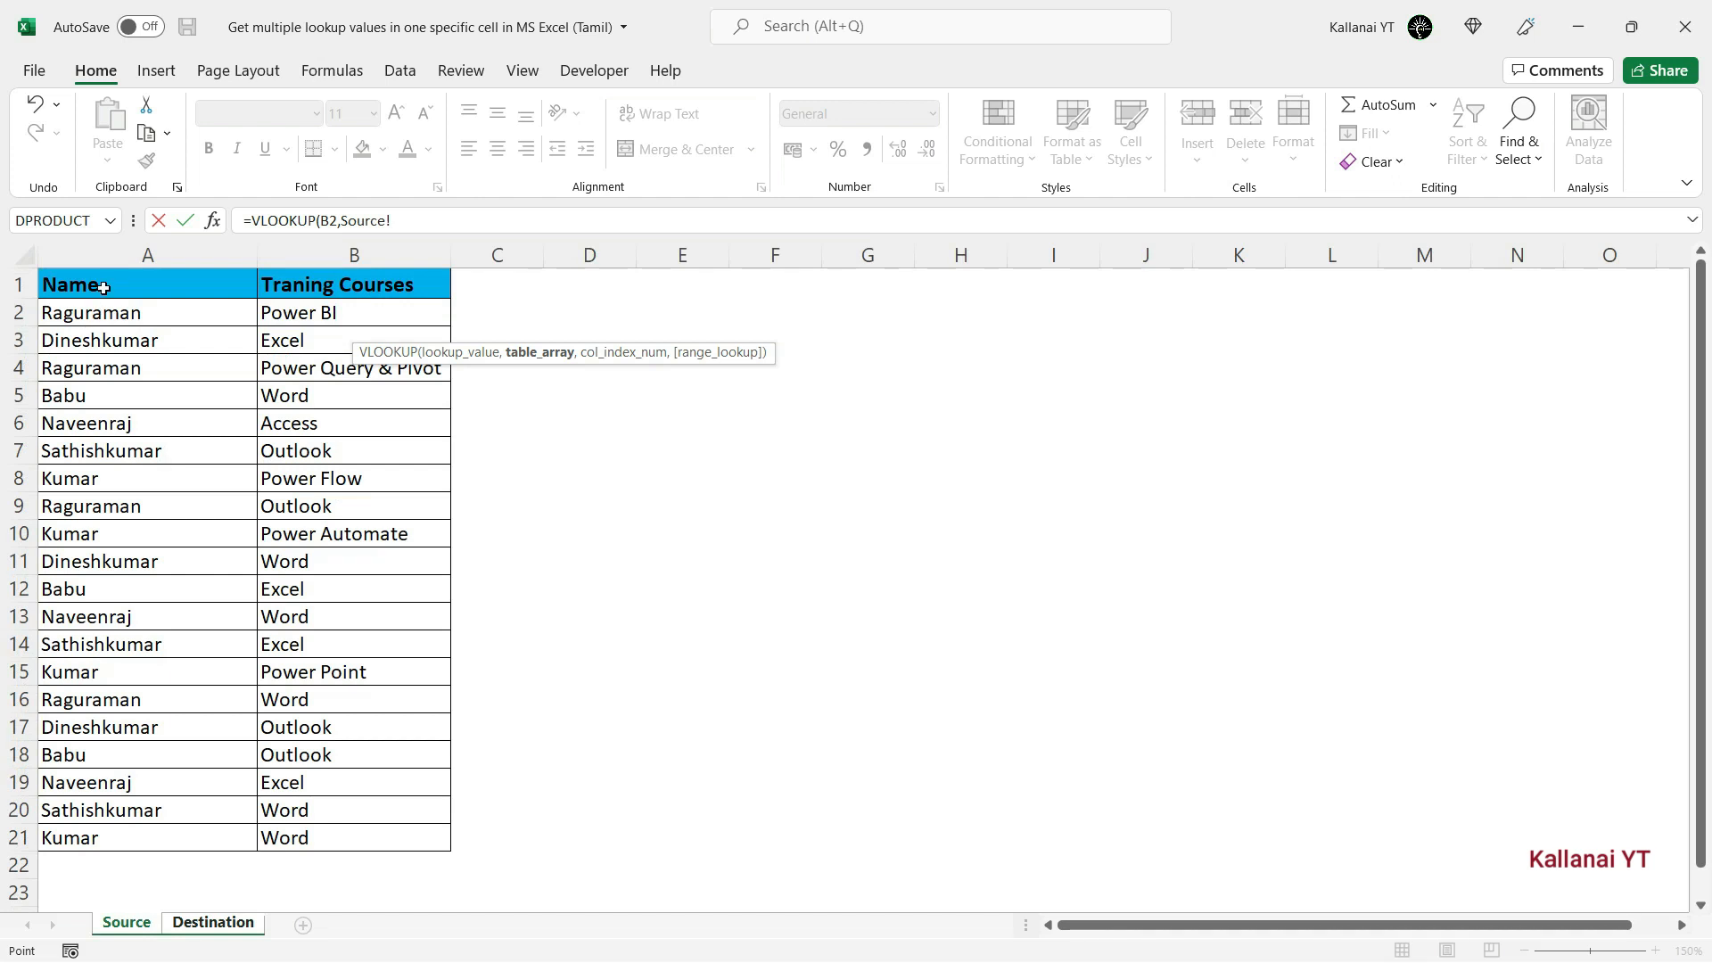
click(103, 288)
key(ctrl+shift+Right)
key(ctrl+shift+Down)
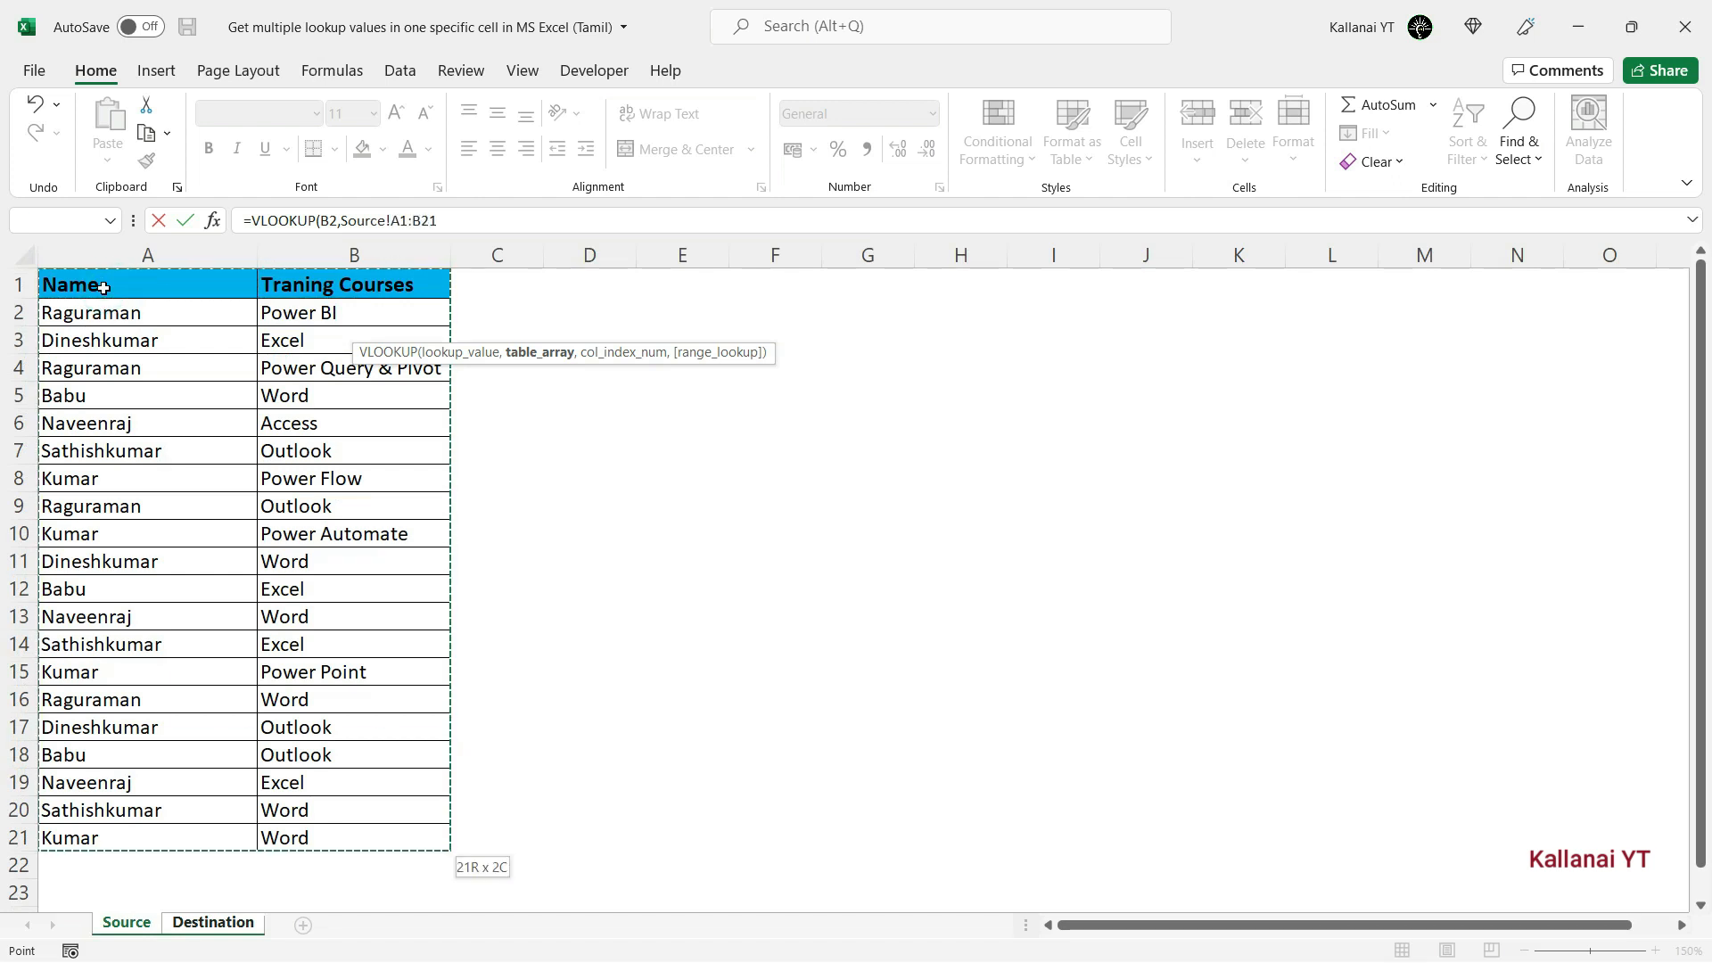
key(F4)
text(,)
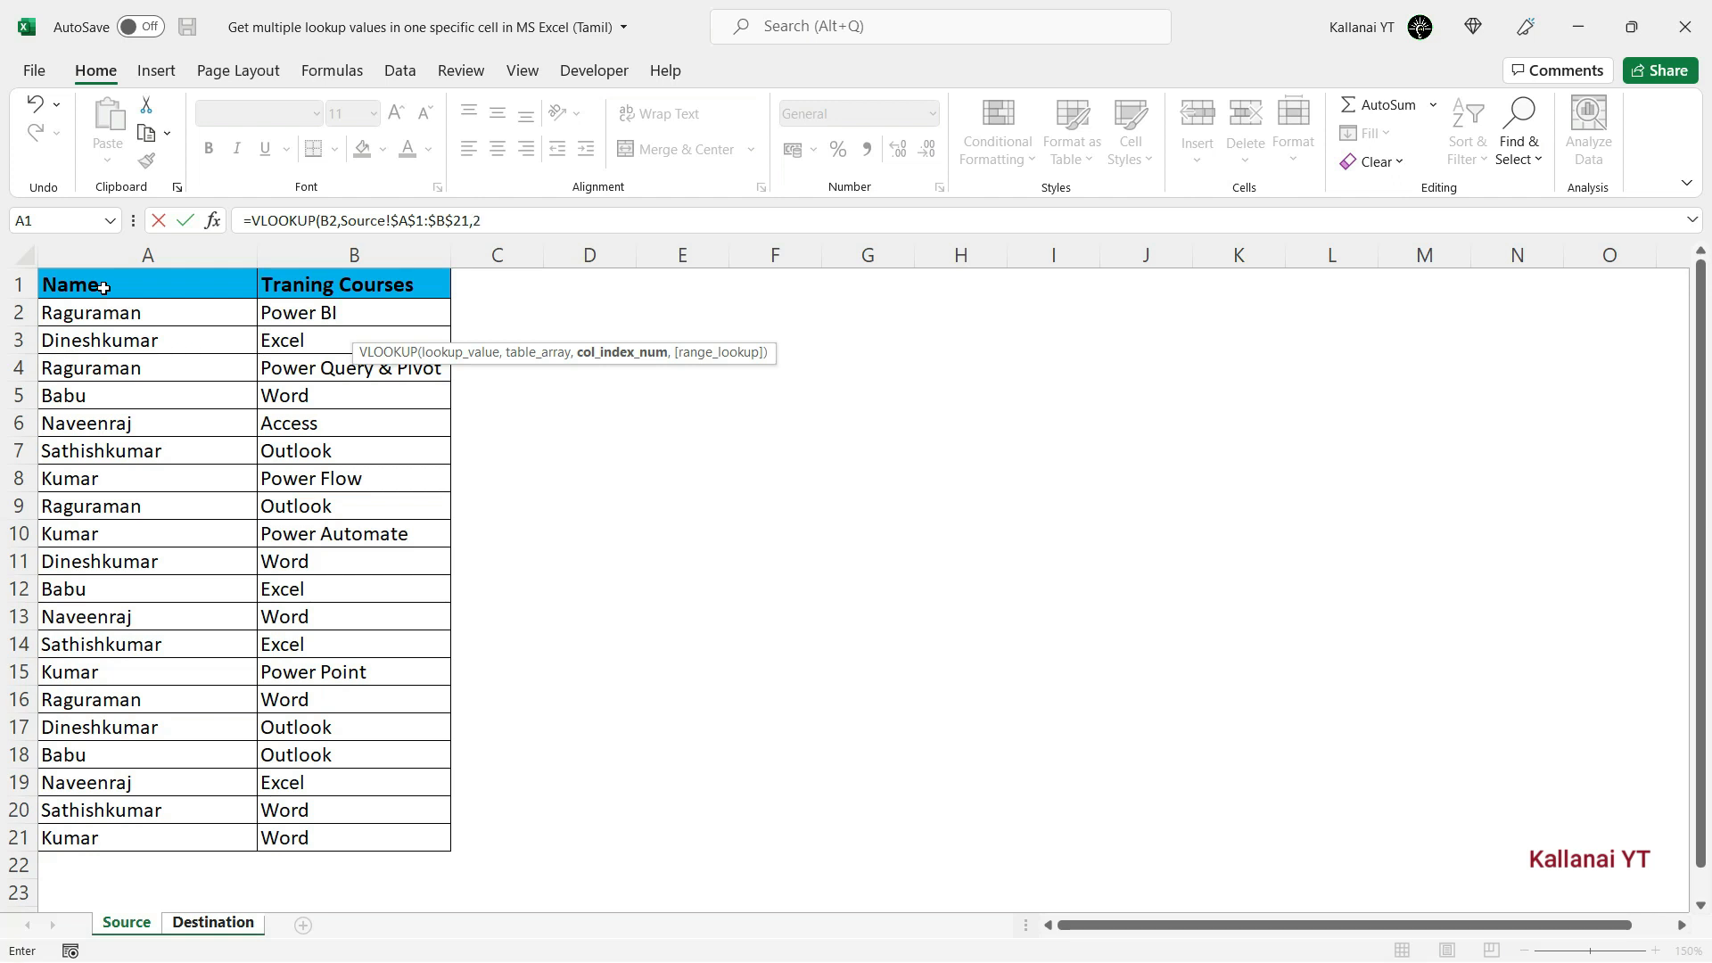
text(2,)
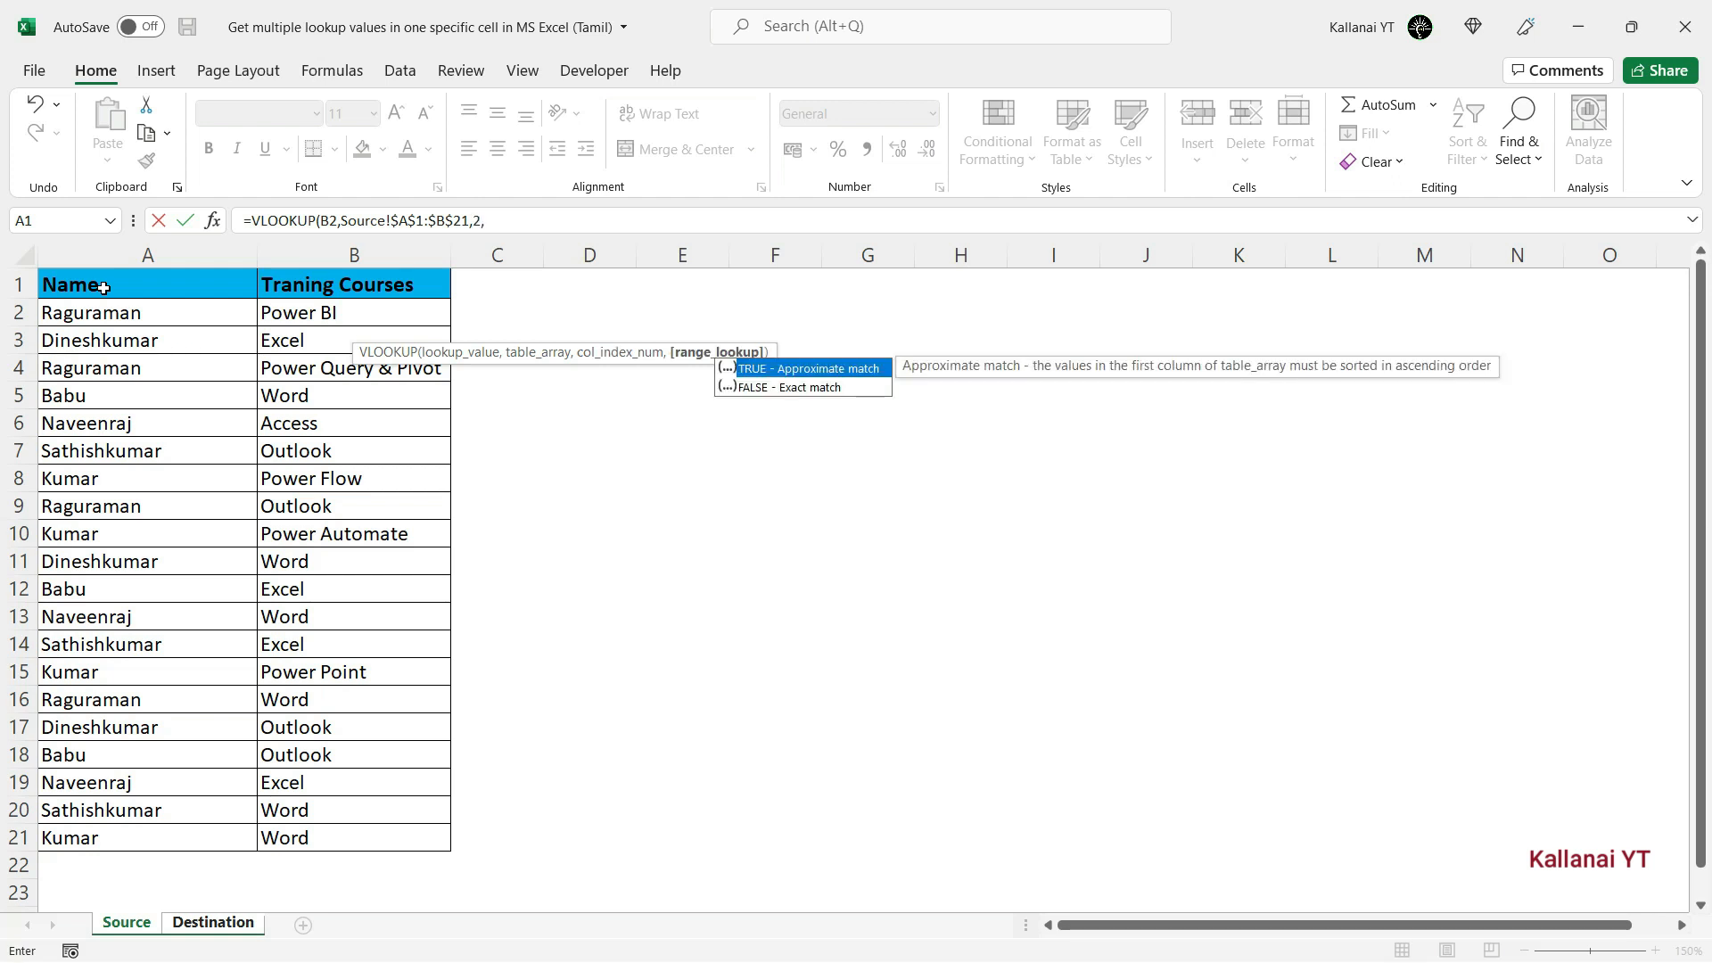
key(Down)
key(Tab)
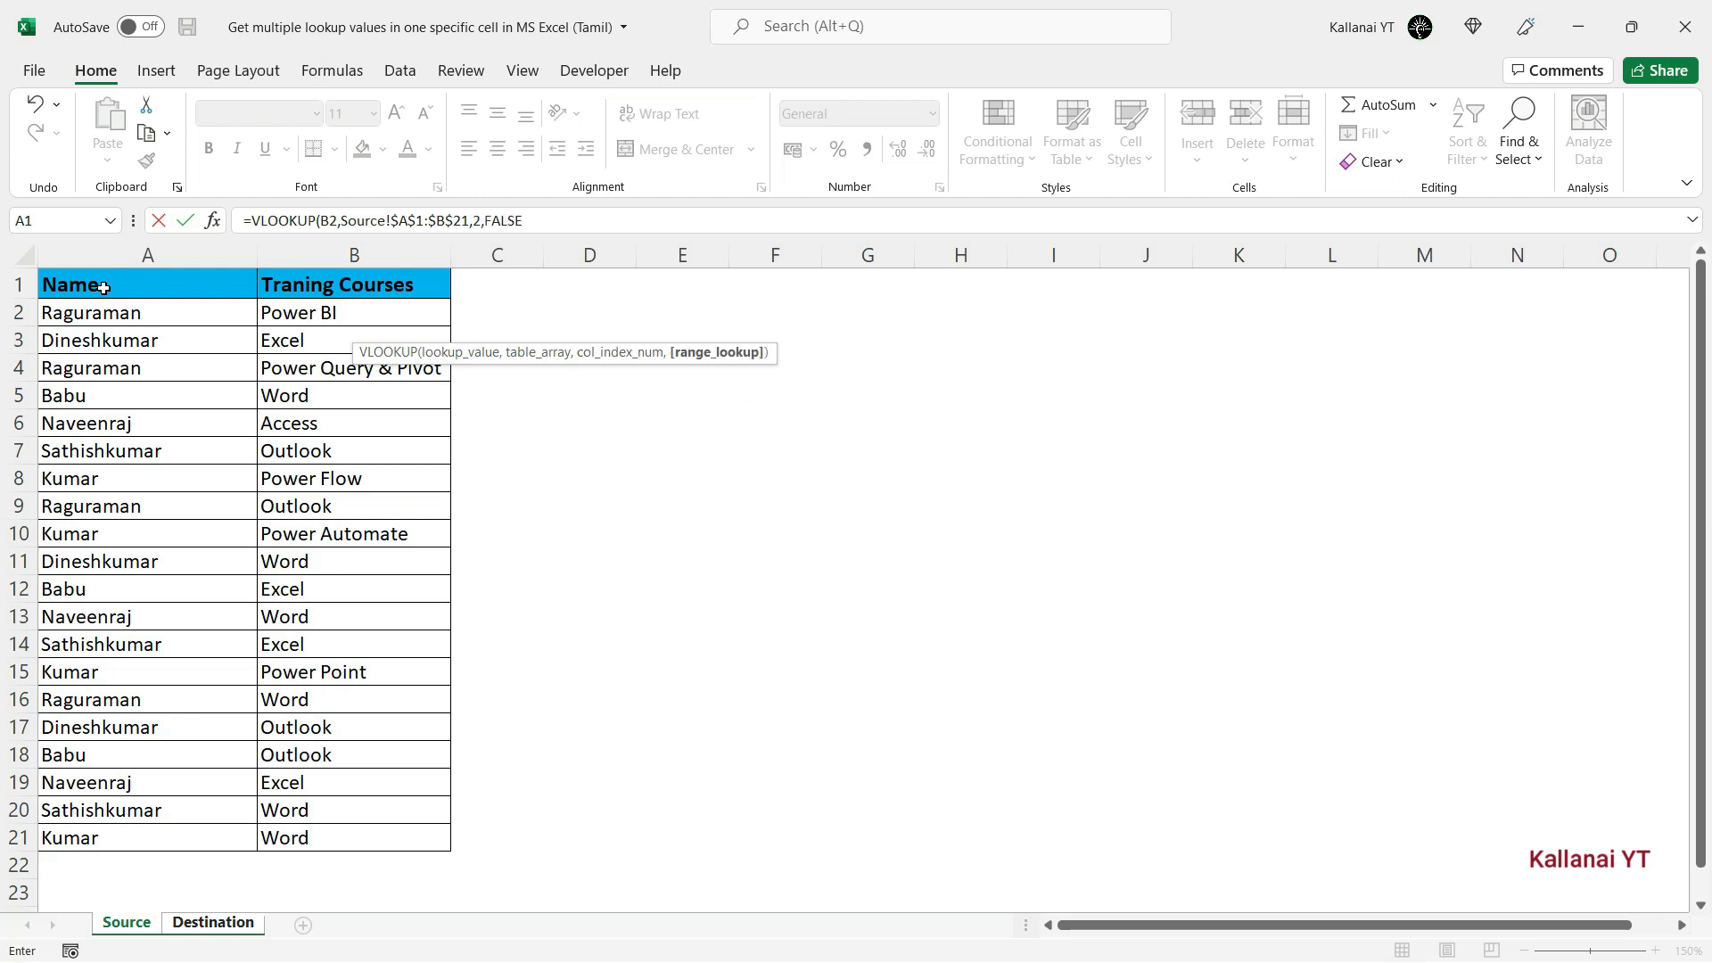
text())
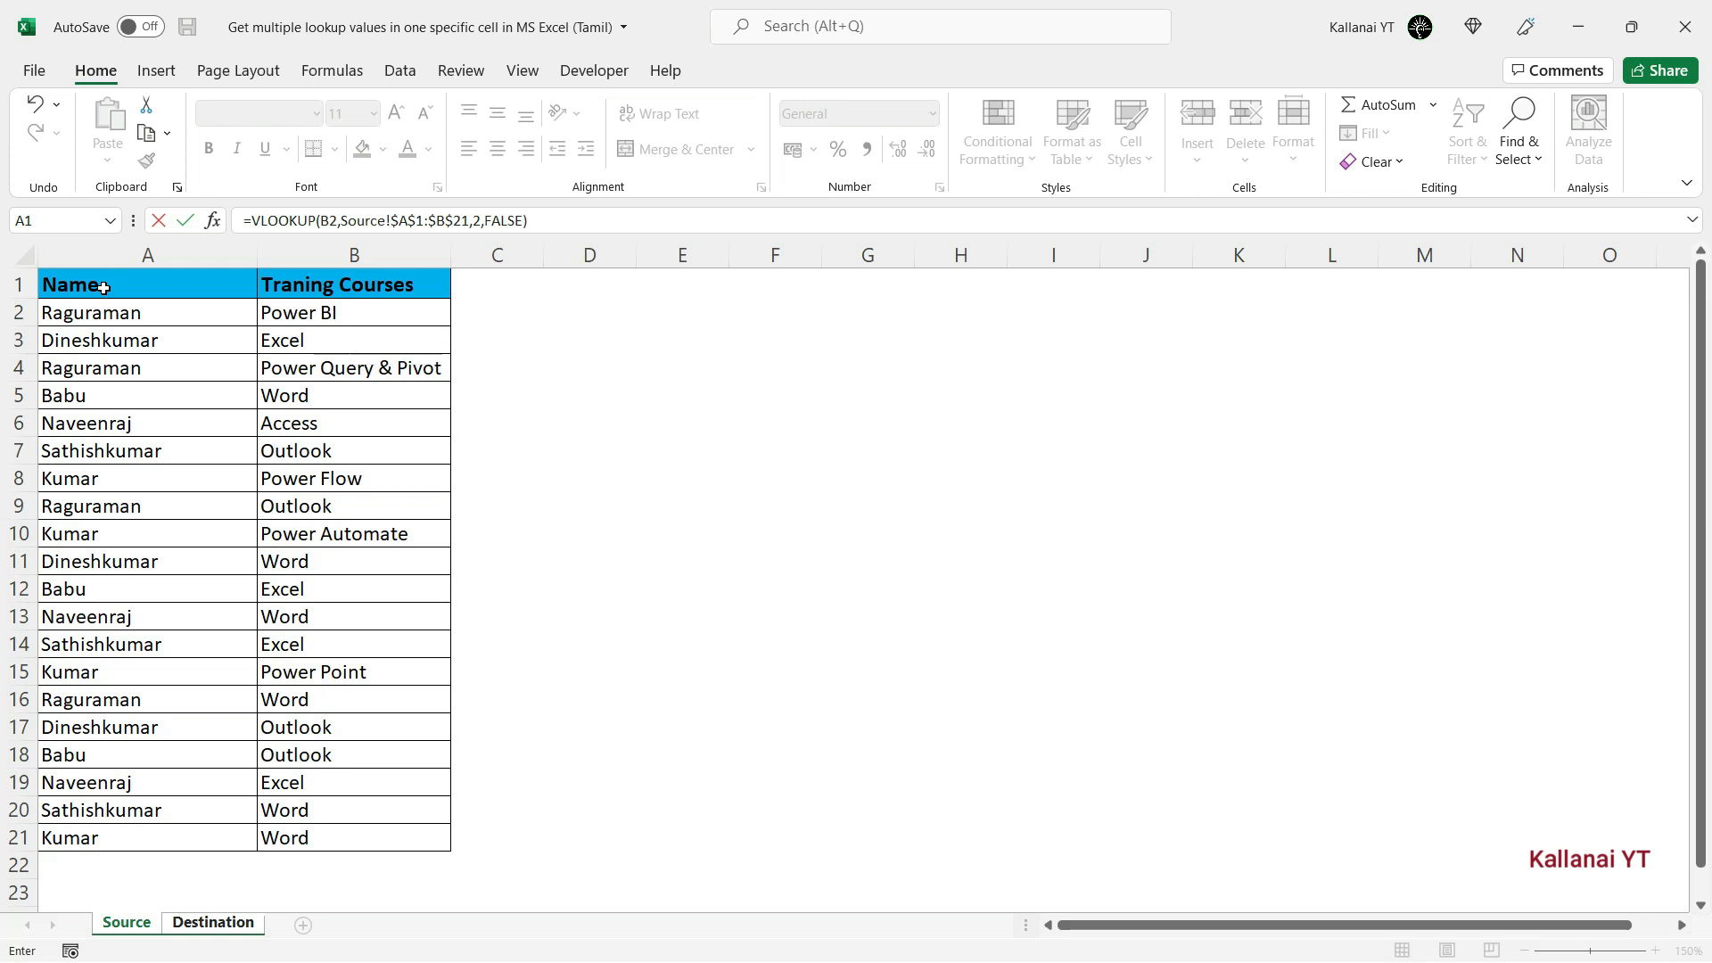
key(Return)
Step: Fill the VLOOKUP formula from C2 down through C7 to look up a course for every name
key(Right)
key(Left)
key(Up)
key(shift+Down)
key(shift+Down)
key(shift+Down)
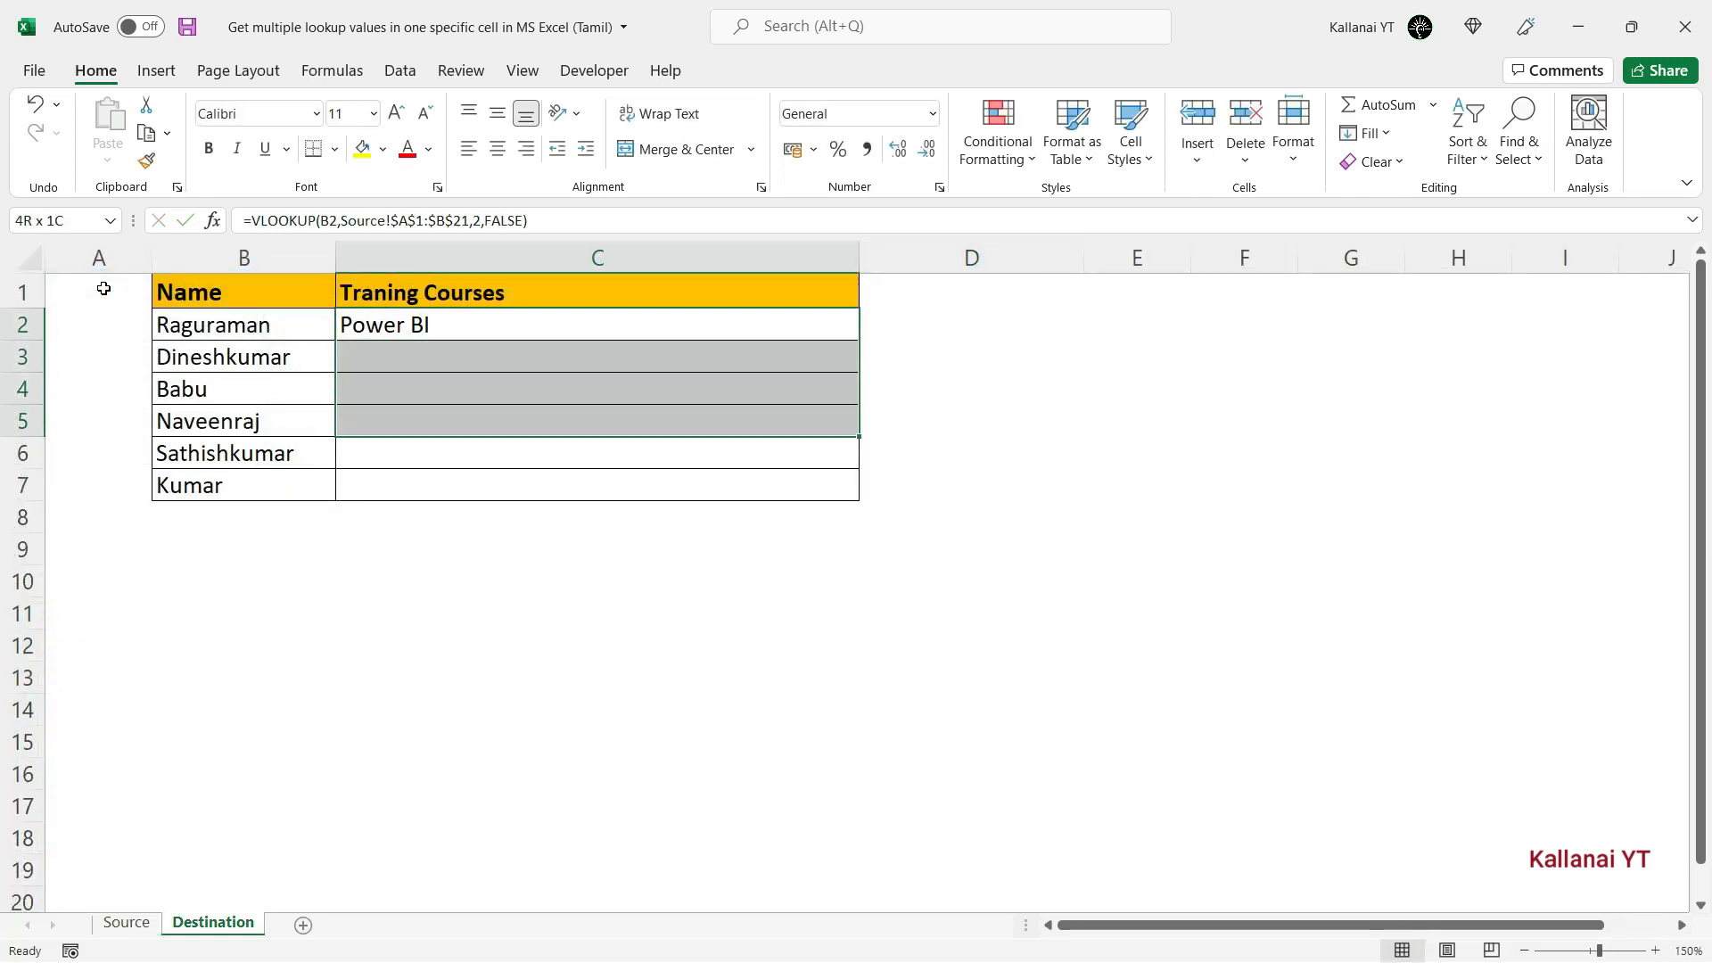
key(shift+Down)
key(shift+Down)
key(ctrl+d)
key(Up)
key(Down)
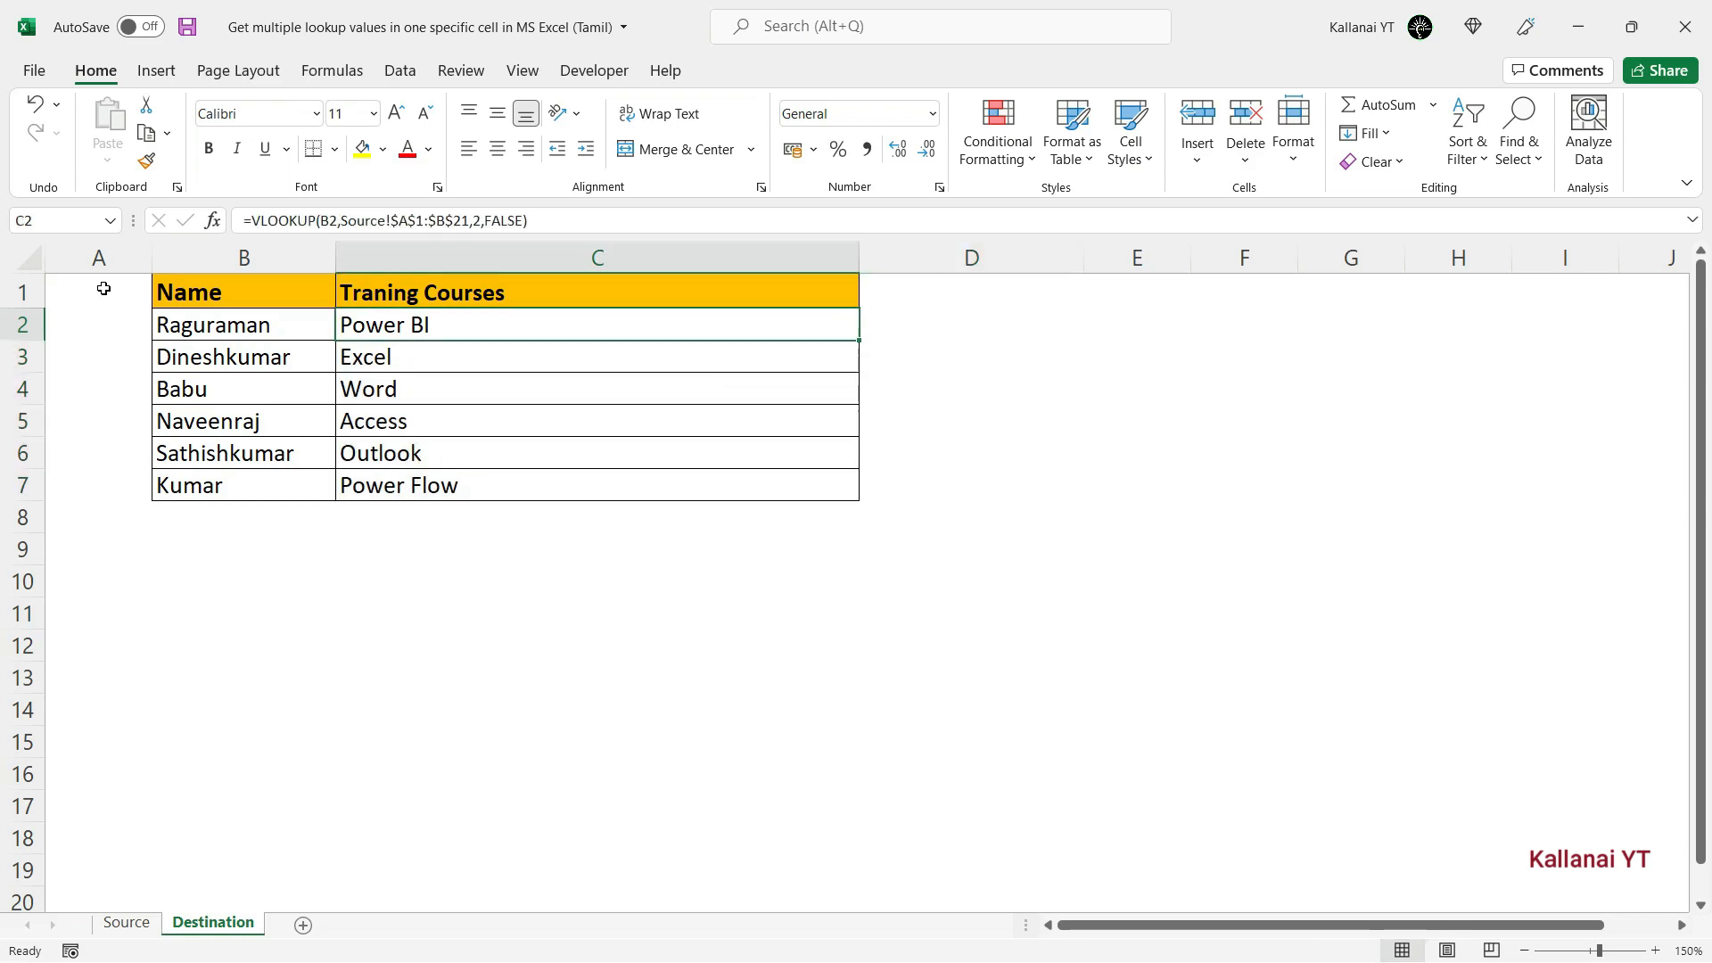
key(Left)
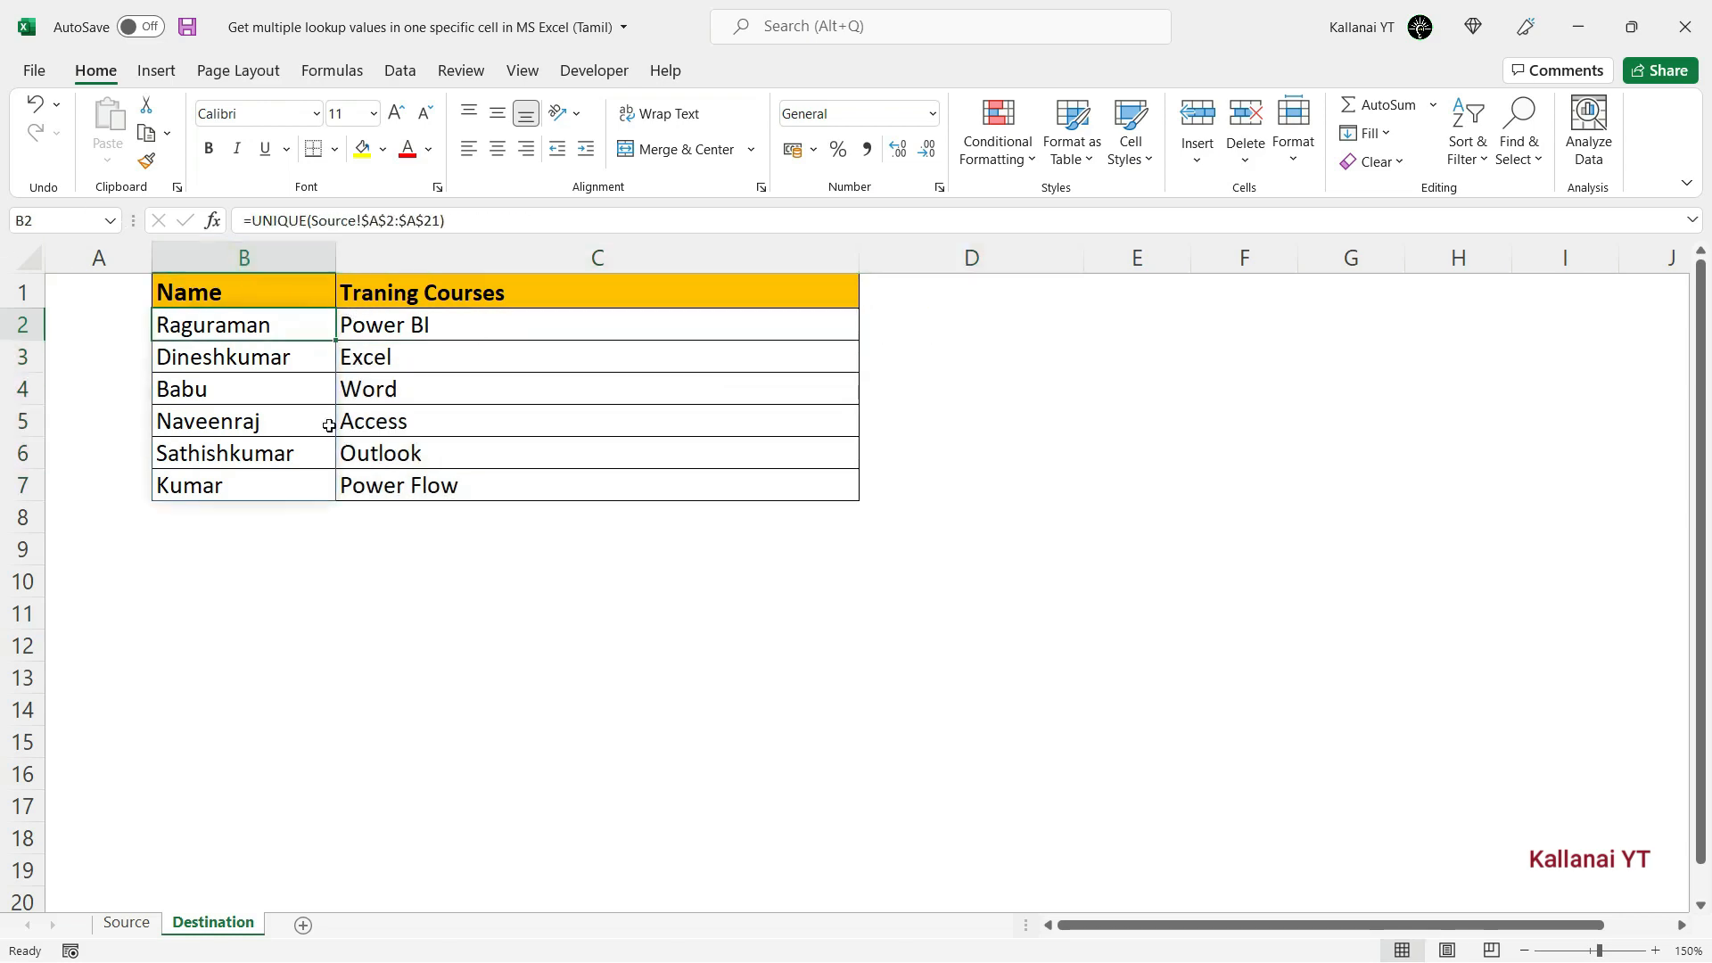
Step: Examine the repeated name and its different training courses in rows 4, 9 and 16 of the Source sheet
click(126, 922)
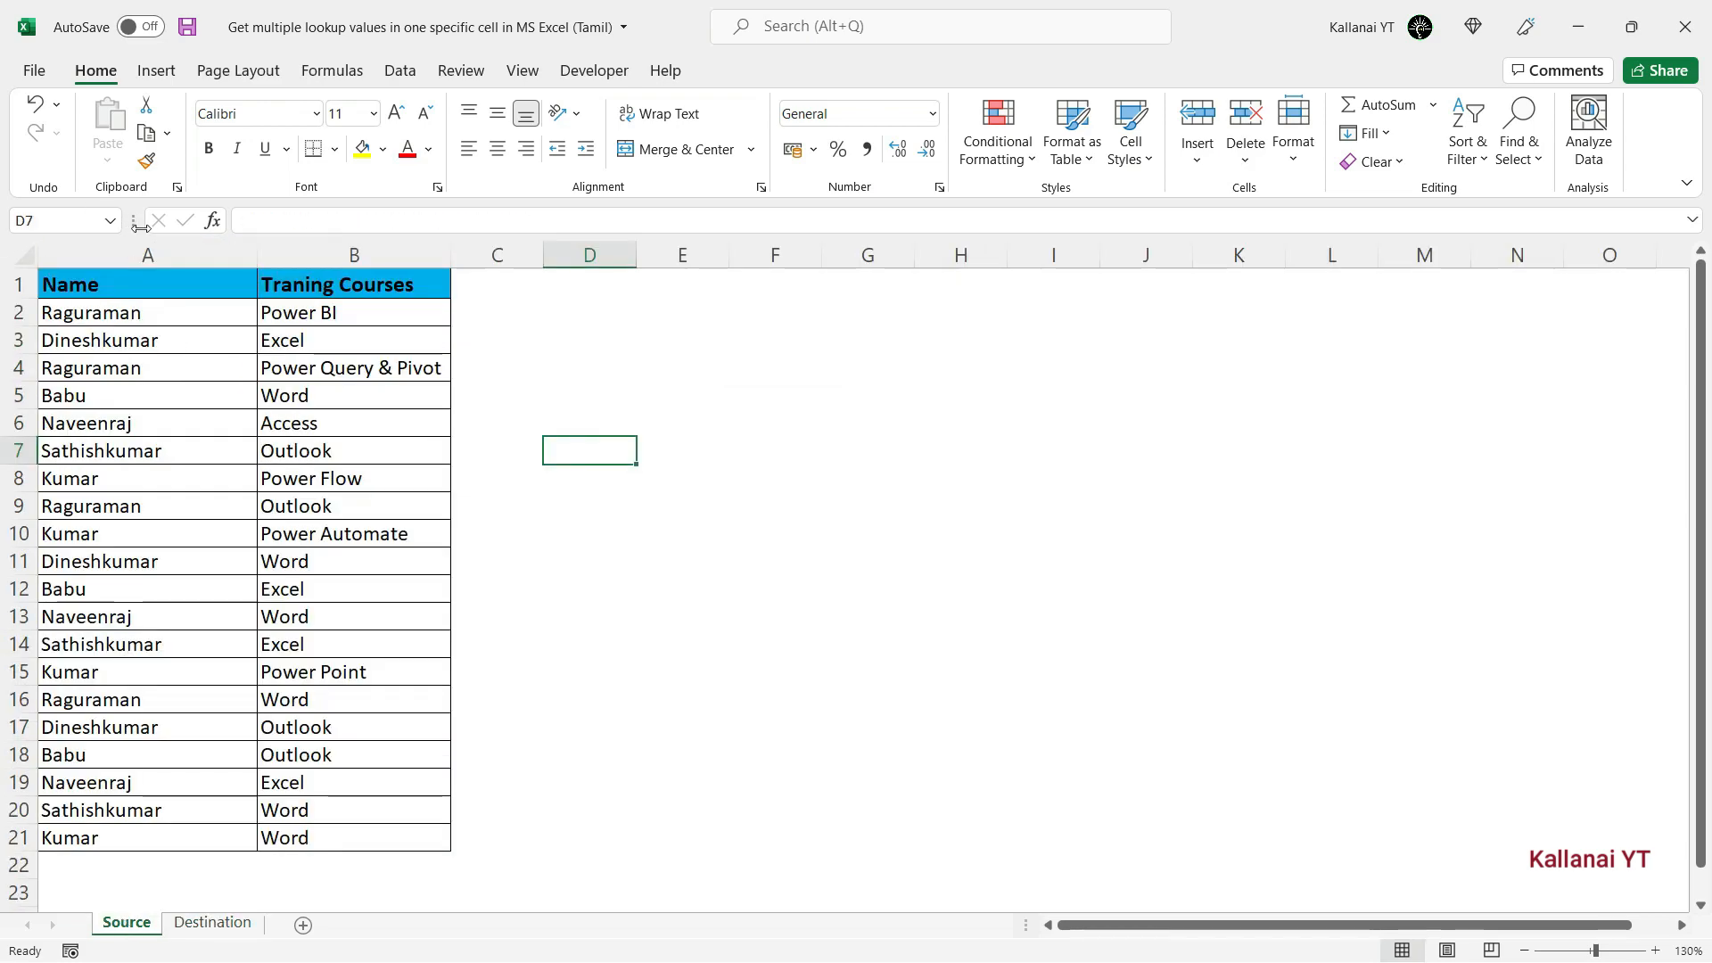
click(81, 365)
click(314, 368)
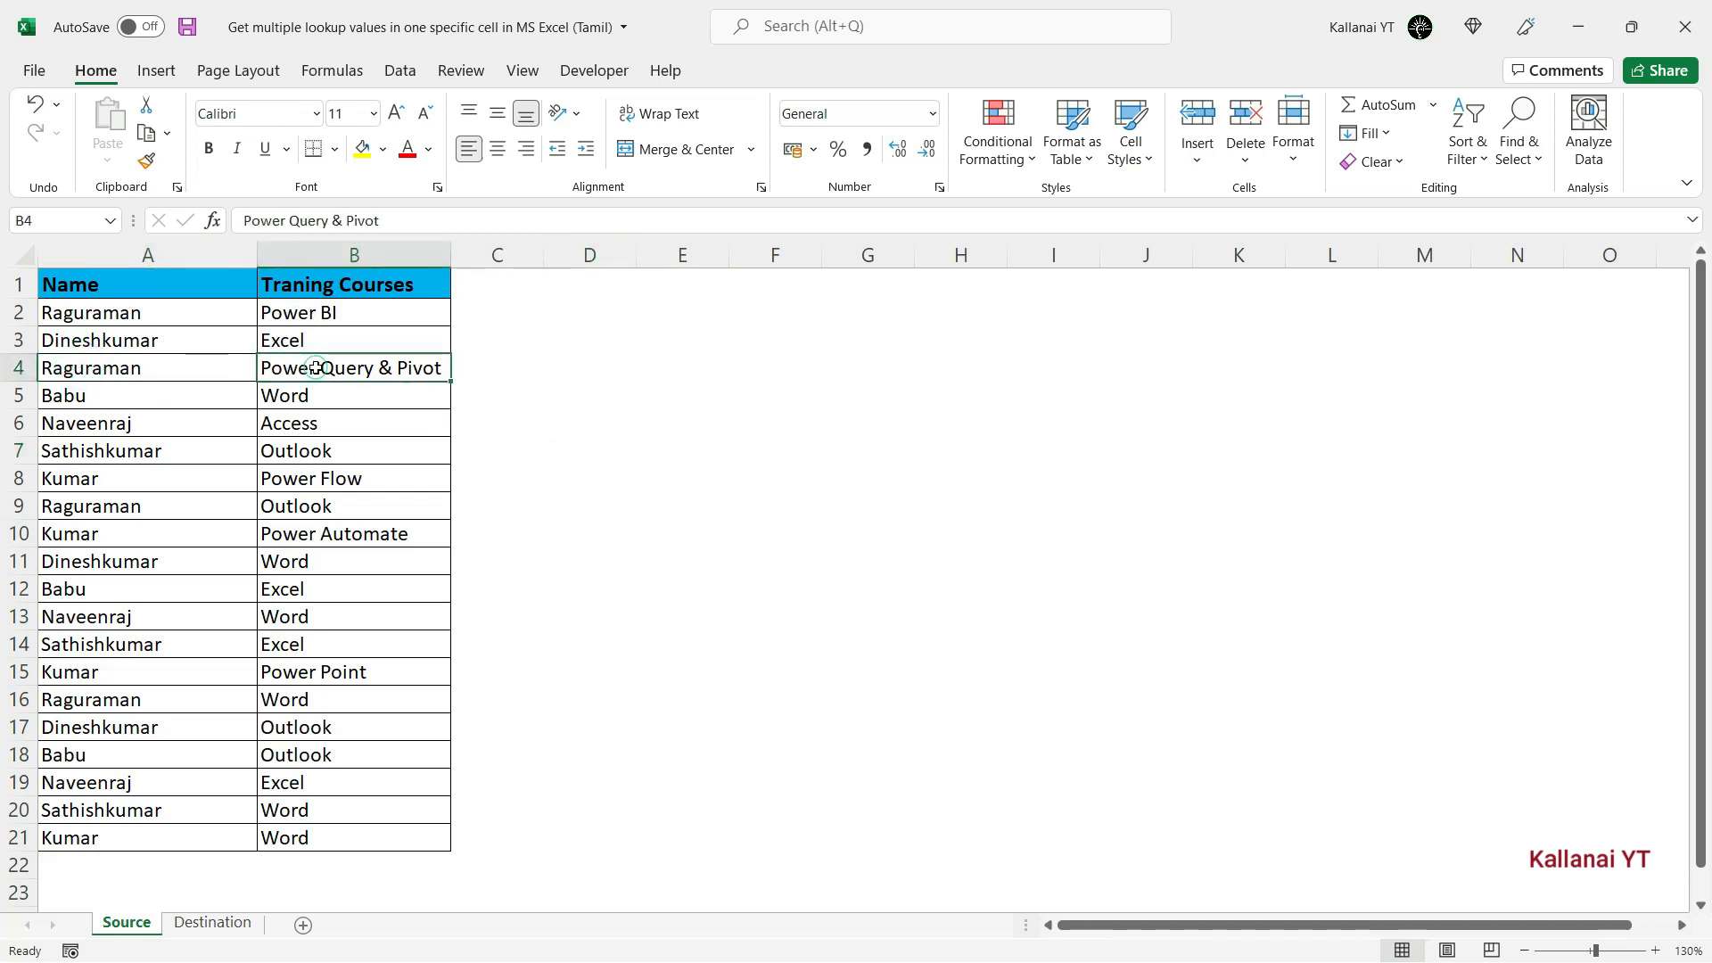
click(143, 506)
click(299, 505)
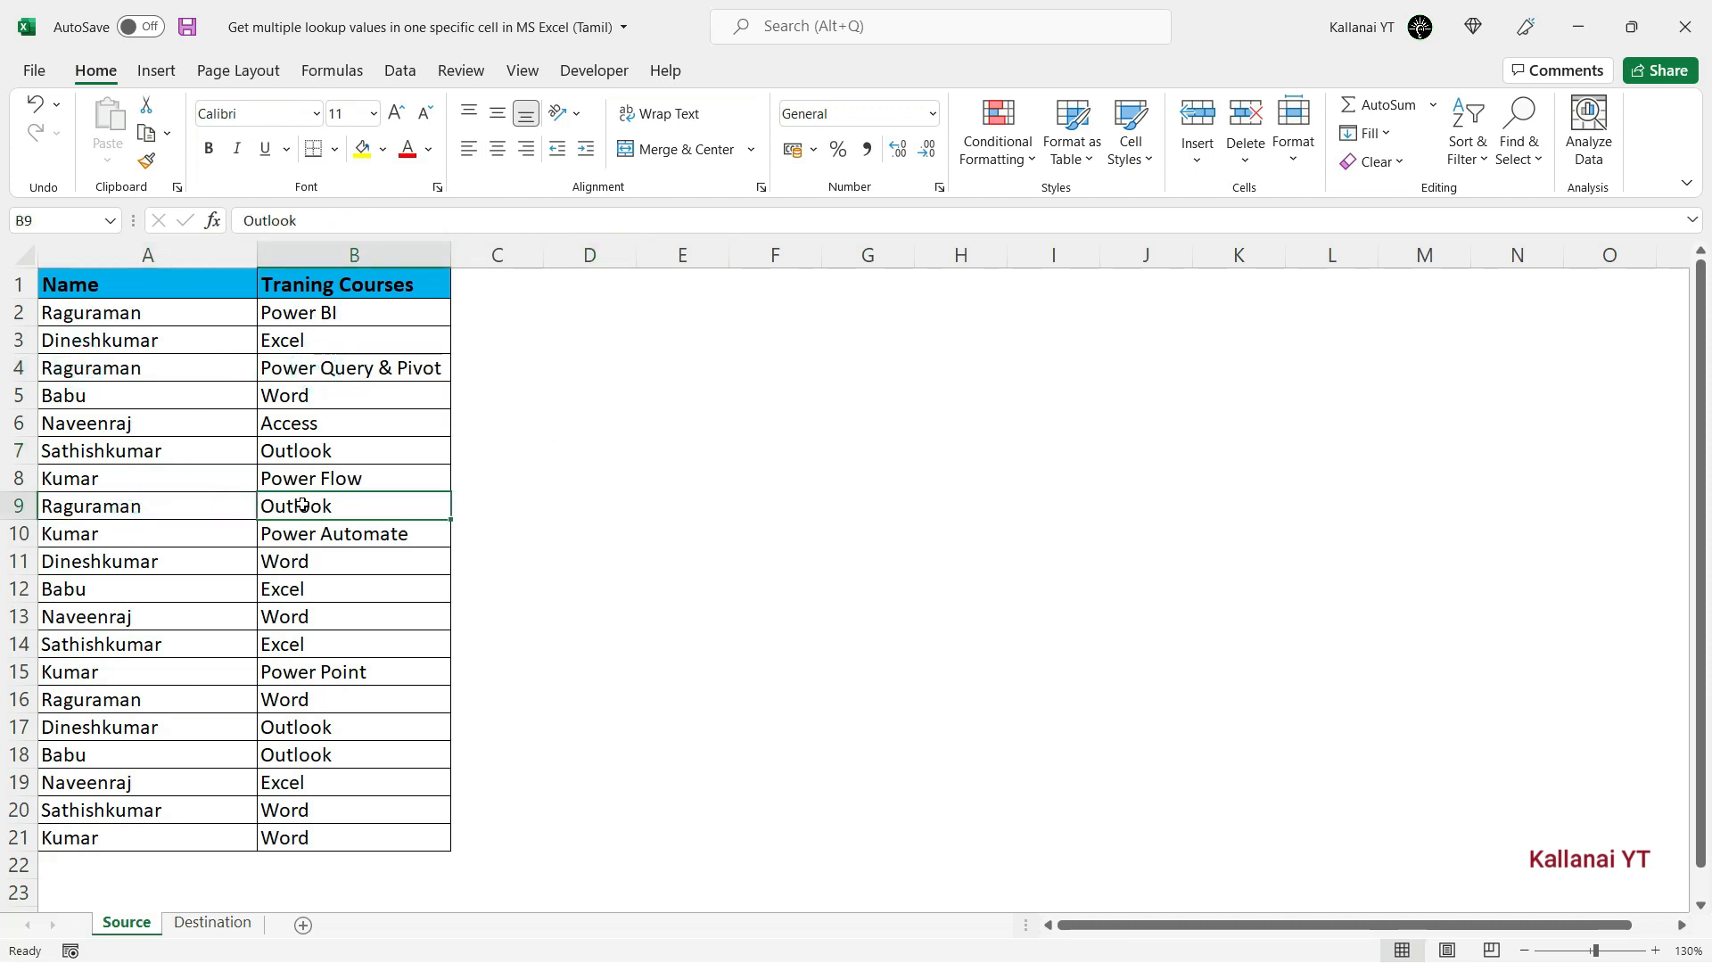
click(216, 704)
click(279, 700)
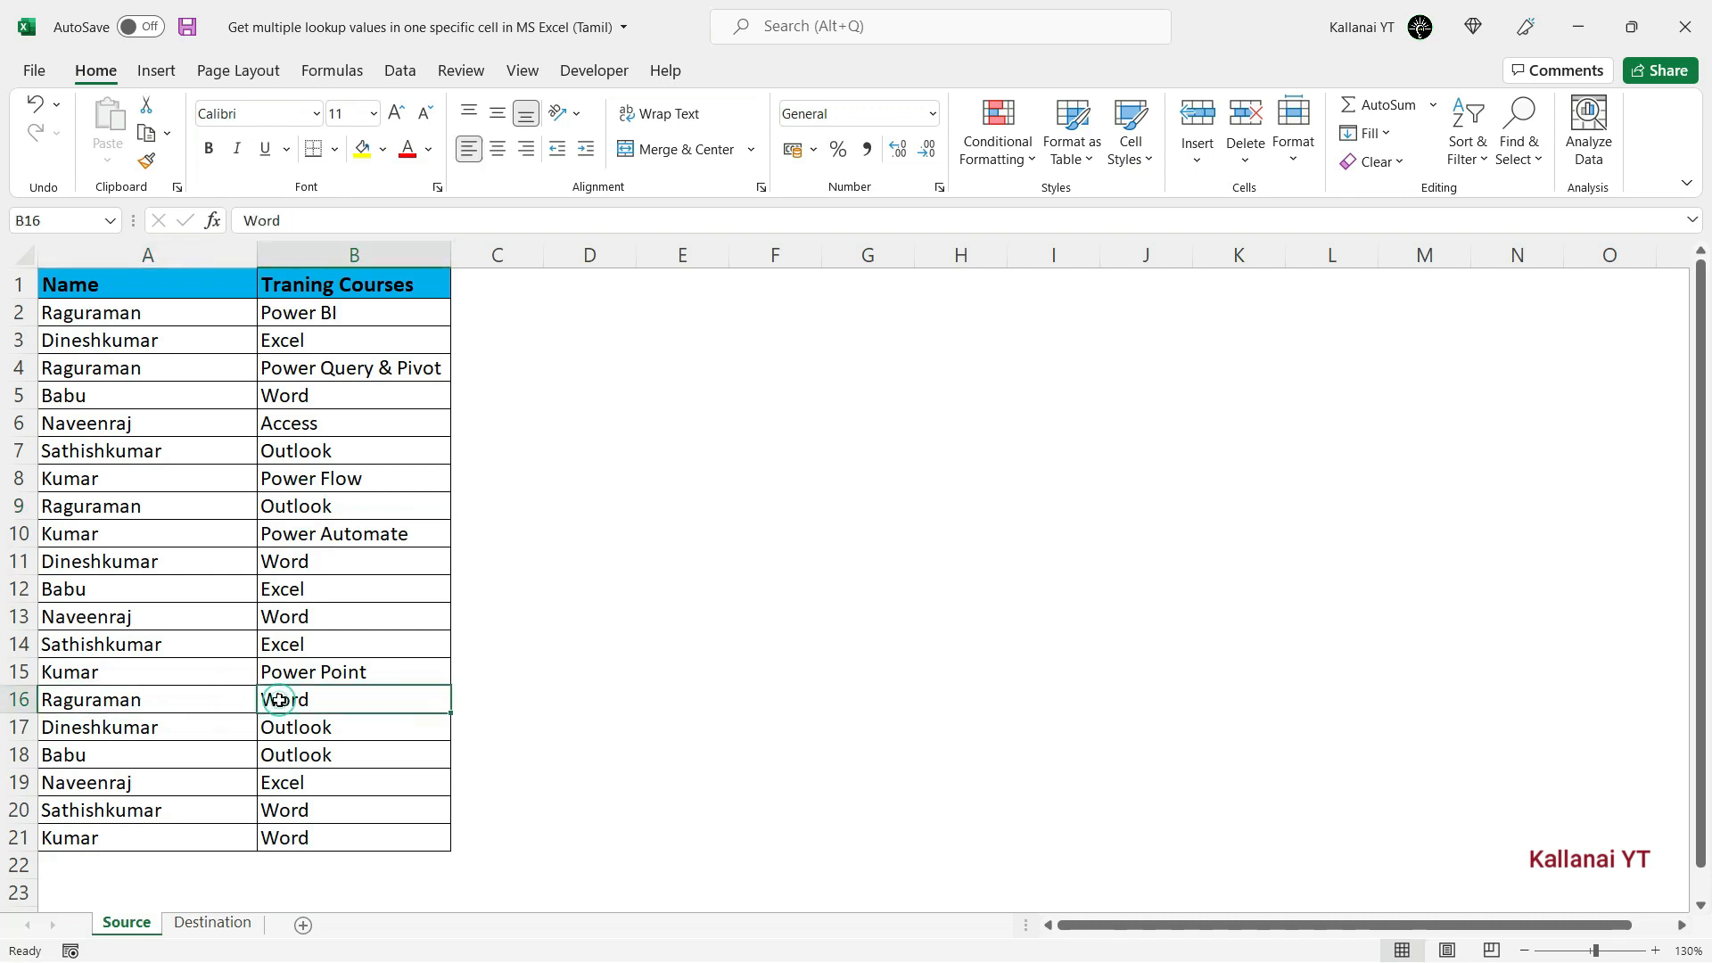
Step: Clear the VLOOKUP formulas from C2:C7 on the Destination sheet
click(212, 922)
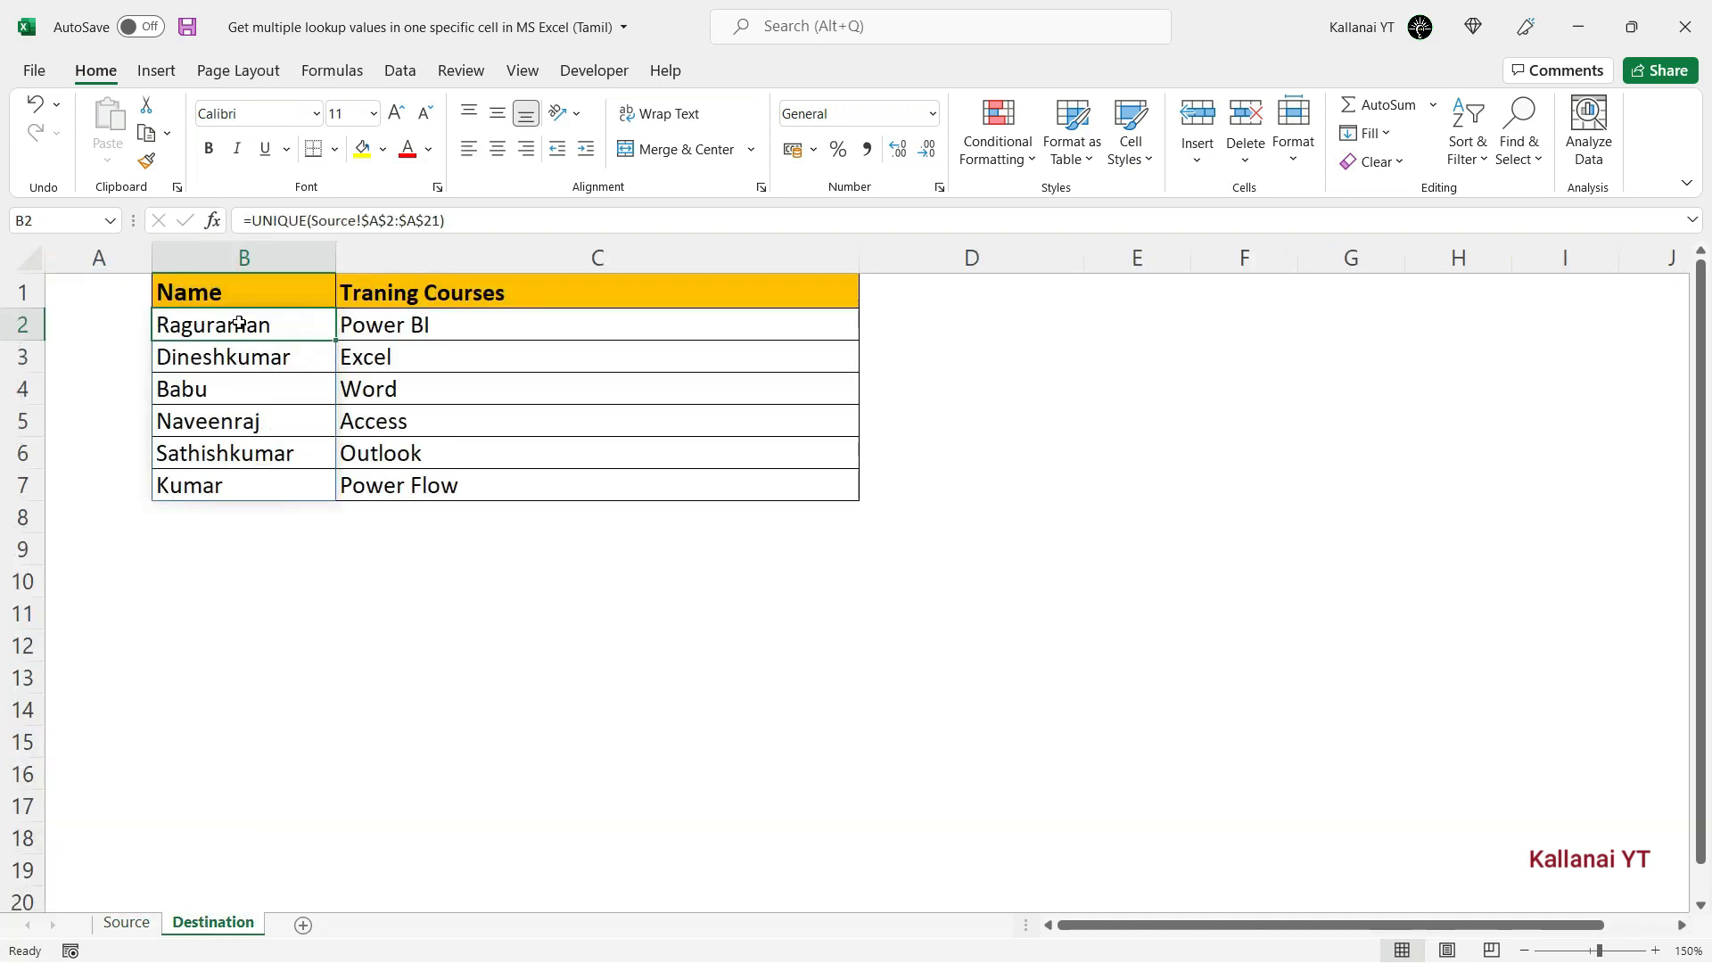
click(405, 332)
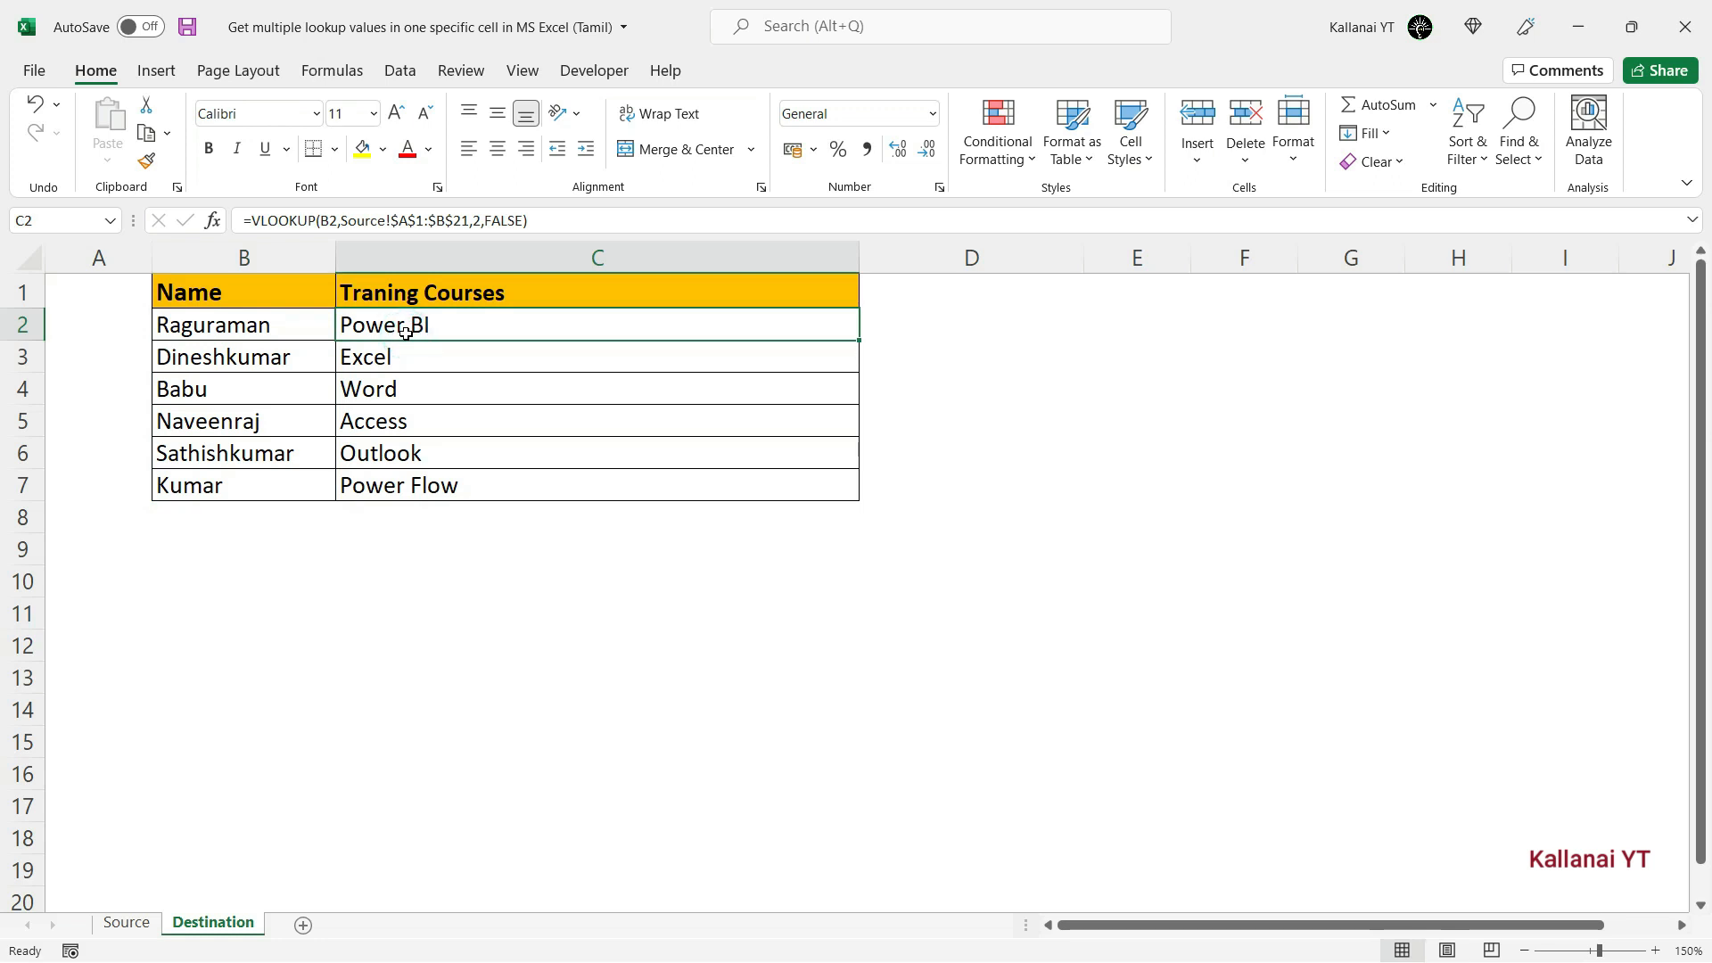
key(Right)
key(Left)
key(ctrl+shift+Down)
key(Delete)
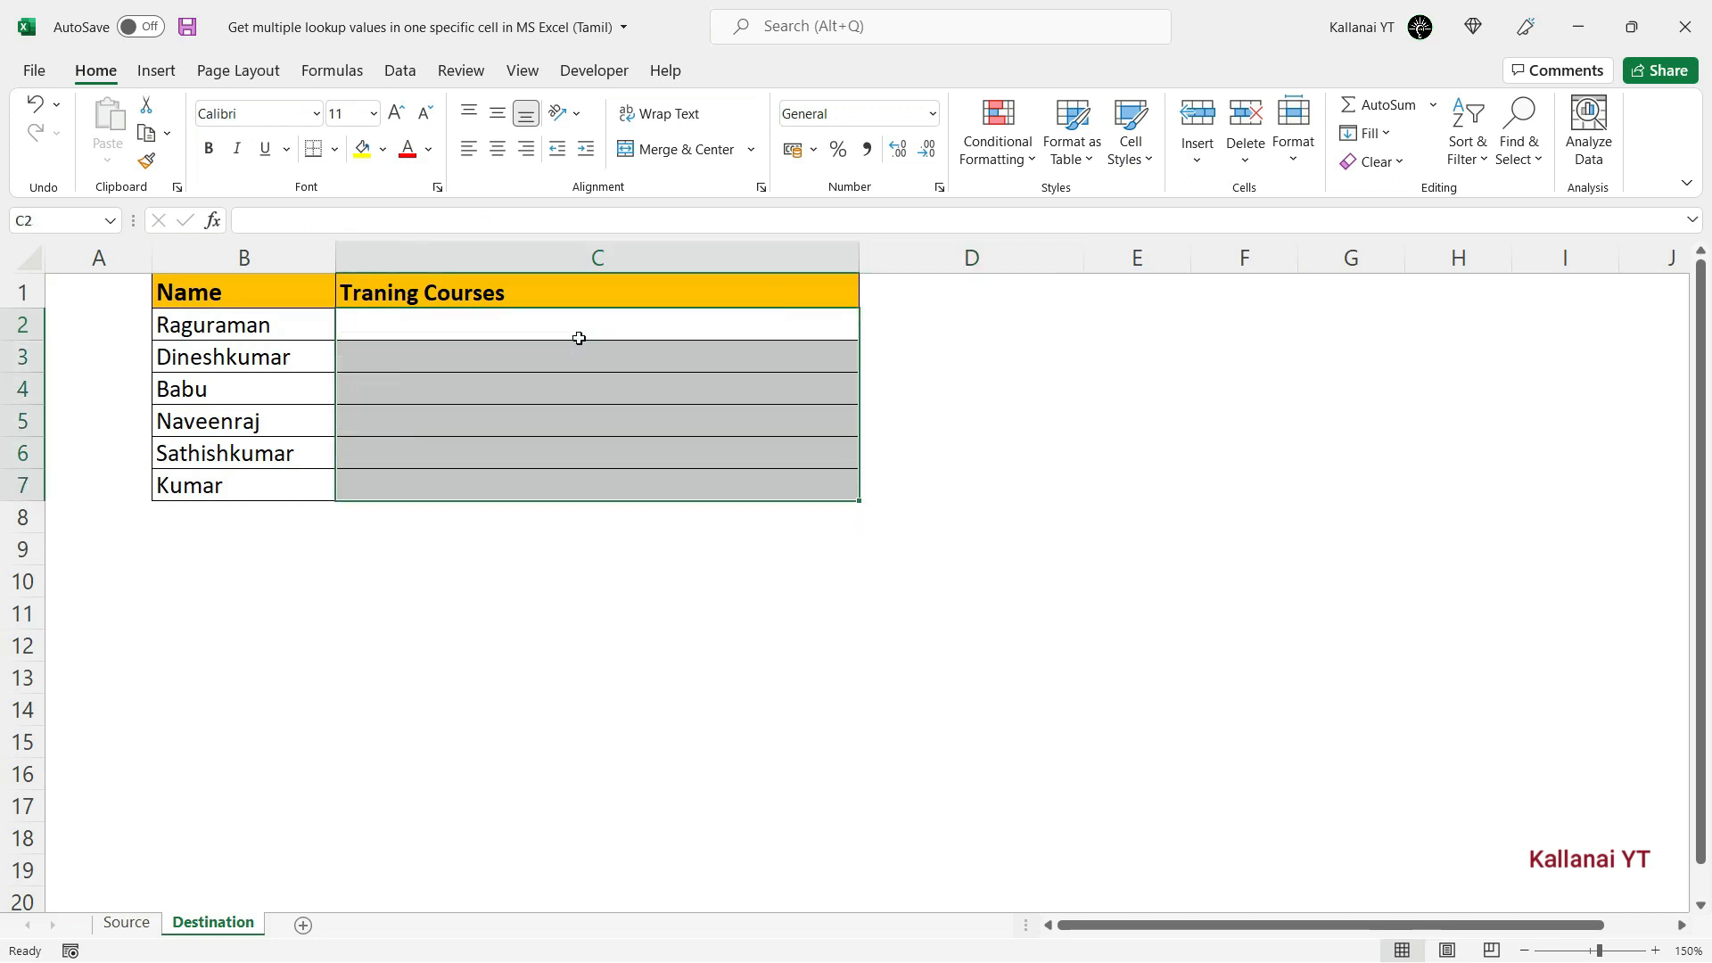
Step: Start an IF formula in cell D2 of the Destination sheet with the logical test B2=Source!$A$2:$A$21
key(Right)
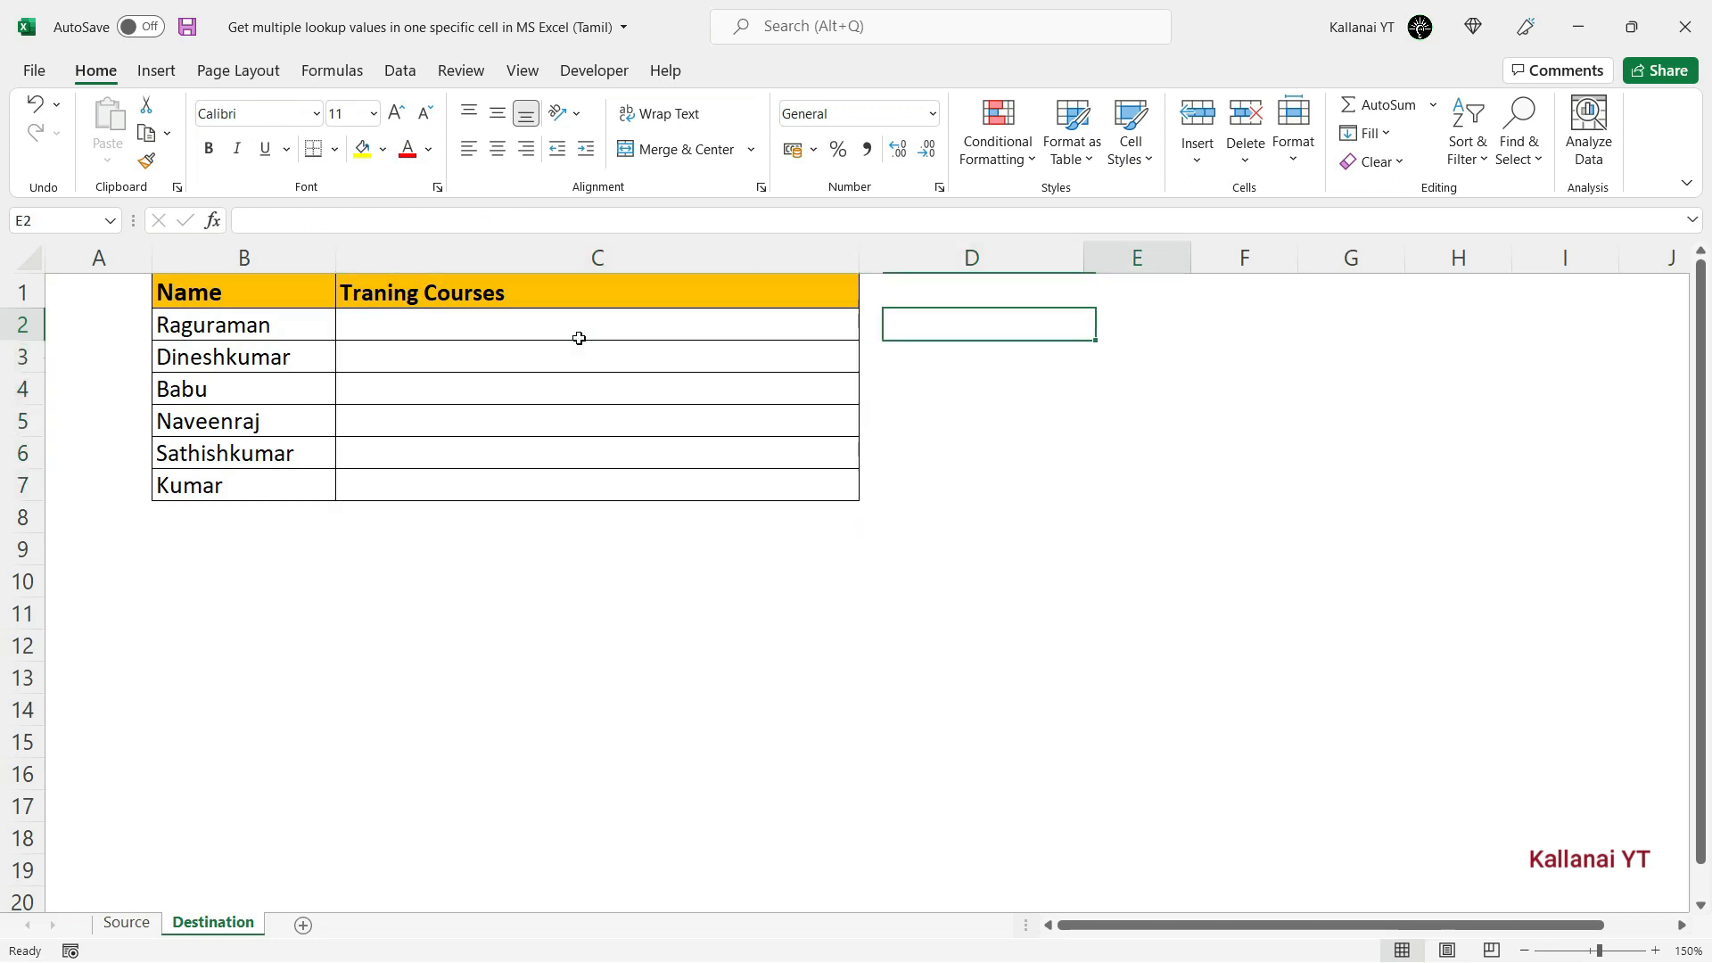
key(Left)
key(Right)
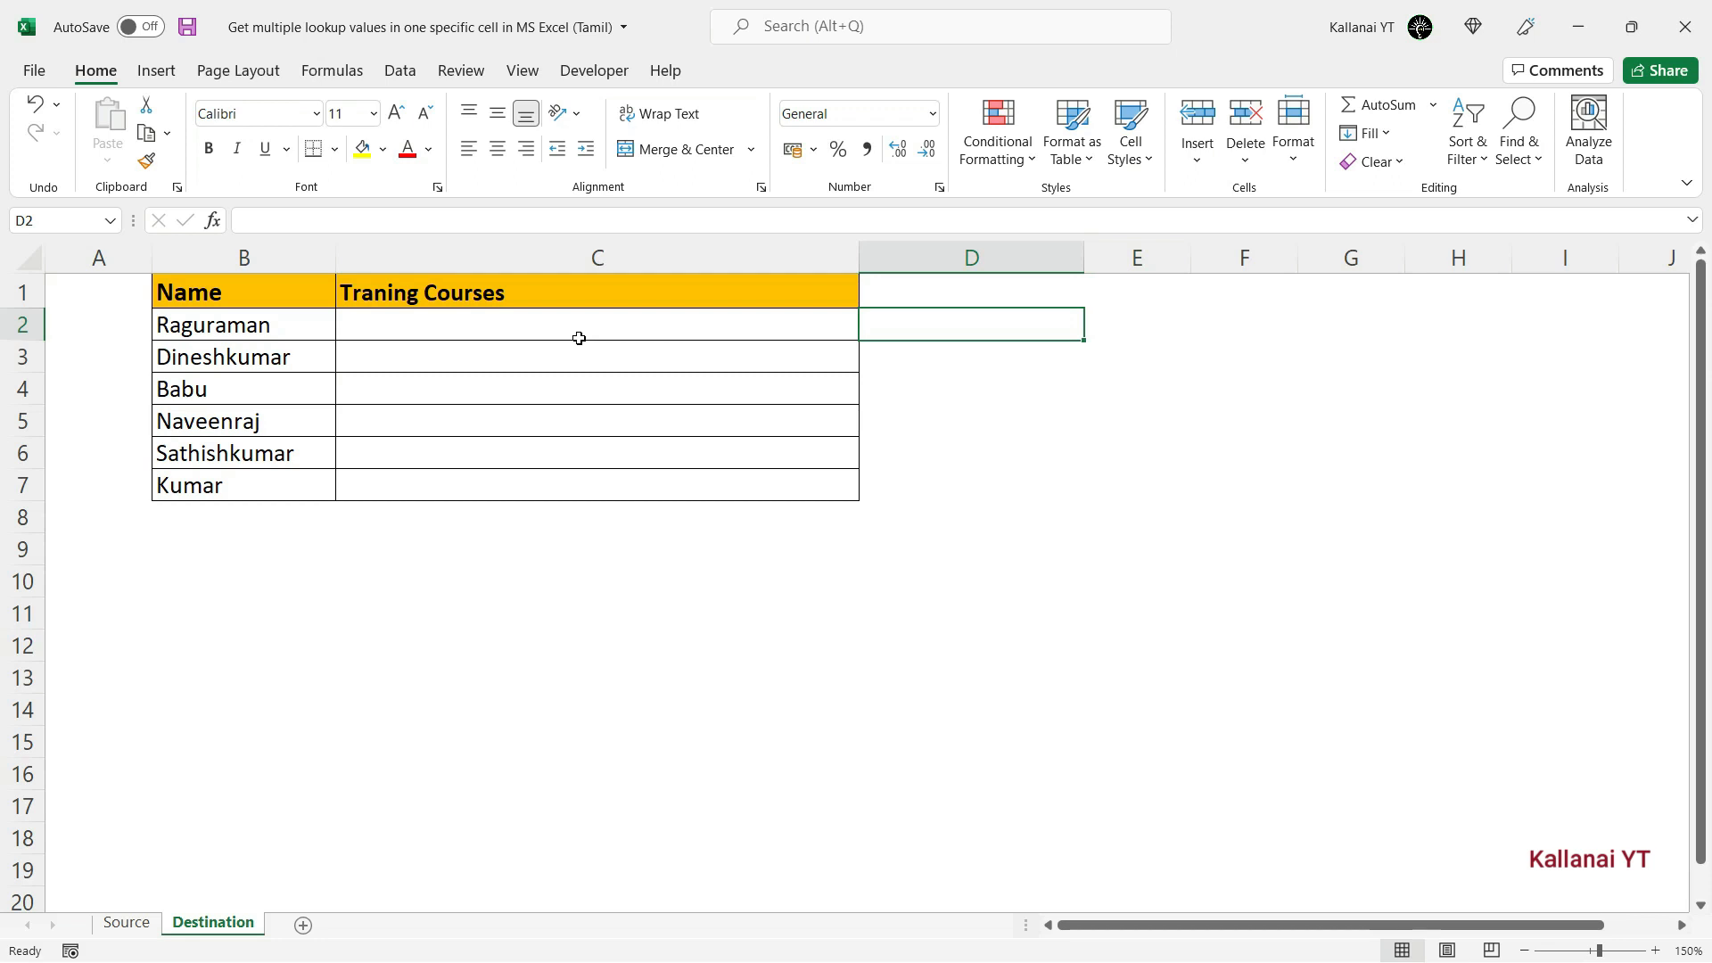
text(=IF()
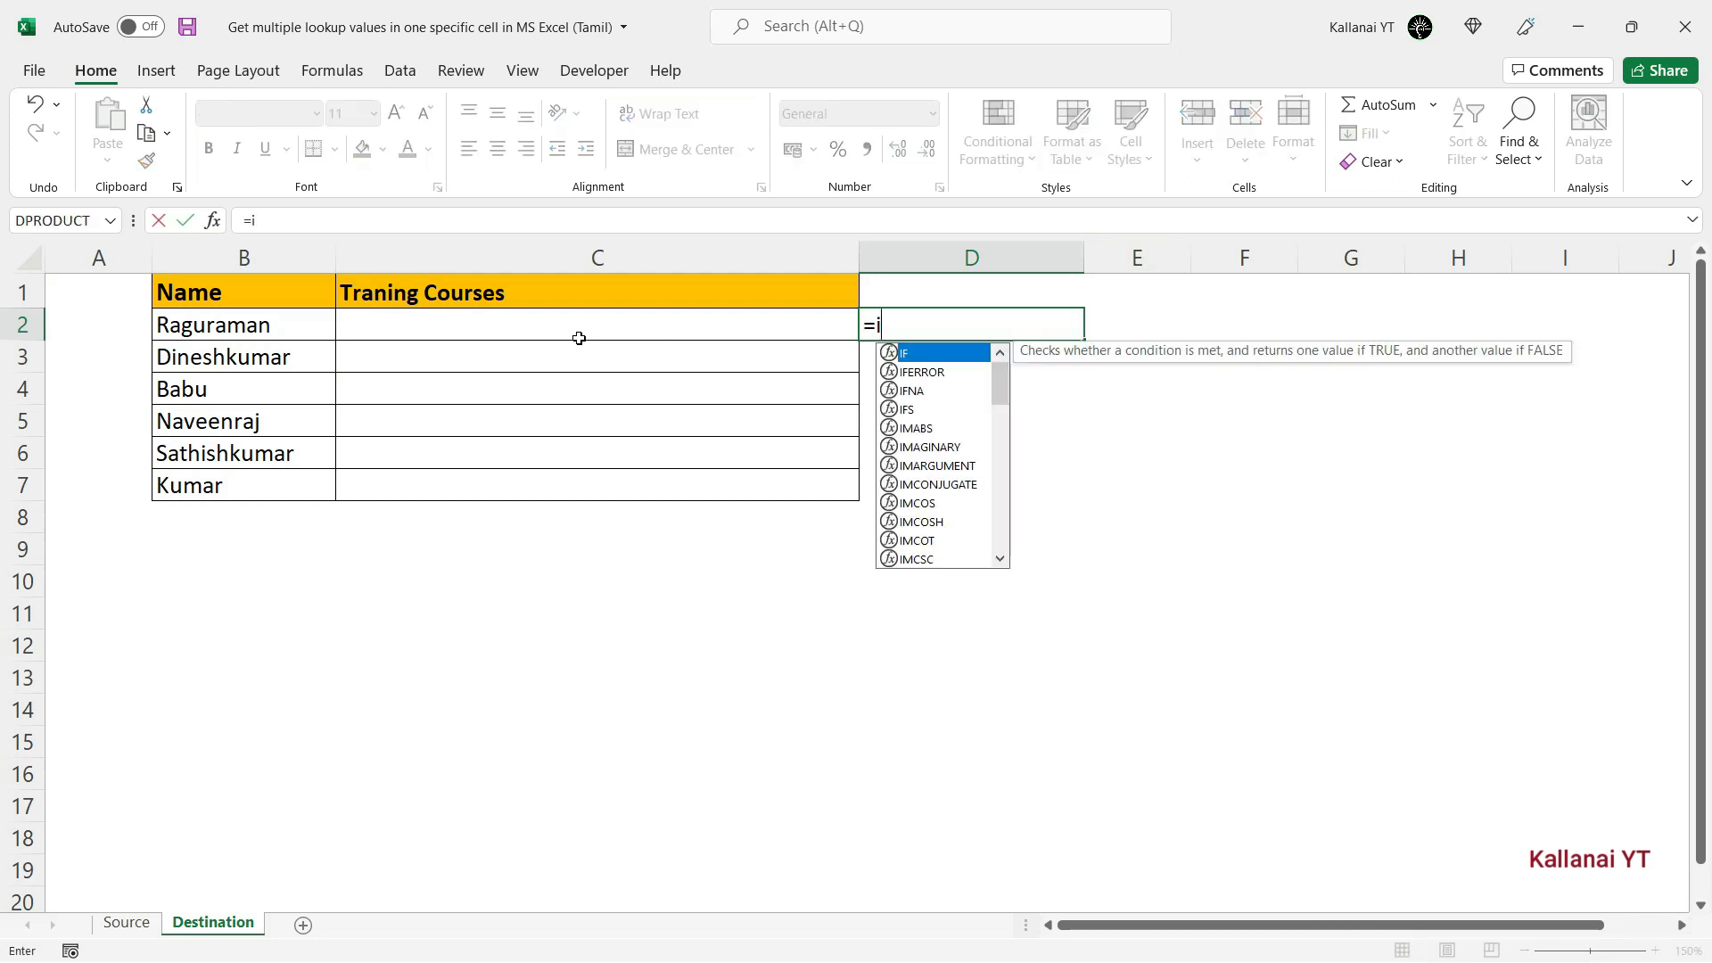
key(Left)
key(Left)
key(Left)
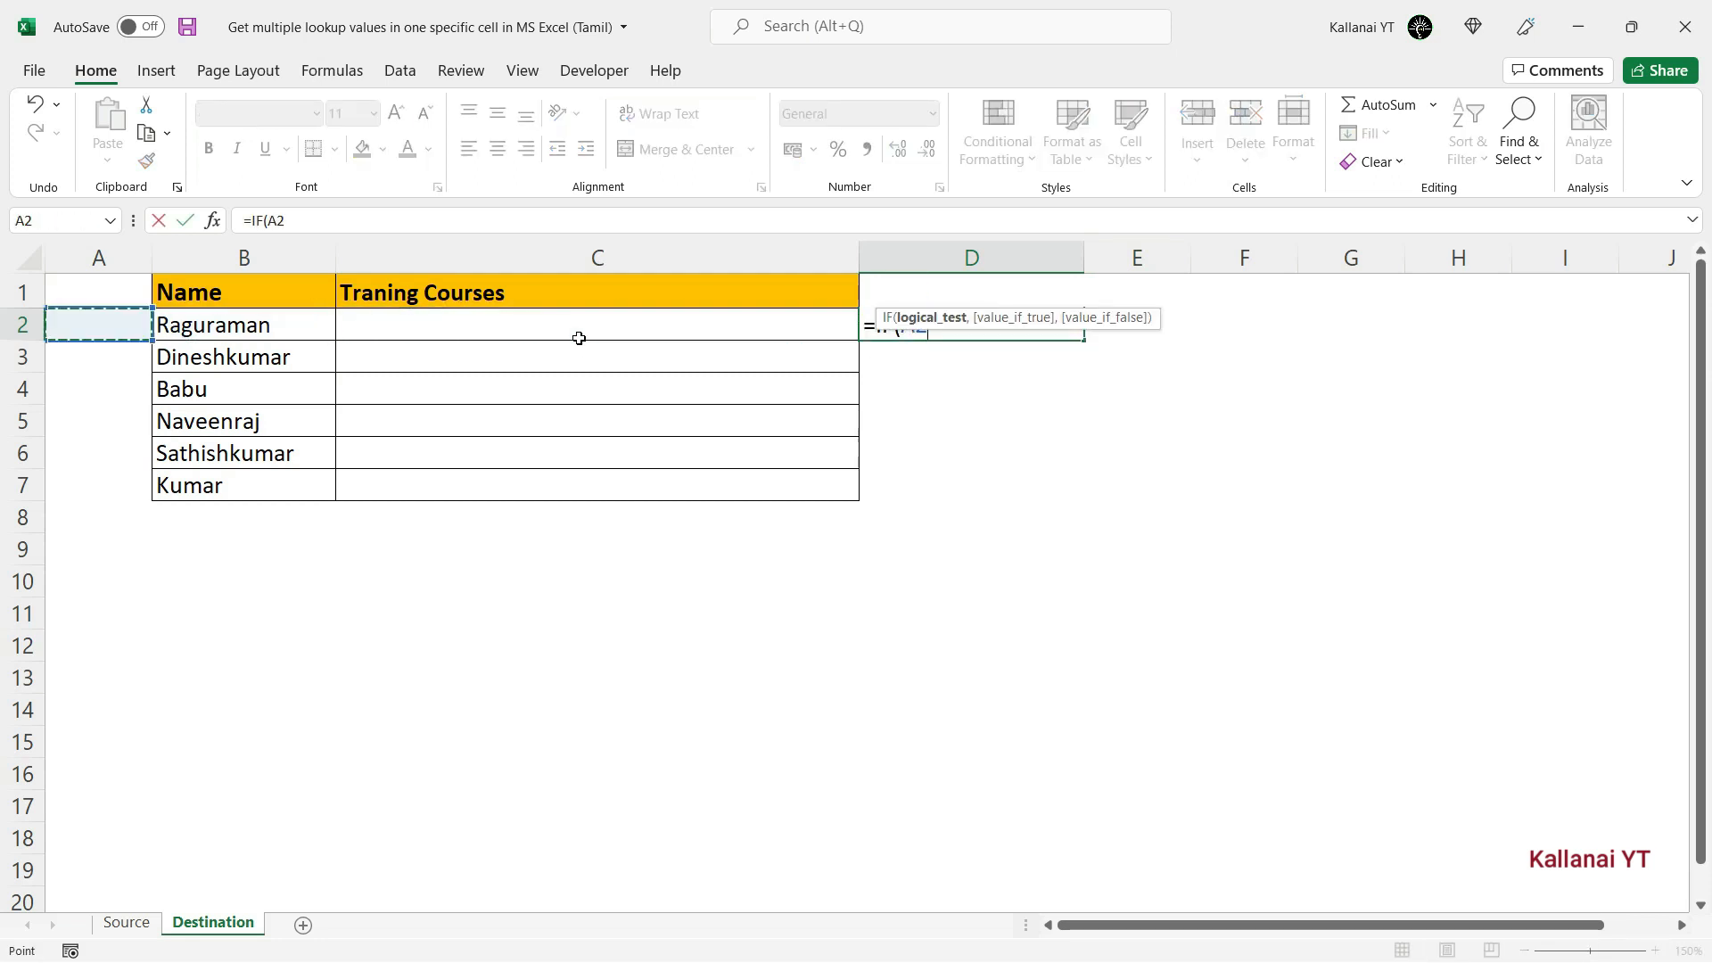
key(Right)
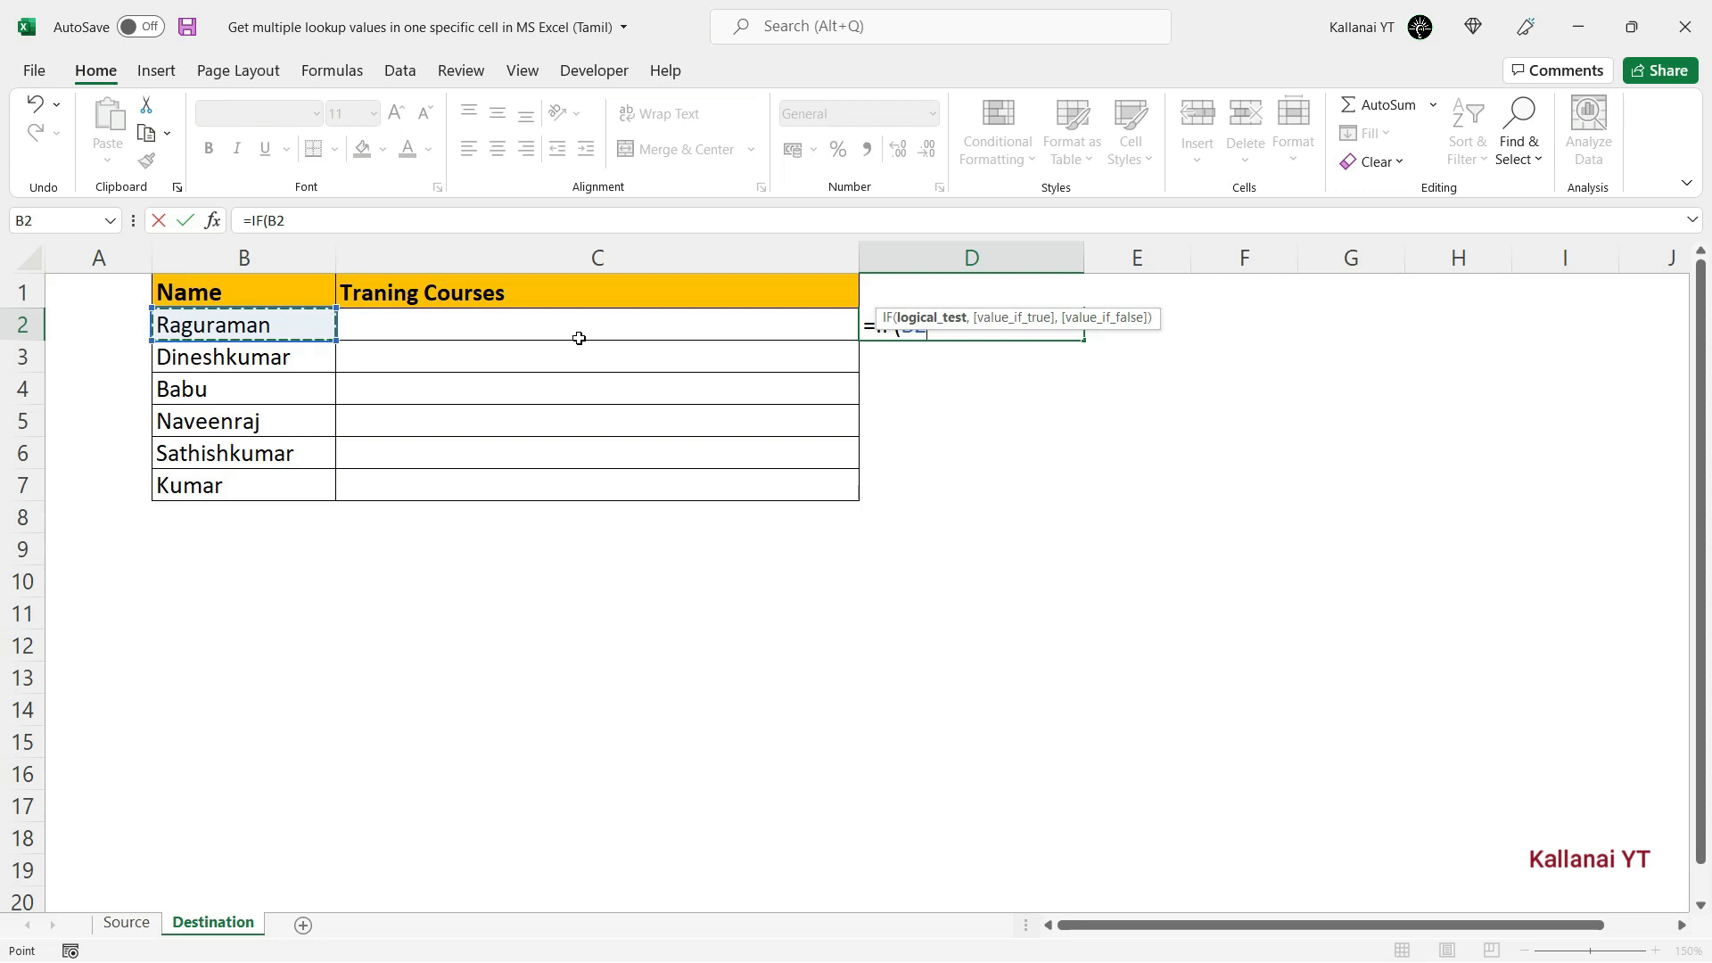
text(=)
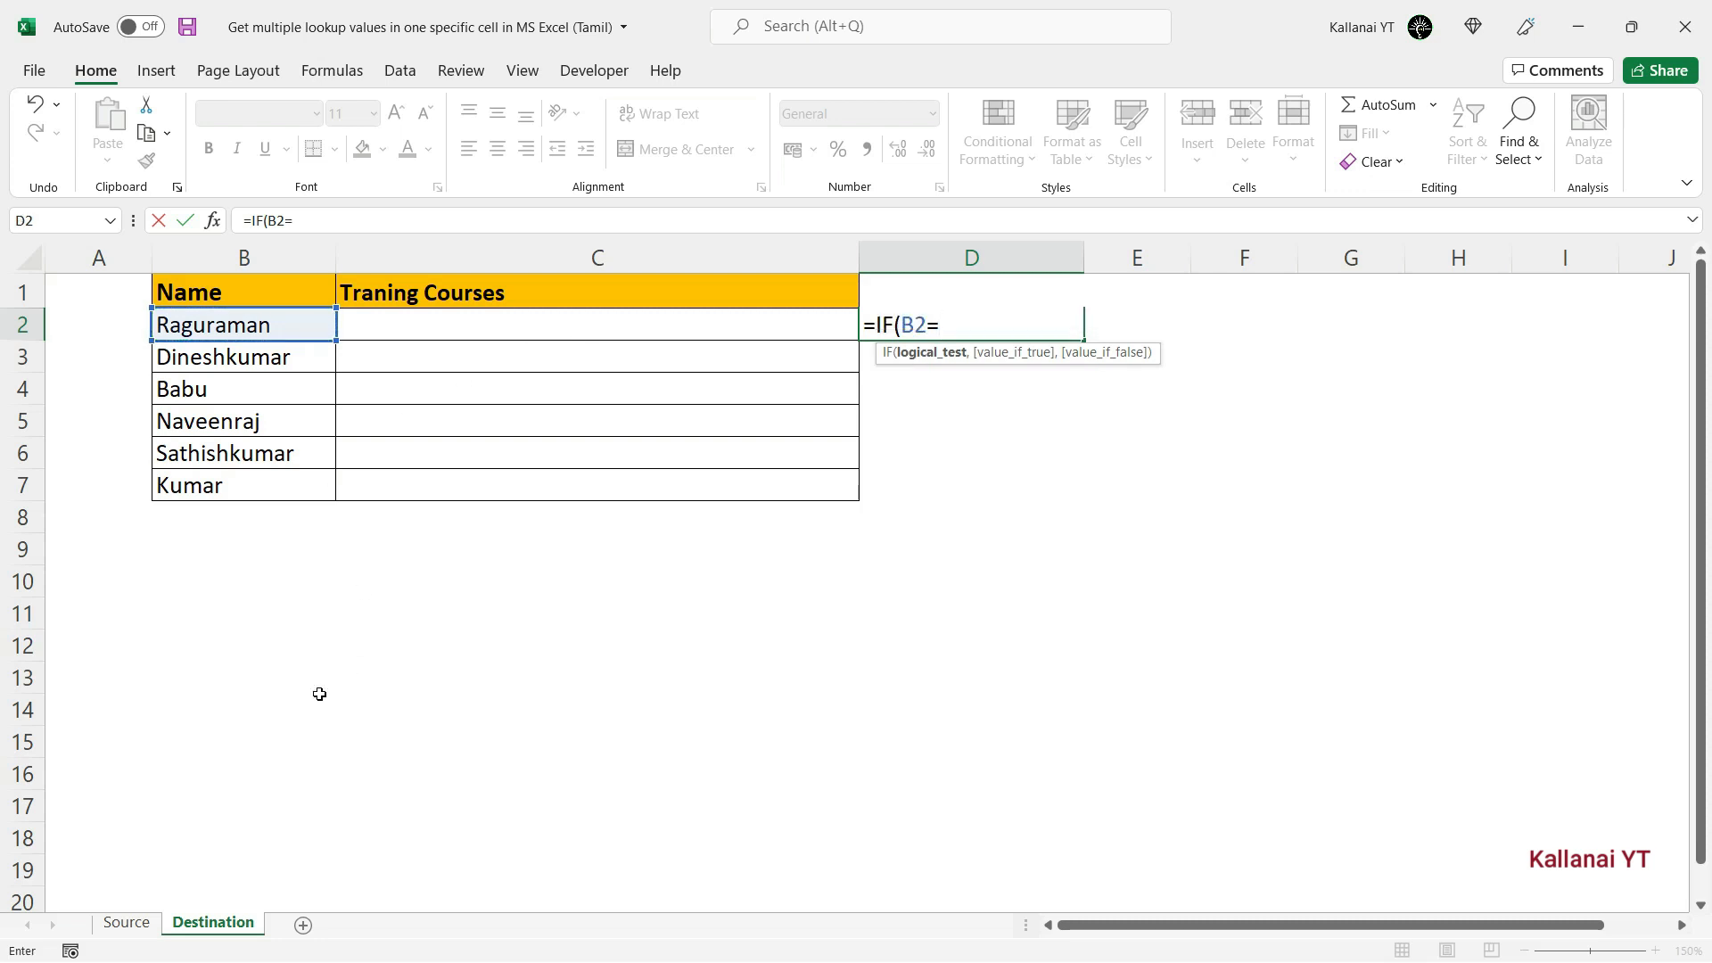
click(127, 923)
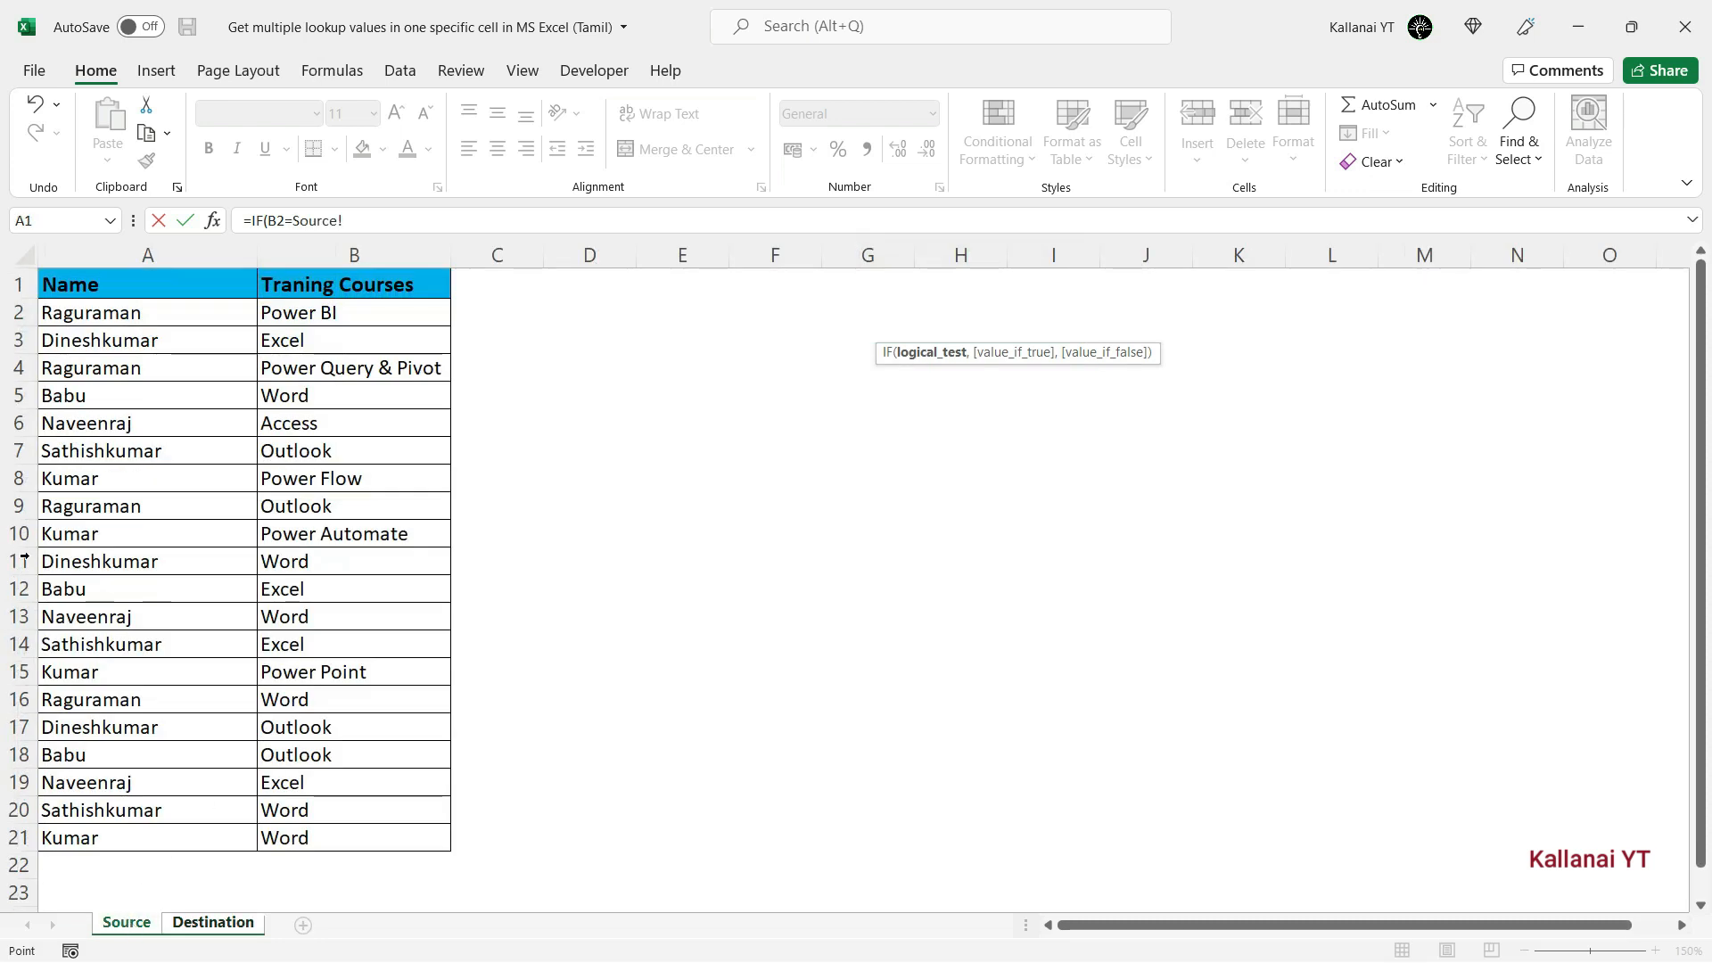
click(104, 316)
key(ctrl+shift+Down)
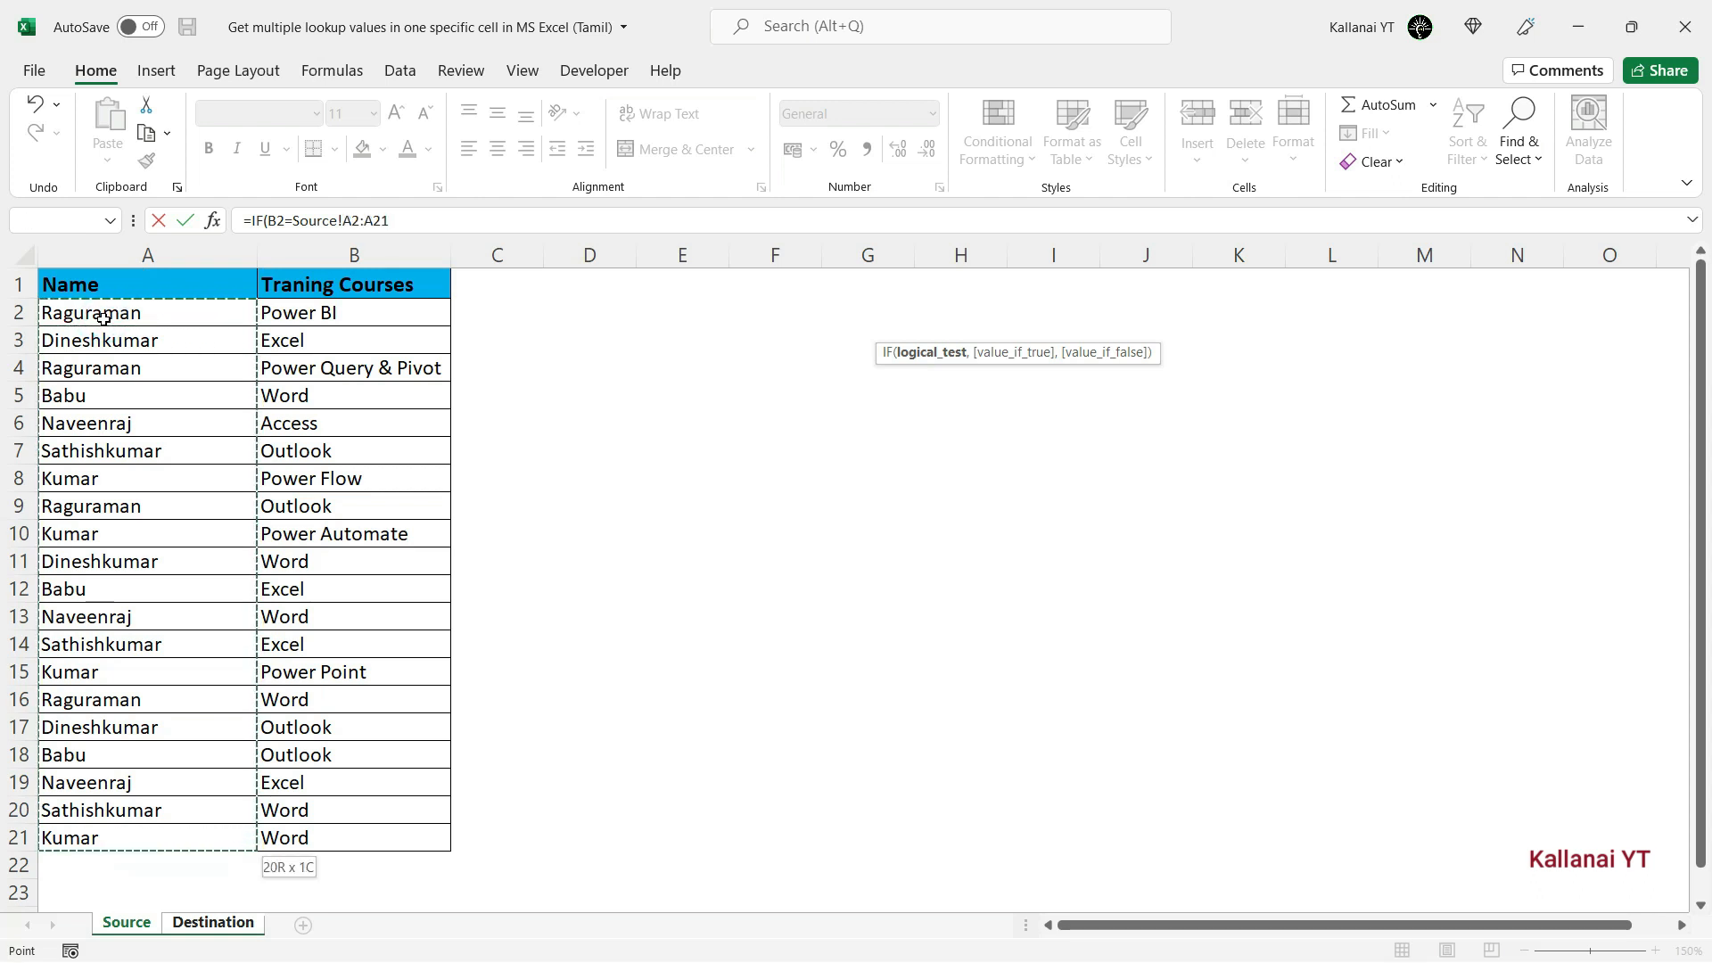
key(F4)
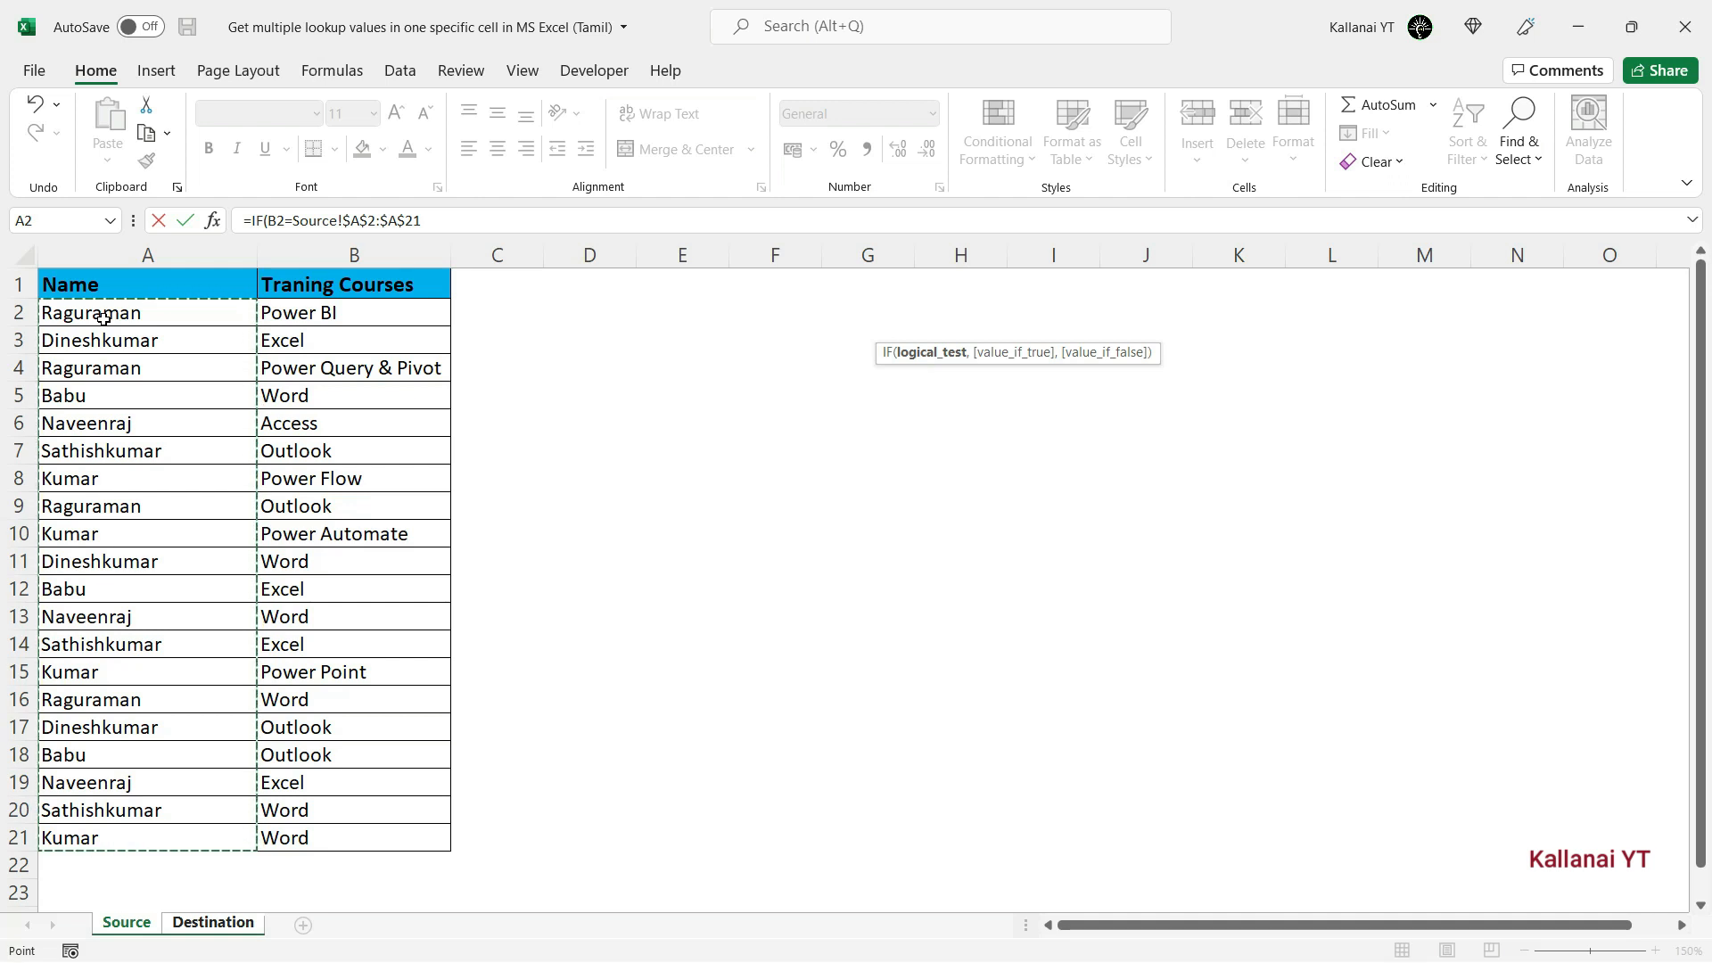
Step: Complete the D2 IF formula with Source!$B$2:$B$21 as the value if true and "" as the value if false
text(,)
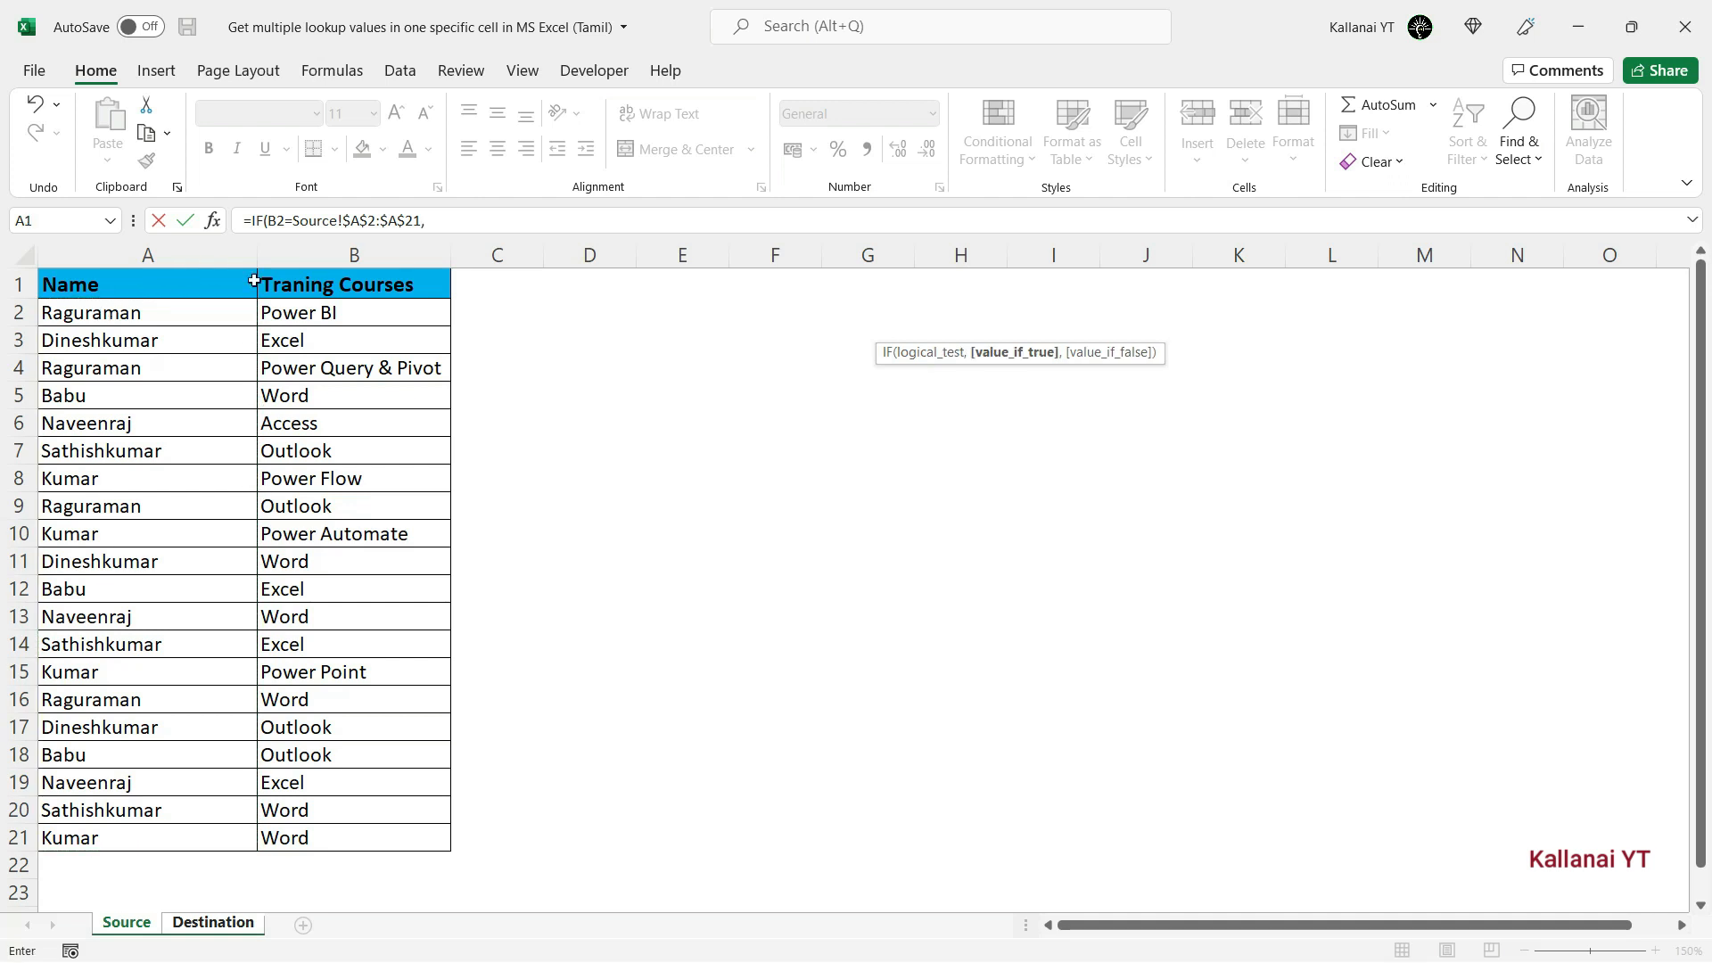
click(301, 312)
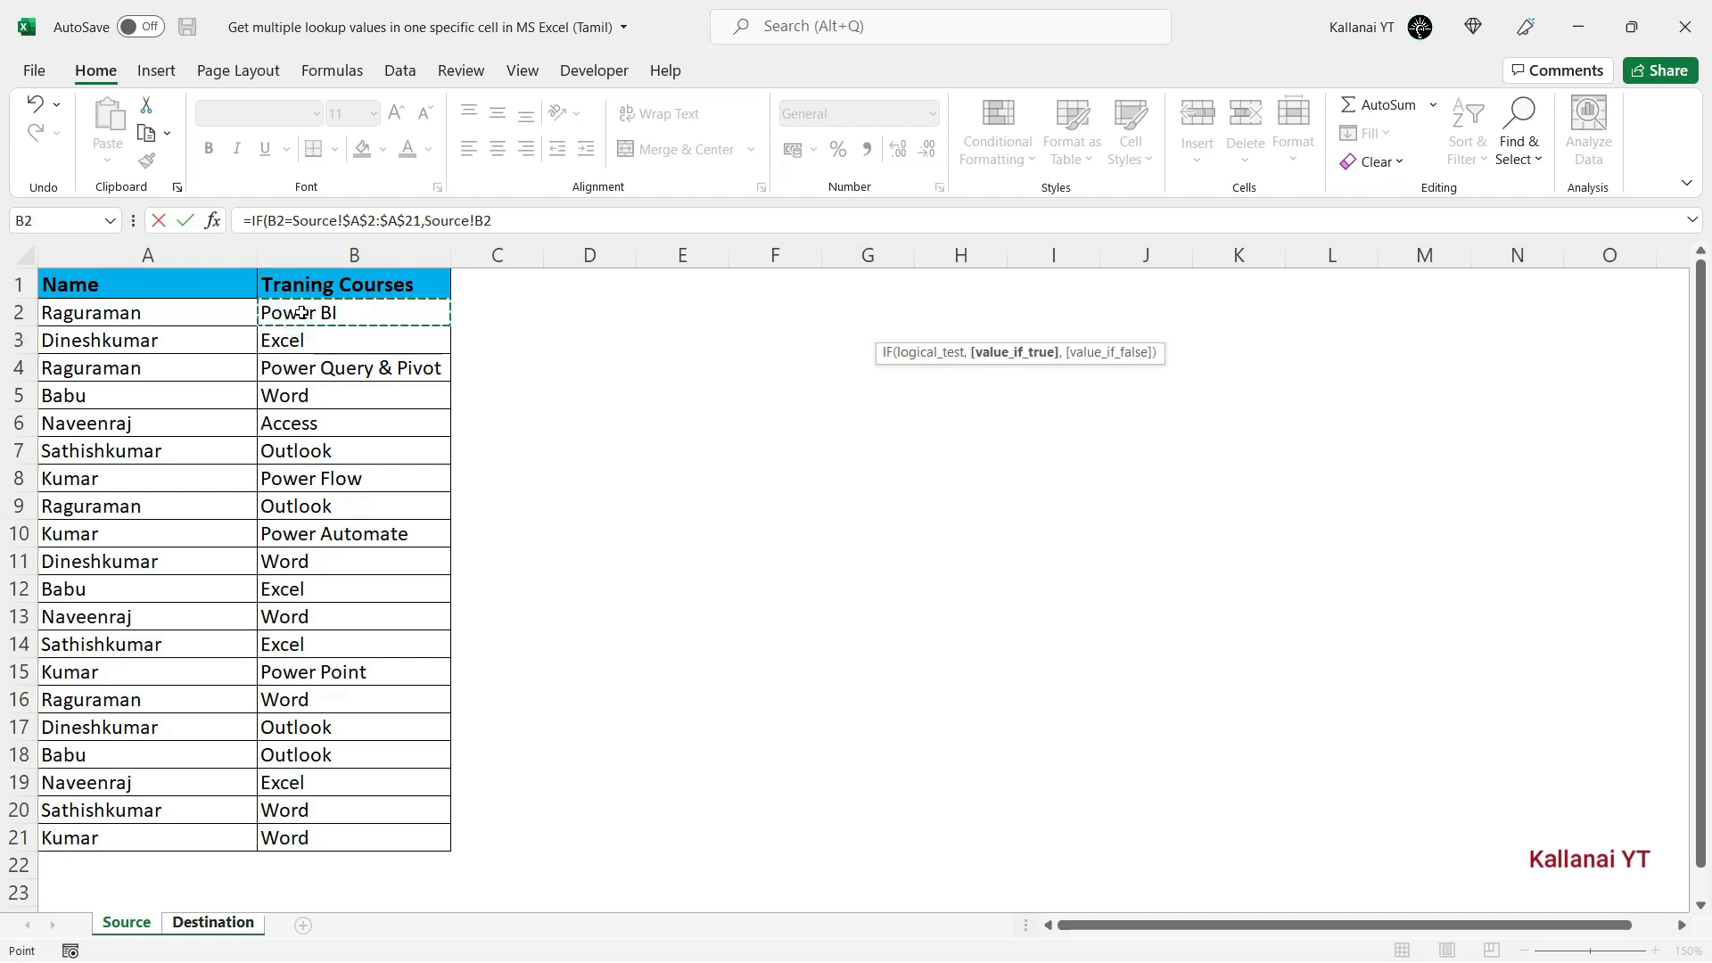
key(ctrl+shift+Down)
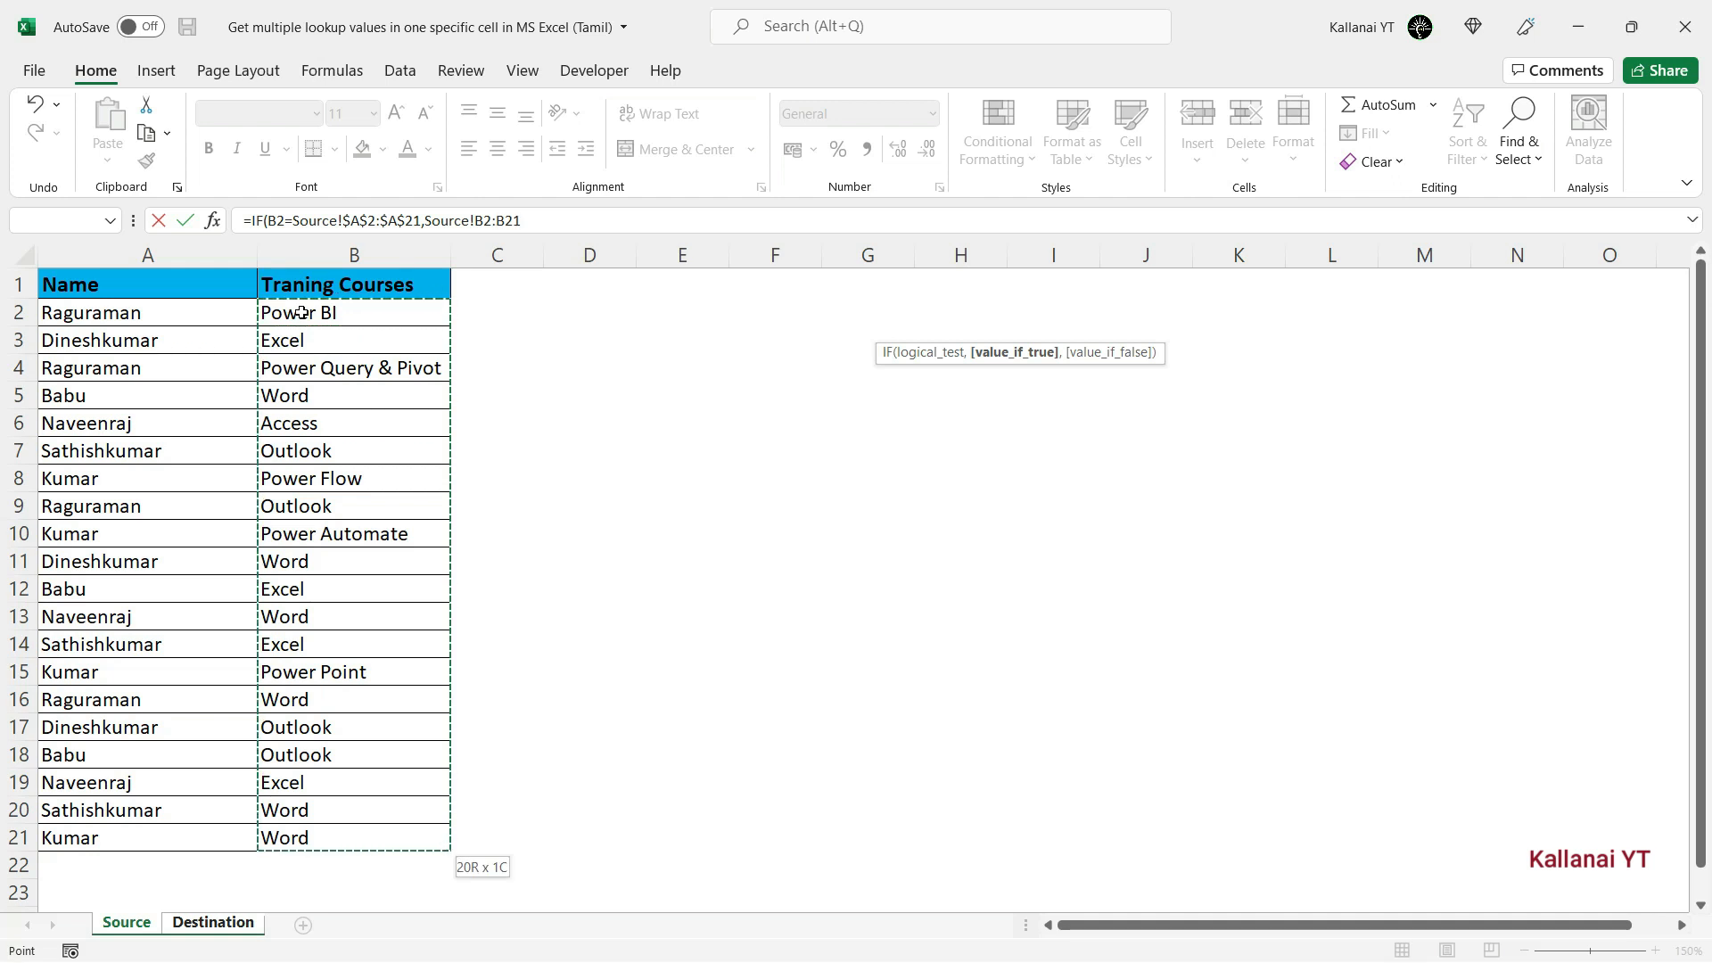
key(F4)
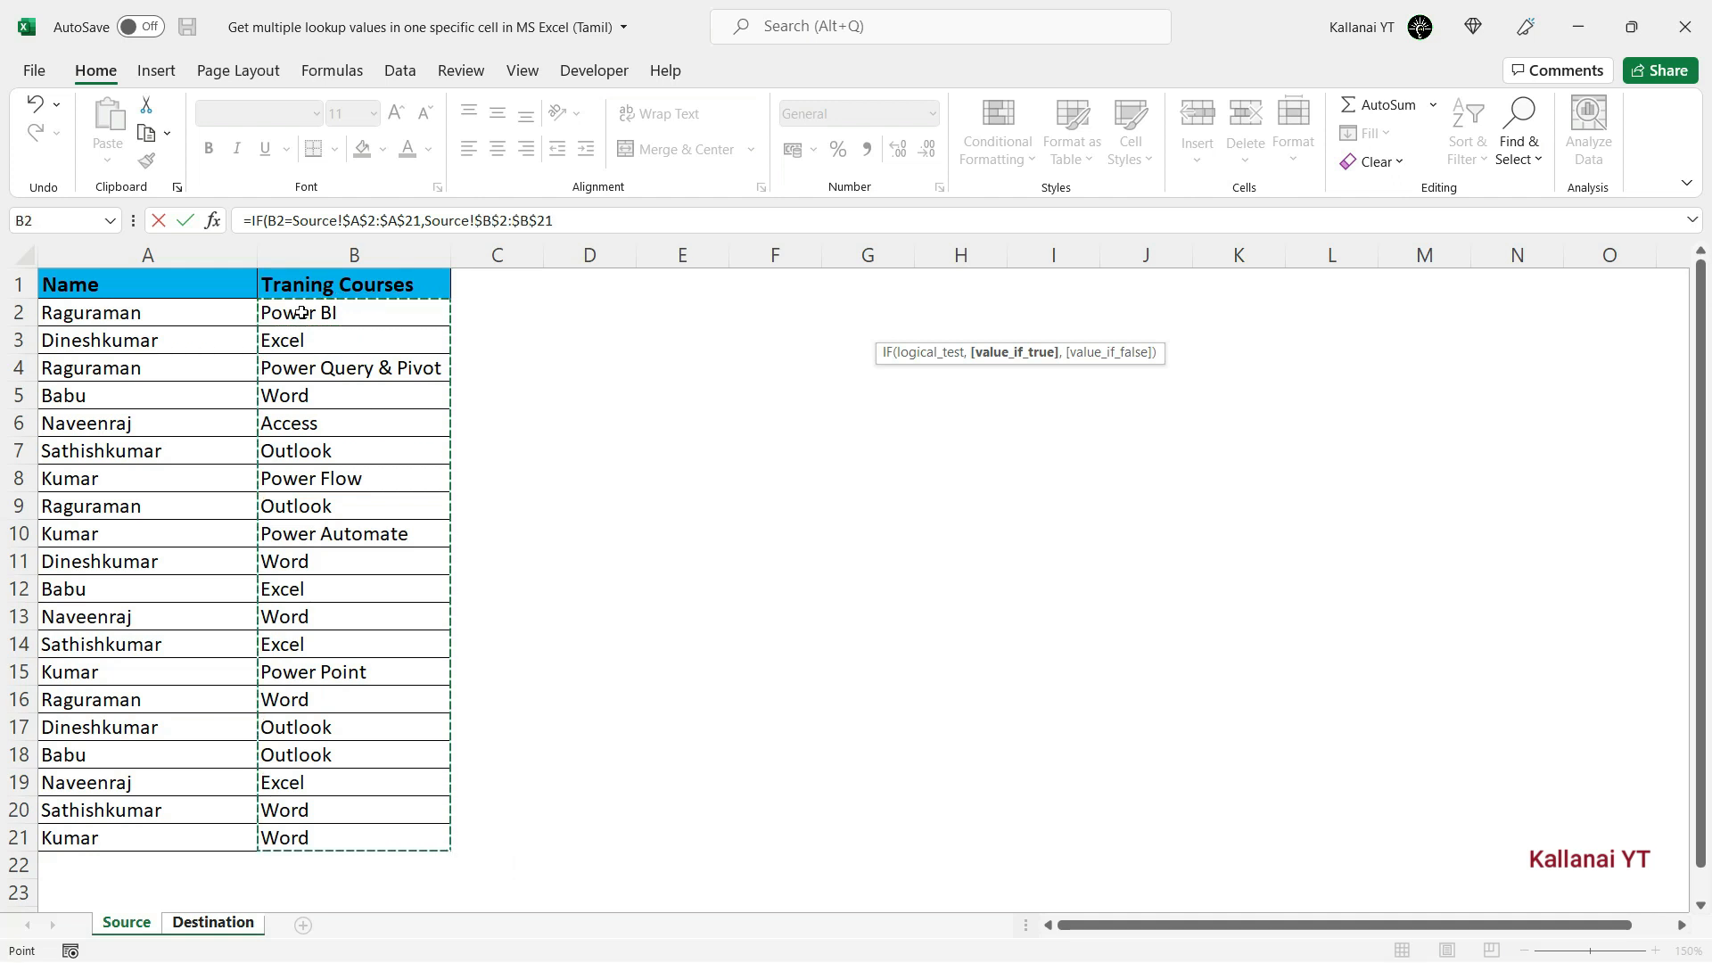
text(,)
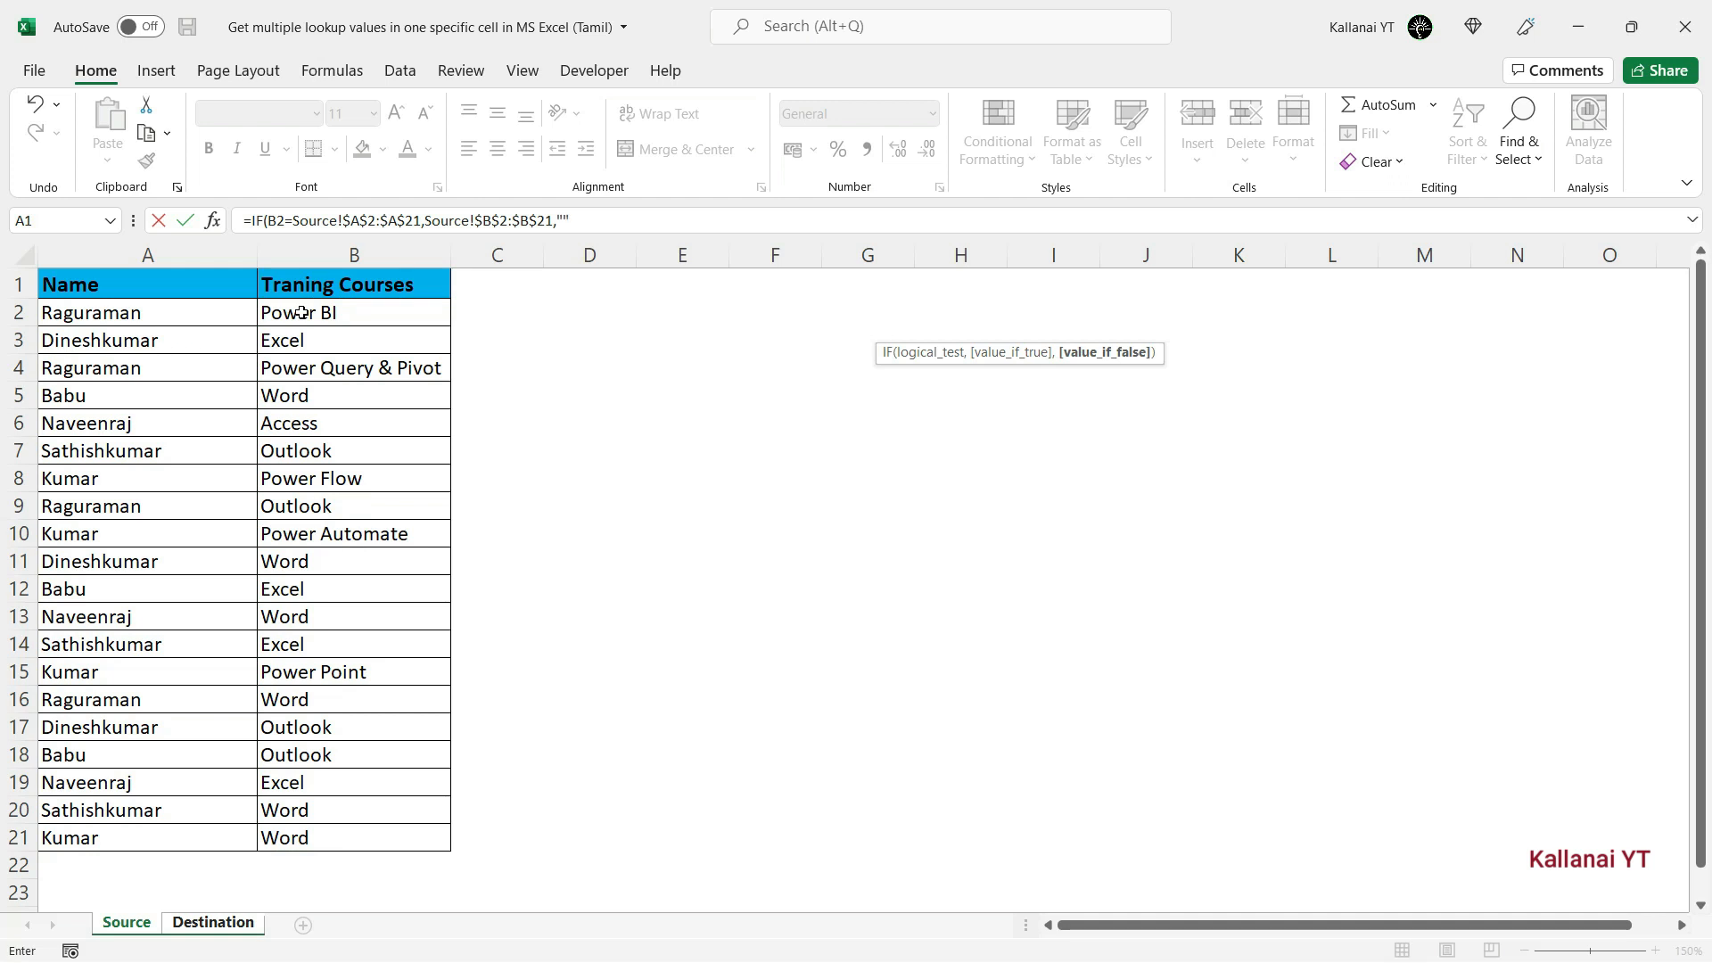
text(""))
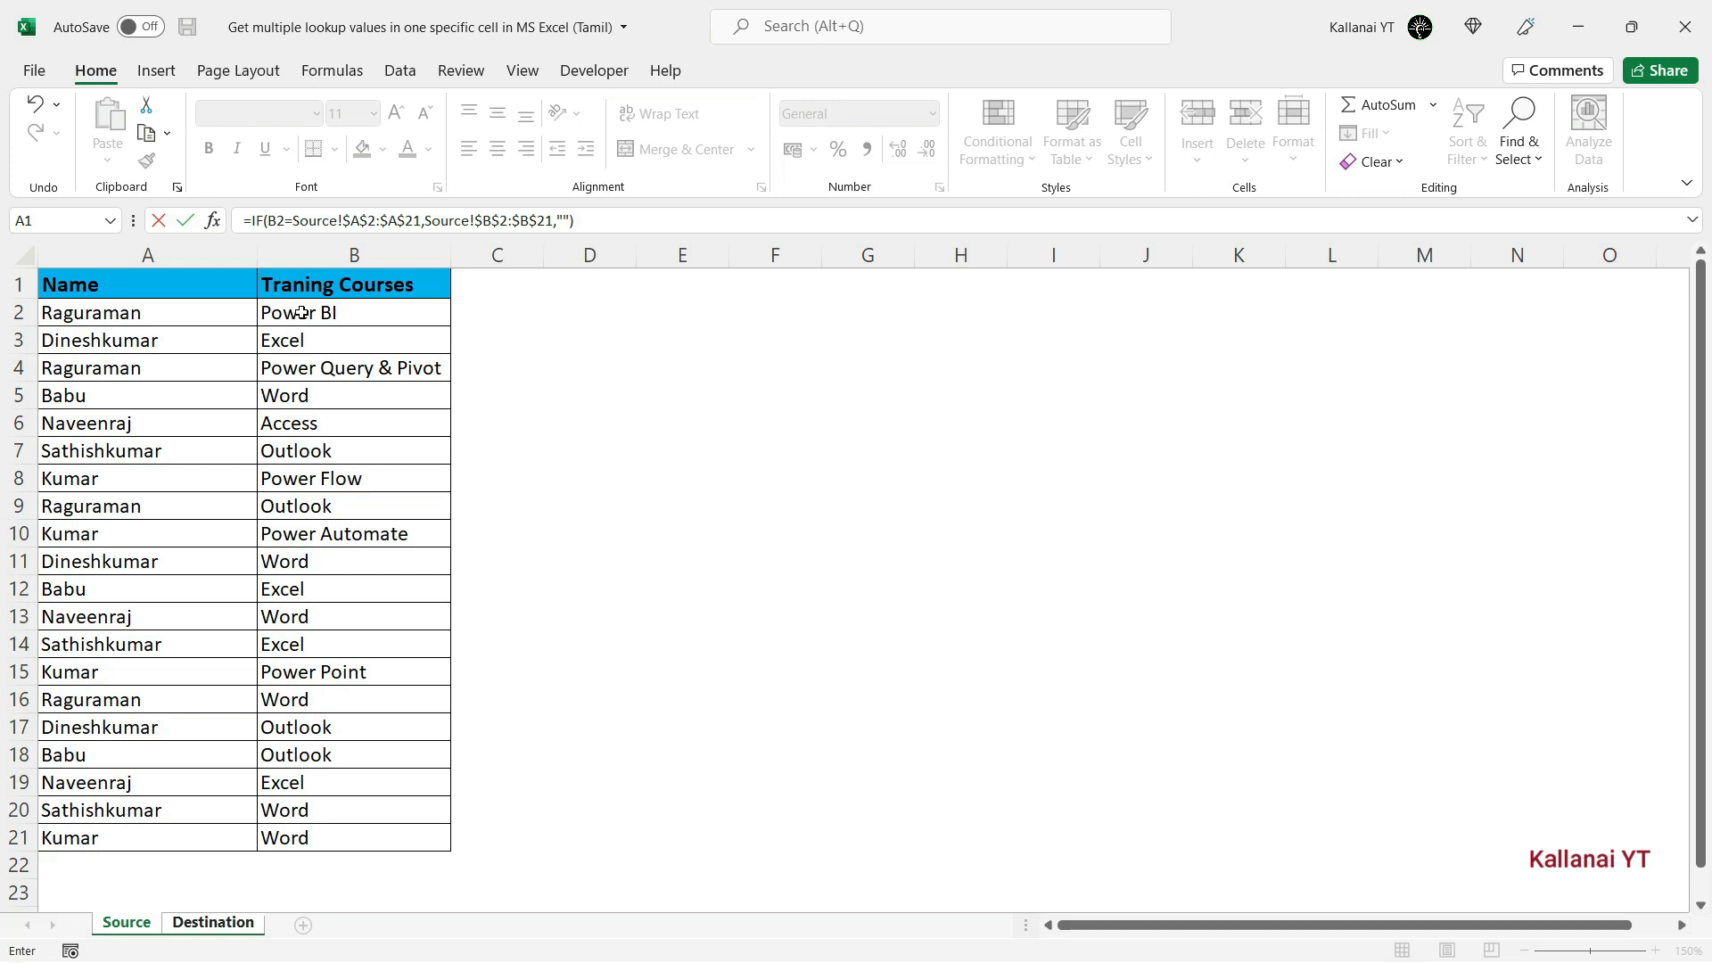
key(Return)
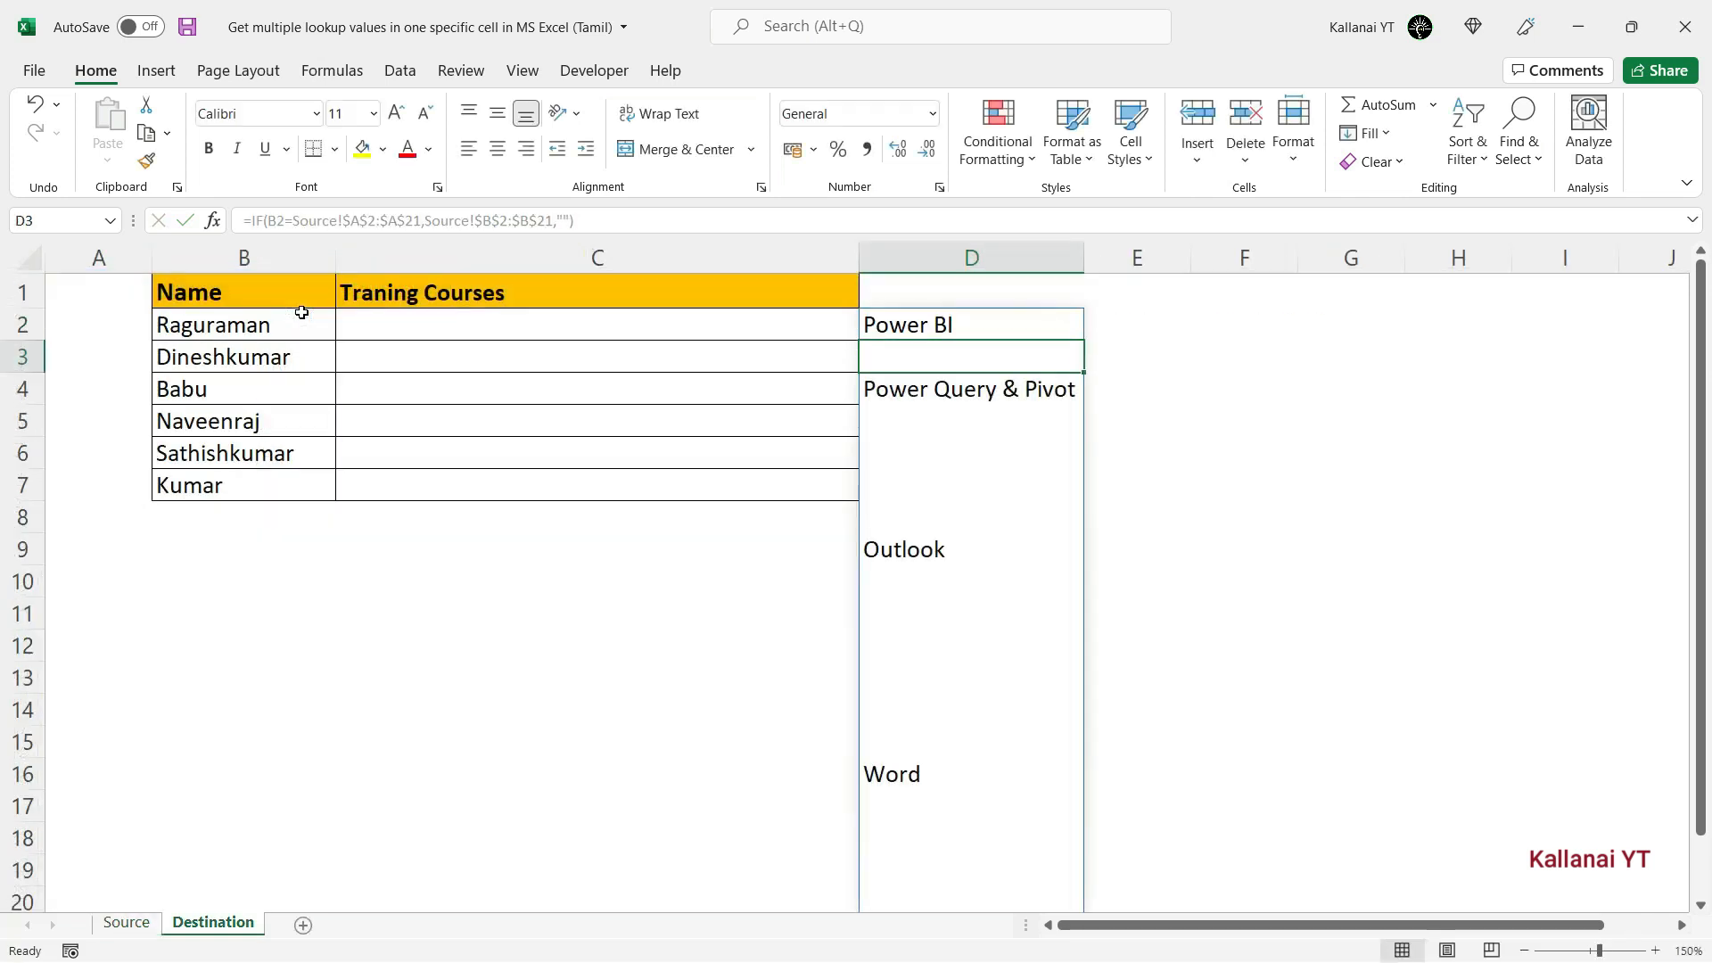
Step: Compare the IF results in column D for the name in B2 with rows 2 and 9 of the Source sheet
click(922, 330)
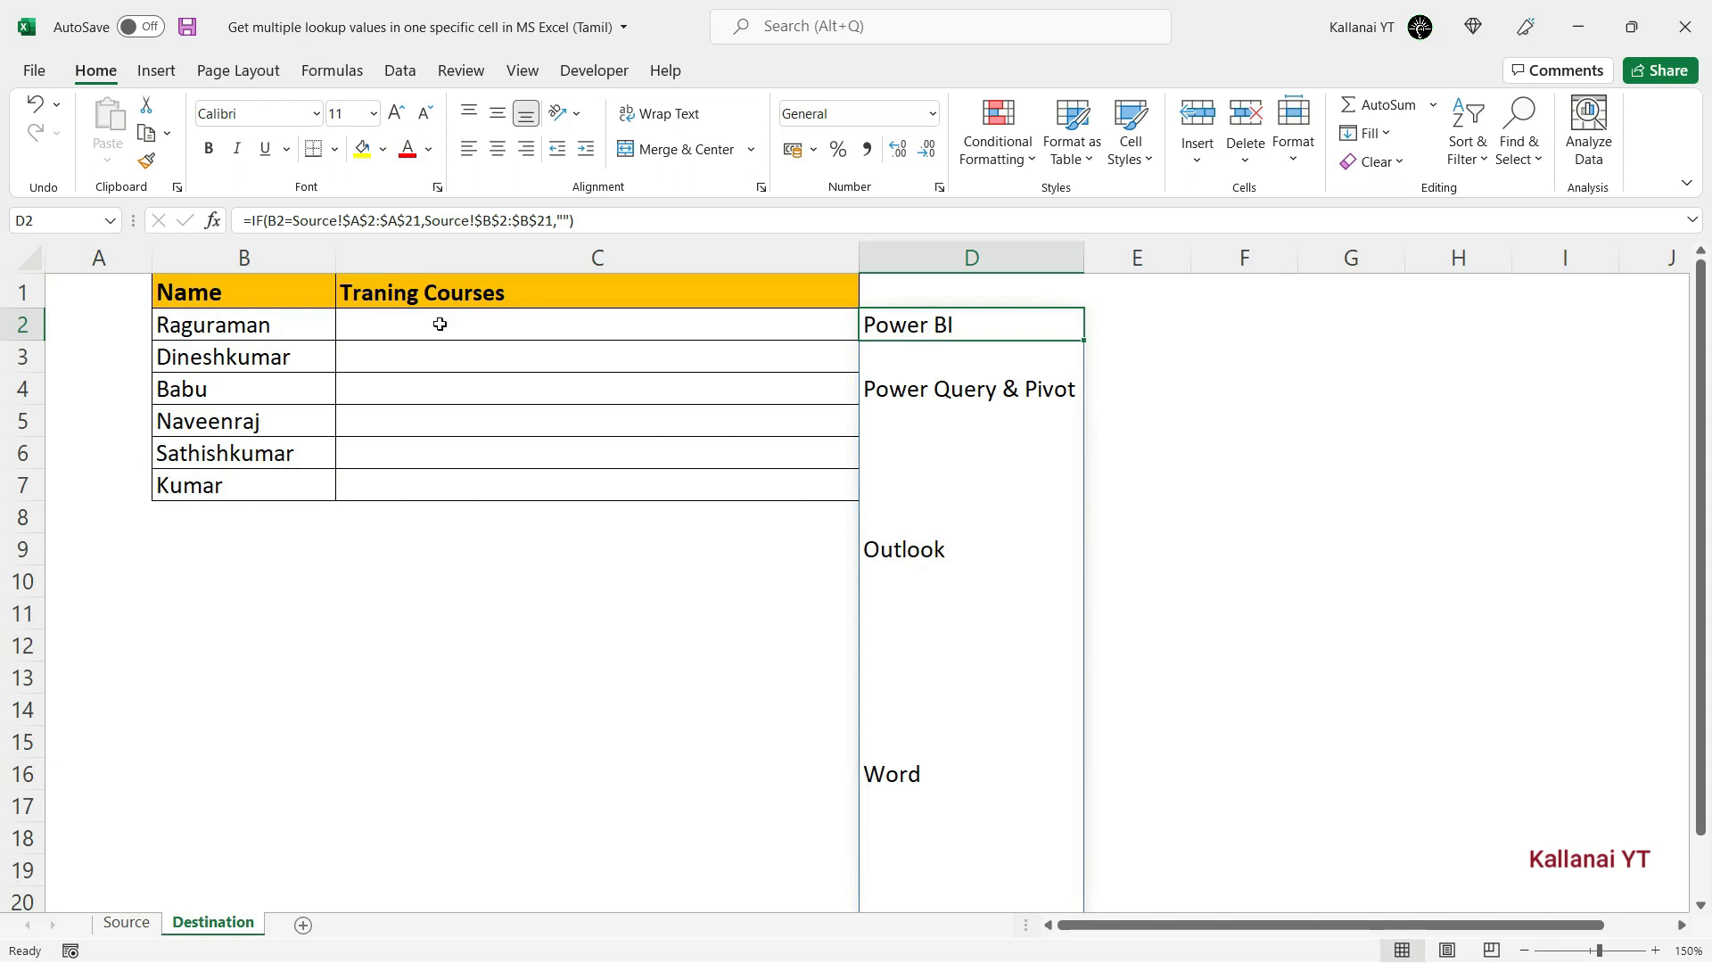
click(288, 321)
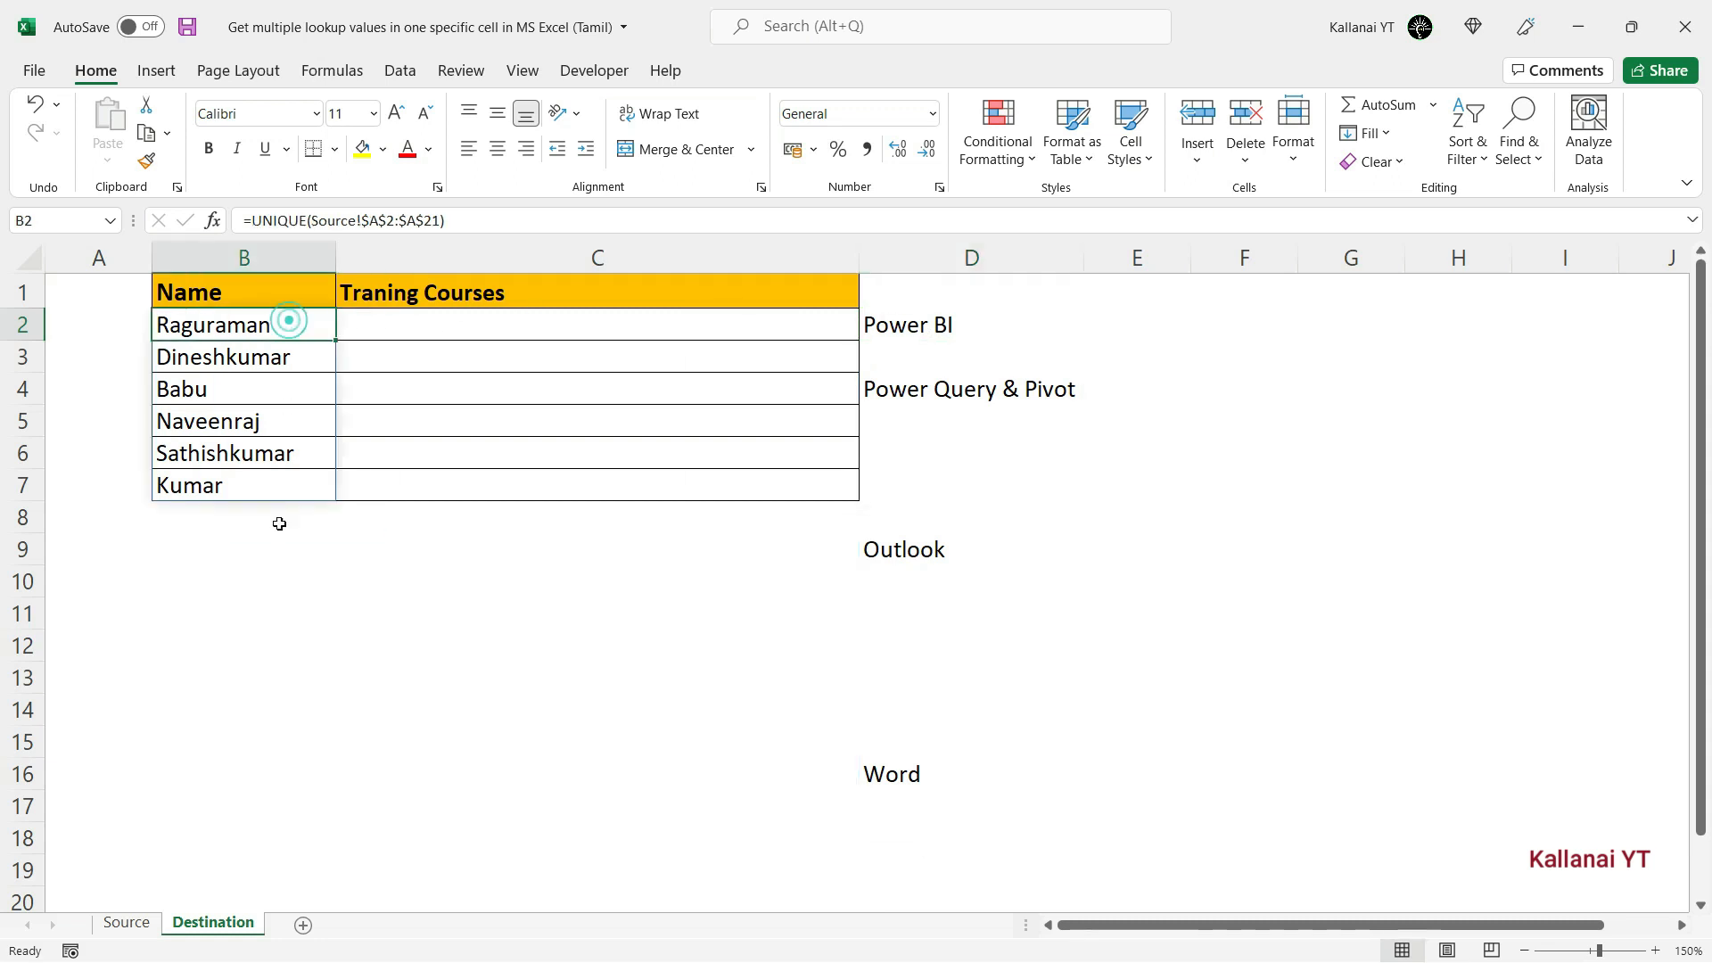
click(124, 922)
click(101, 320)
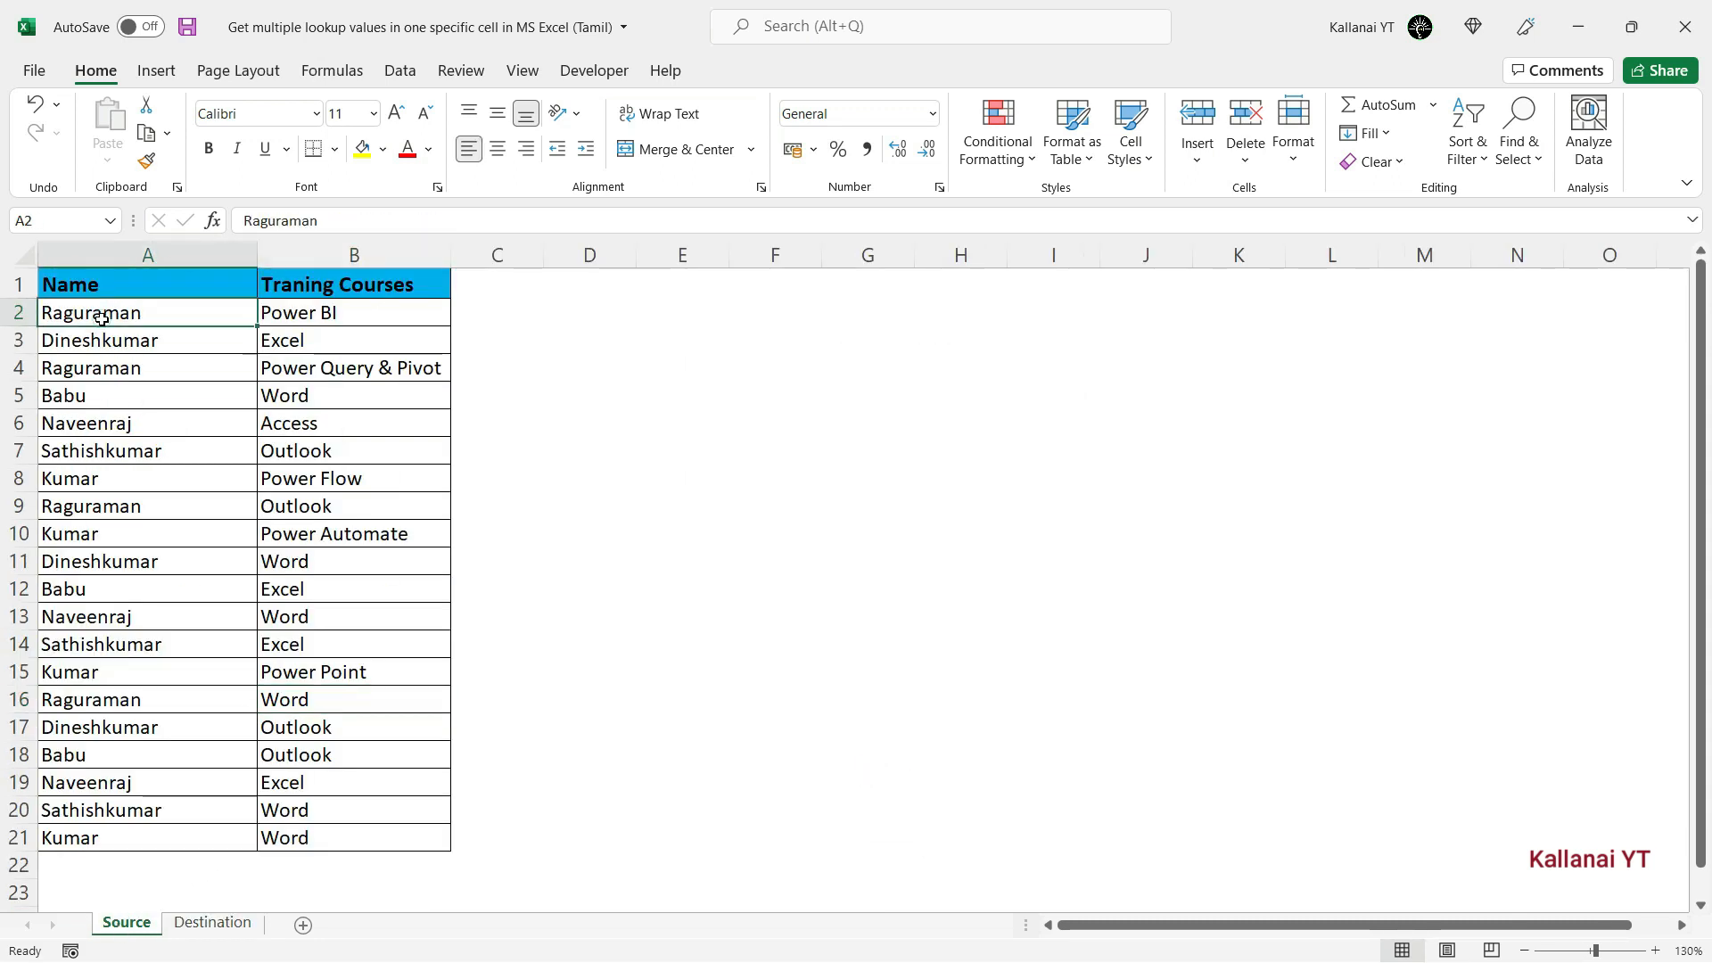
click(301, 318)
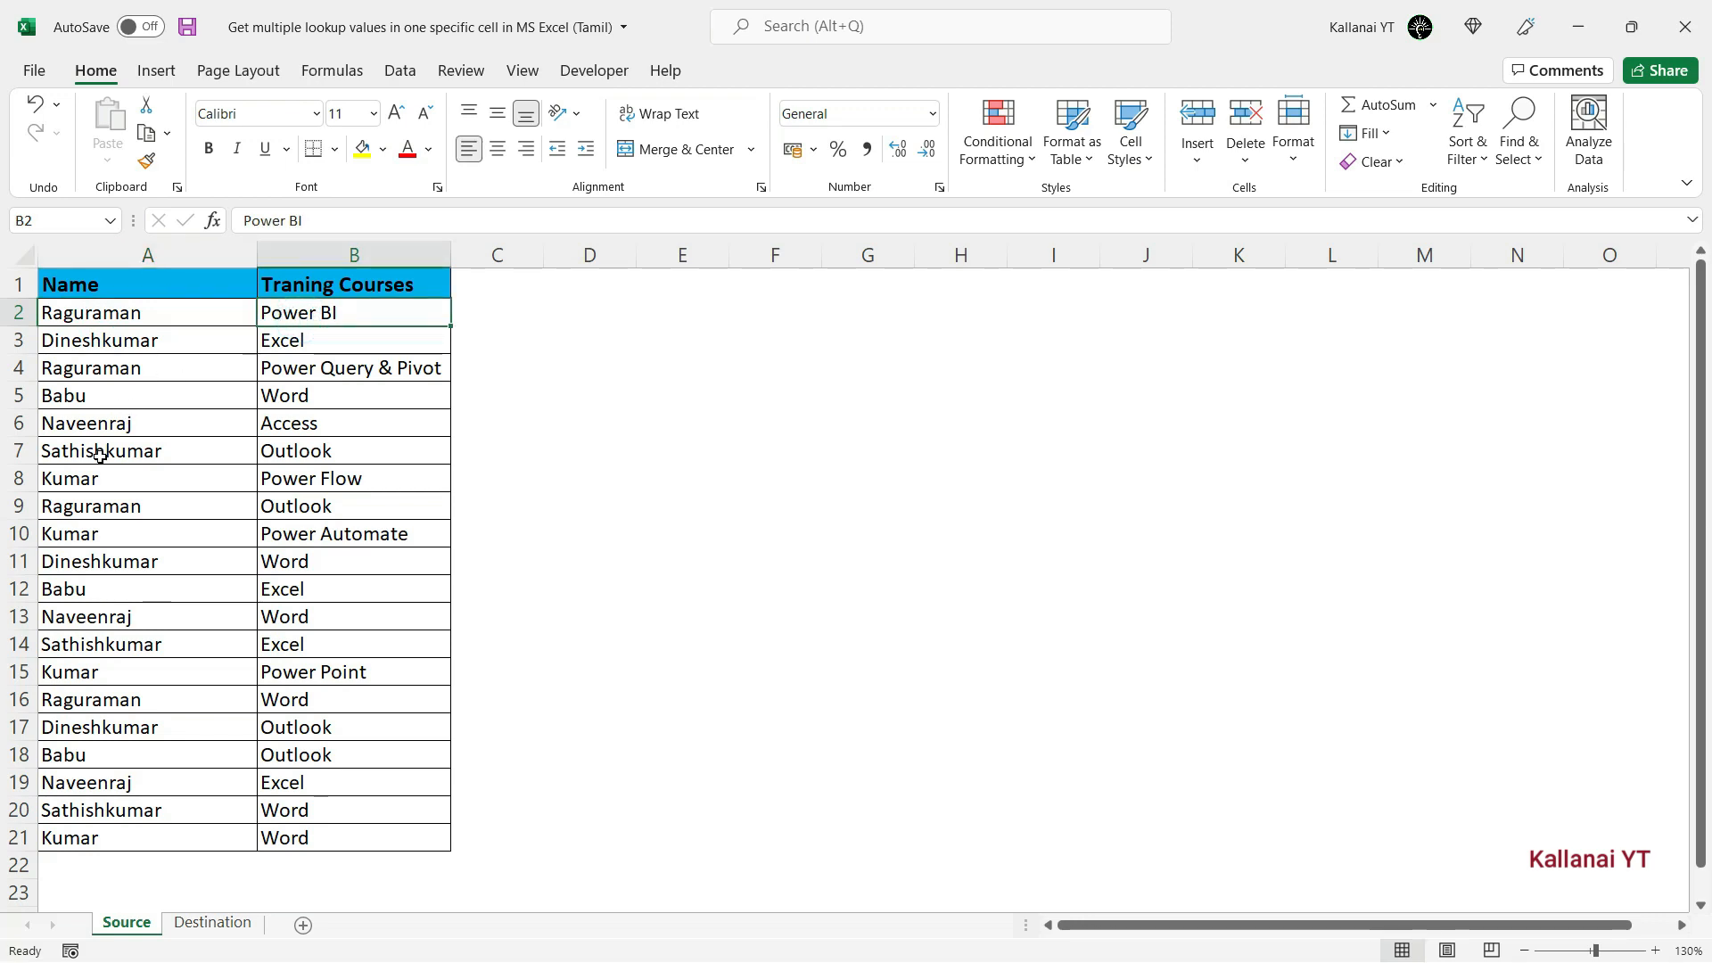
click(96, 508)
click(294, 508)
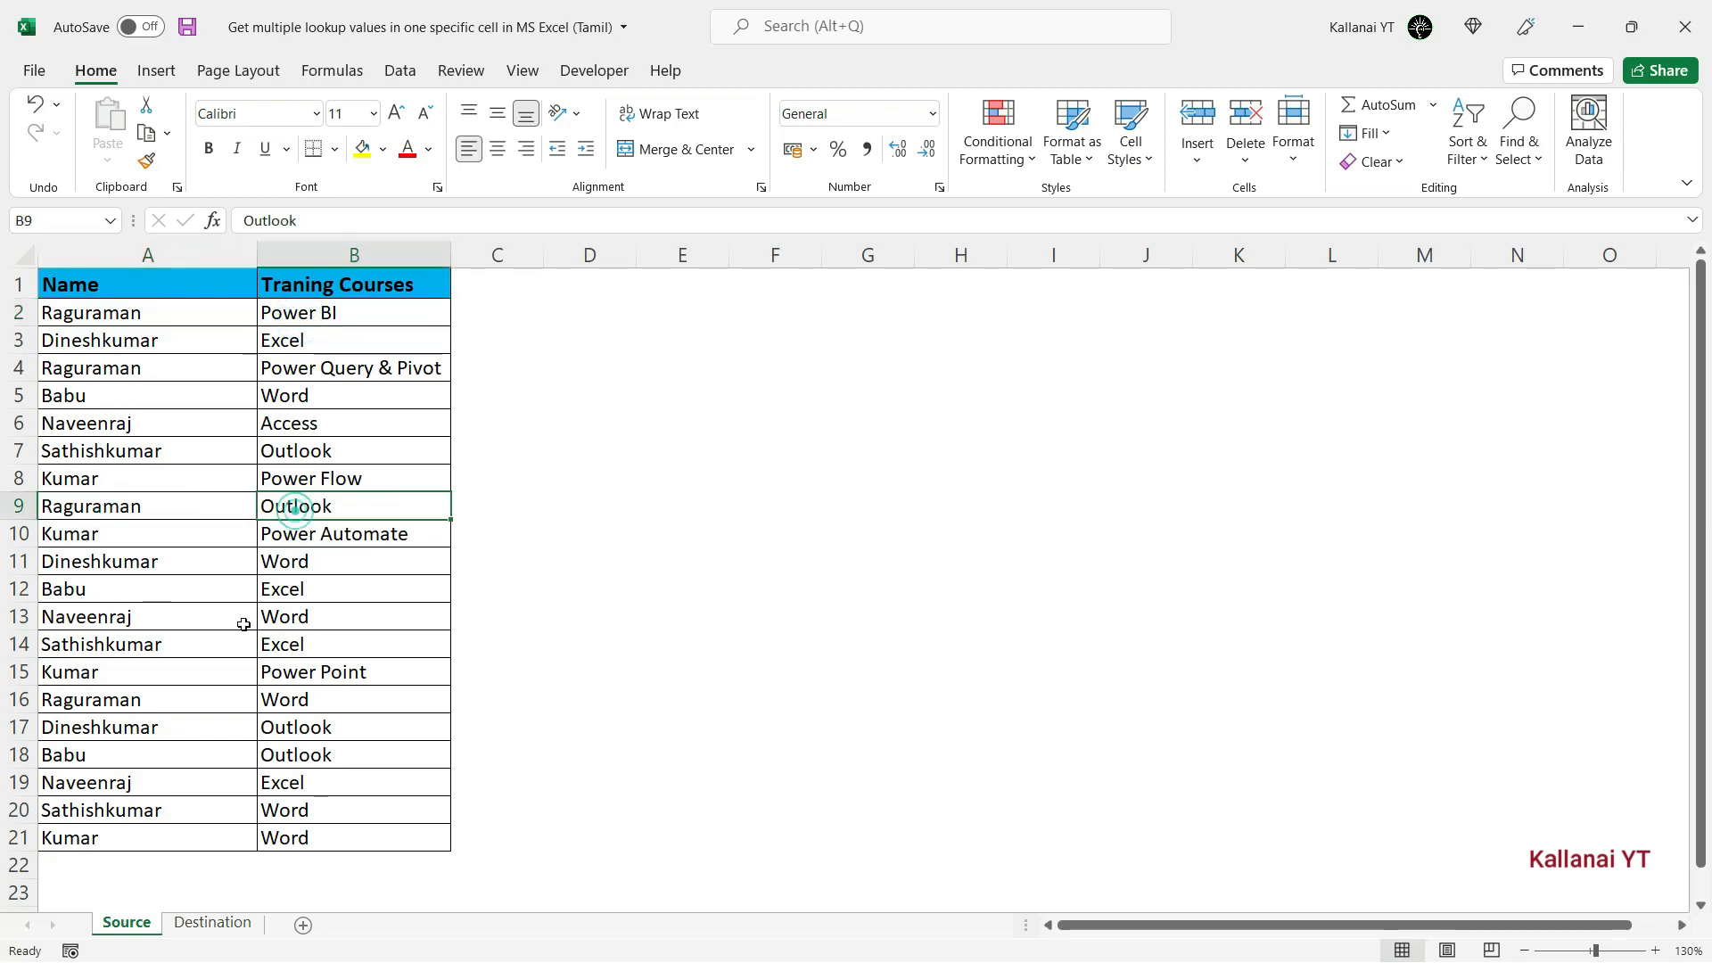
click(217, 924)
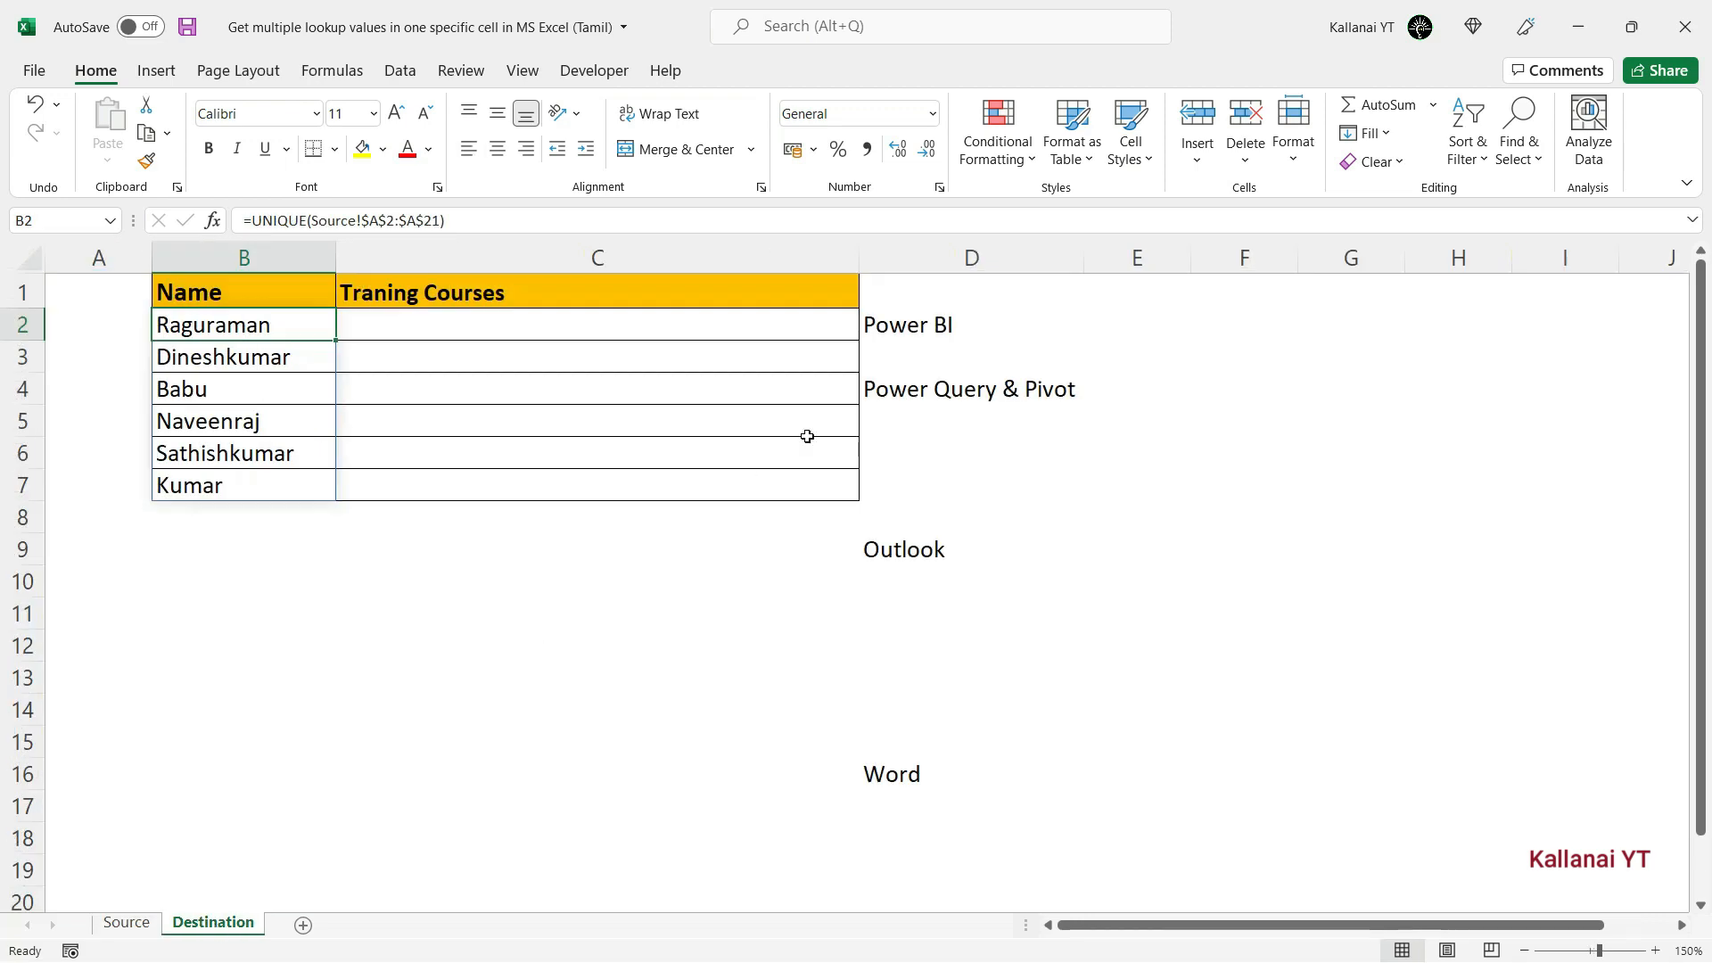
Step: Examine the spilled IF results in D2:D21 cell by cell, including the blank cells between the courses
click(901, 432)
click(936, 318)
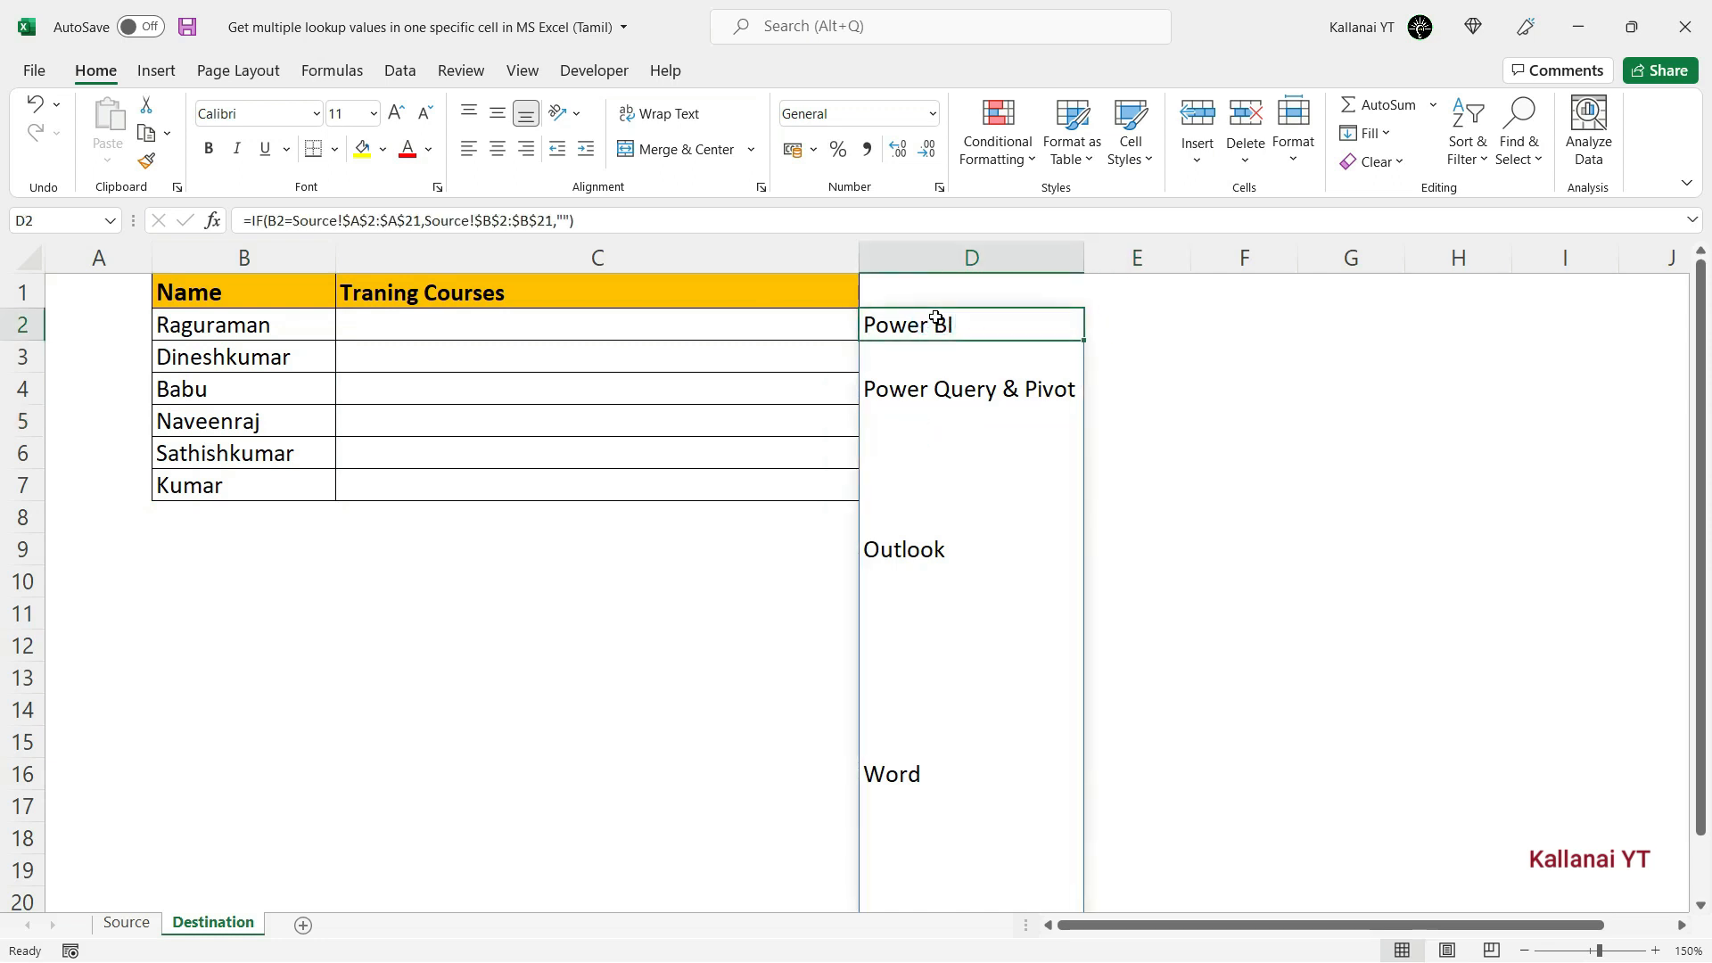
key(ctrl+shift+Down)
key(ctrl+Up)
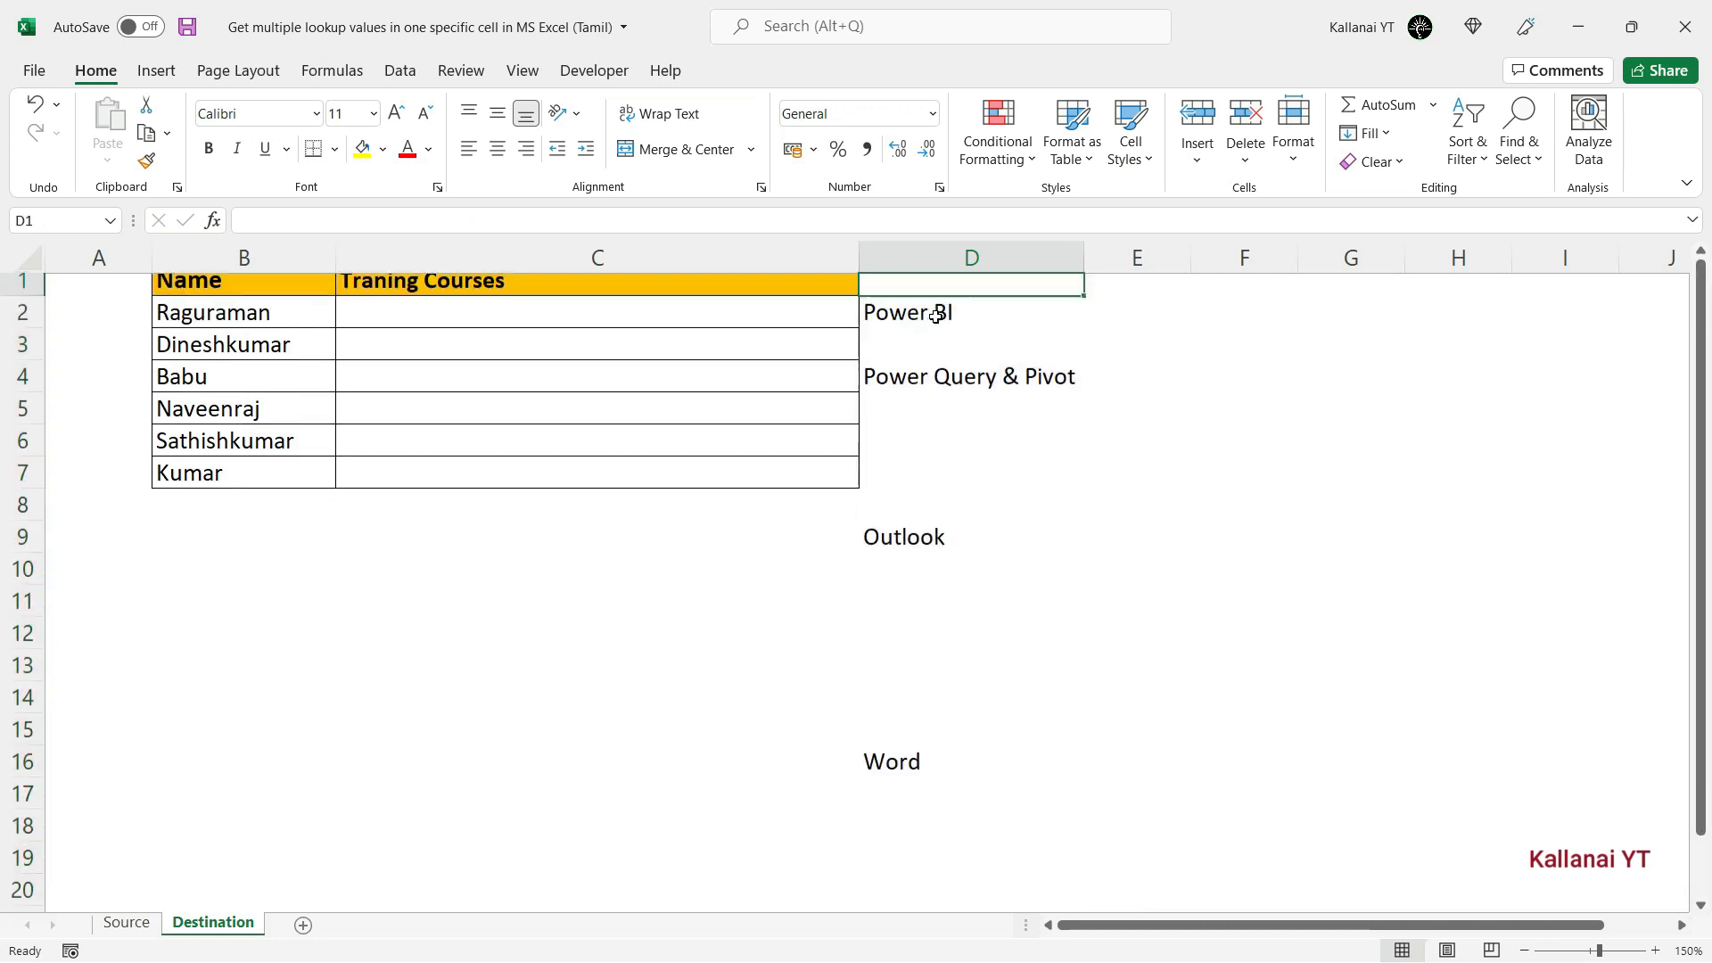
click(935, 318)
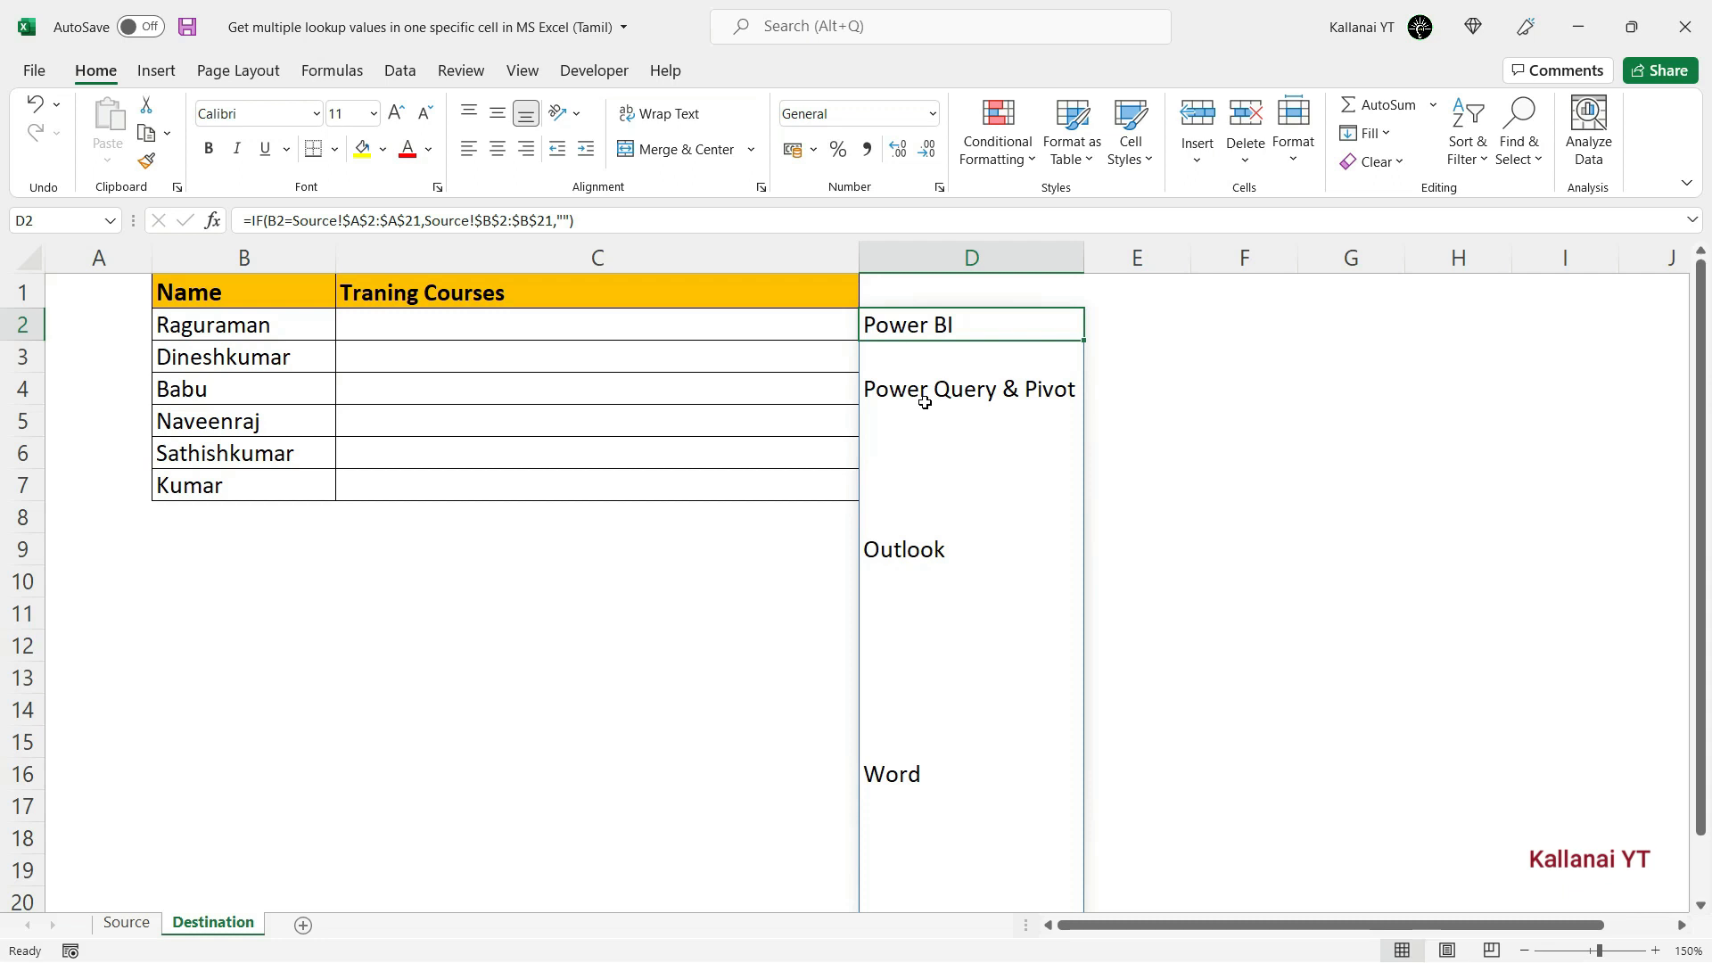
key(Down)
key(Down)
key(Down)
key(Down)
key(Down)
key(Down)
key(Down)
key(Down)
key(Down)
key(Down)
key(Down)
key(Down)
key(Down)
key(Down)
key(Down)
key(Down)
key(Down)
key(Down)
key(Down)
key(Down)
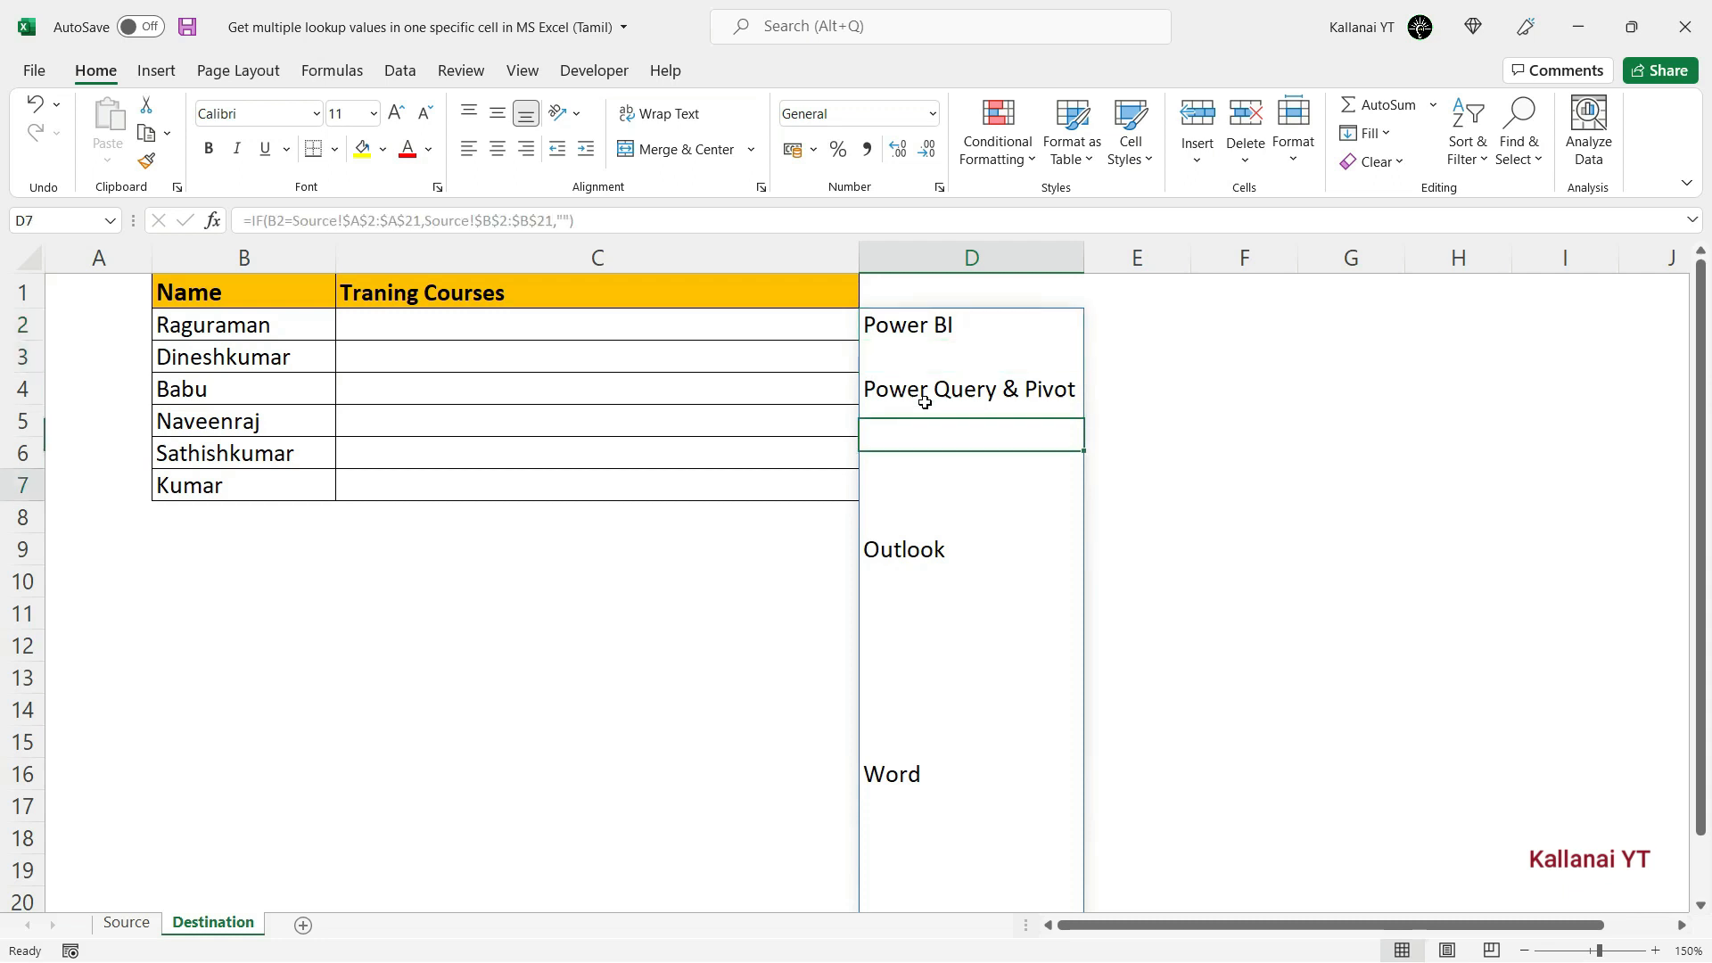
key(Up)
key(Up)
key(Up)
key(Up)
key(Up)
key(Up)
key(Up)
key(Up)
key(Up)
key(Up)
key(Up)
key(Up)
key(Up)
key(Up)
key(Up)
key(Up)
key(Up)
key(Up)
key(Up)
key(Up)
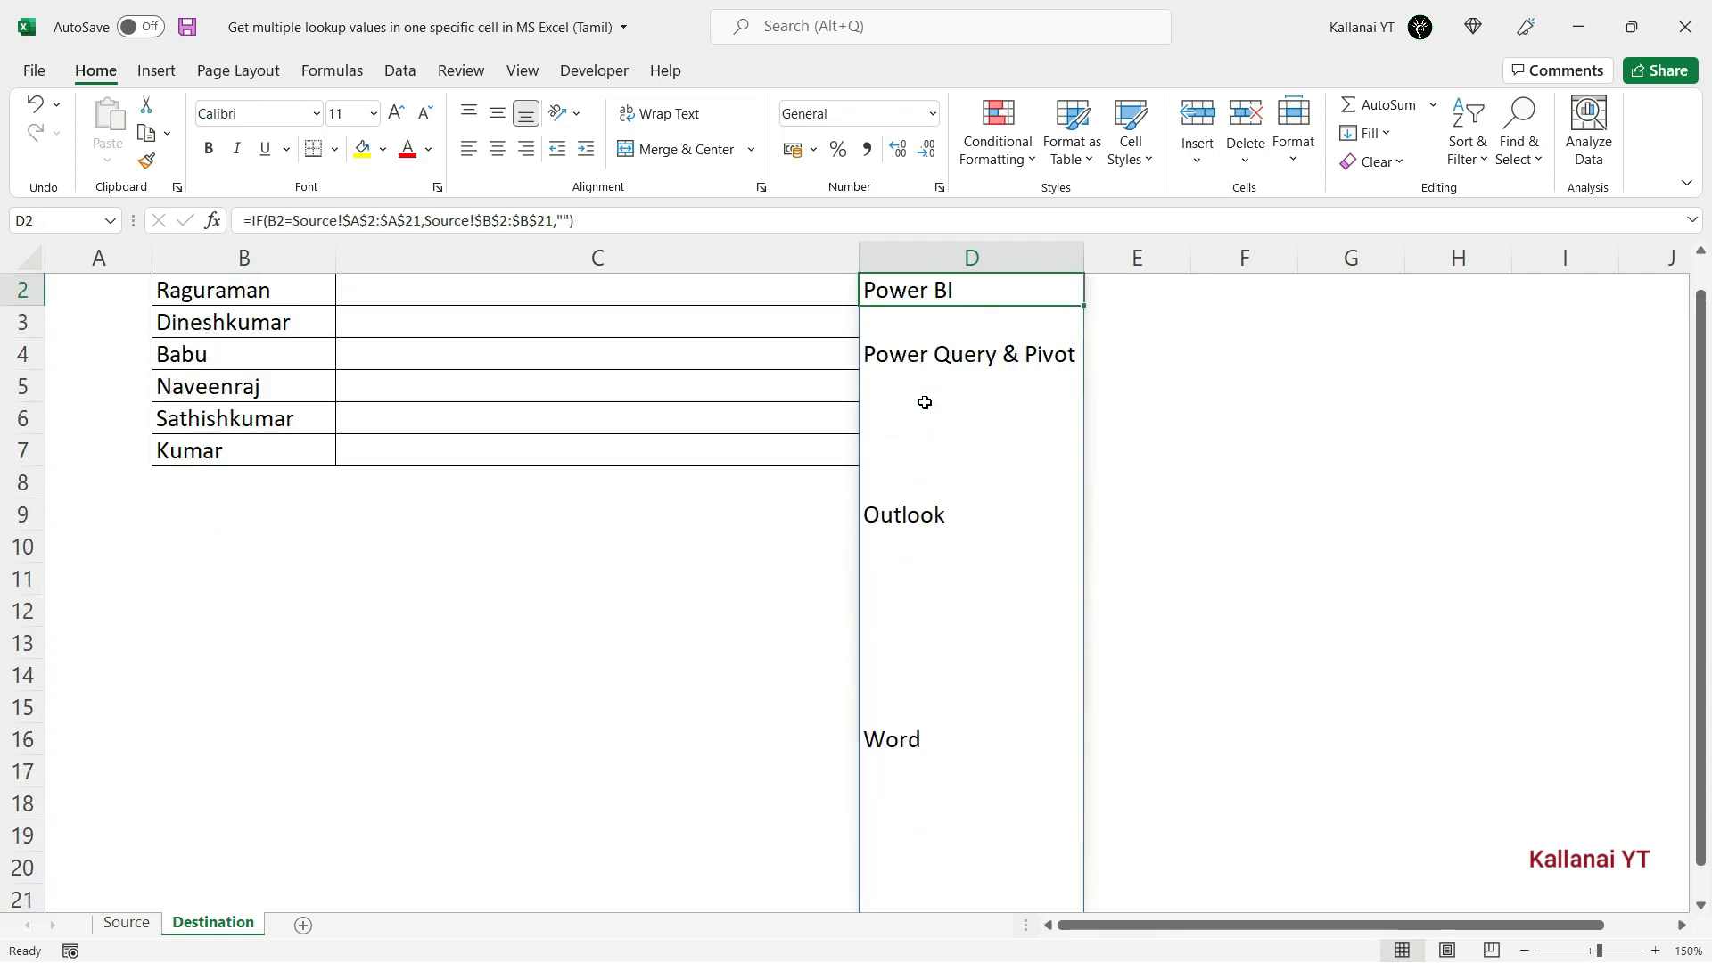
key(Up)
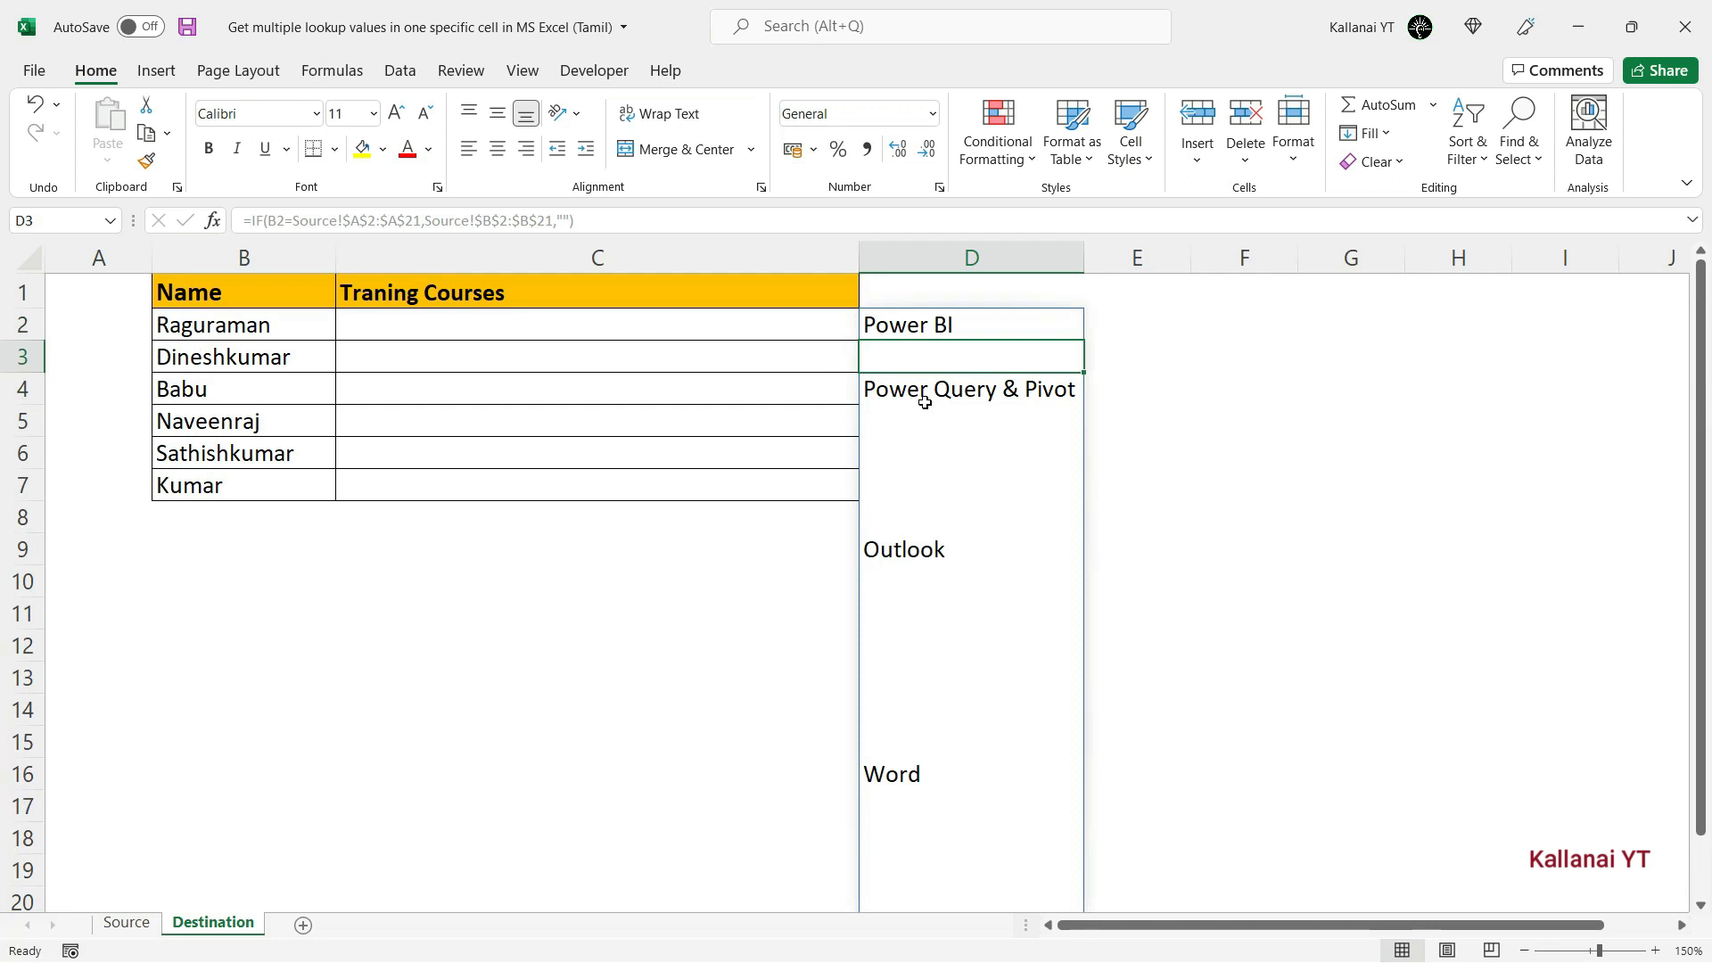
Step: Start a TEXTJOIN formula in cell E2 with ", " as the delimiter
key(Up)
key(Right)
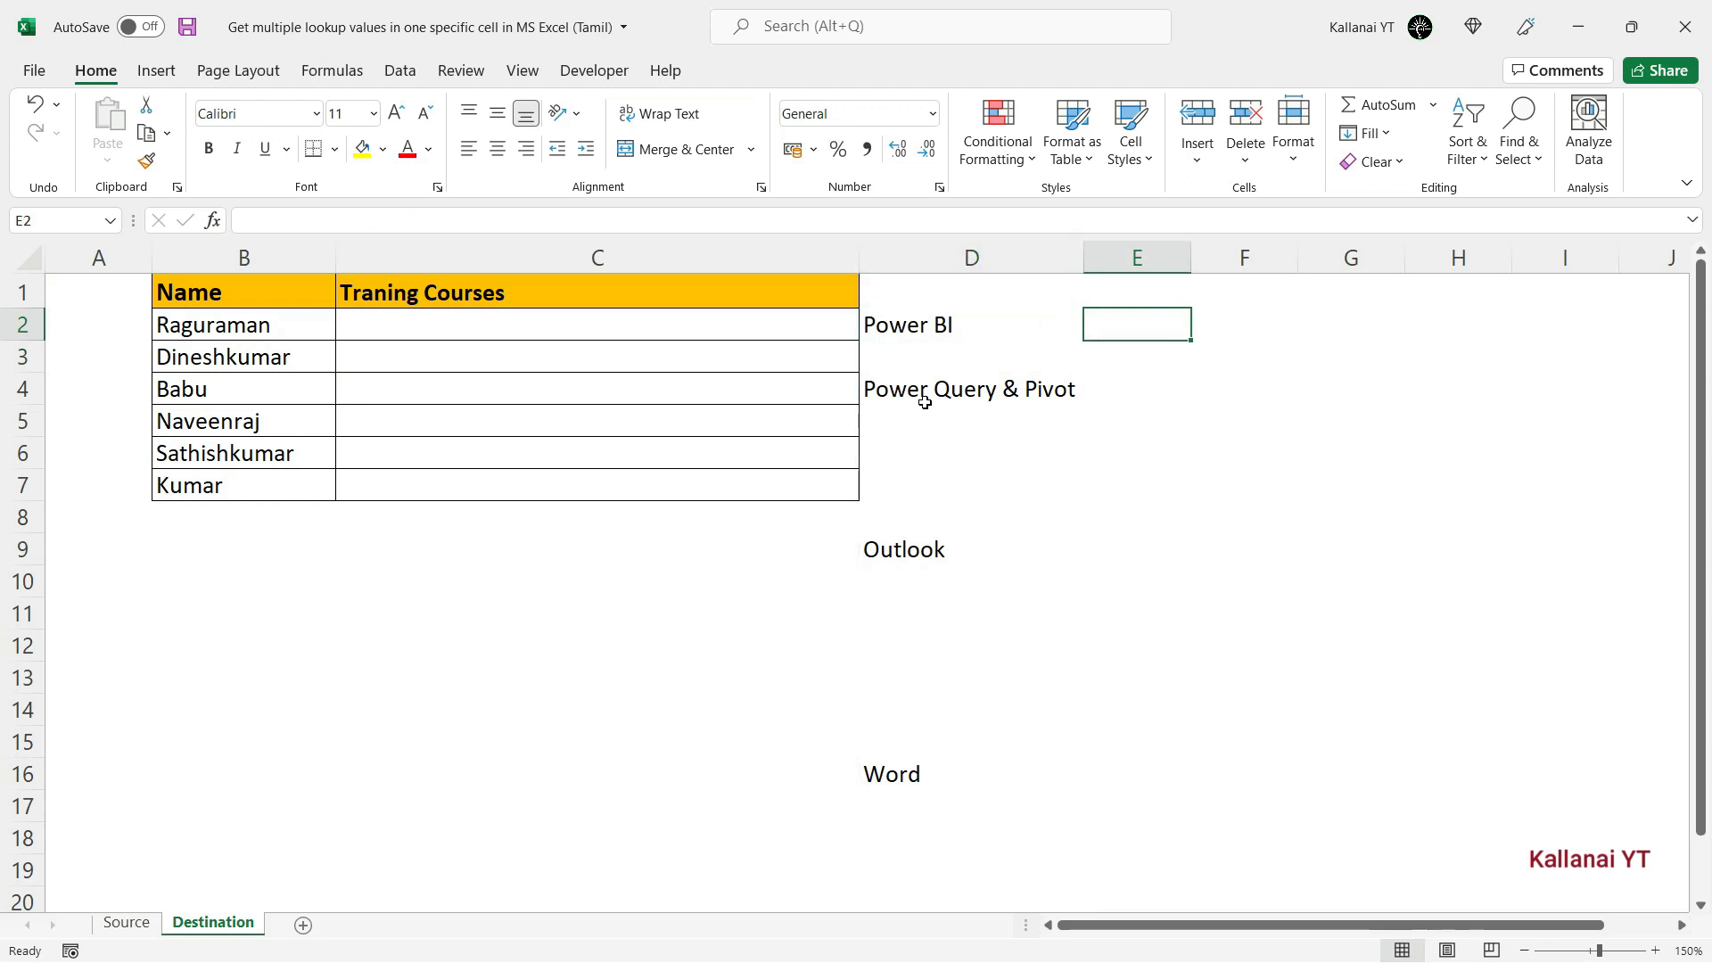
text(=t)
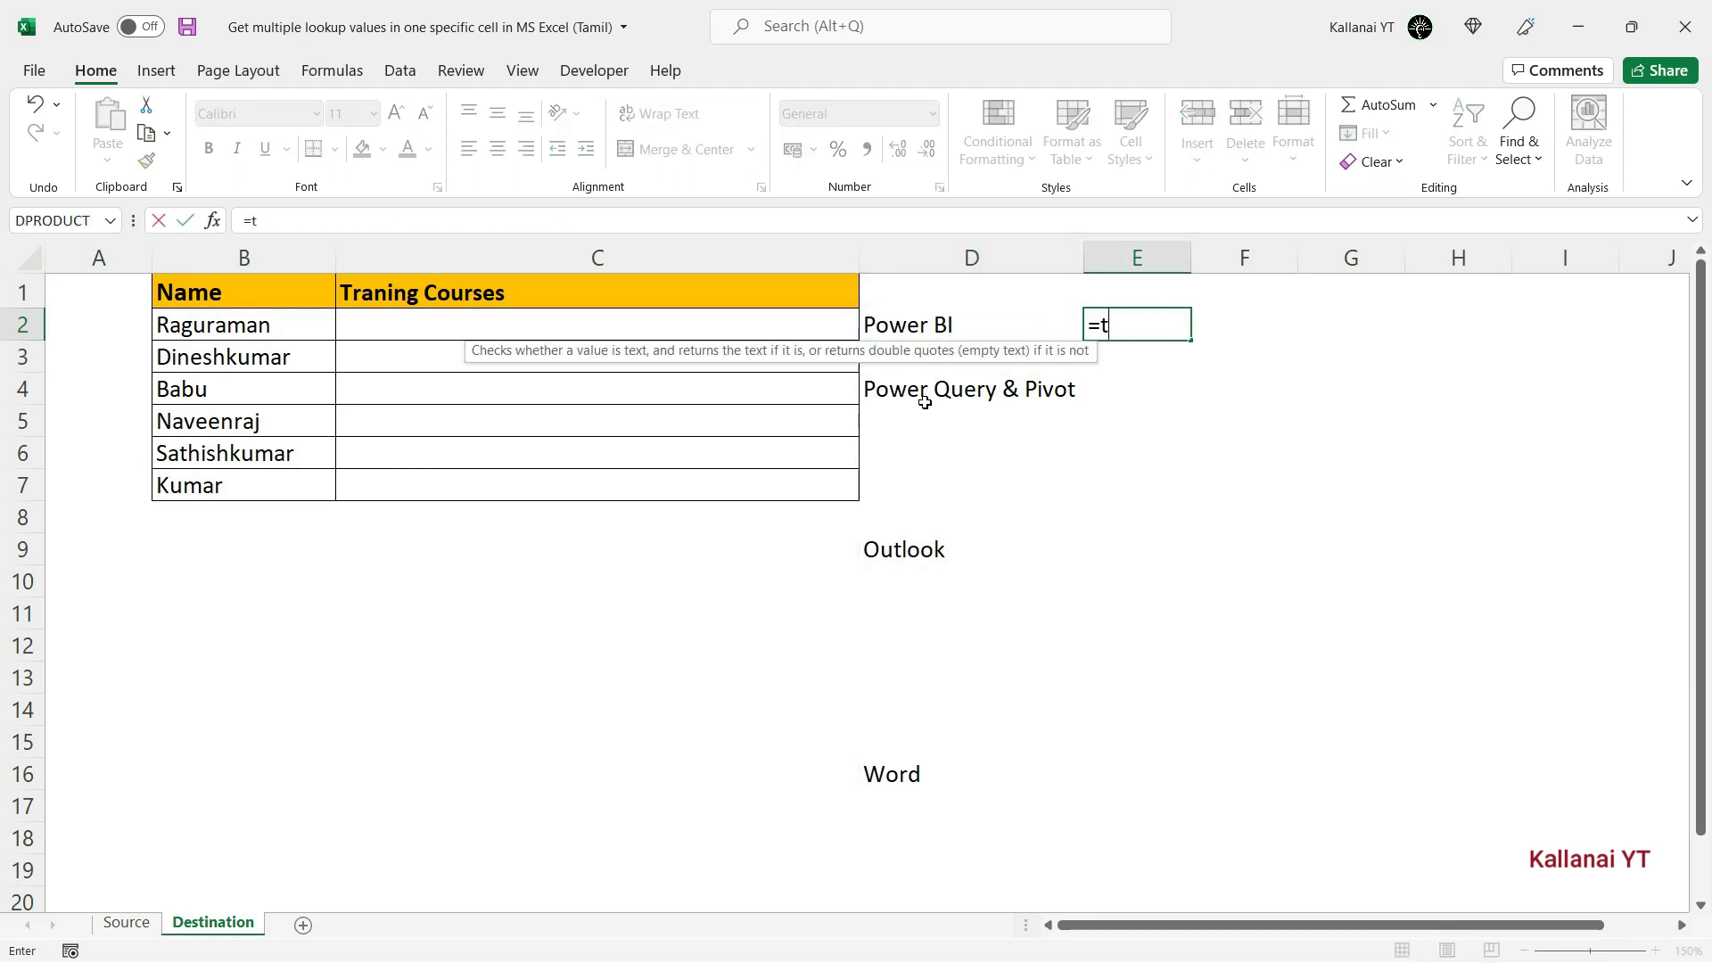
text(ext)
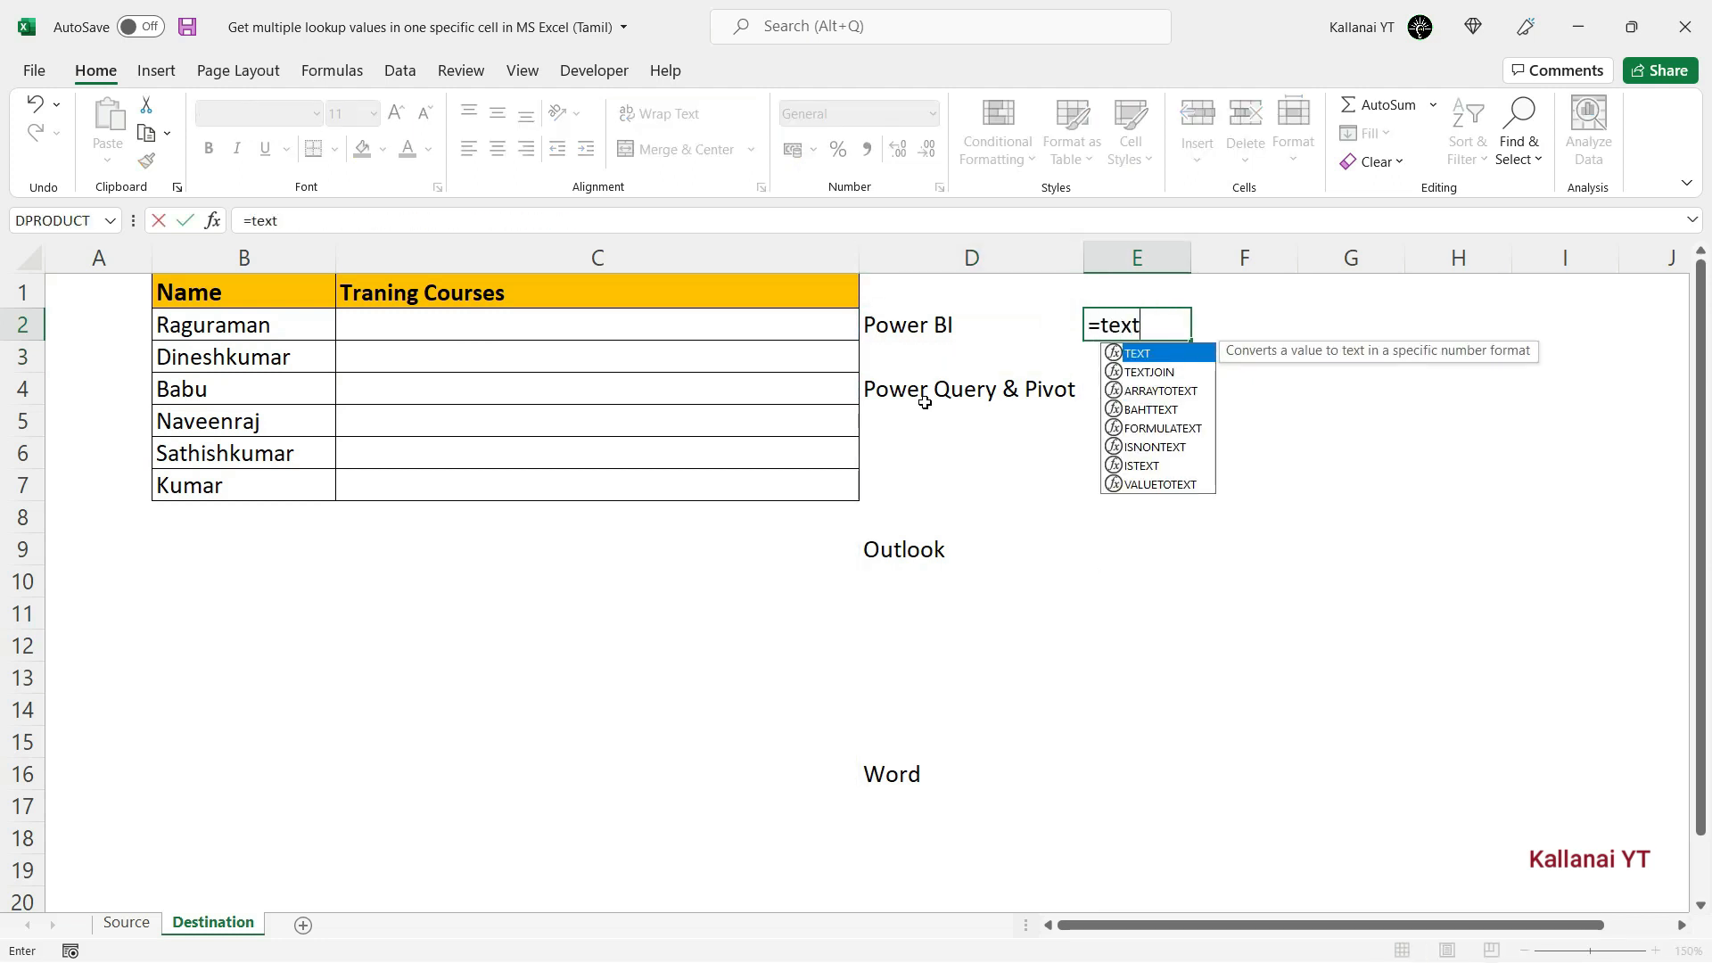
key(Down)
key(Tab)
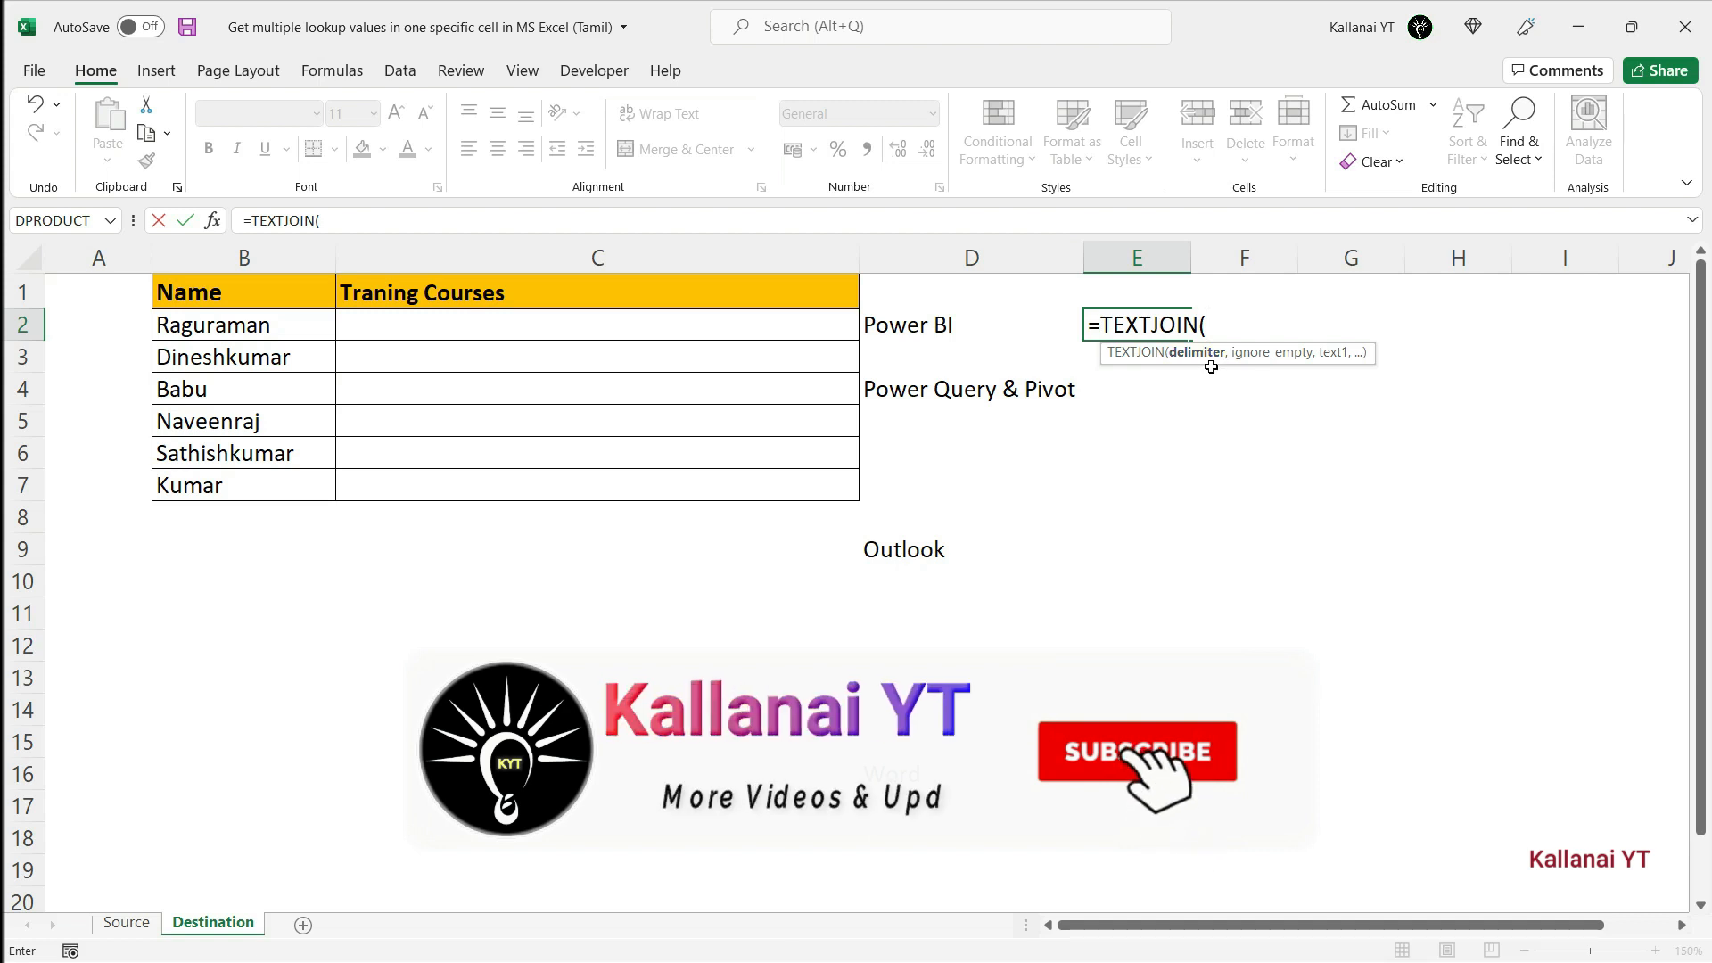
text(")
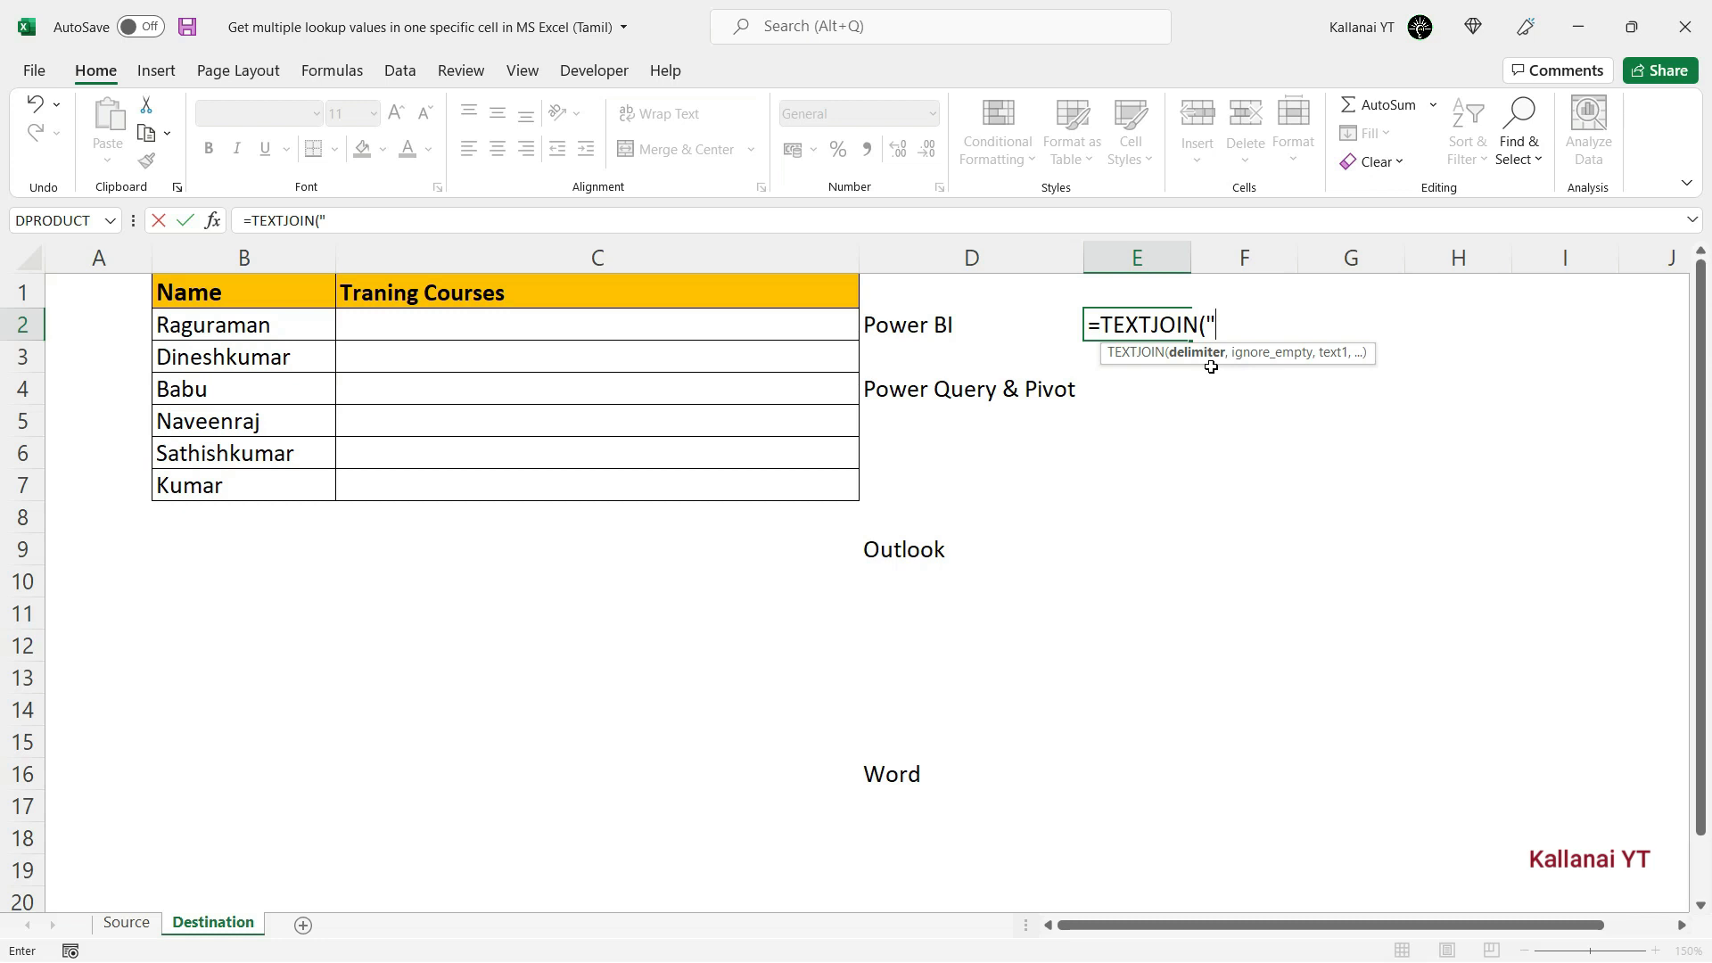
text(, ")
text(,)
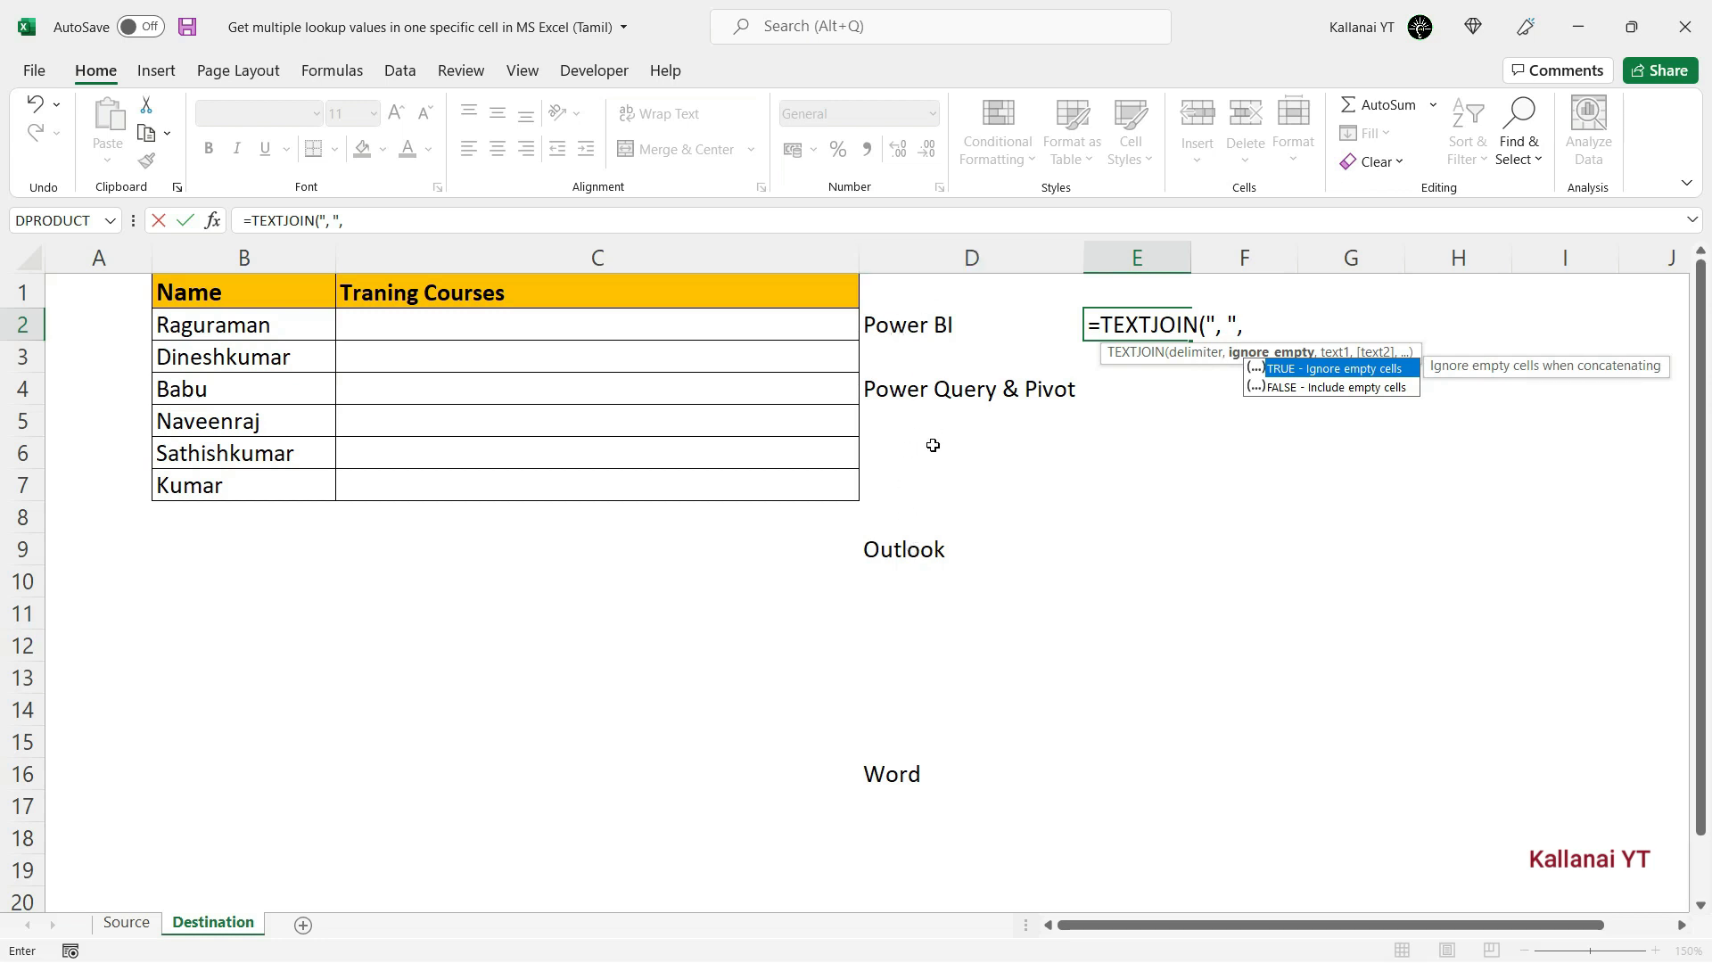
Step: Complete the E2 TEXTJOIN formula with TRUE to ignore empty cells and the spilled range D2# as the text
double_click(1361, 371)
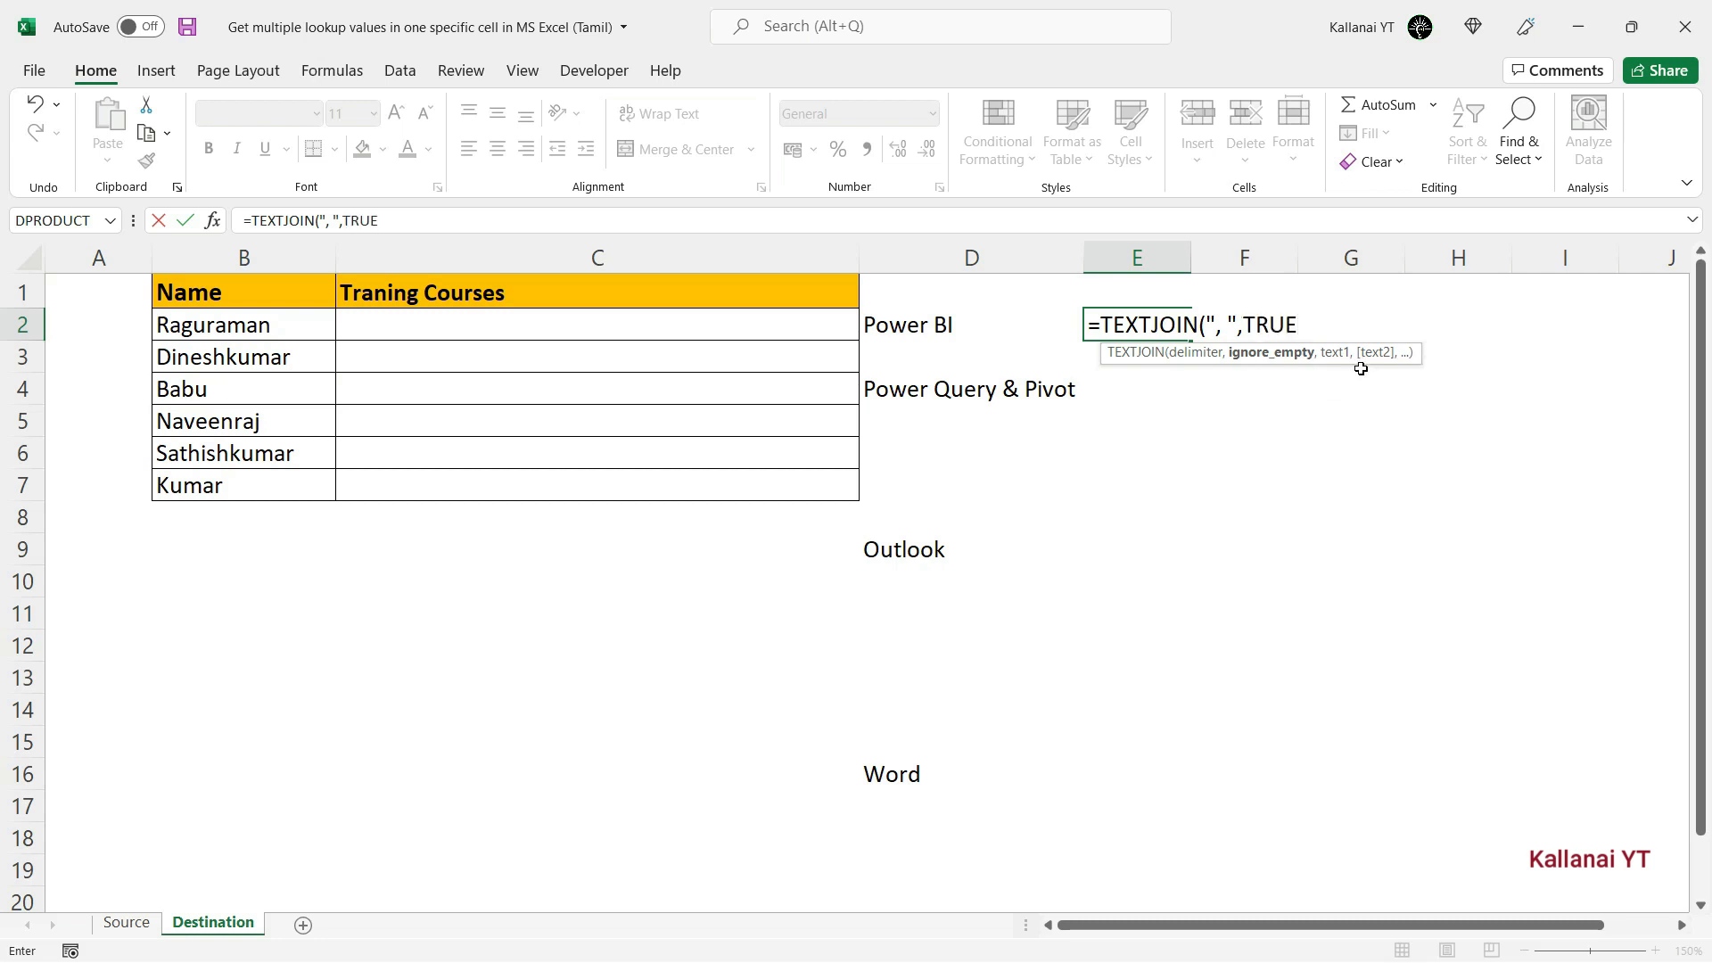
text(,)
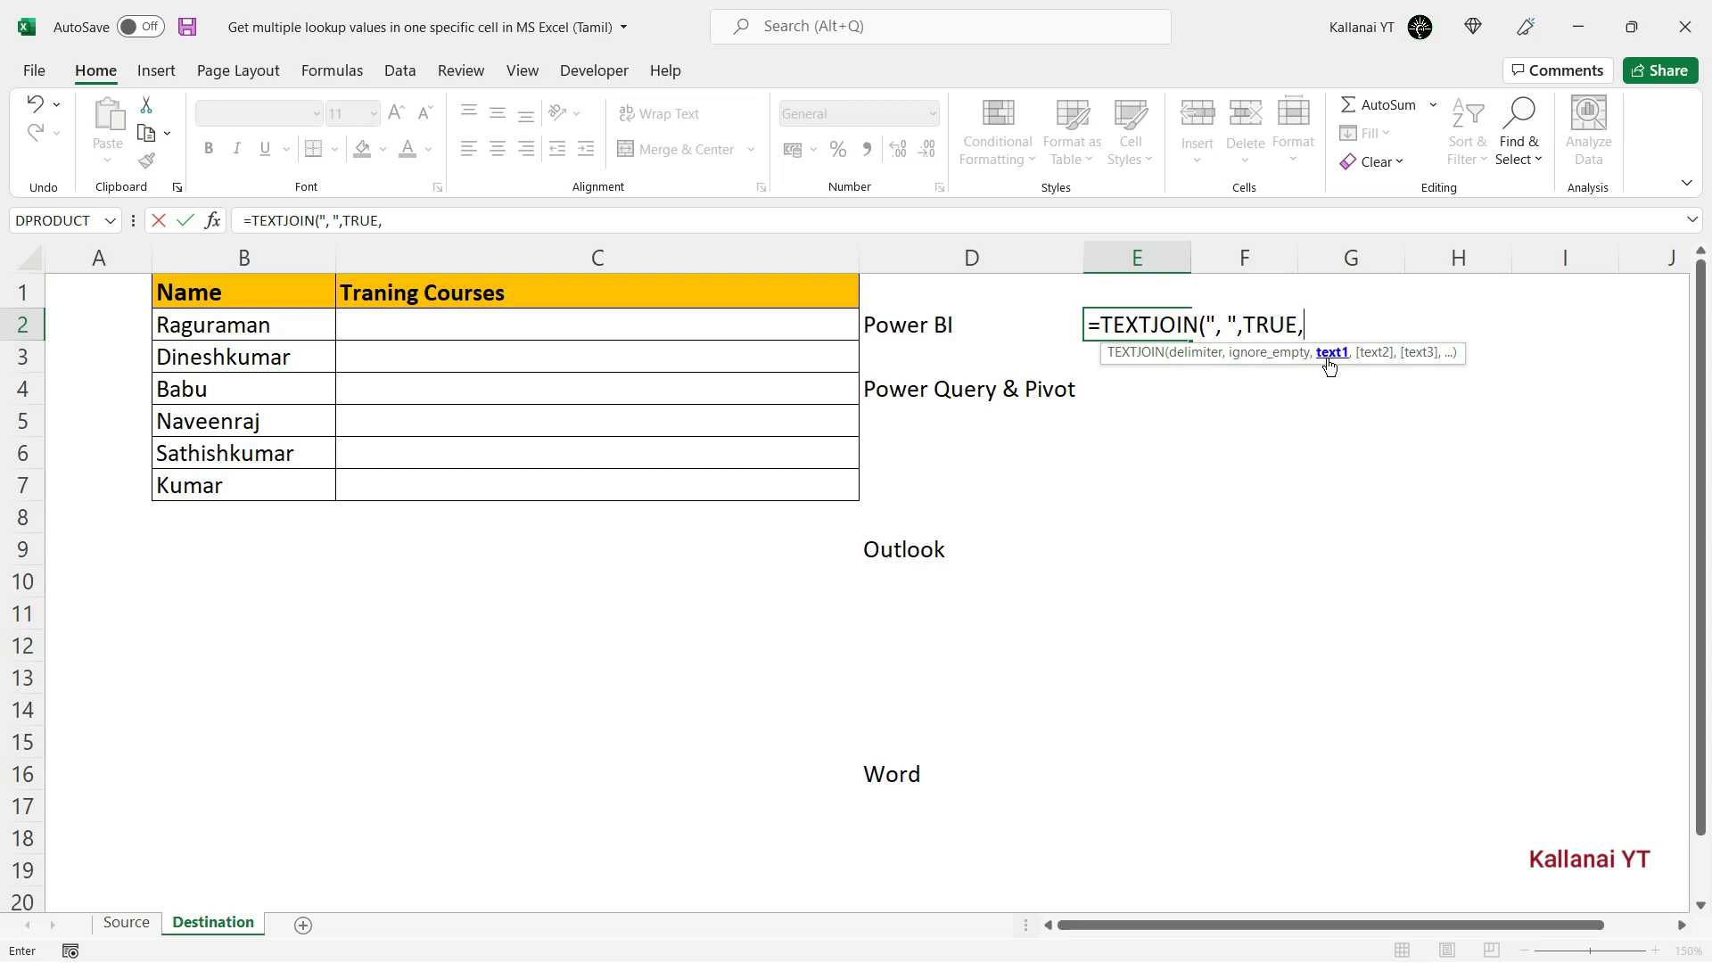
click(881, 328)
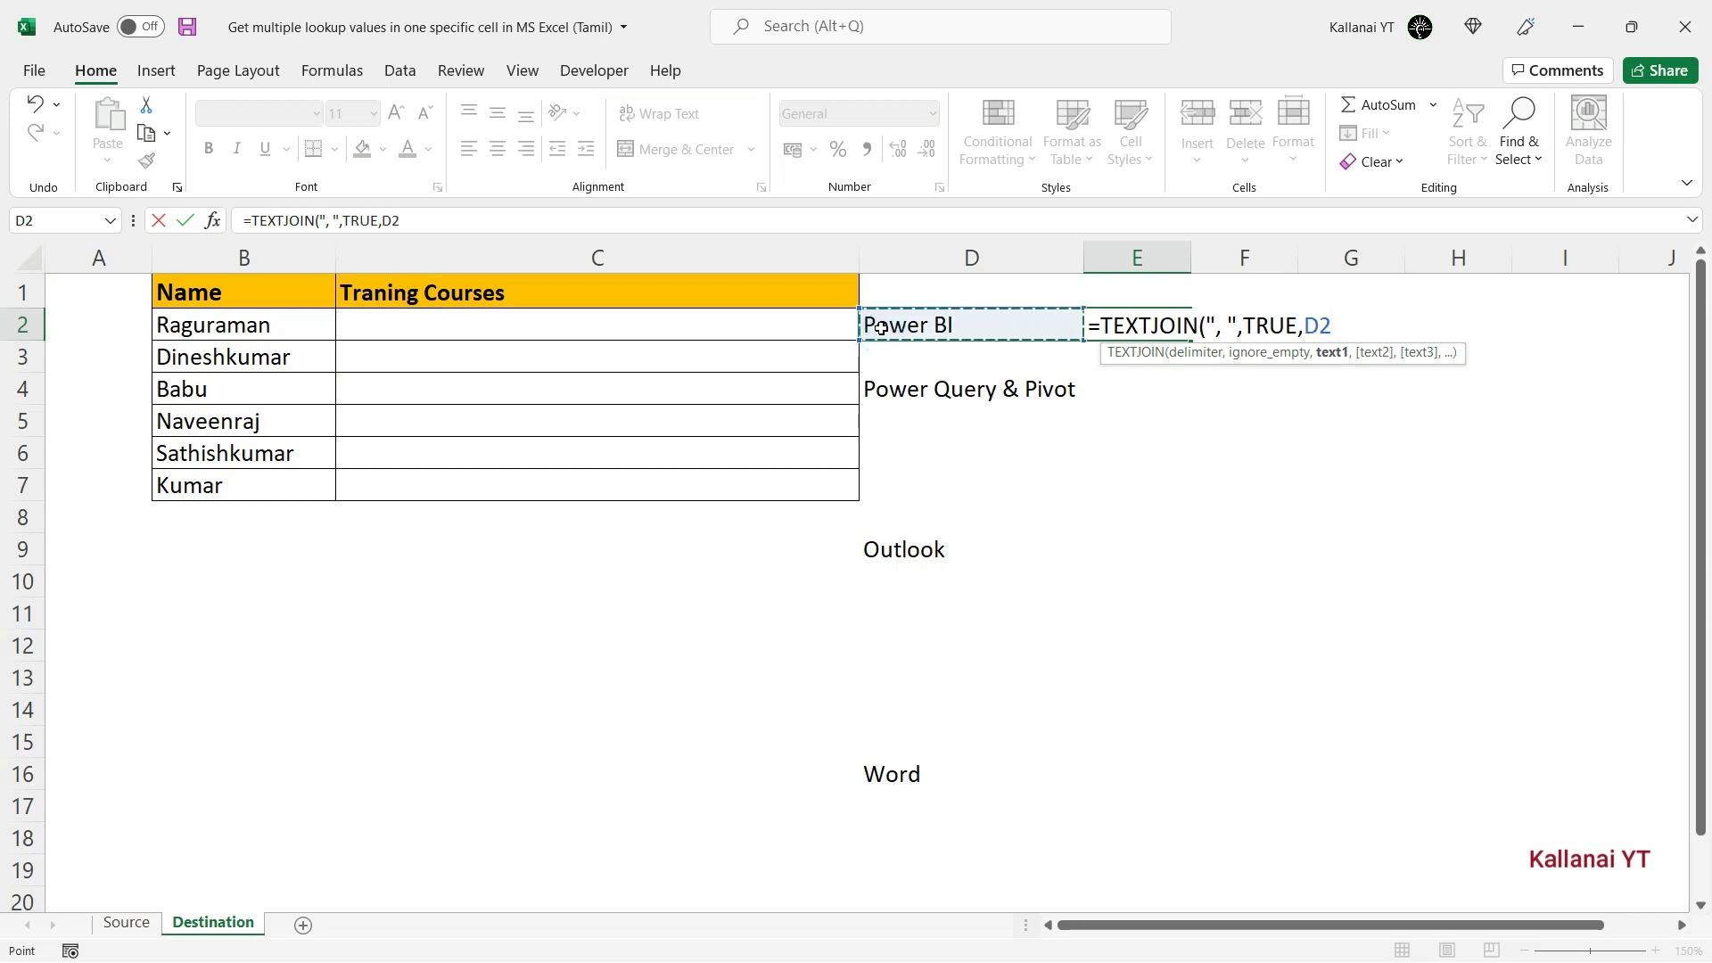
key(ctrl+shift+Down)
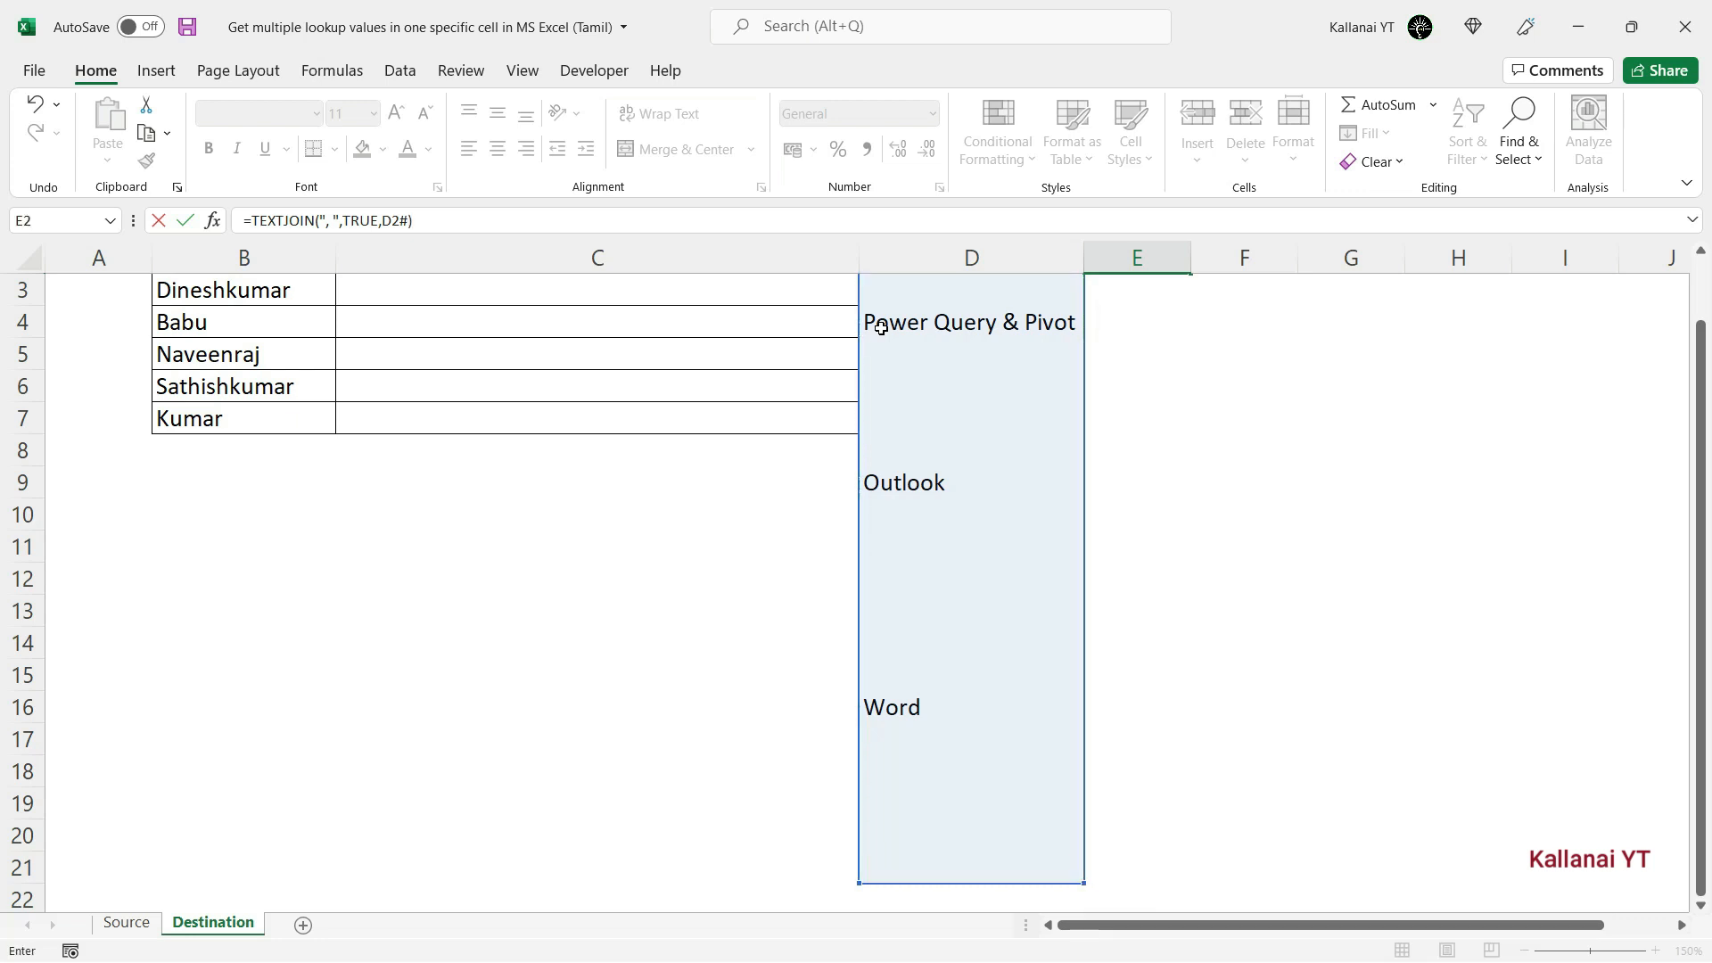
key(Return)
key(Up)
key(Up)
key(Down)
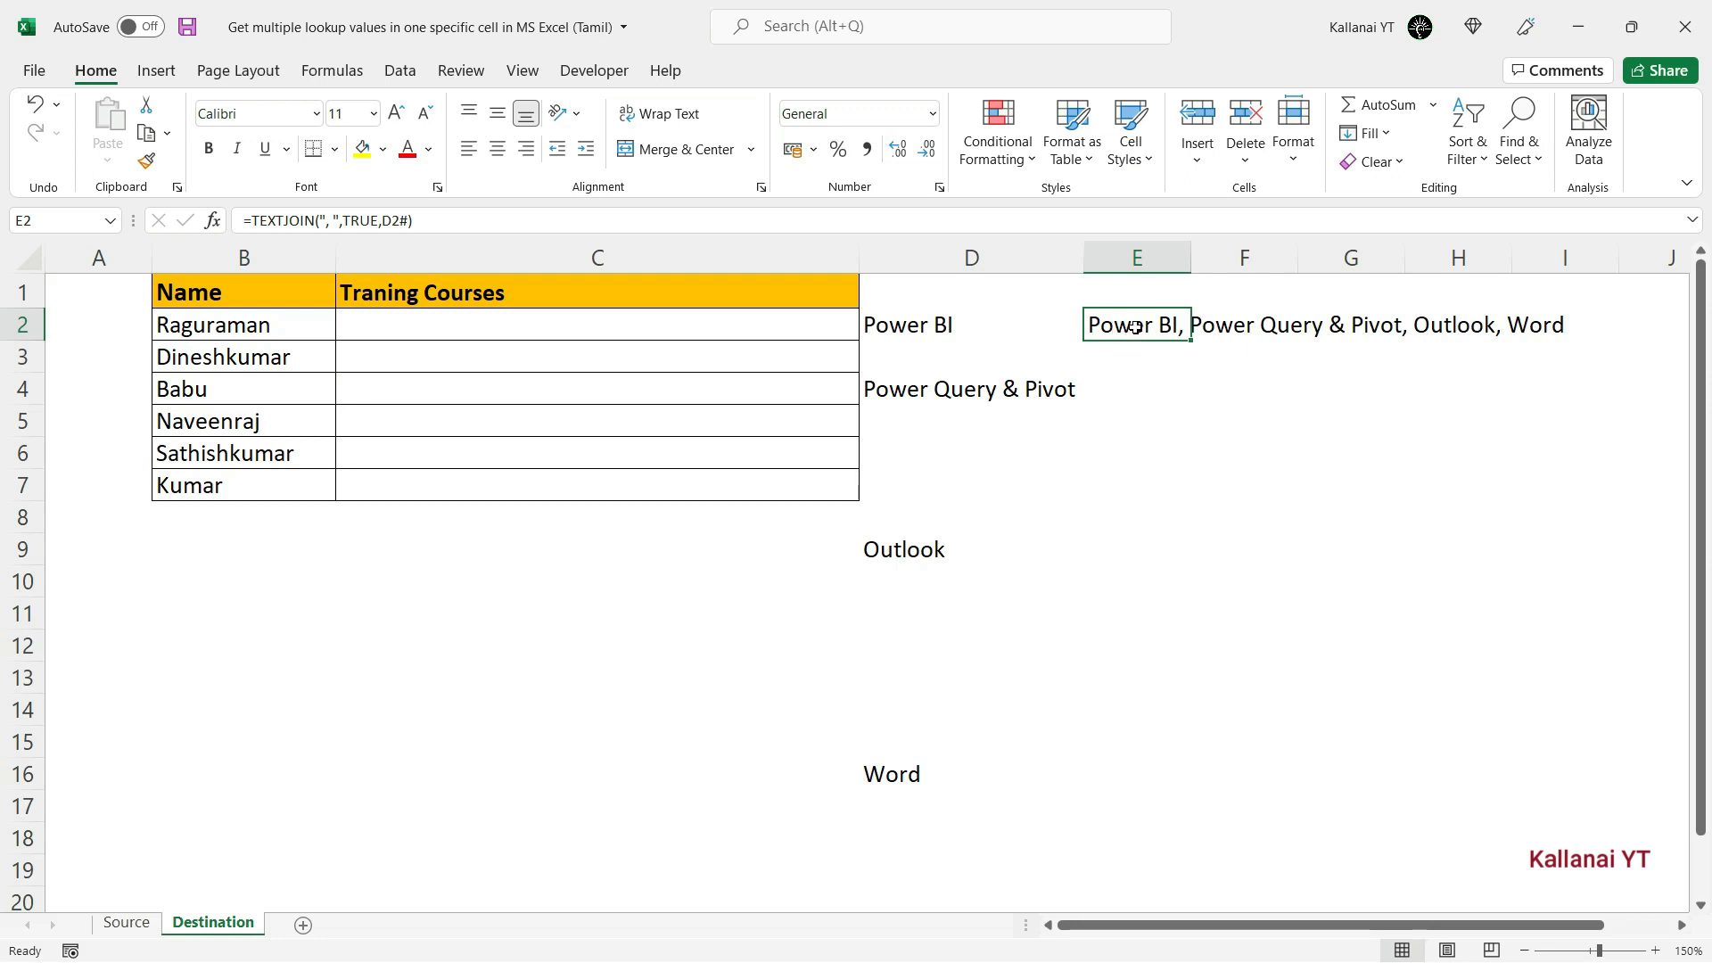
Step: Examine the D2# argument inside the TEXTJOIN formula in E2
double_click(1143, 333)
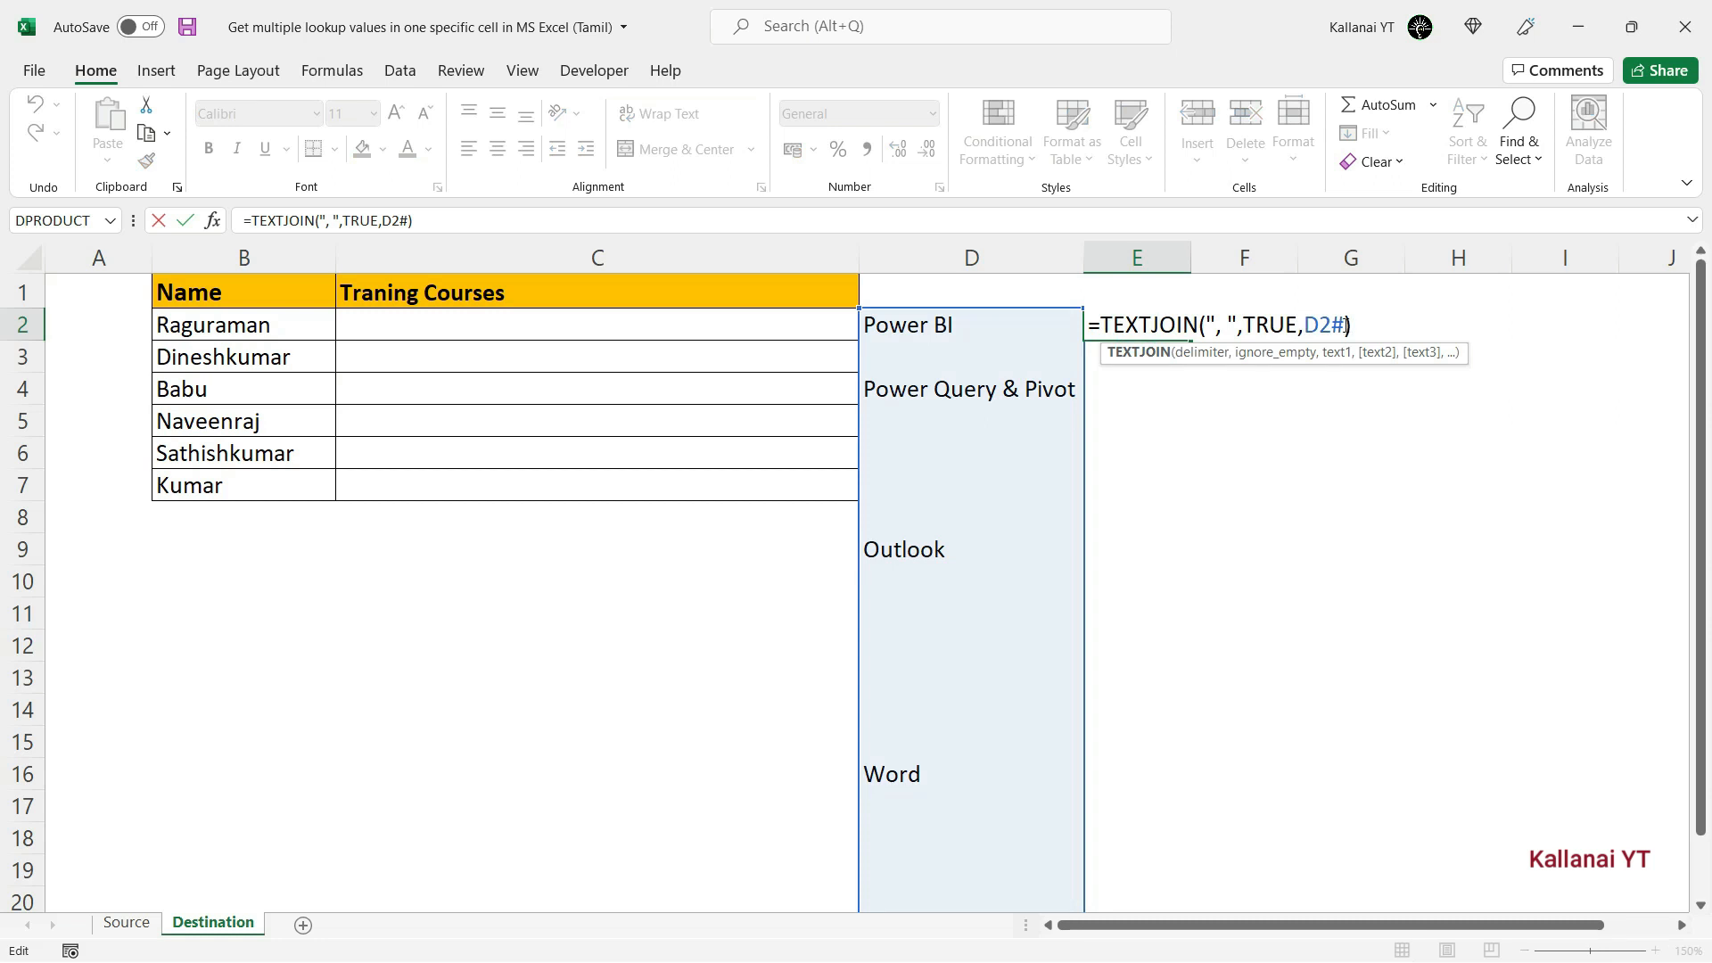
drag(1345, 325, 1310, 330)
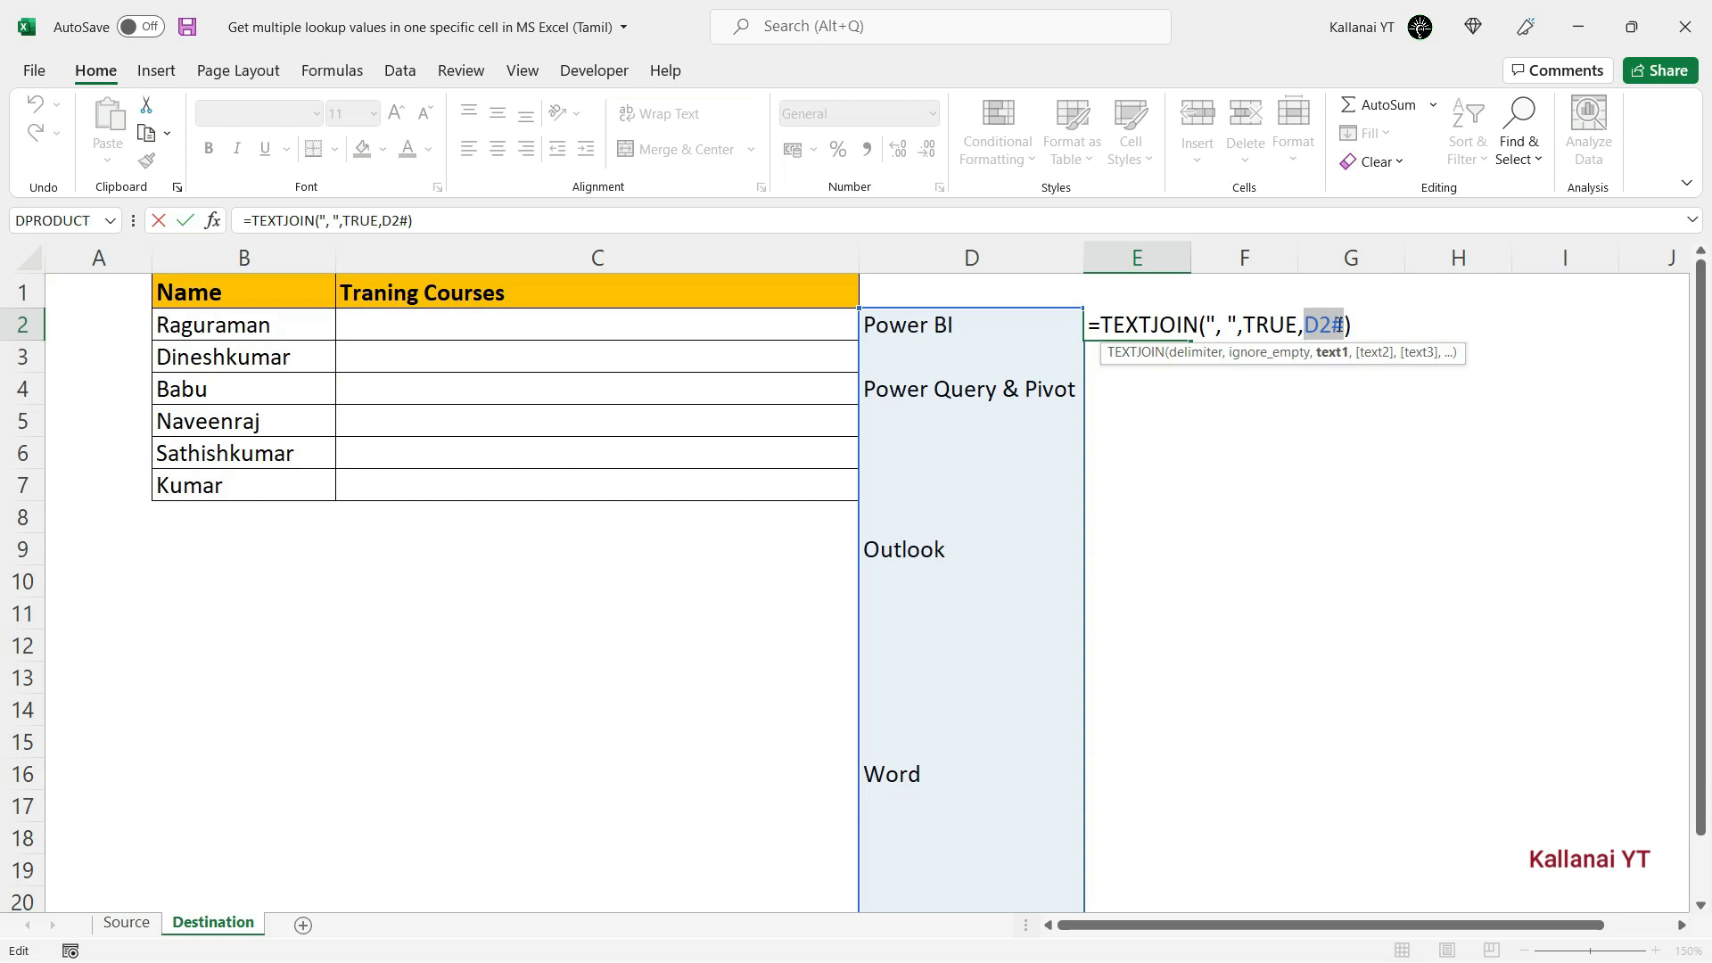
key(ctrl+Return)
Step: Copy the whole IF expression from the formula in D2, without its equals sign
click(936, 325)
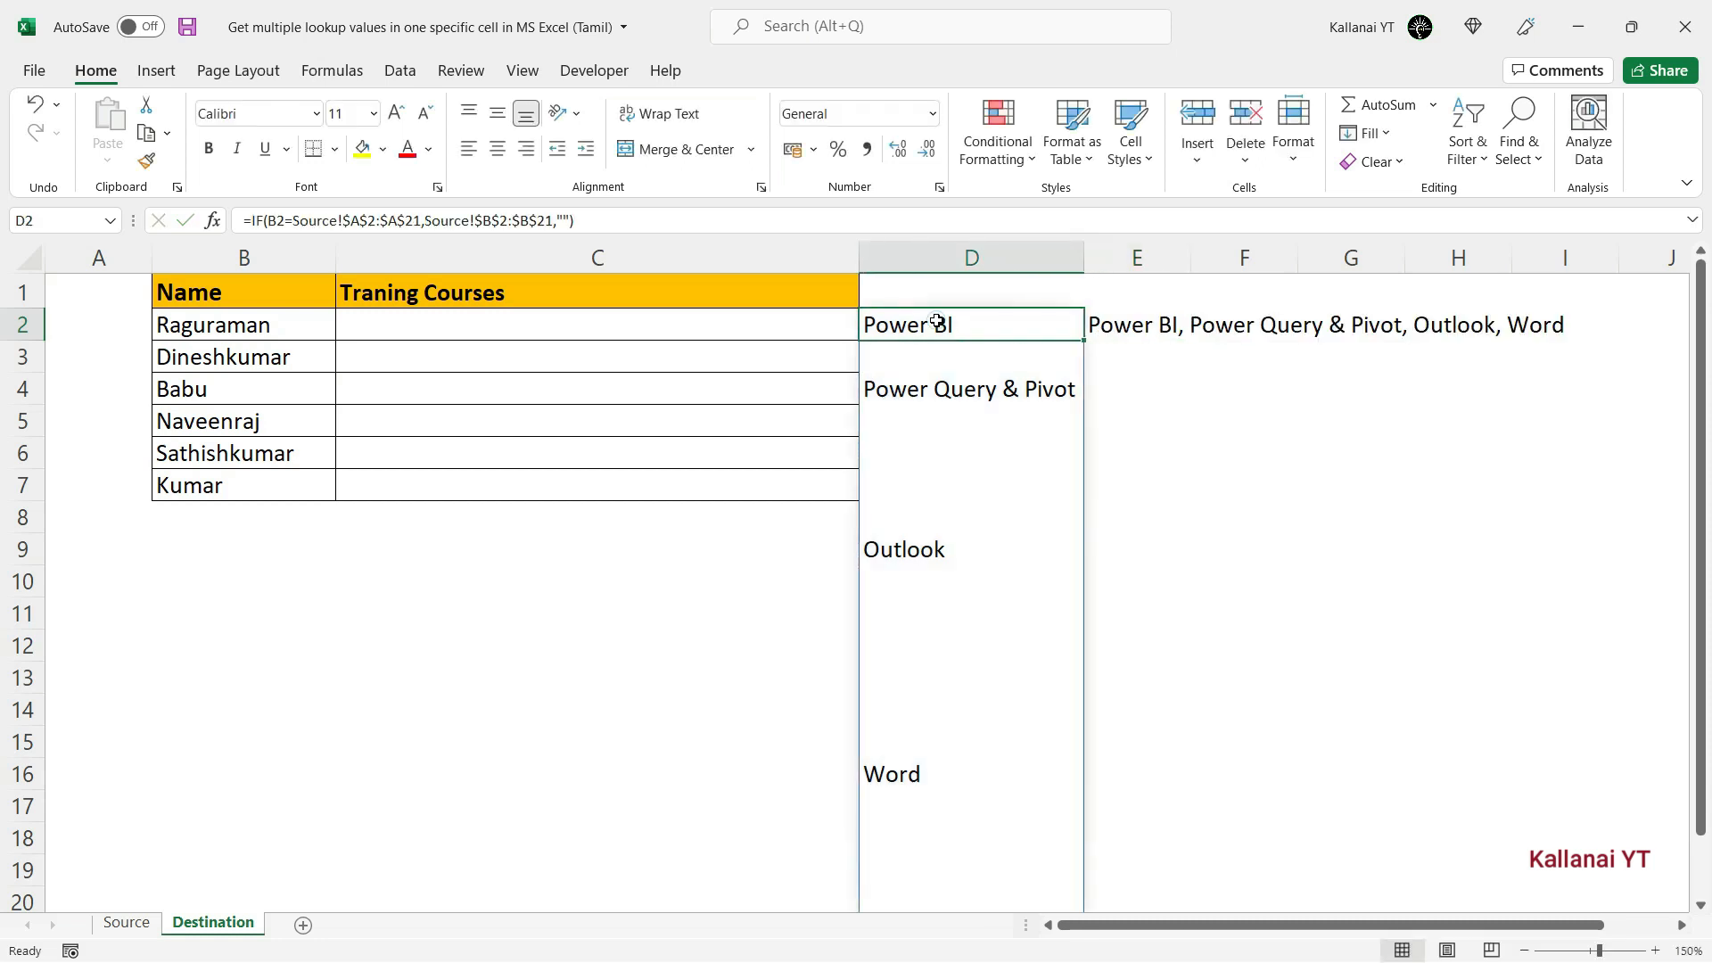
drag(575, 220, 251, 223)
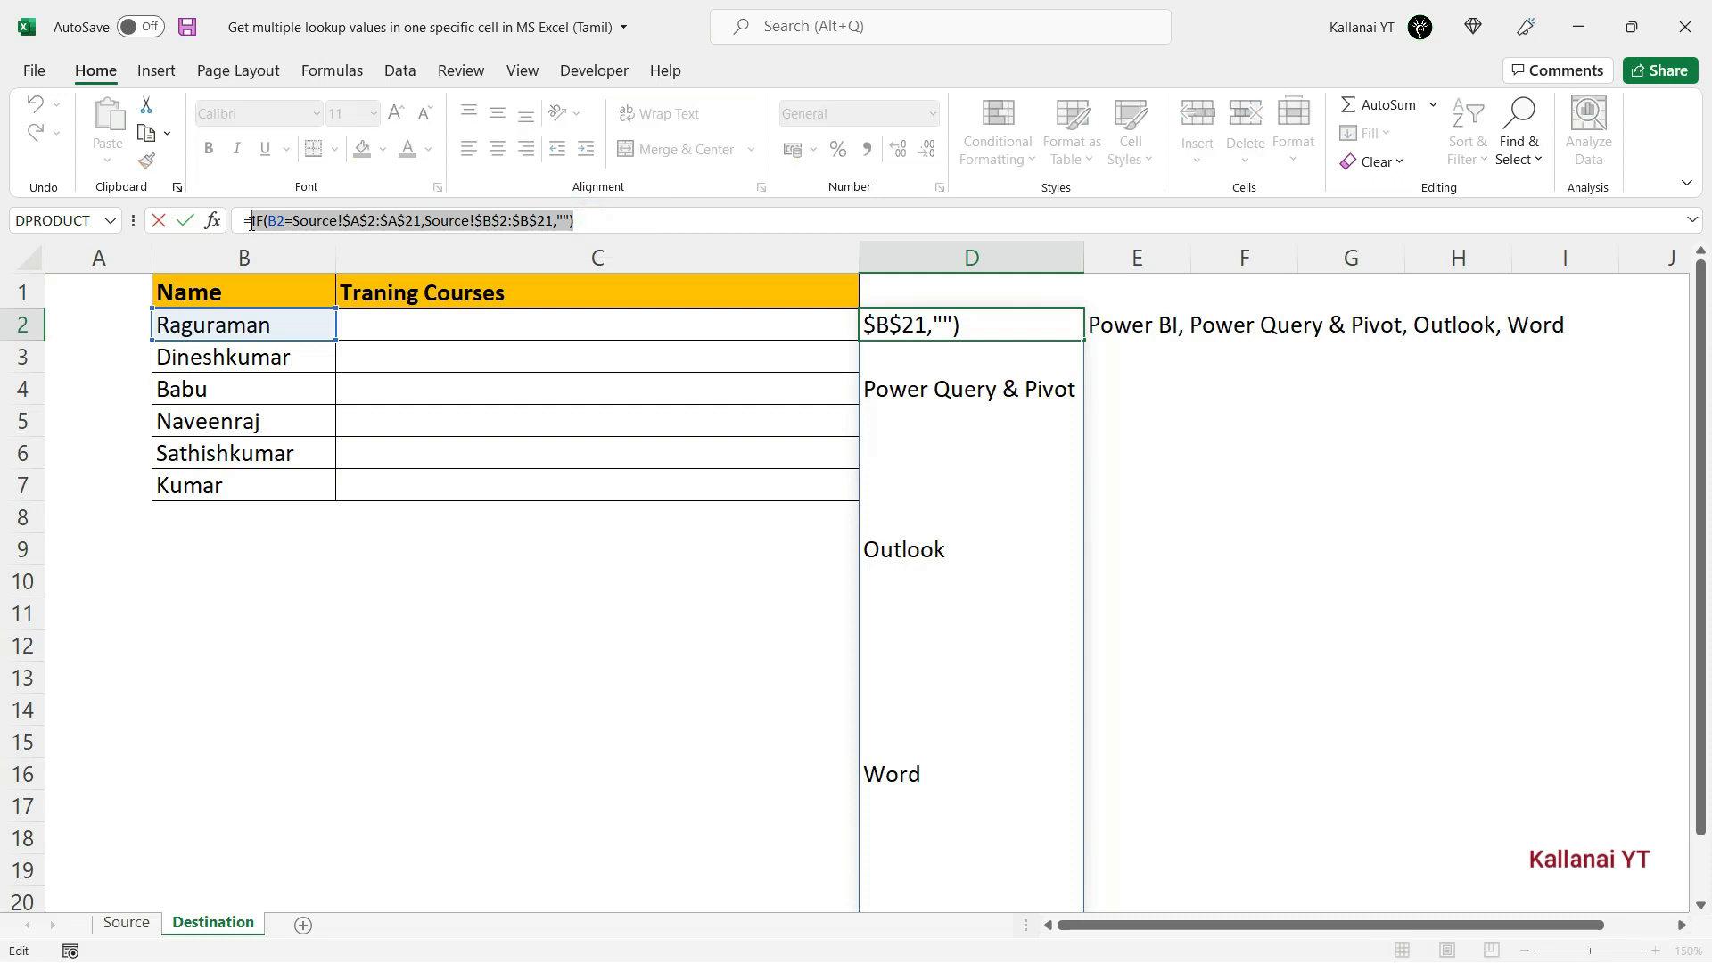
key(Escape)
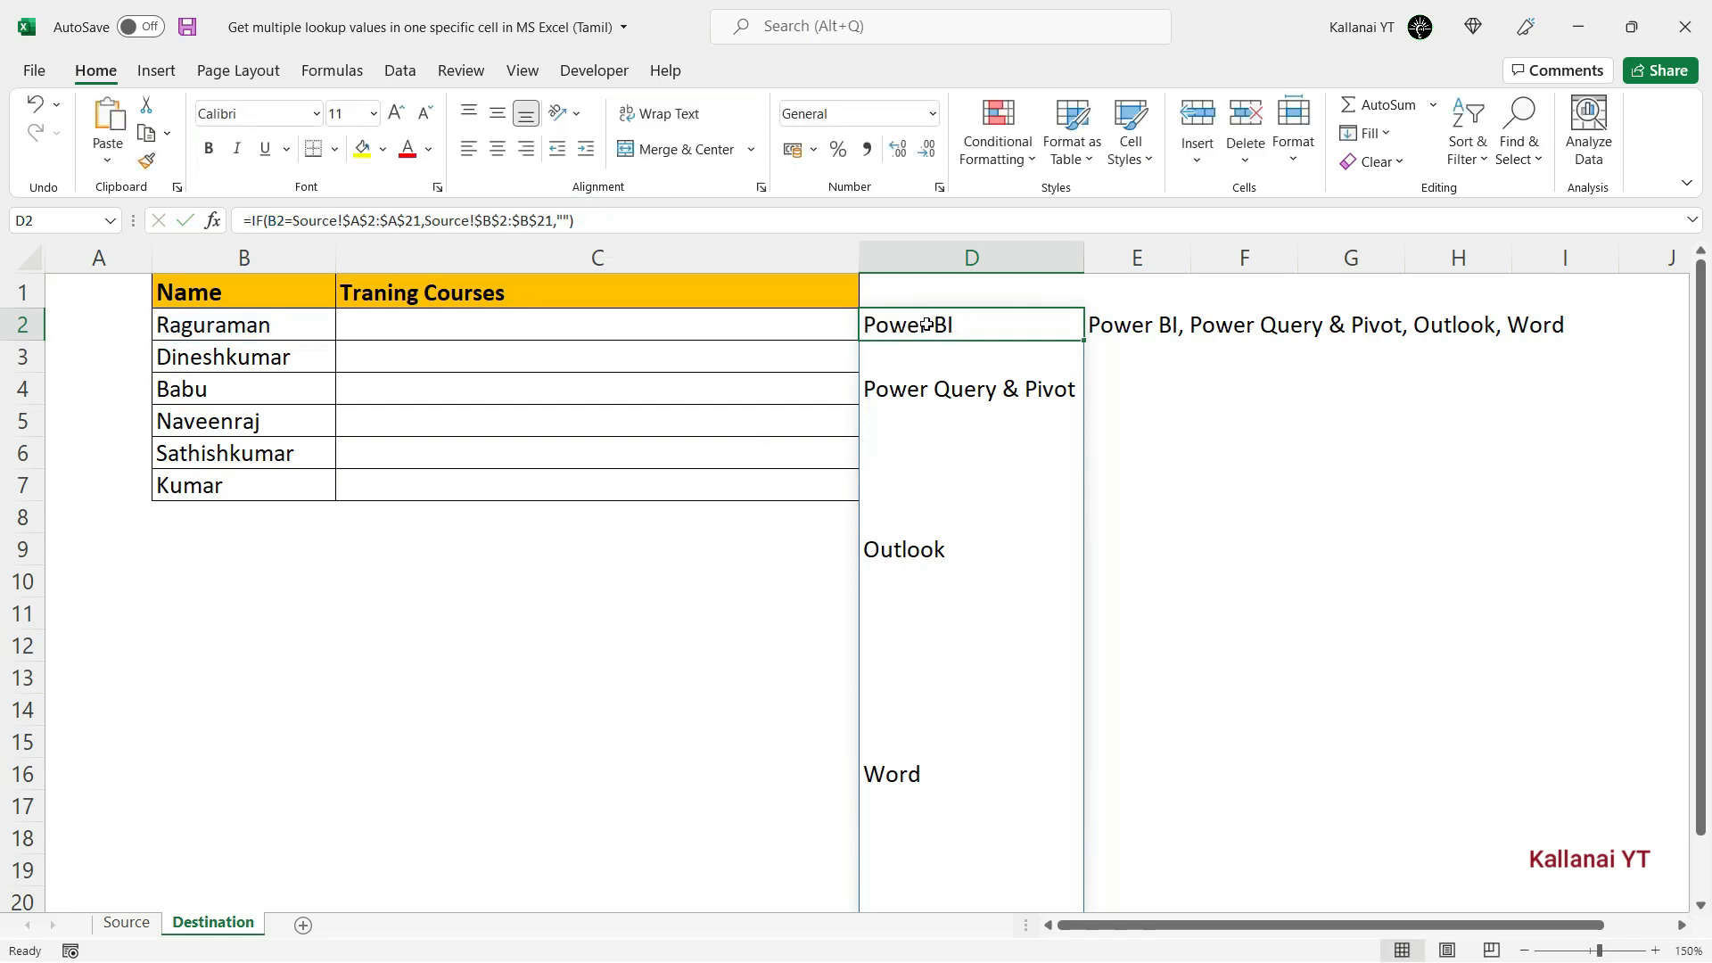
Step: Replace the D2# argument in the E2 TEXTJOIN formula with the copied IF expression
click(1118, 330)
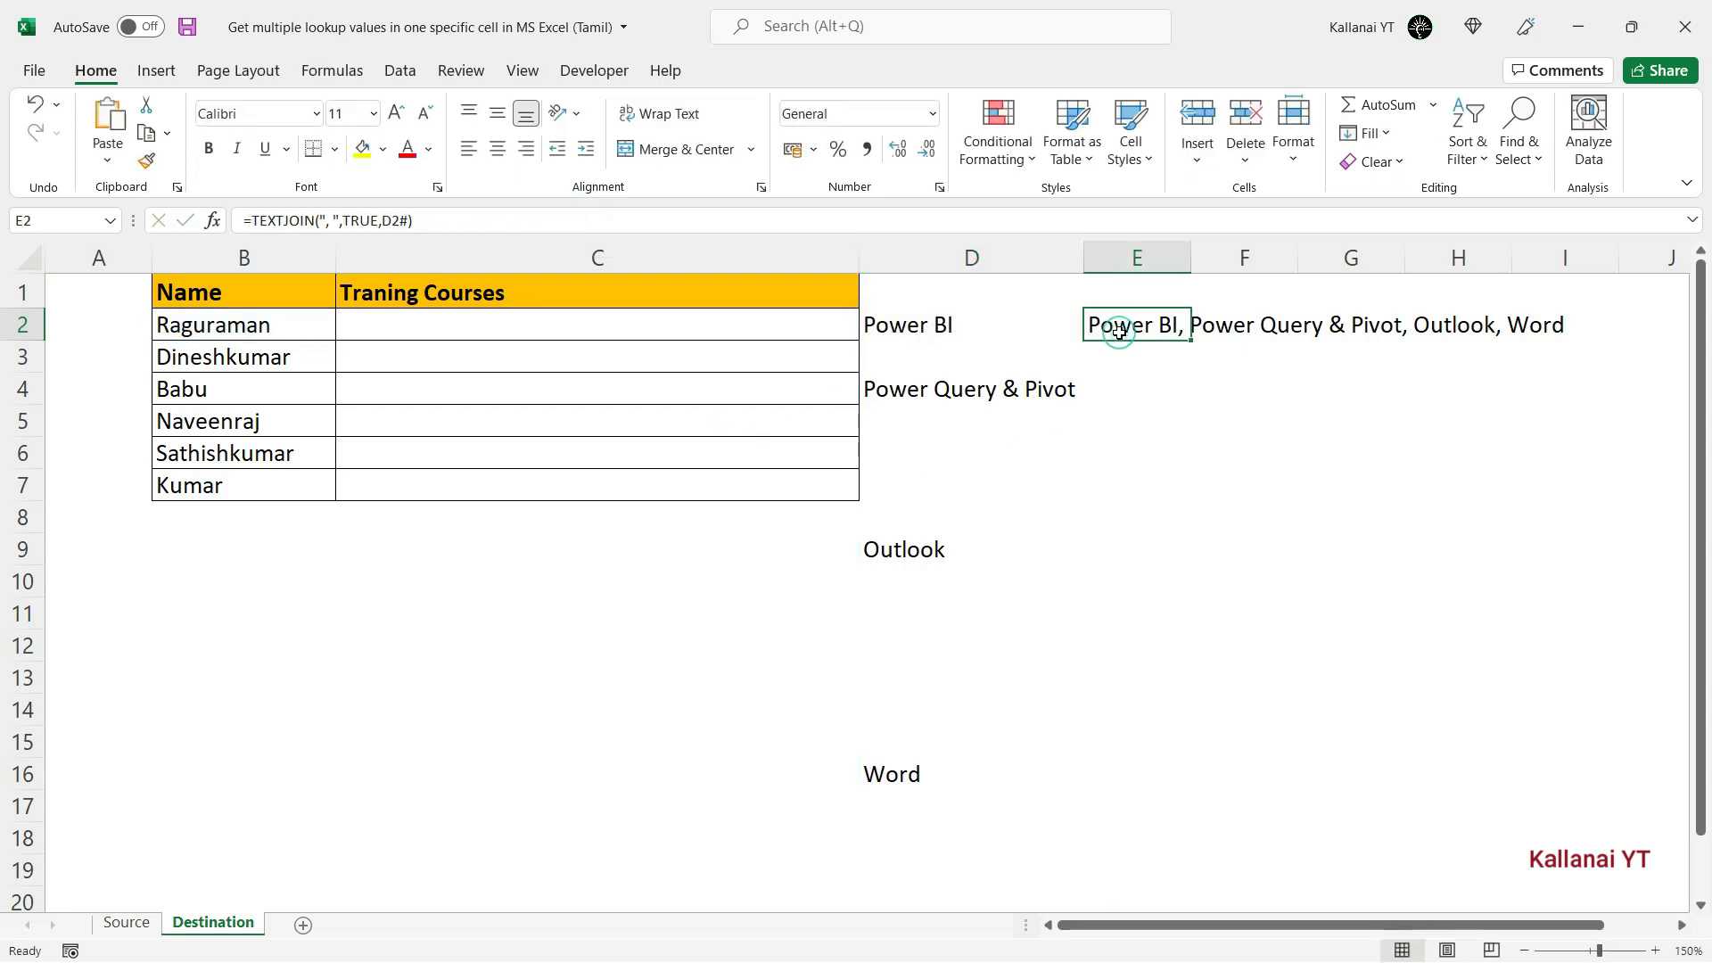
double_click(1118, 330)
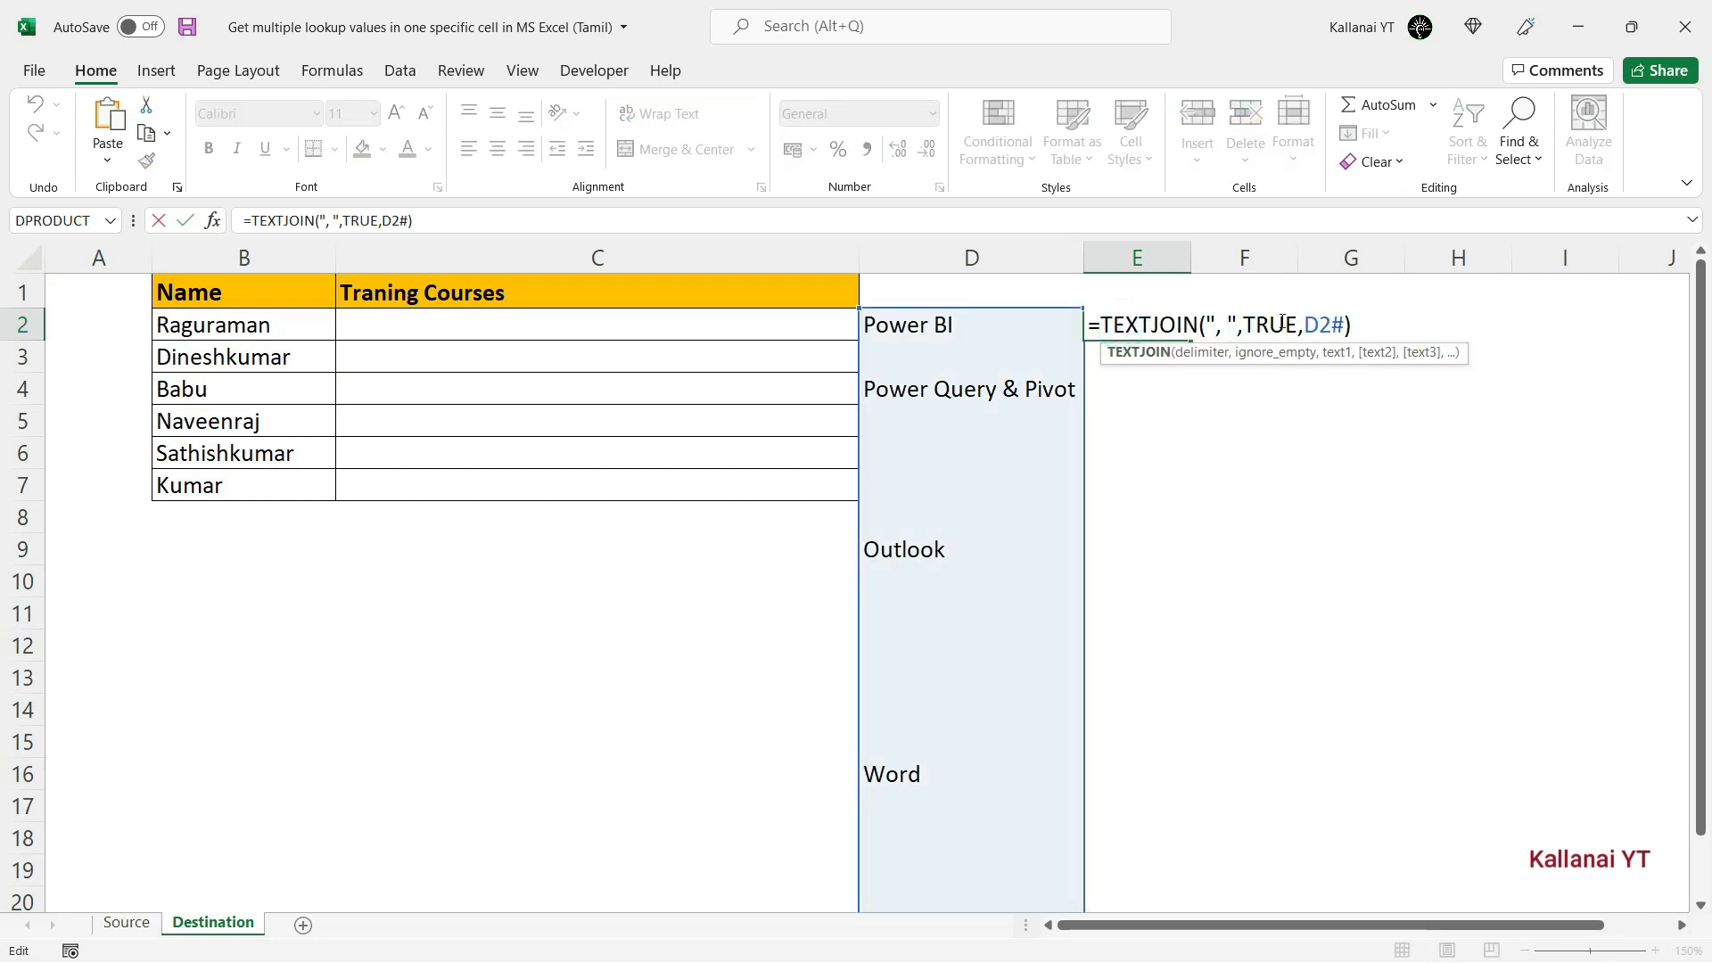
drag(1348, 324, 1305, 325)
key(ctrl+v)
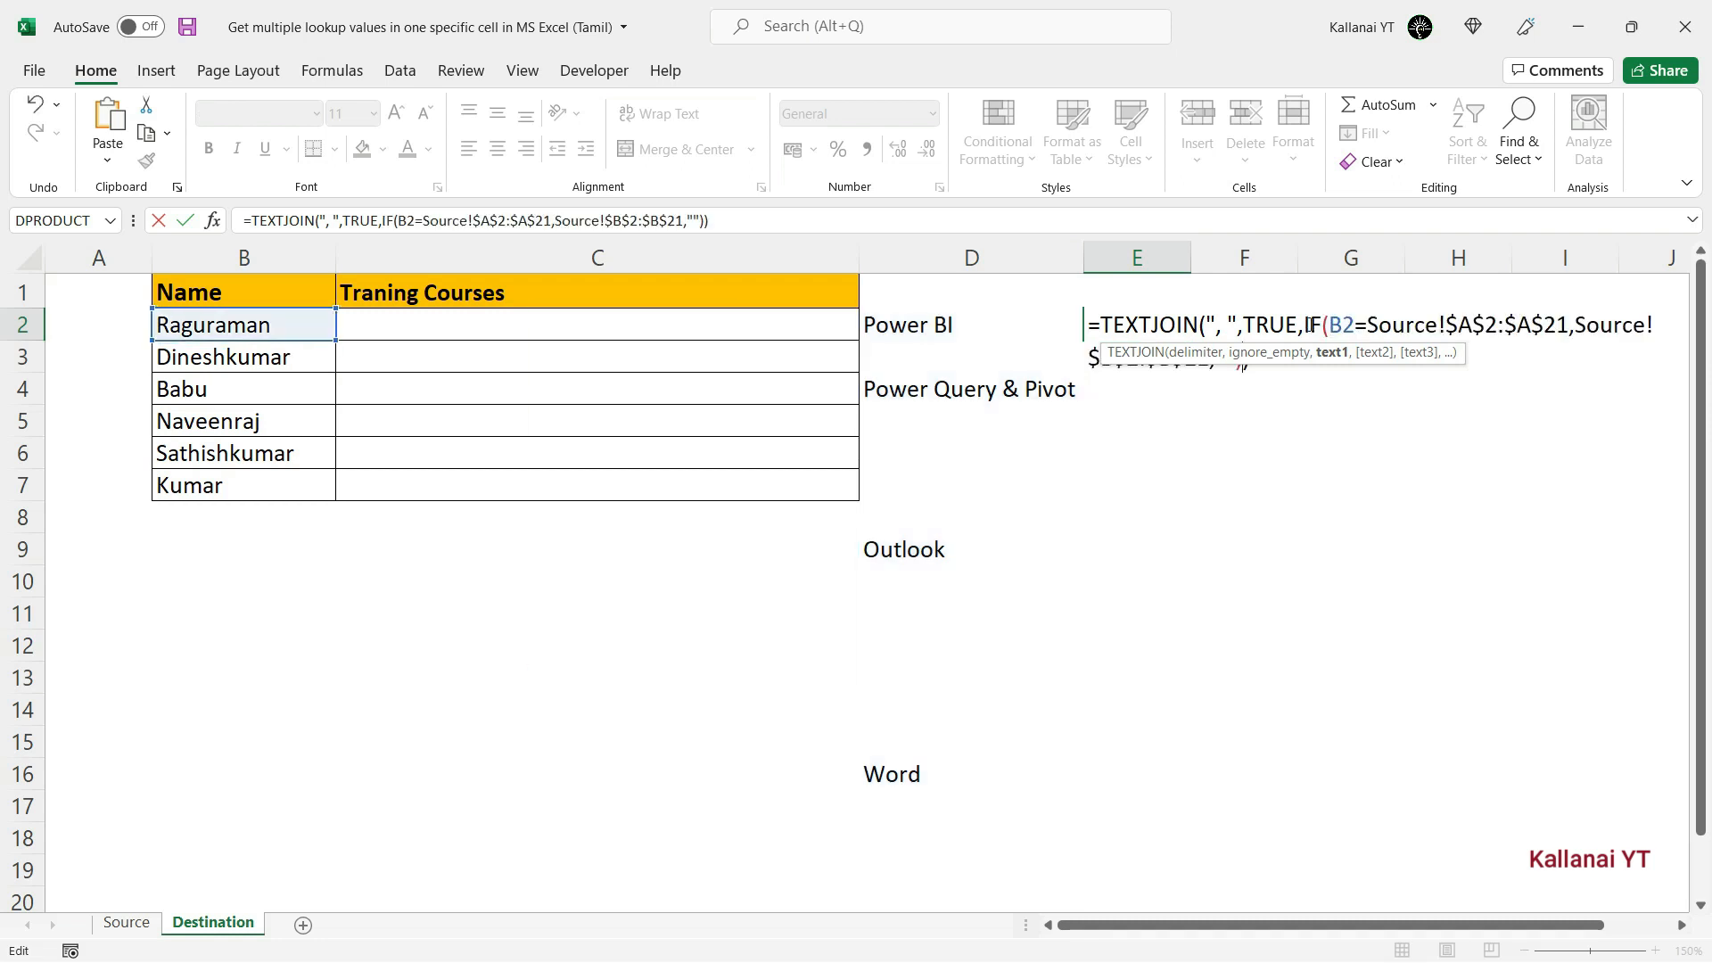
key(Return)
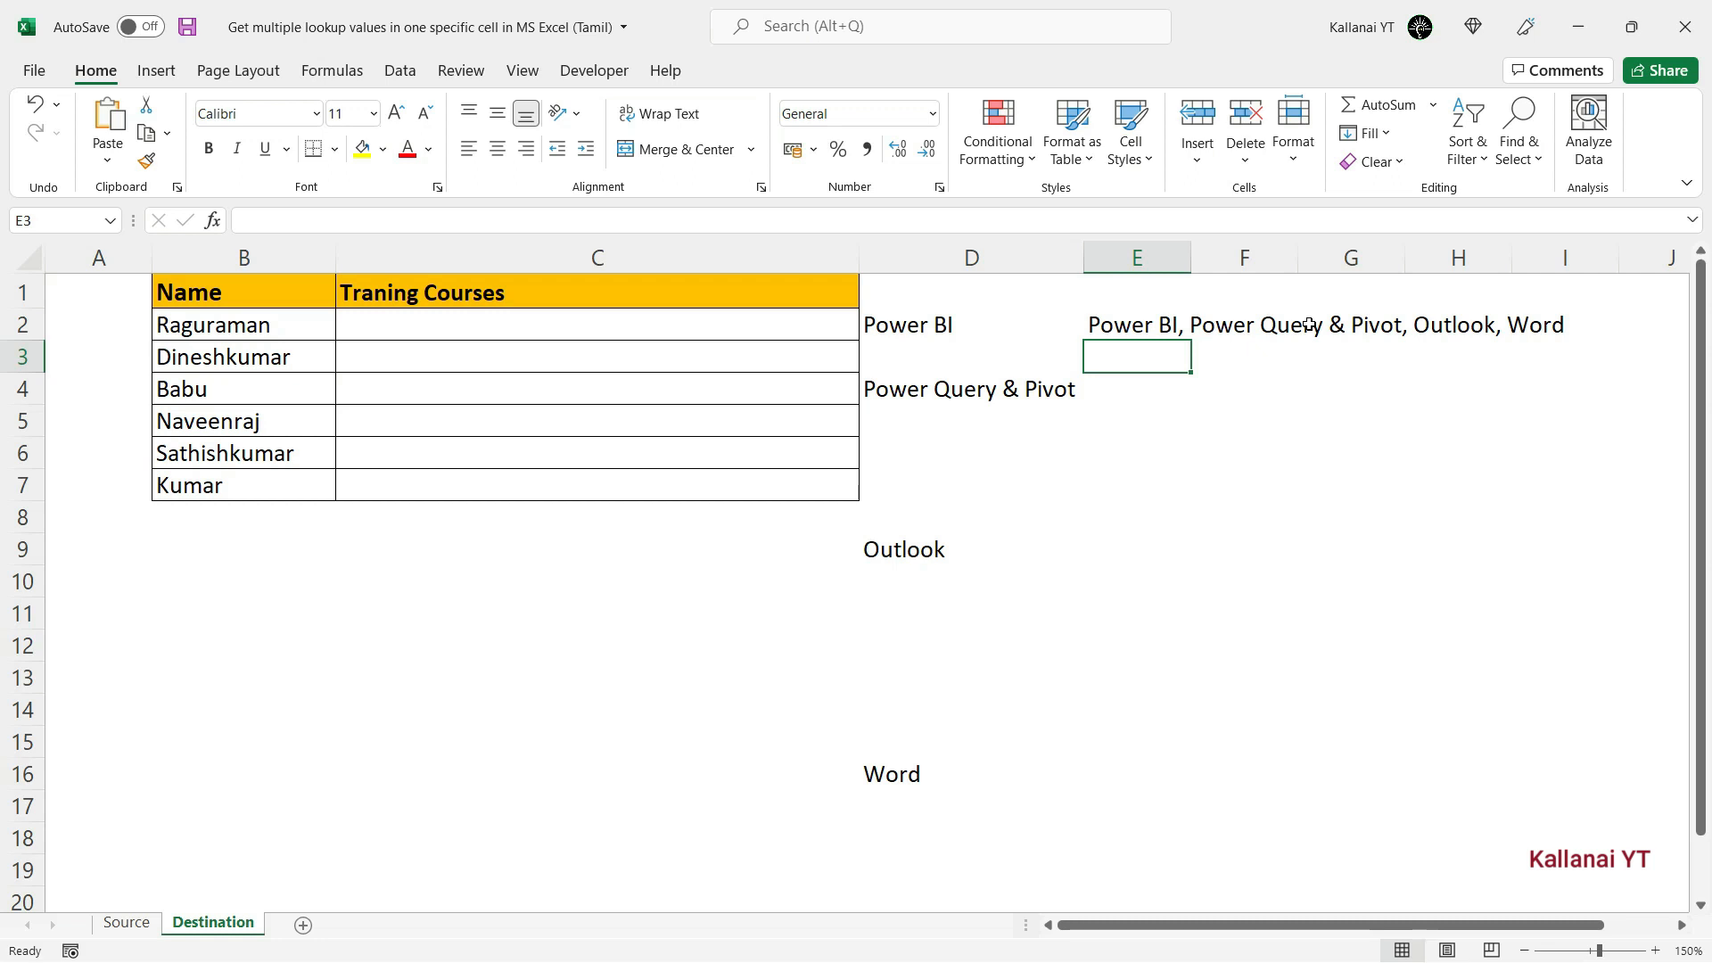
Step: Copy the complete TEXTJOIN formula text from E2 and paste it into C2 under Traning Courses
click(1128, 328)
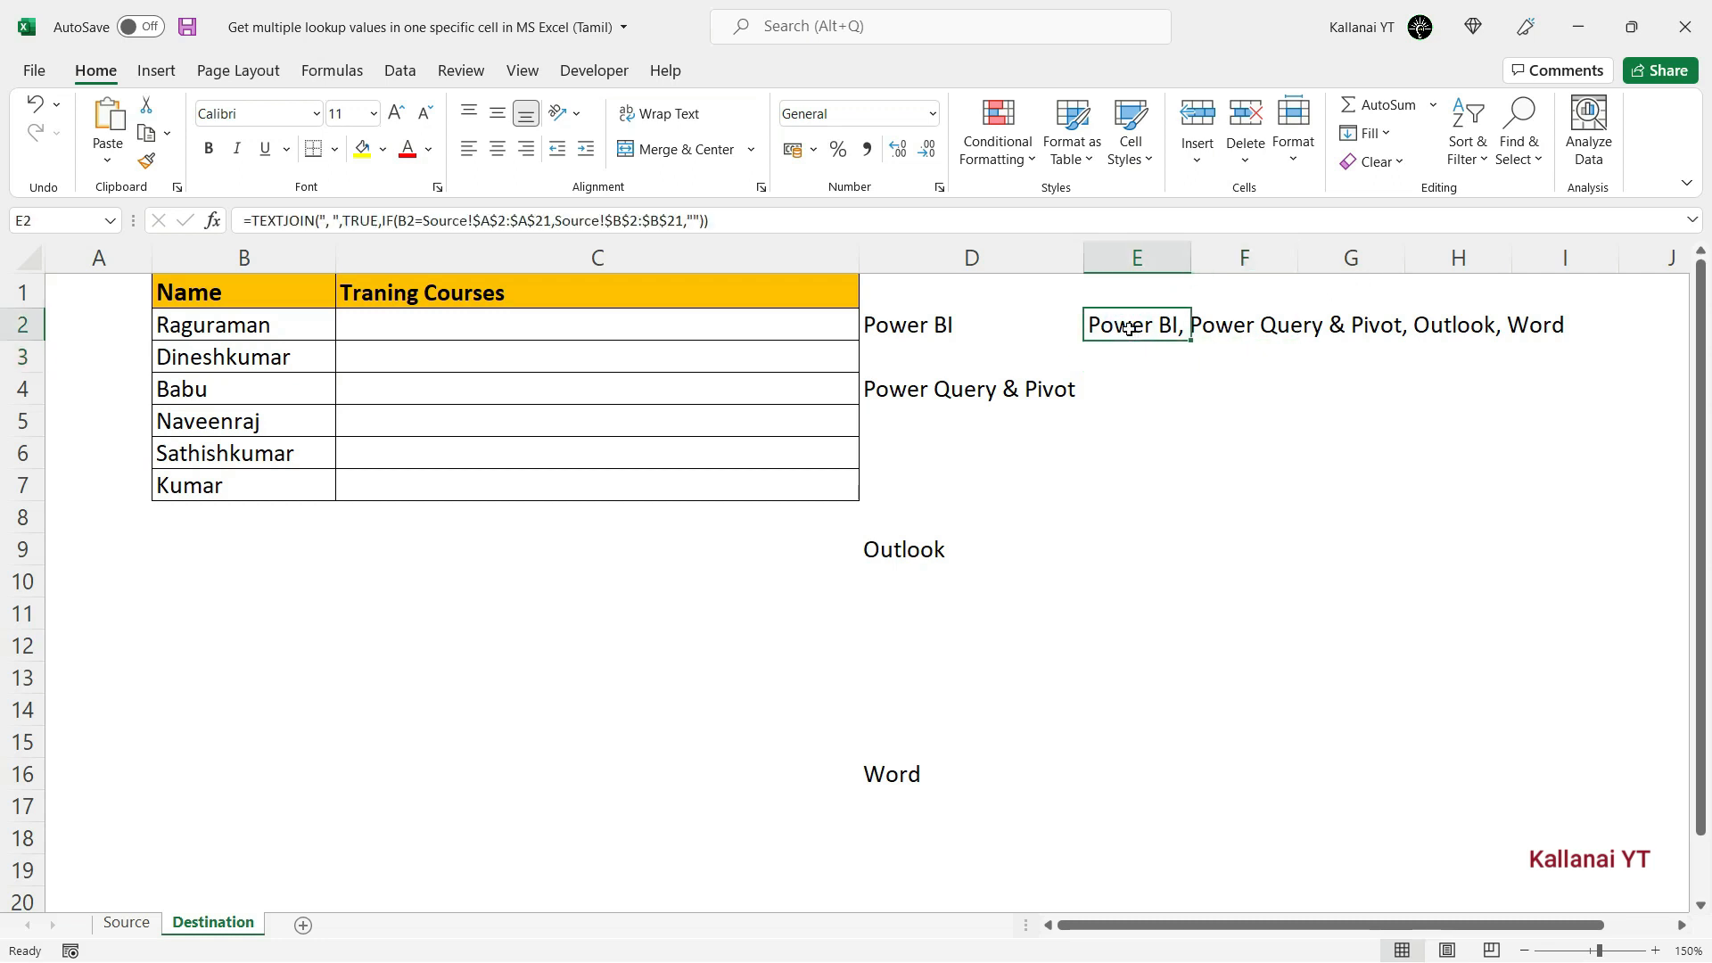
key(F2)
key(ctrl+shift+Home)
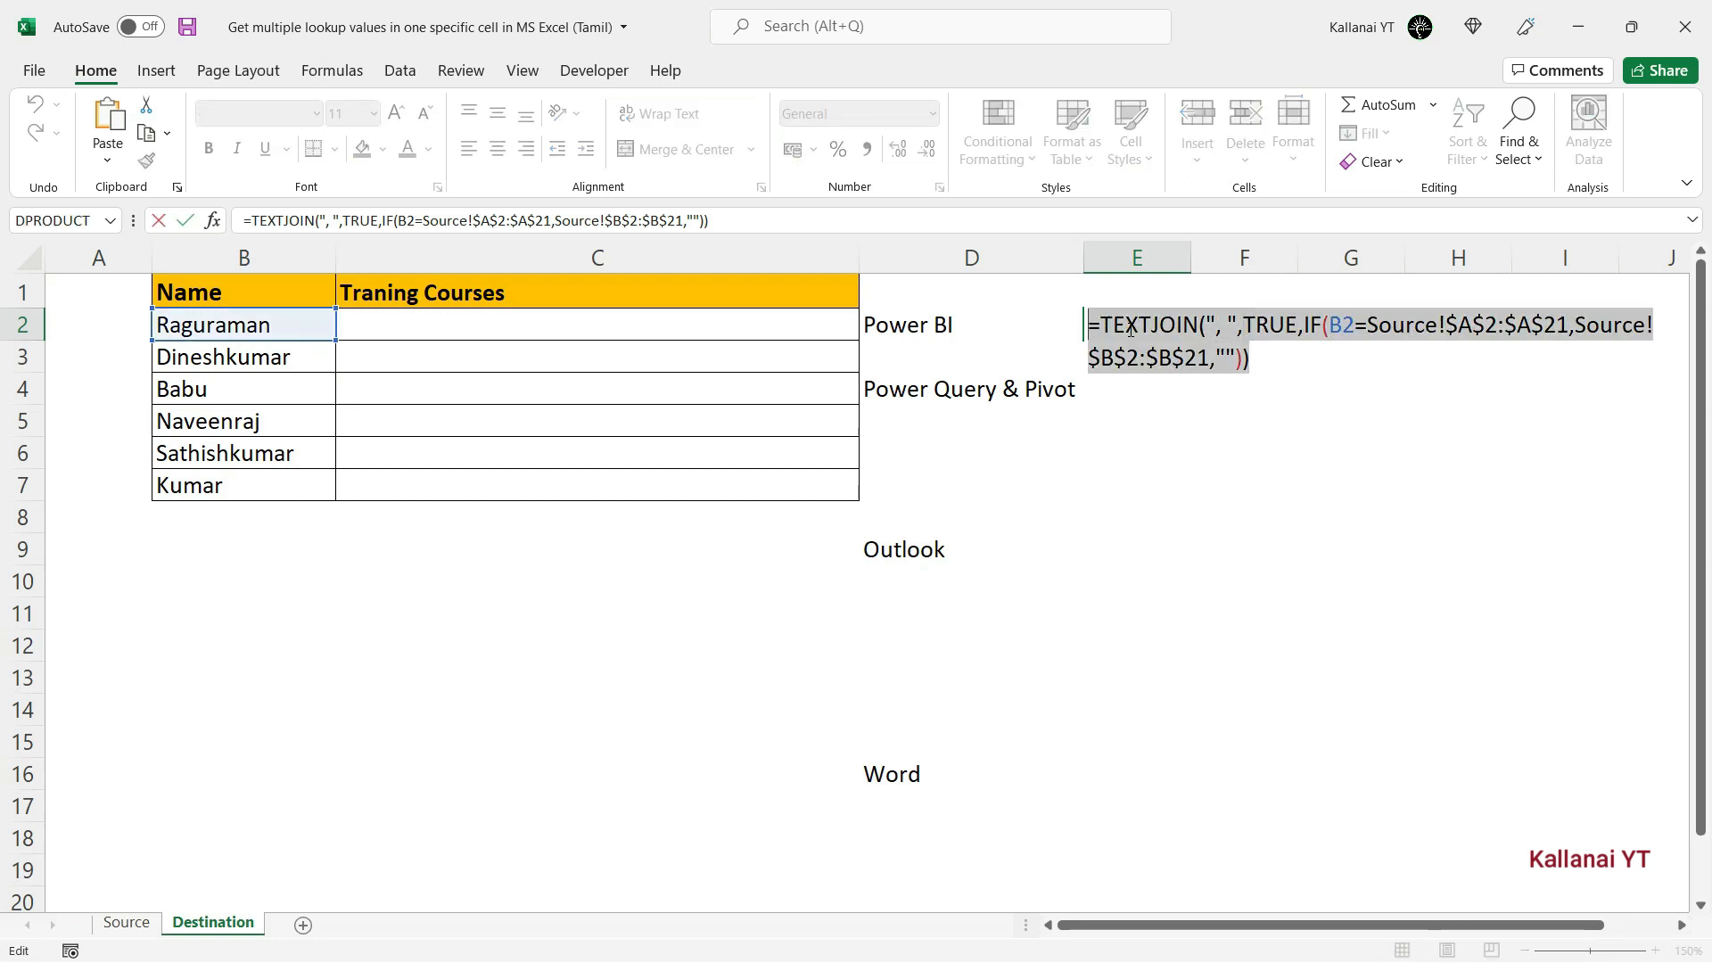
key(Escape)
key(ctrl+Left)
key(ctrl+Left)
key(ctrl+Left)
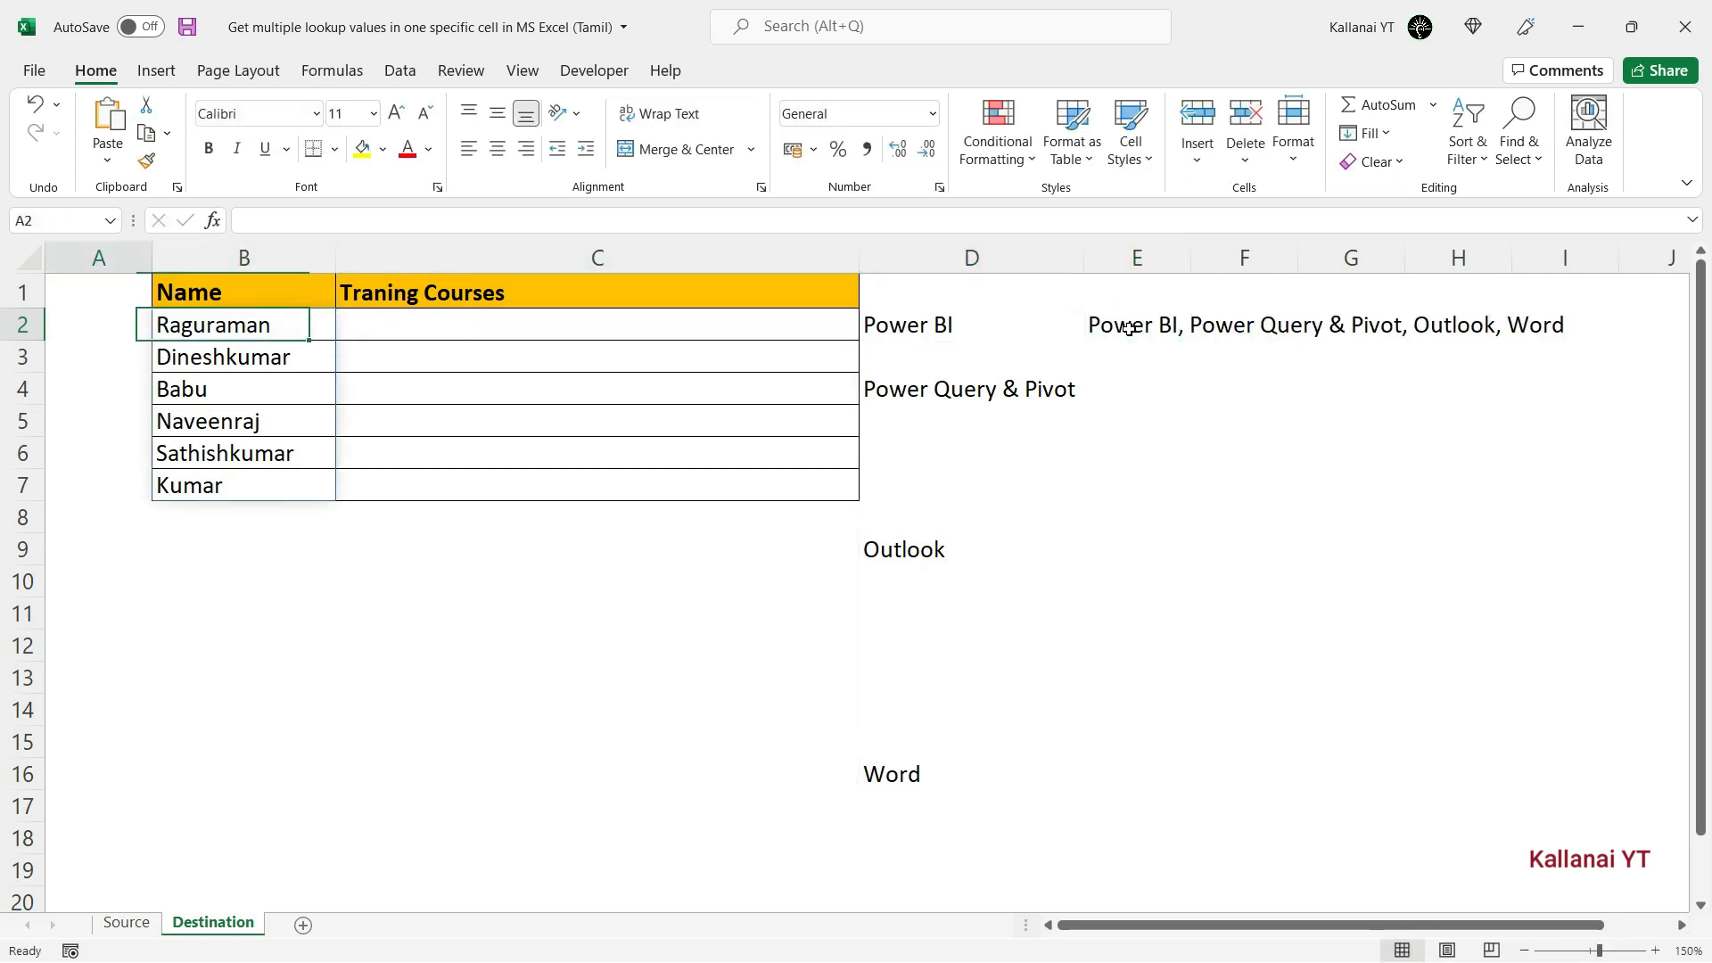
key(Right)
key(Right)
key(ctrl+v)
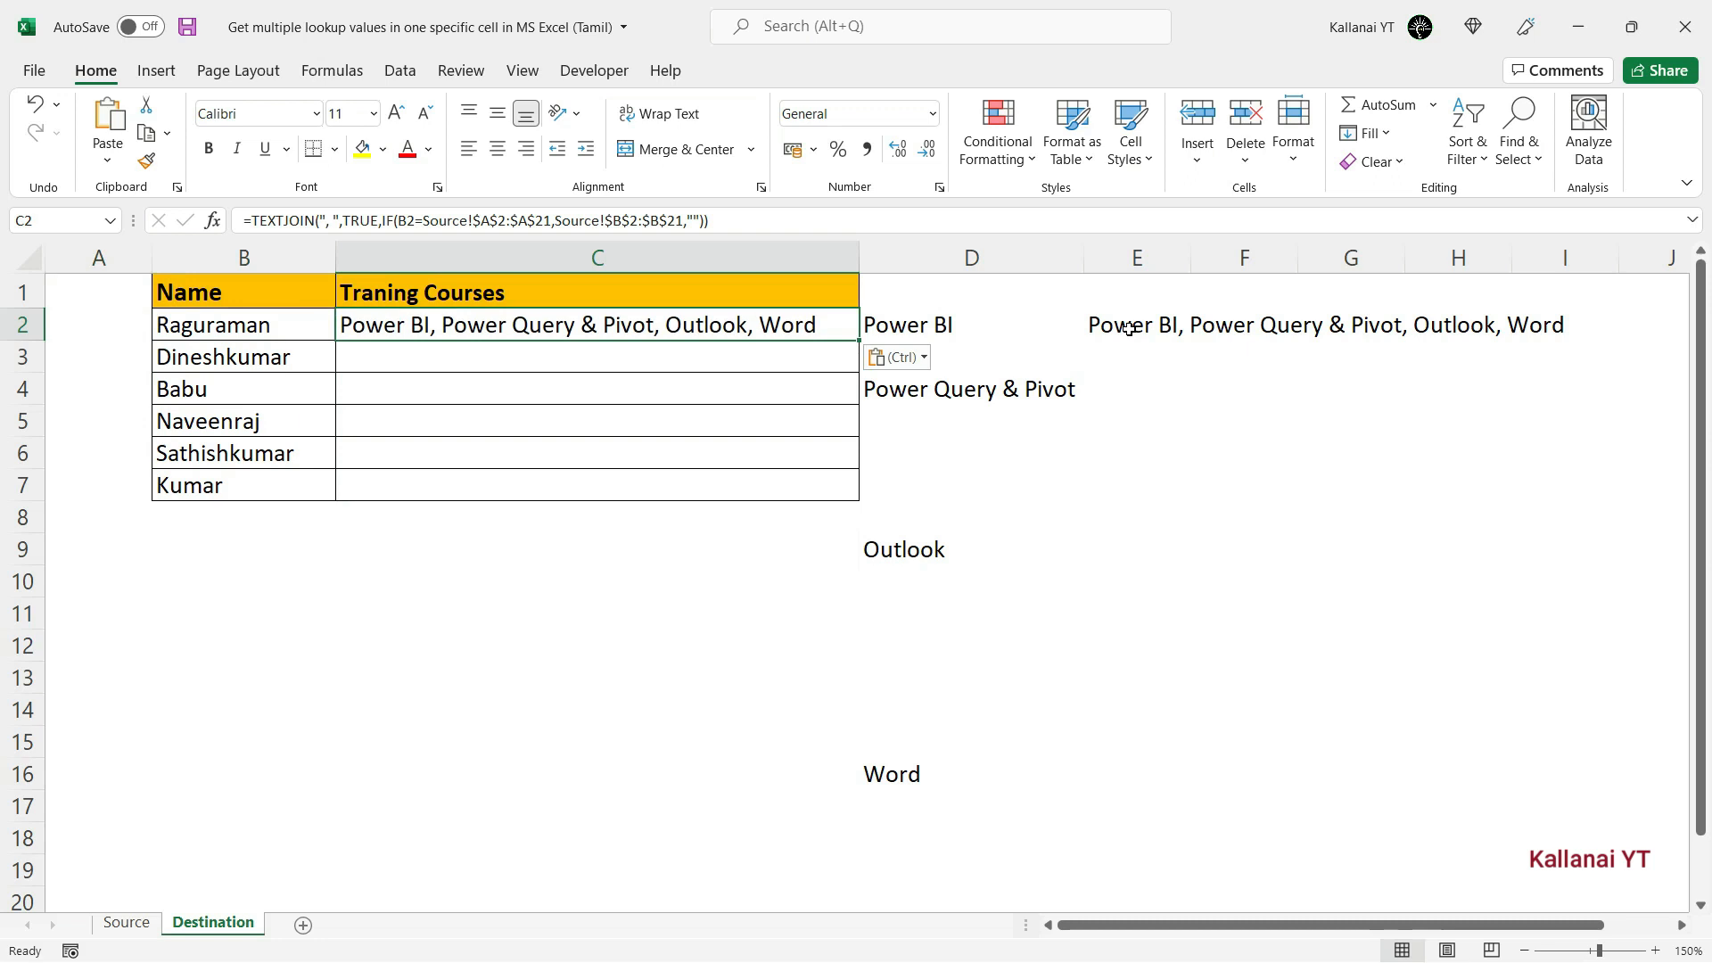
Step: Clear the helper formulas from cells D2 and E2
key(F2)
key(Escape)
key(Right)
key(shift+Right)
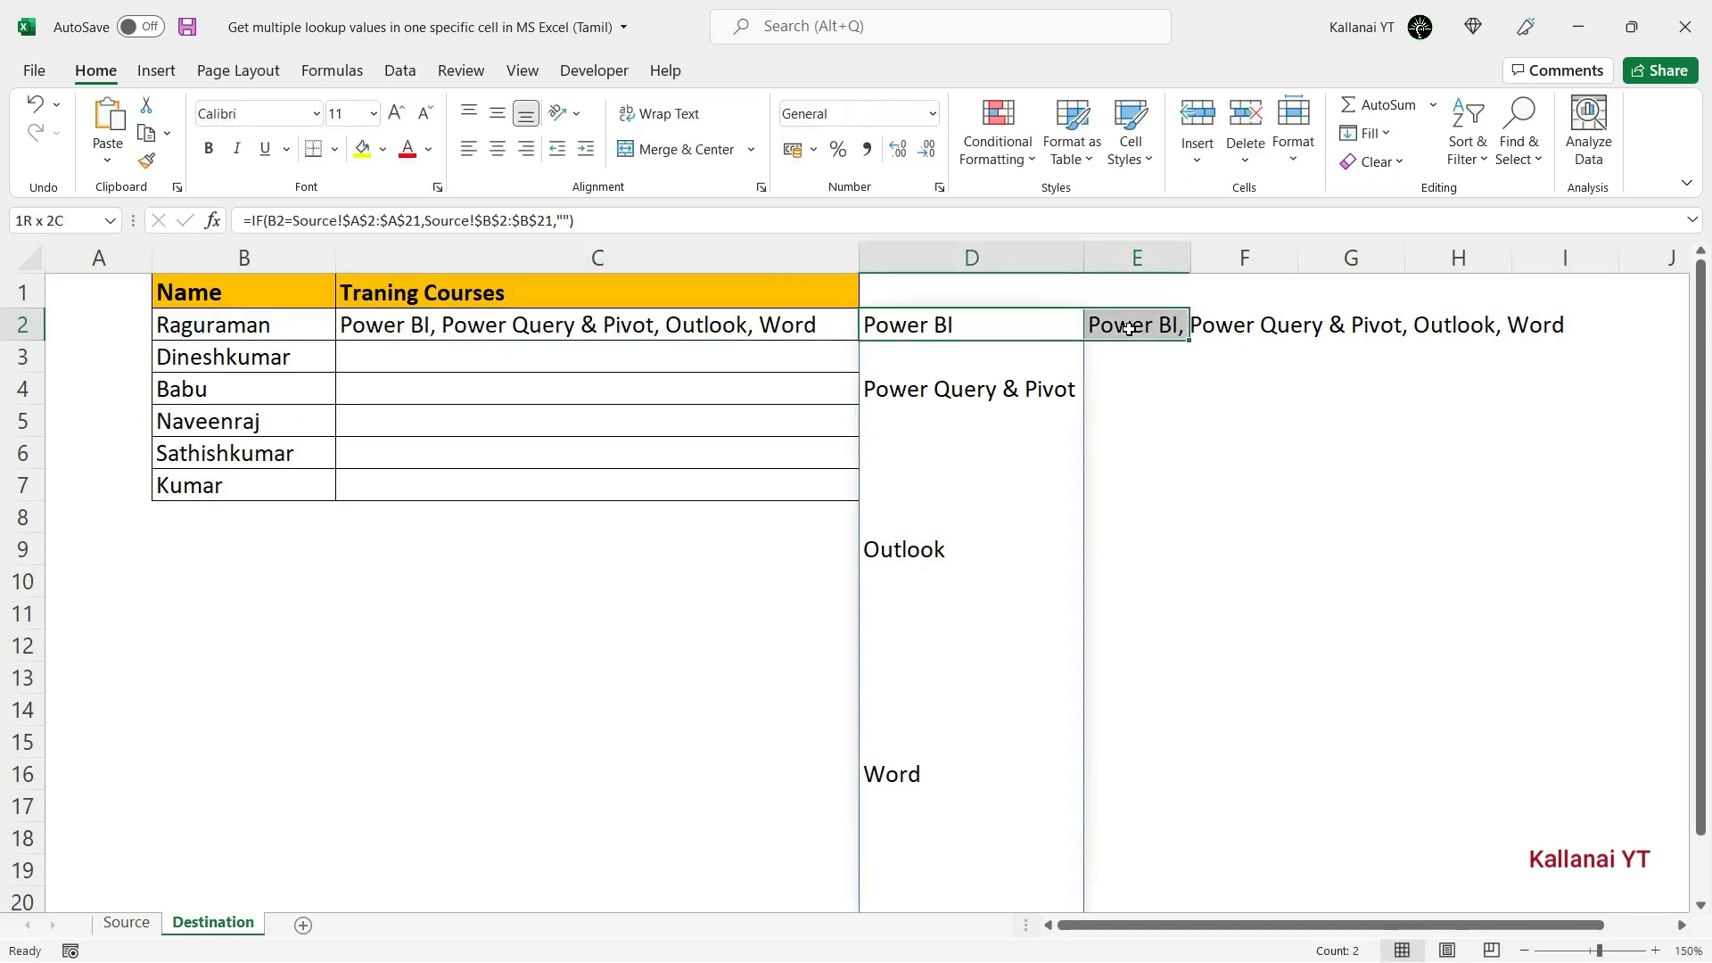
key(Delete)
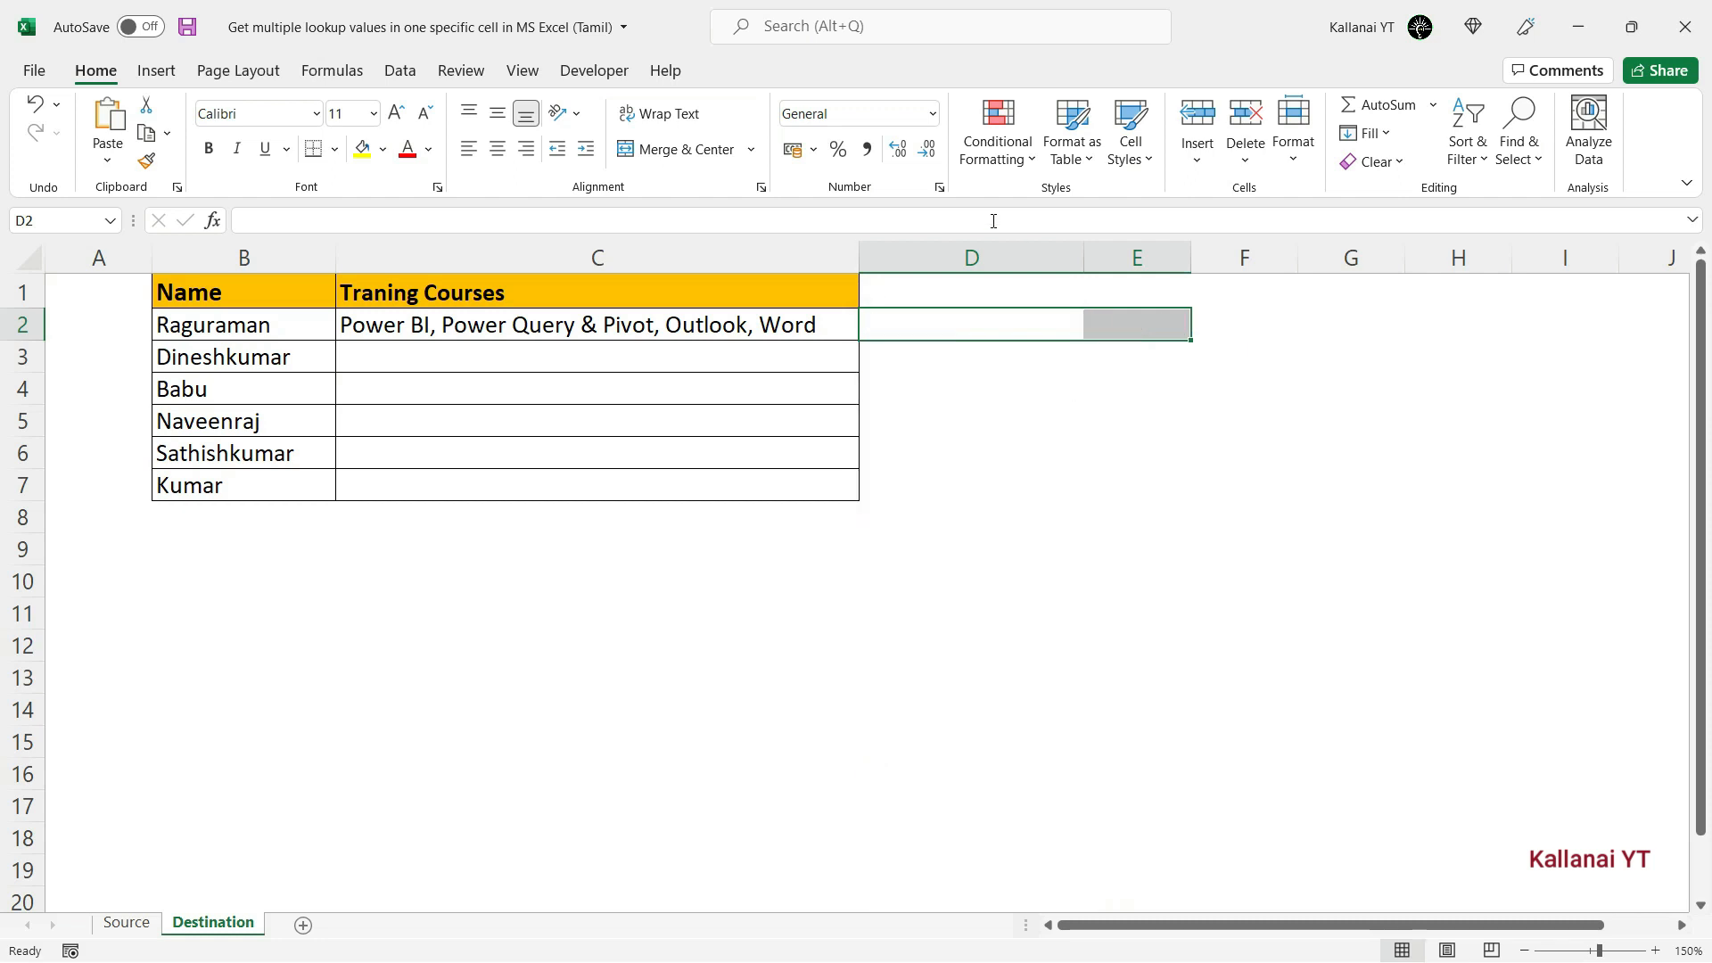
Step: Fill the C2 formula down through C7 and check the combined courses in C4, C3 and C2
click(758, 330)
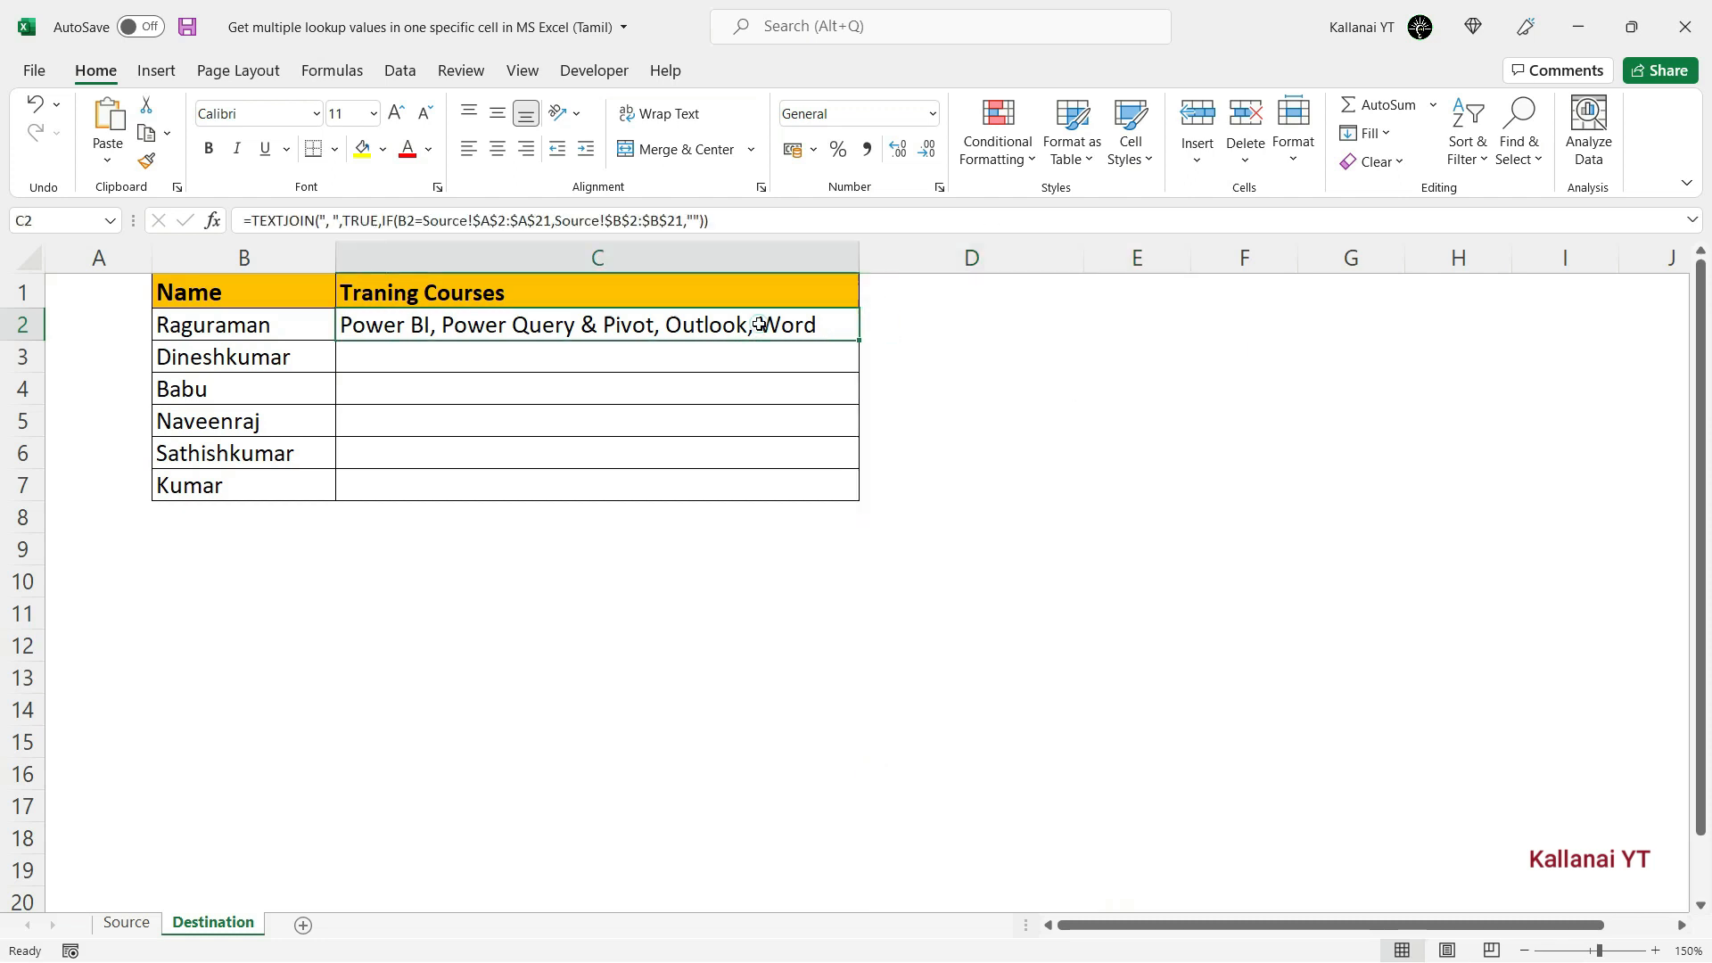
double_click(857, 340)
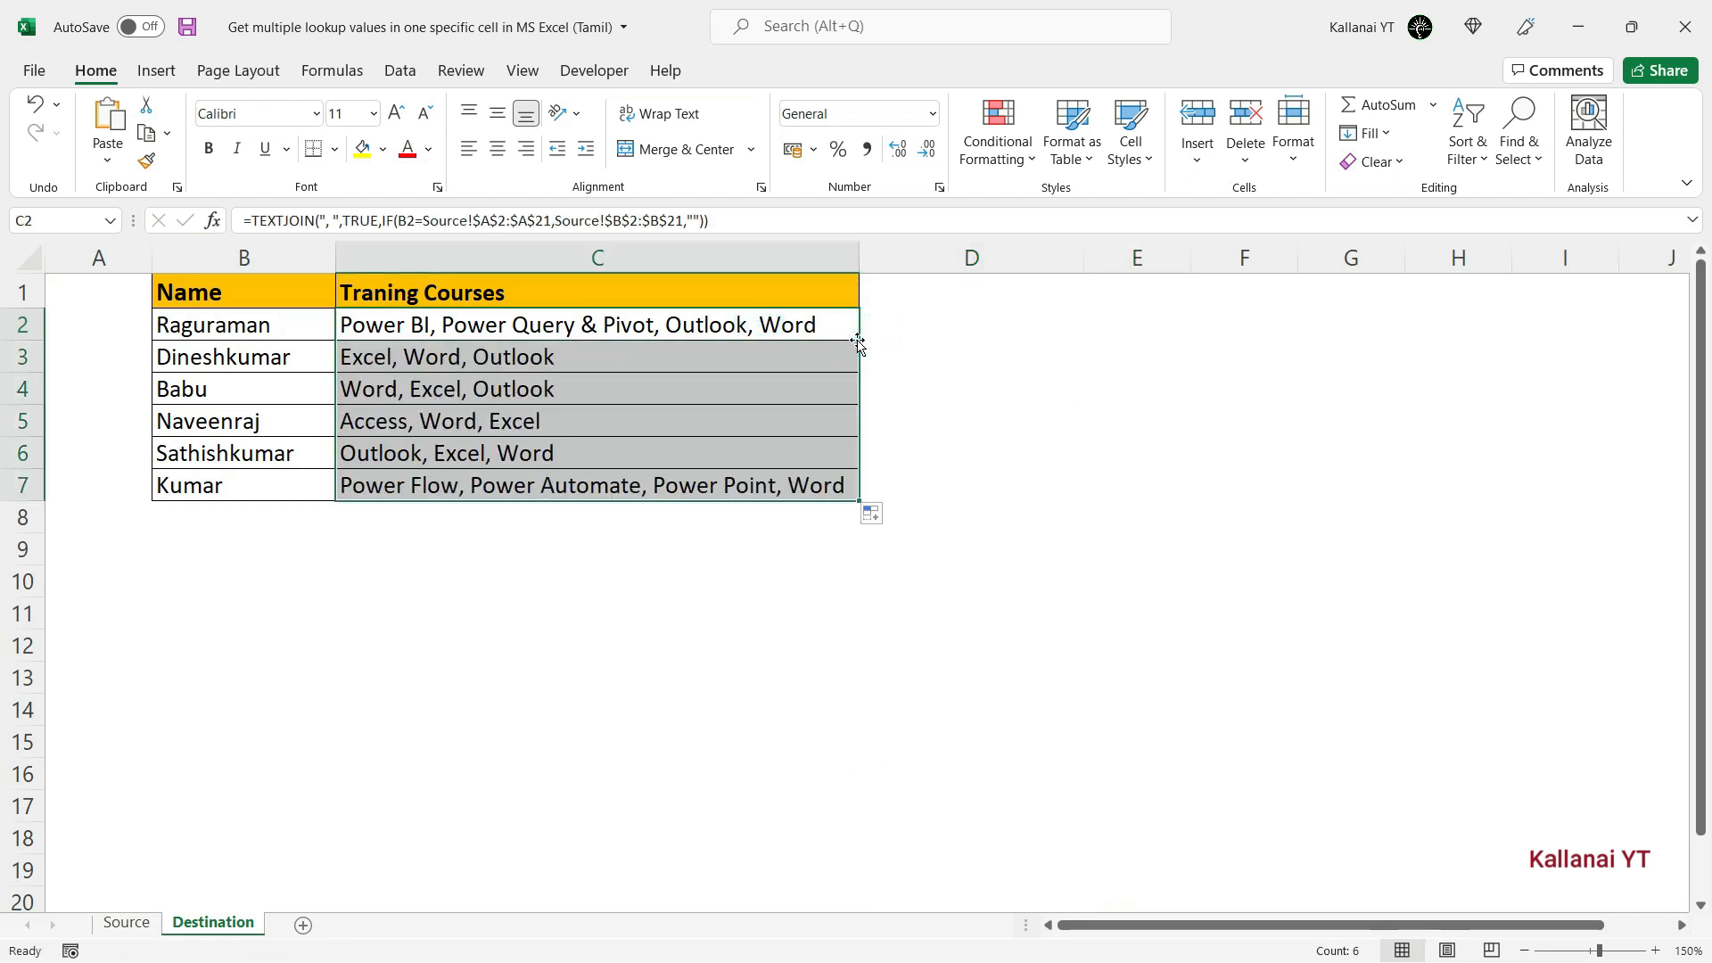
click(567, 393)
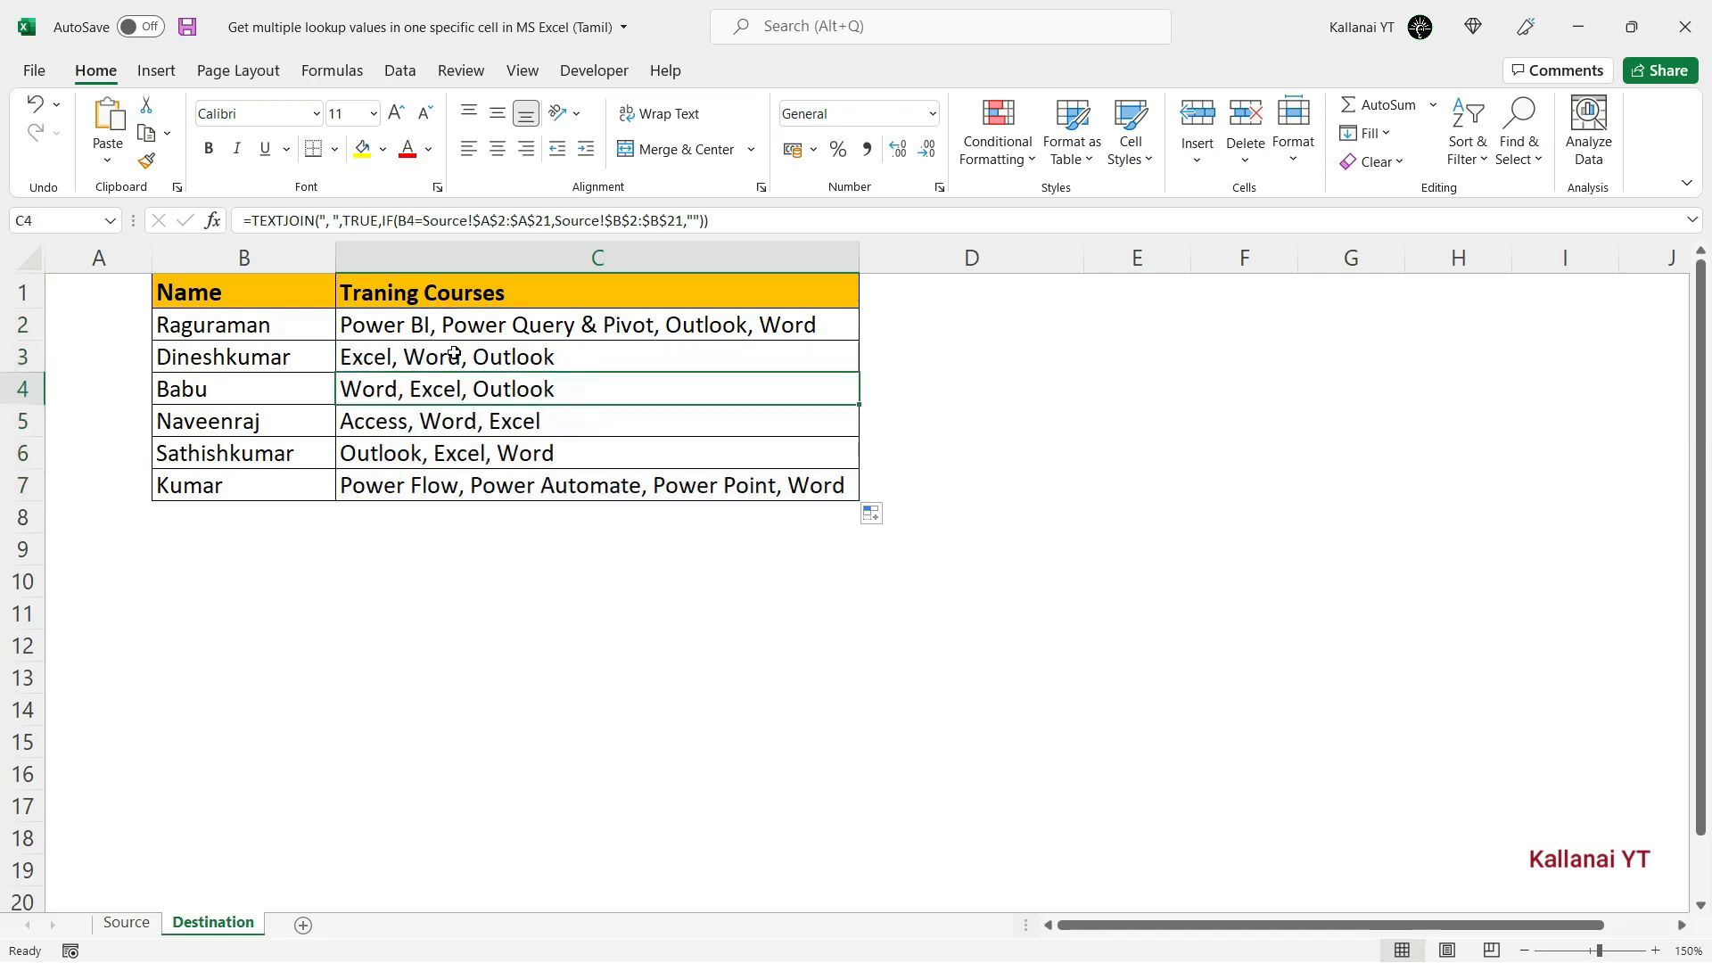
click(492, 359)
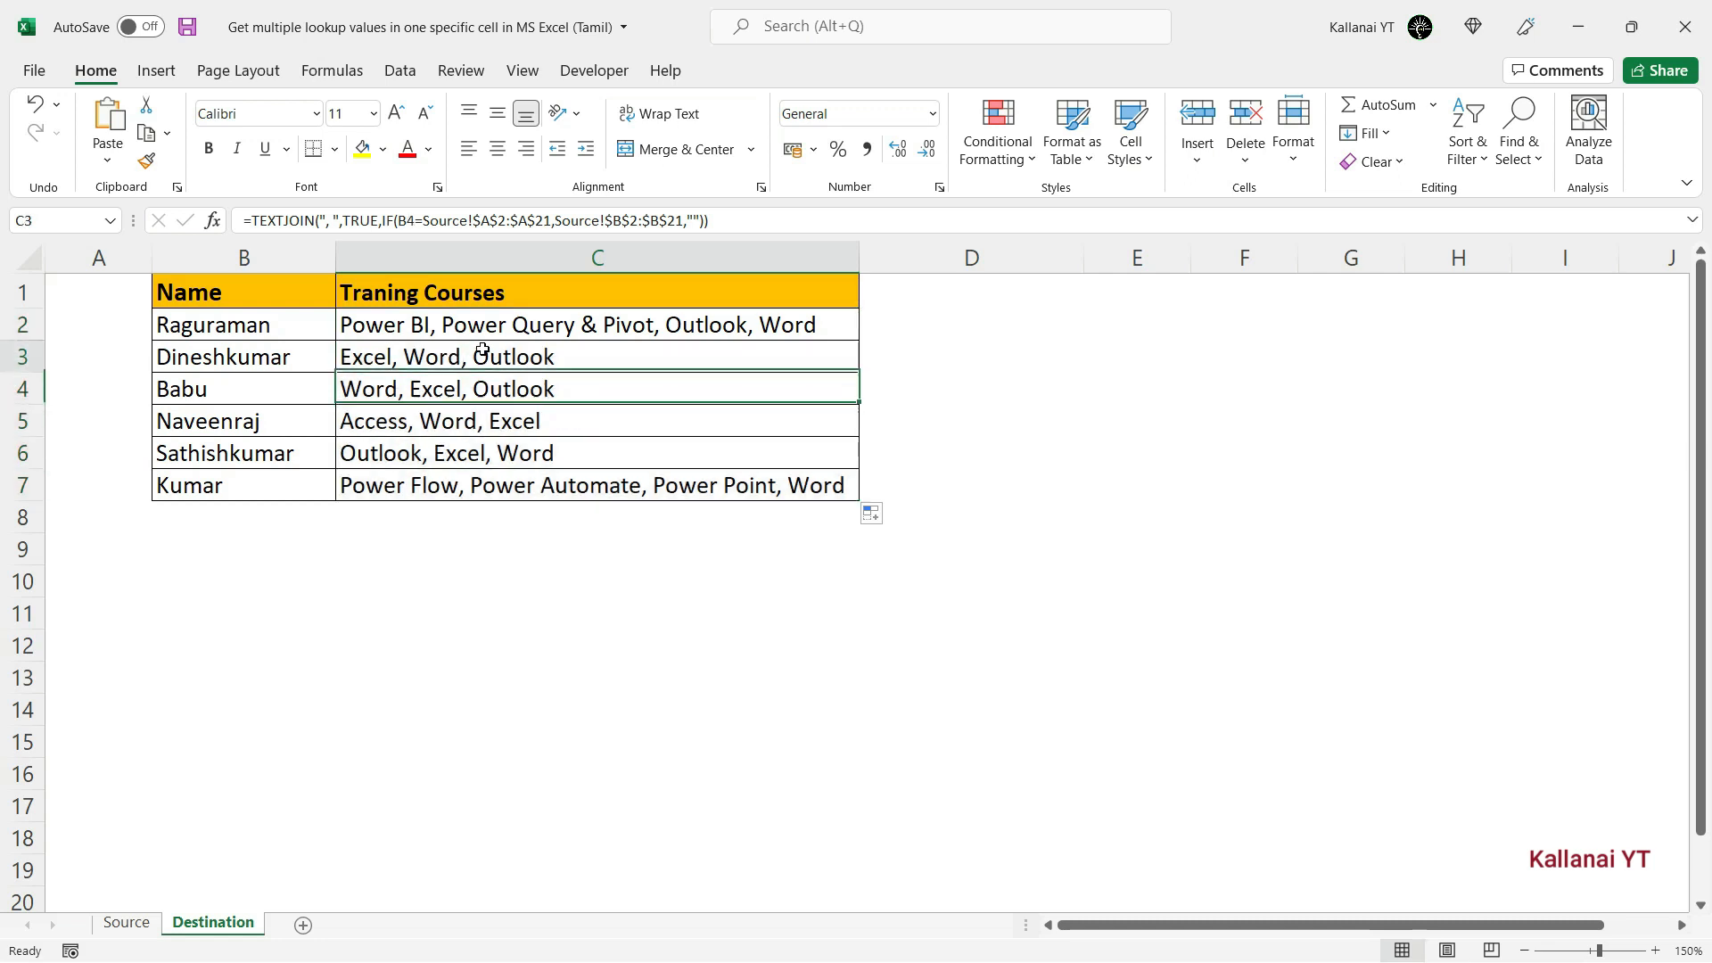
click(459, 331)
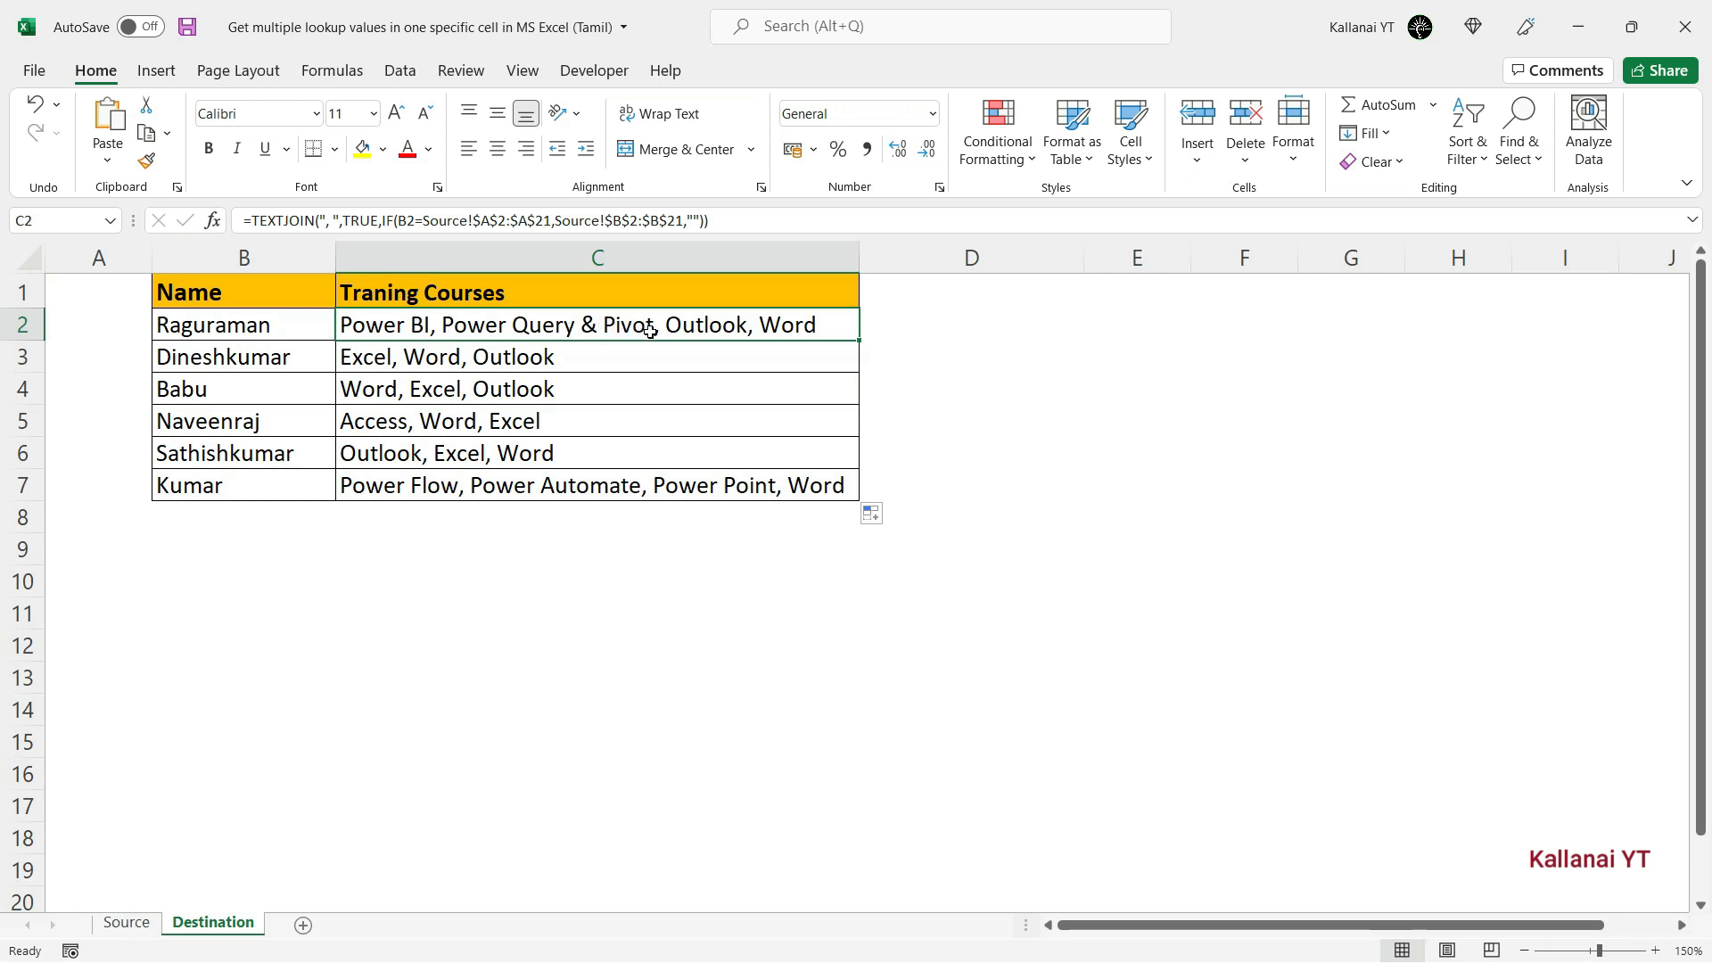
Step: Turn on filtering for the header row of the Source sheet
click(129, 922)
click(136, 260)
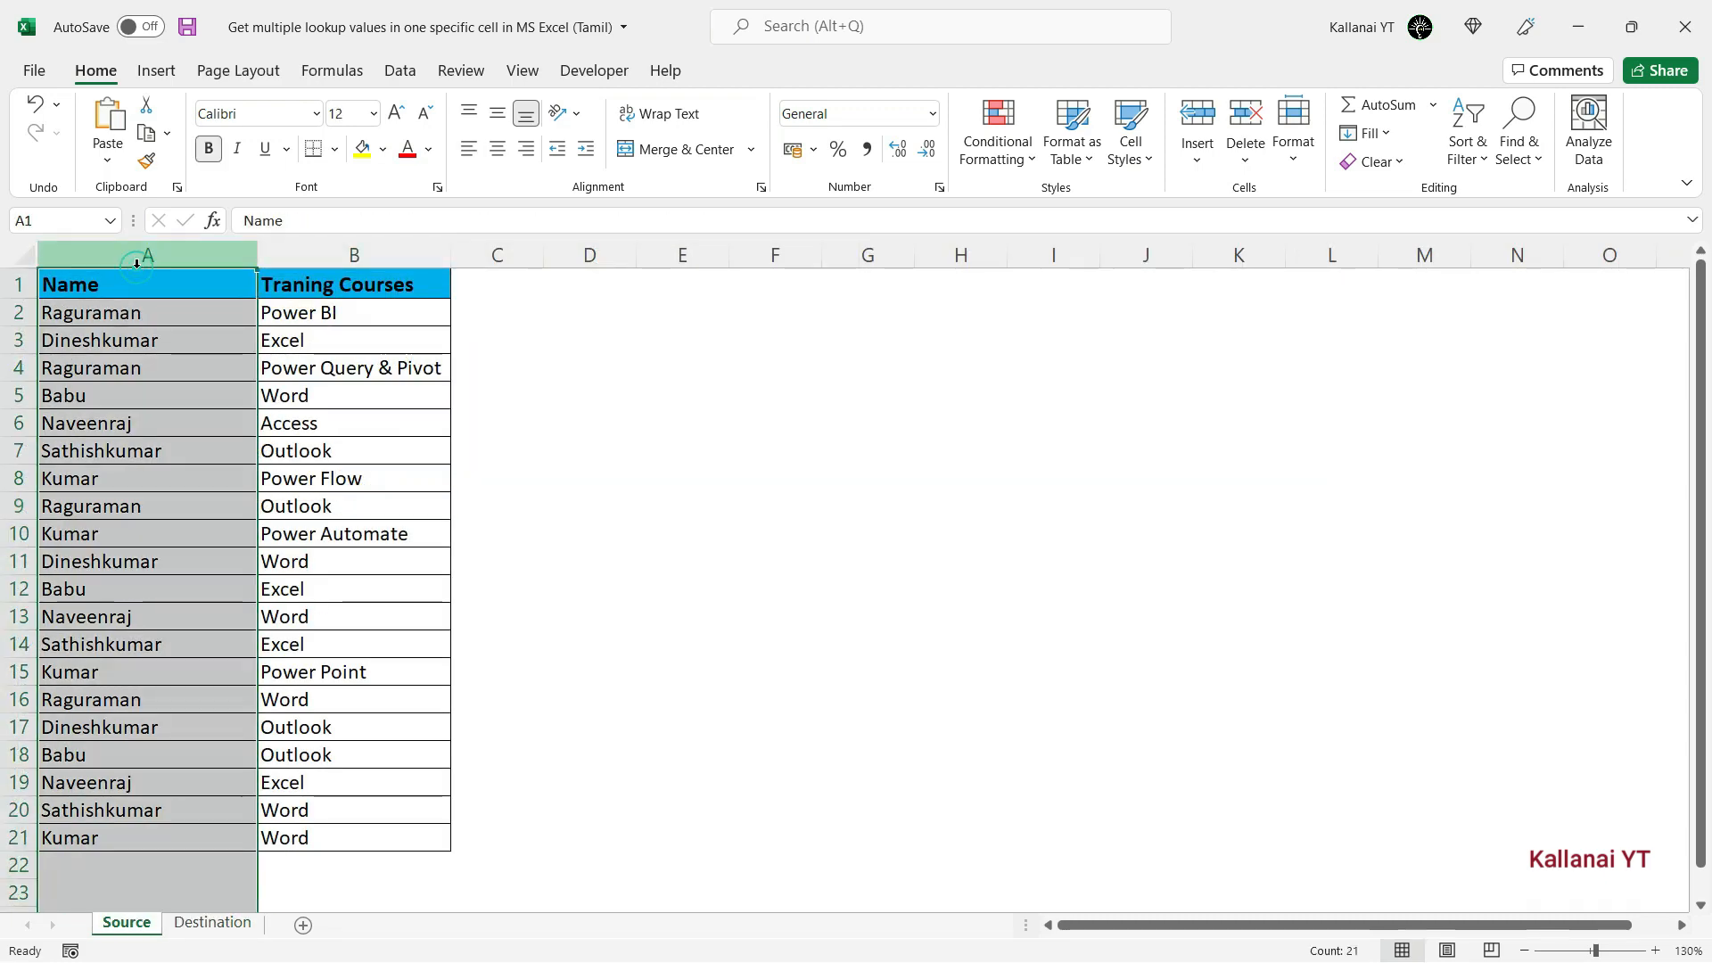
click(135, 283)
key(alt+a)
key(t)
Step: Filter the Name column to only the person in A2 and review that person's training courses
key(alt+Down)
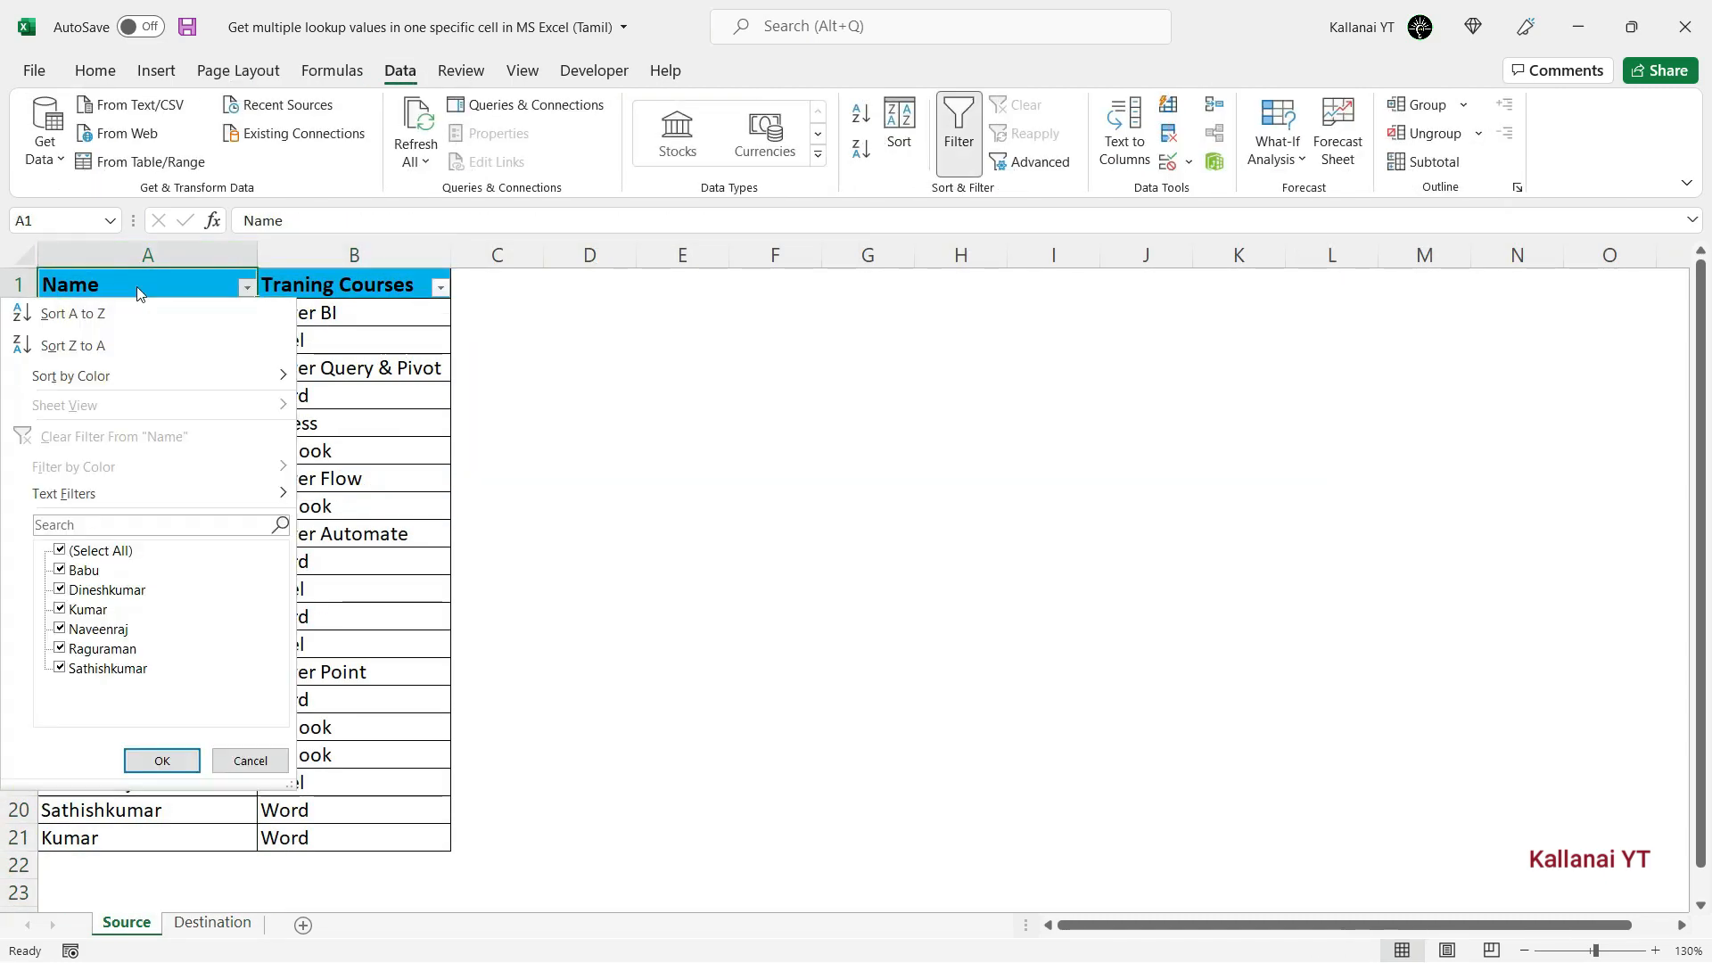
key(Down)
key(Down)
key(space)
key(Down)
key(Down)
key(Down)
key(Down)
key(Down)
key(space)
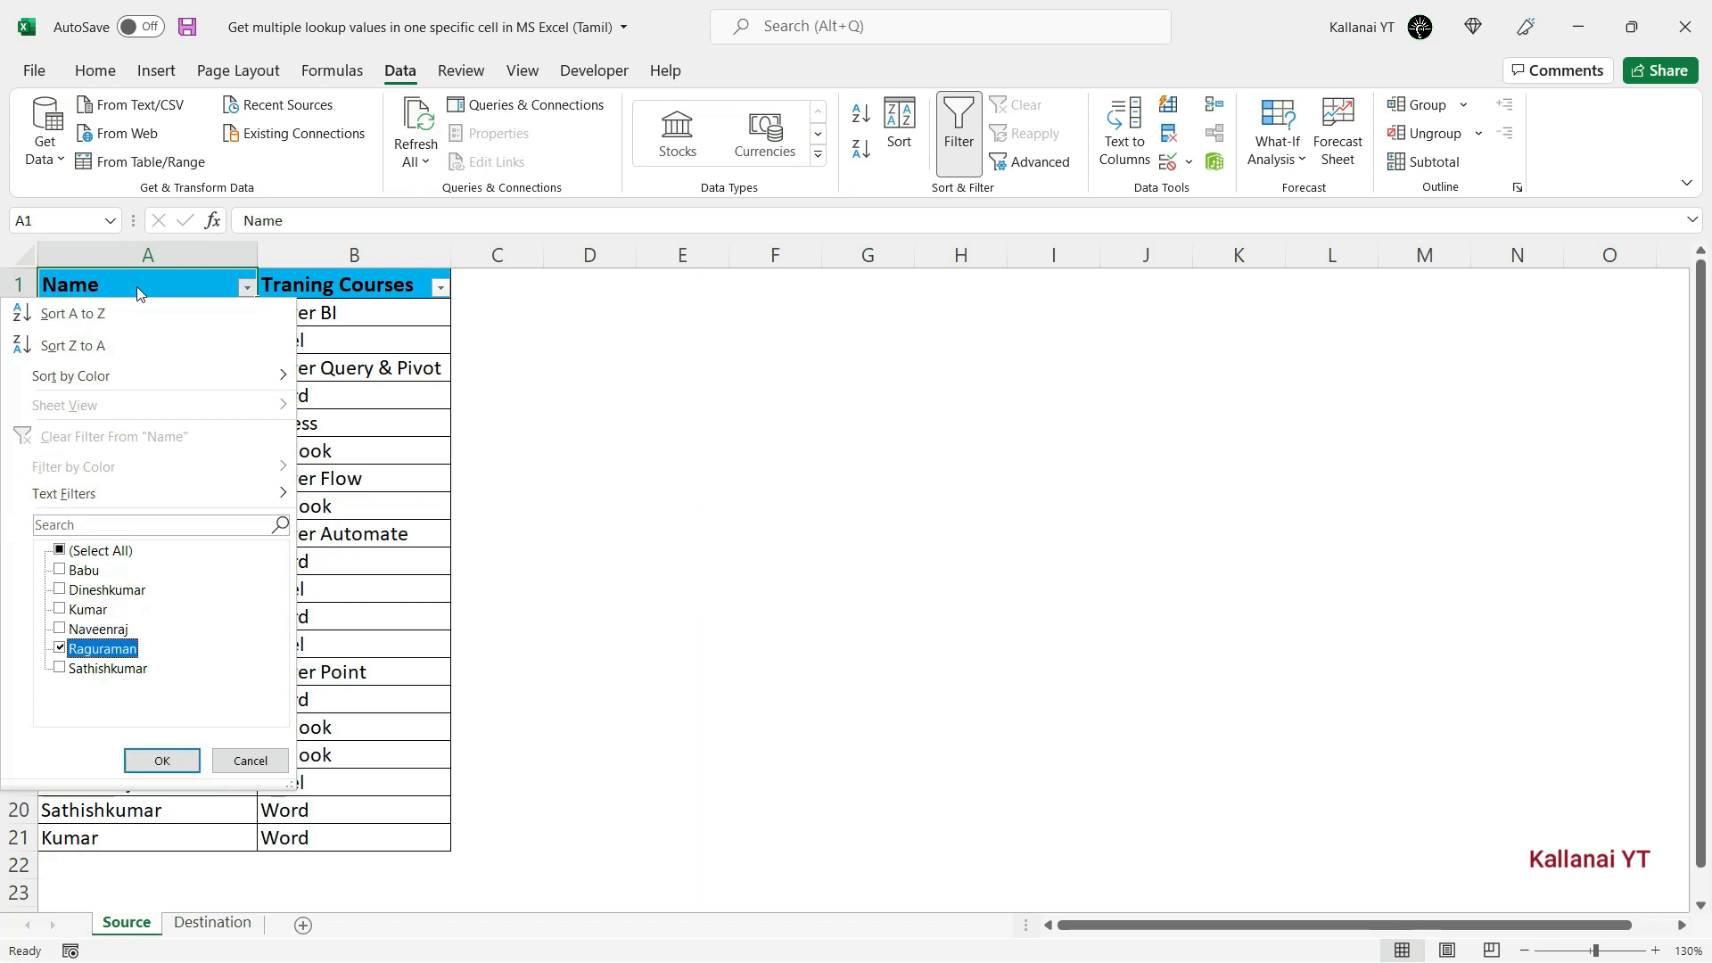
key(Return)
key(Right)
key(Down)
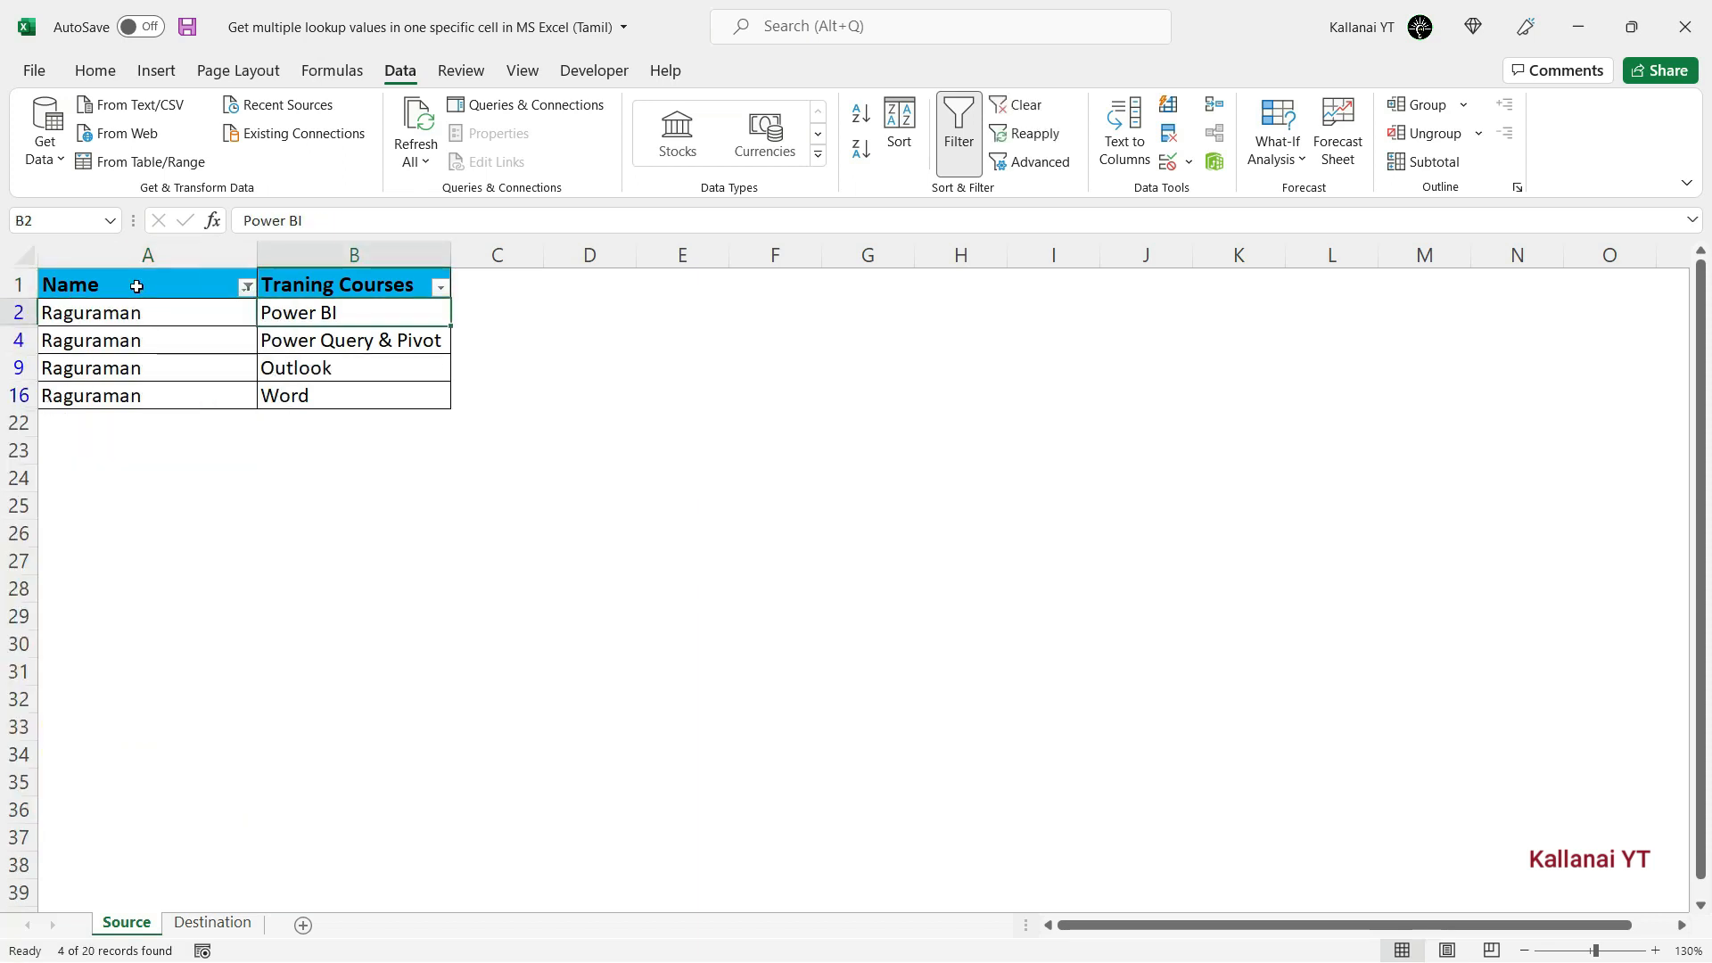
key(Down)
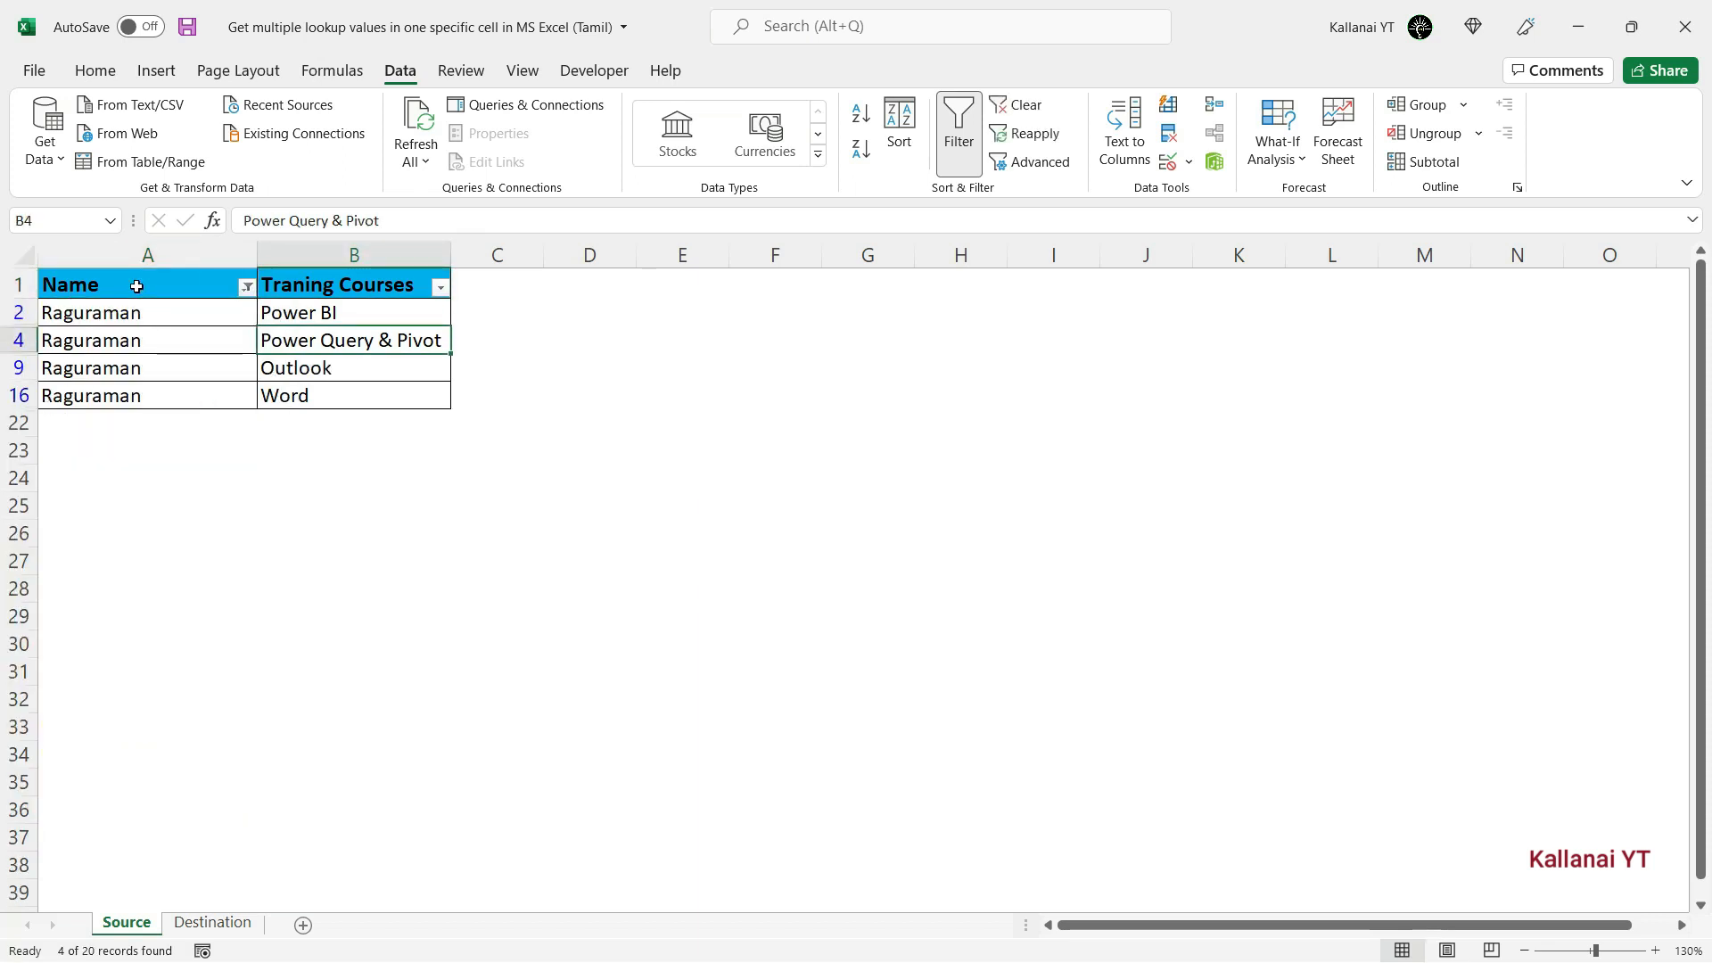
key(Down)
key(Left)
key(ctrl+Up)
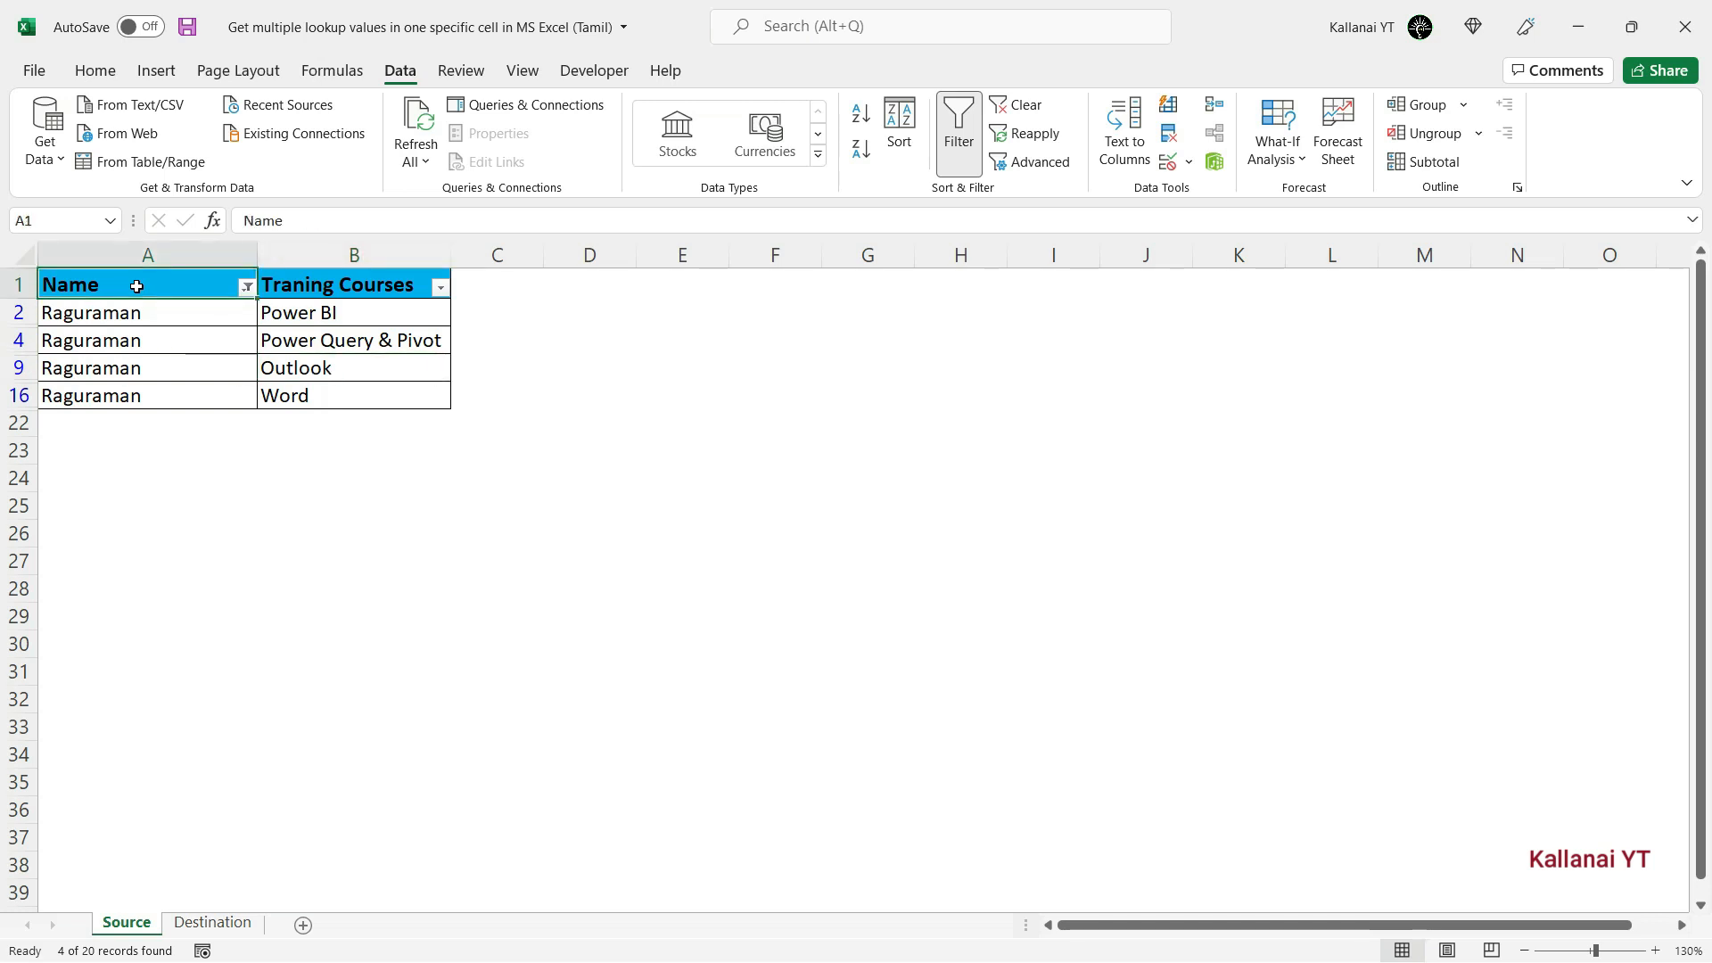
Step: Switch the Name filter to show only the person listed in A21
key(alt+Down)
key(Down)
key(Down)
key(Down)
key(Down)
key(Down)
key(Down)
key(Down)
key(Down)
key(Down)
key(Down)
key(Down)
key(Down)
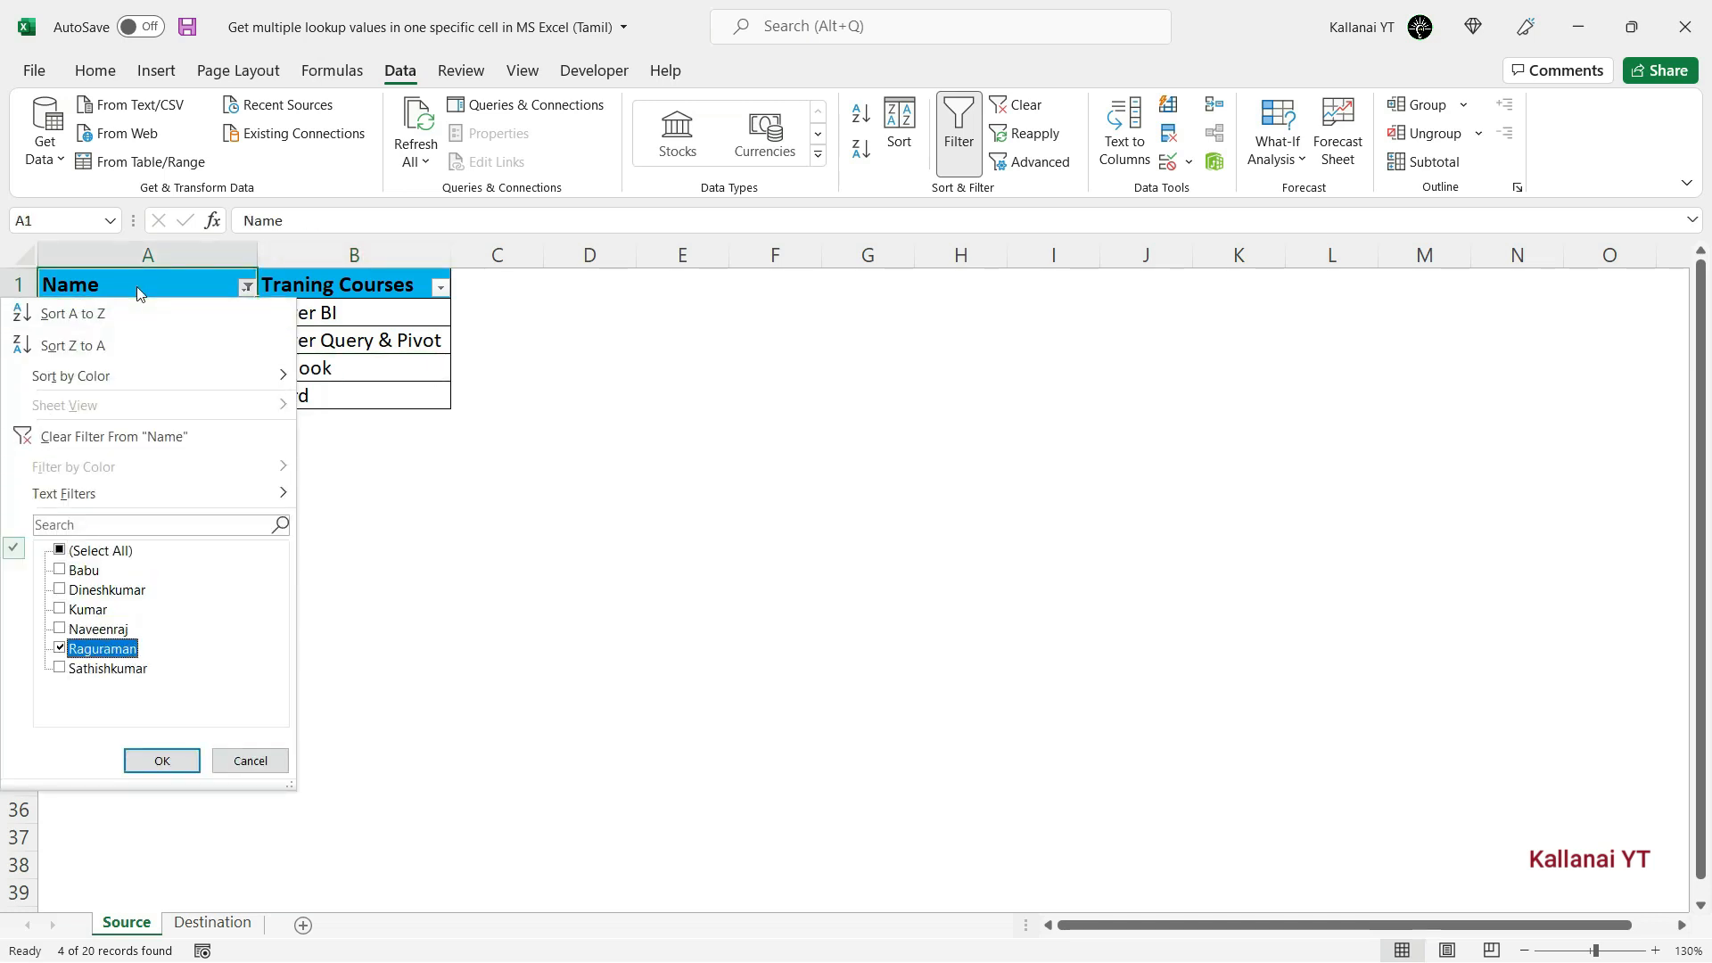
key(space)
key(Up)
key(Up)
key(space)
key(Return)
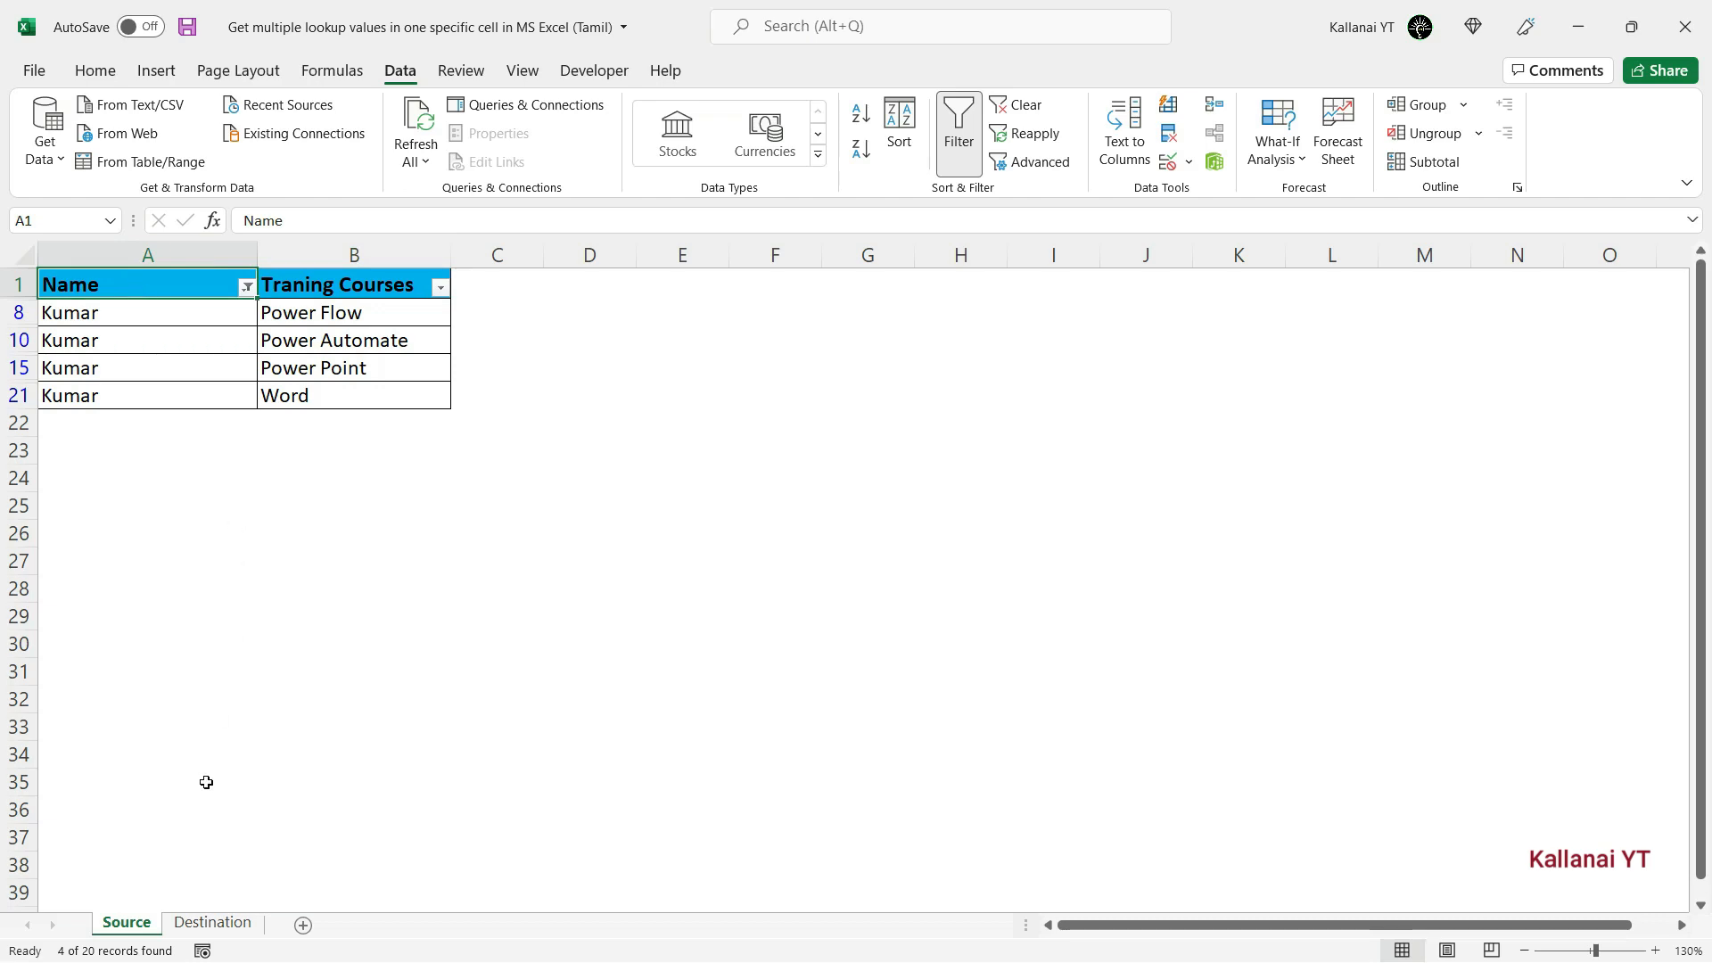
Step: Check the combined training courses in C7, C6 and C2 on the Destination sheet
click(213, 923)
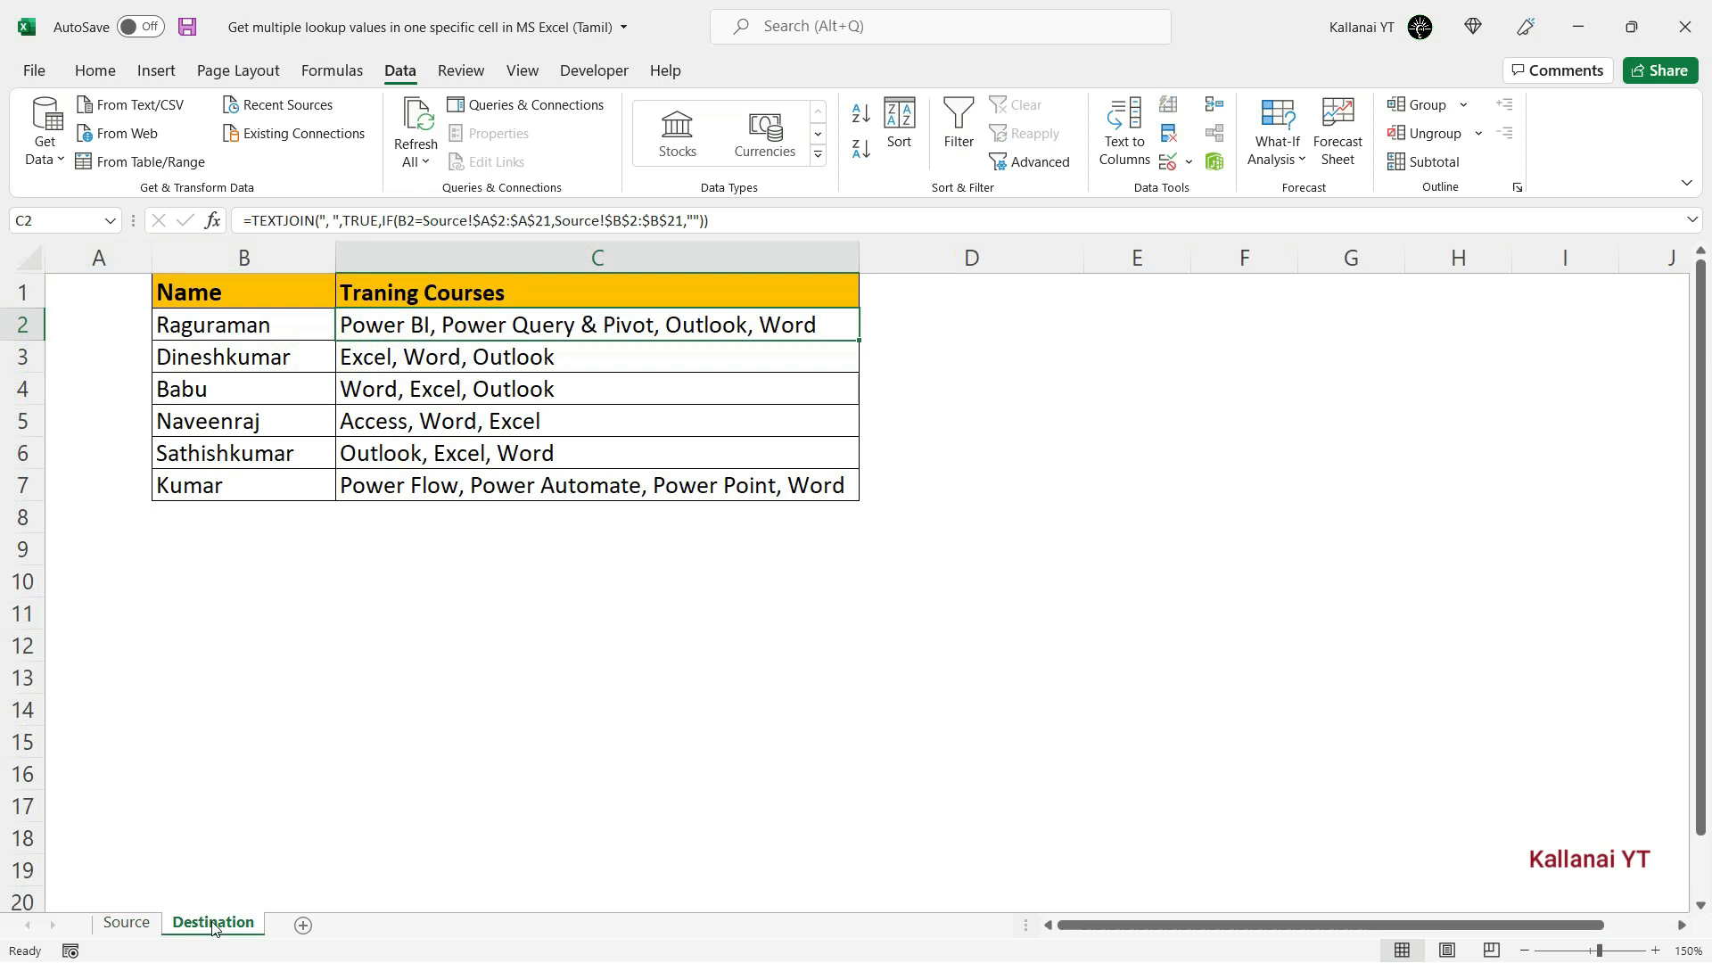
click(406, 490)
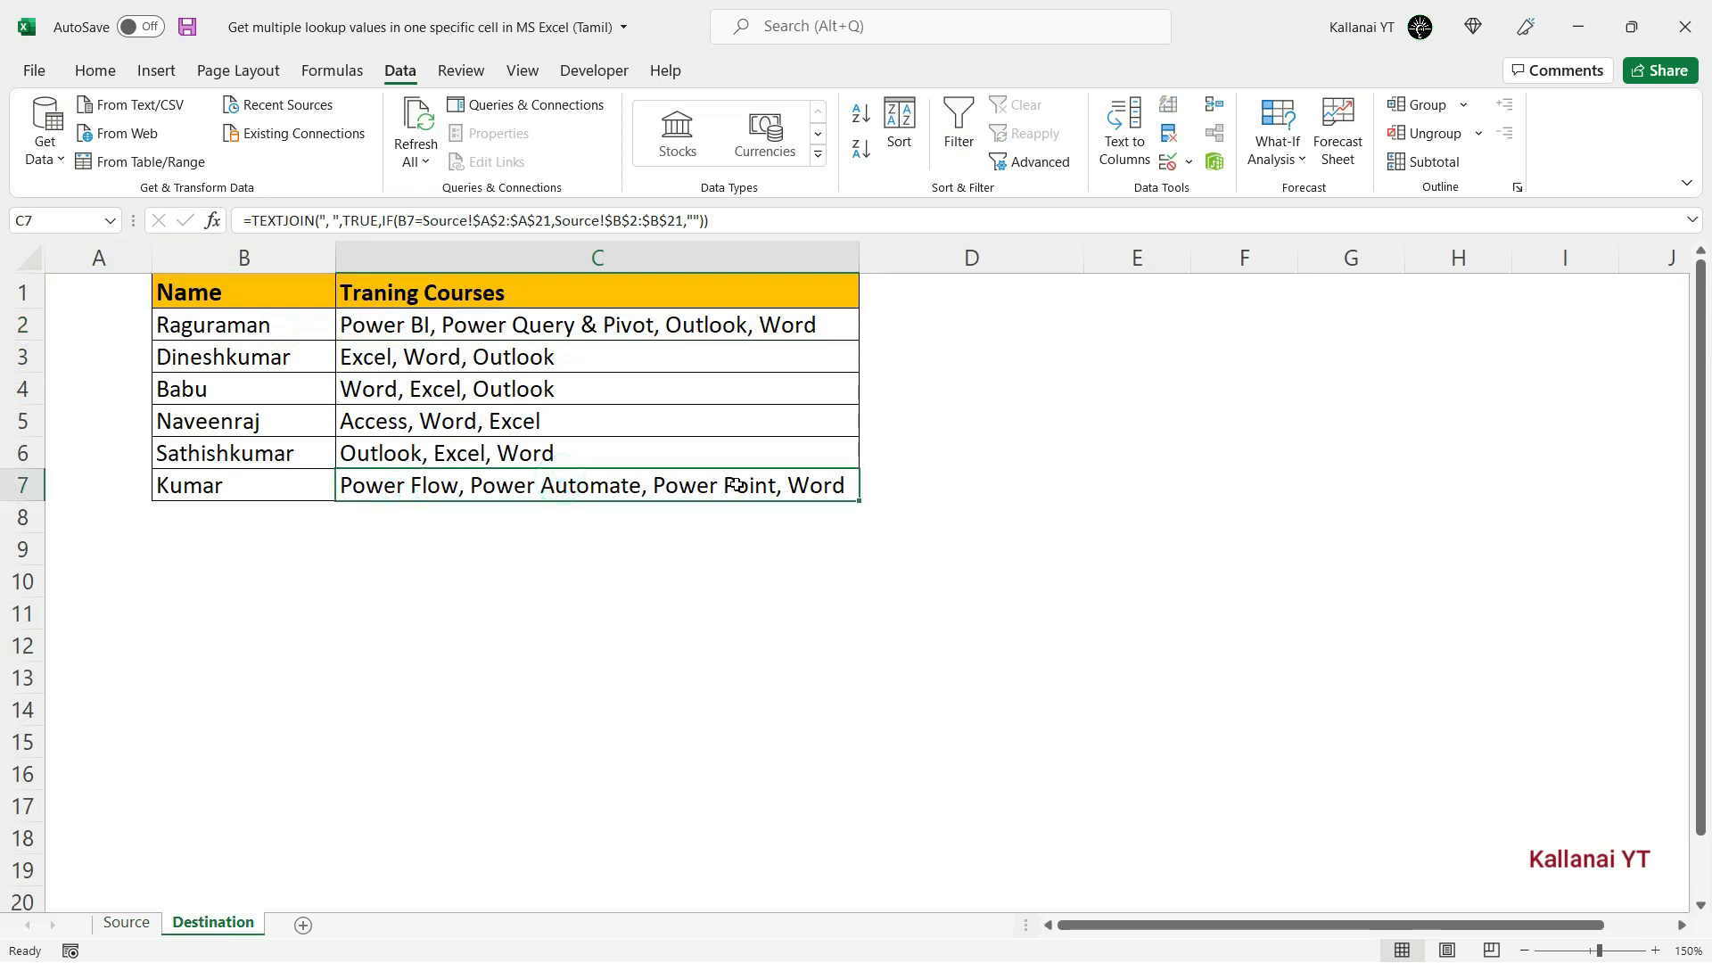
click(534, 441)
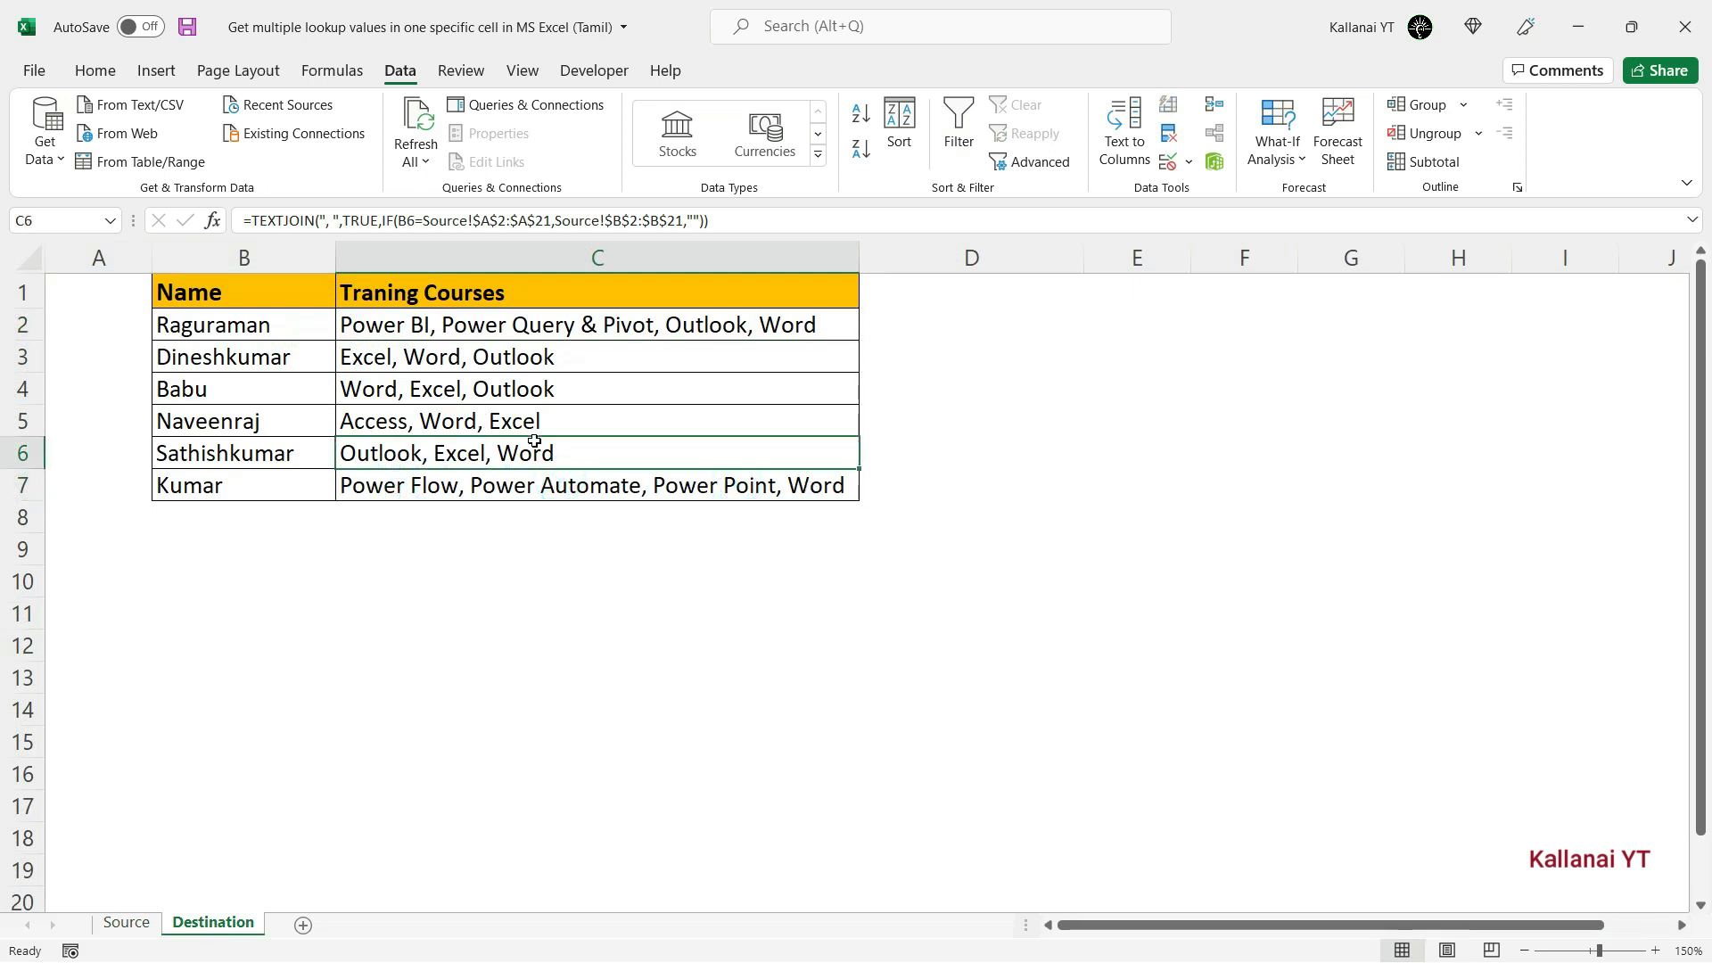
click(470, 324)
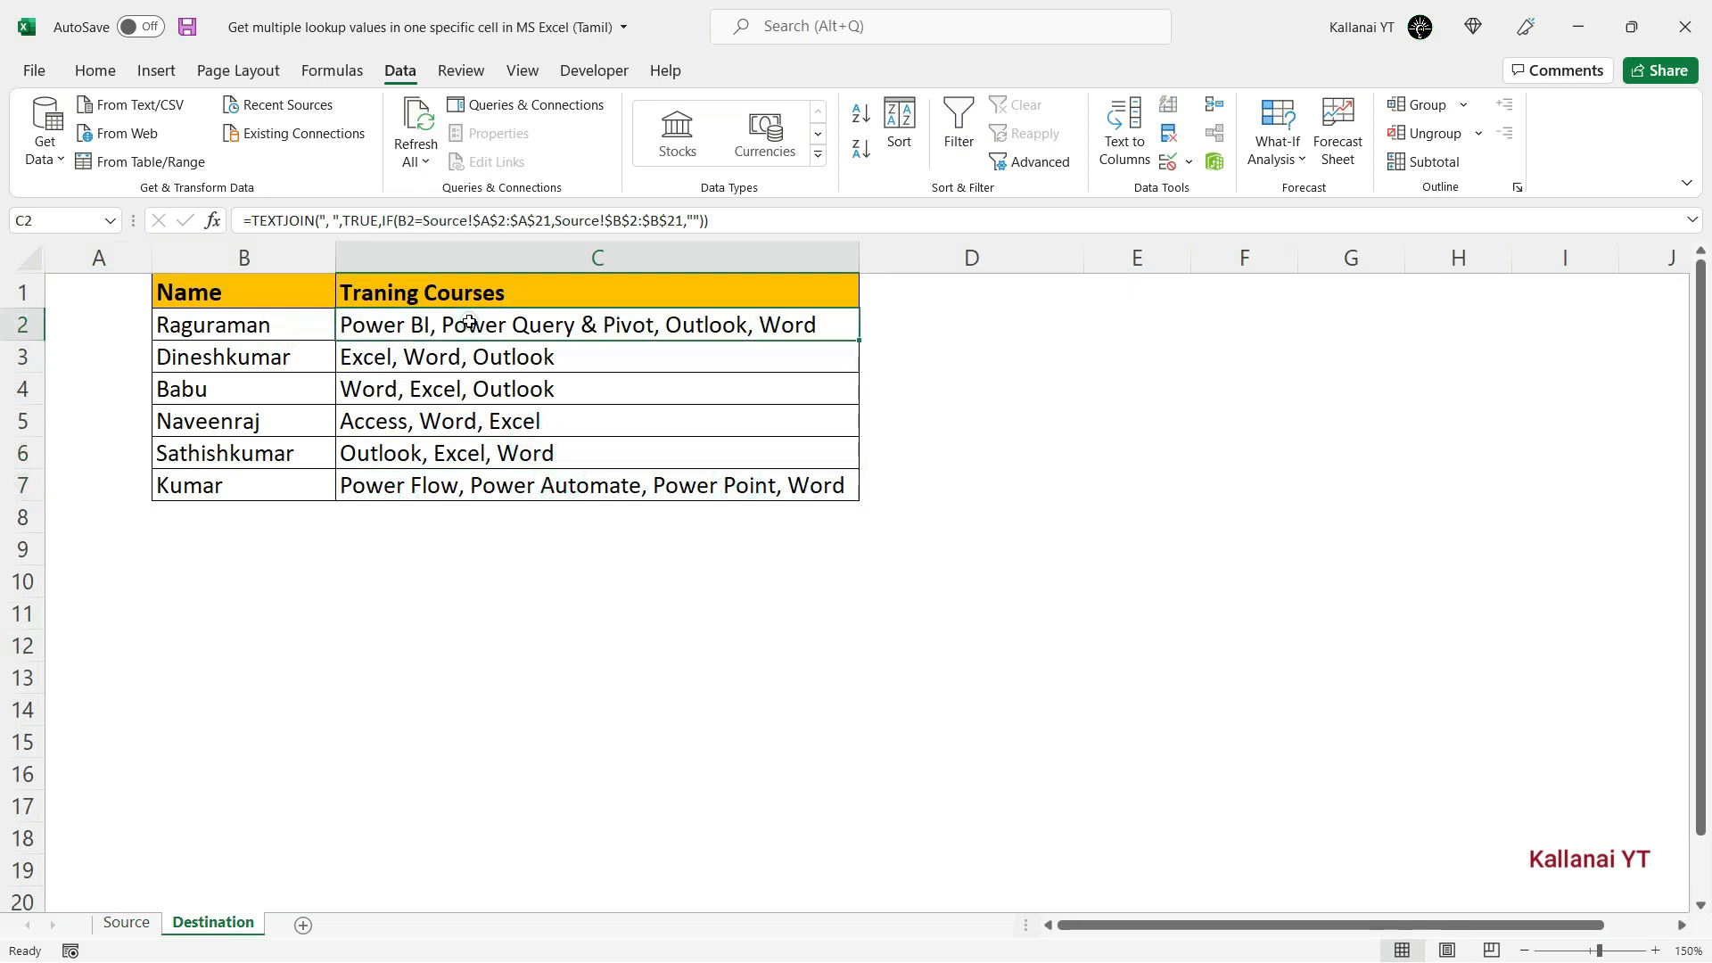
Step: Remove the filter from the Source sheet so all rows show, and select the Name header
click(129, 923)
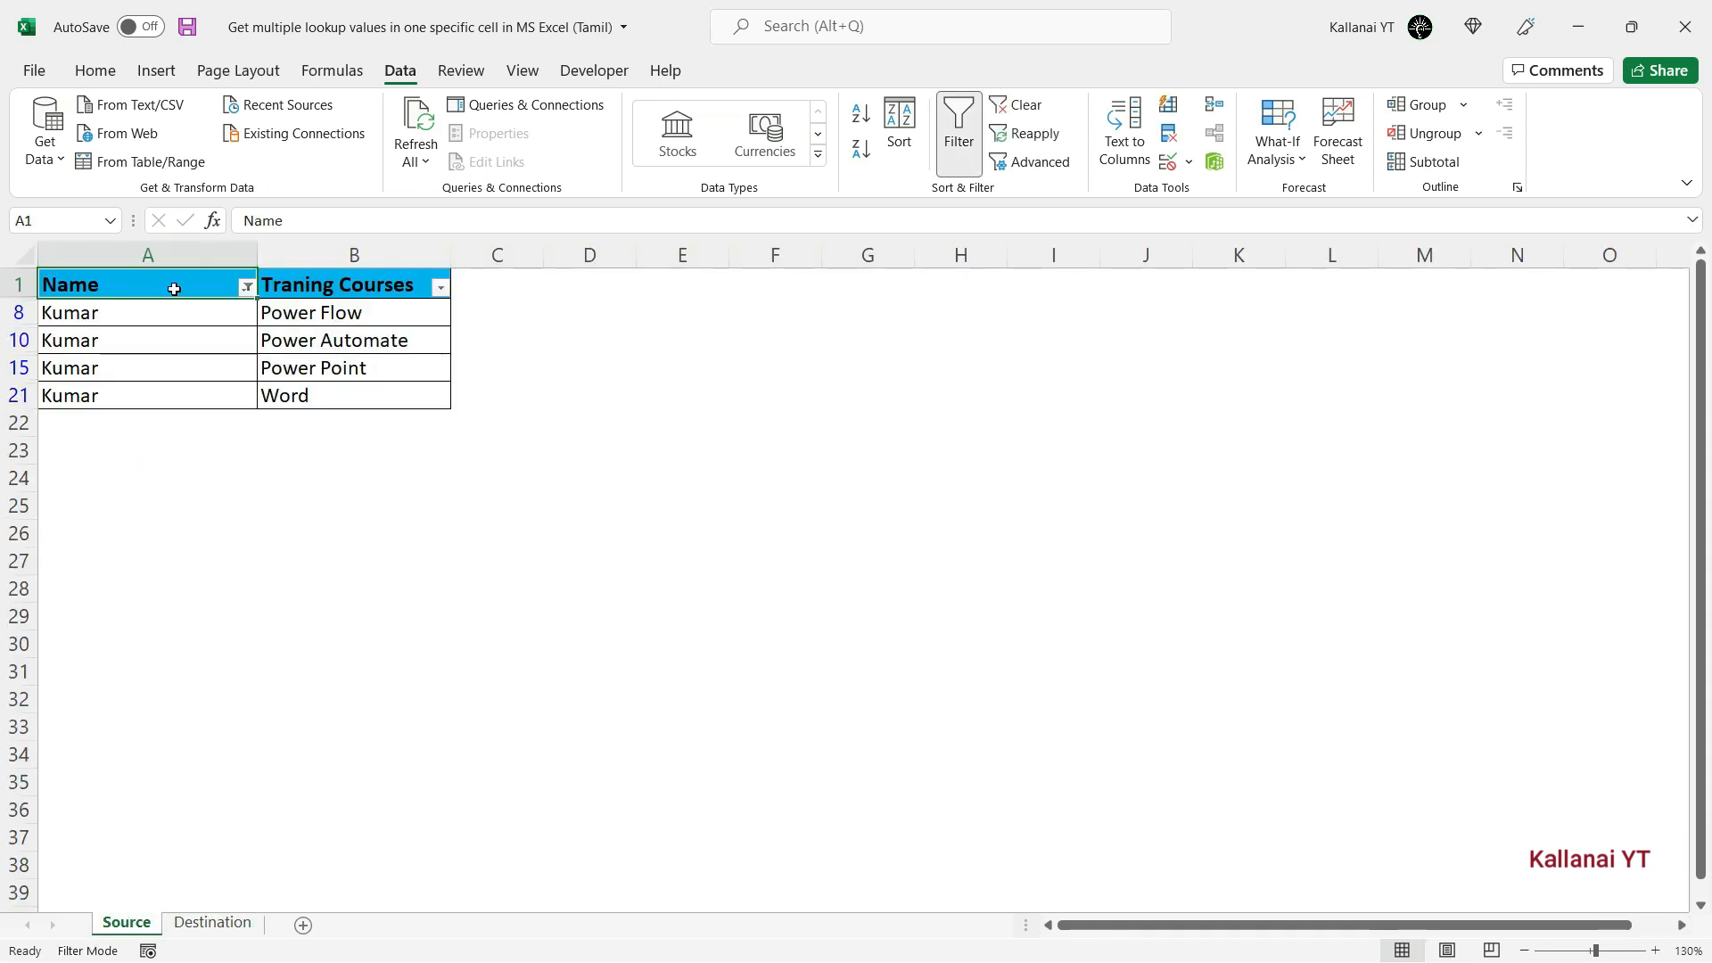
key(alt+a)
key(t)
key(Down)
key(Down)
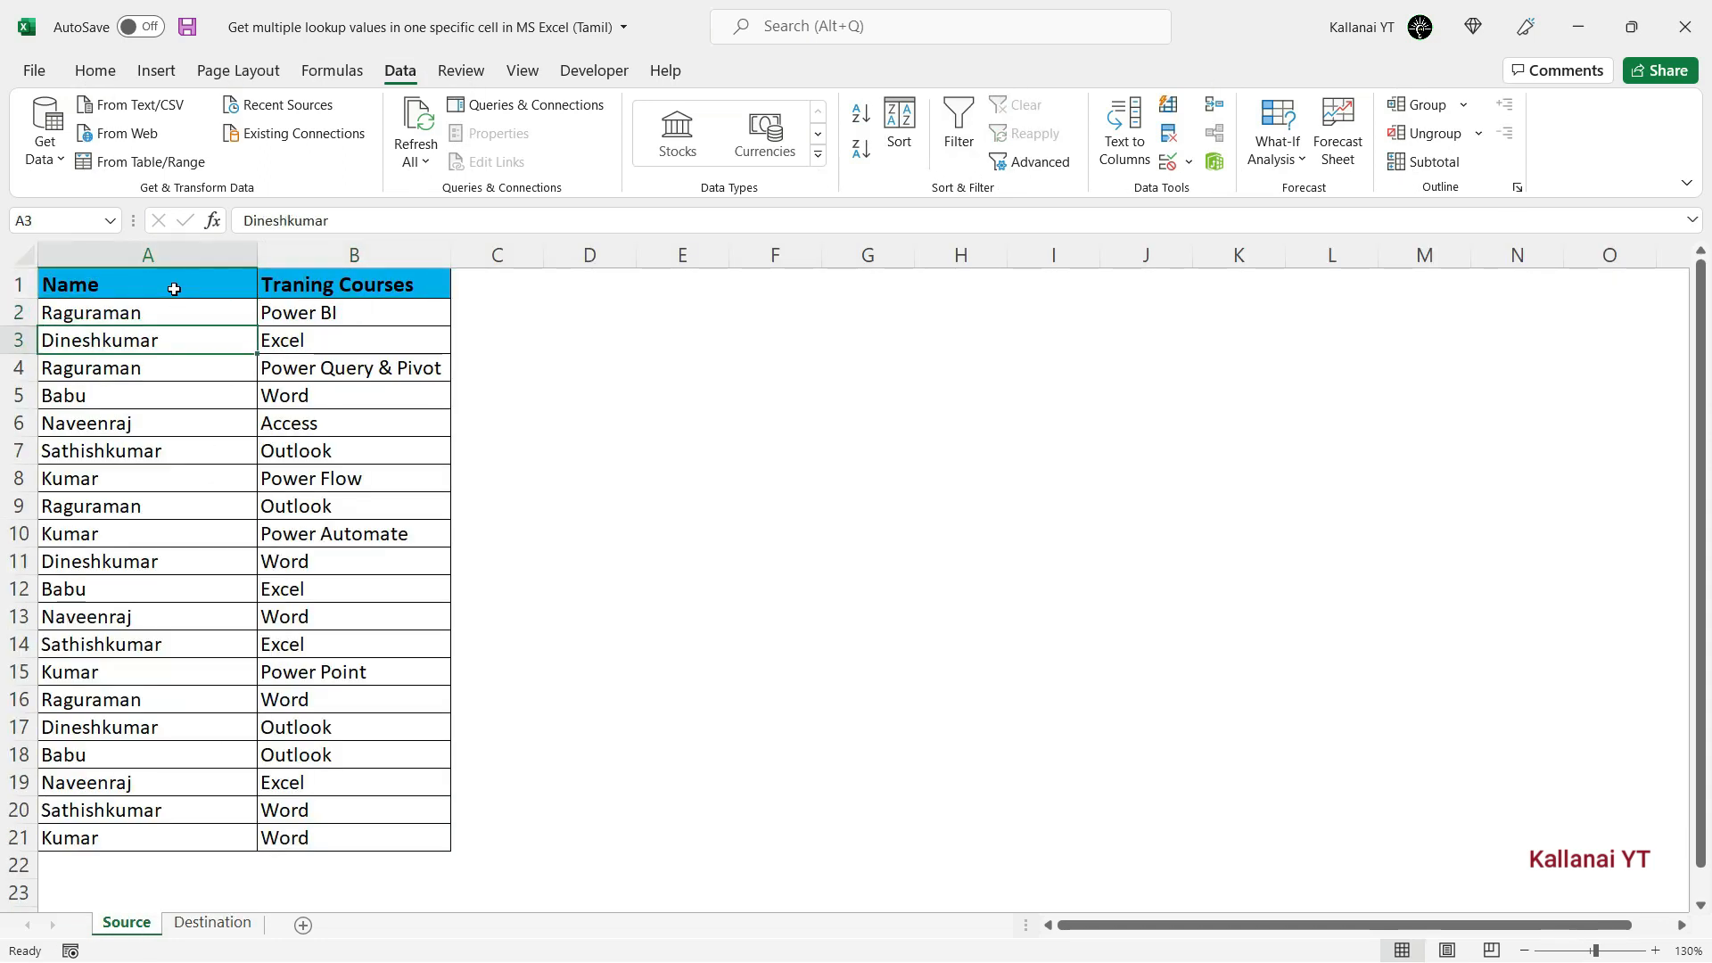
click(174, 289)
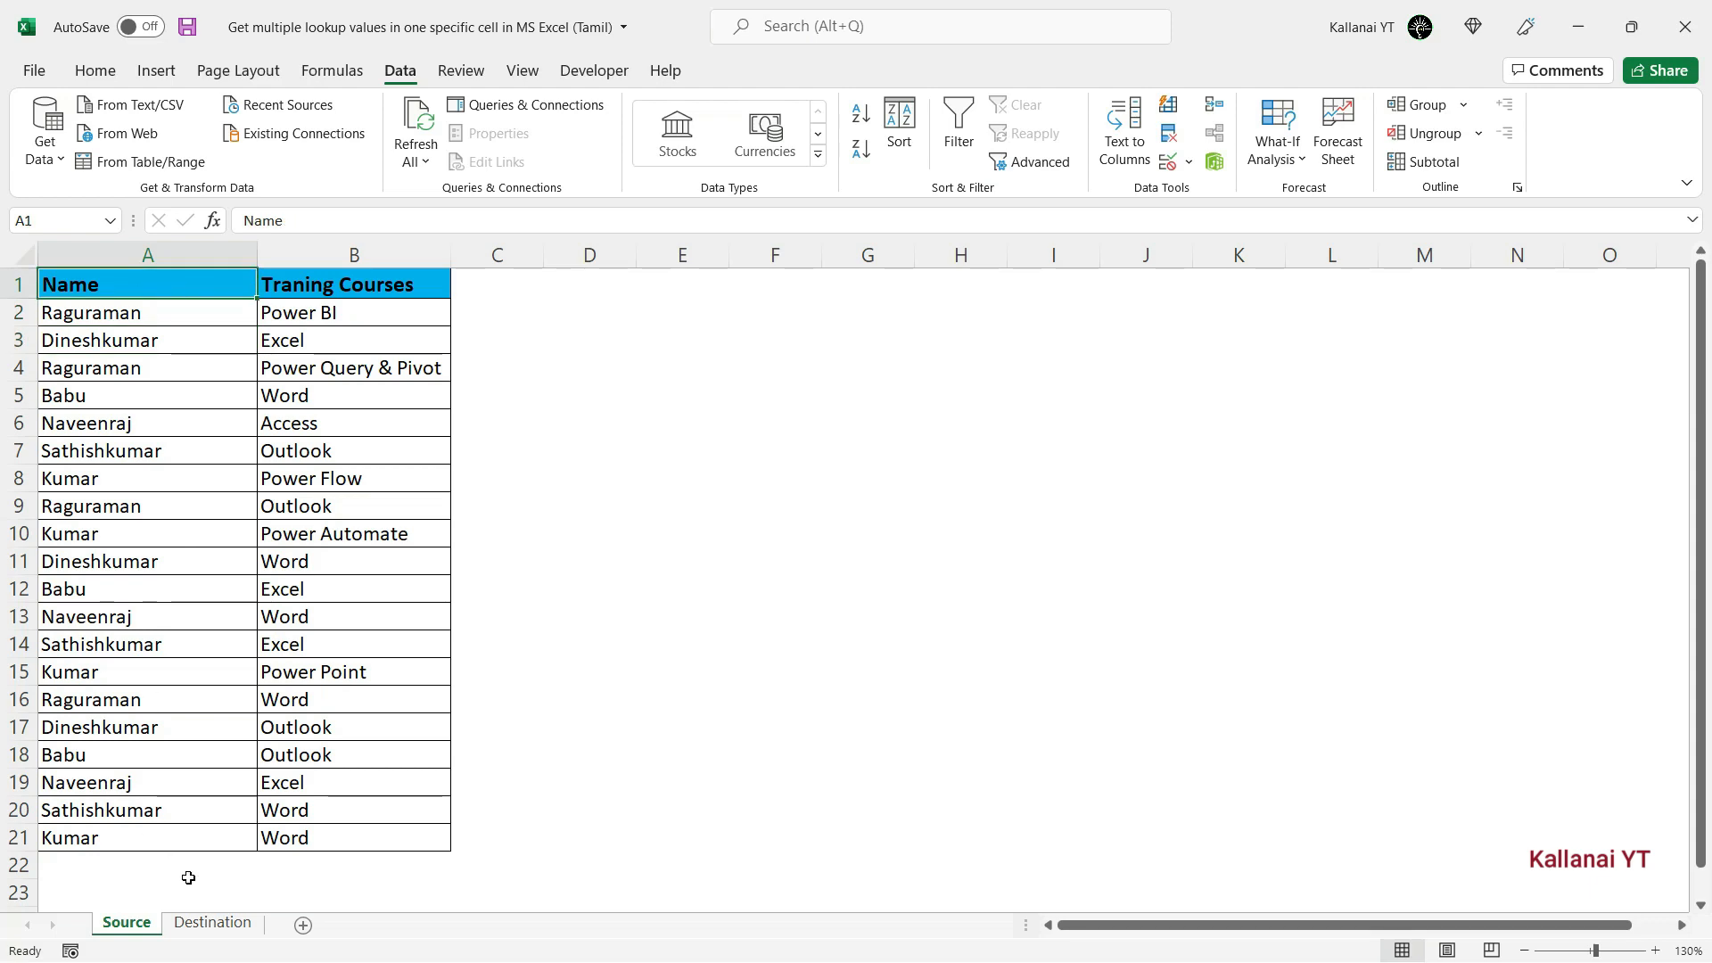
Step: Look at the Destination results and go down the Name column of the Source sheet from A12
click(212, 924)
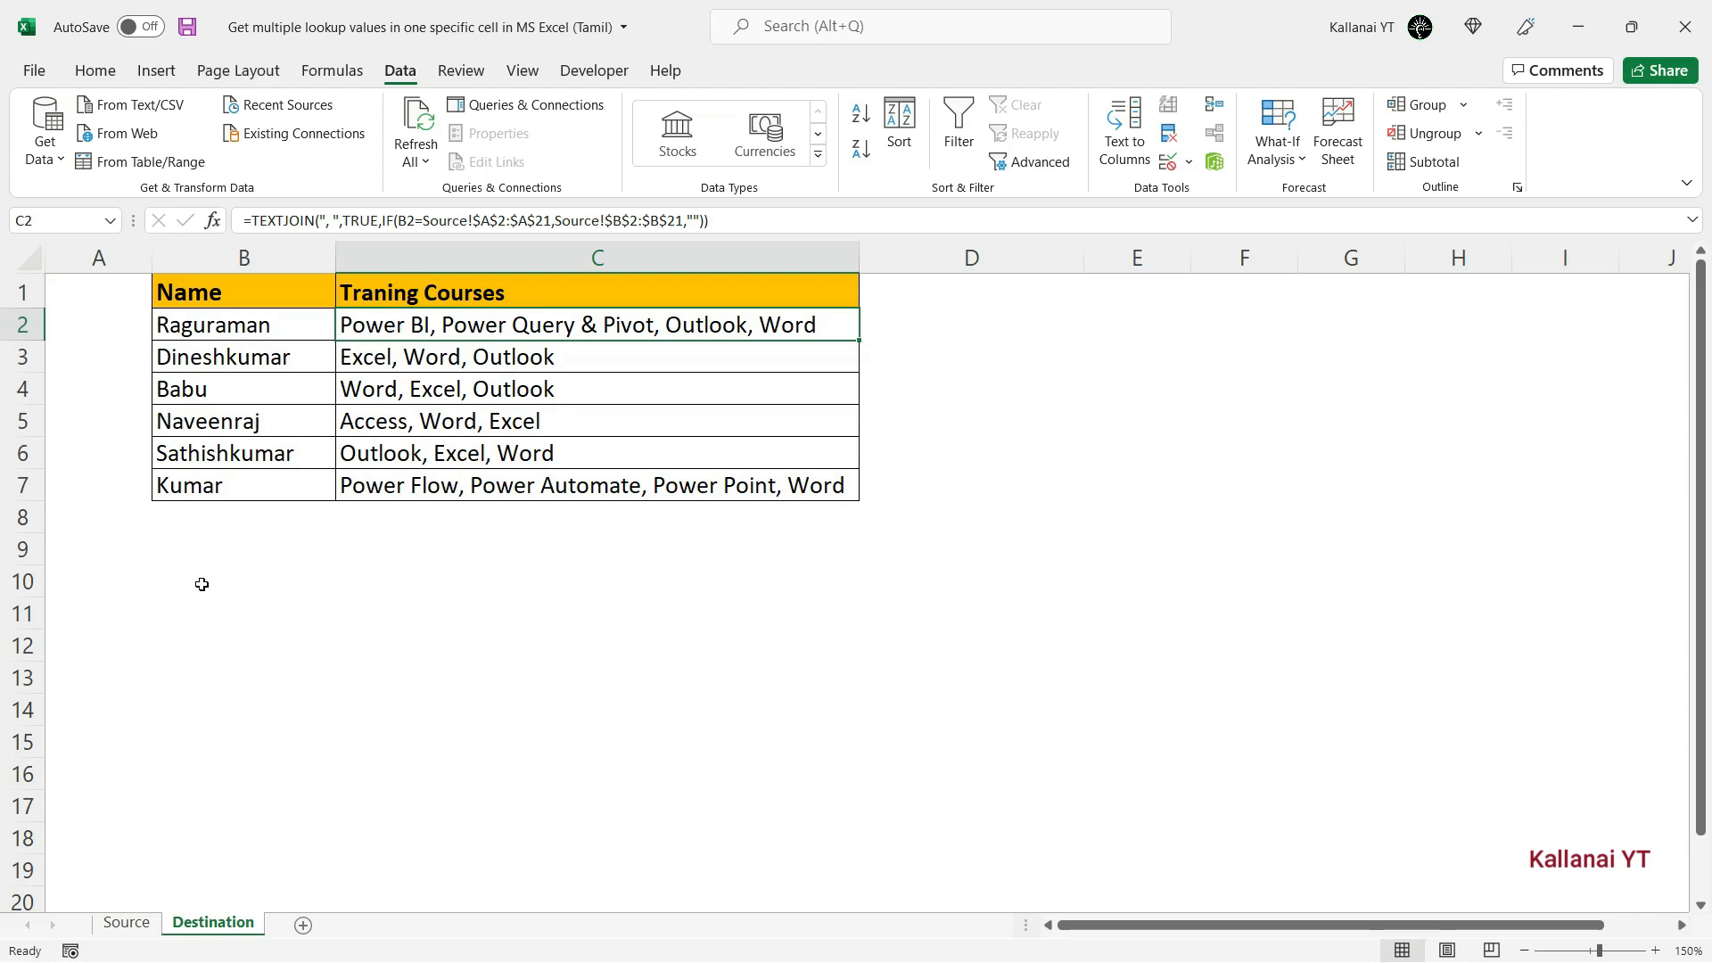
click(117, 926)
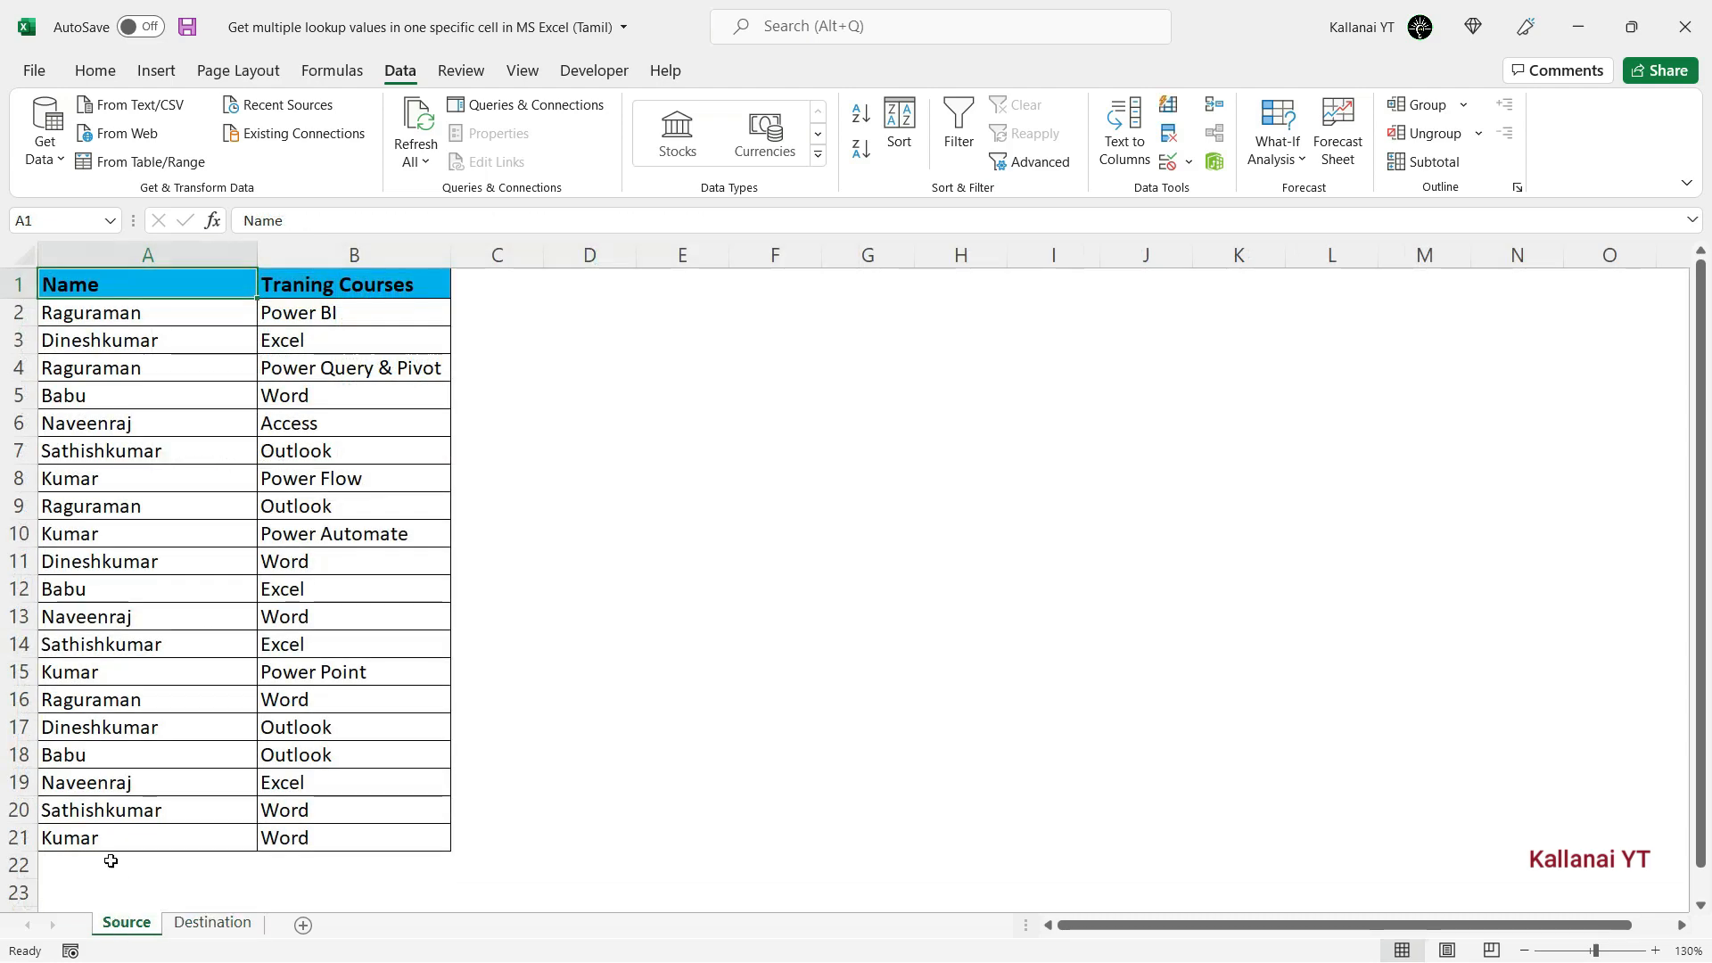
click(104, 587)
key(Down)
key(Down)
key(Down)
key(Down)
key(Down)
key(Down)
key(Down)
key(Down)
Step: Copy the first record, A2:B2, to the empty row 22 below the Source data
key(Up)
key(Up)
key(Up)
key(Up)
key(Up)
key(Up)
key(Up)
key(Up)
key(Up)
key(Up)
key(Up)
key(Up)
key(Up)
key(Up)
key(Up)
key(Up)
key(Up)
key(Up)
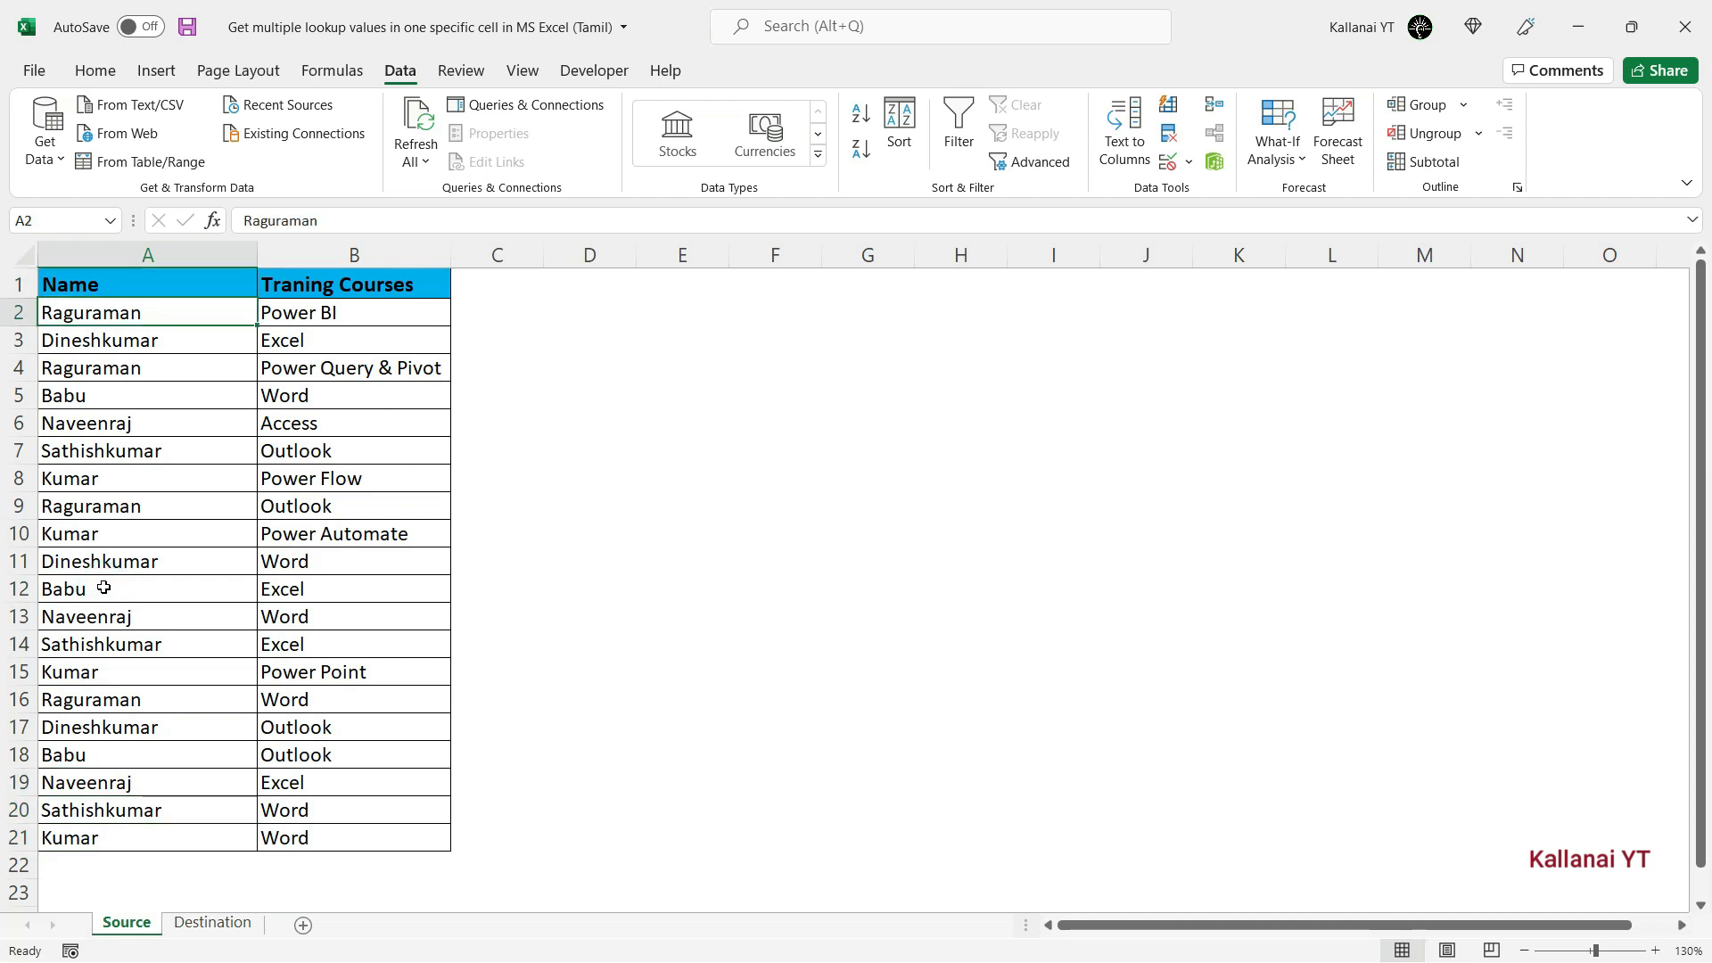
key(shift+Right)
key(ctrl+c)
key(Down)
key(ctrl+Down)
key(Down)
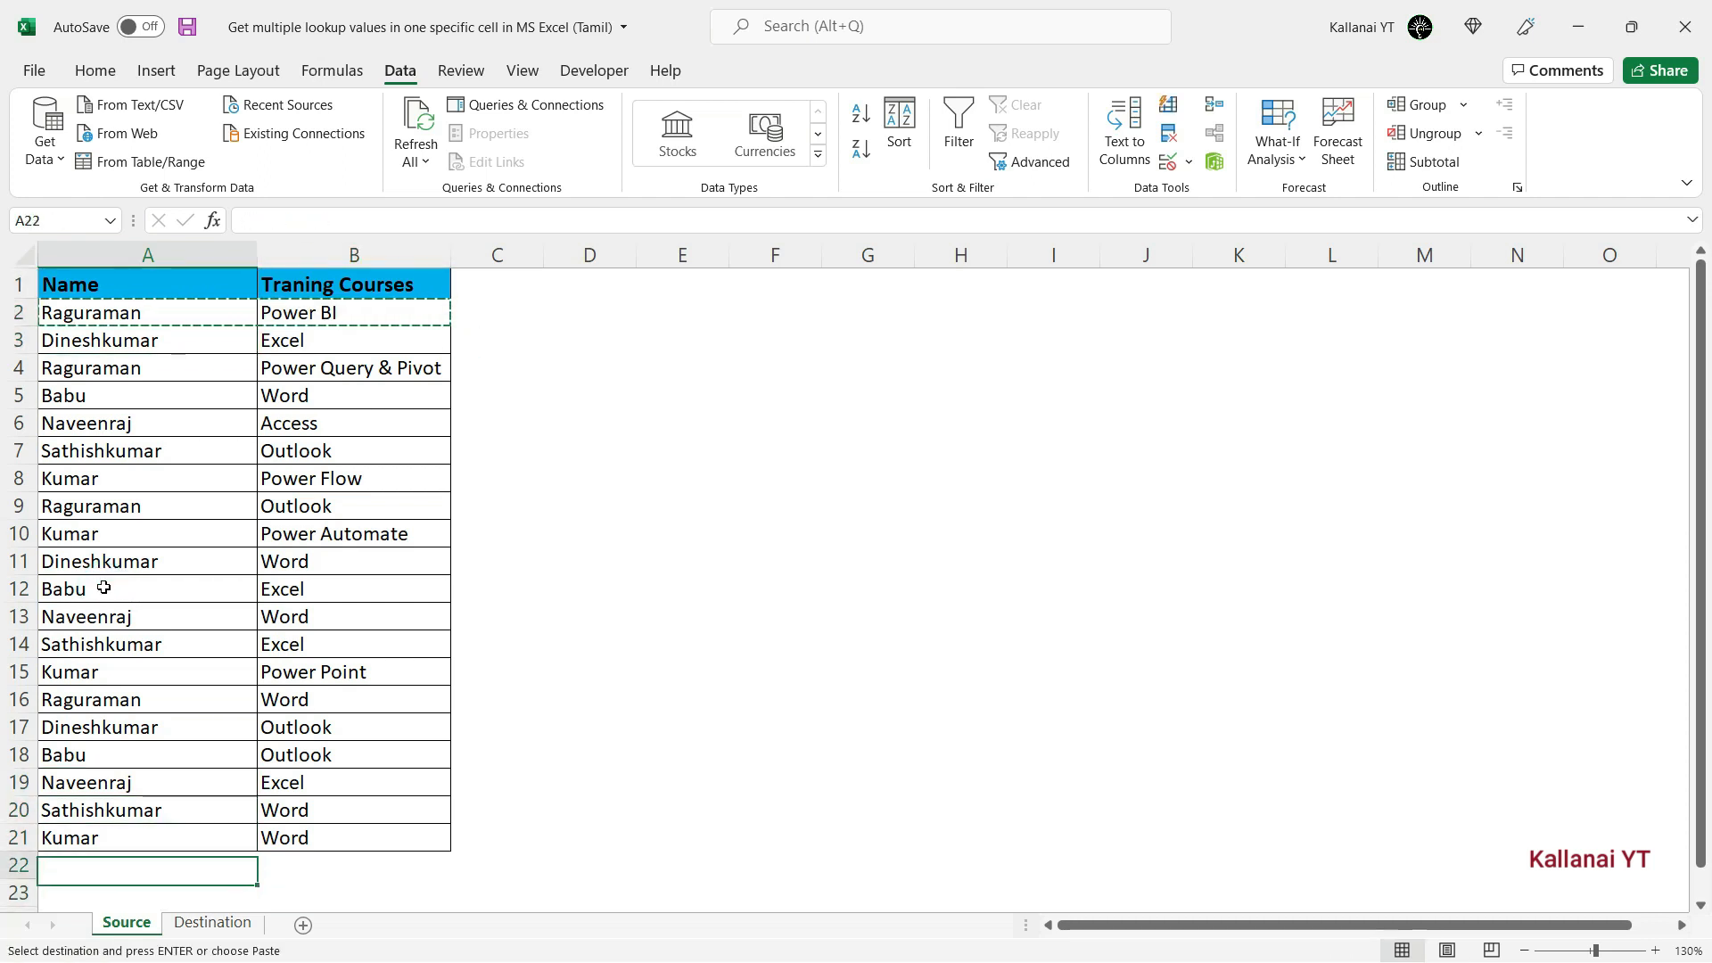
key(ctrl+v)
key(Up)
key(Up)
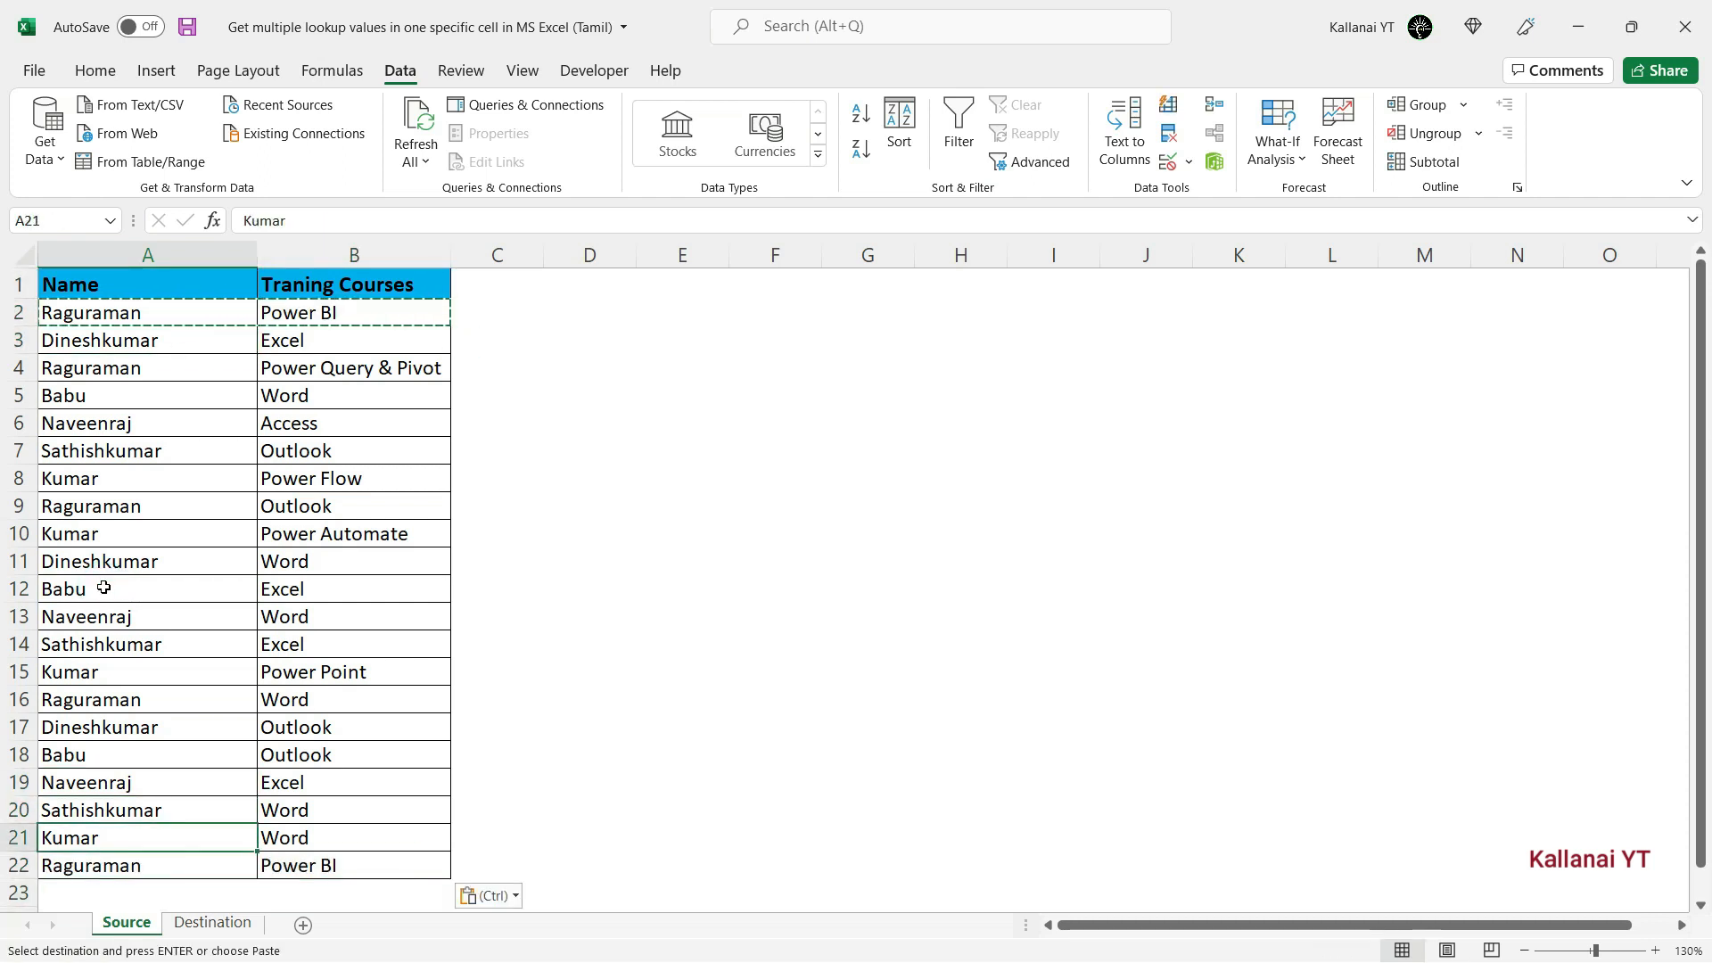
Step: Copy the Source record in A5:B5 to the empty row 23 below the data and save the workbook
key(Up)
key(Up)
key(Up)
key(Up)
key(Up)
key(Up)
key(Up)
key(Up)
key(Up)
key(Up)
key(Up)
key(Up)
key(Up)
key(Up)
key(Up)
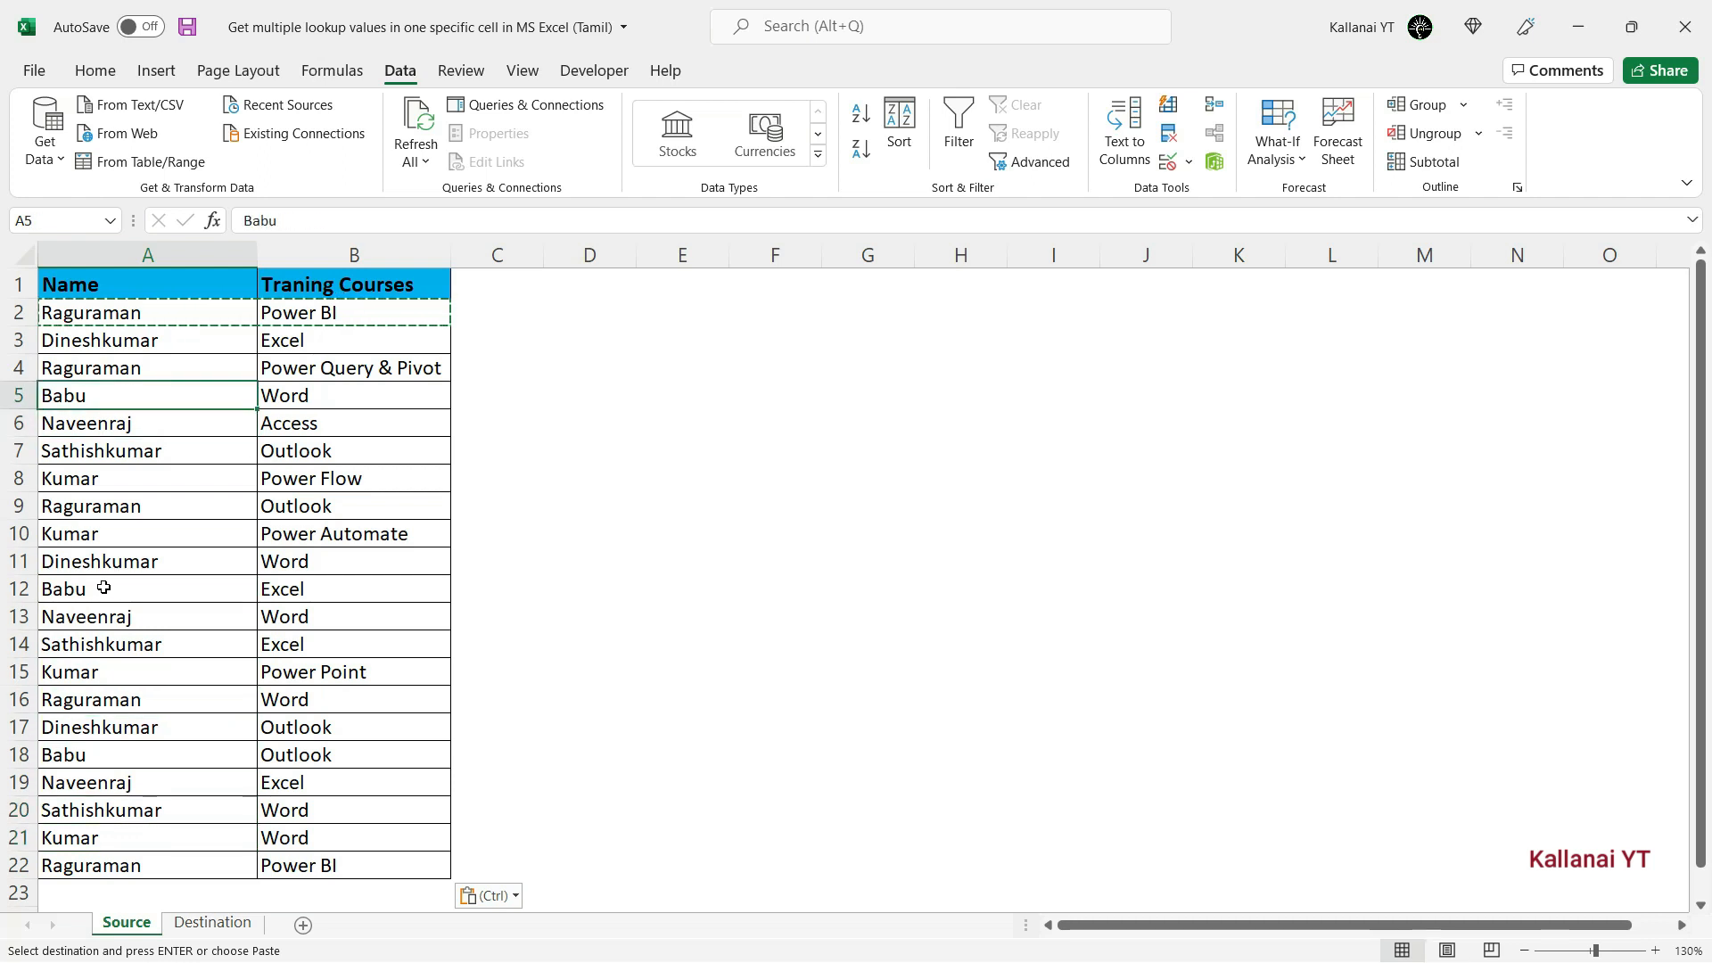
key(shift+Right)
key(ctrl+c)
key(Down)
key(ctrl+Down)
key(Down)
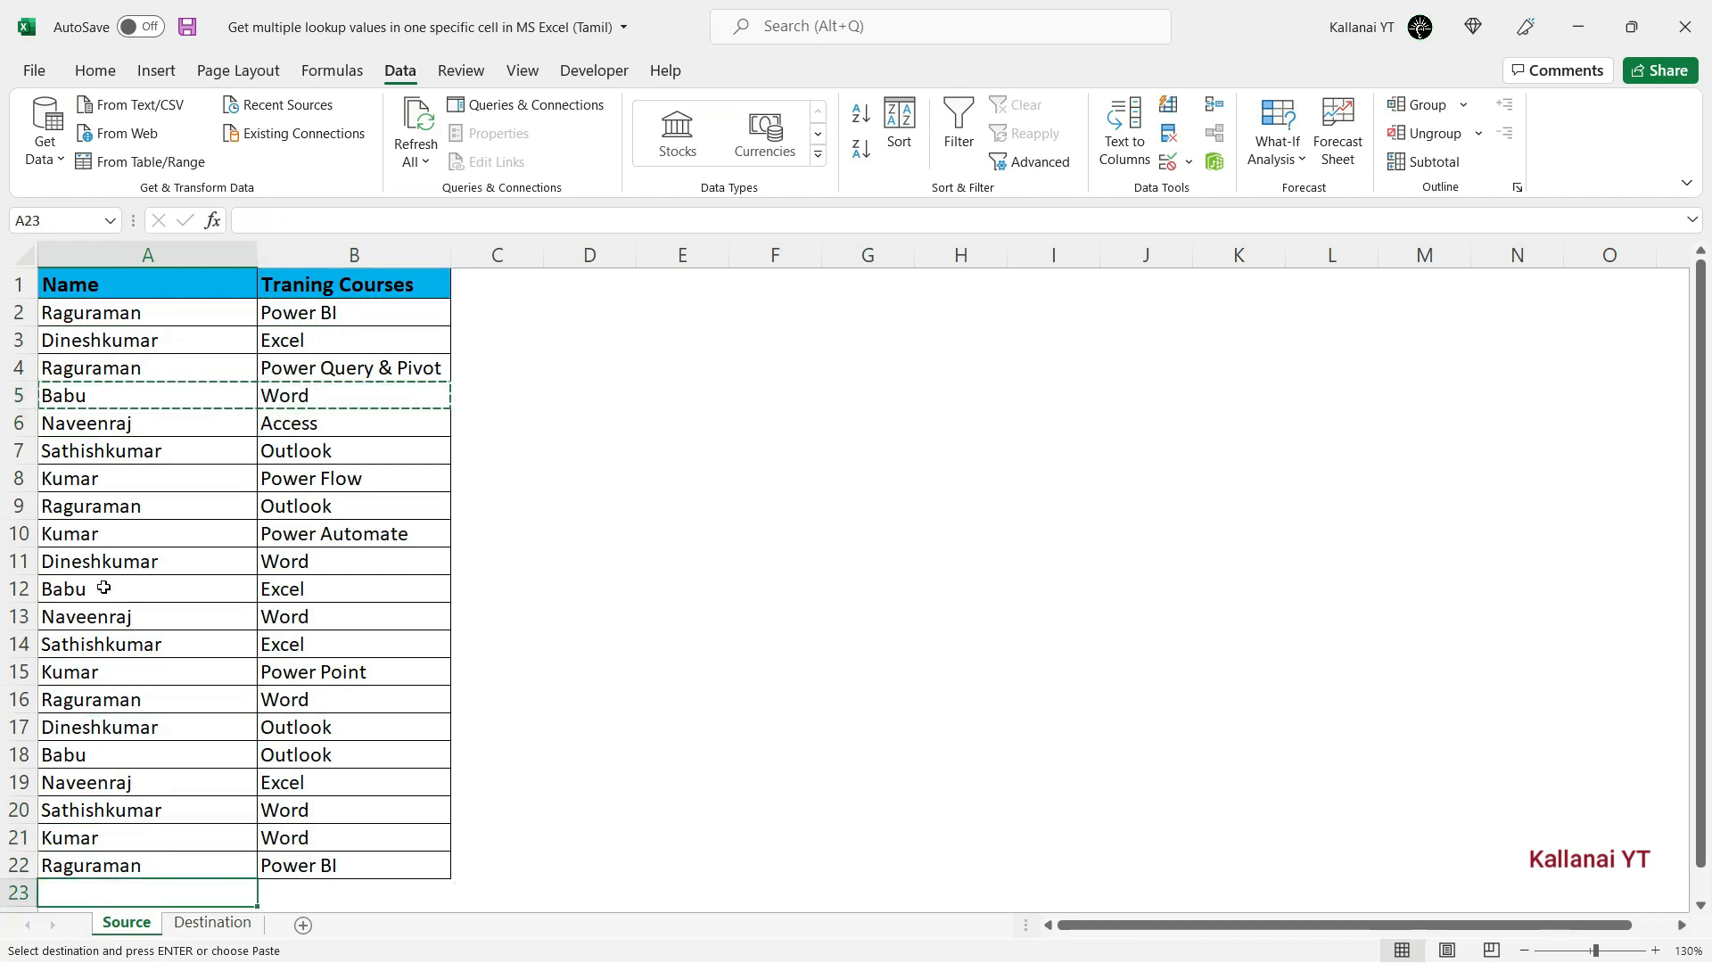
key(ctrl+v)
key(Up)
key(Up)
key(ctrl+Home)
key(Down)
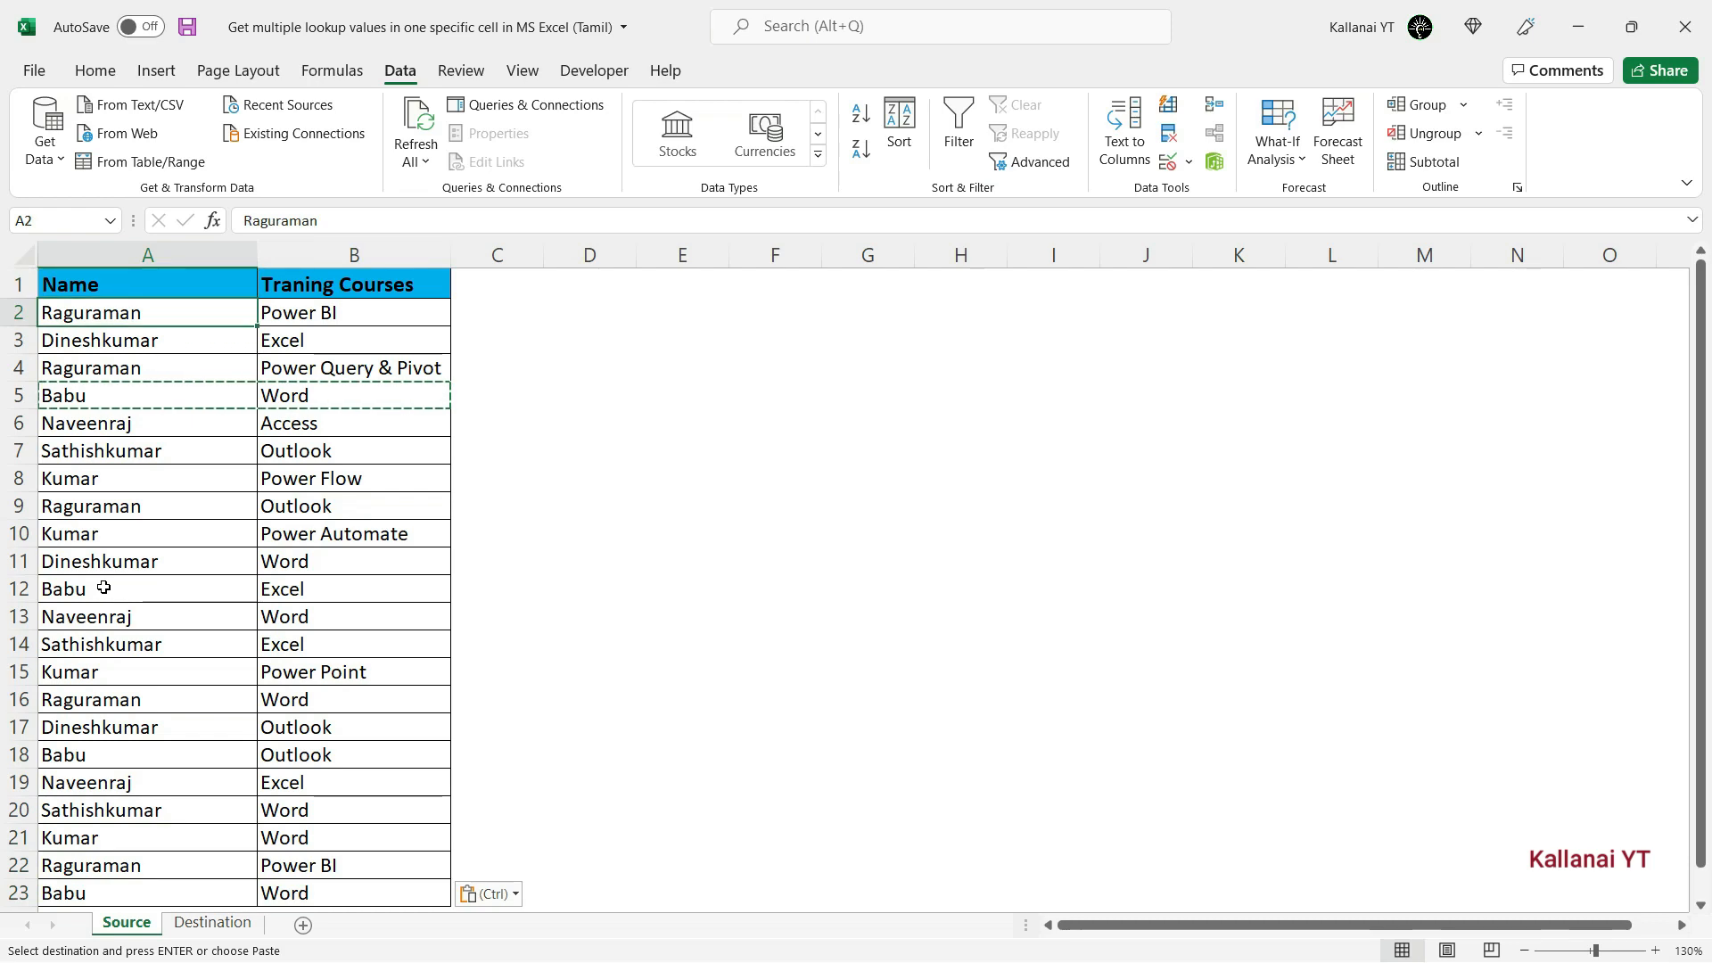
key(ctrl+s)
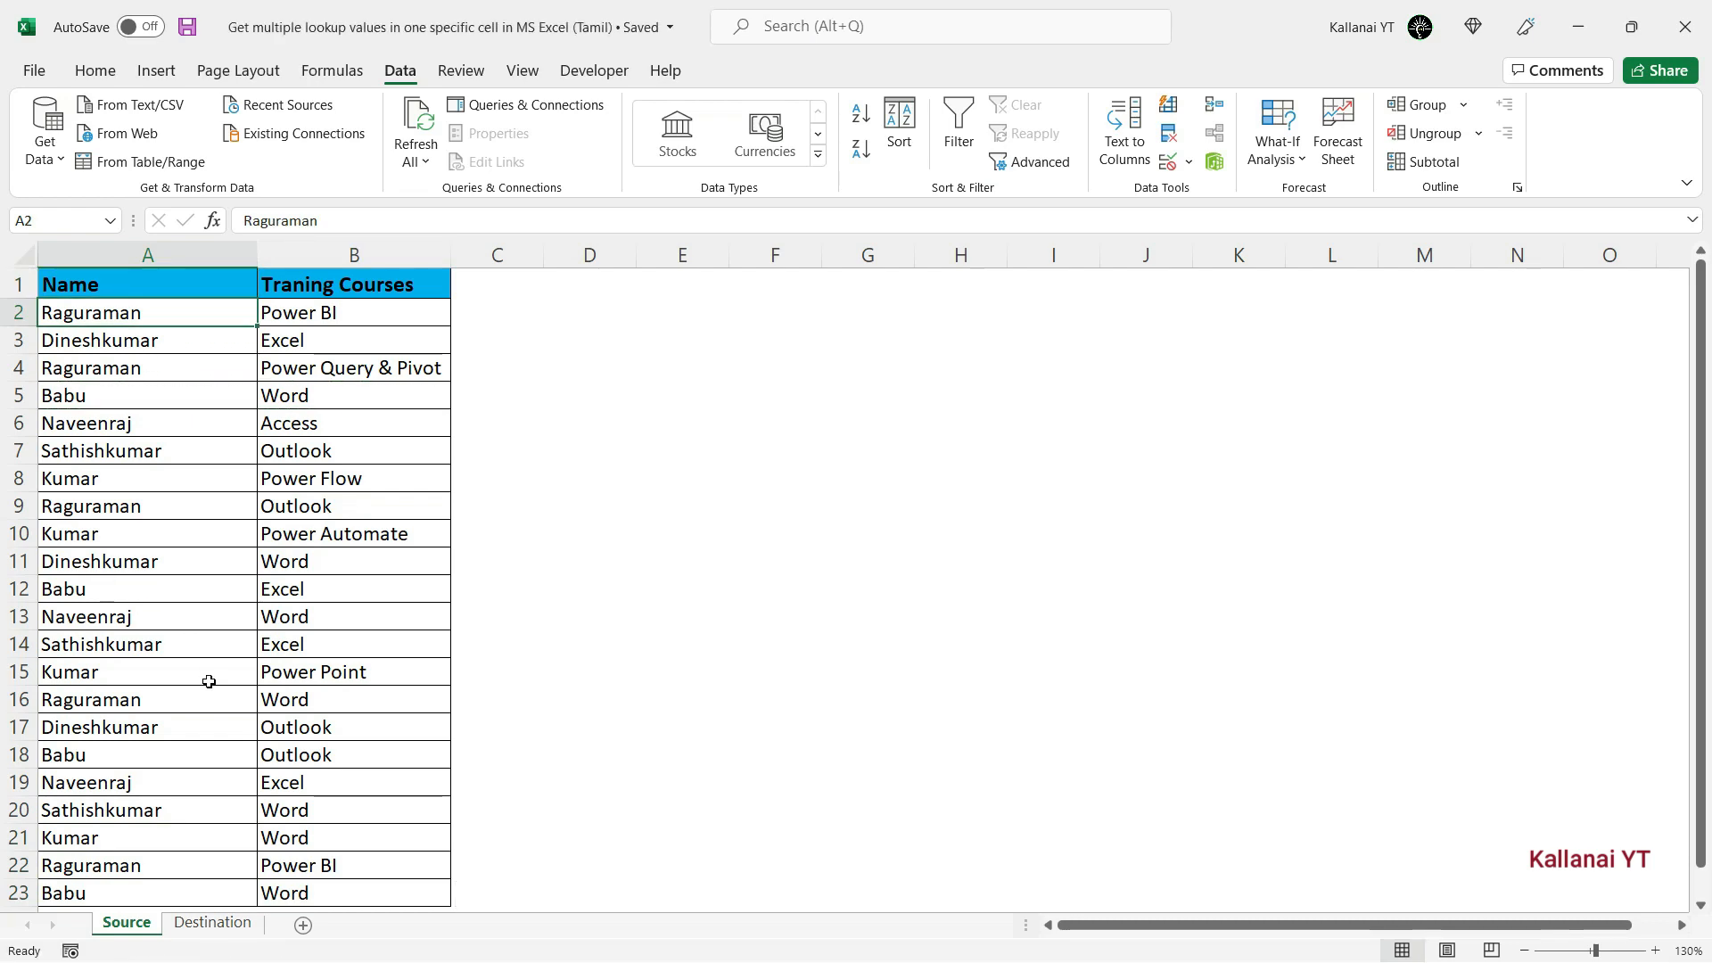
Step: Compare the source ranges in the Destination sheet's C2 formula with the last data row of the Source sheet
click(212, 923)
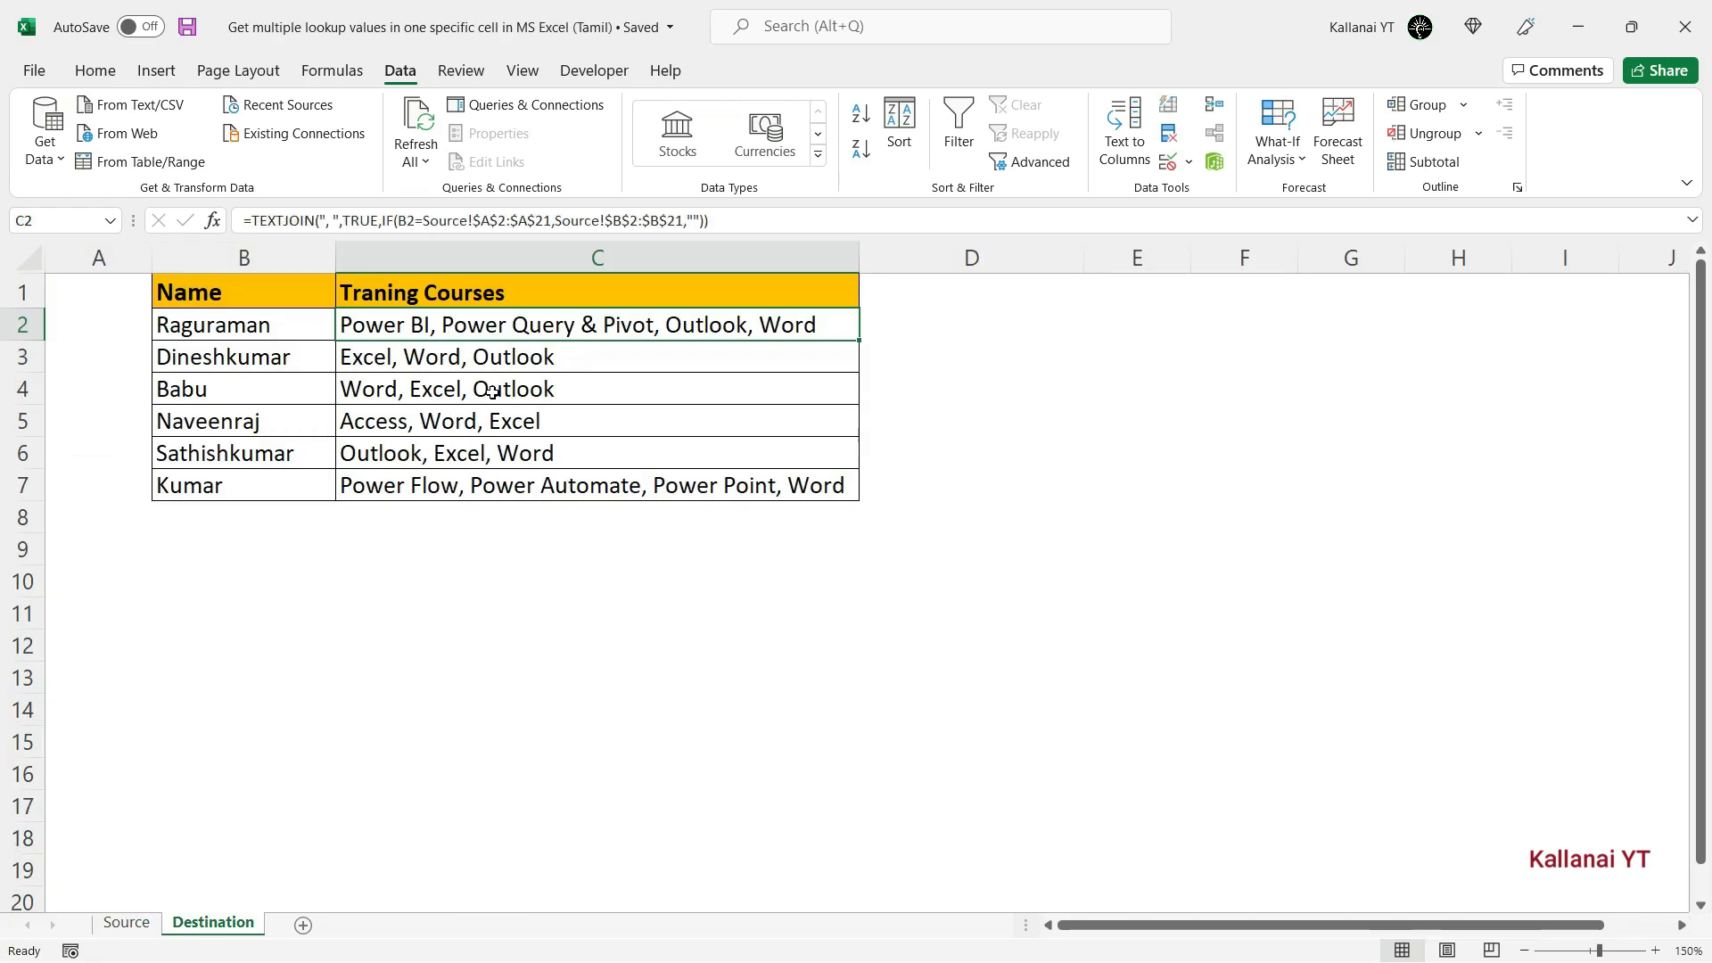
double_click(393, 331)
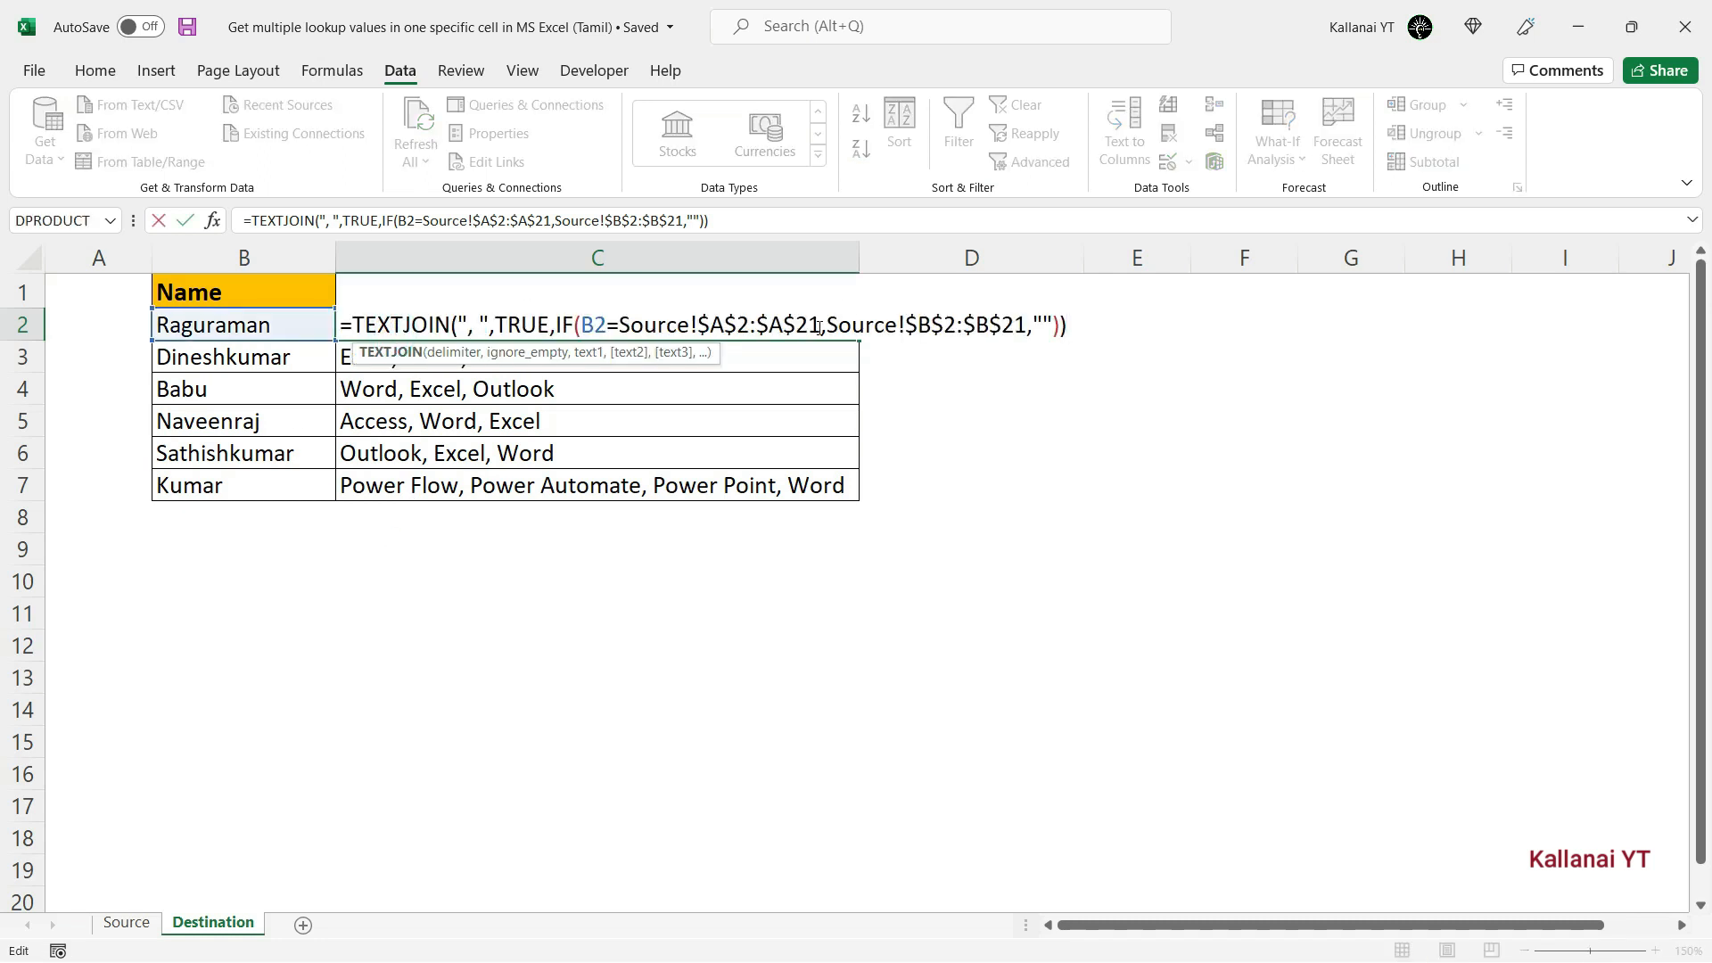
key(Escape)
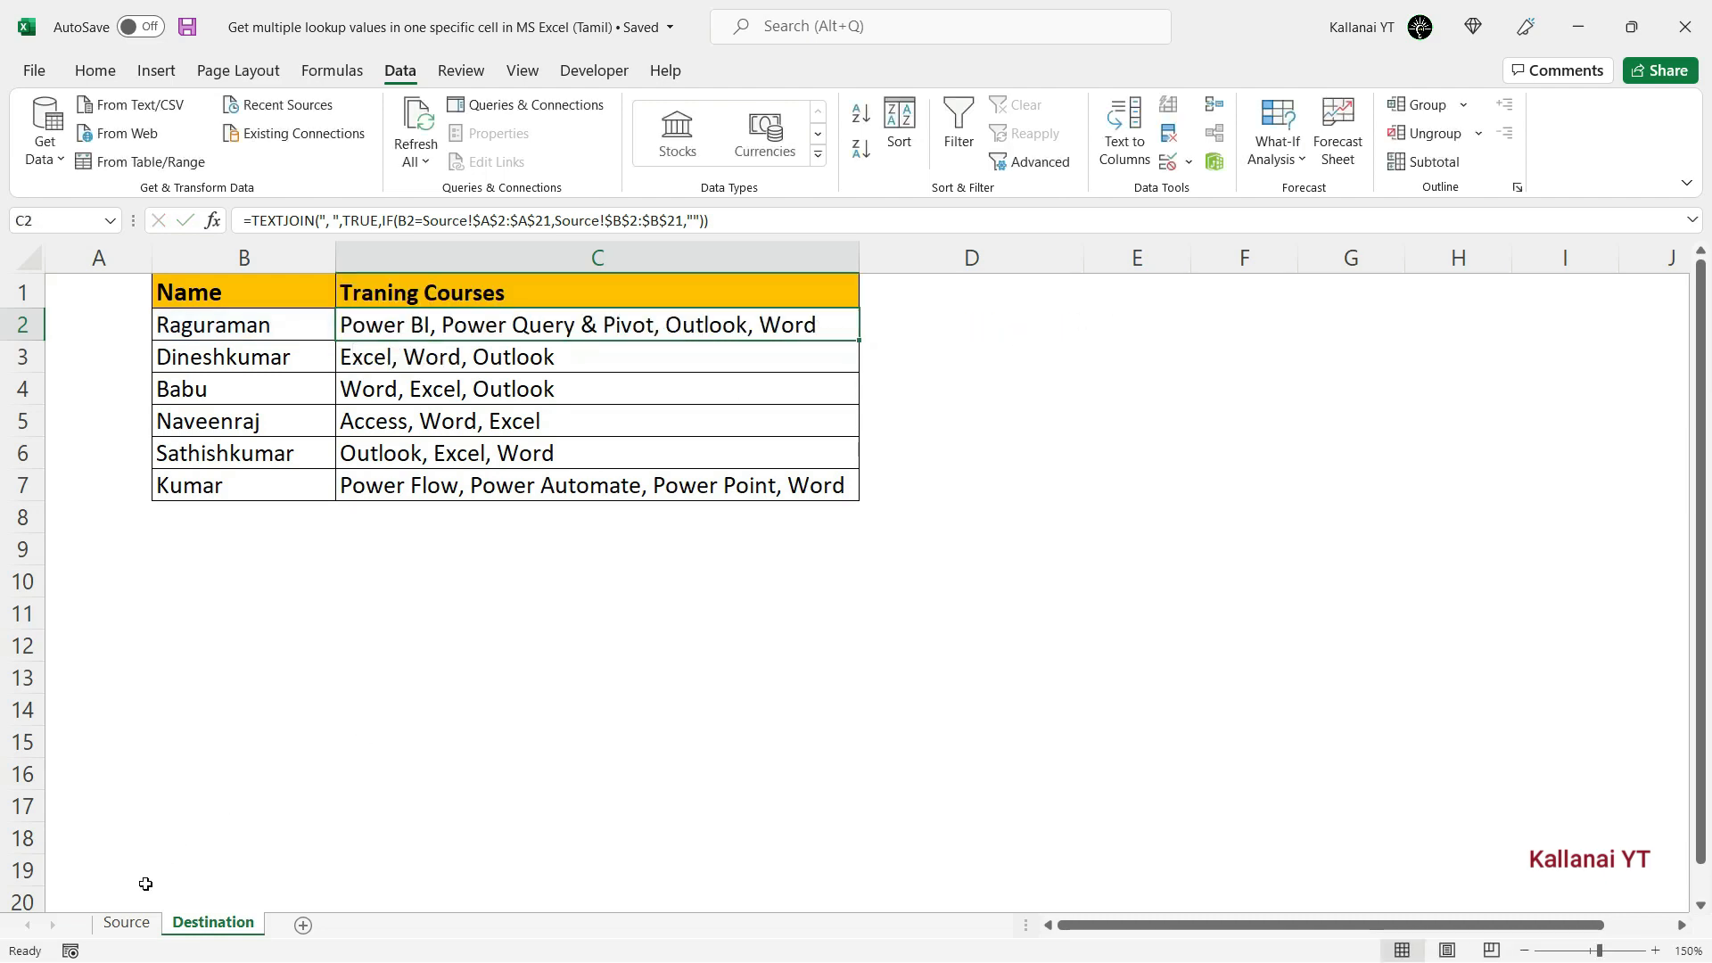
click(122, 922)
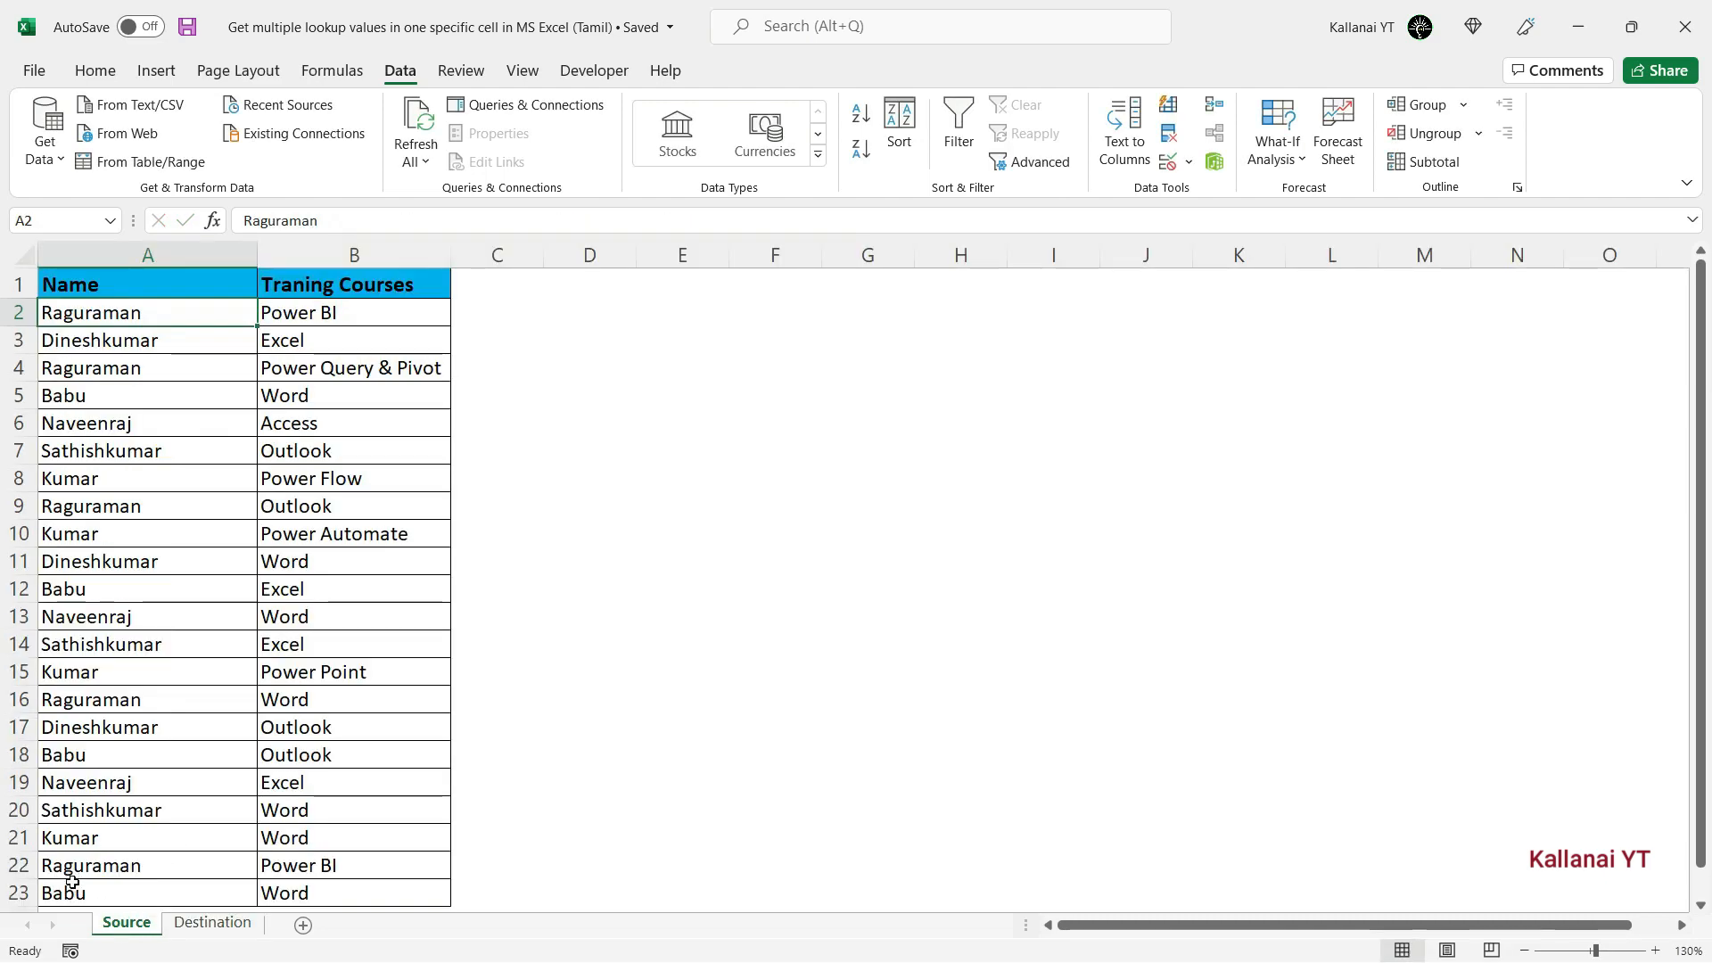
click(212, 922)
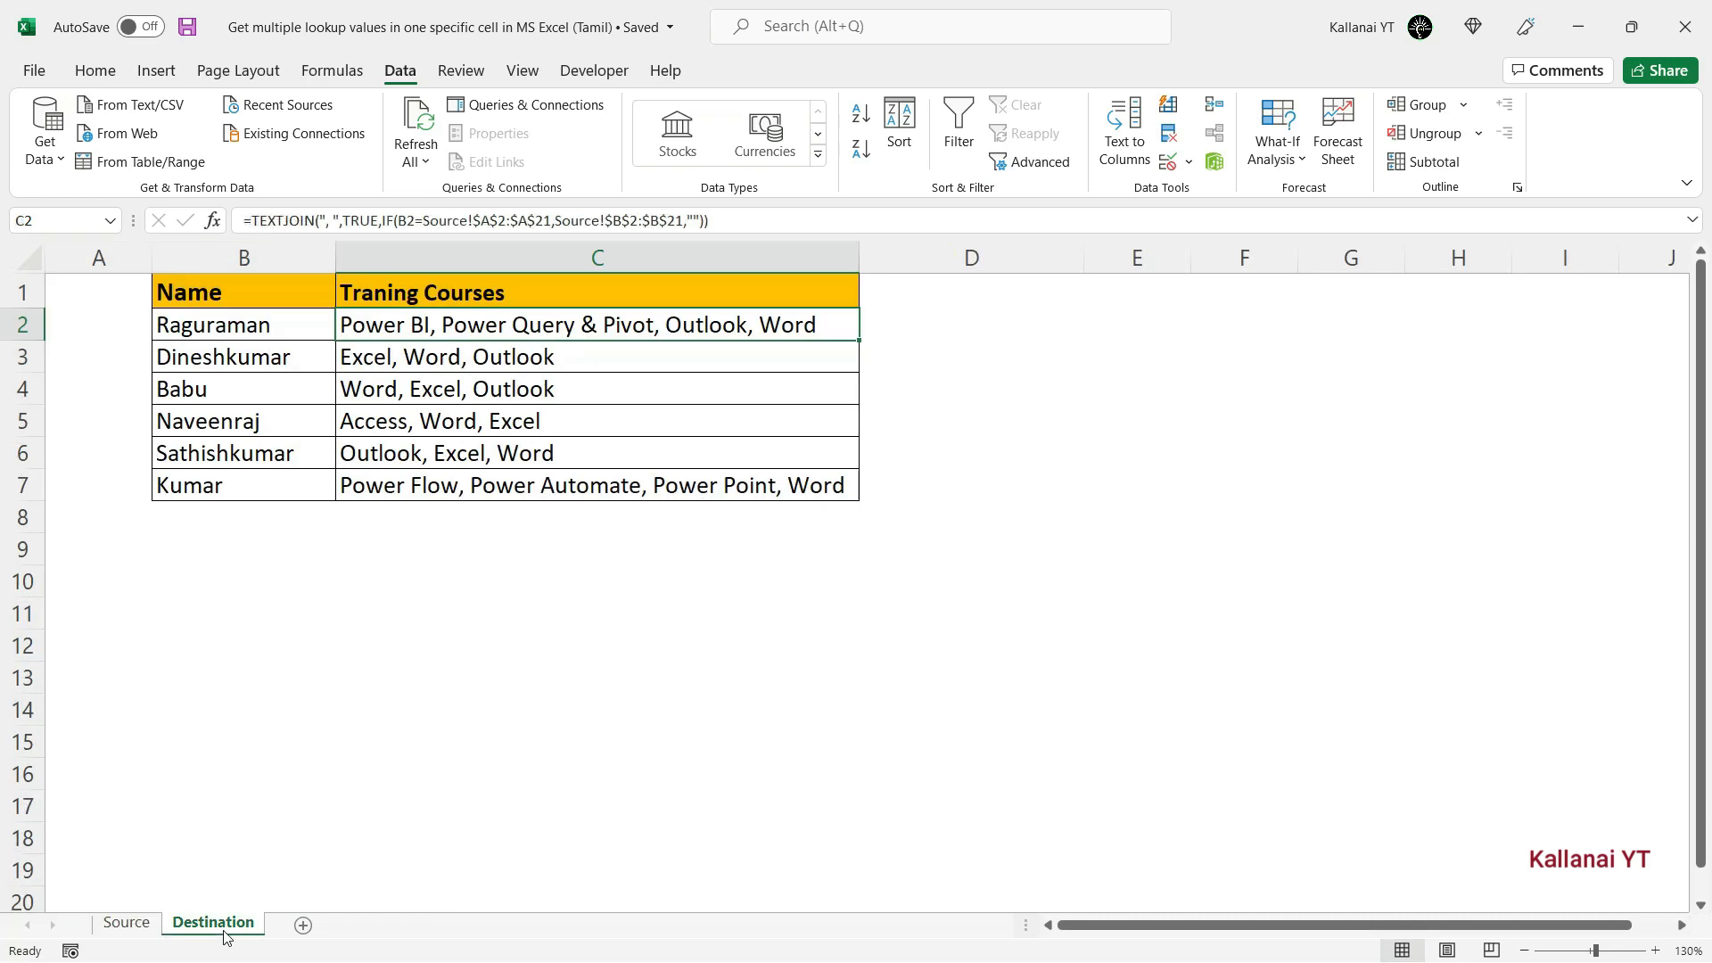
Step: Extend both source ranges in the Destination C2 formula to row 23: Source!$A$2:$A$23 and Source!$B$2:$B$23
double_click(496, 324)
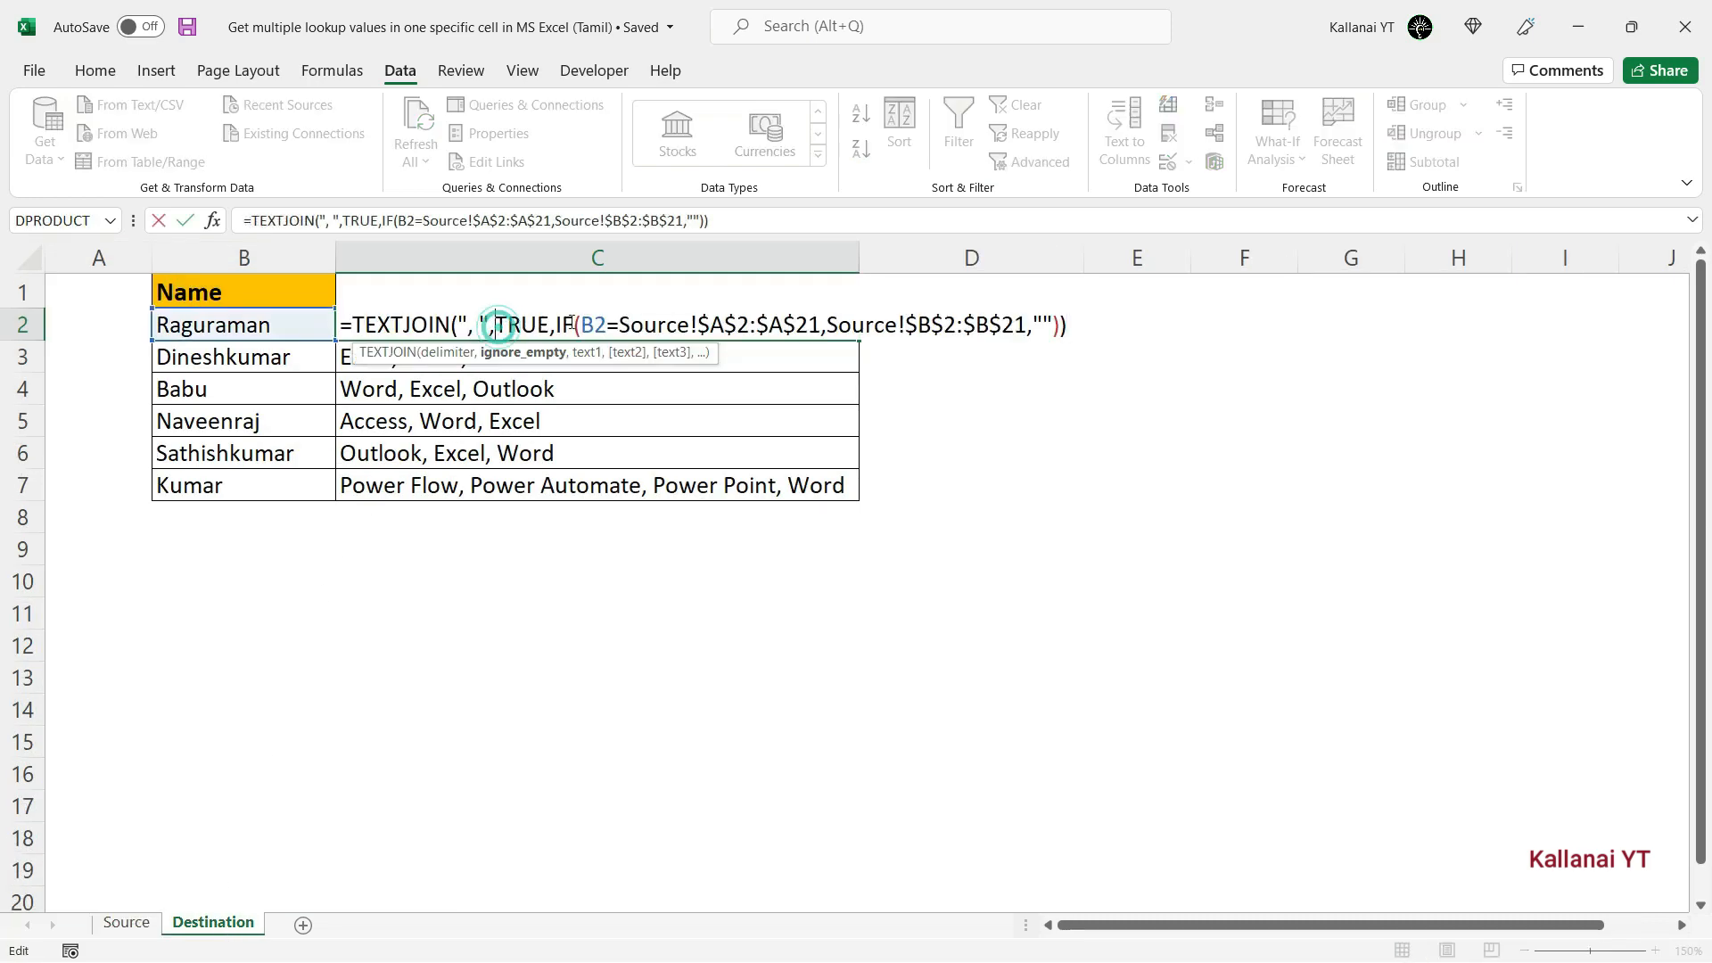
click(816, 324)
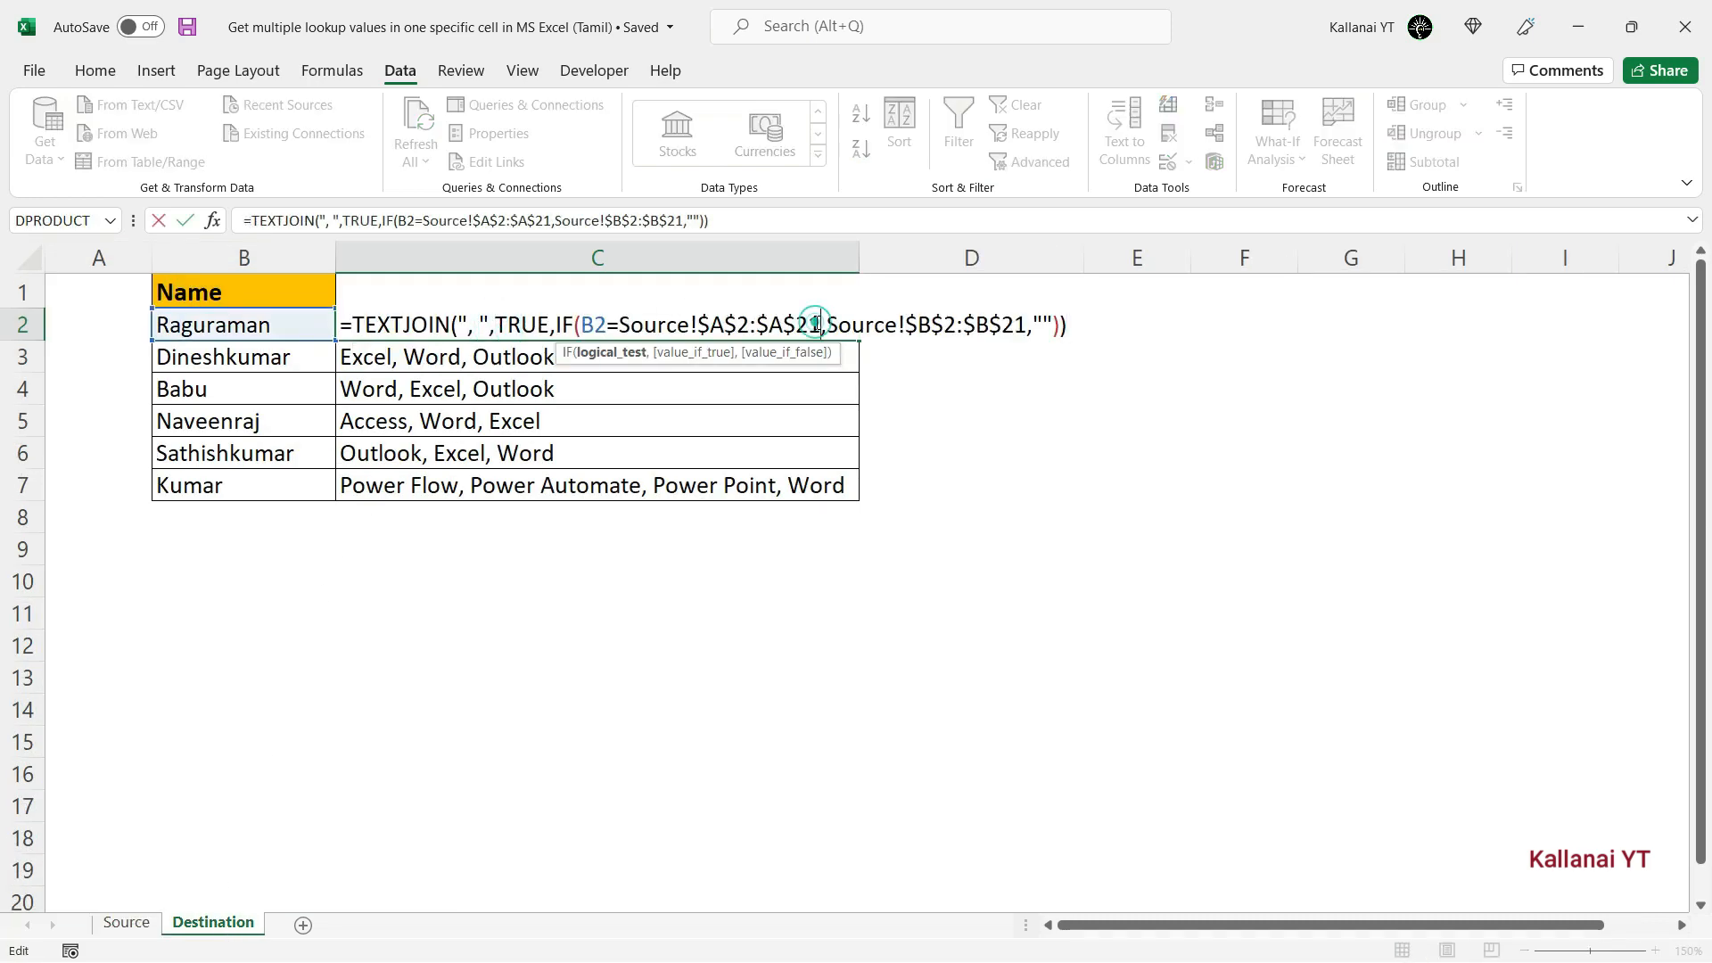
key(BackSpace)
text(3)
click(1027, 325)
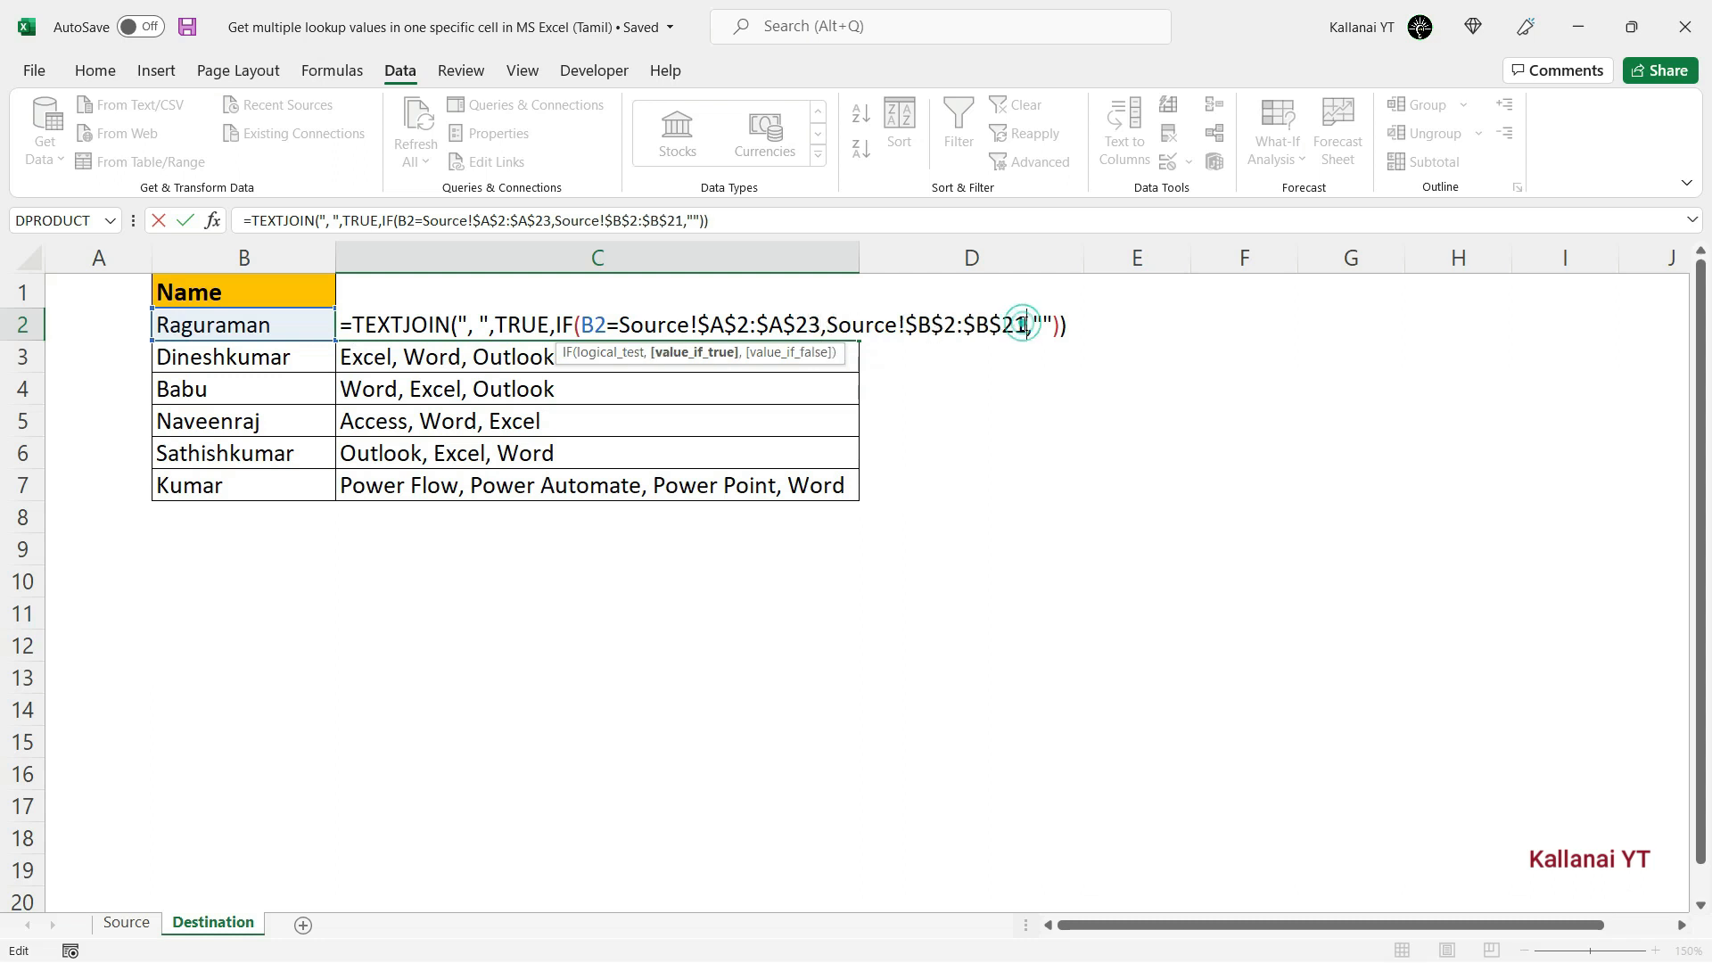
key(BackSpace)
text(3)
key(Return)
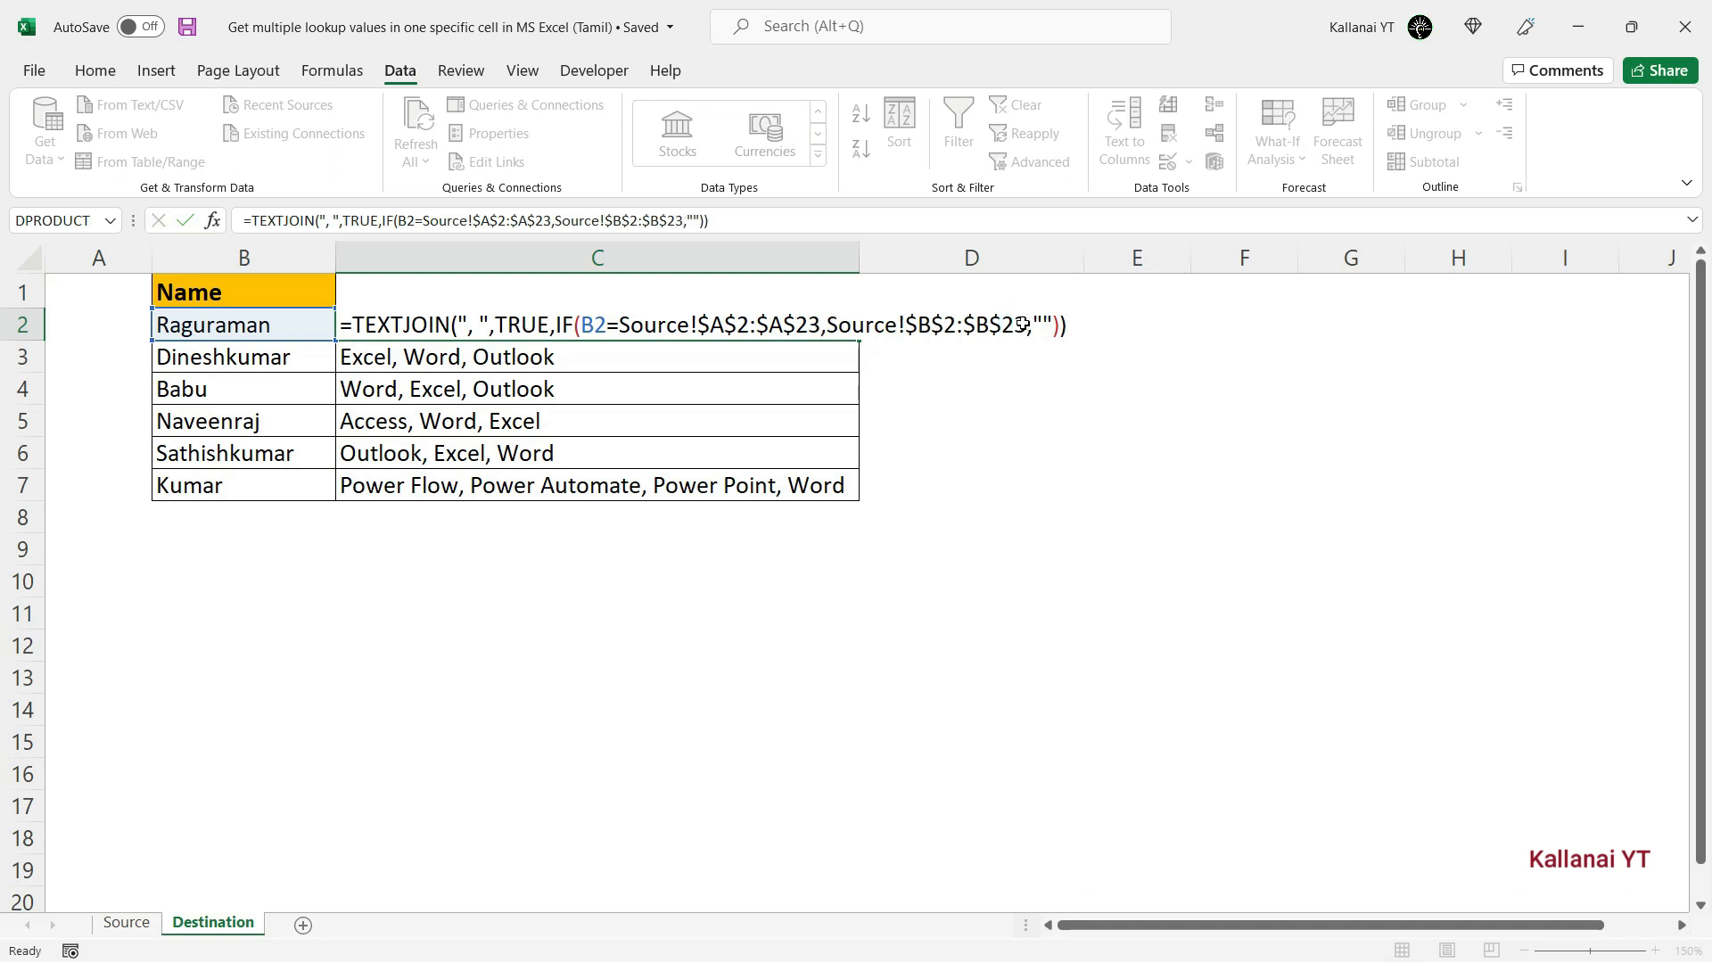
Step: Fill the C2 formula down to C7 and autofit the width of column C
click(818, 324)
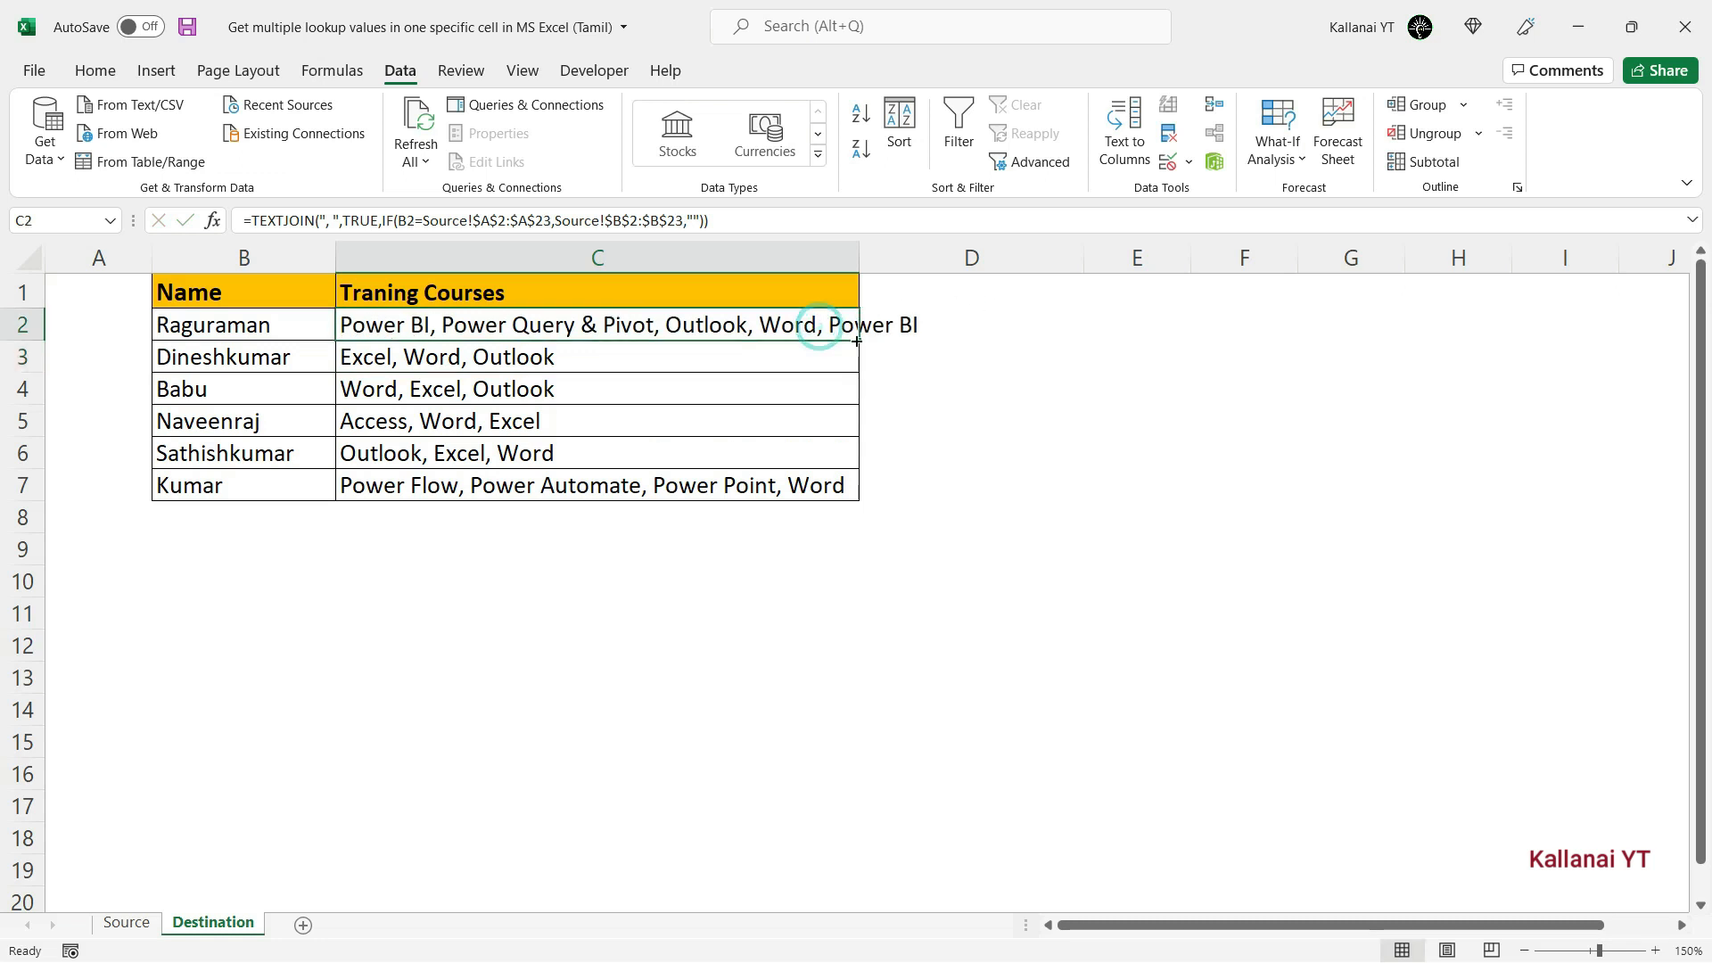
double_click(859, 340)
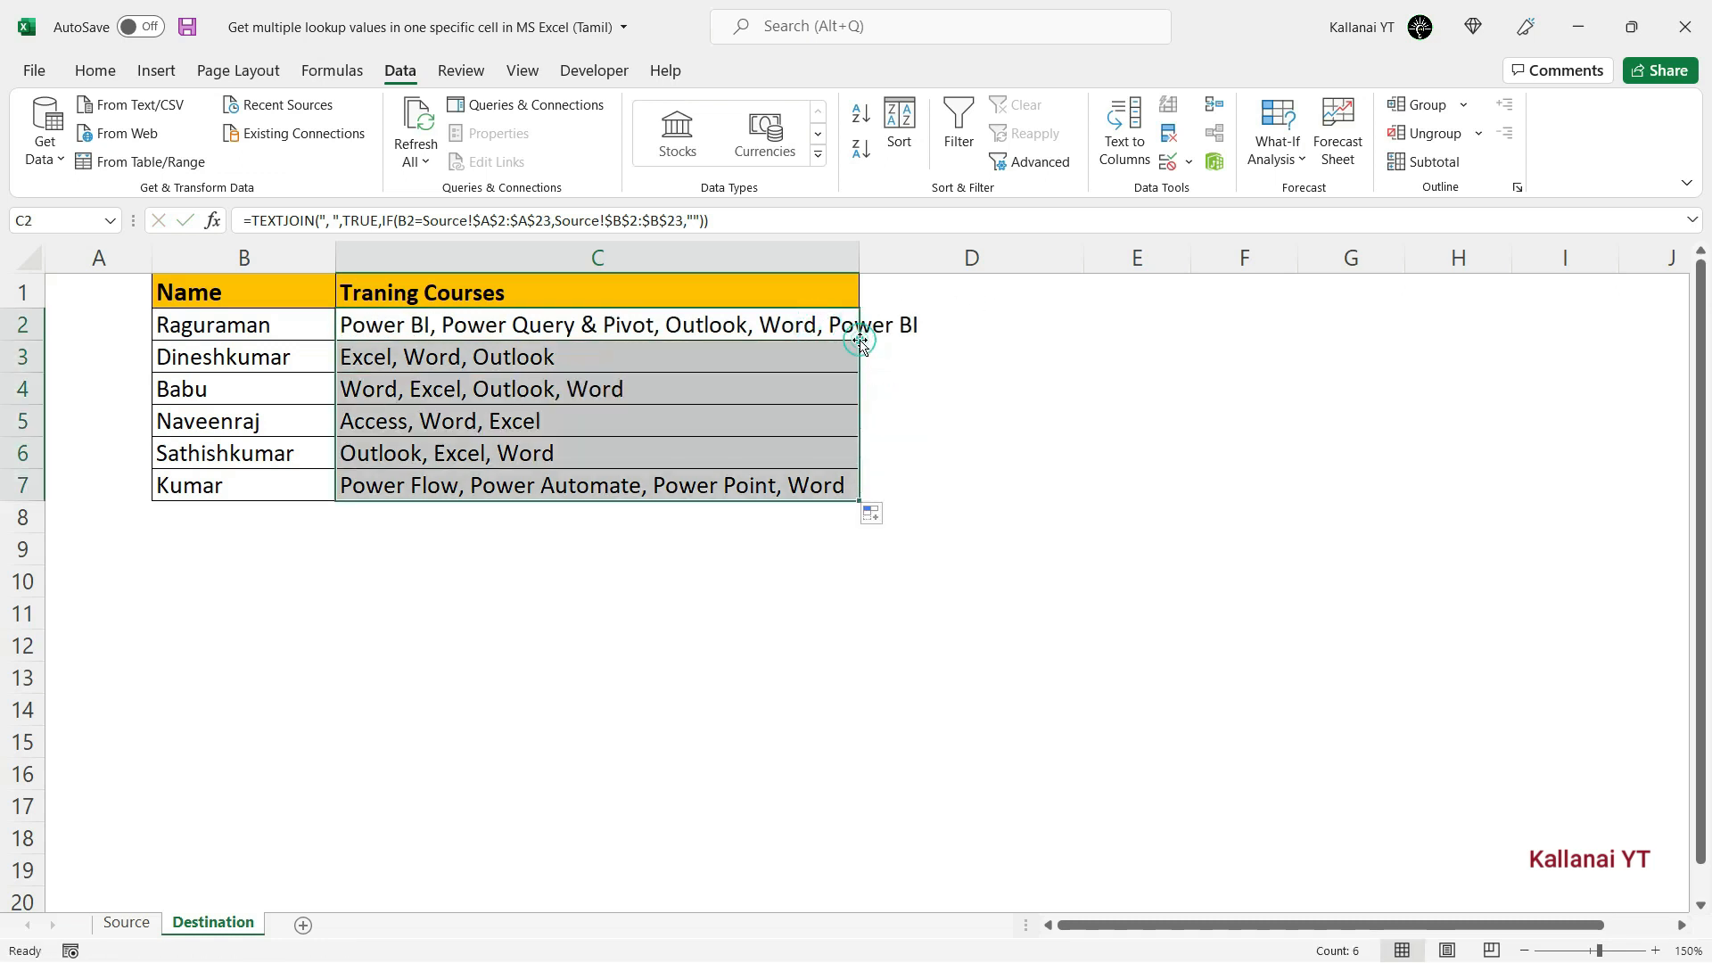
double_click(855, 247)
Step: Check the combined courses in C4 and C2 against the added rows 22 and 23 of the Source sheet
click(682, 383)
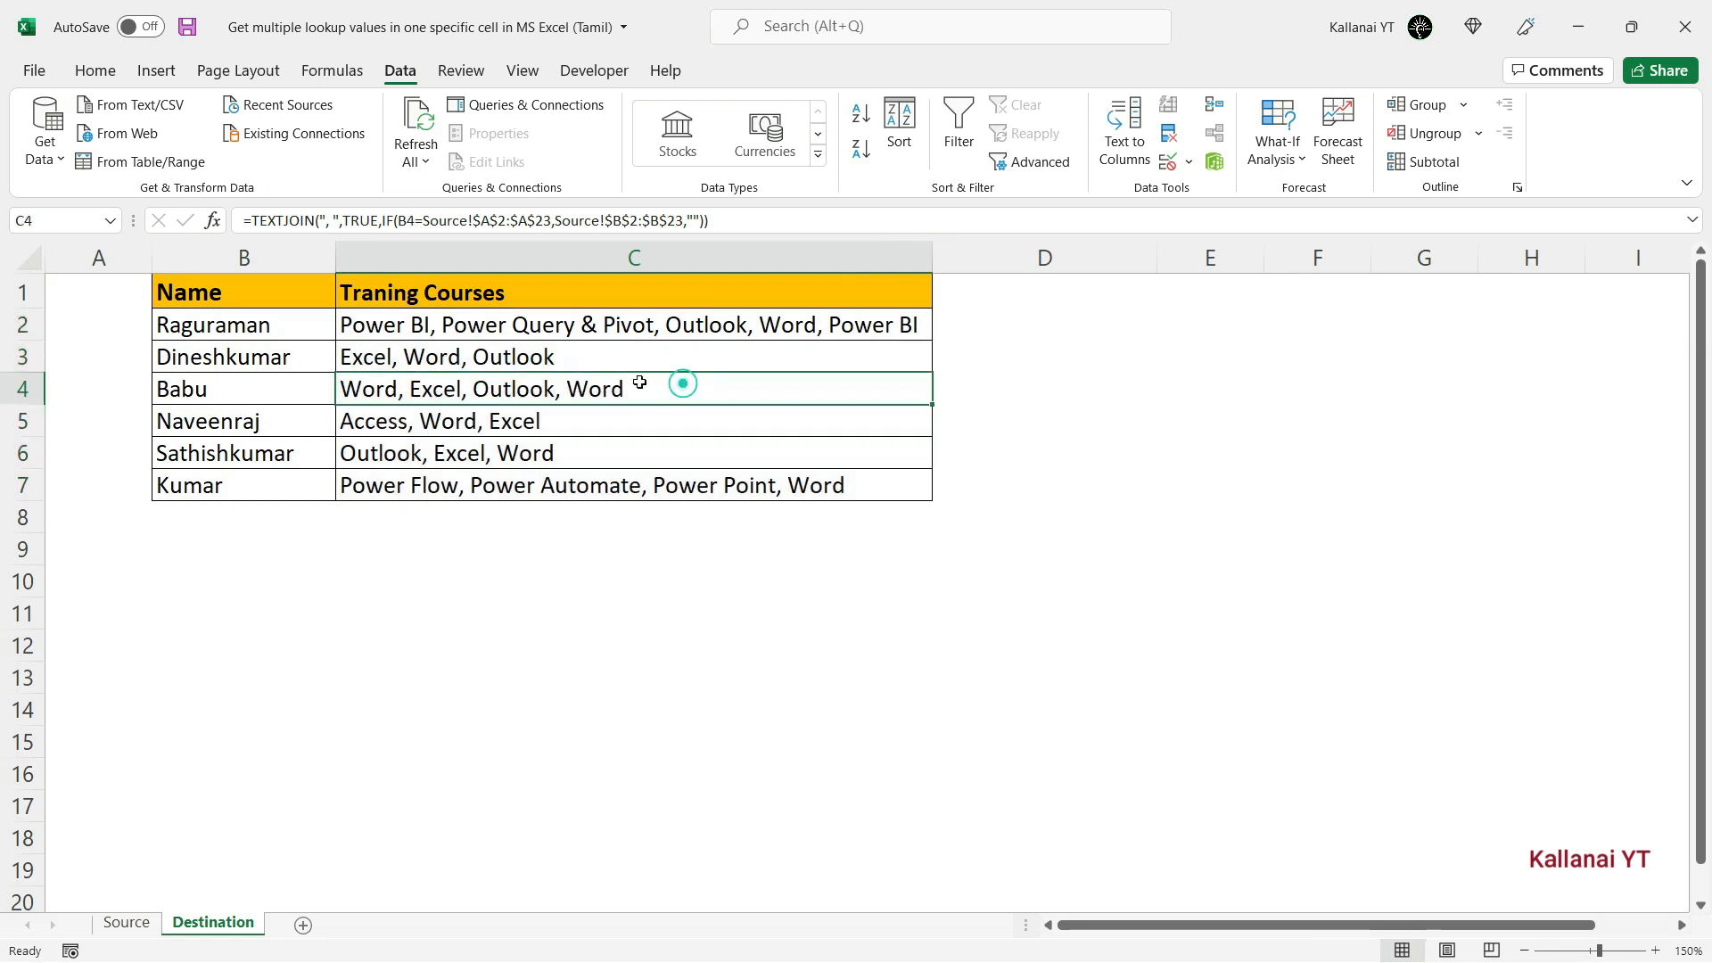
click(428, 336)
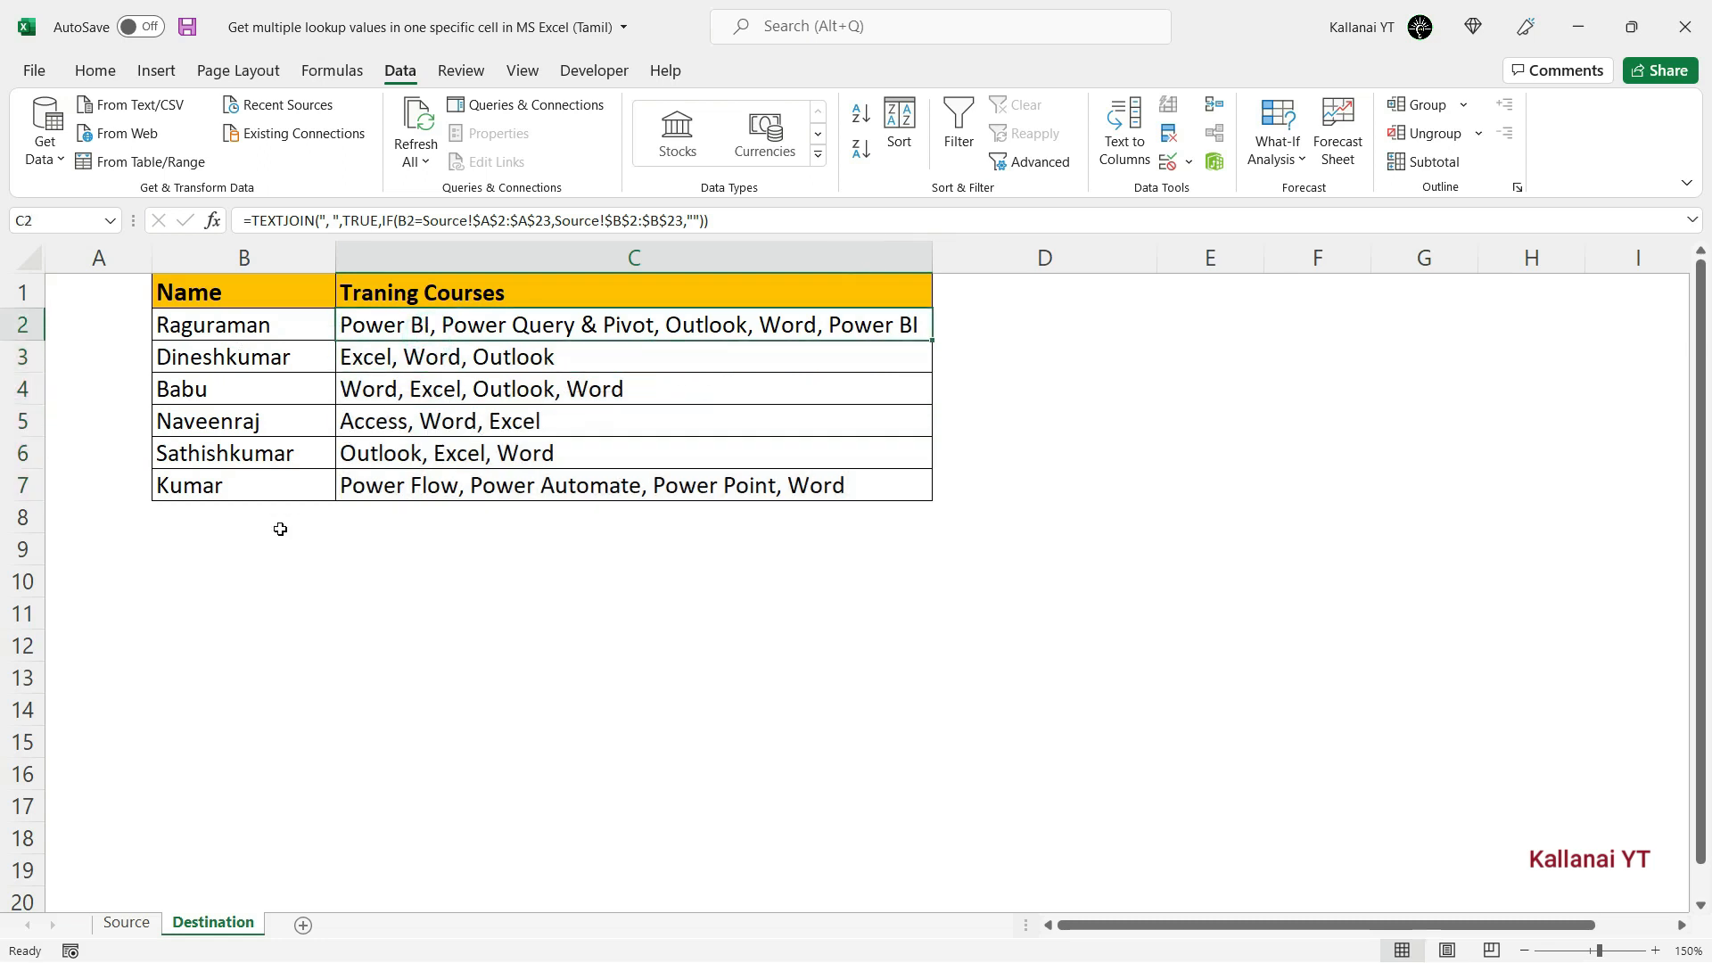
click(126, 922)
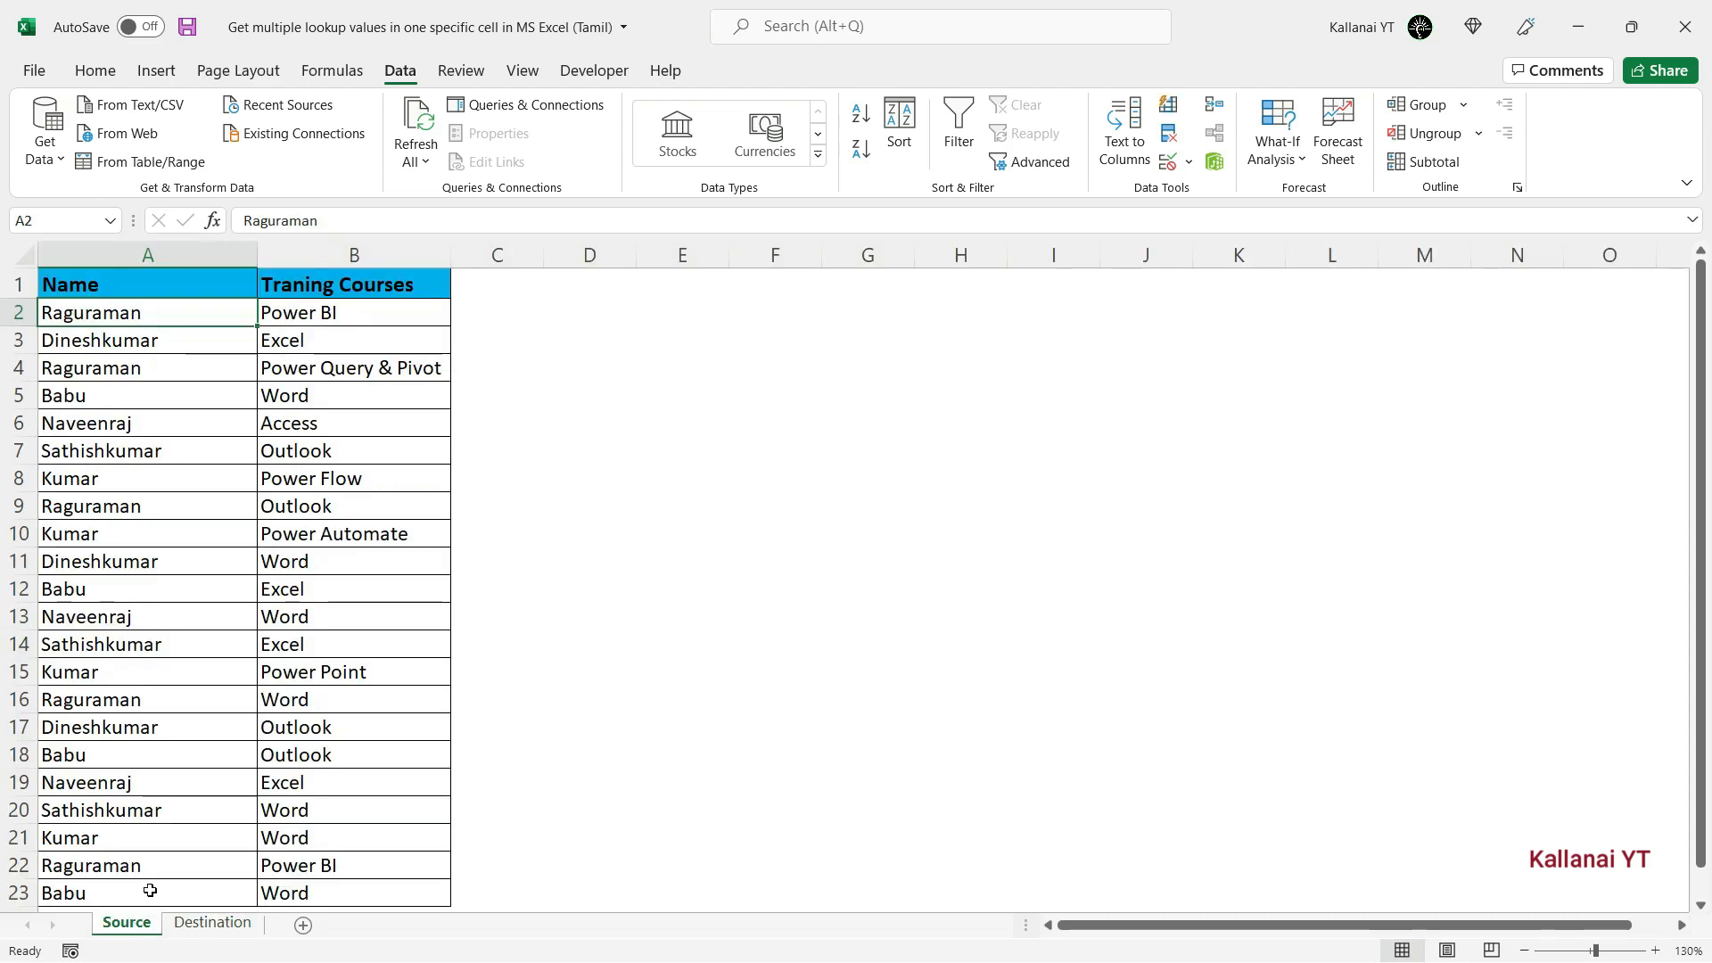
click(149, 891)
click(143, 869)
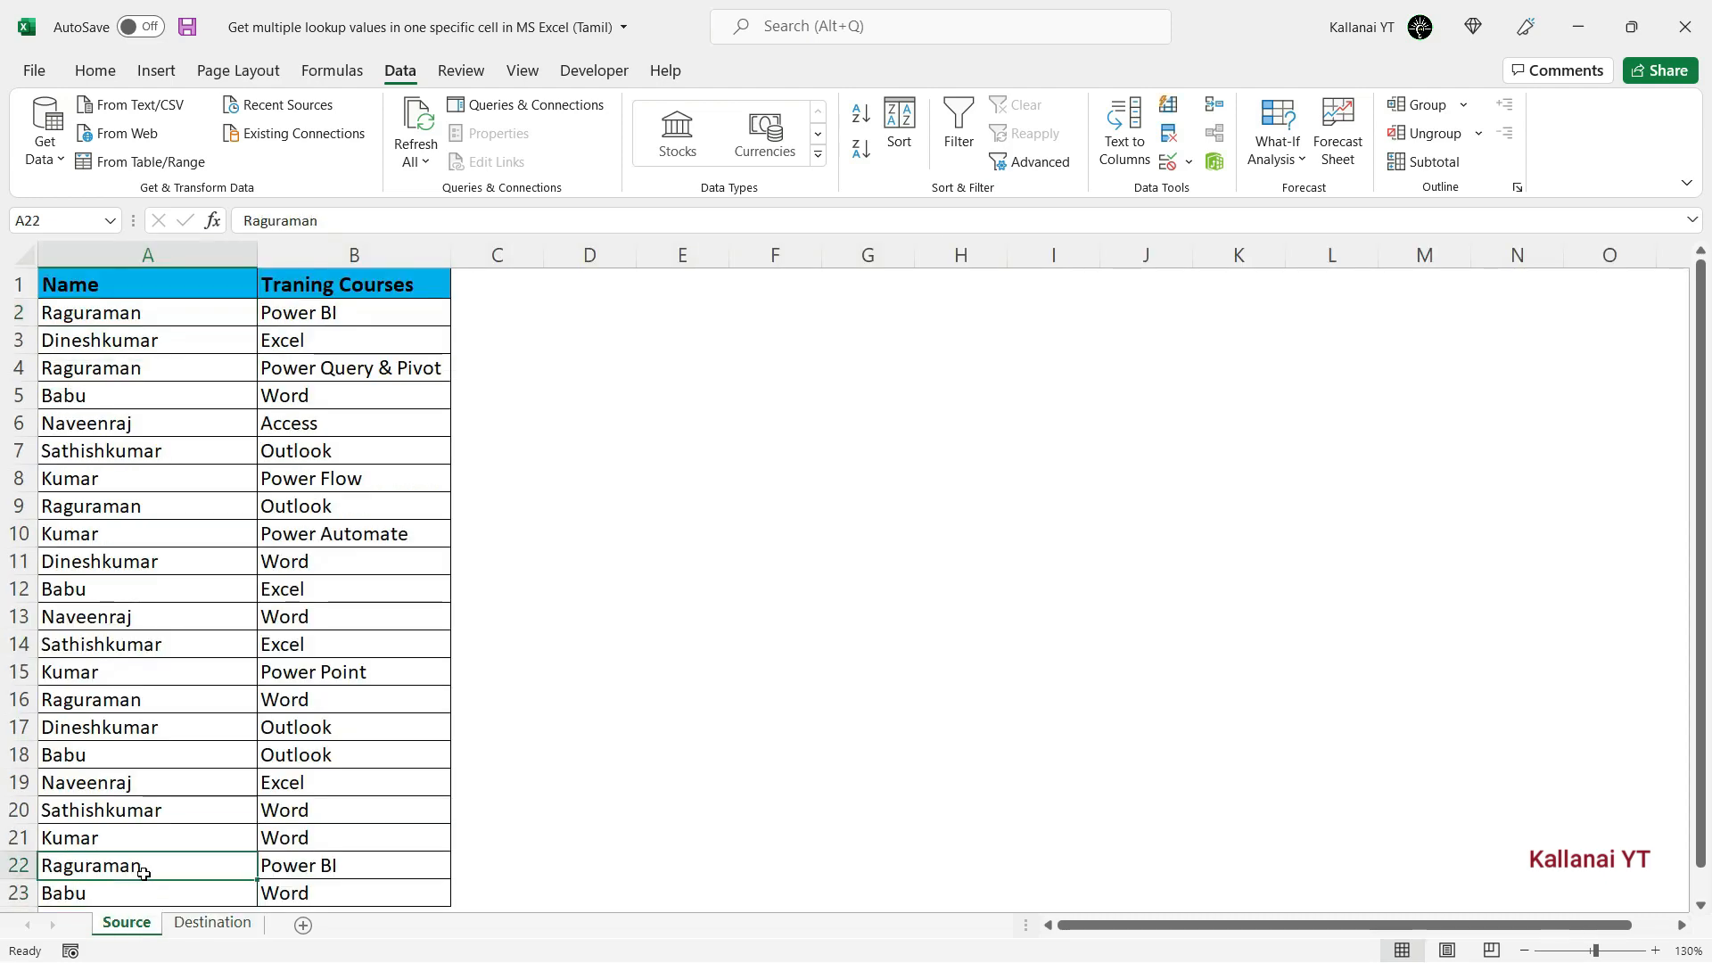
click(269, 865)
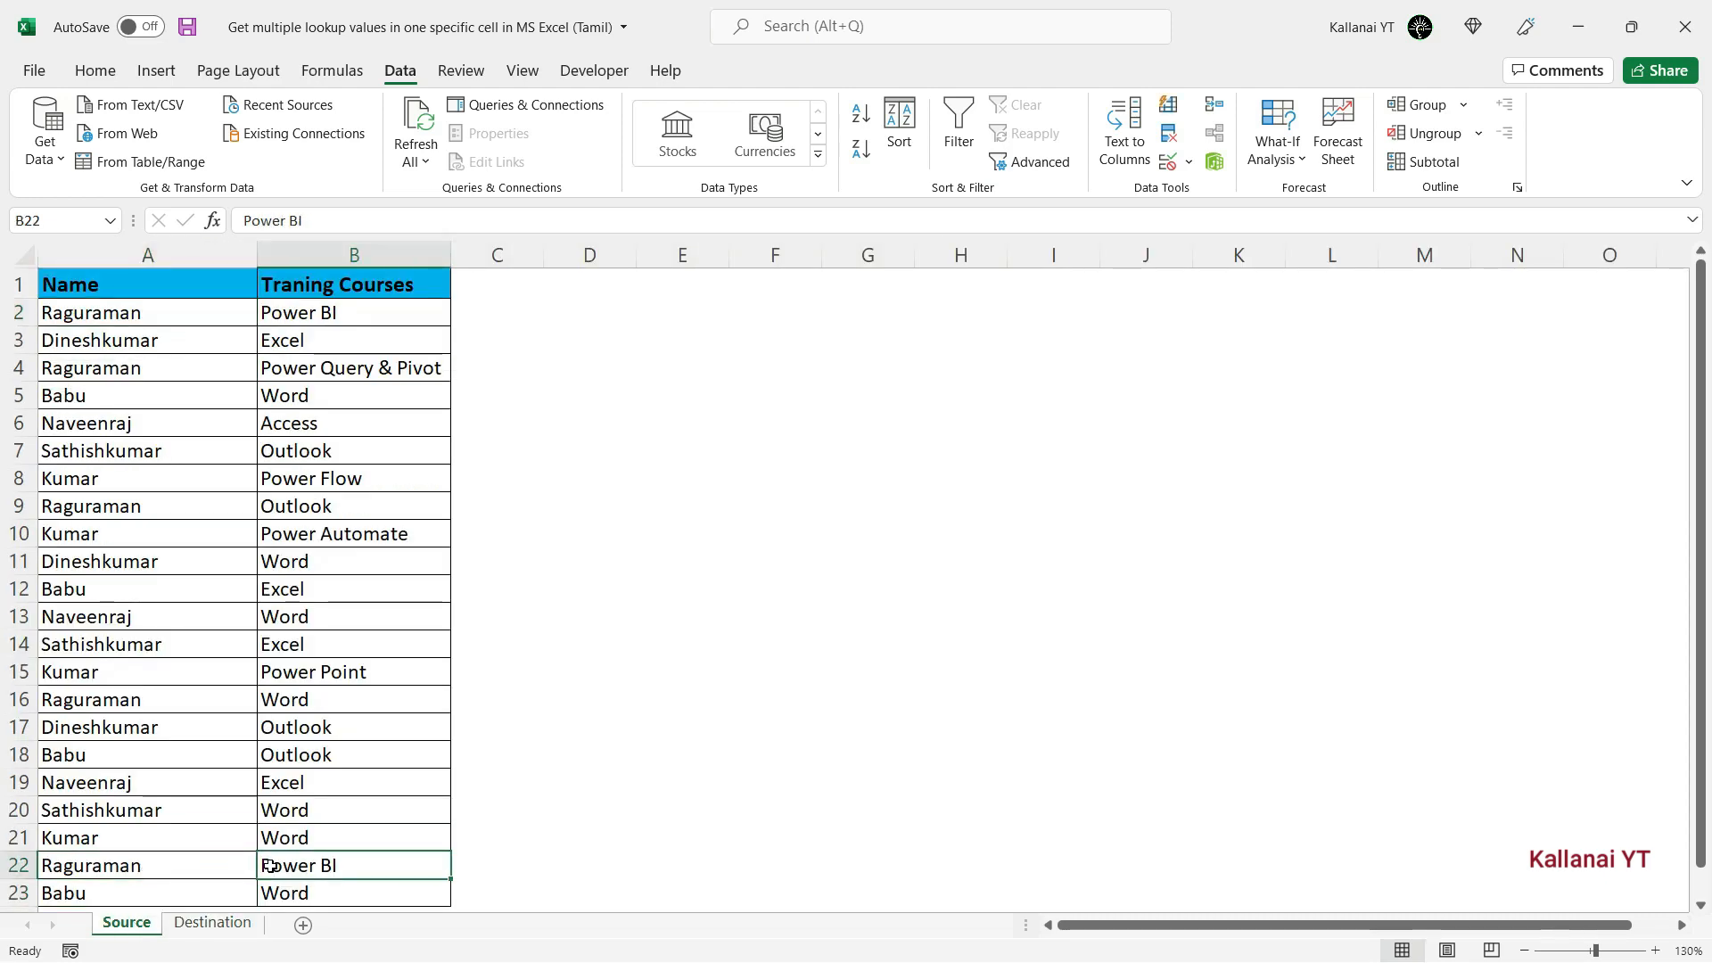
click(218, 924)
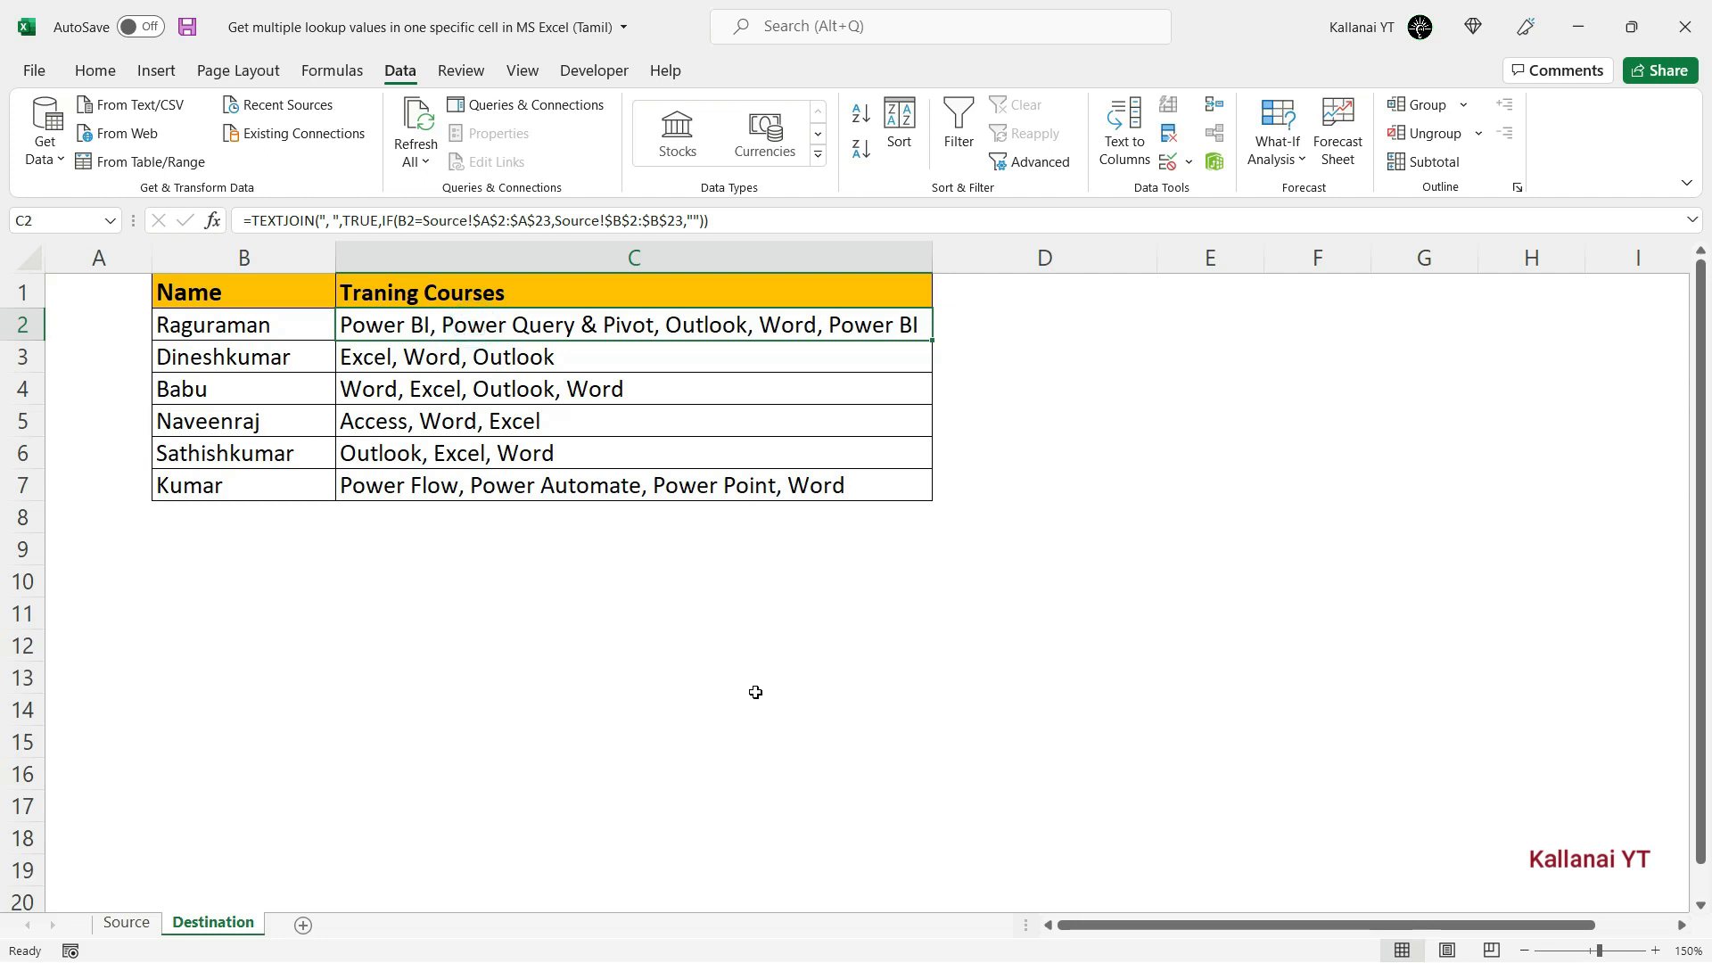
click(633, 700)
click(524, 337)
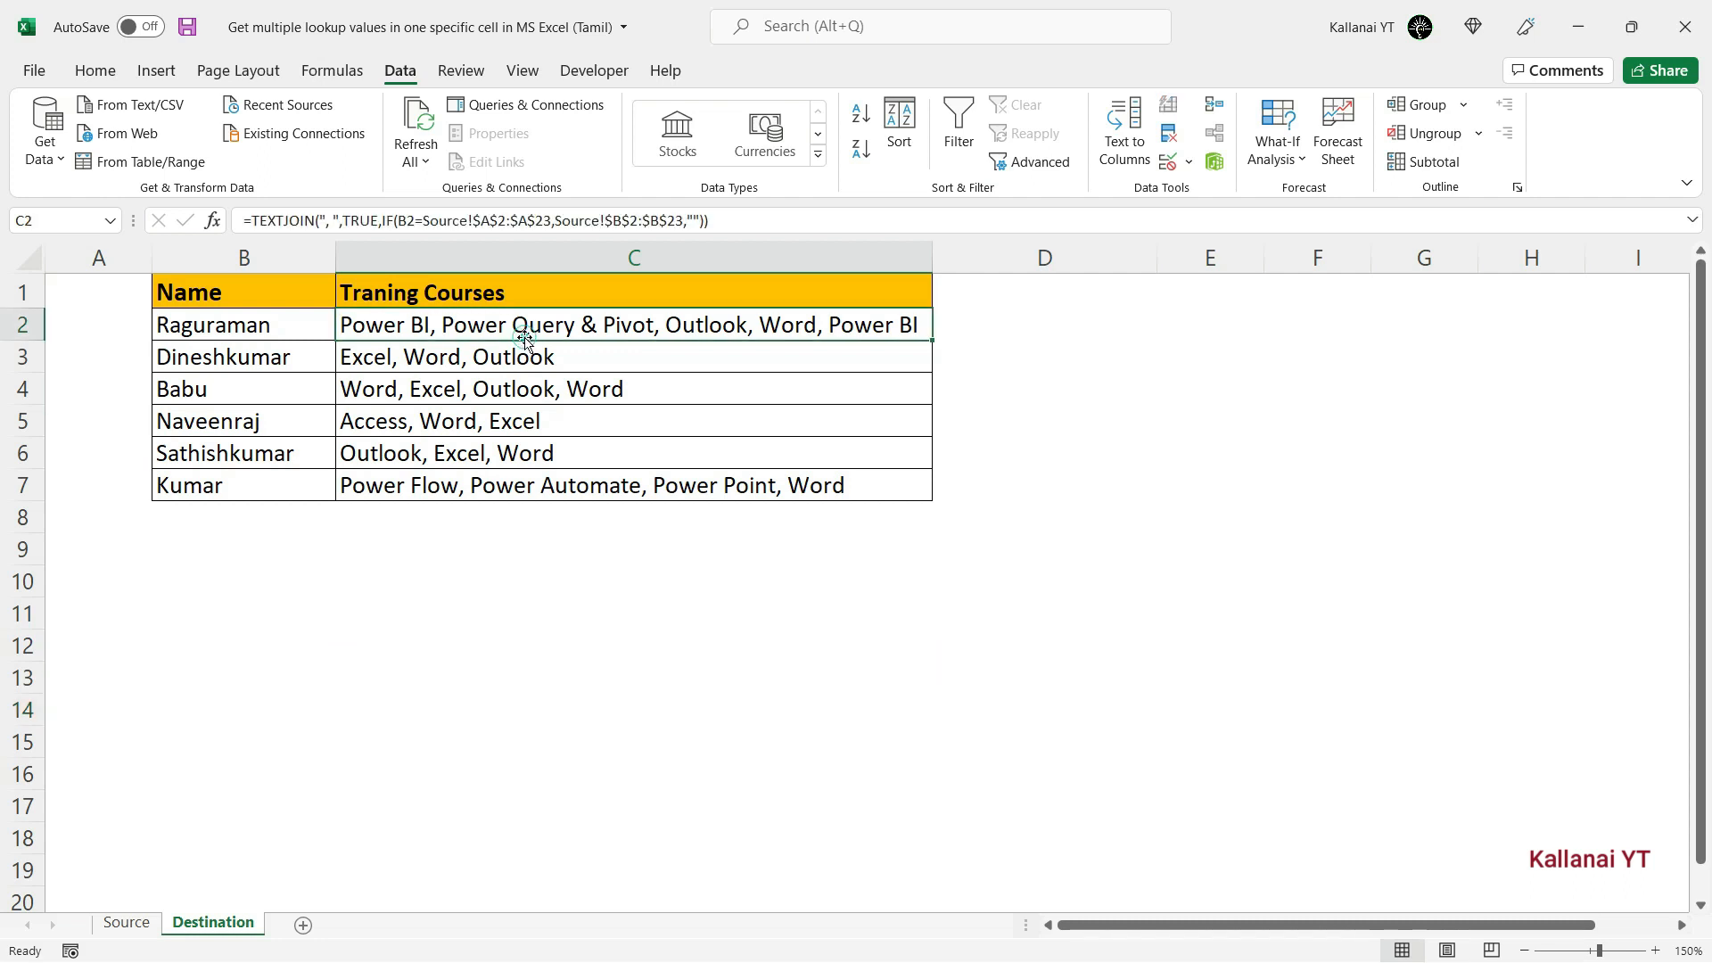
Step: Show the text of C2's formula in C14 with FORMULATEXT
click(528, 723)
text(=fo)
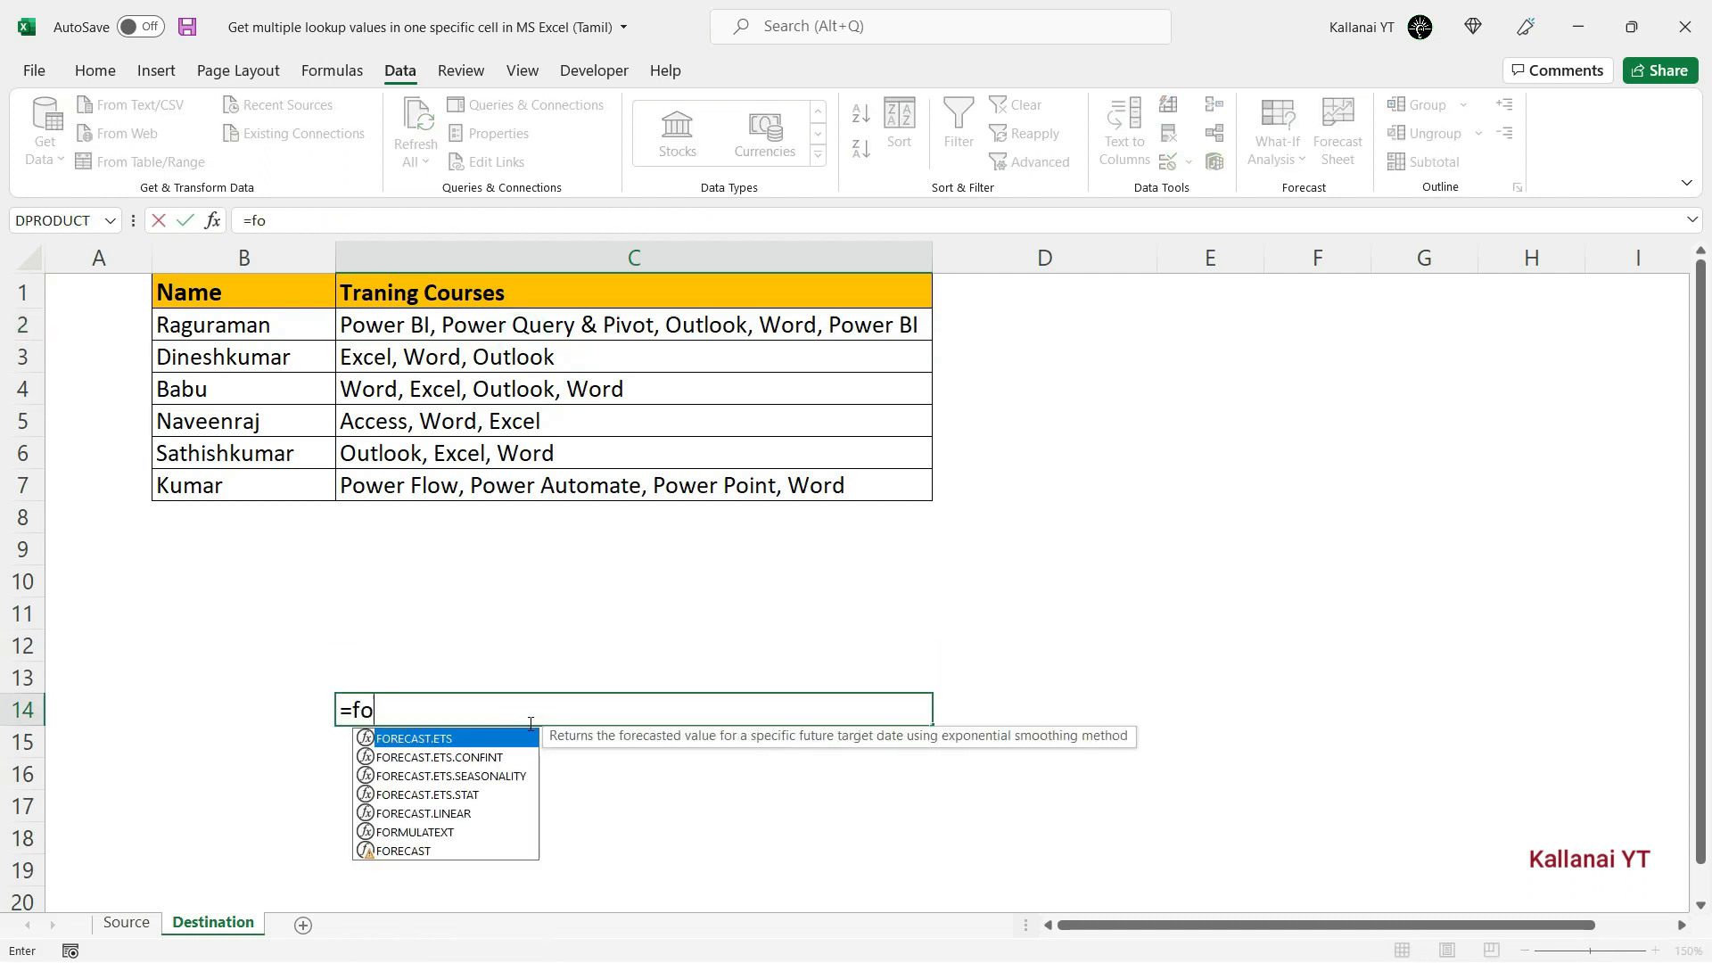
text(rm)
key(Tab)
key(Up)
key(Up)
key(Up)
key(Up)
key(Up)
key(Up)
key(Up)
key(Up)
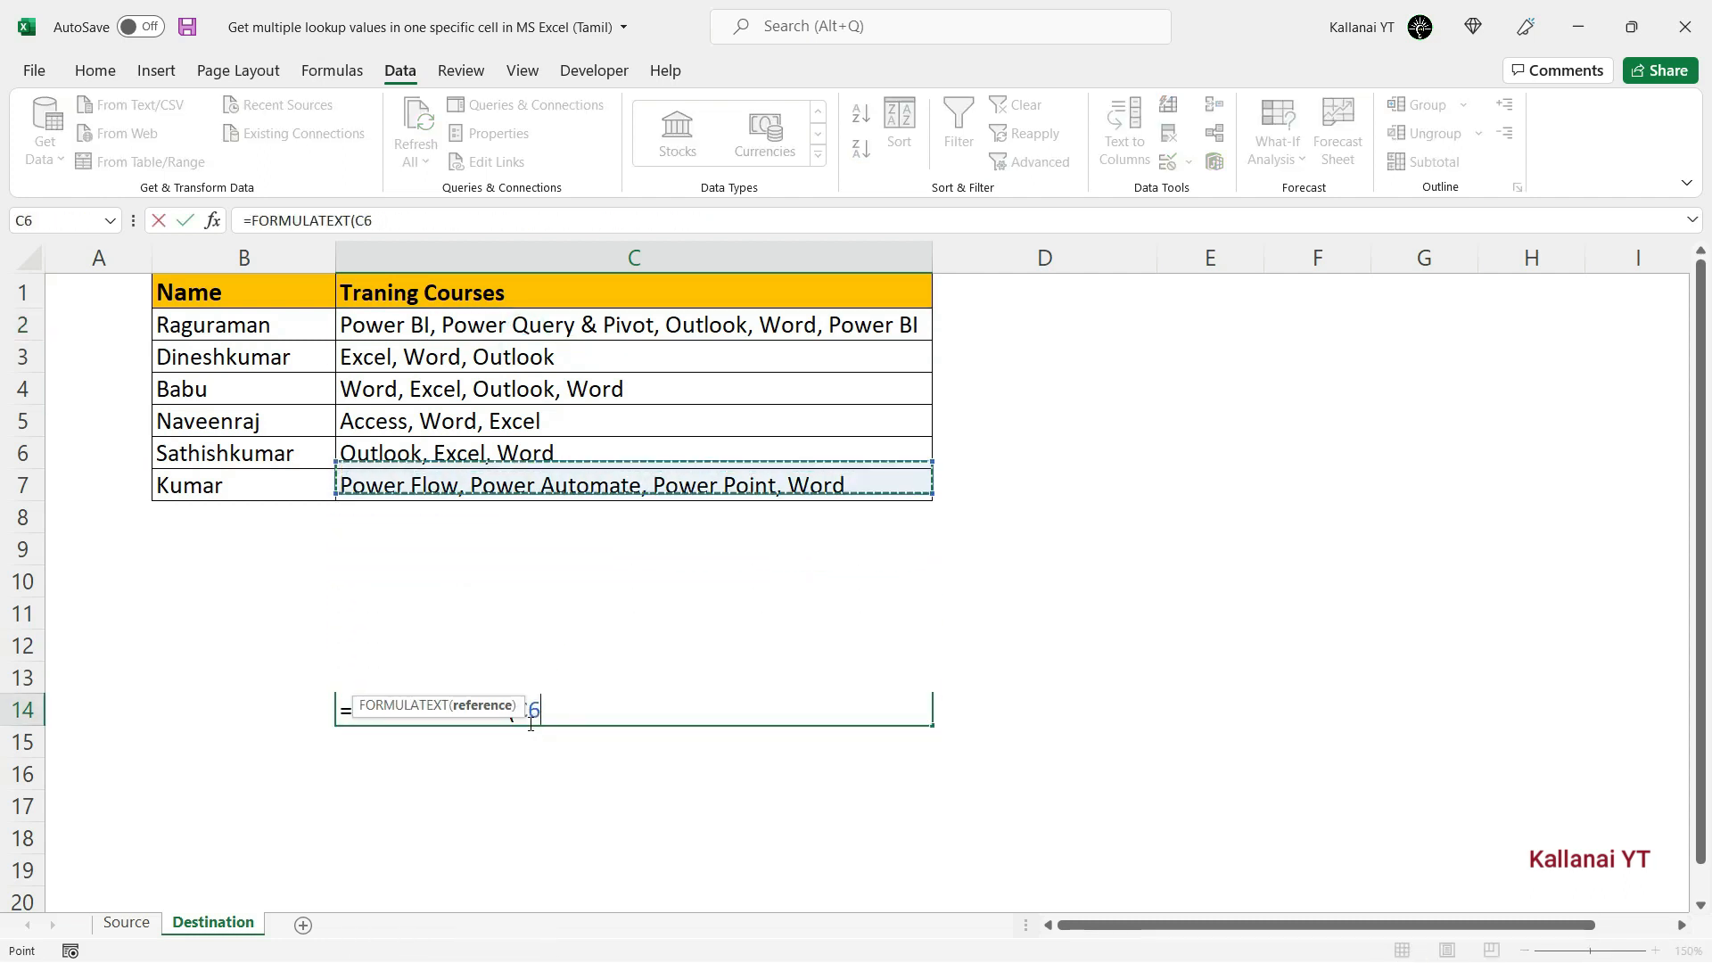
key(Up)
key(Up)
key(Up)
key(Up)
key(Return)
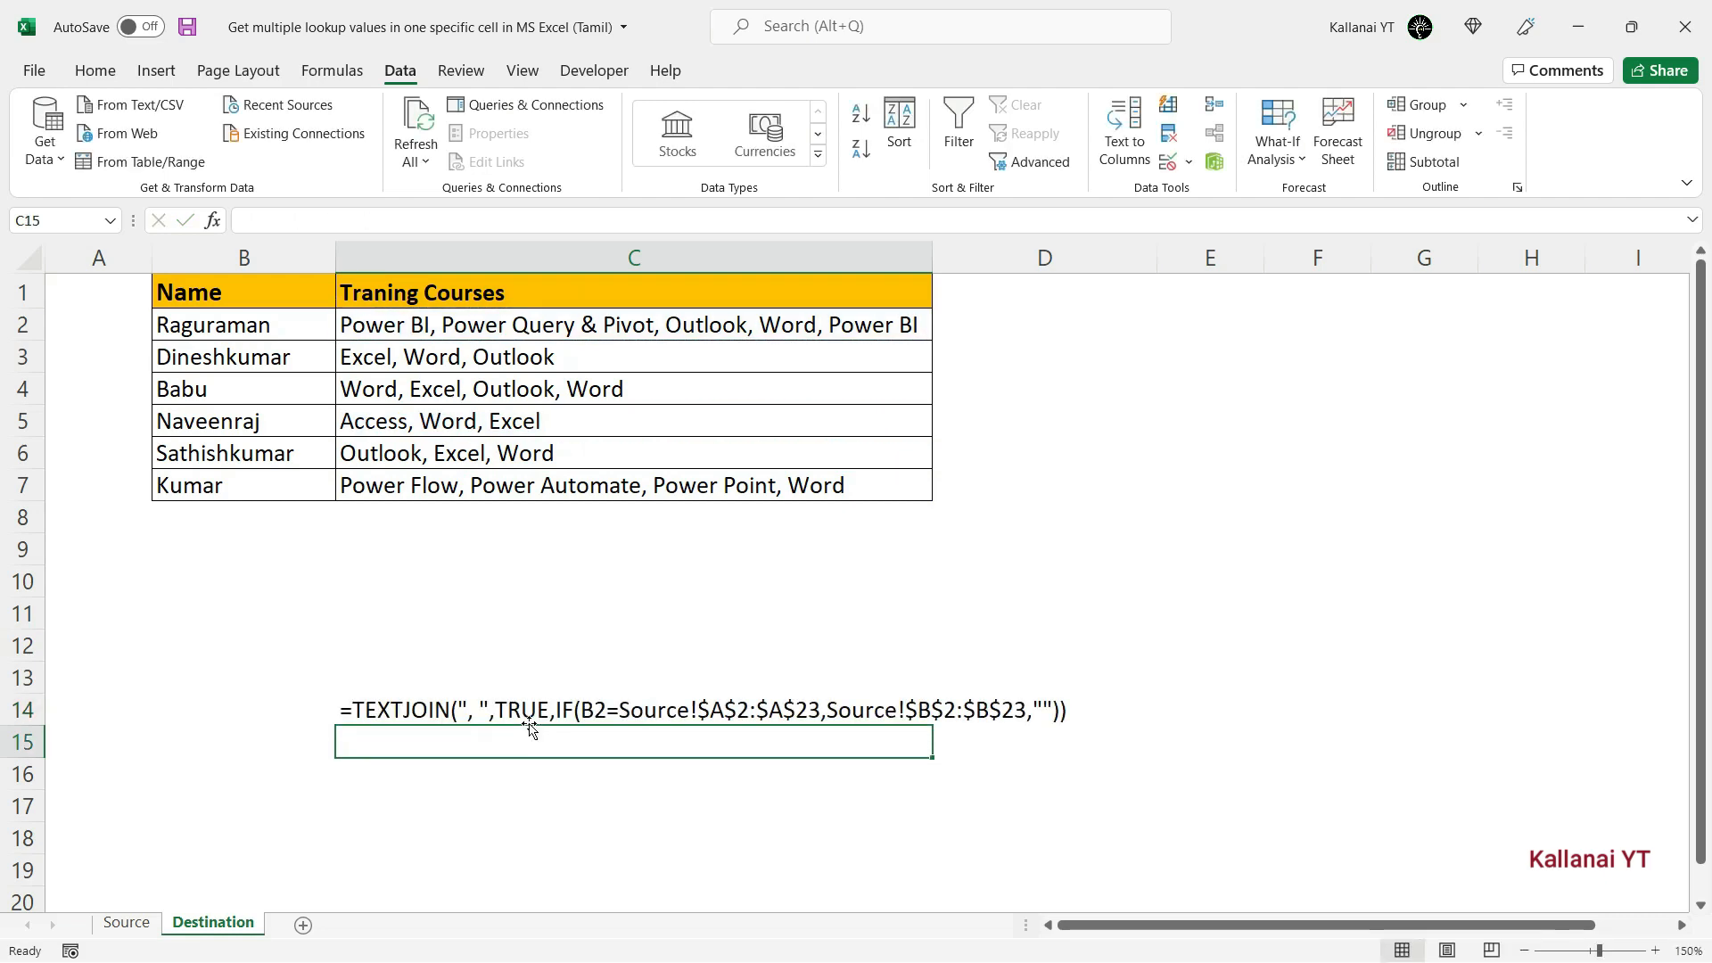
Step: Replace the FORMULATEXT formula in C14 with its value
click(528, 722)
key(ctrl+c)
key(ctrl+alt+v)
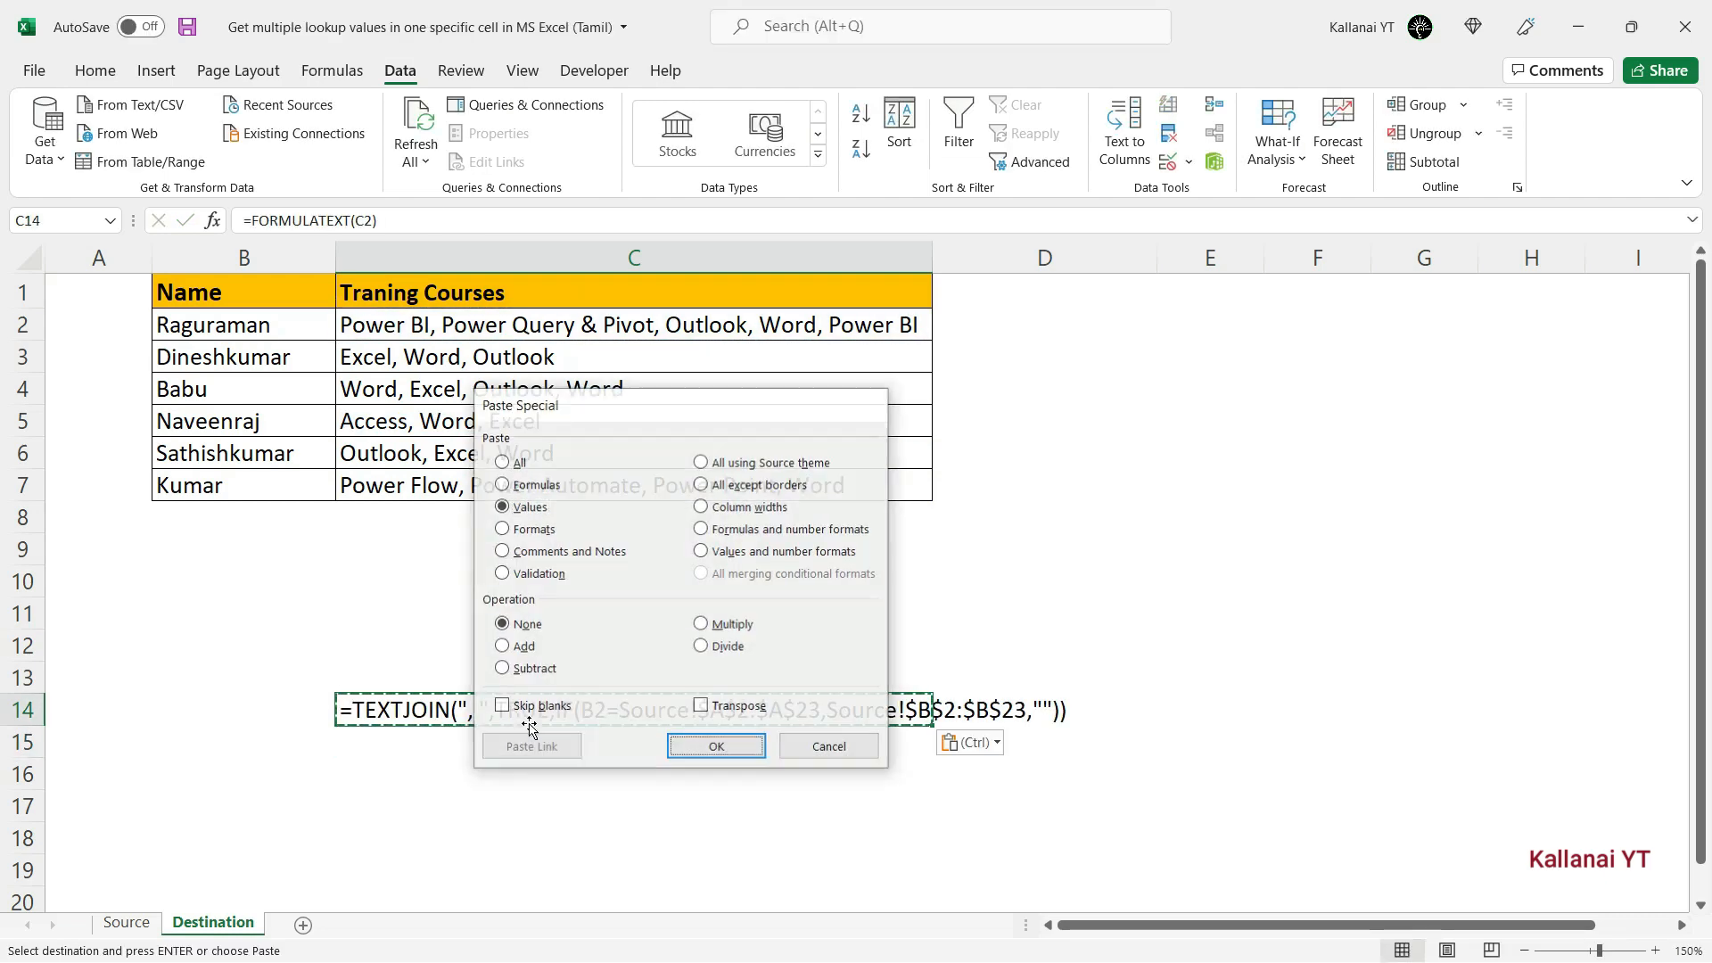
key(Return)
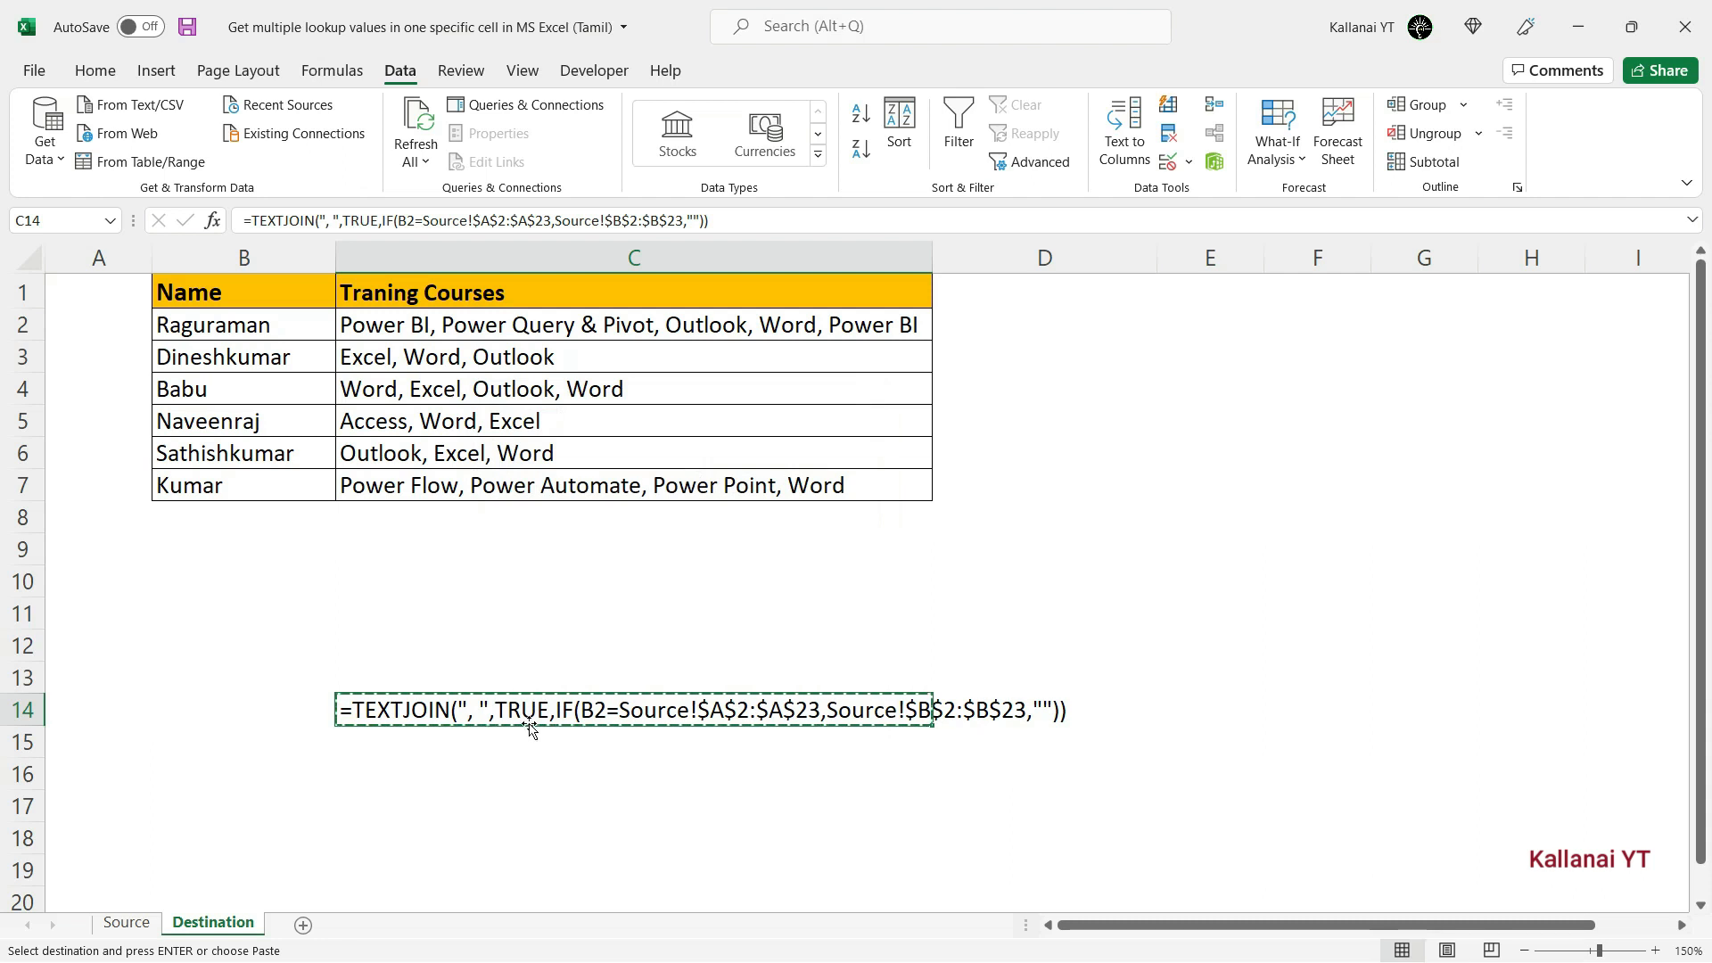
Step: Move the formula text from C14 to M13
key(Right)
key(Right)
key(Right)
key(Right)
key(Right)
key(Right)
key(Right)
key(Right)
key(Right)
key(Right)
key(Right)
key(Right)
key(Left)
key(Left)
key(Left)
key(Up)
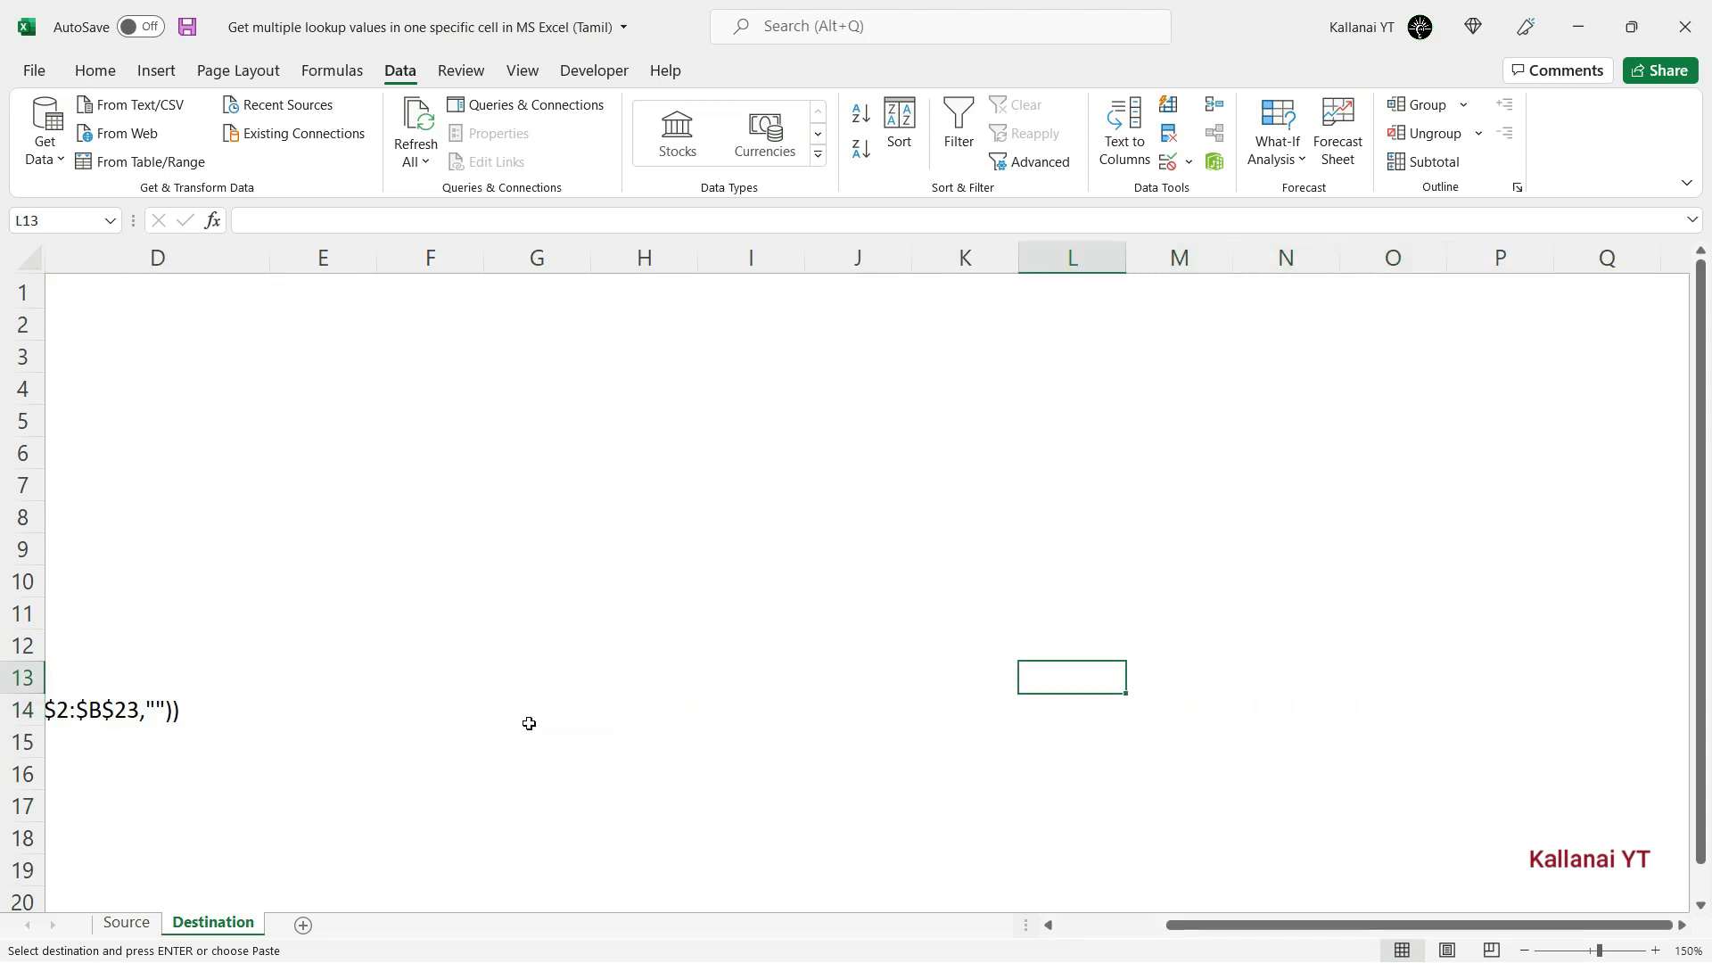
key(Right)
key(Right)
key(Left)
key(Return)
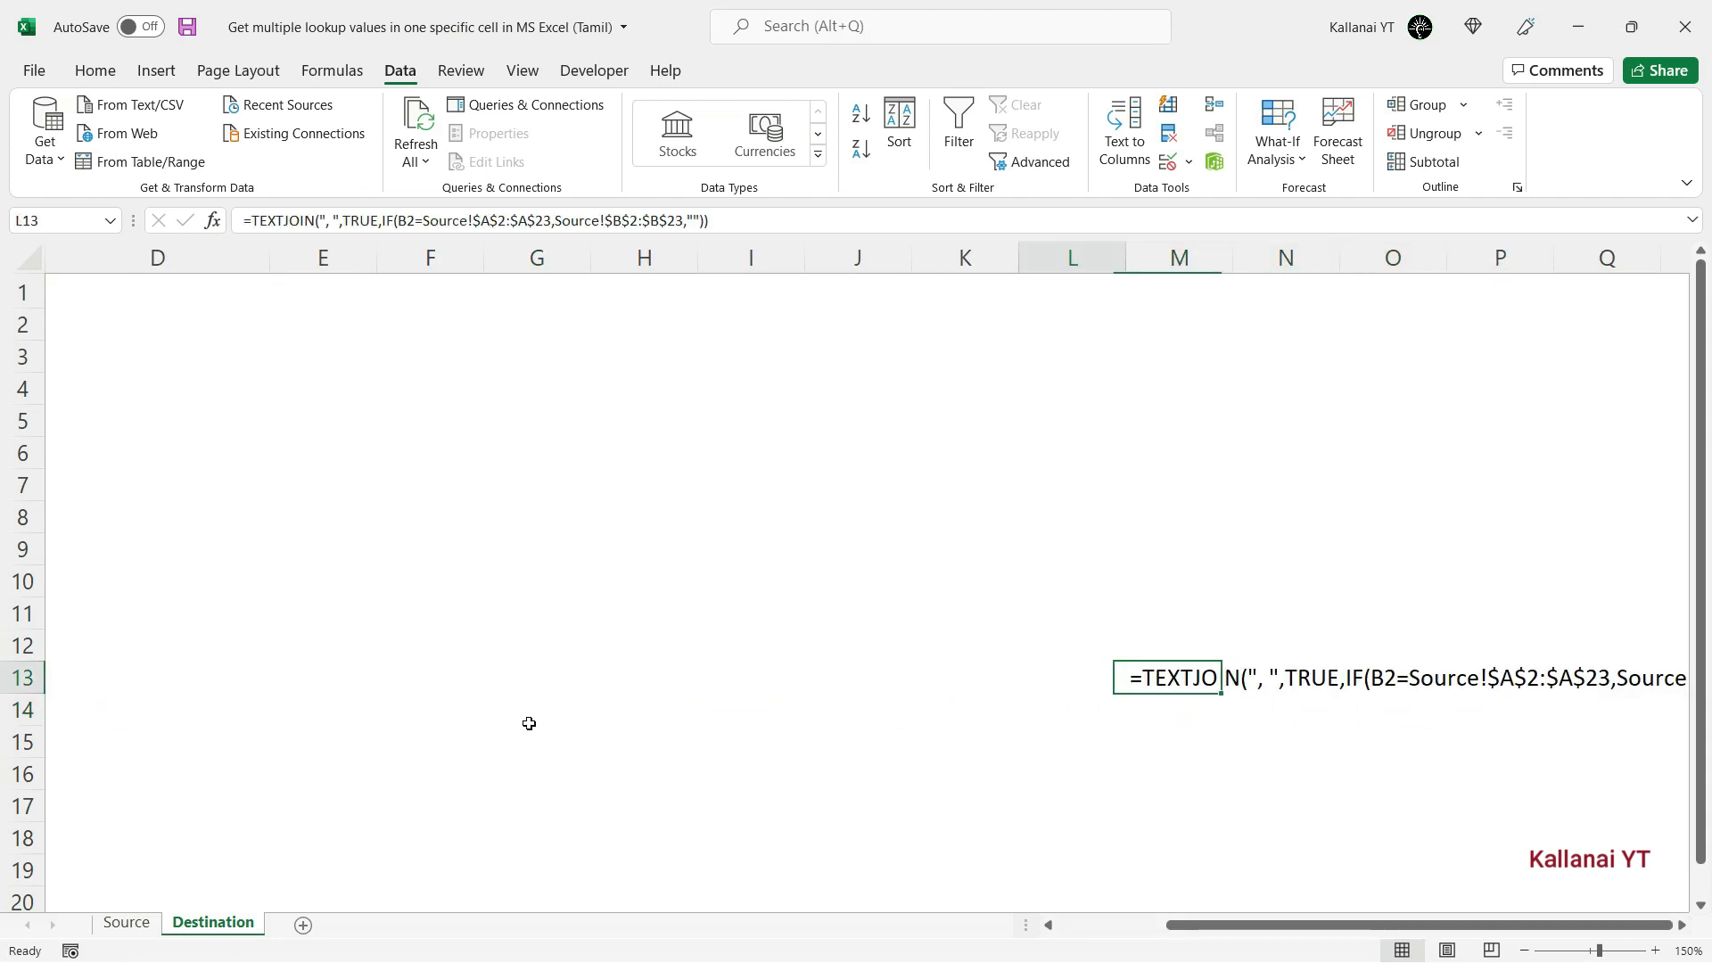
Step: Look over the Destination table and return to the formula text in M13
key(Home)
key(Right)
key(Right)
key(Up)
key(Up)
key(Up)
key(Up)
key(Up)
key(Up)
key(Up)
key(Up)
key(Up)
key(Up)
key(Up)
key(Up)
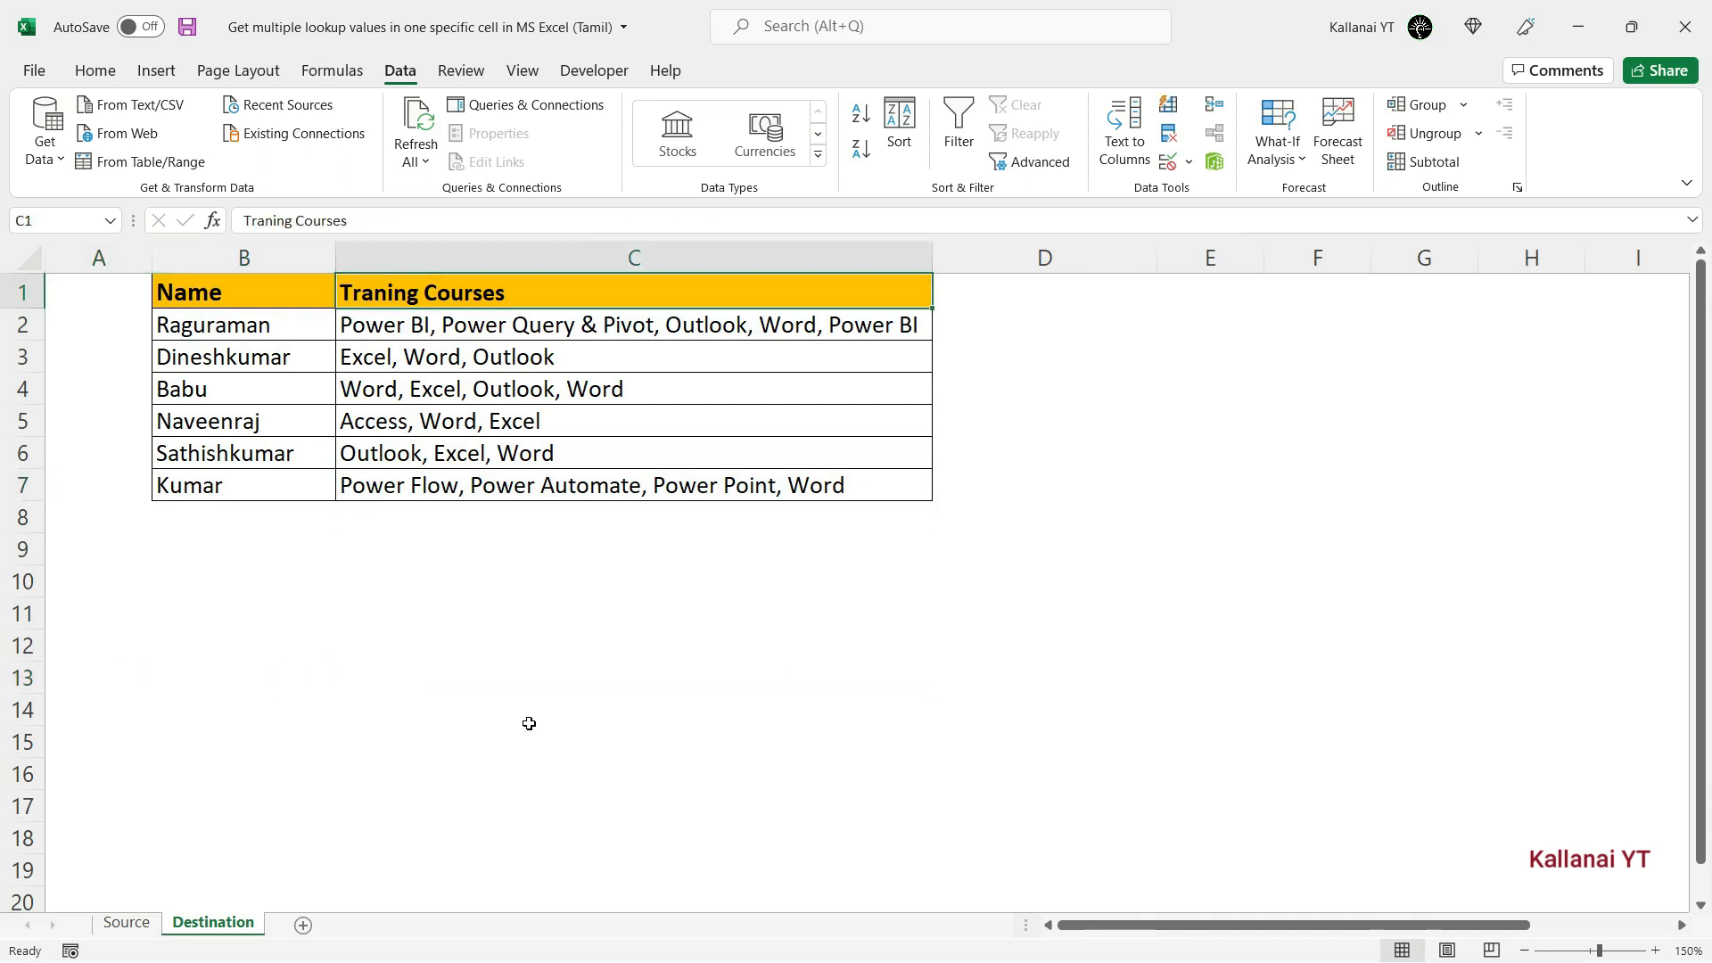
key(Right)
key(Right)
key(Right)
key(Right)
key(Right)
key(Left)
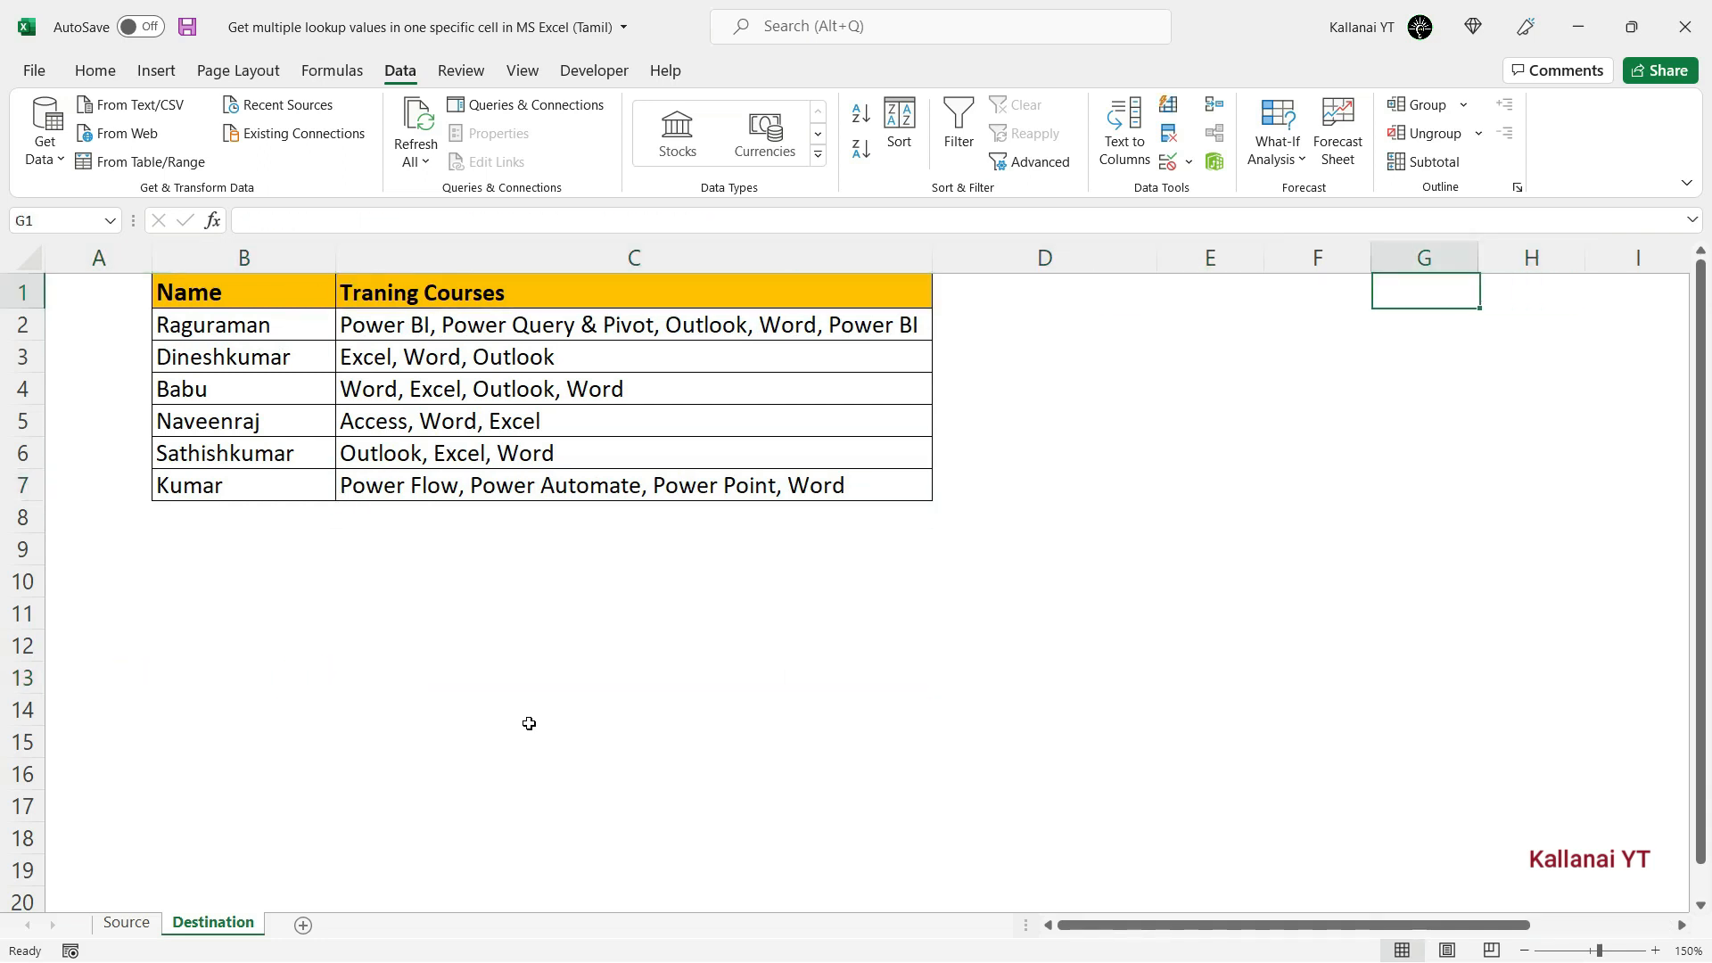
key(Left)
key(Left)
key(Left)
key(Left)
key(Left)
key(Right)
key(Right)
key(Right)
key(Right)
key(Right)
key(Right)
key(Right)
key(Right)
key(Right)
key(Right)
key(Right)
key(Right)
key(Right)
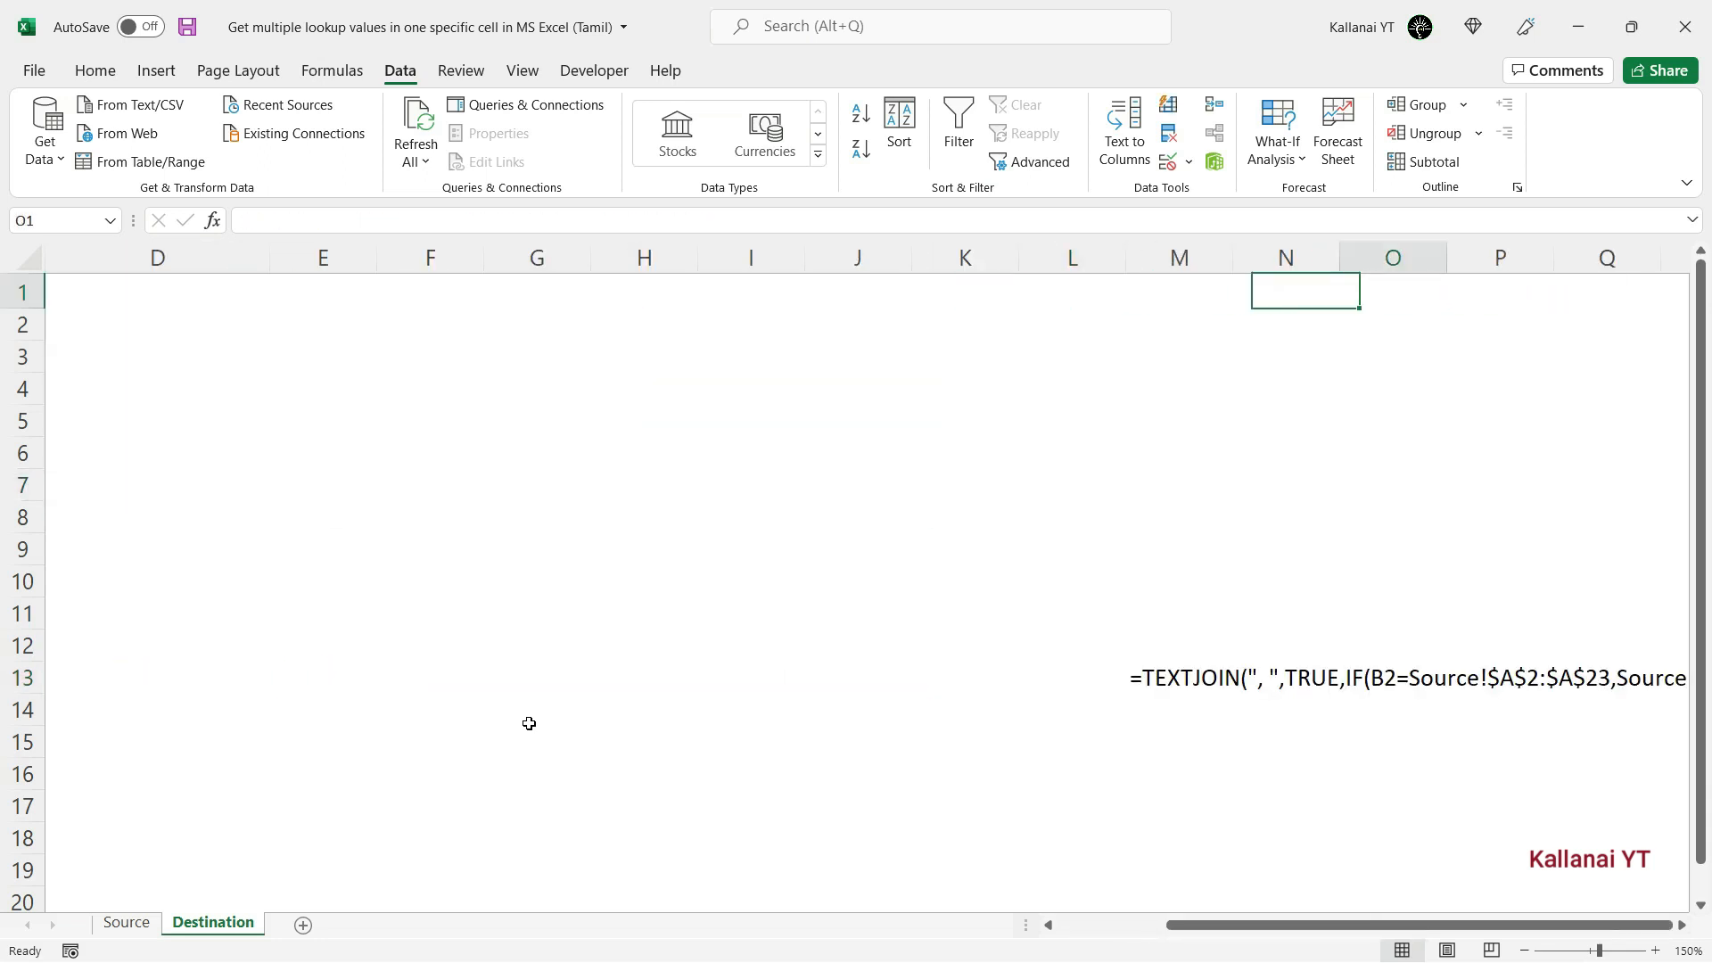
key(Right)
key(Left)
key(Left)
key(Left)
key(Down)
key(Down)
key(Down)
key(Down)
key(Down)
key(Down)
key(Down)
key(Down)
key(Down)
key(Down)
key(Down)
key(Down)
Step: Label the formula text by entering "Withour remove duplicates" in M11, two rows above it
click(529, 724)
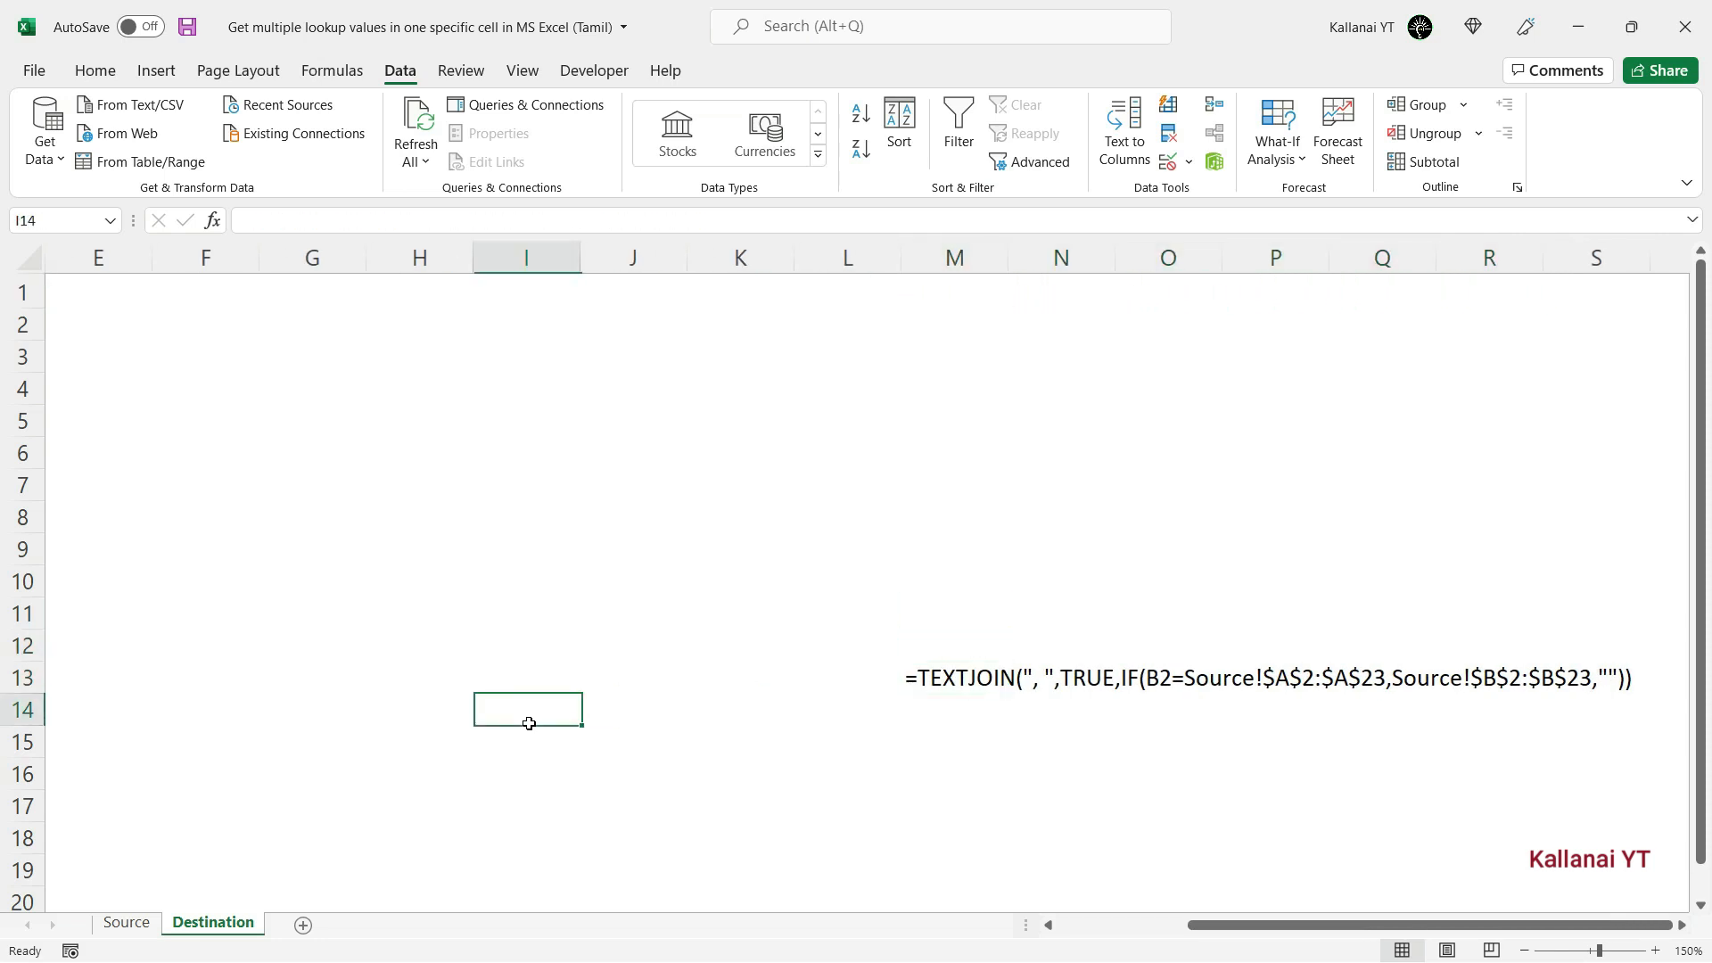
key(Right)
key(Right)
key(Right)
key(Right)
key(Right)
key(Up)
key(Up)
key(Up)
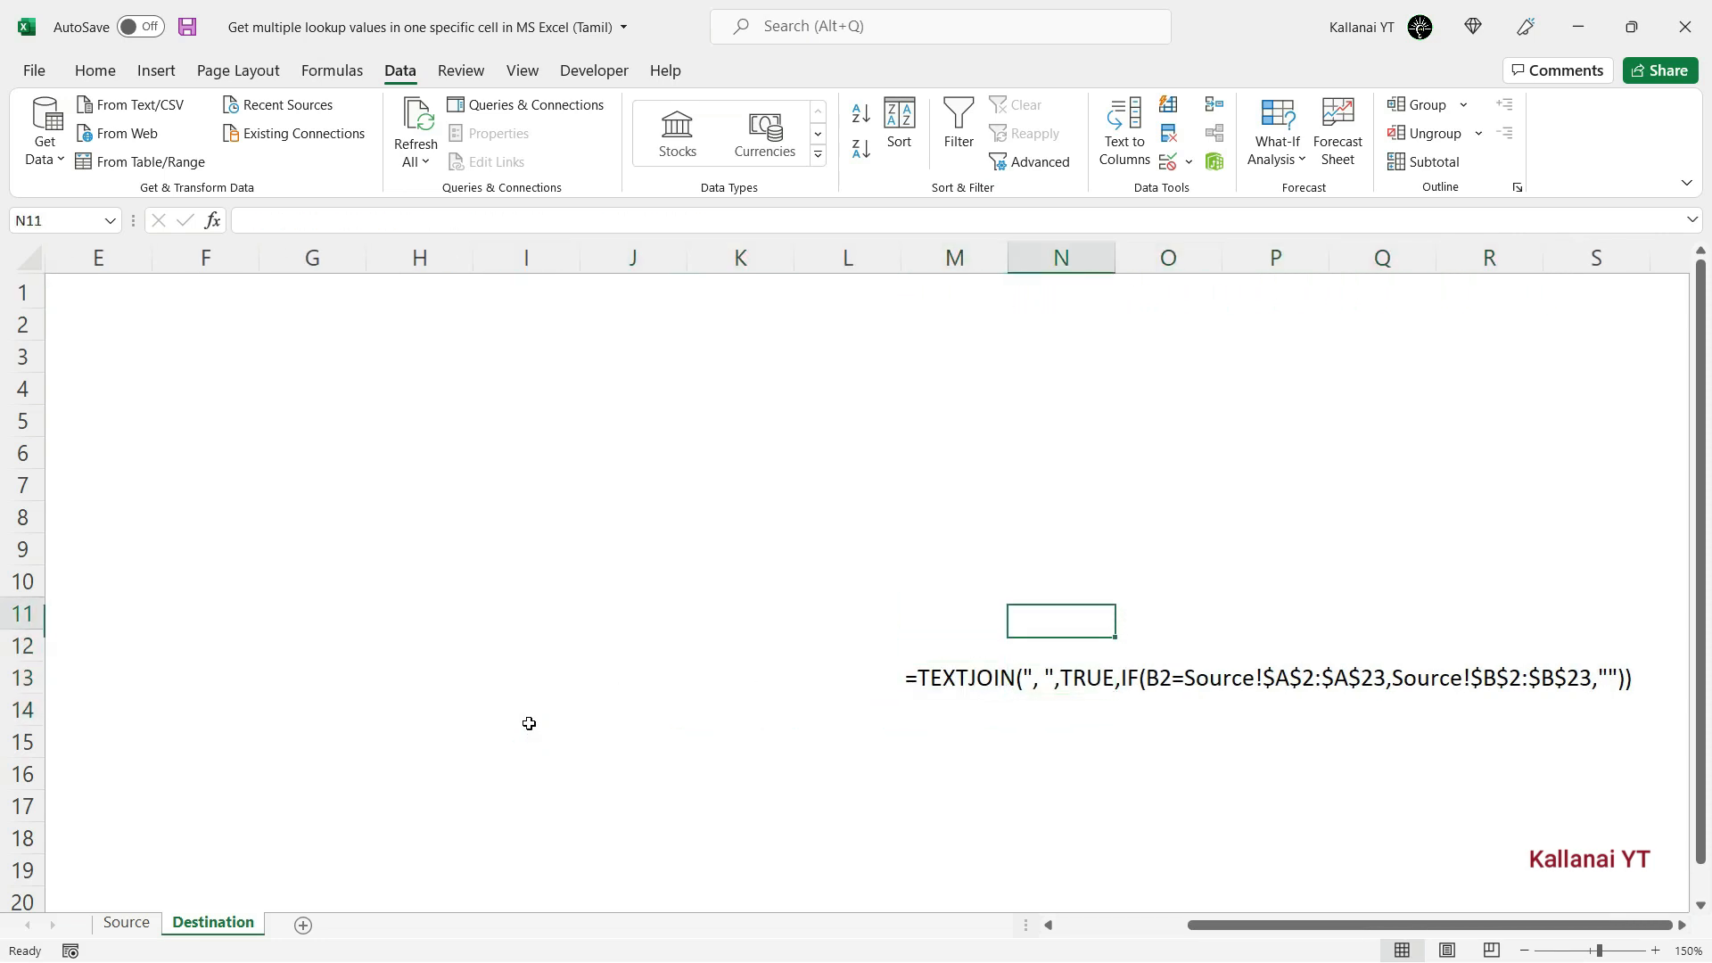
key(Left)
text(Withour )
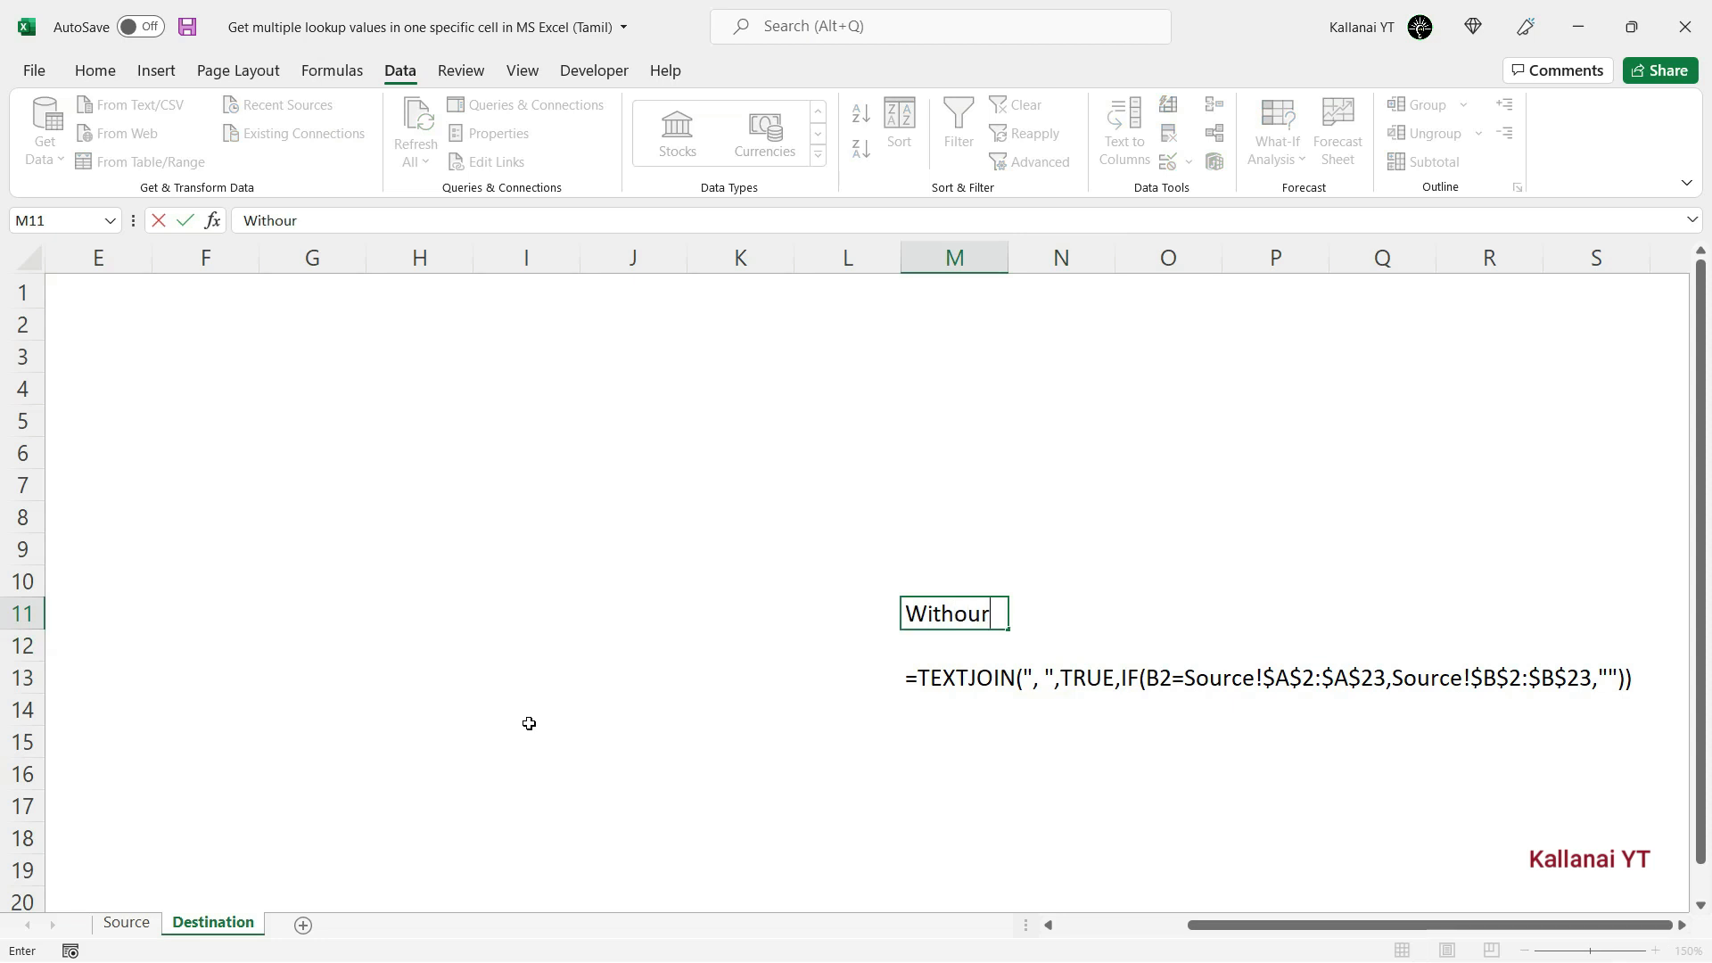
text(remov)
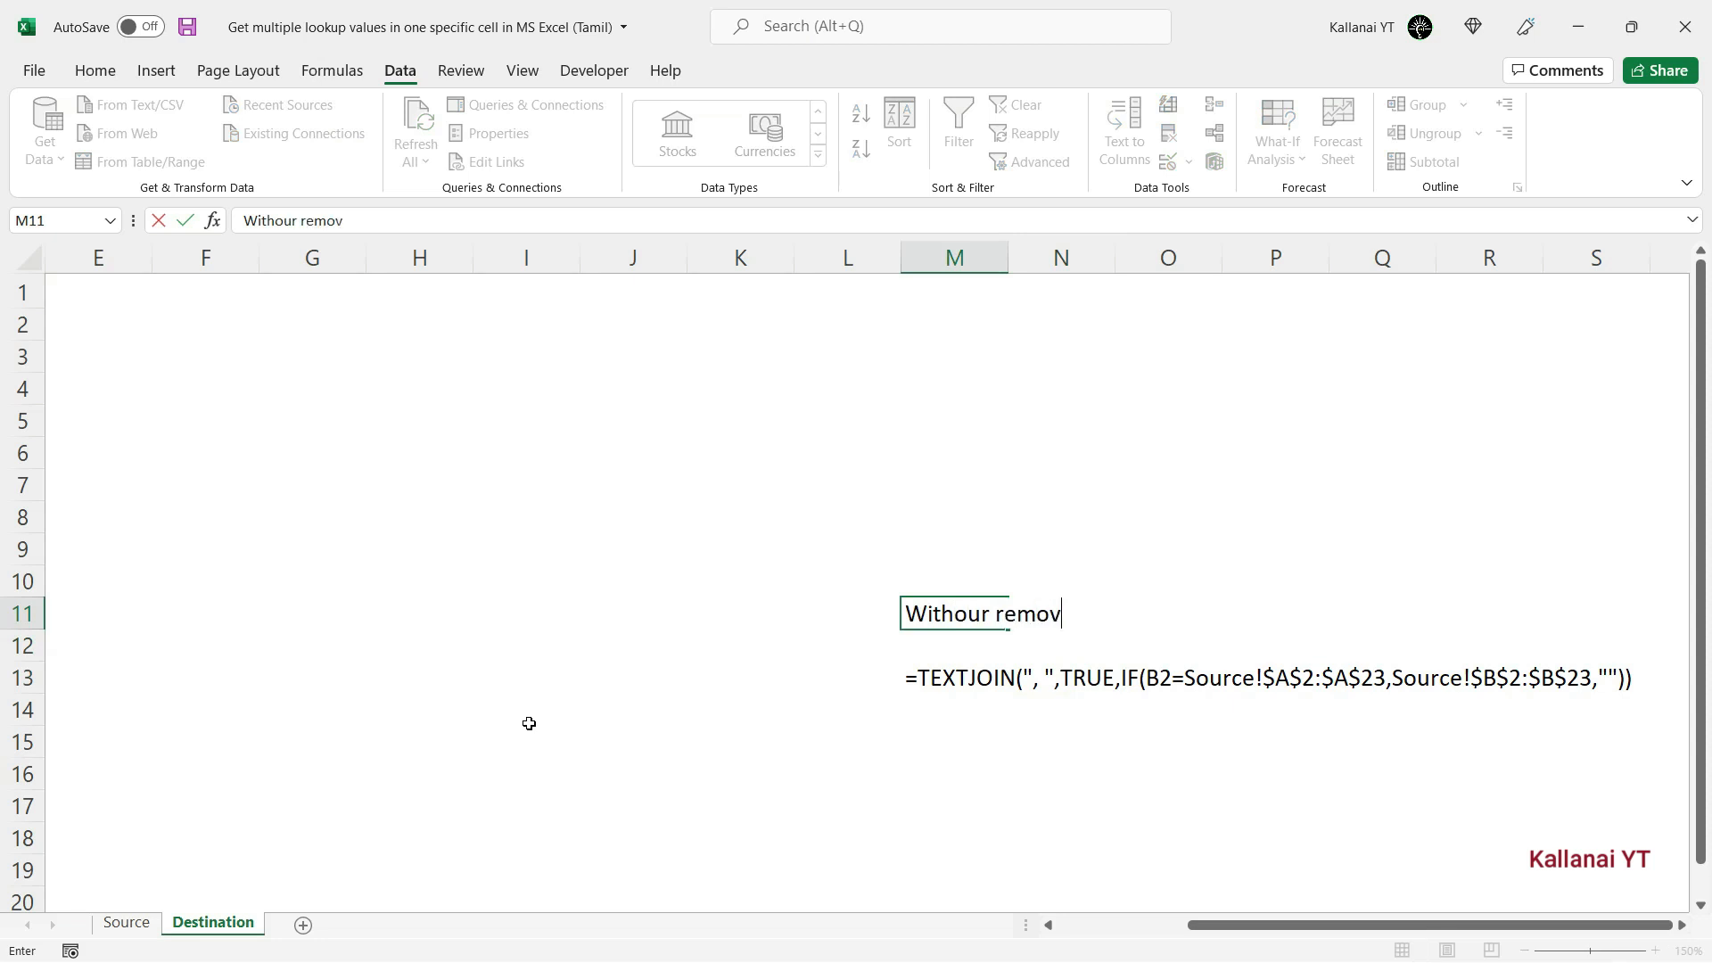
text(e duplica)
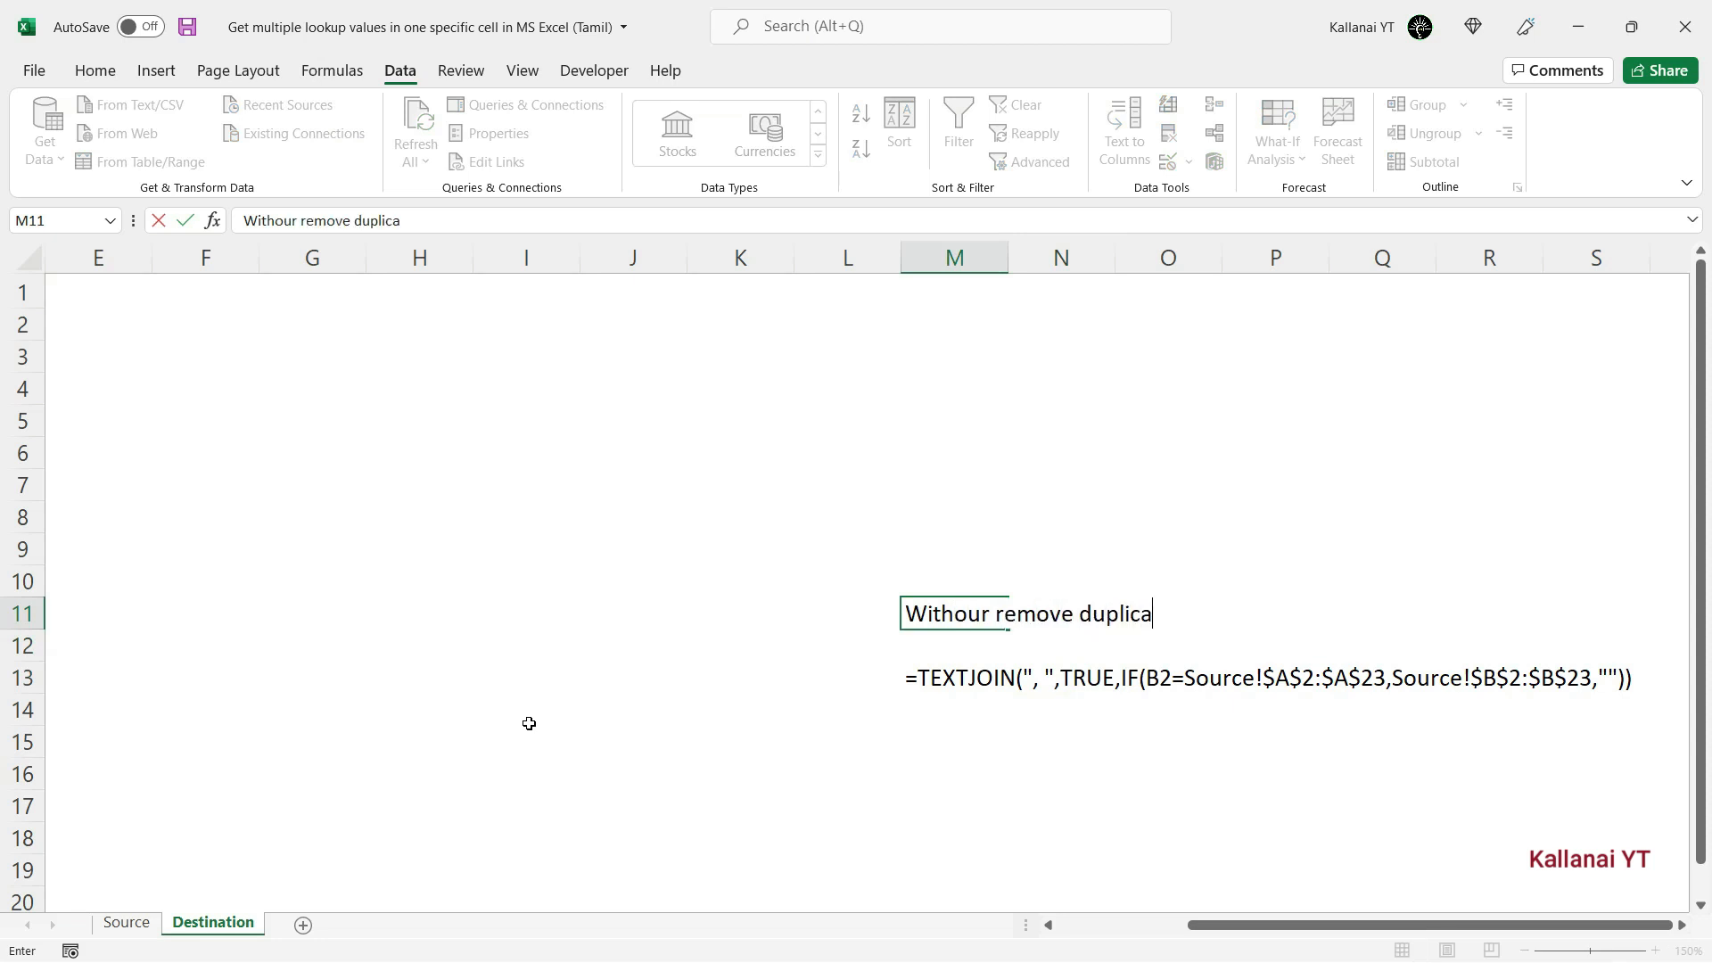
text(tes)
key(Return)
Step: Clear the training course formulas from C2:C7 of the Destination table
key(Up)
key(ctrl+Left)
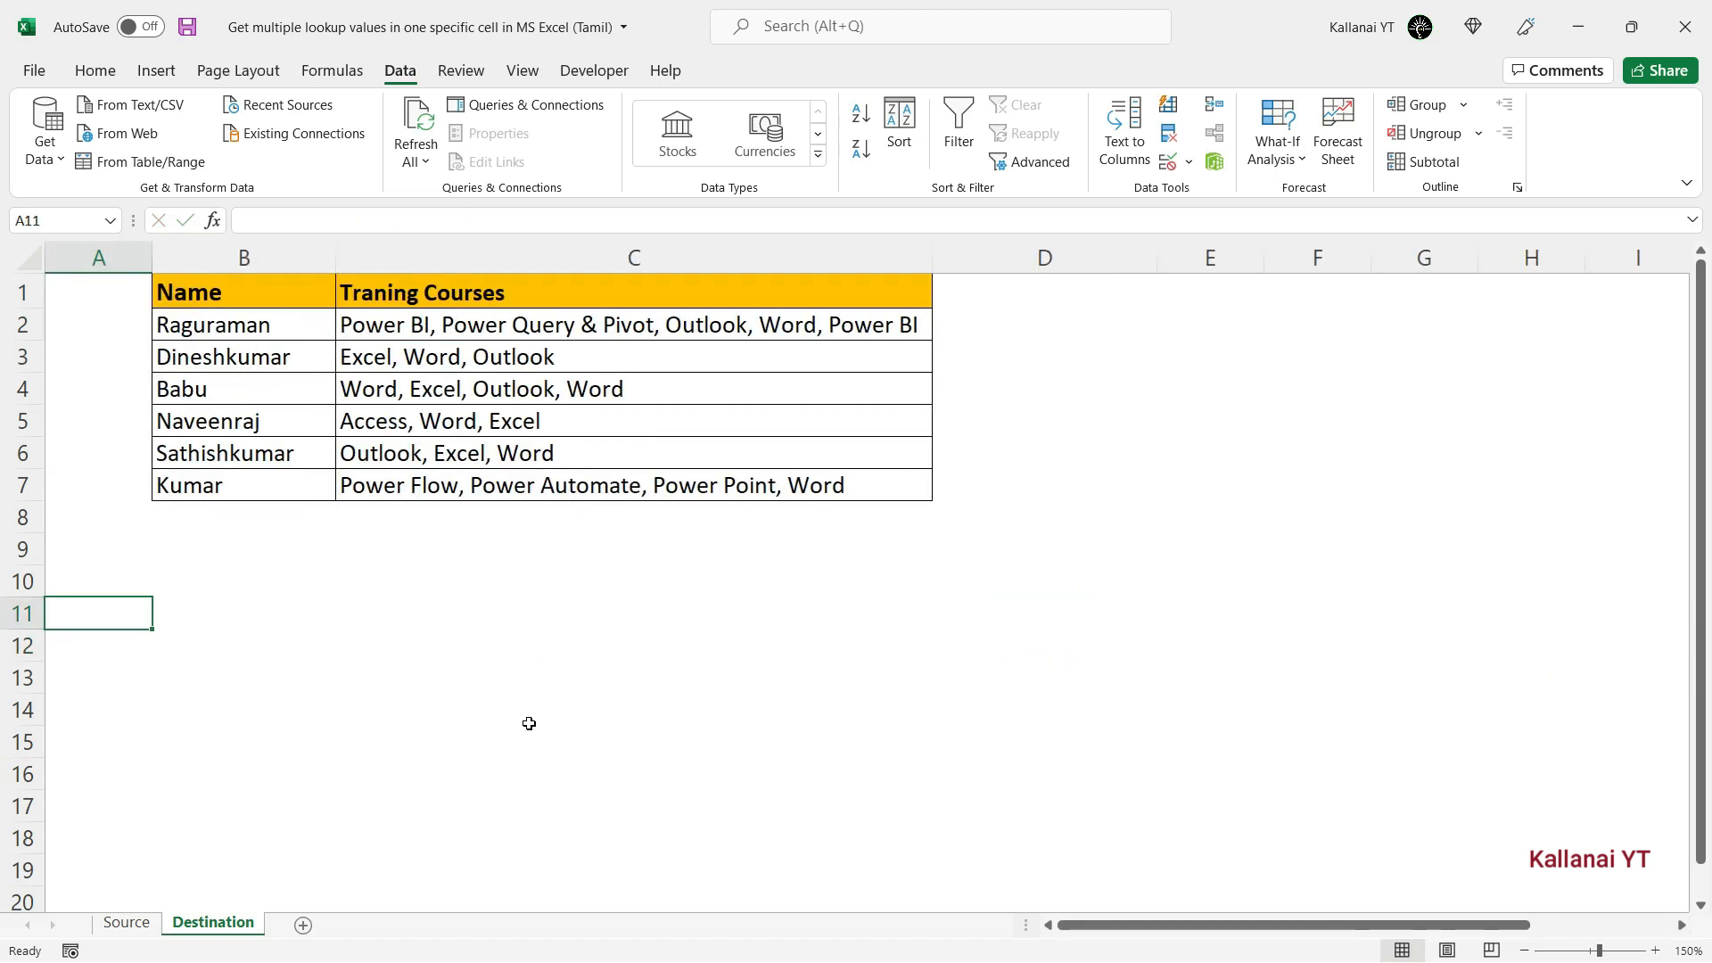
key(Up)
key(Up)
key(Up)
key(Up)
key(Right)
key(ctrl+Up)
key(Right)
key(Down)
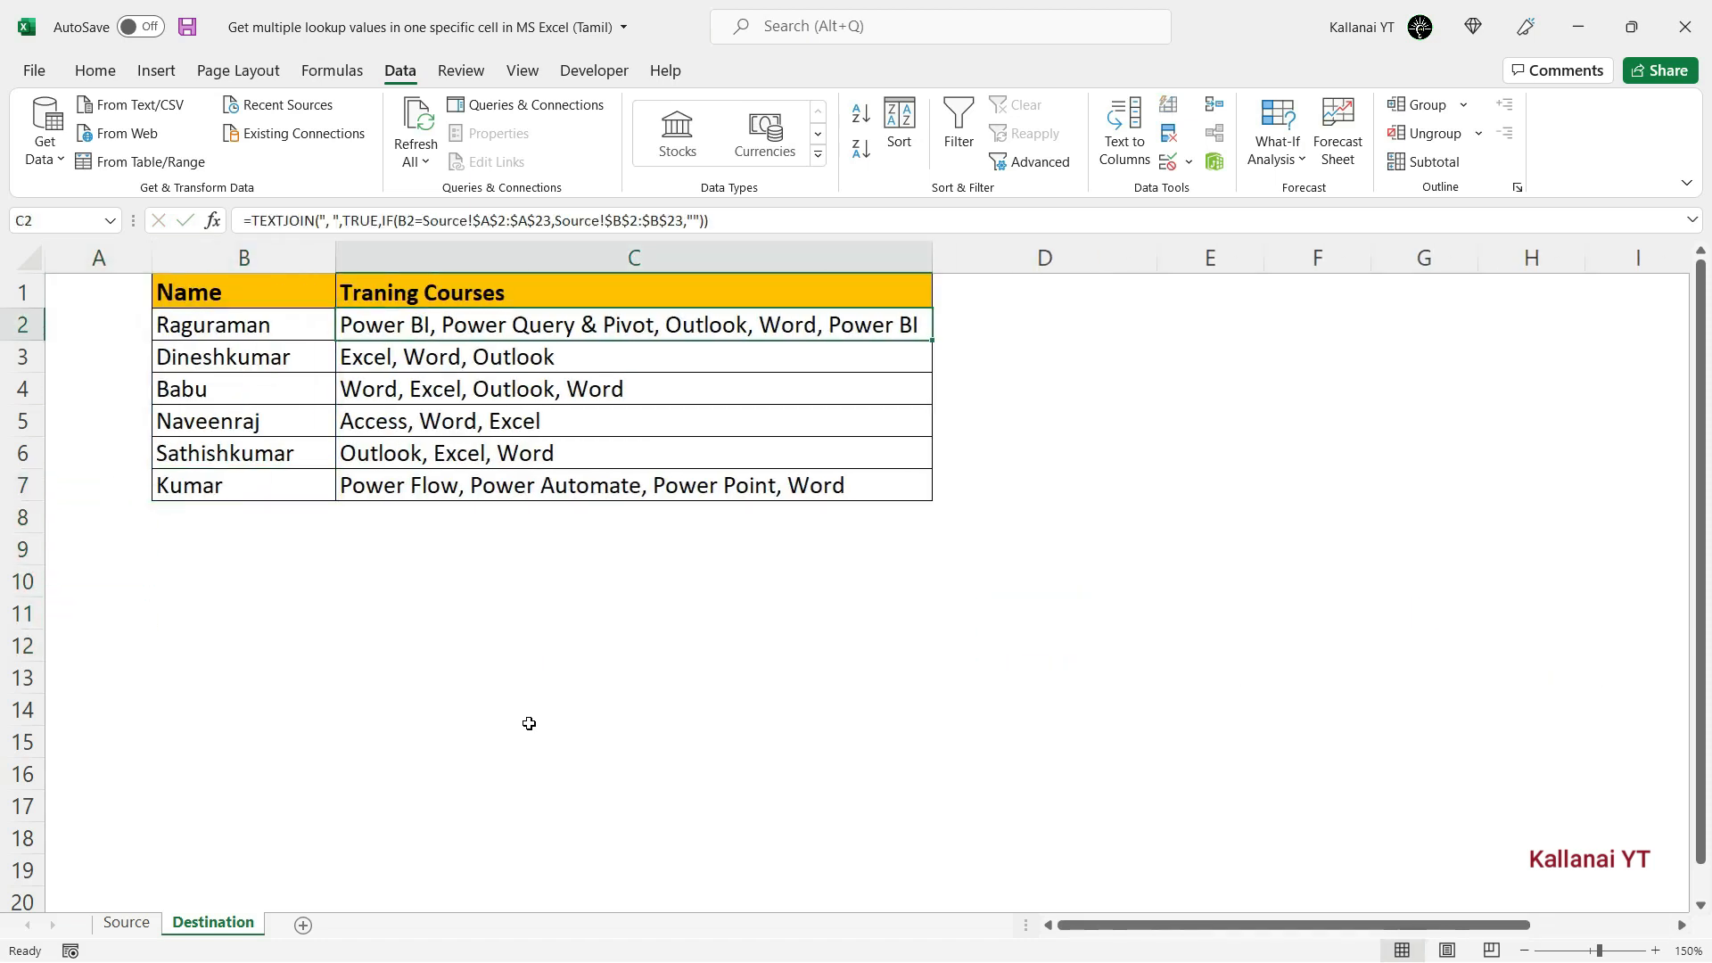
key(shift+Down)
key(shift+Down)
key(shift+Down)
key(shift+Down)
key(shift+Down)
key(Delete)
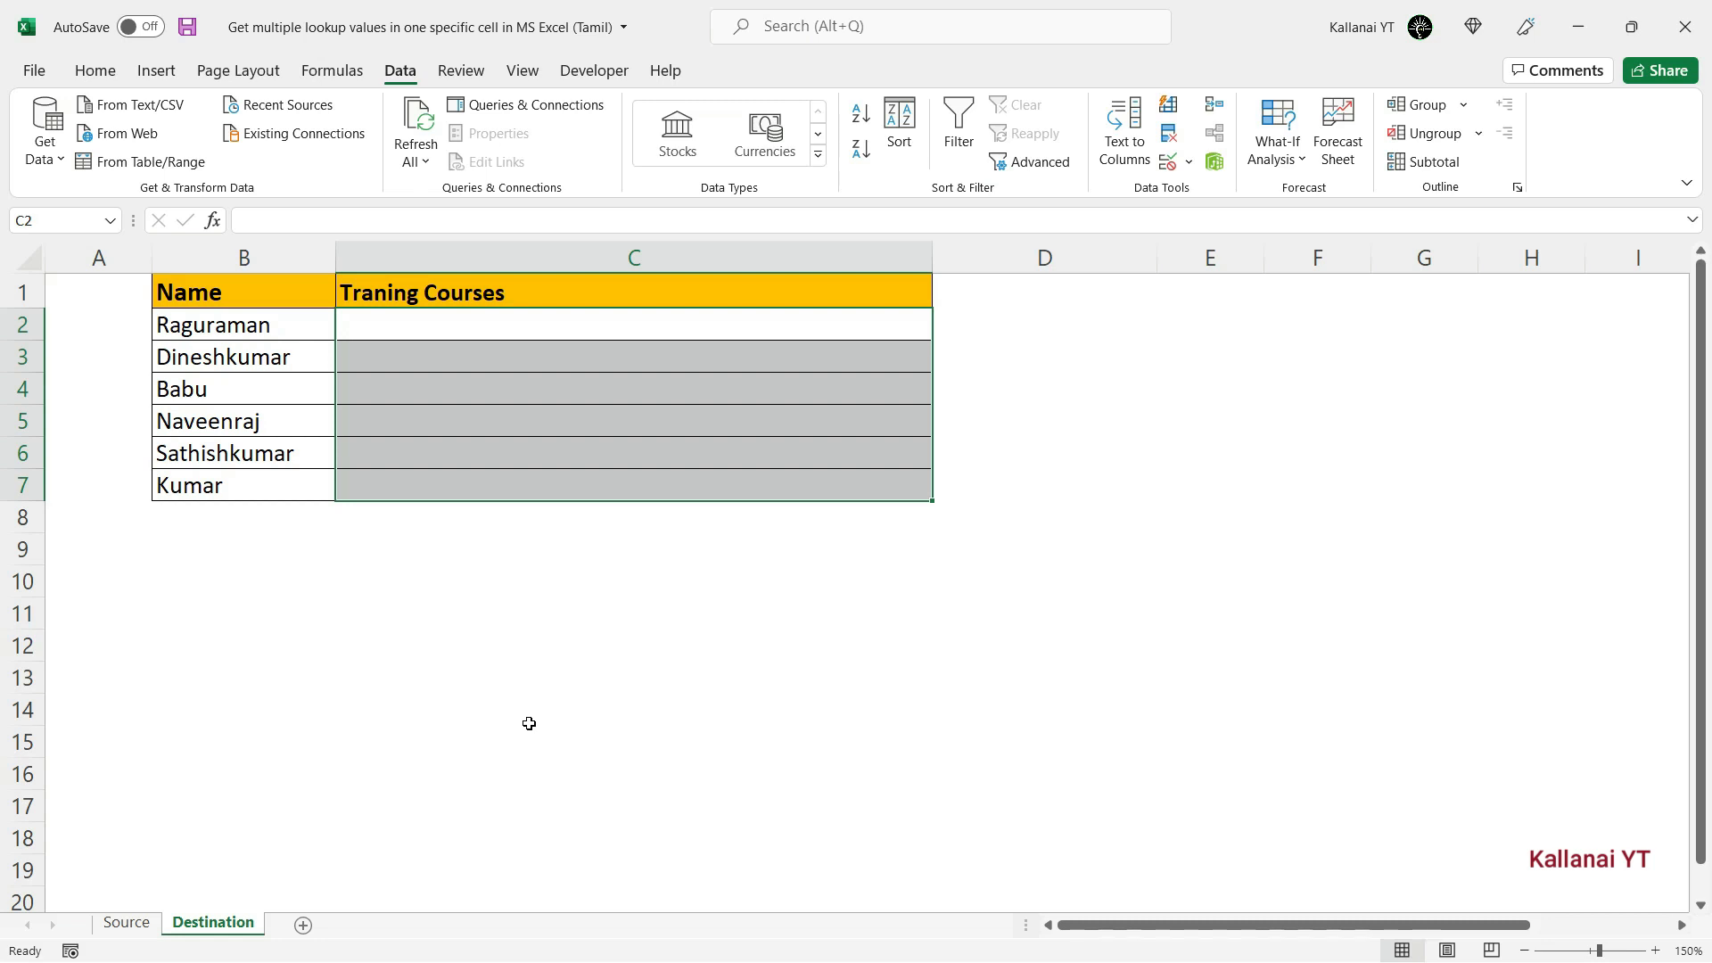
Step: Start an IF formula in D2 that tests whether B2 equals the absolute range Source!$A$2:$A$23
key(Right)
key(Right)
key(Left)
key(Left)
key(Right)
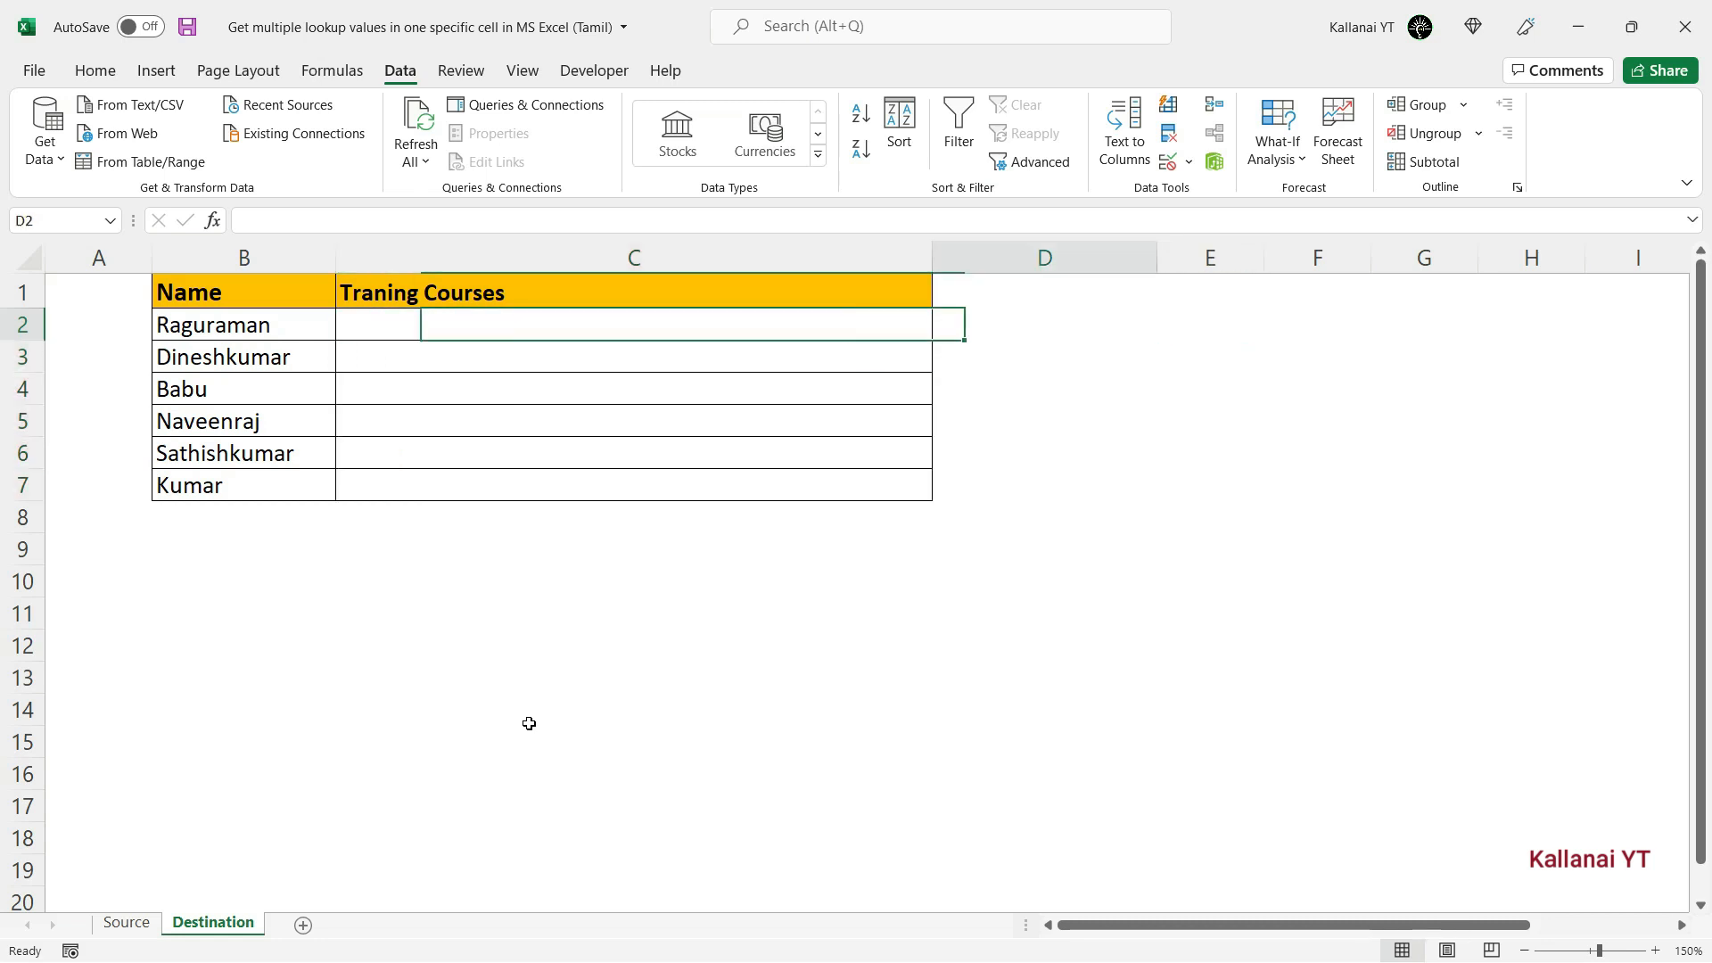
text(=)
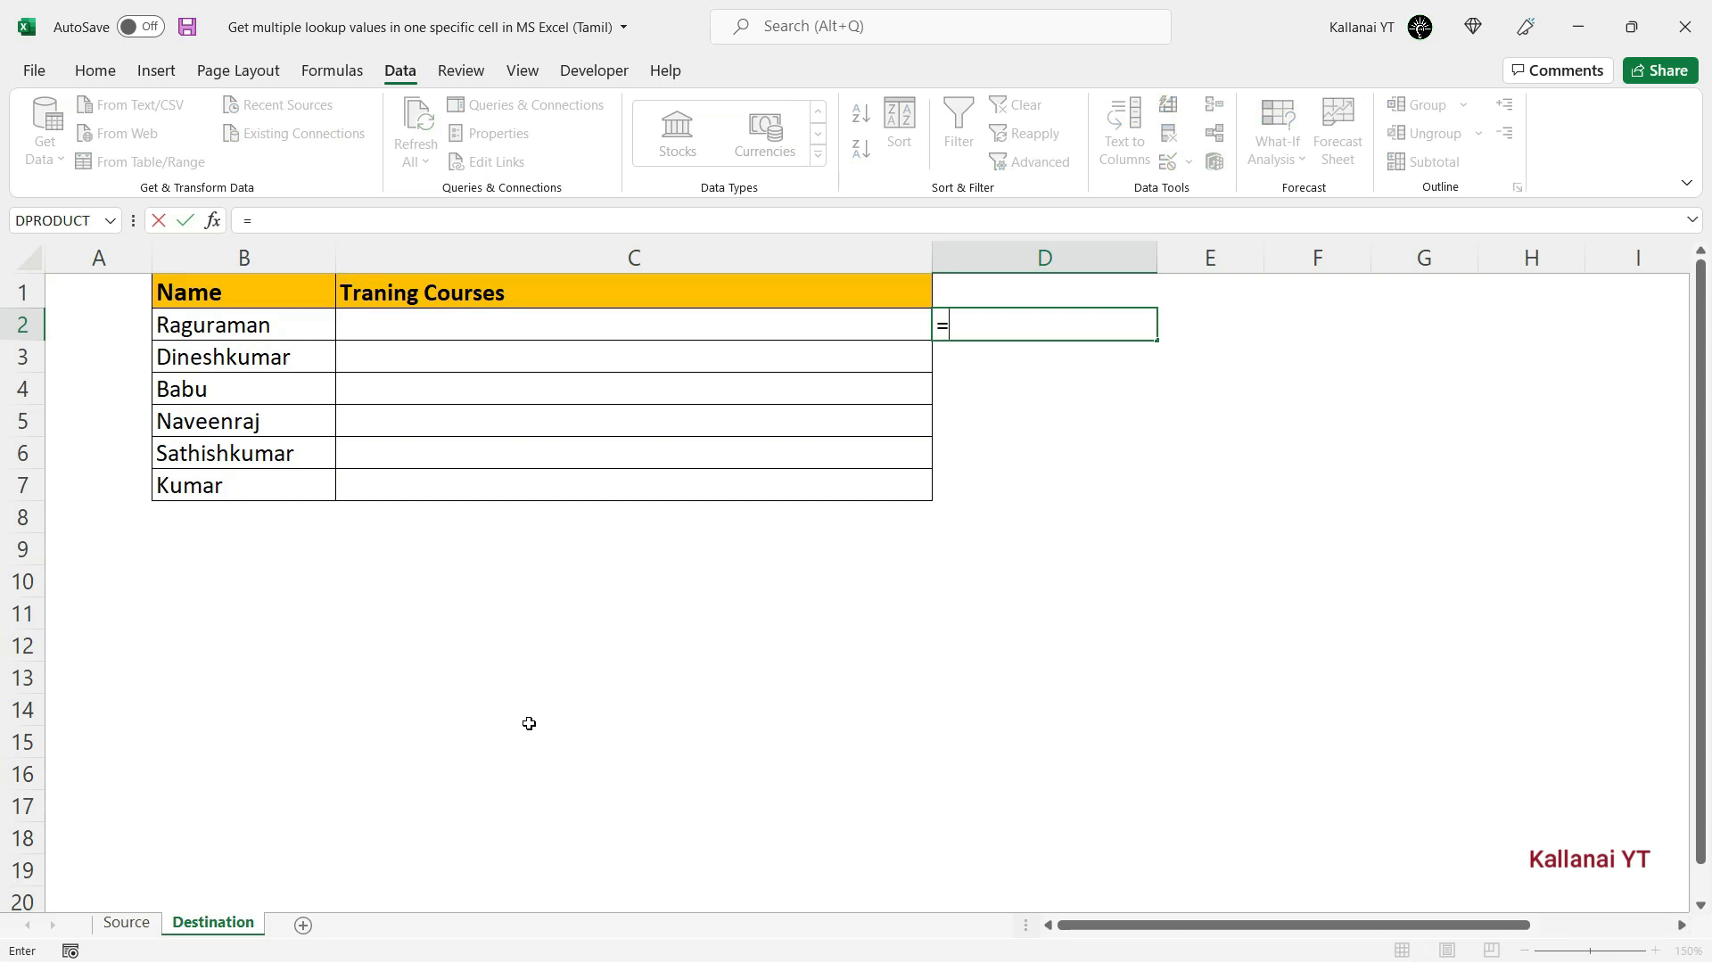
text(IF()
key(Left)
key(Left)
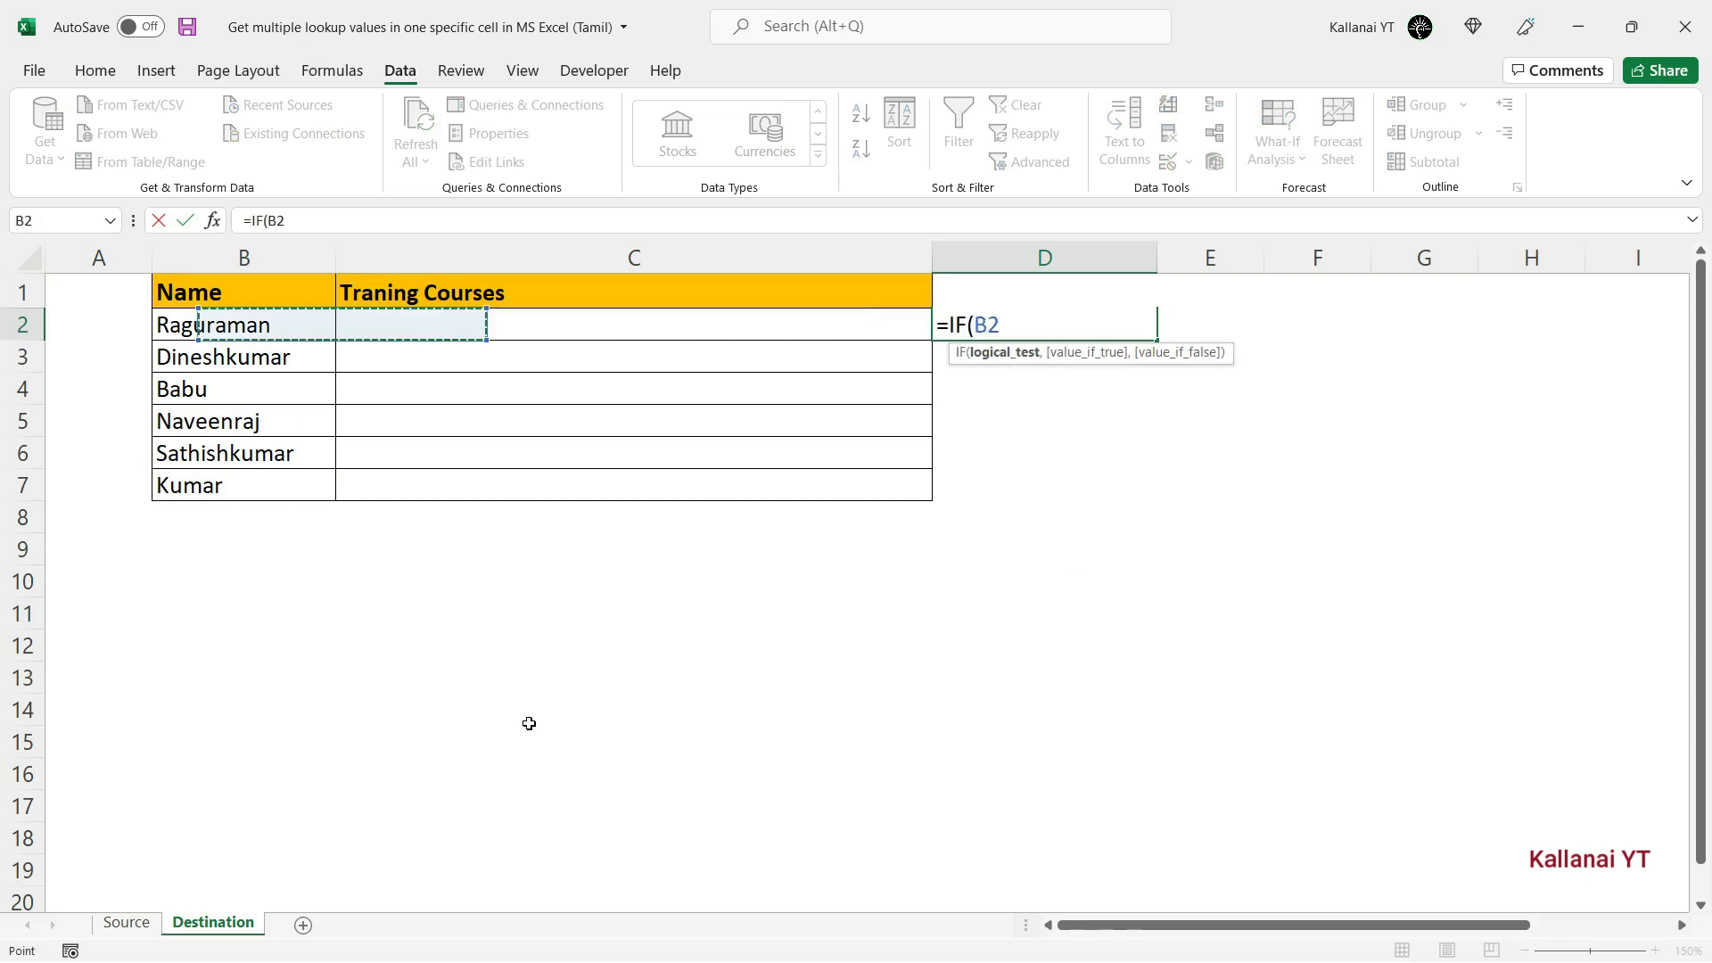
text(=)
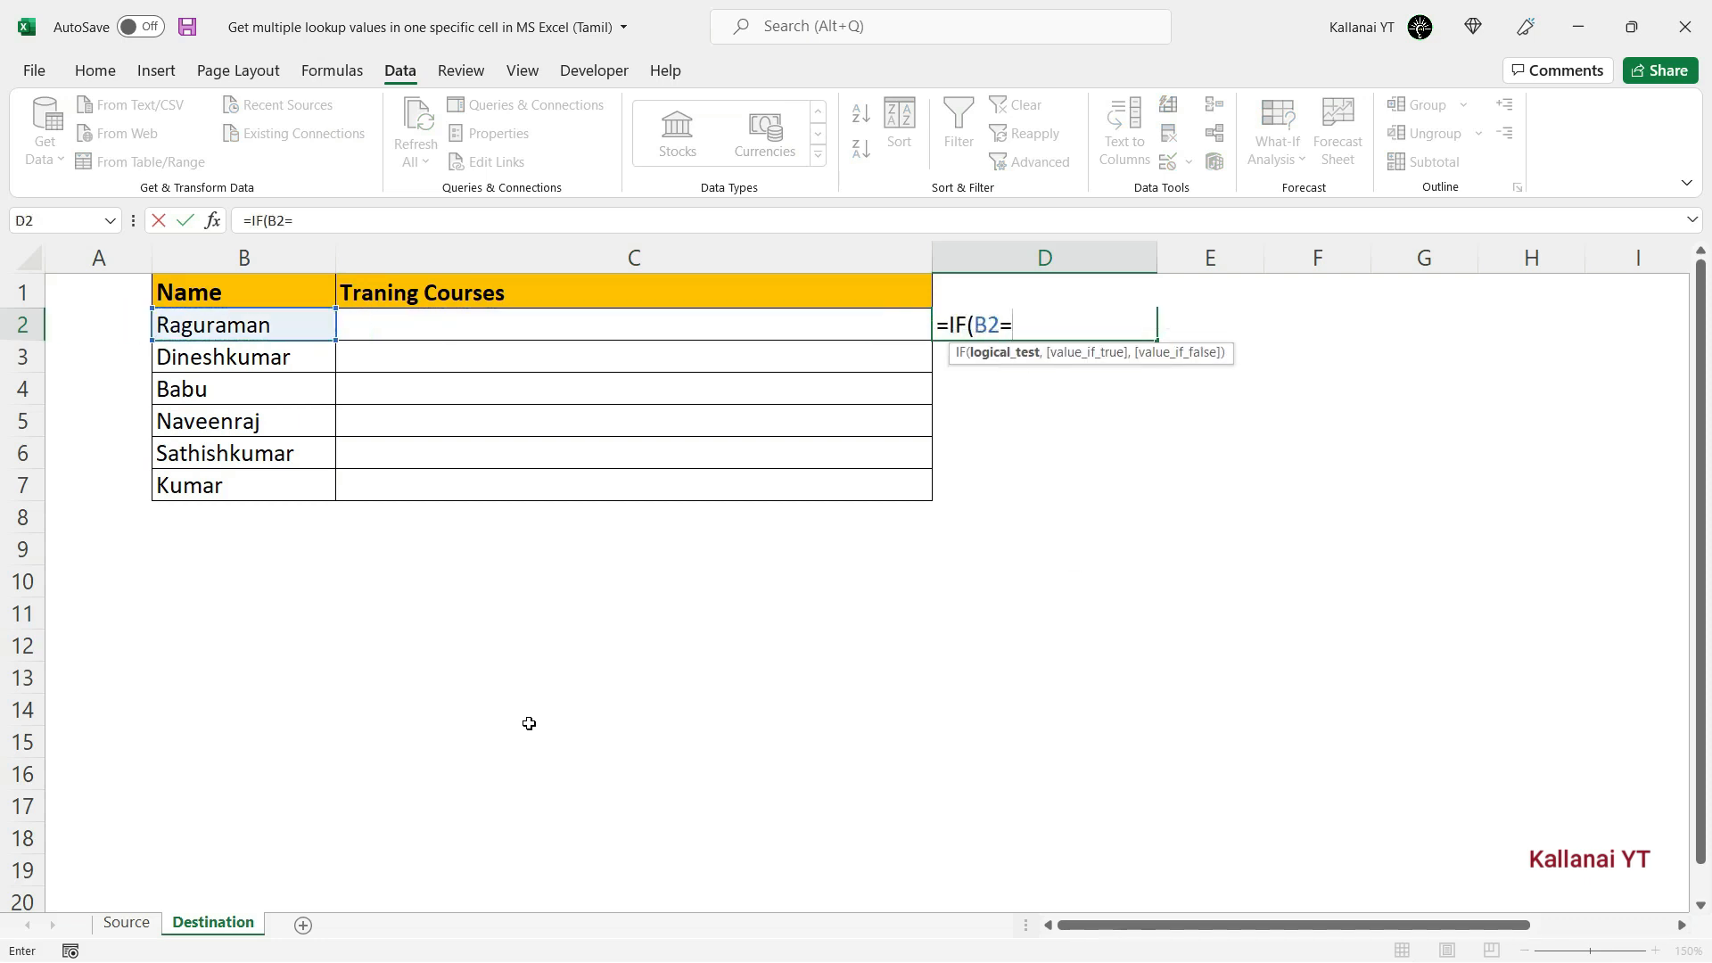
click(140, 925)
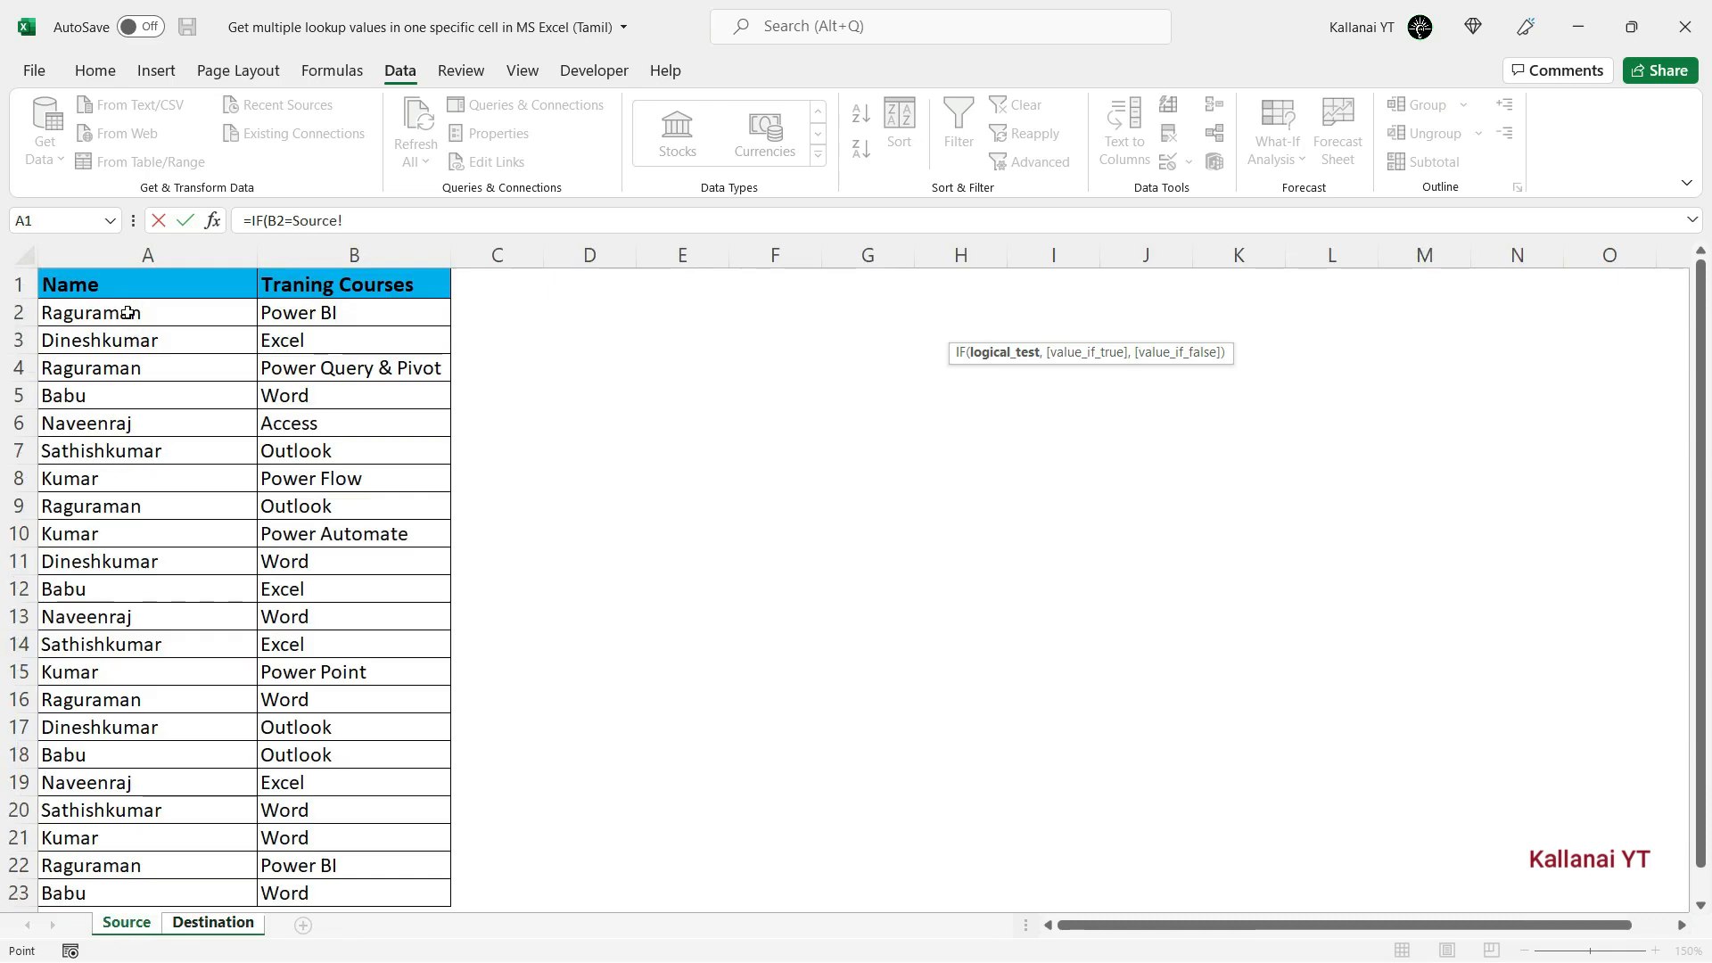
click(129, 312)
key(ctrl+shift+Down)
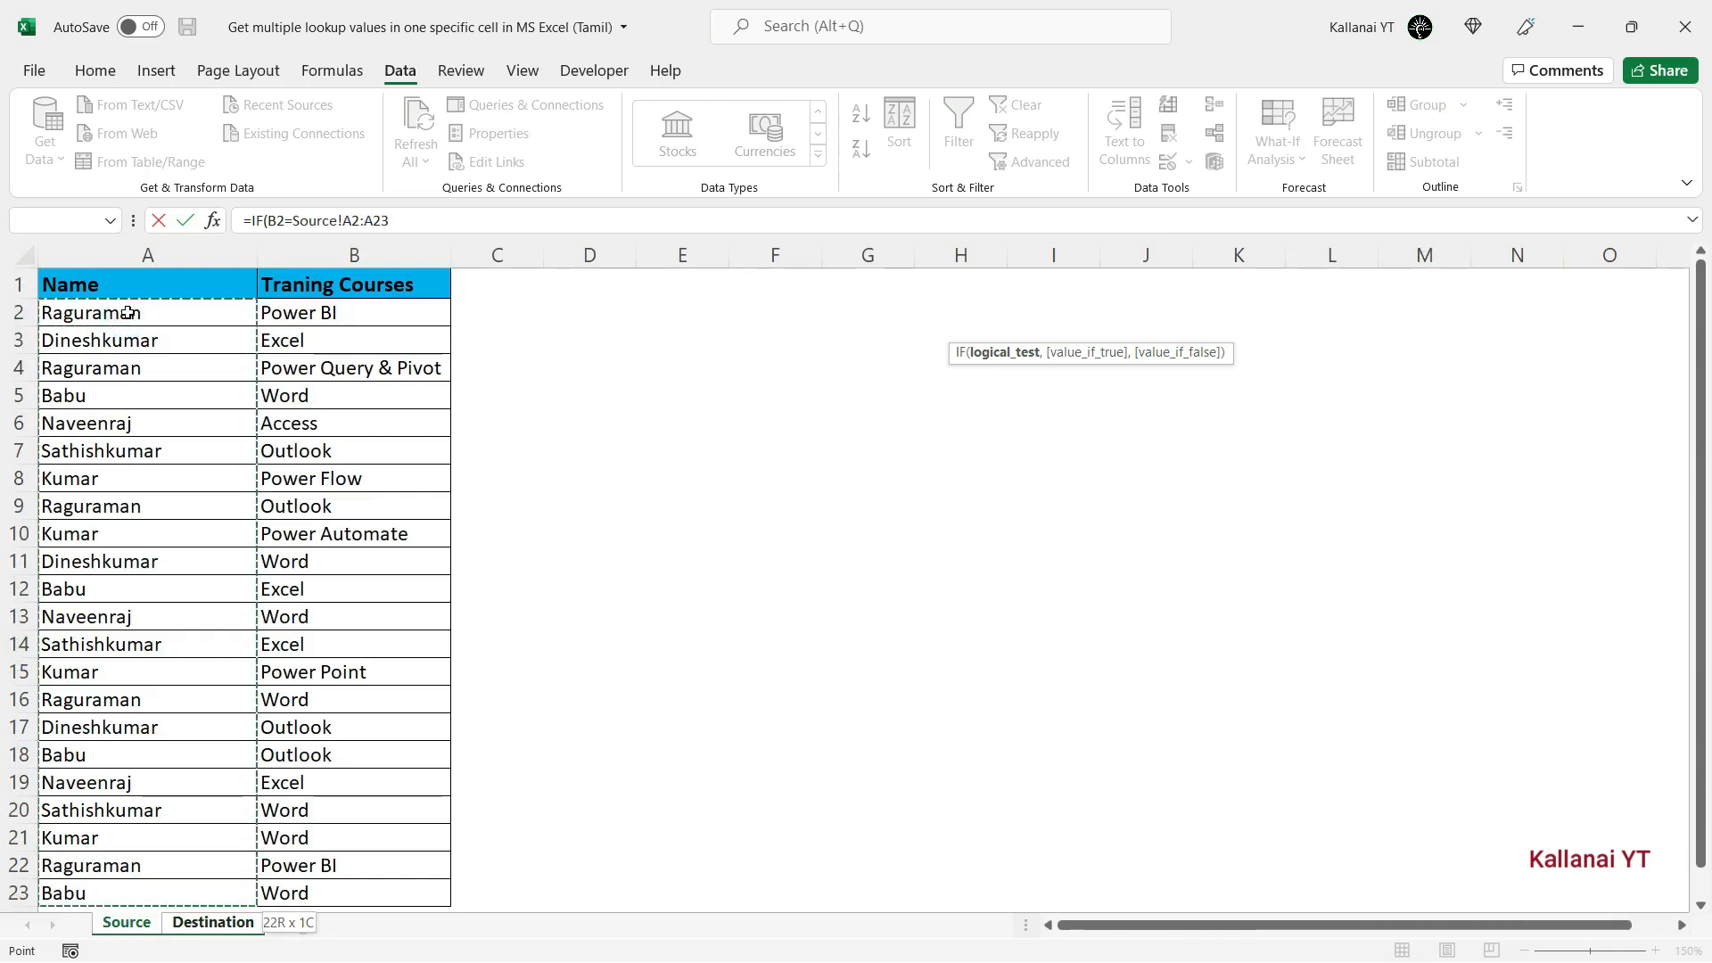
key(F4)
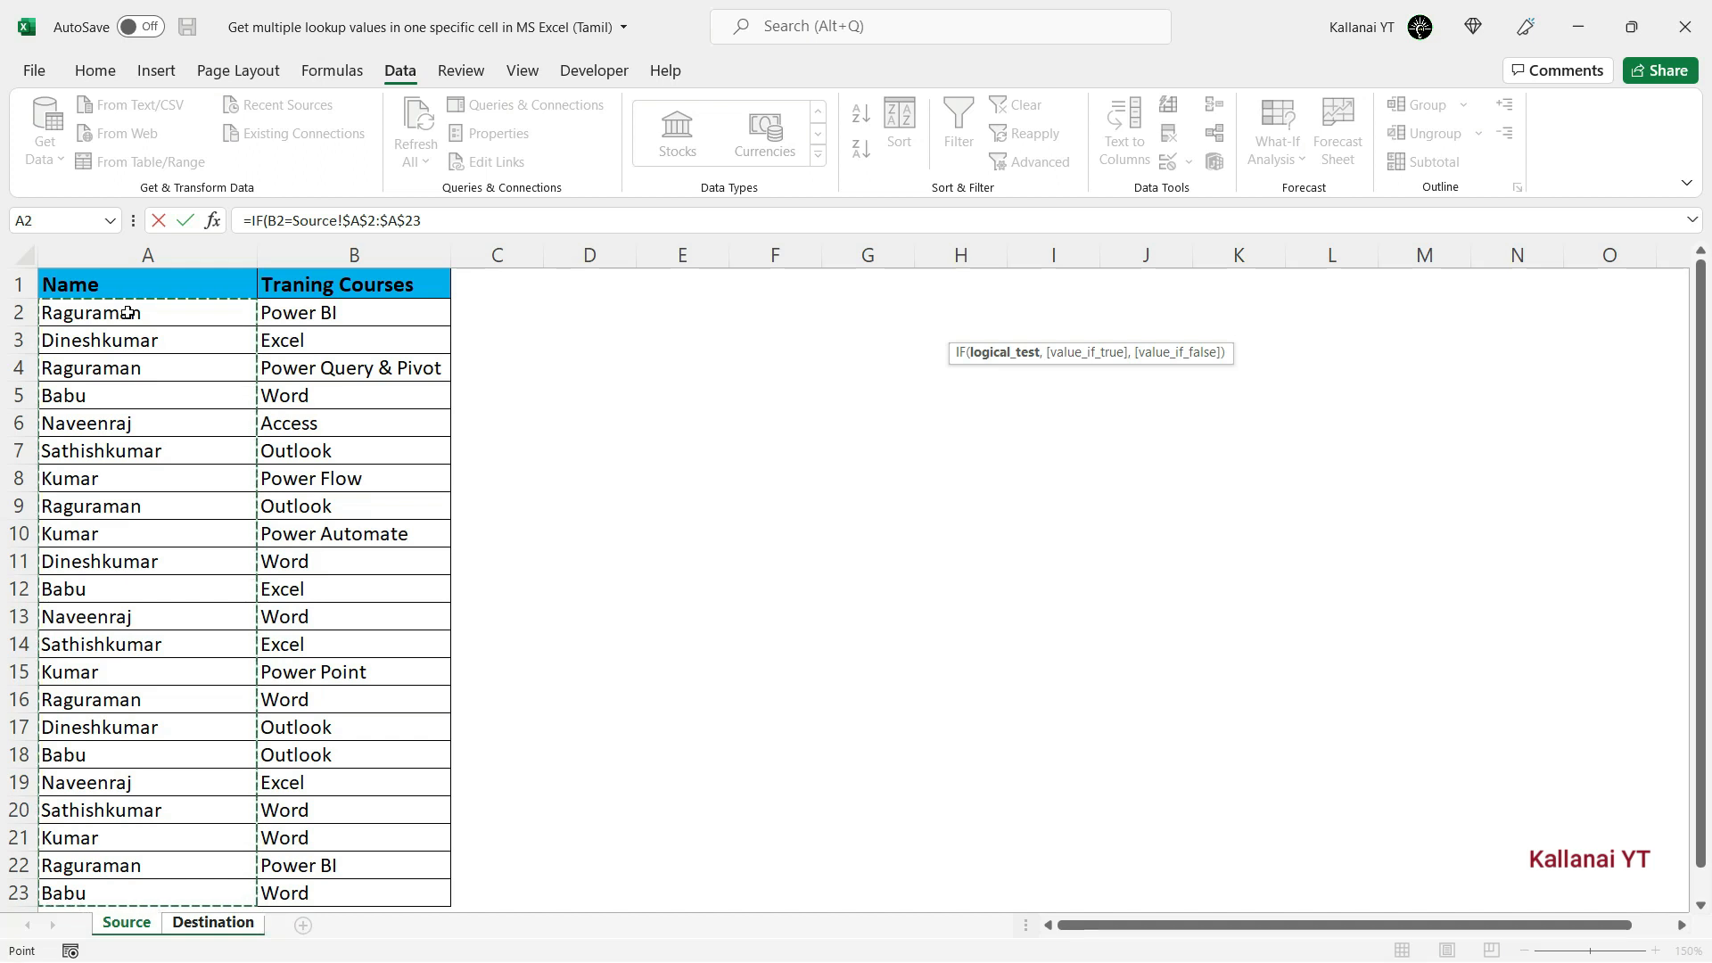
Step: Complete D2's IF formula with Source!$B$2:$B$23 as the true value and "" as the false value
text(,)
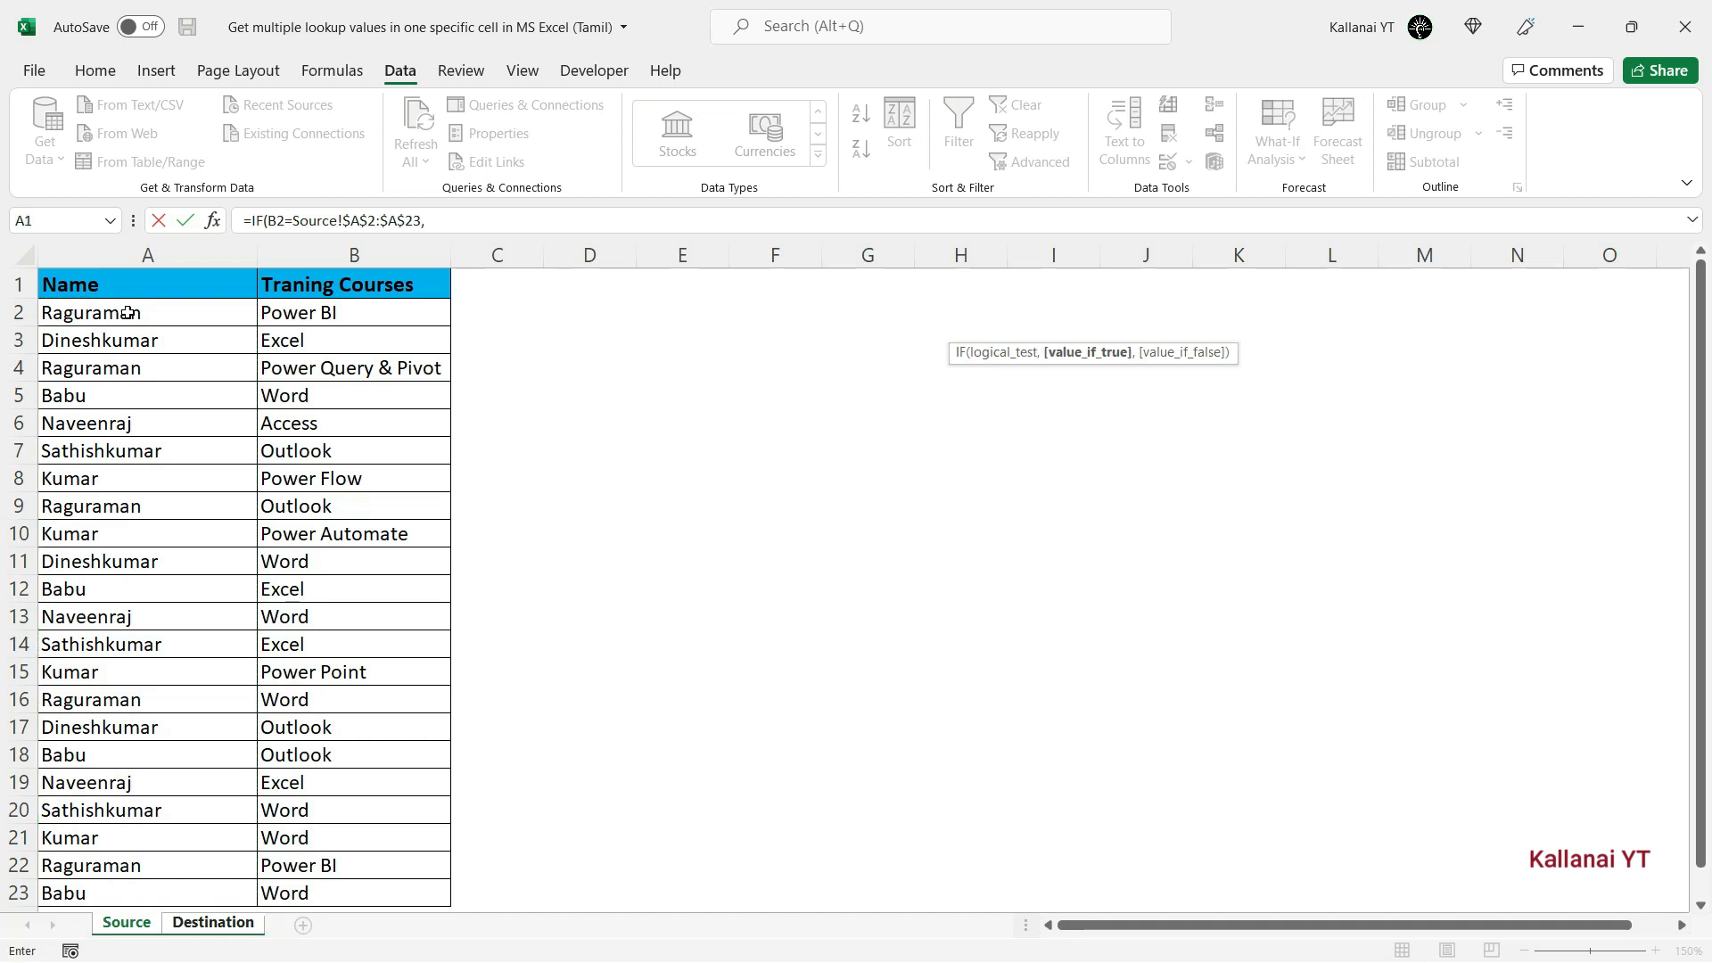
click(305, 310)
key(ctrl+shift+Down)
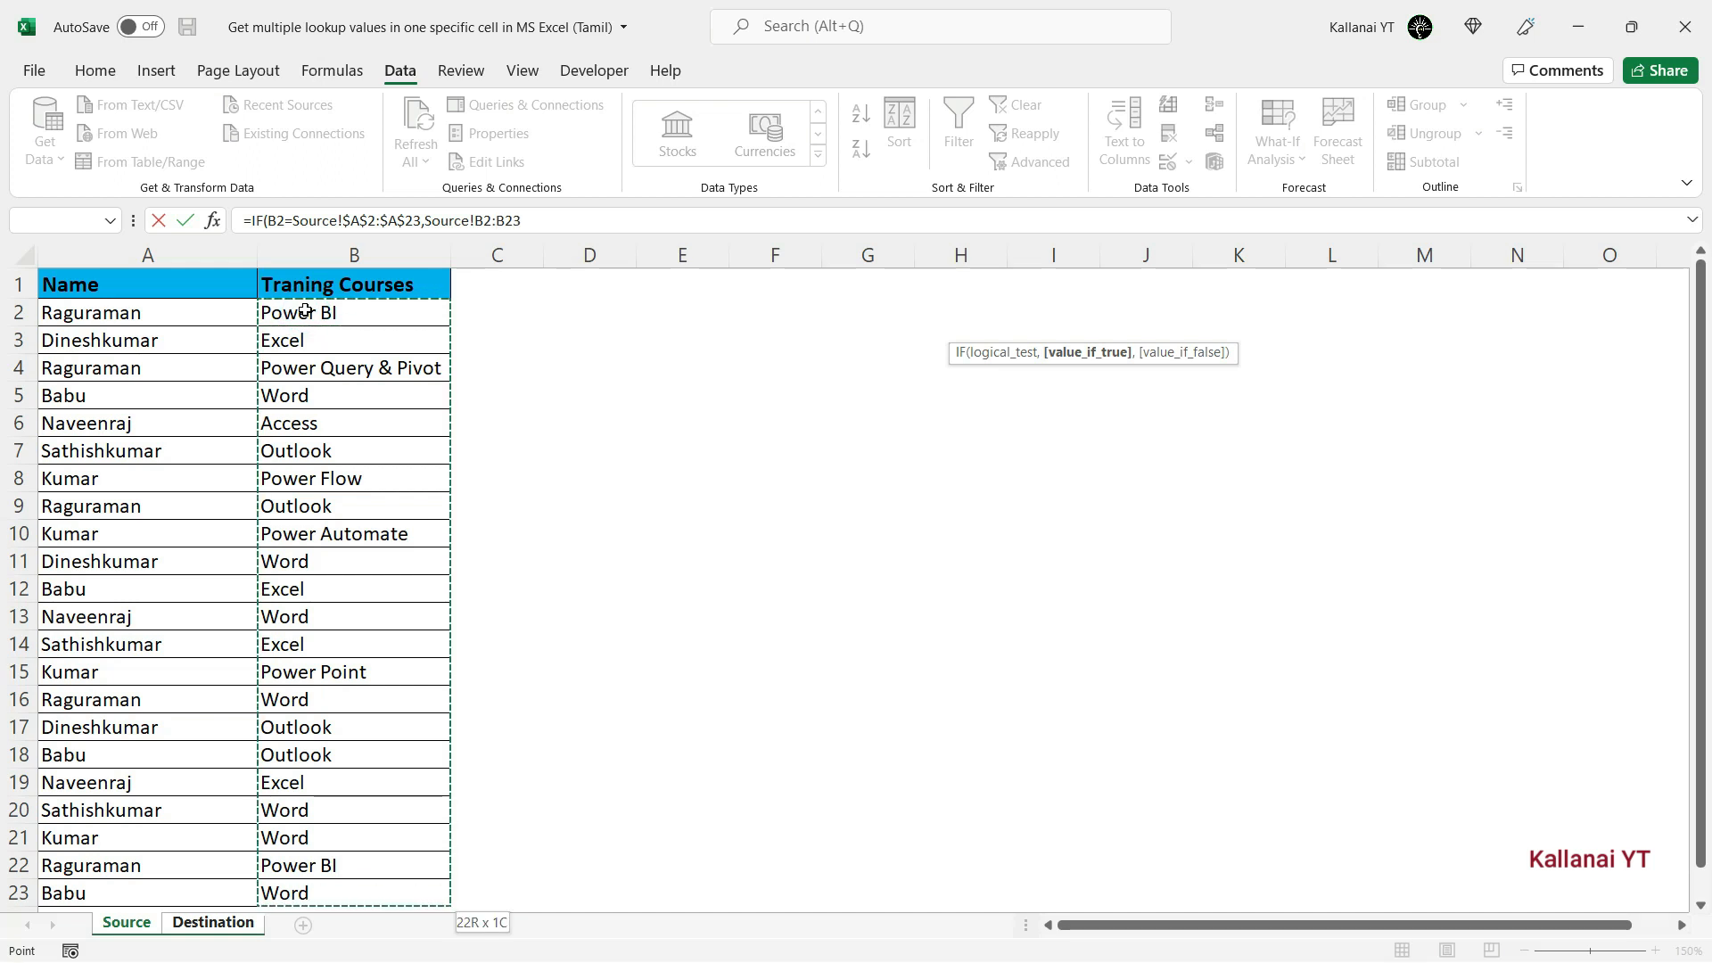
key(F4)
text(,)
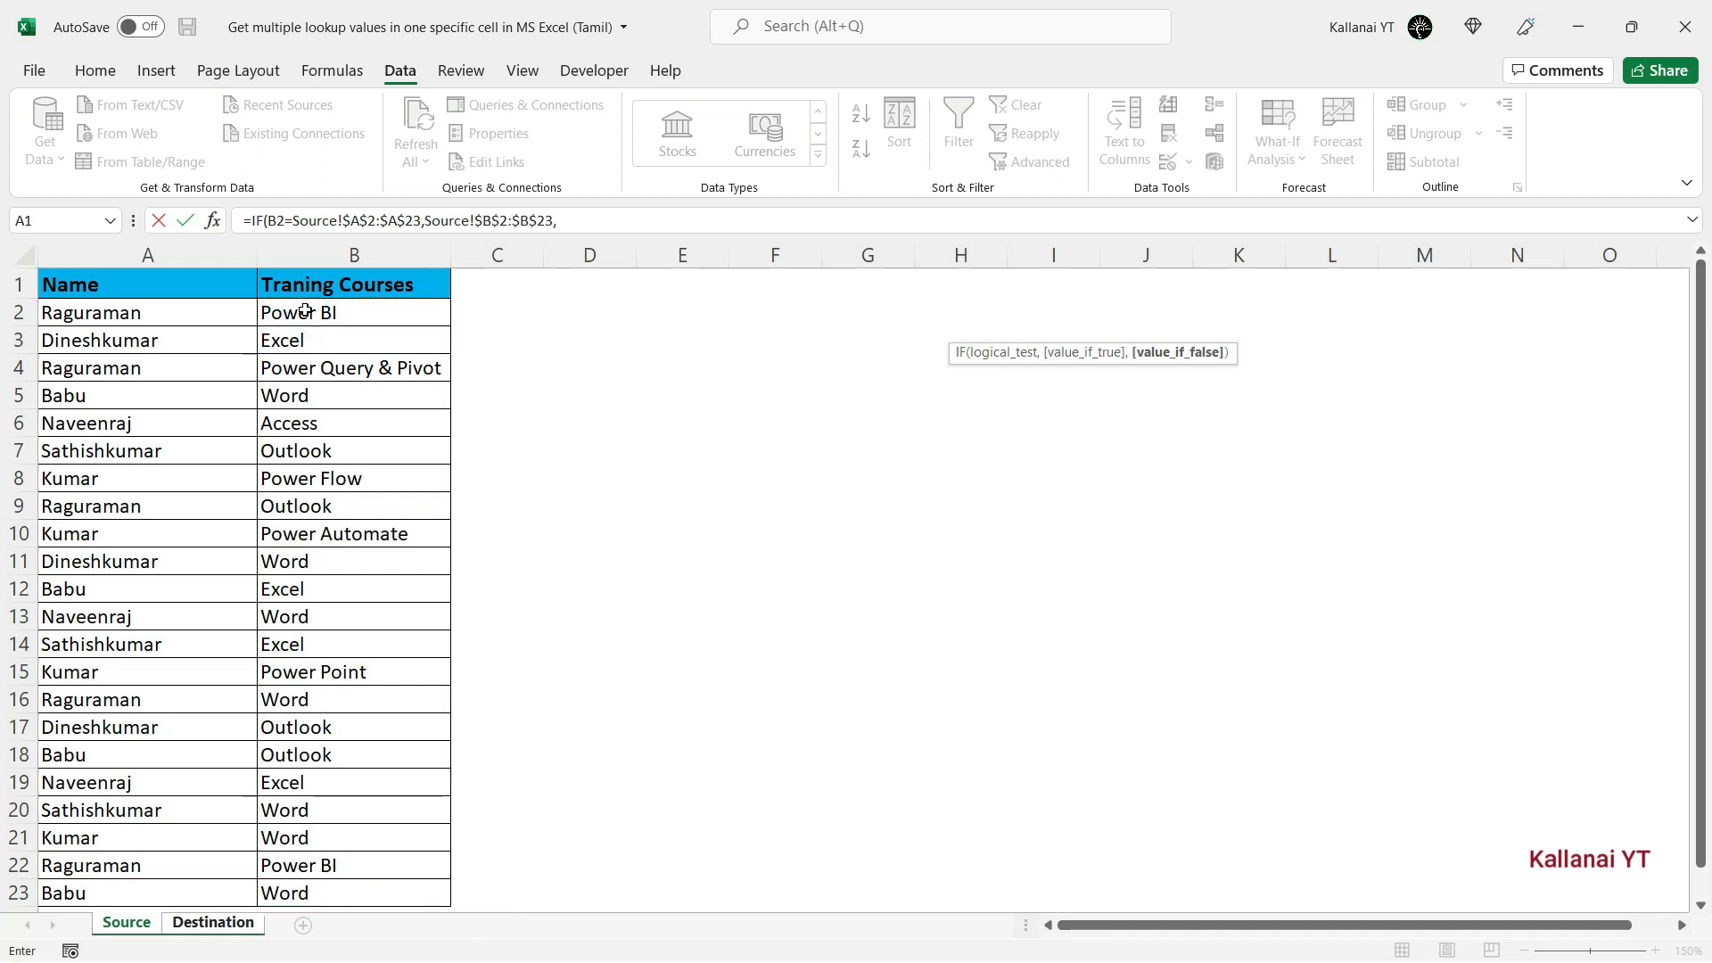
text("")
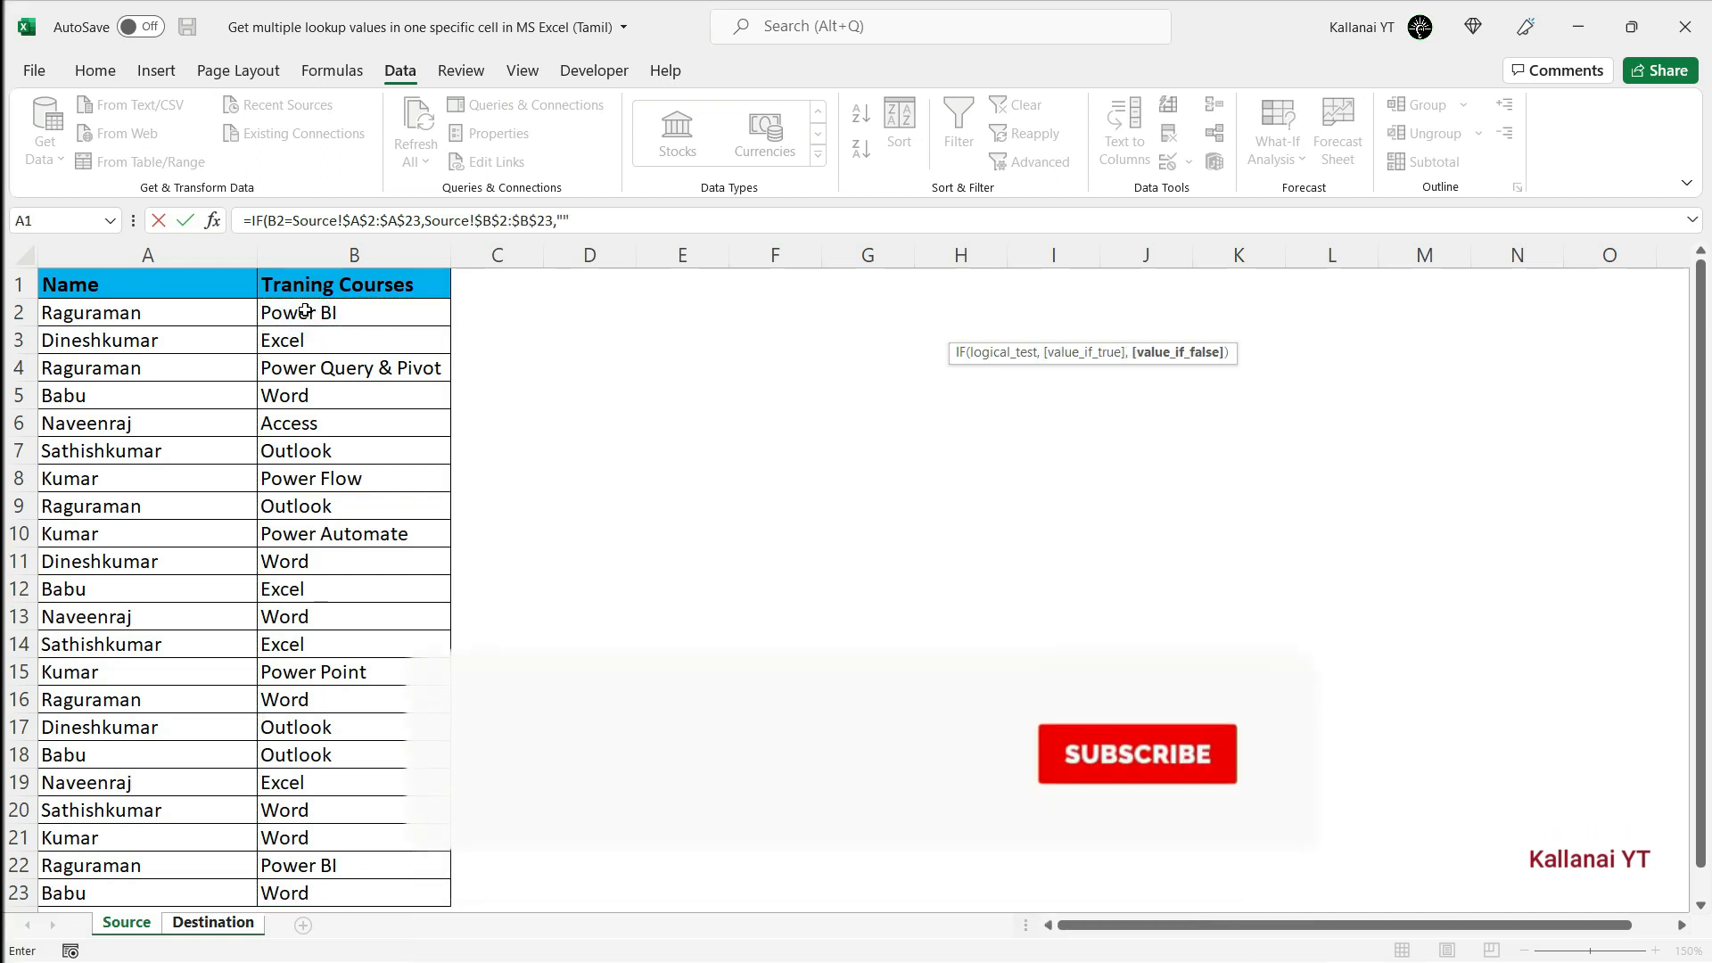
key(Return)
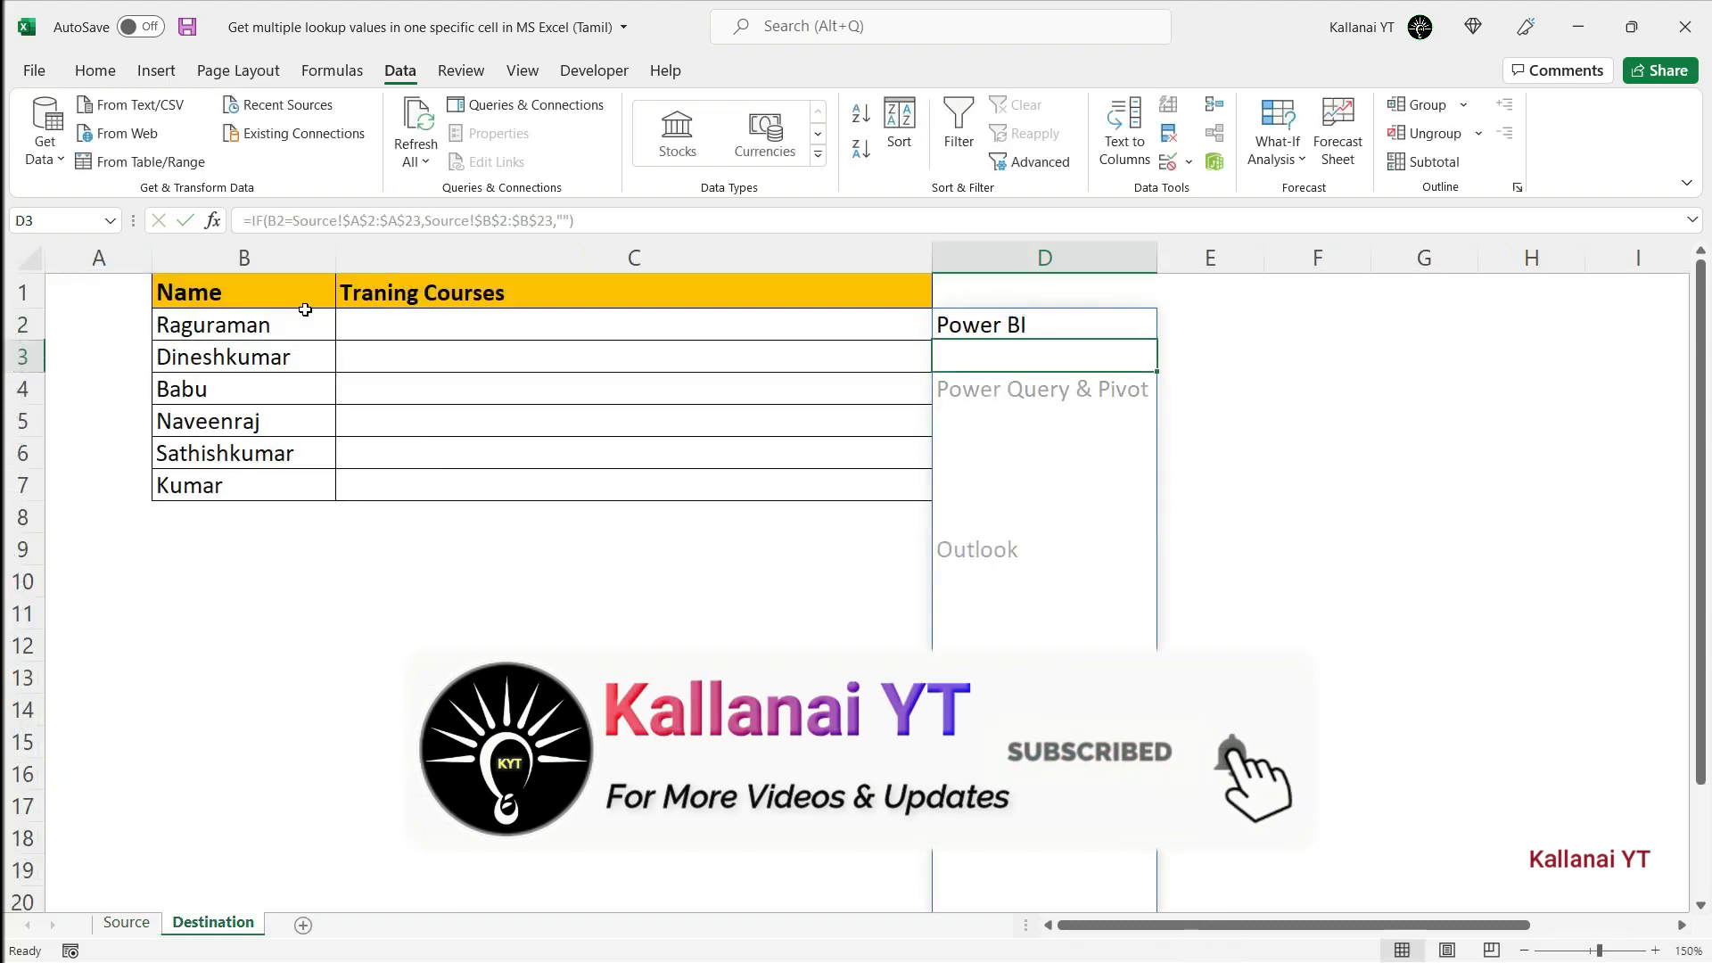
Step: Examine the IF formula in D2 and the full range of cells its results spill into
key(Right)
key(Left)
key(Up)
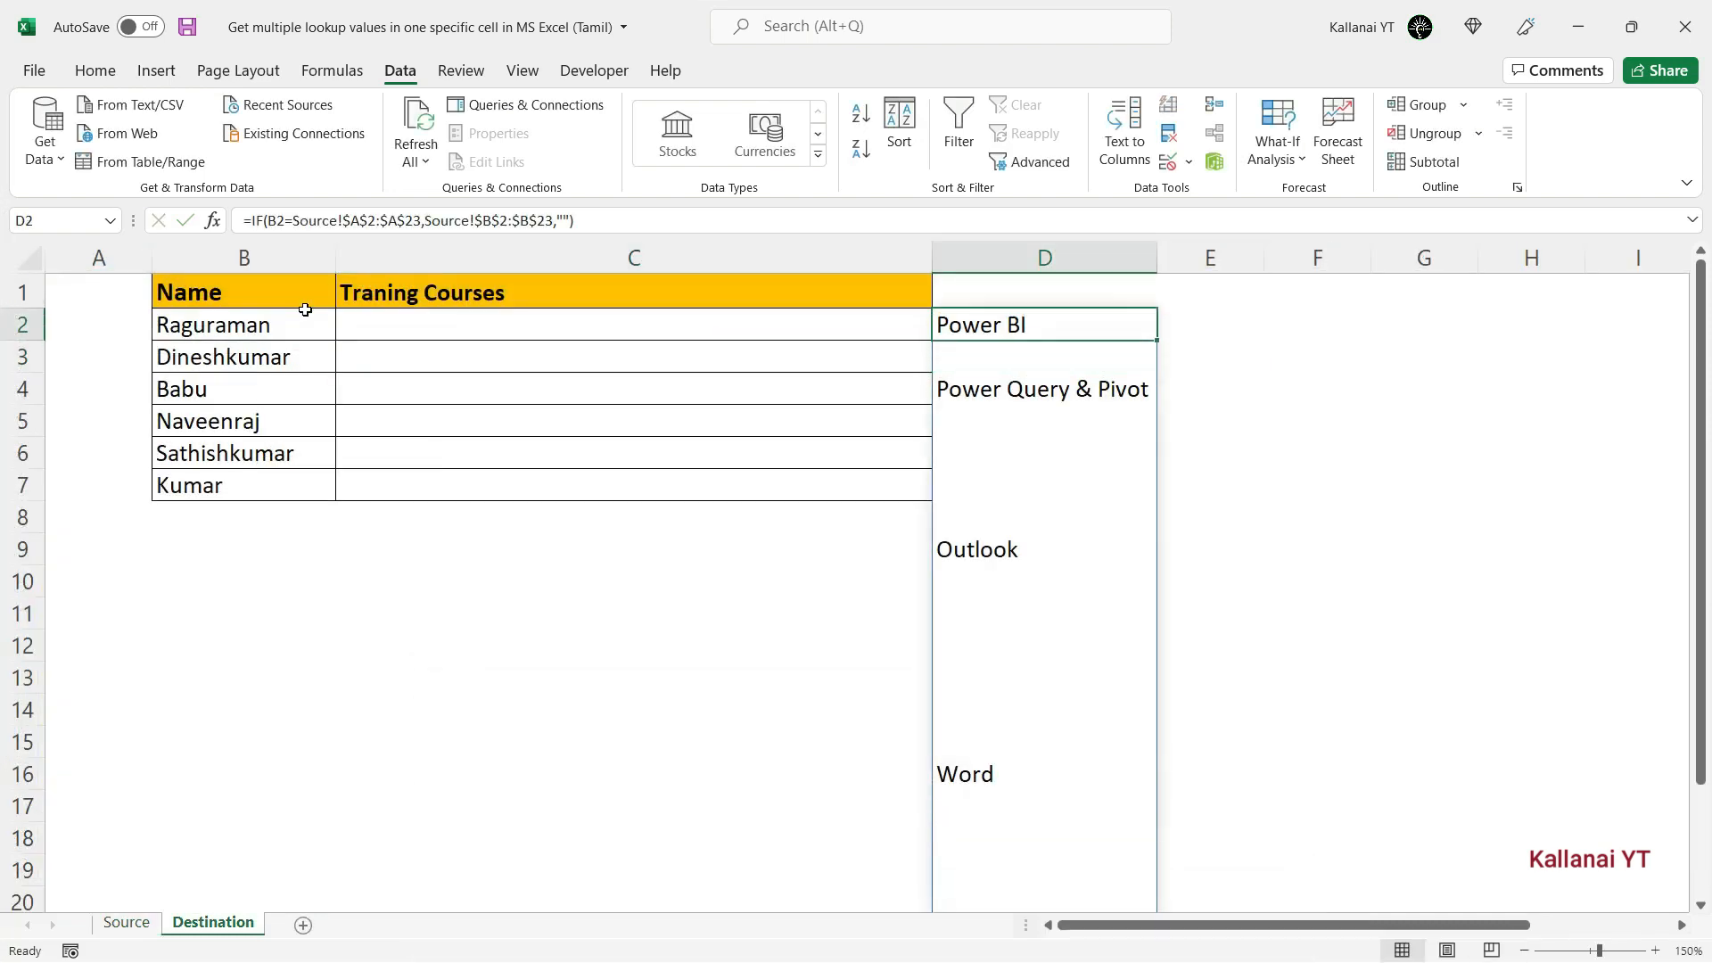
key(shift+Down)
key(ctrl+shift+Down)
key(ctrl+Up)
key(Down)
key(Right)
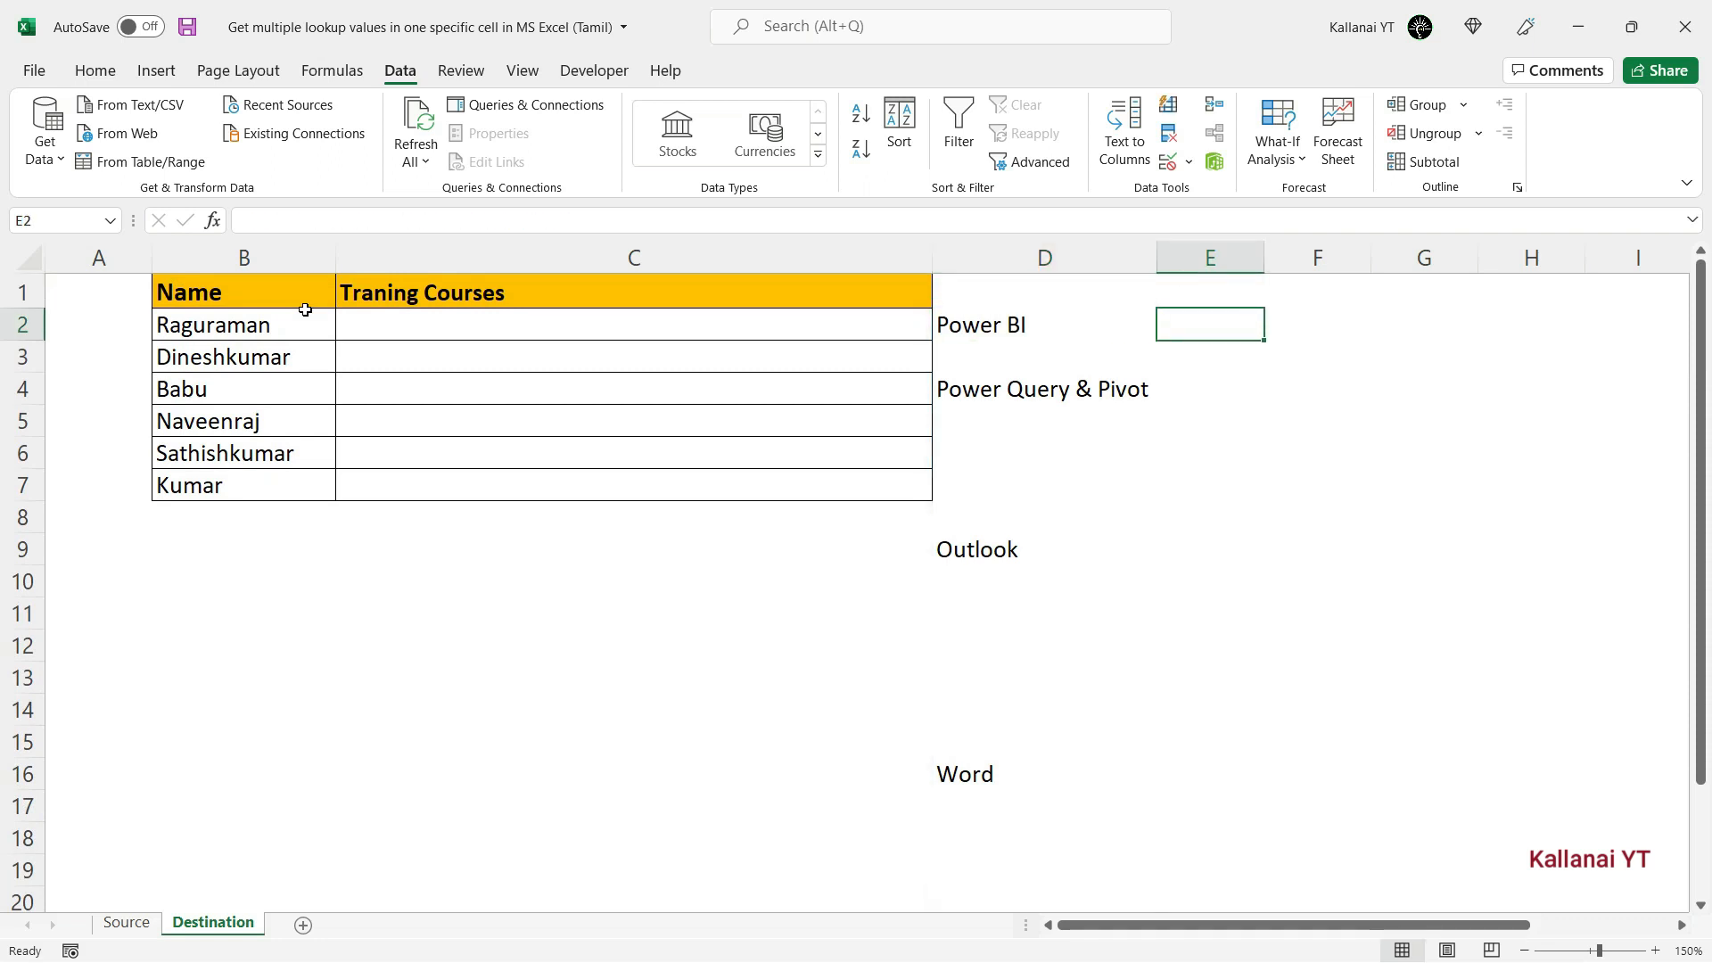
key(Left)
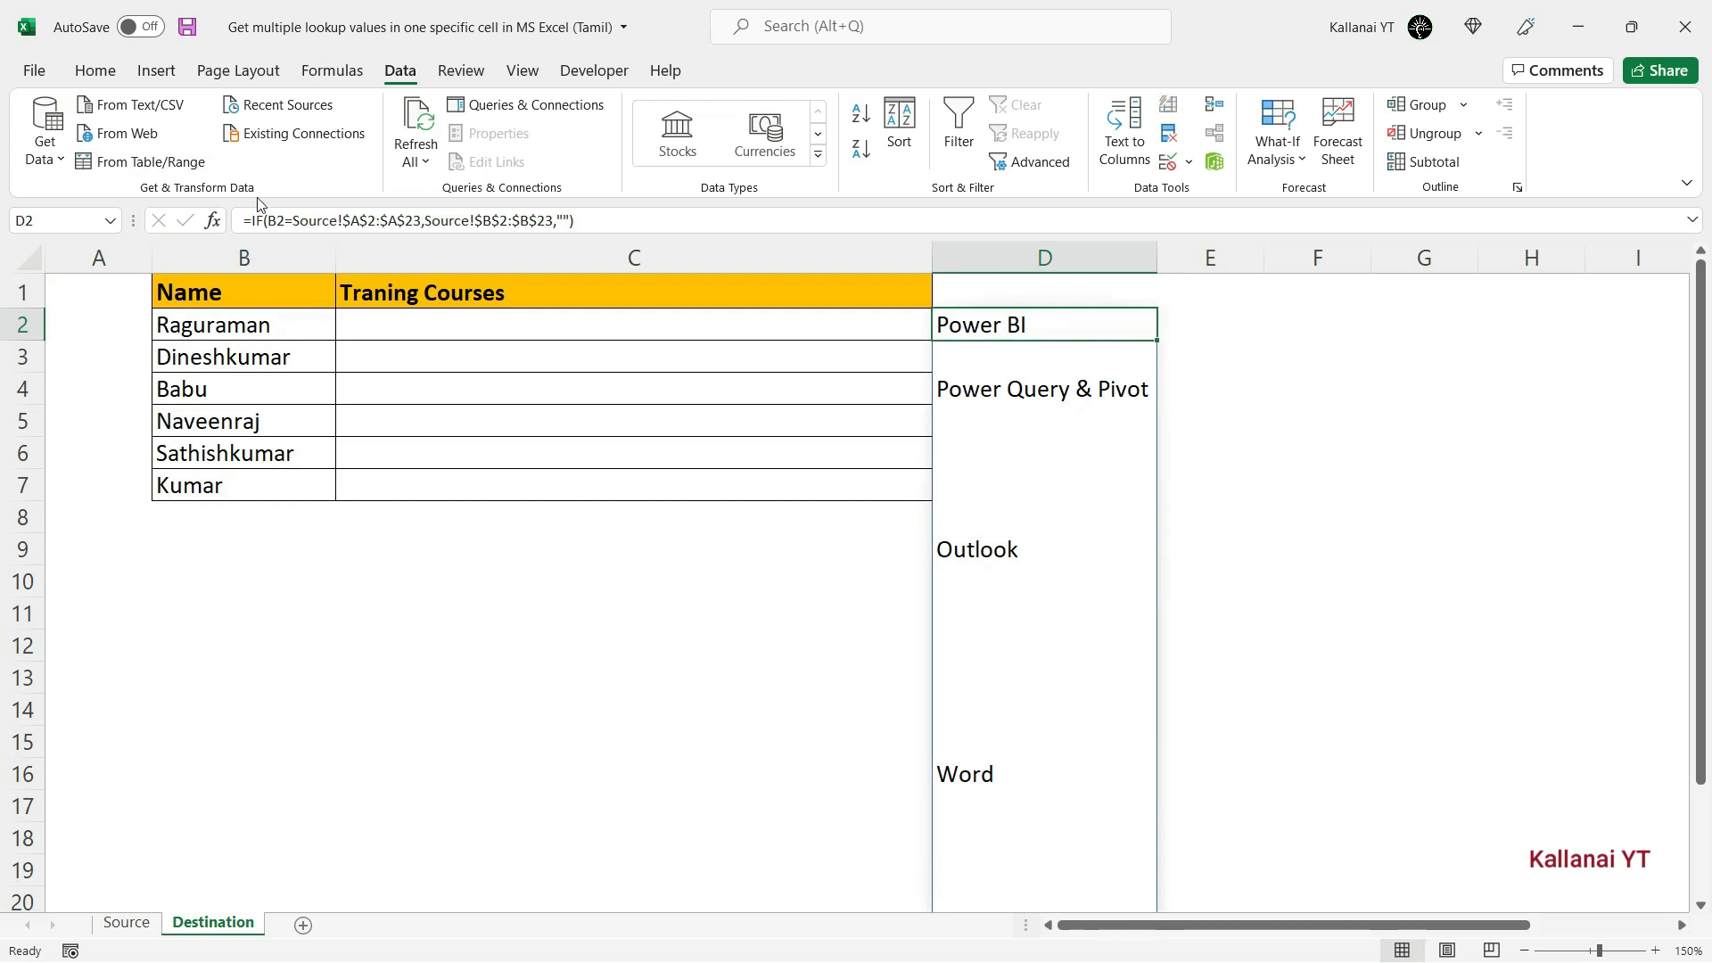
click(1175, 335)
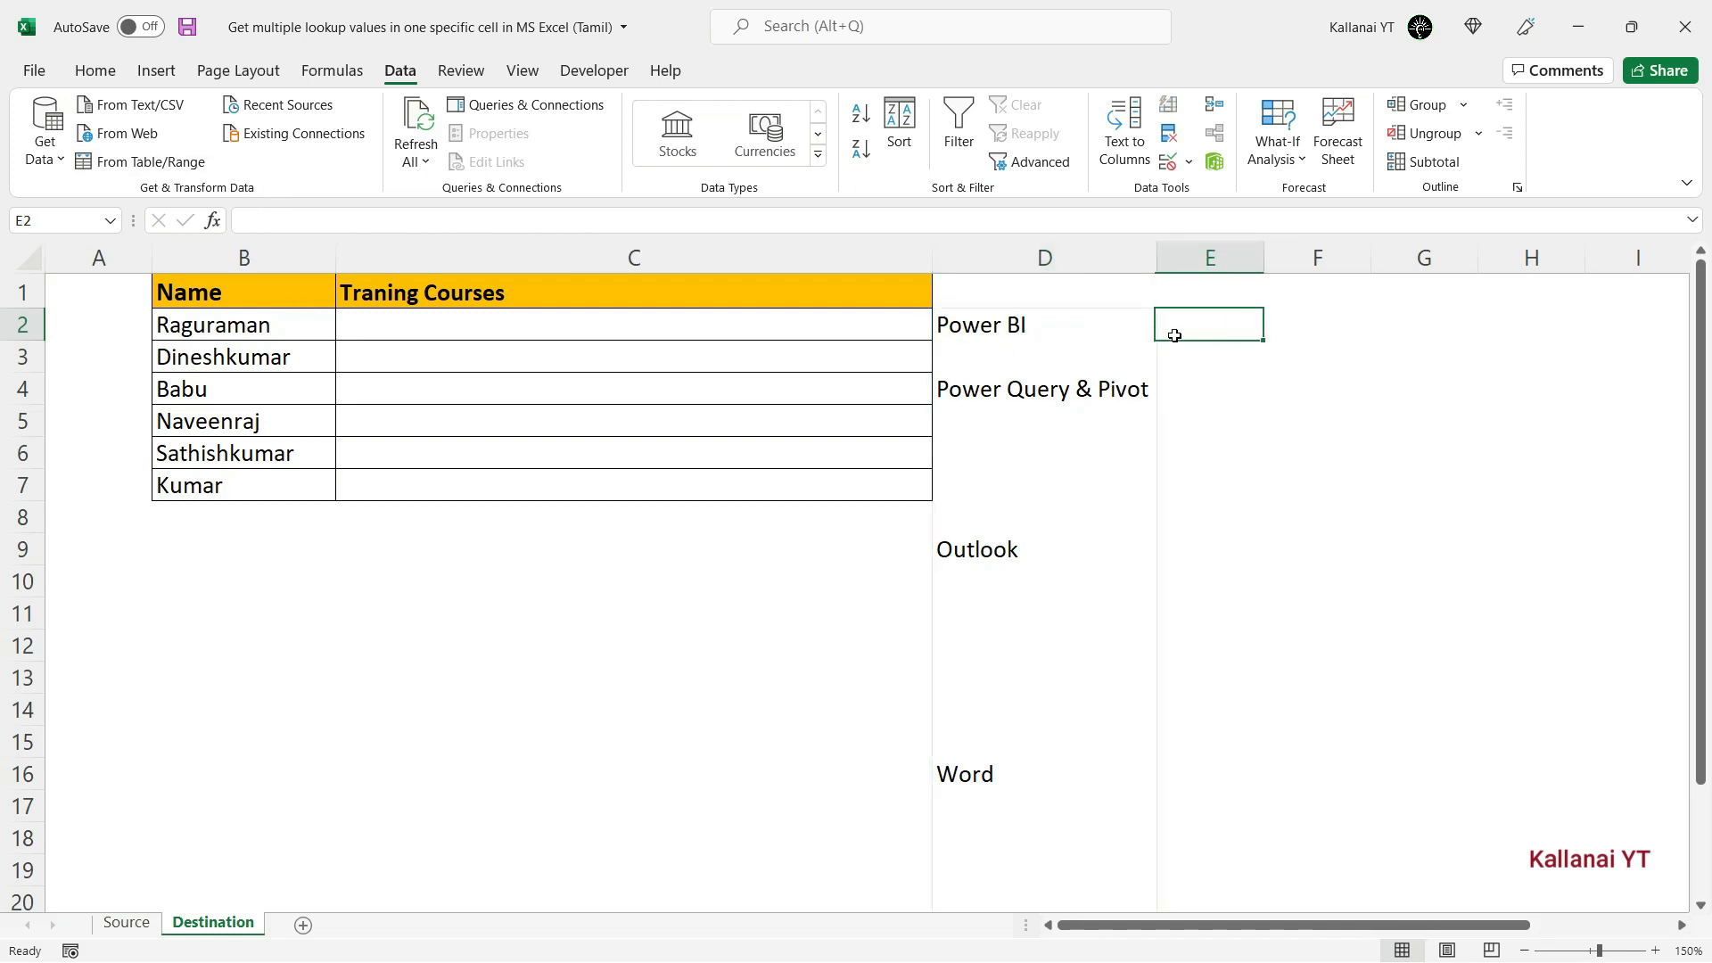
key(Right)
key(Left)
key(Left)
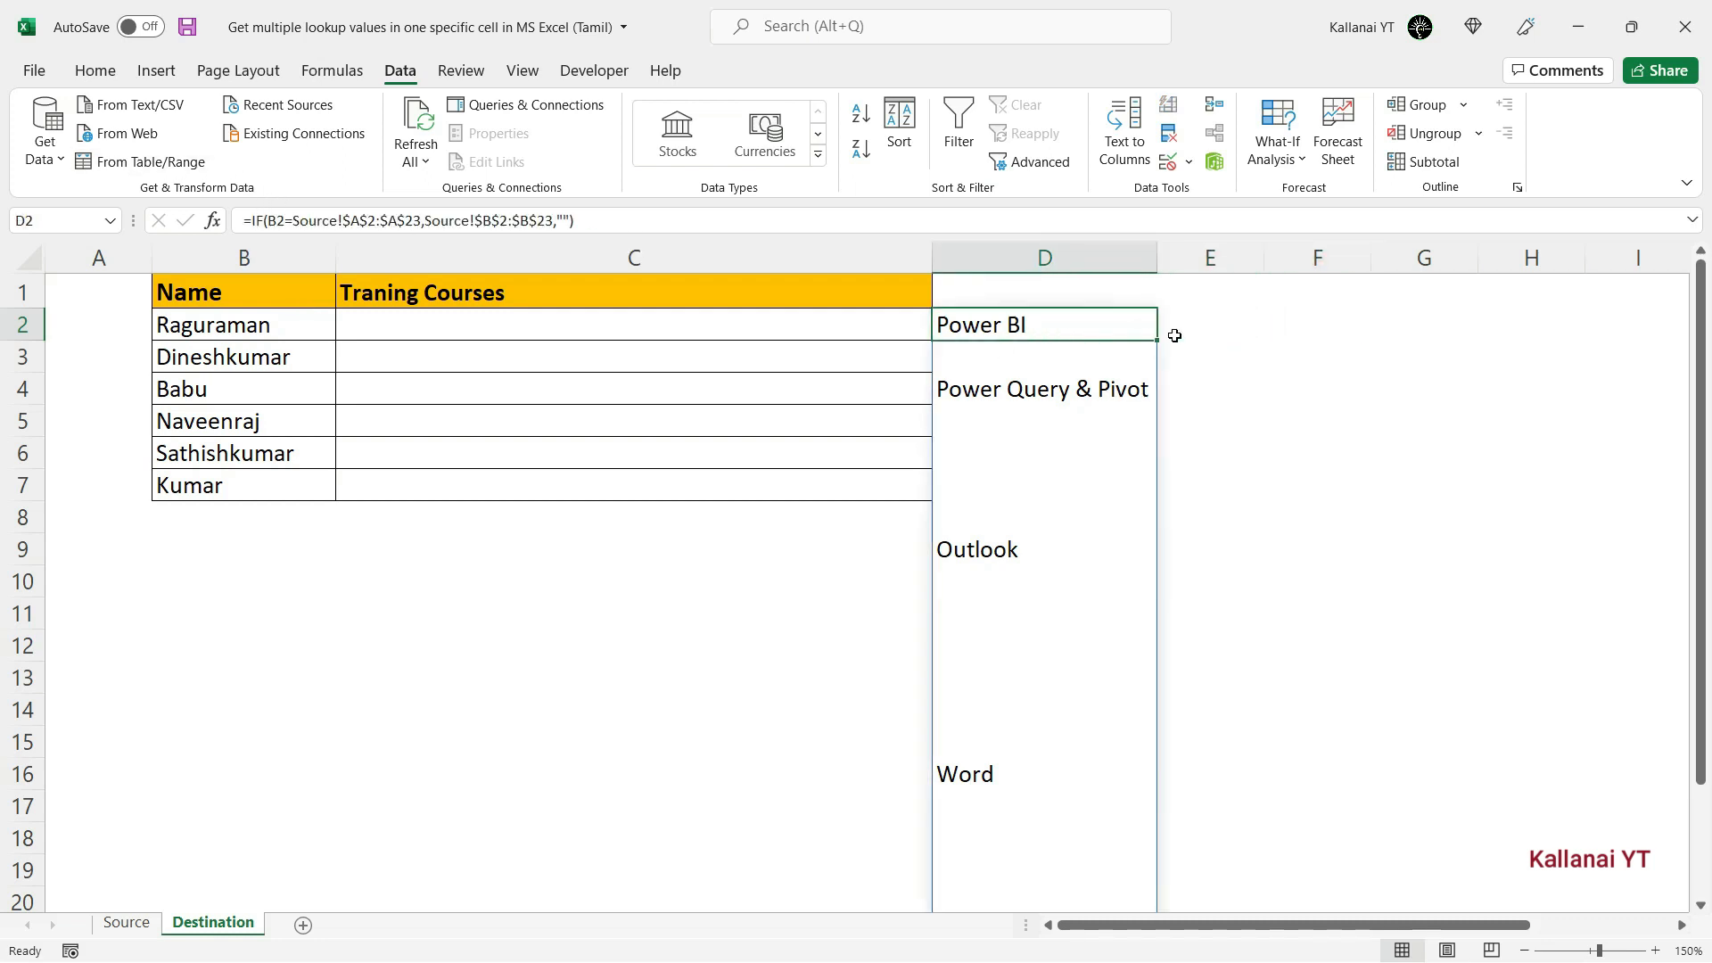
key(Right)
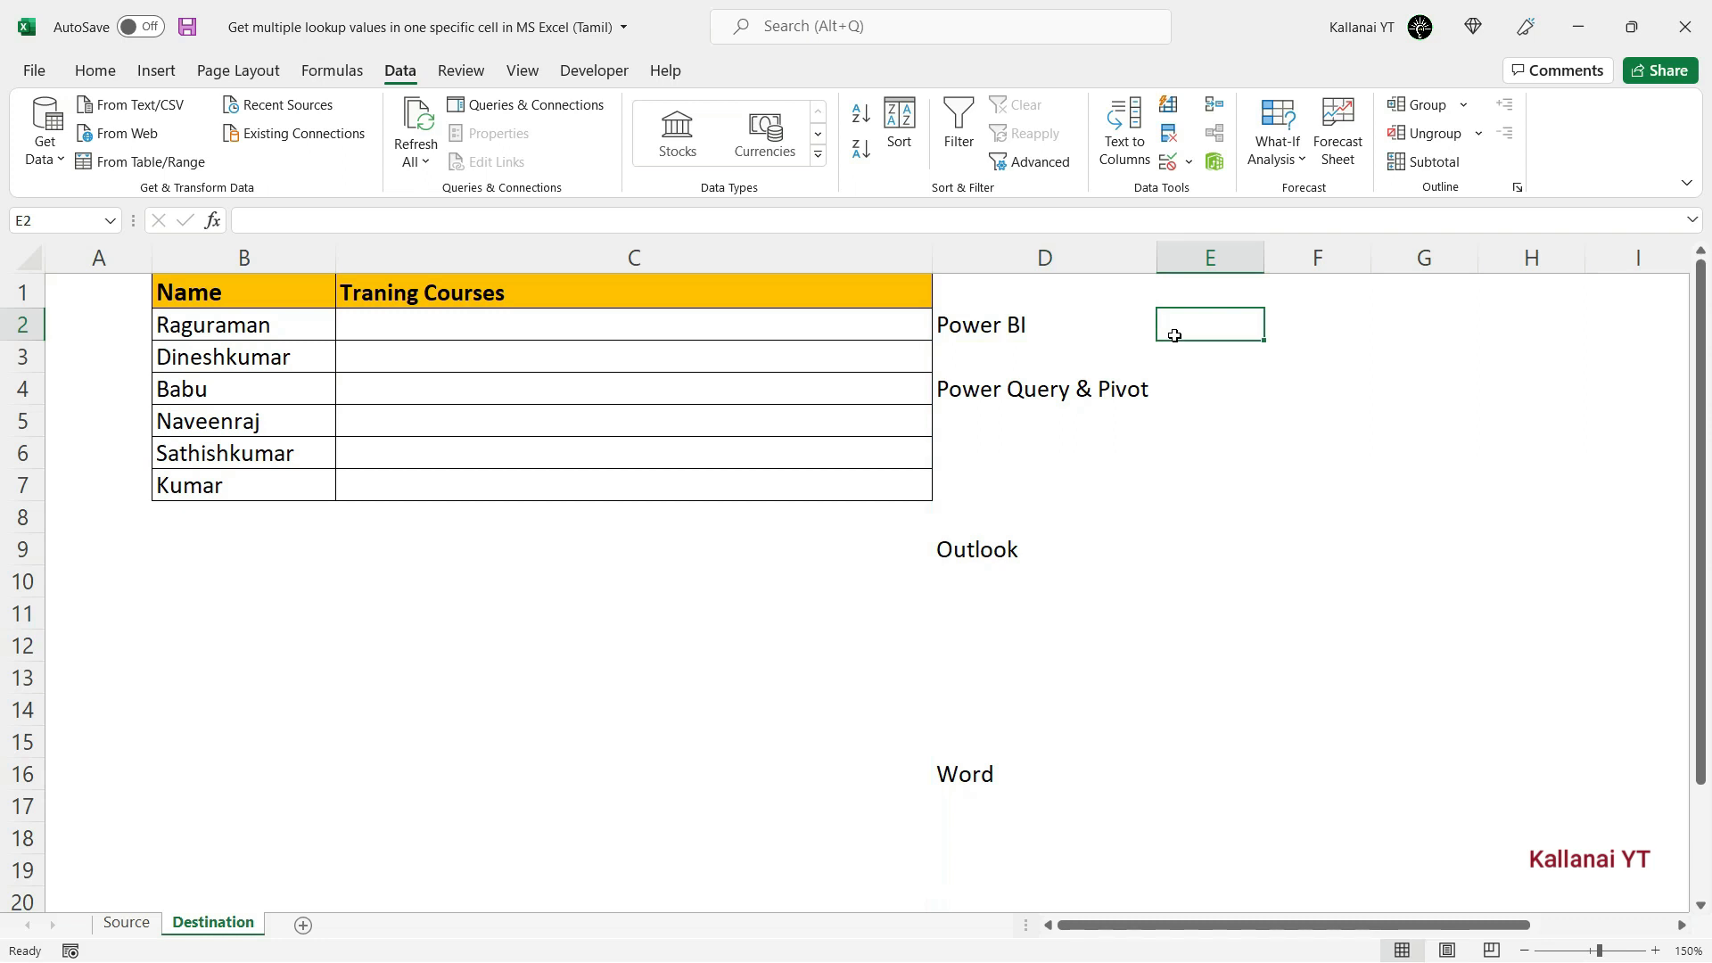
key(Left)
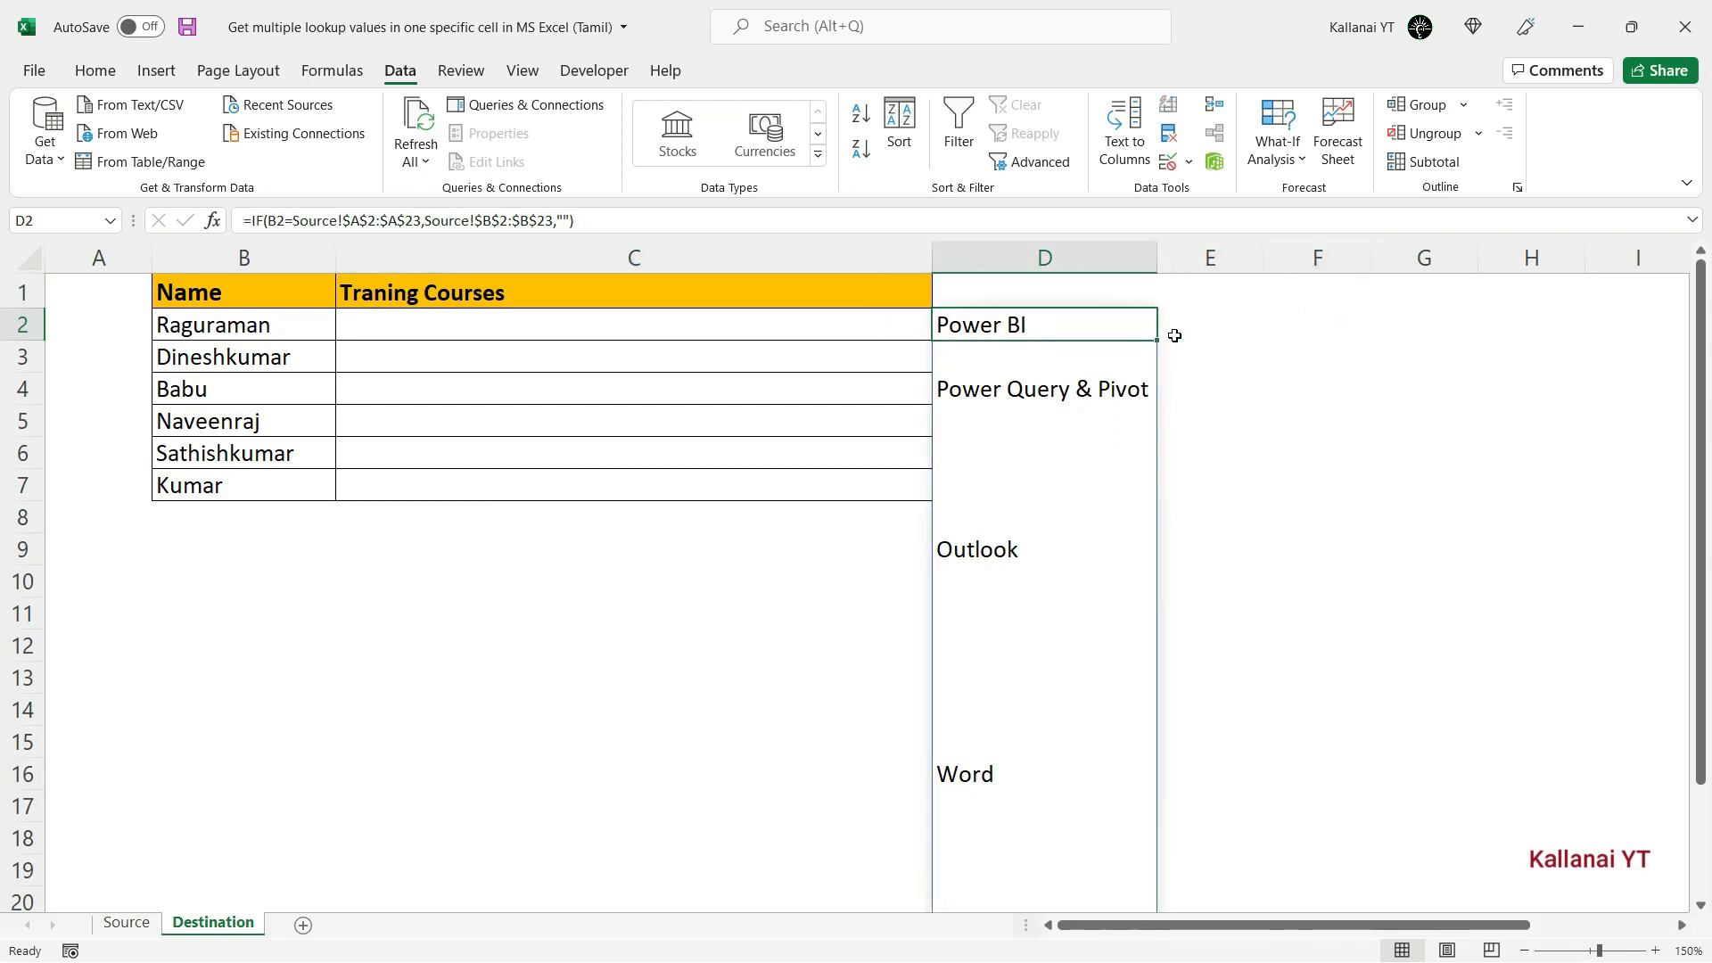
key(ctrl+shift+Down)
key(Up)
key(Down)
key(Down)
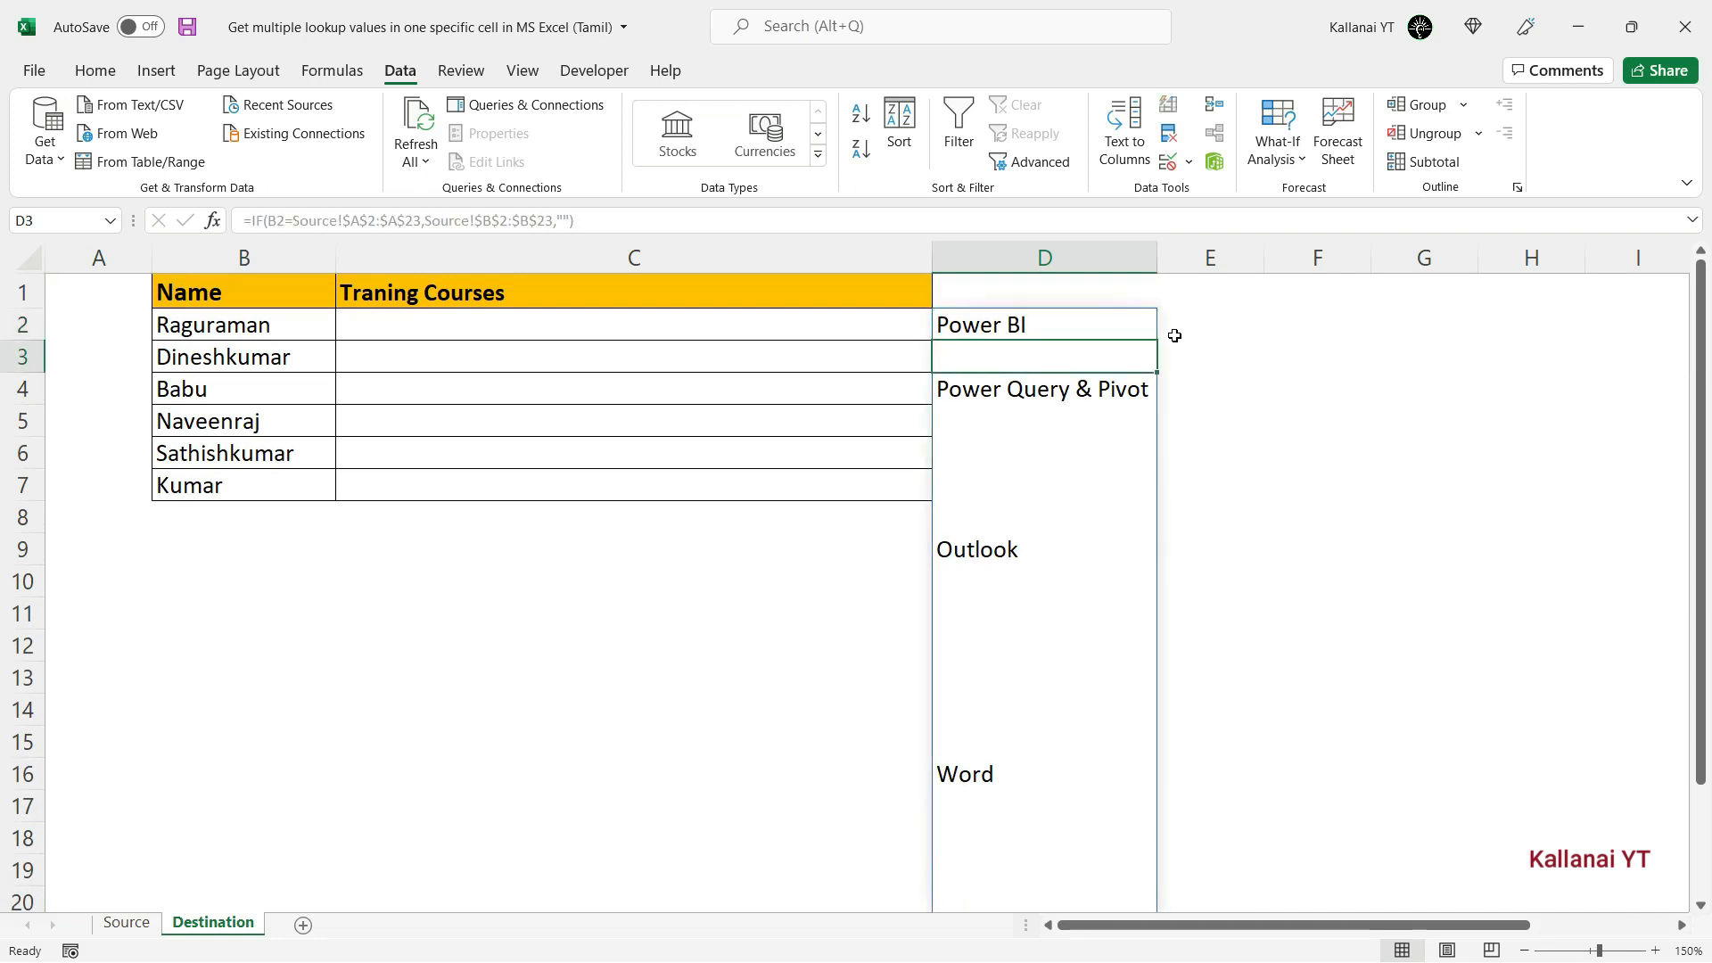
key(Up)
key(ctrl+shift+Down)
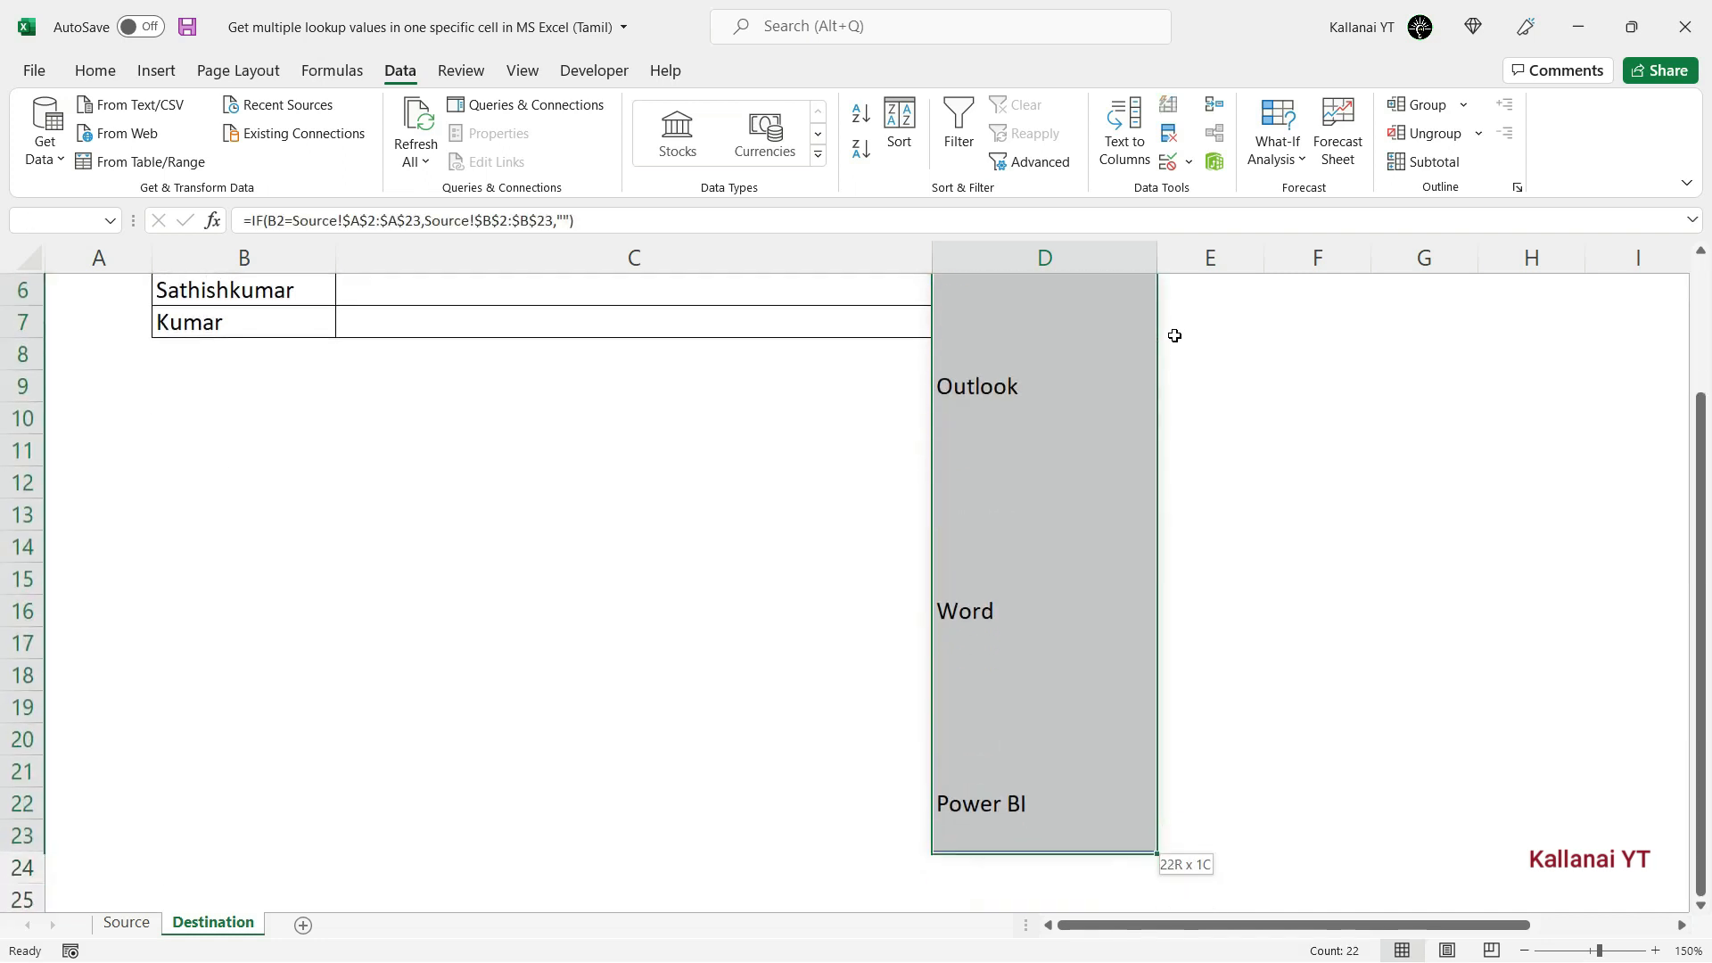
key(Up)
key(Down)
key(Down)
key(Down)
key(Down)
key(Down)
key(Down)
key(Down)
key(Down)
key(Down)
key(Down)
key(Down)
key(Down)
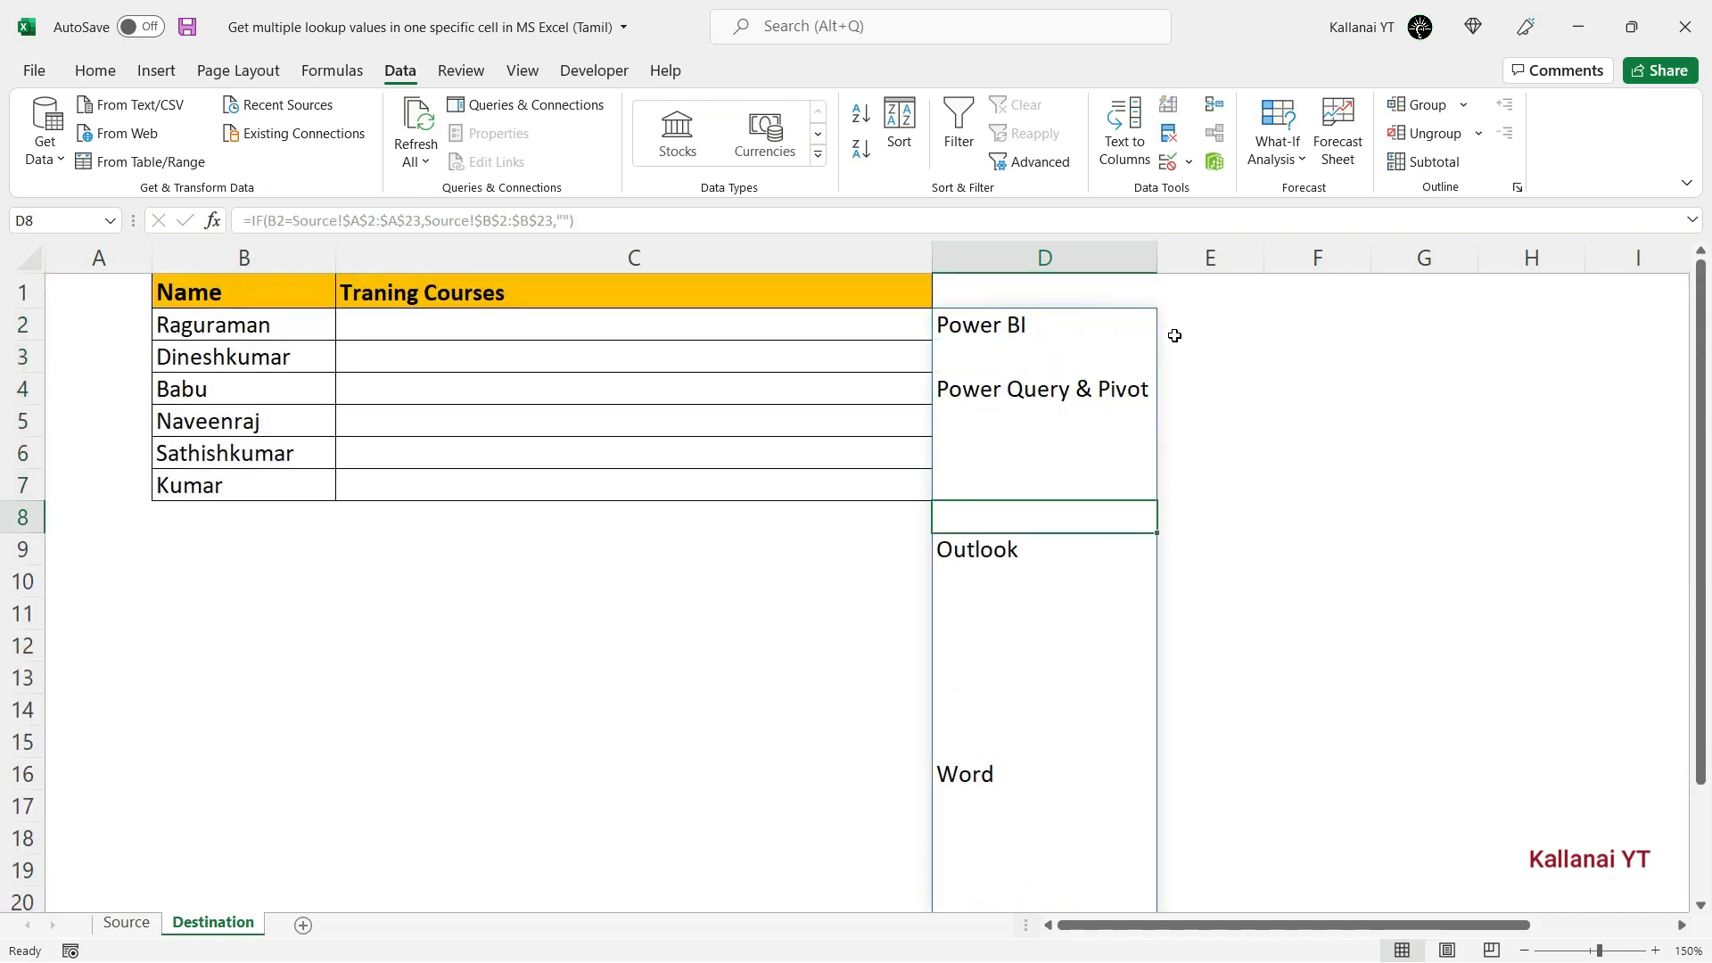
key(Down)
key(Down)
key(Down)
key(Down)
key(Down)
key(Down)
key(Down)
key(Down)
key(Down)
key(Down)
key(Down)
key(Down)
key(Down)
key(Down)
key(Down)
key(Down)
key(ctrl+Up)
key(ctrl+Up)
key(ctrl+Up)
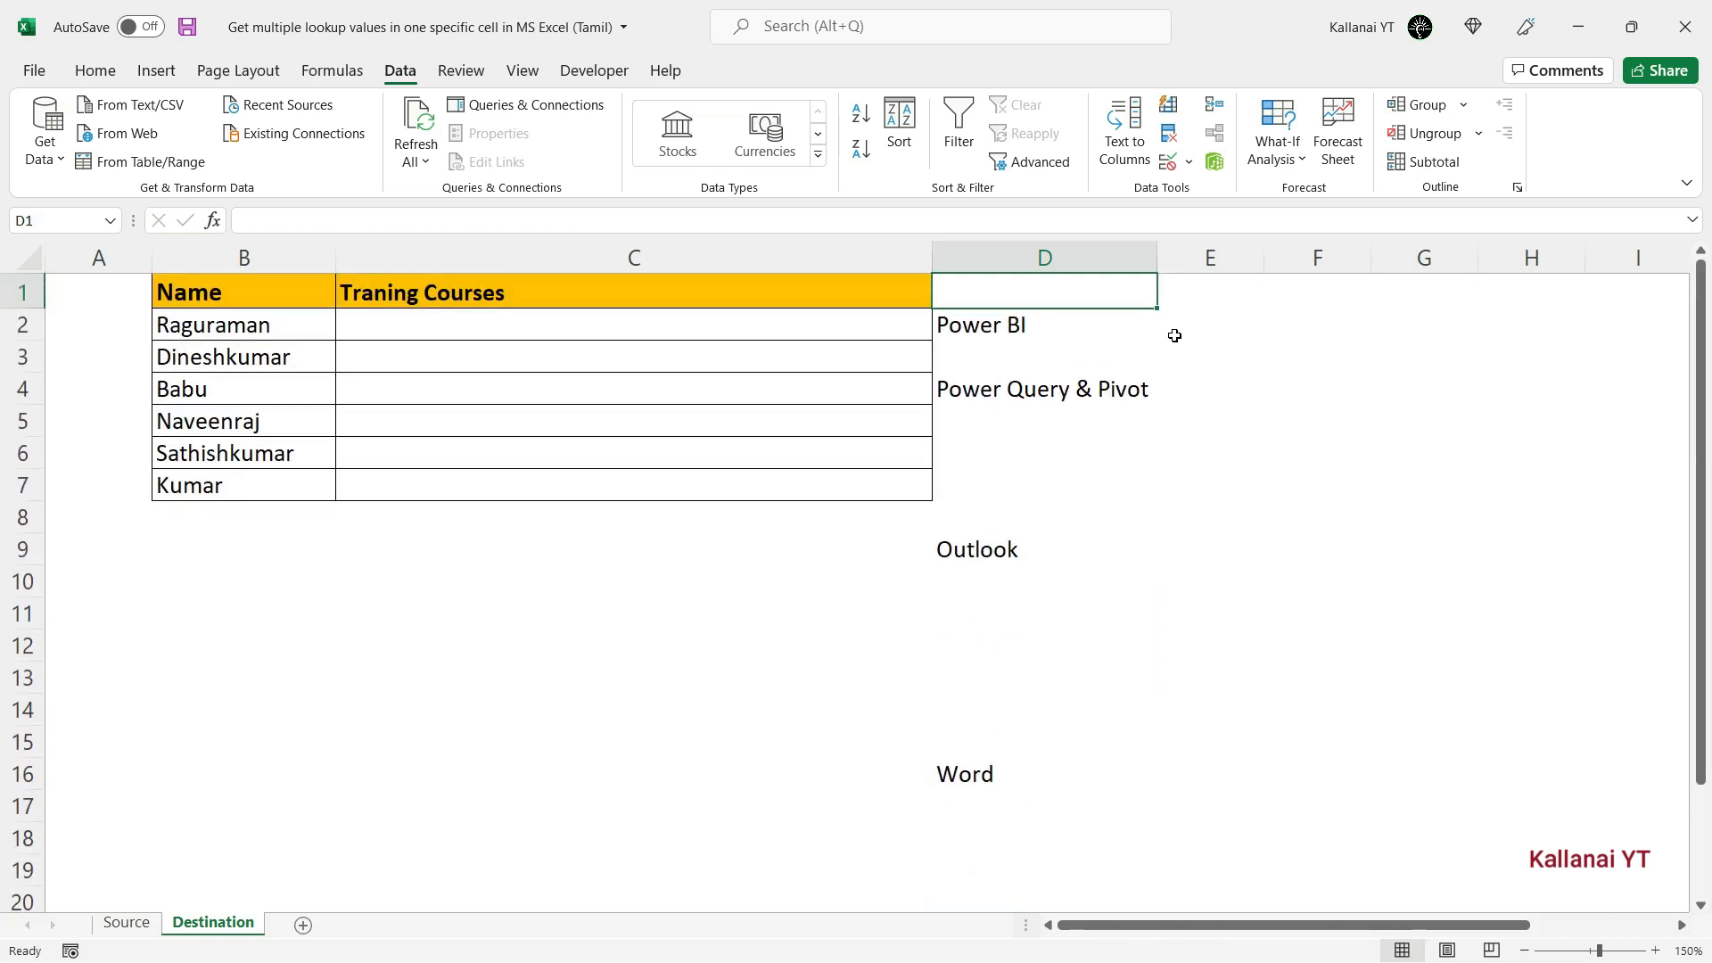
Step: Start a TEXTJOIN formula in cell E2, beside the IF formula's spilled results
key(Down)
key(Right)
key(Right)
key(Left)
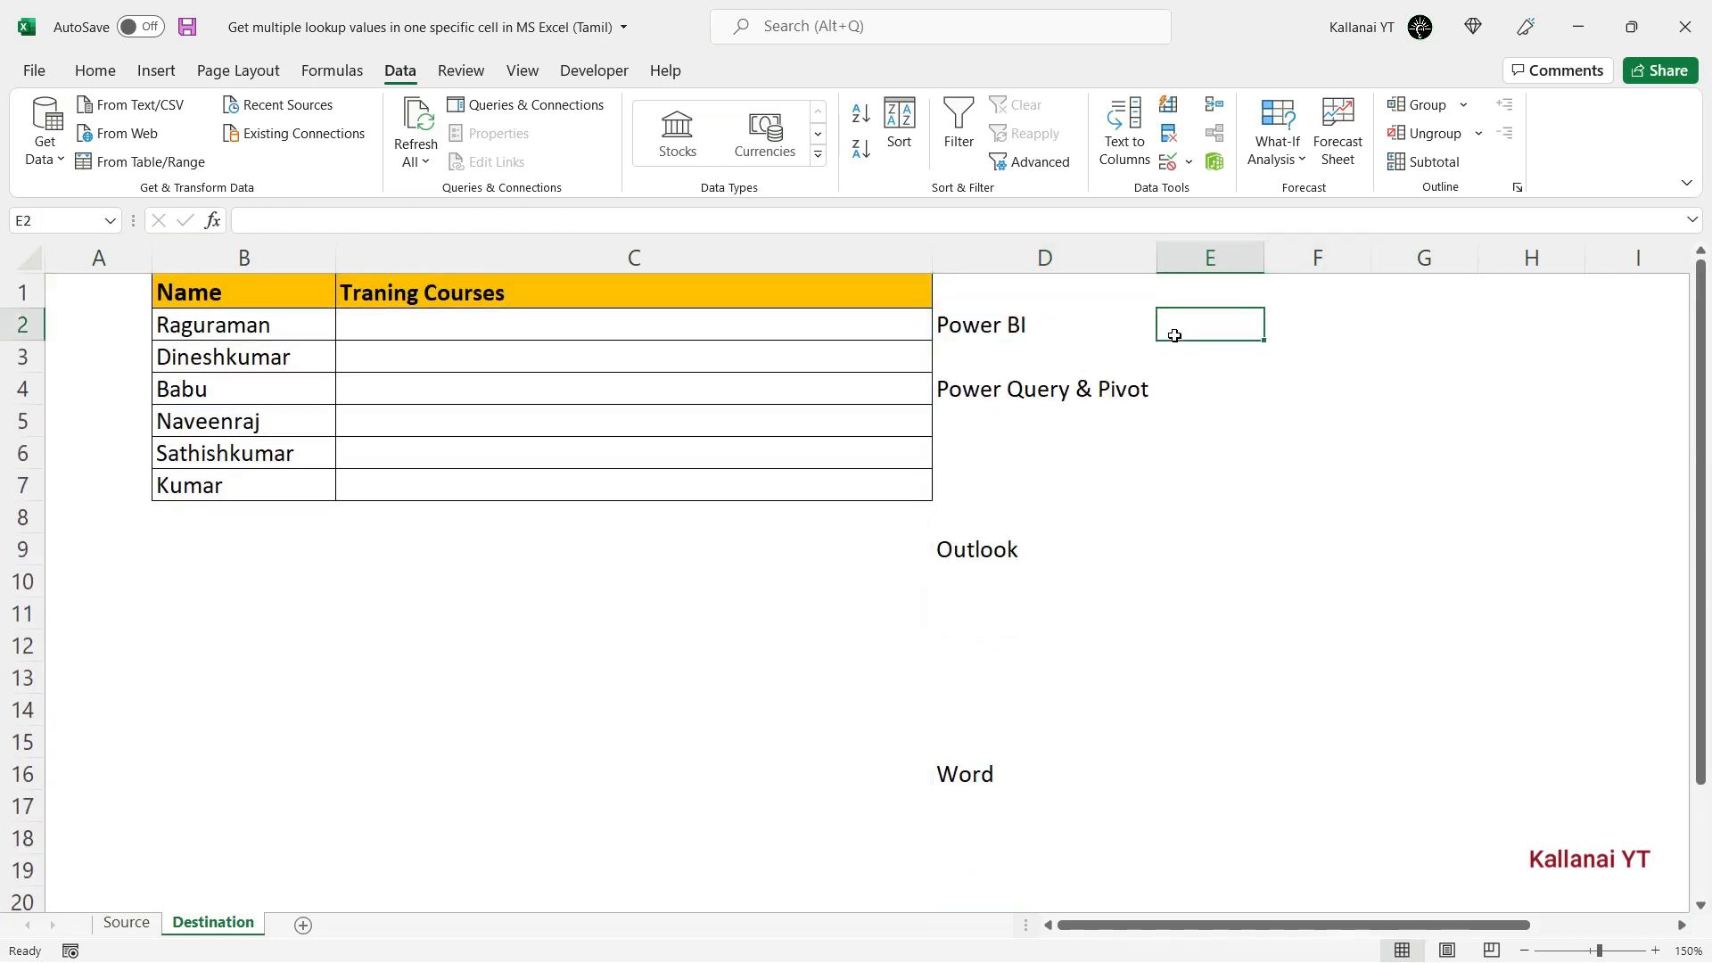
key(Left)
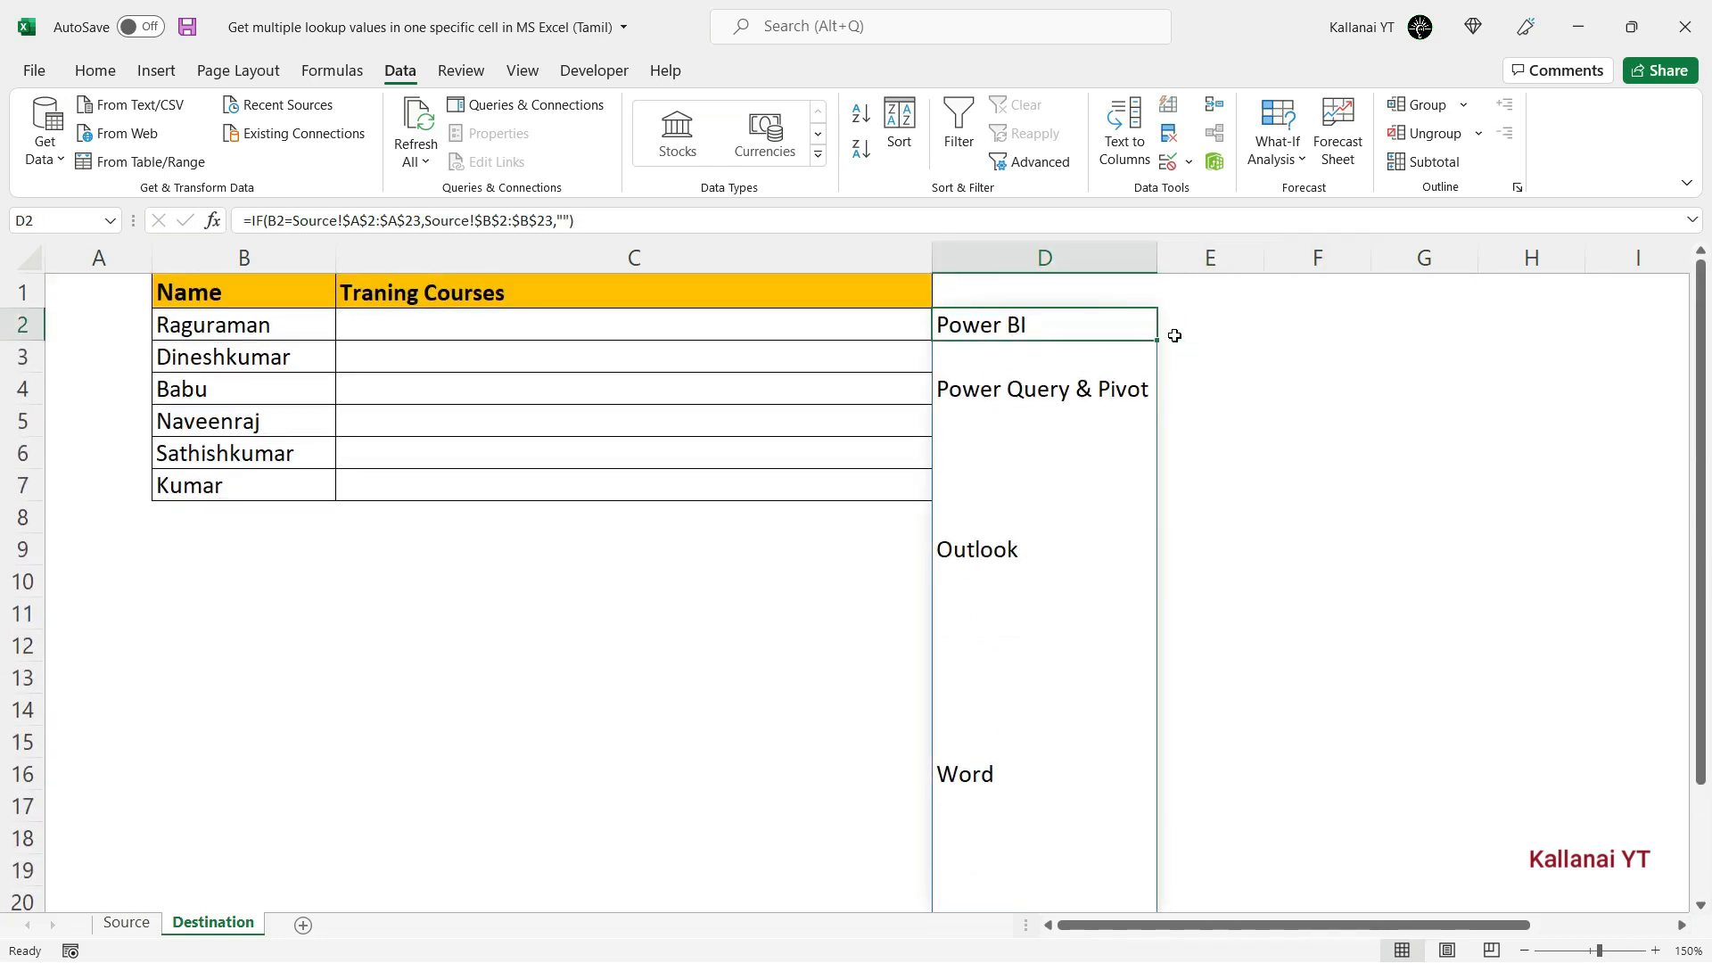
click(1174, 336)
text(=)
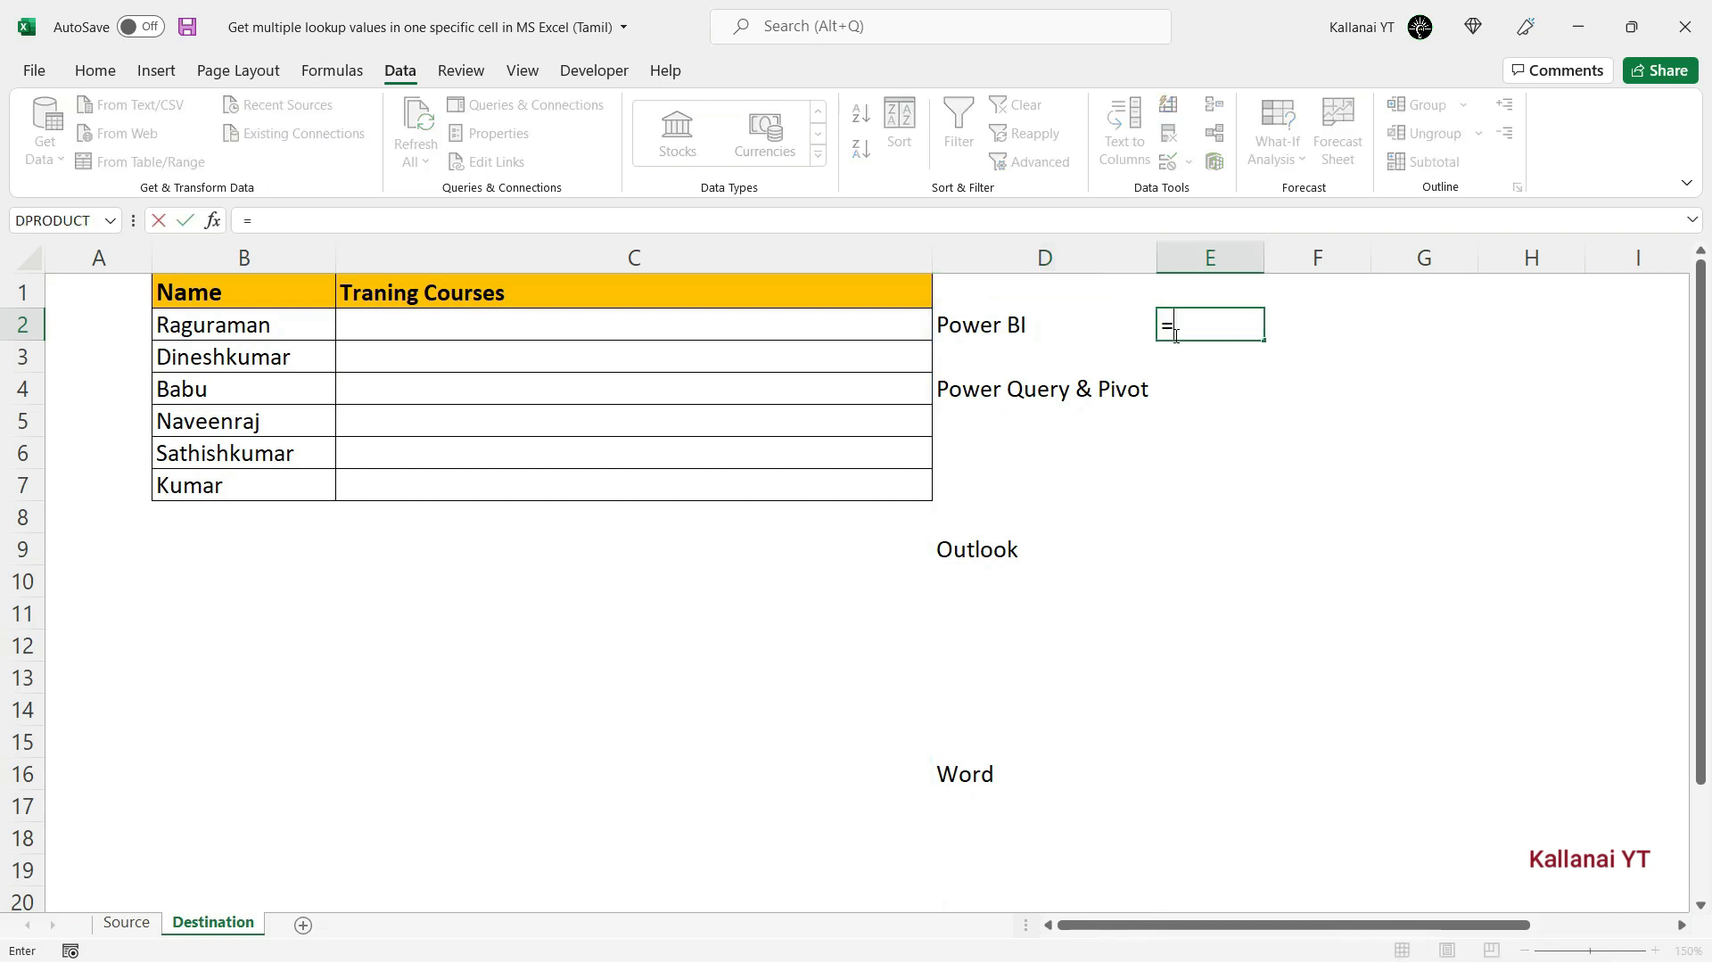
text(text)
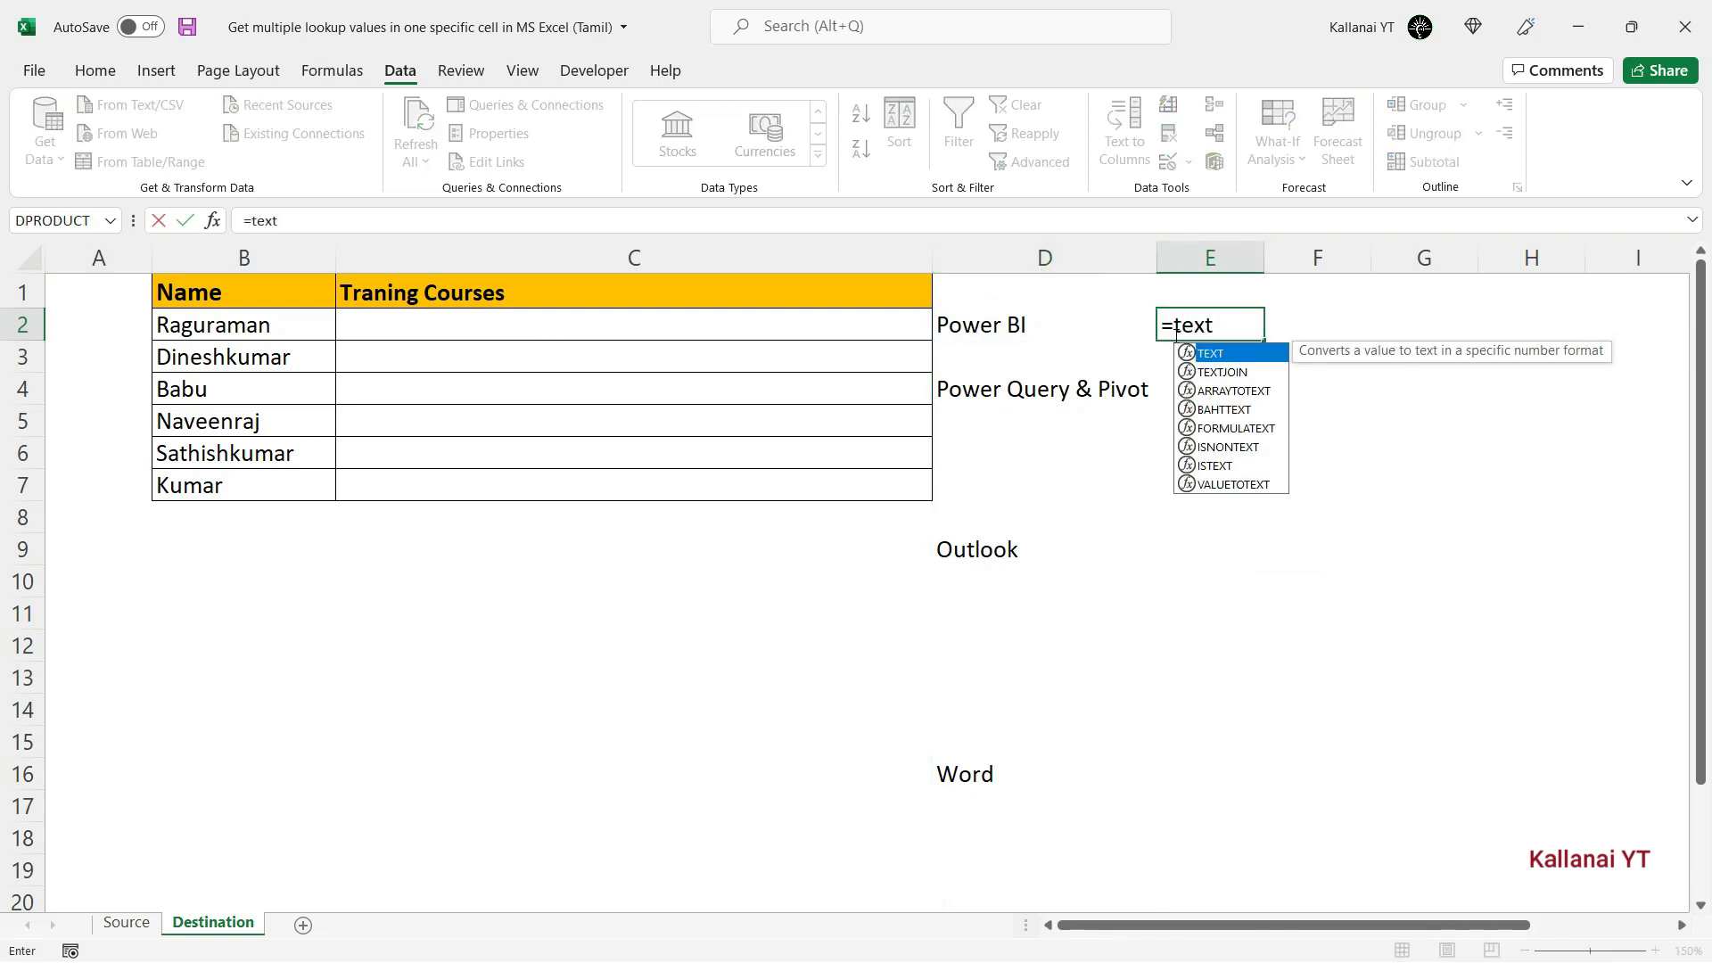
key(Down)
key(Tab)
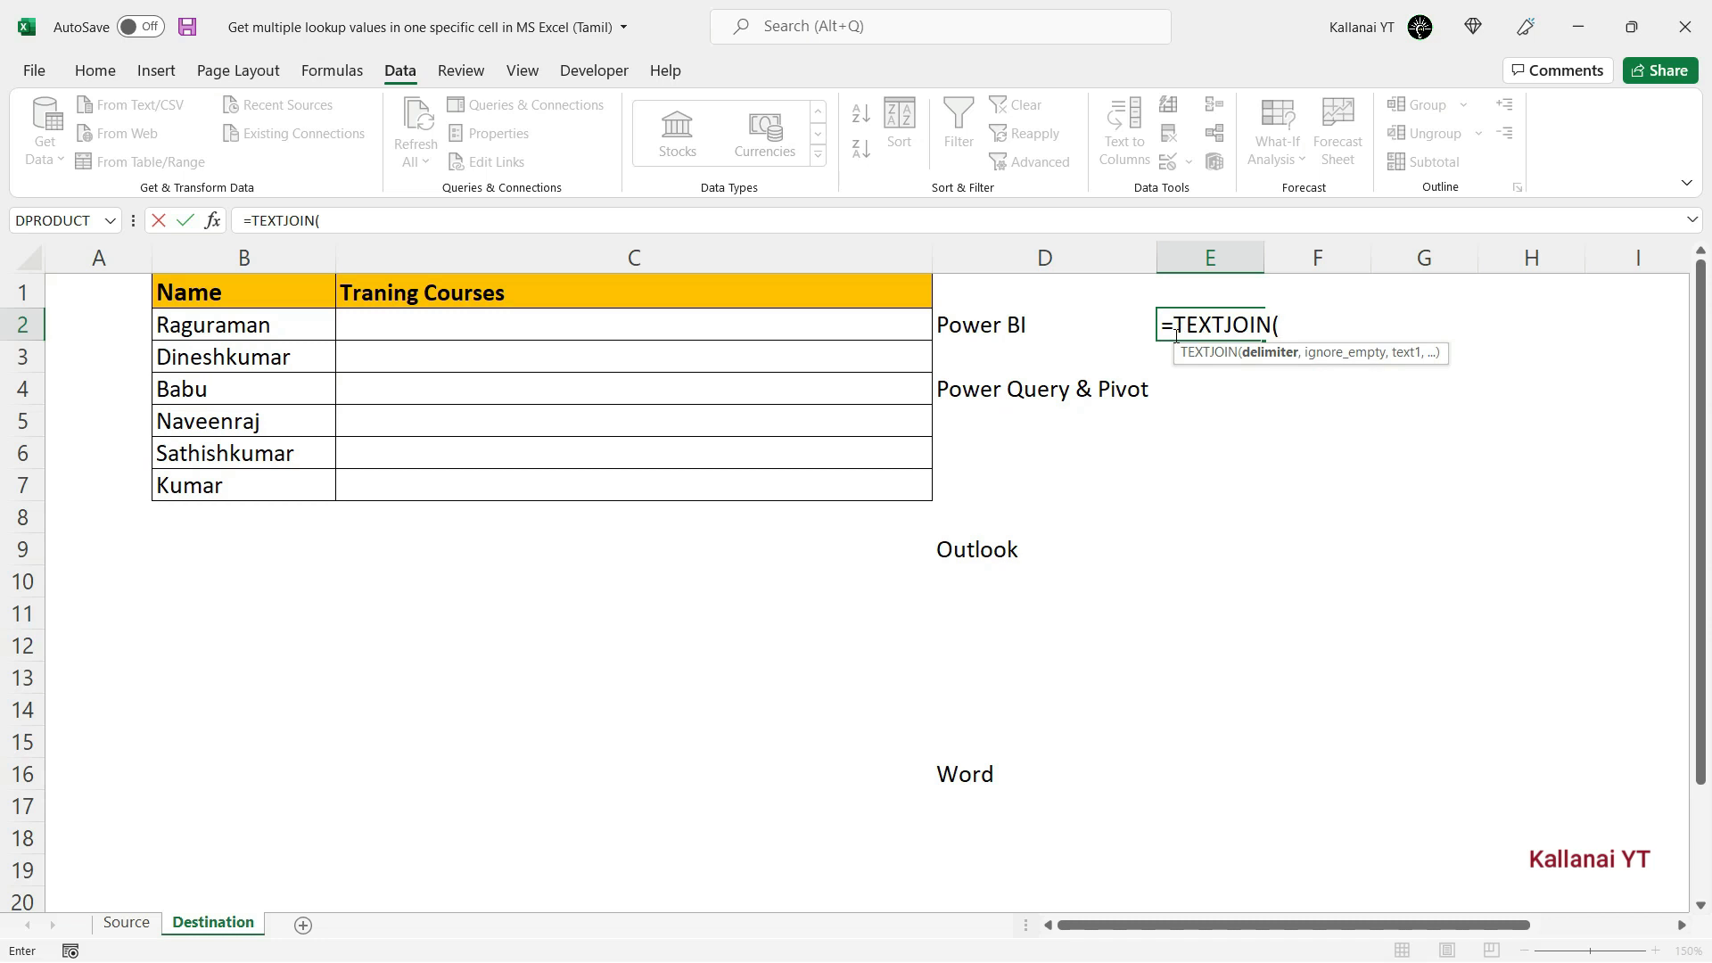
Step: Complete E2's TEXTJOIN formula with ", " as the delimiter, TRUE to ignore empty cells, and the spilled range D2# as the text
text(", ",)
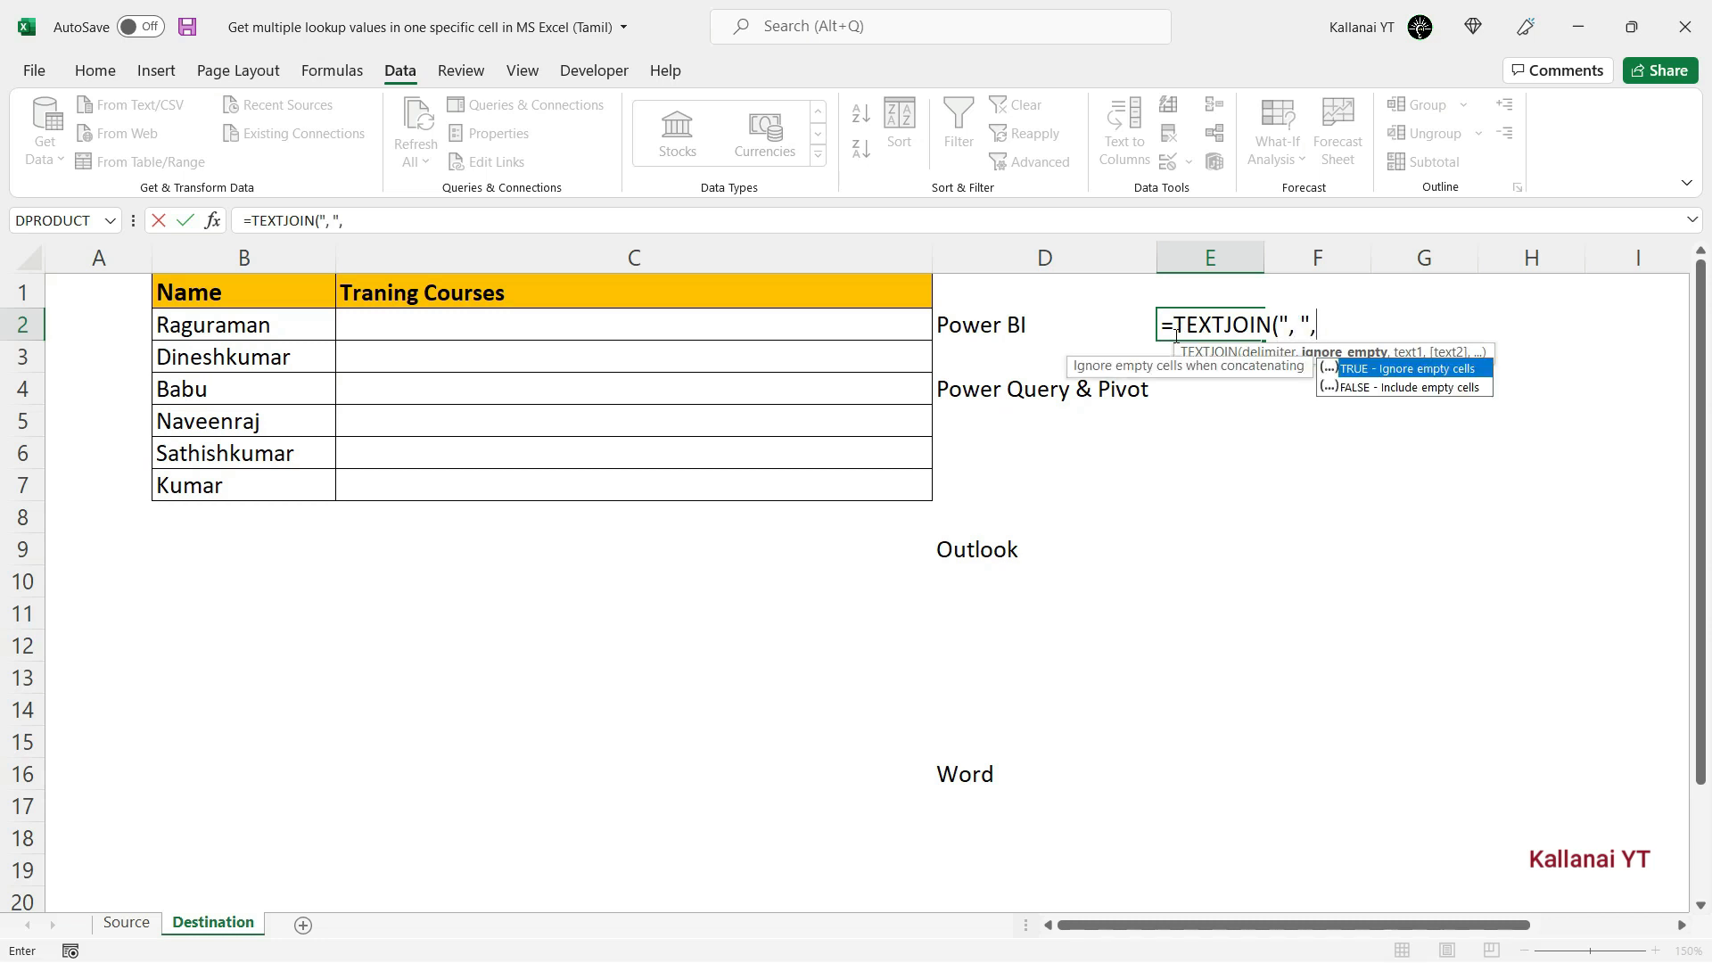
key(Tab)
text(,)
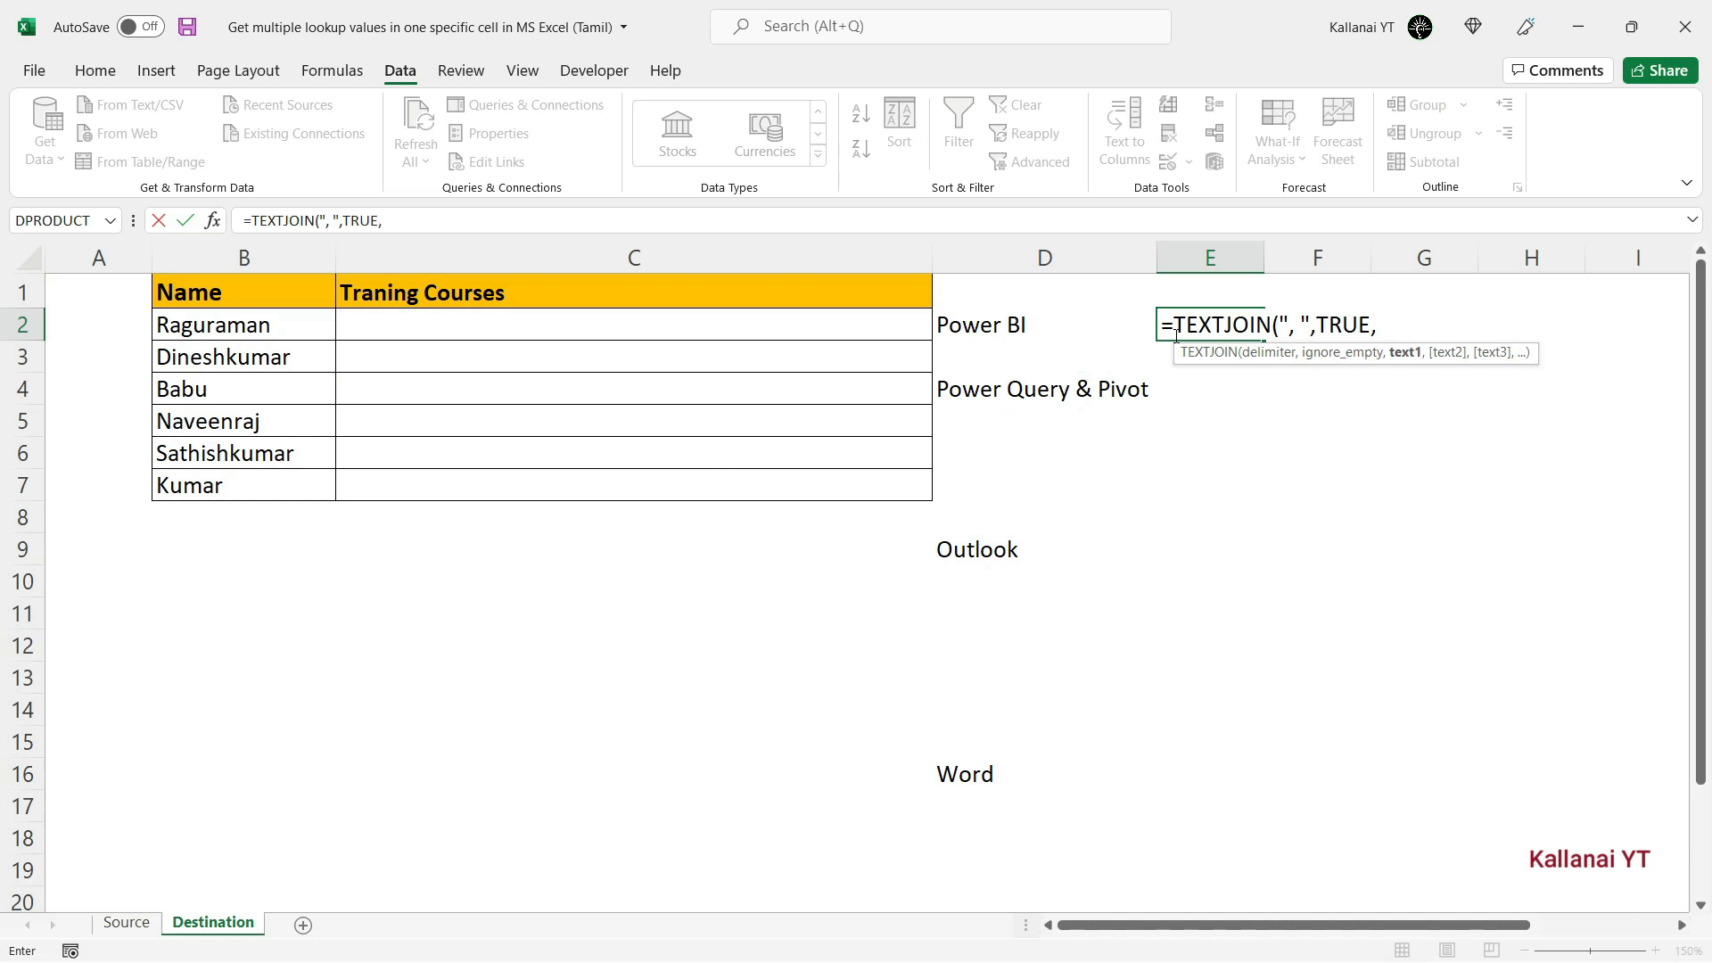
click(994, 328)
key(ctrl+shift+Down)
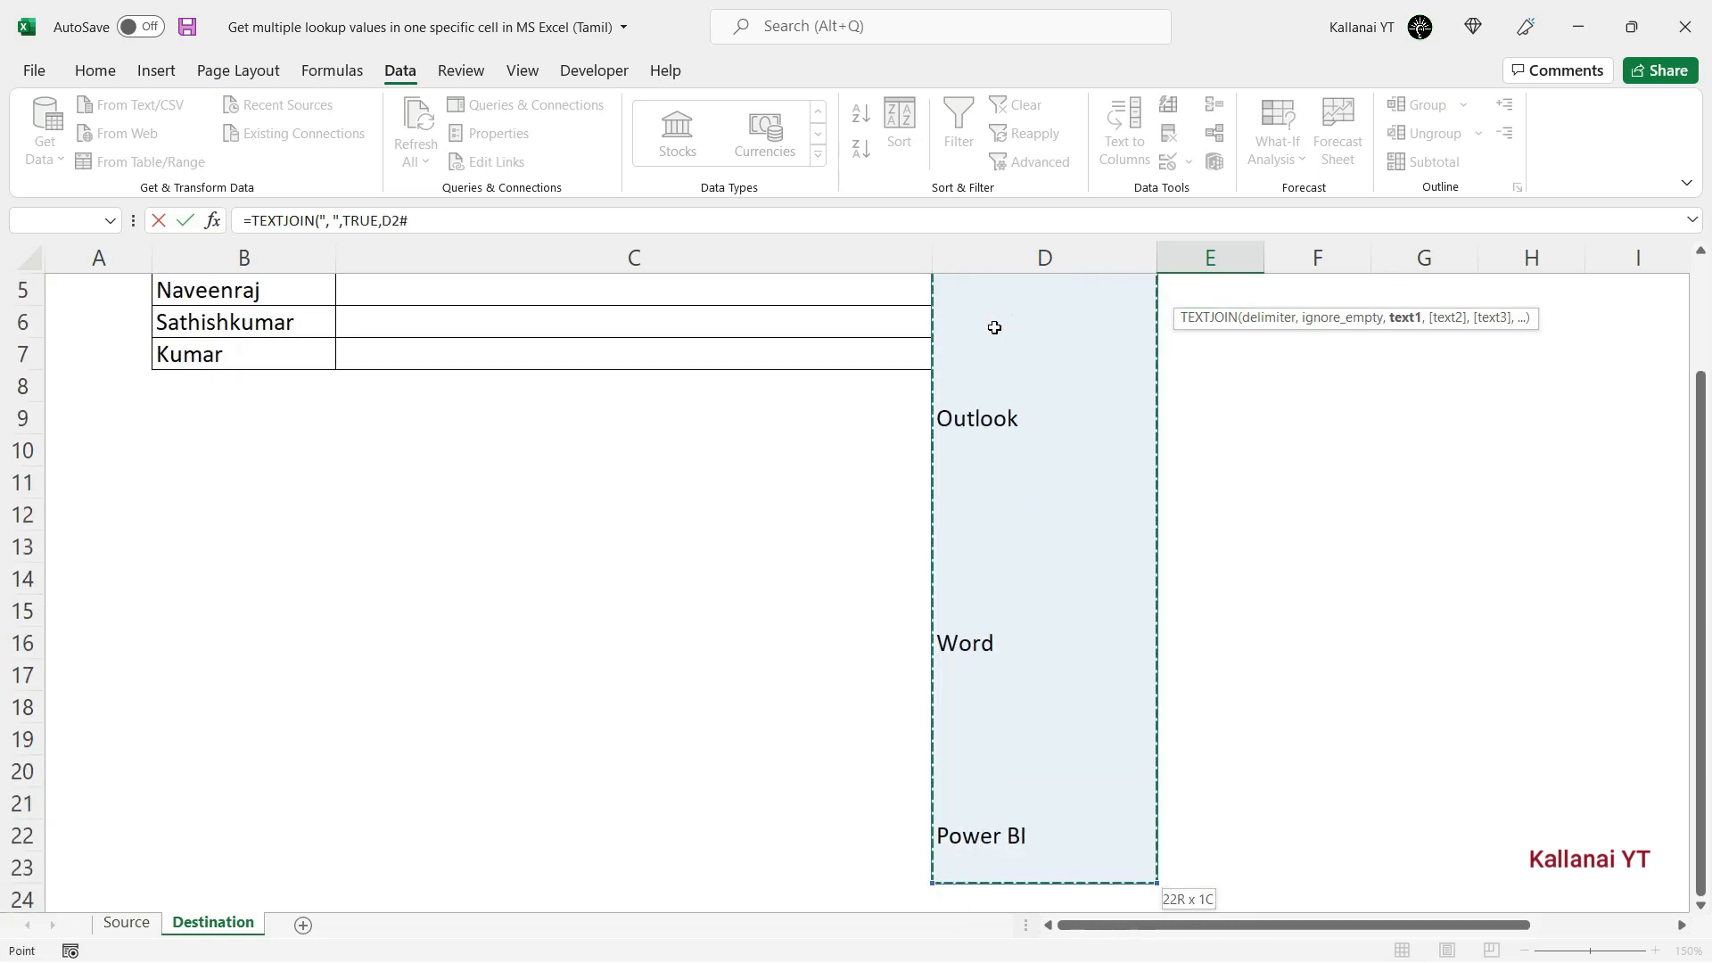
key(Return)
Step: Examine the full joined course list that E2's TEXTJOIN formula returns, checking it for duplicate courses
key(Up)
key(Up)
key(Down)
key(Right)
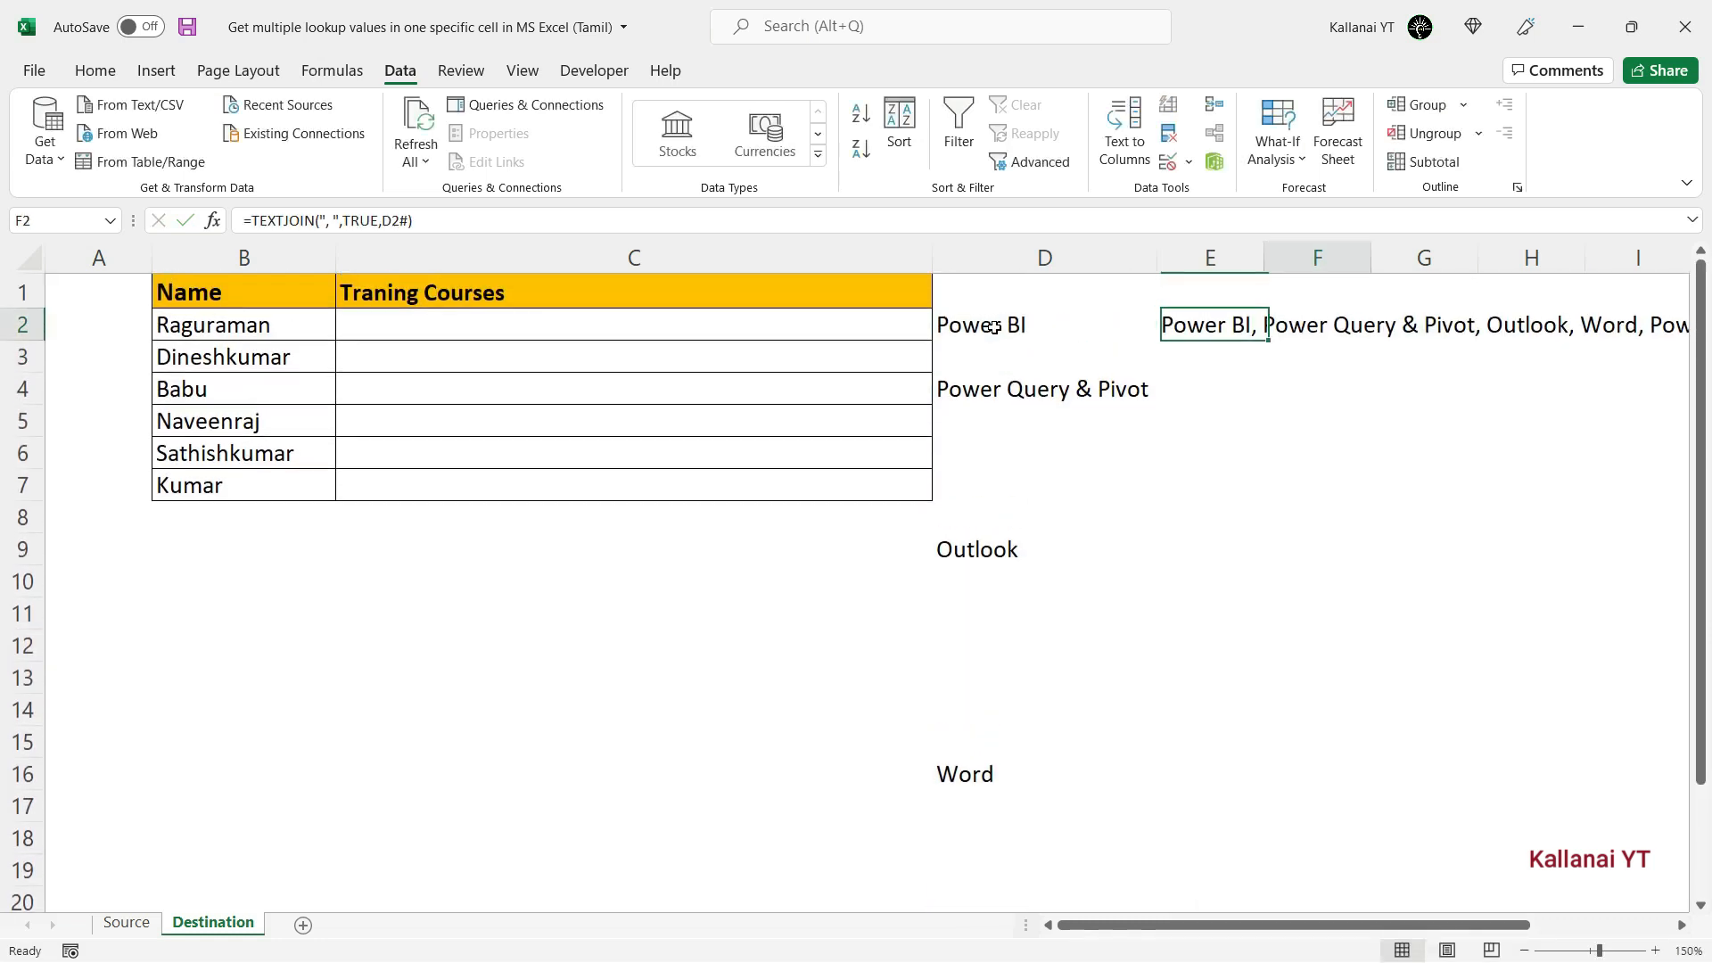
key(Right)
key(Right)
key(Right)
key(Right)
key(Left)
key(Left)
key(Left)
key(Left)
key(Left)
key(Left)
key(Left)
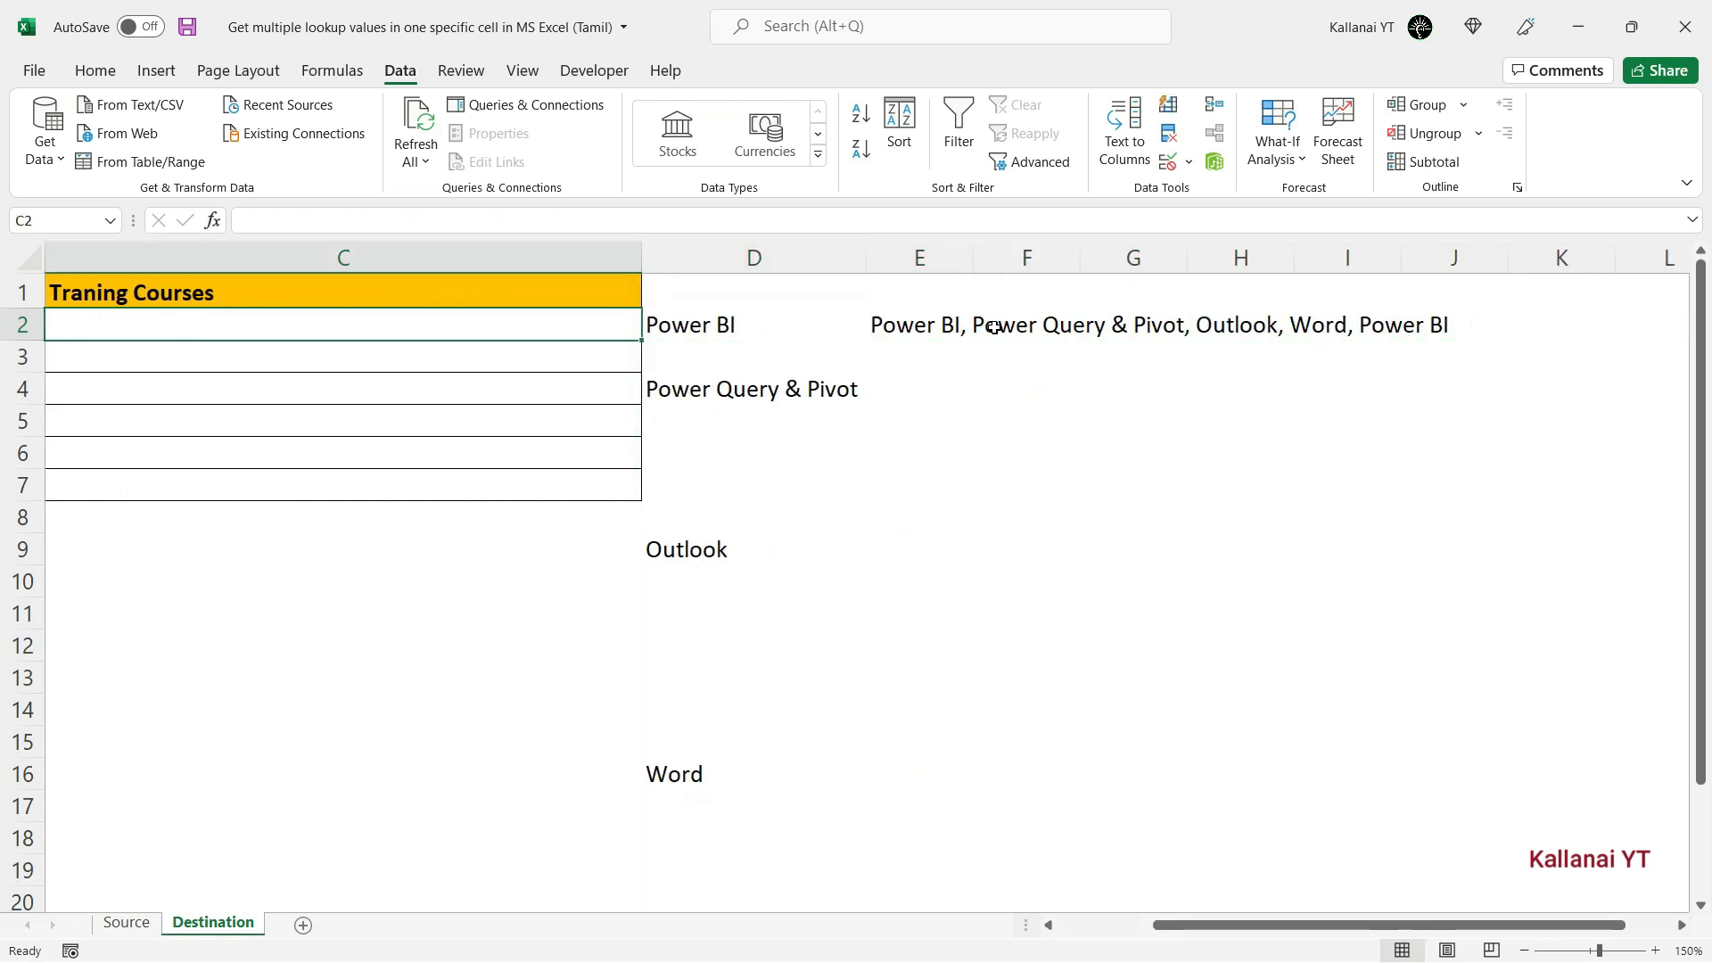
key(ctrl+Home)
key(Down)
key(Right)
key(Right)
key(Right)
key(Right)
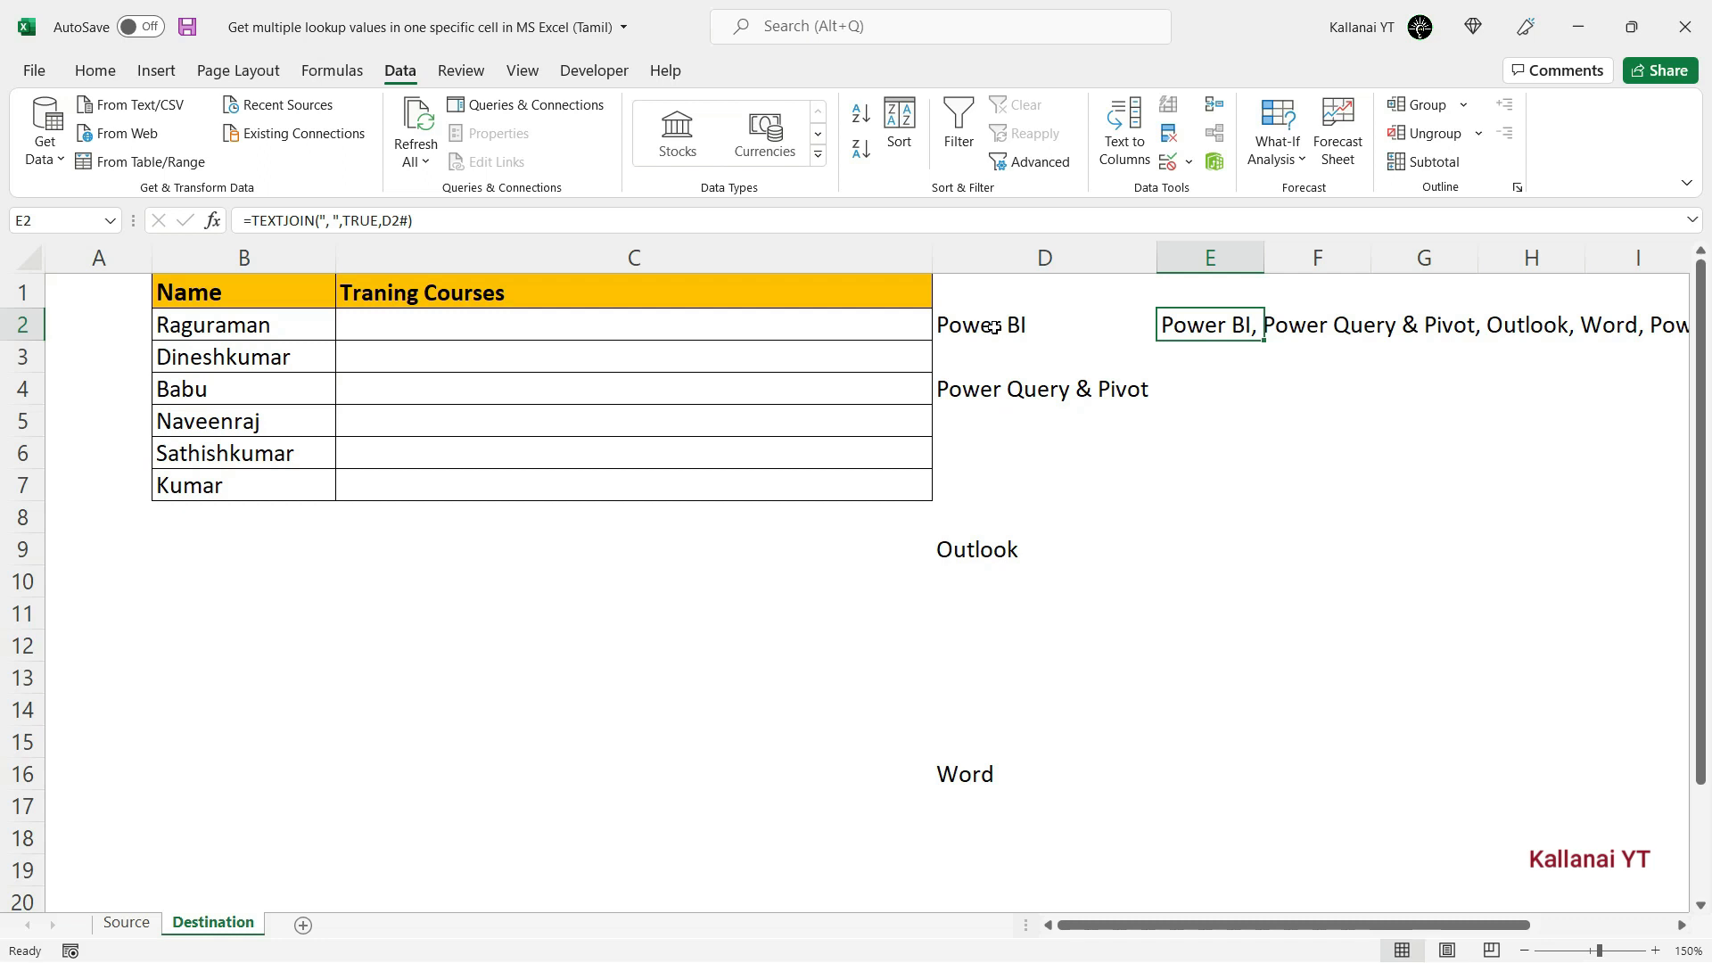
key(Right)
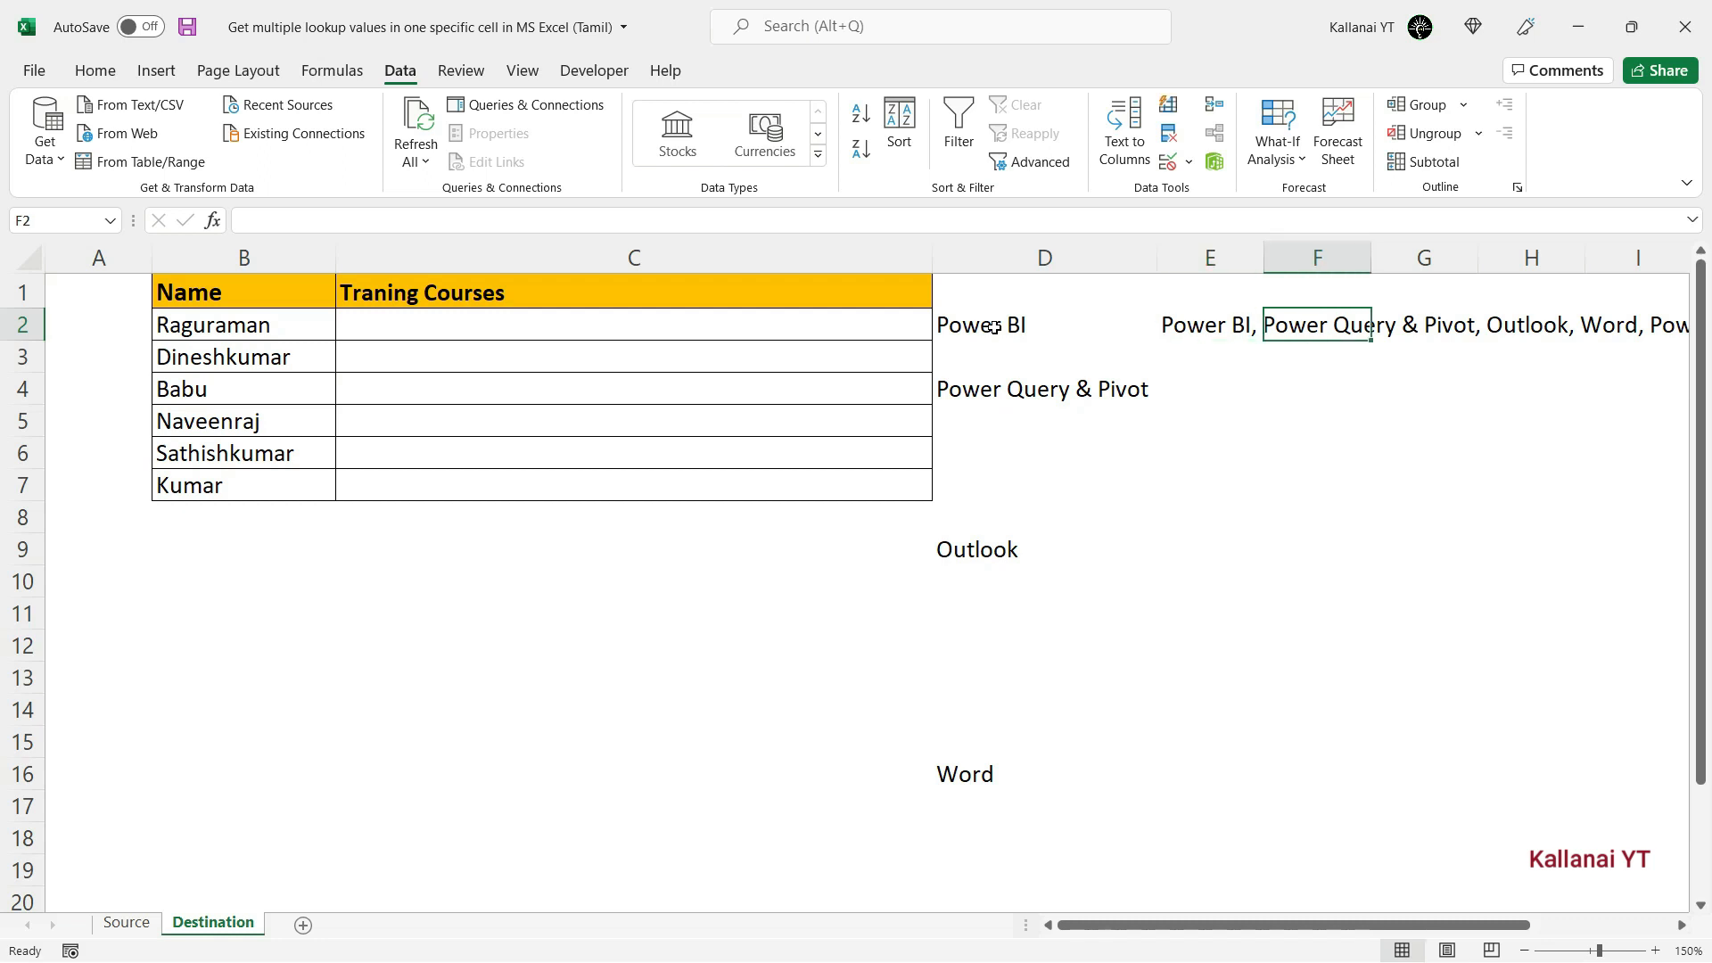
Step: Replace E2's TEXTJOIN formula with =UNIQUE(D2#) to extract the distinct courses from the spilled range
key(Left)
key(Delete)
text(=uni)
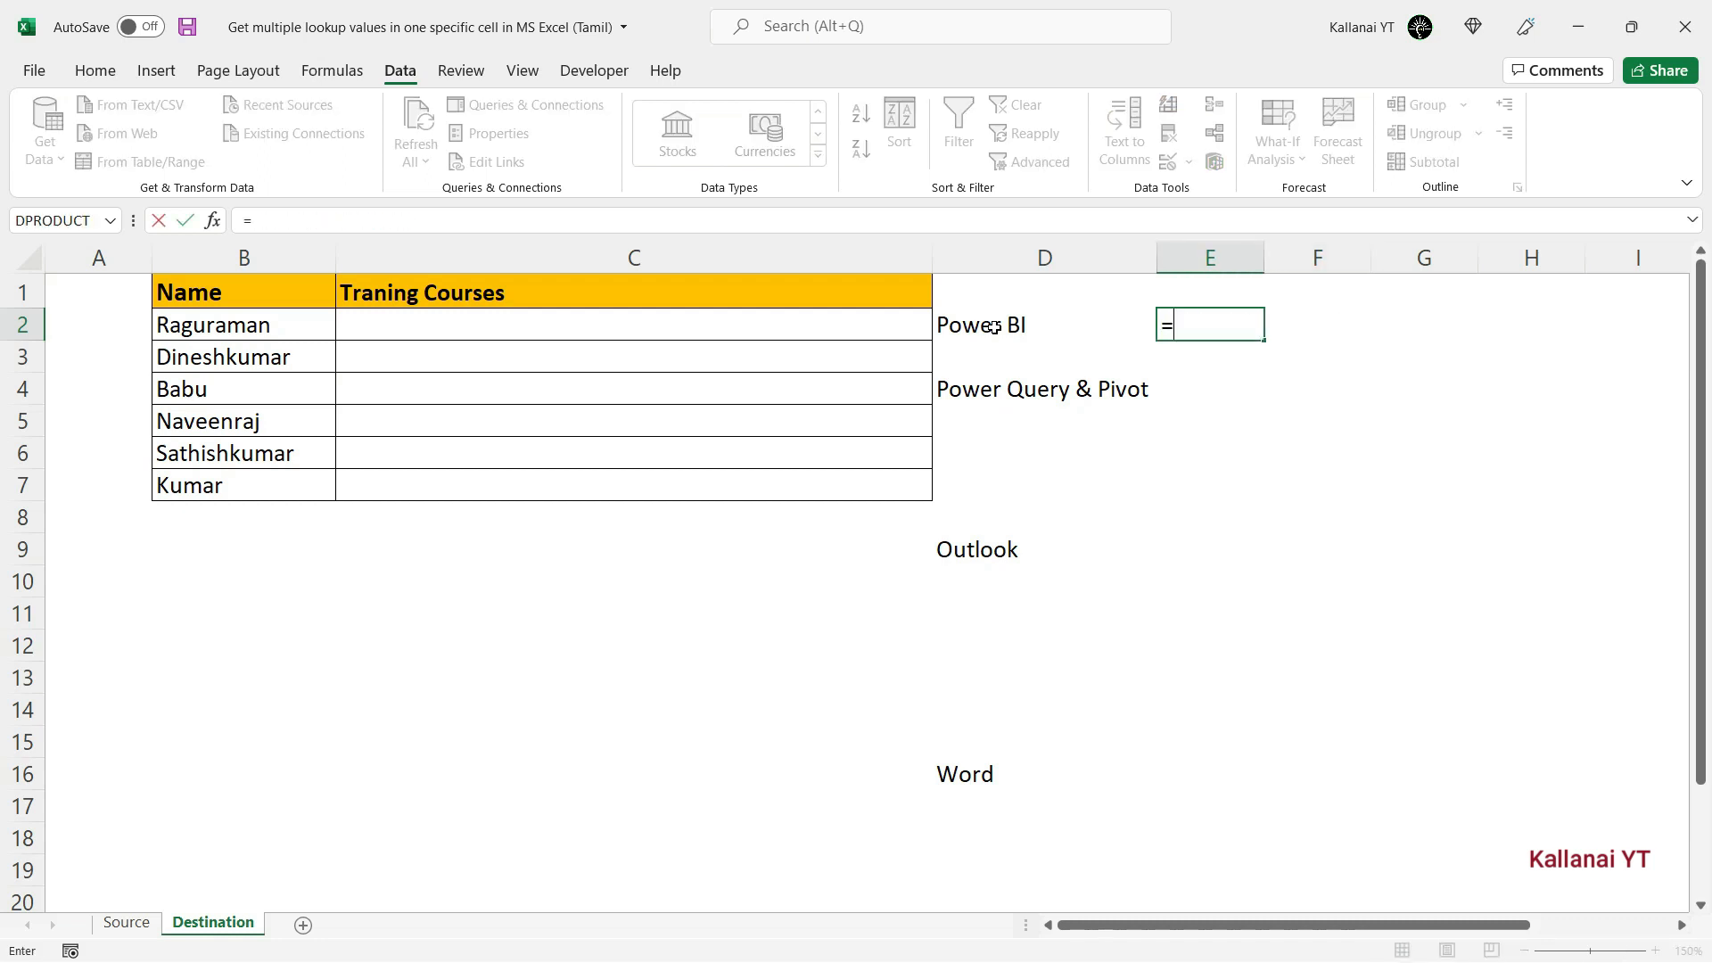
key(Down)
key(Down)
key(Tab)
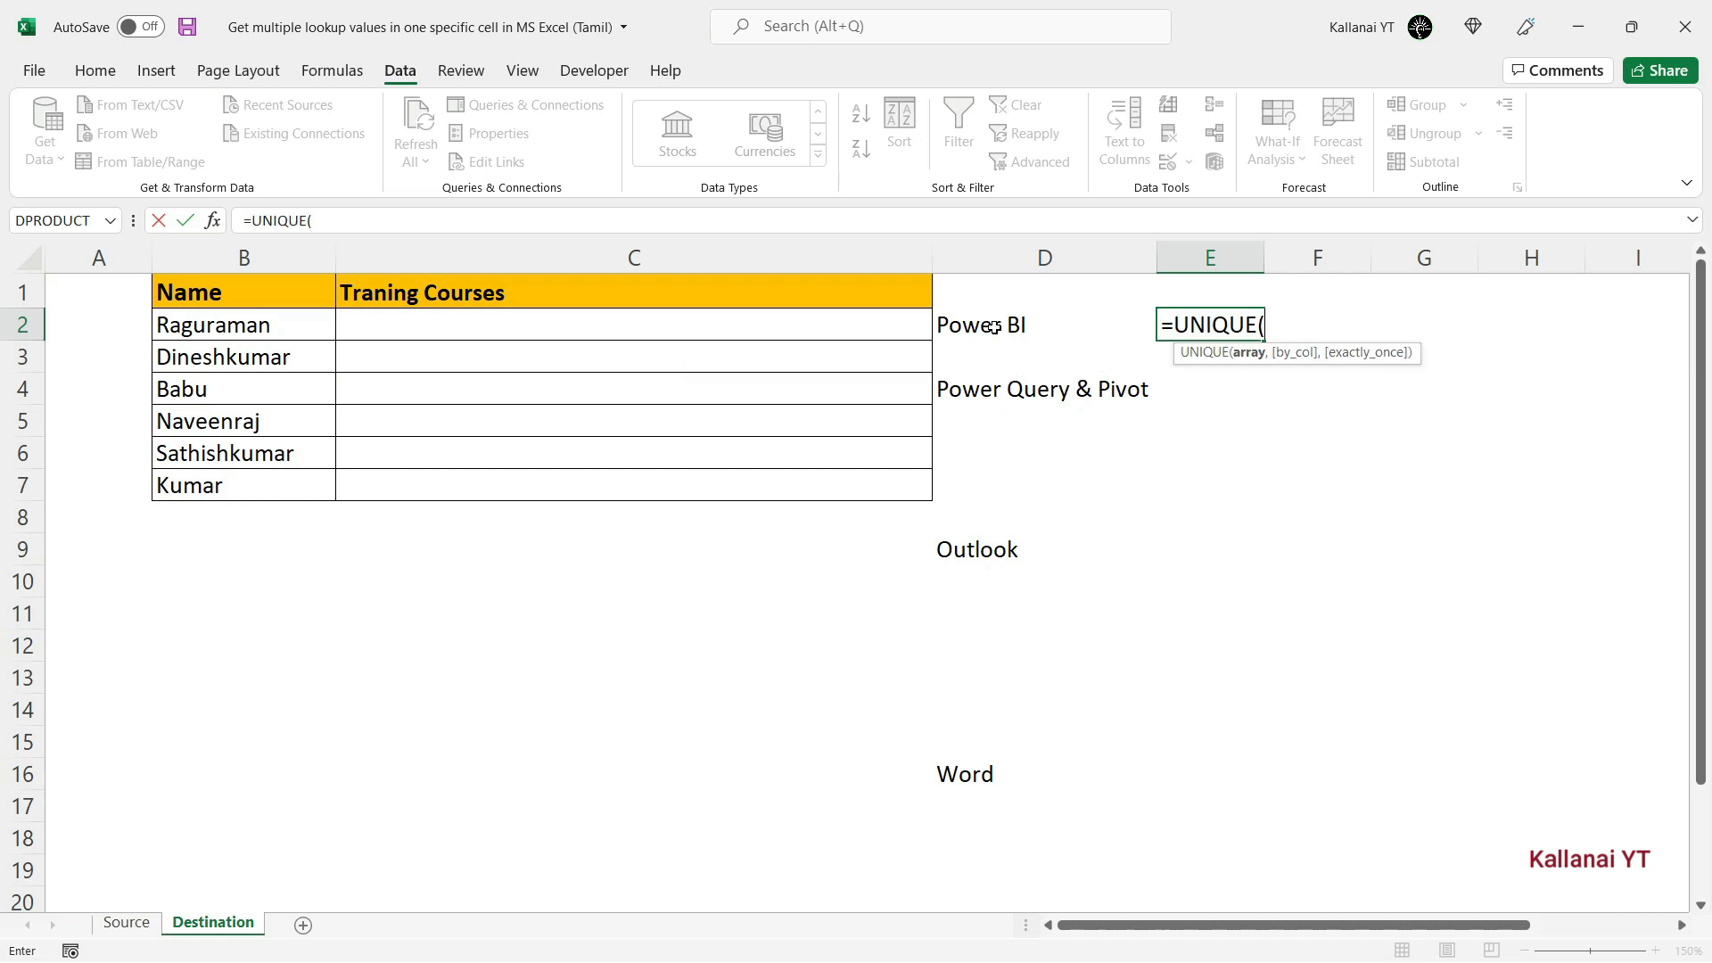
click(994, 327)
key(ctrl+shift+Down)
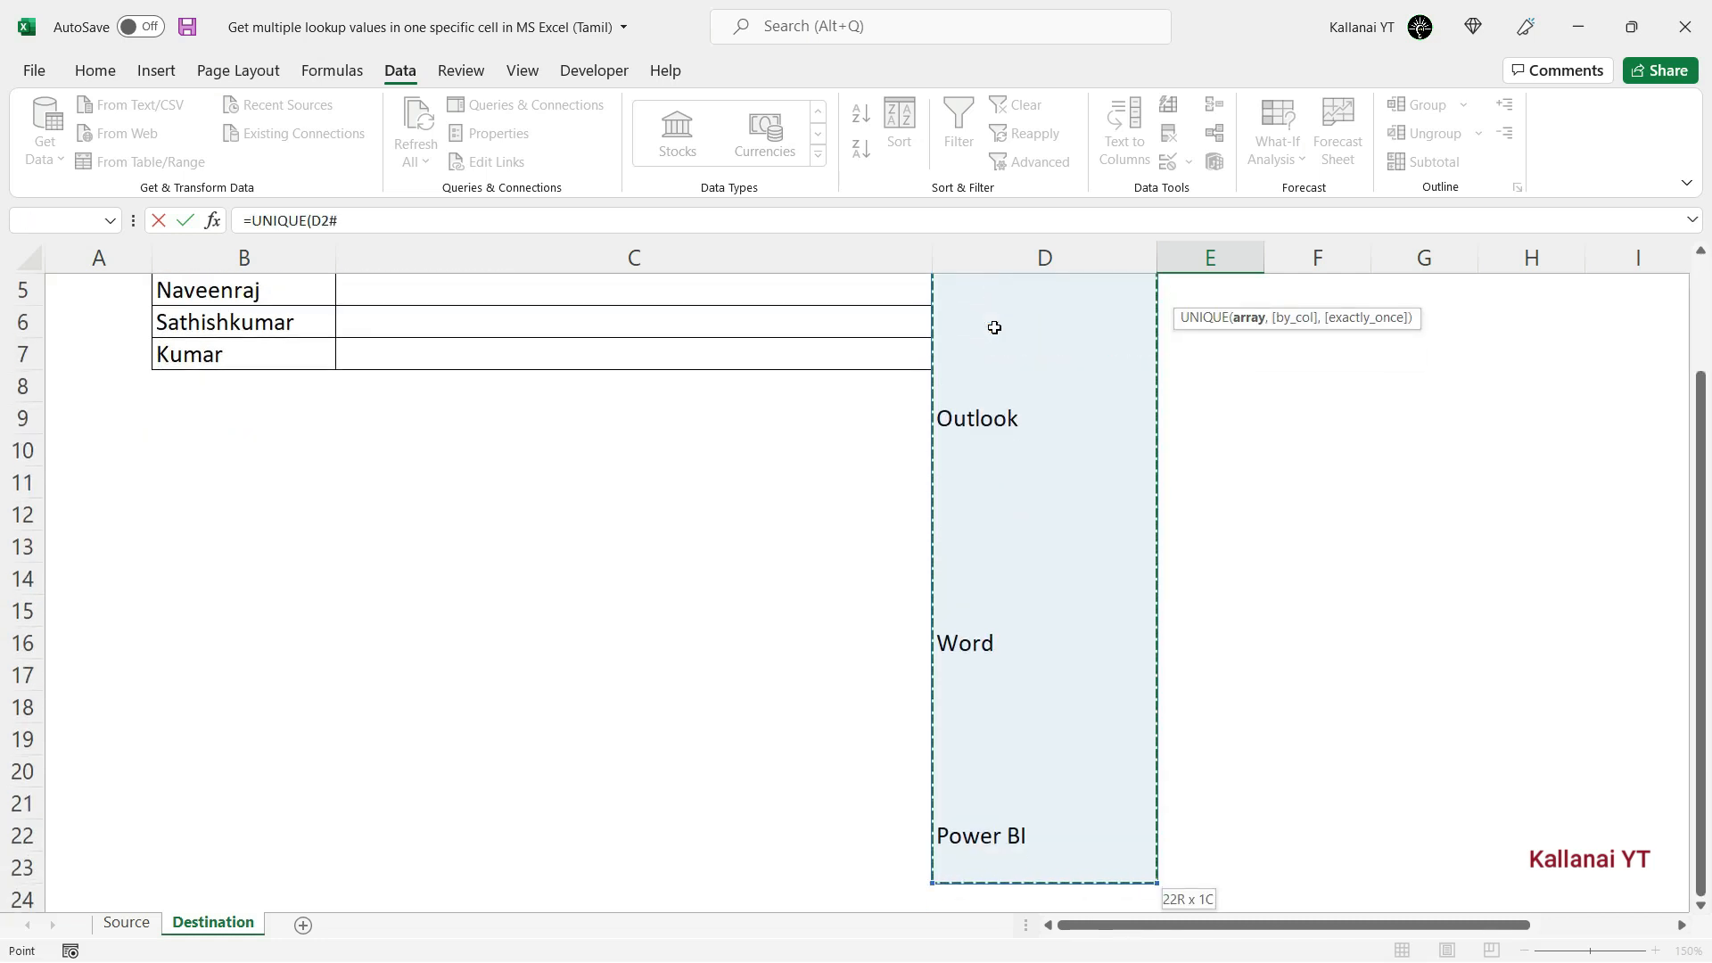
scroll(994, 327, up, 2)
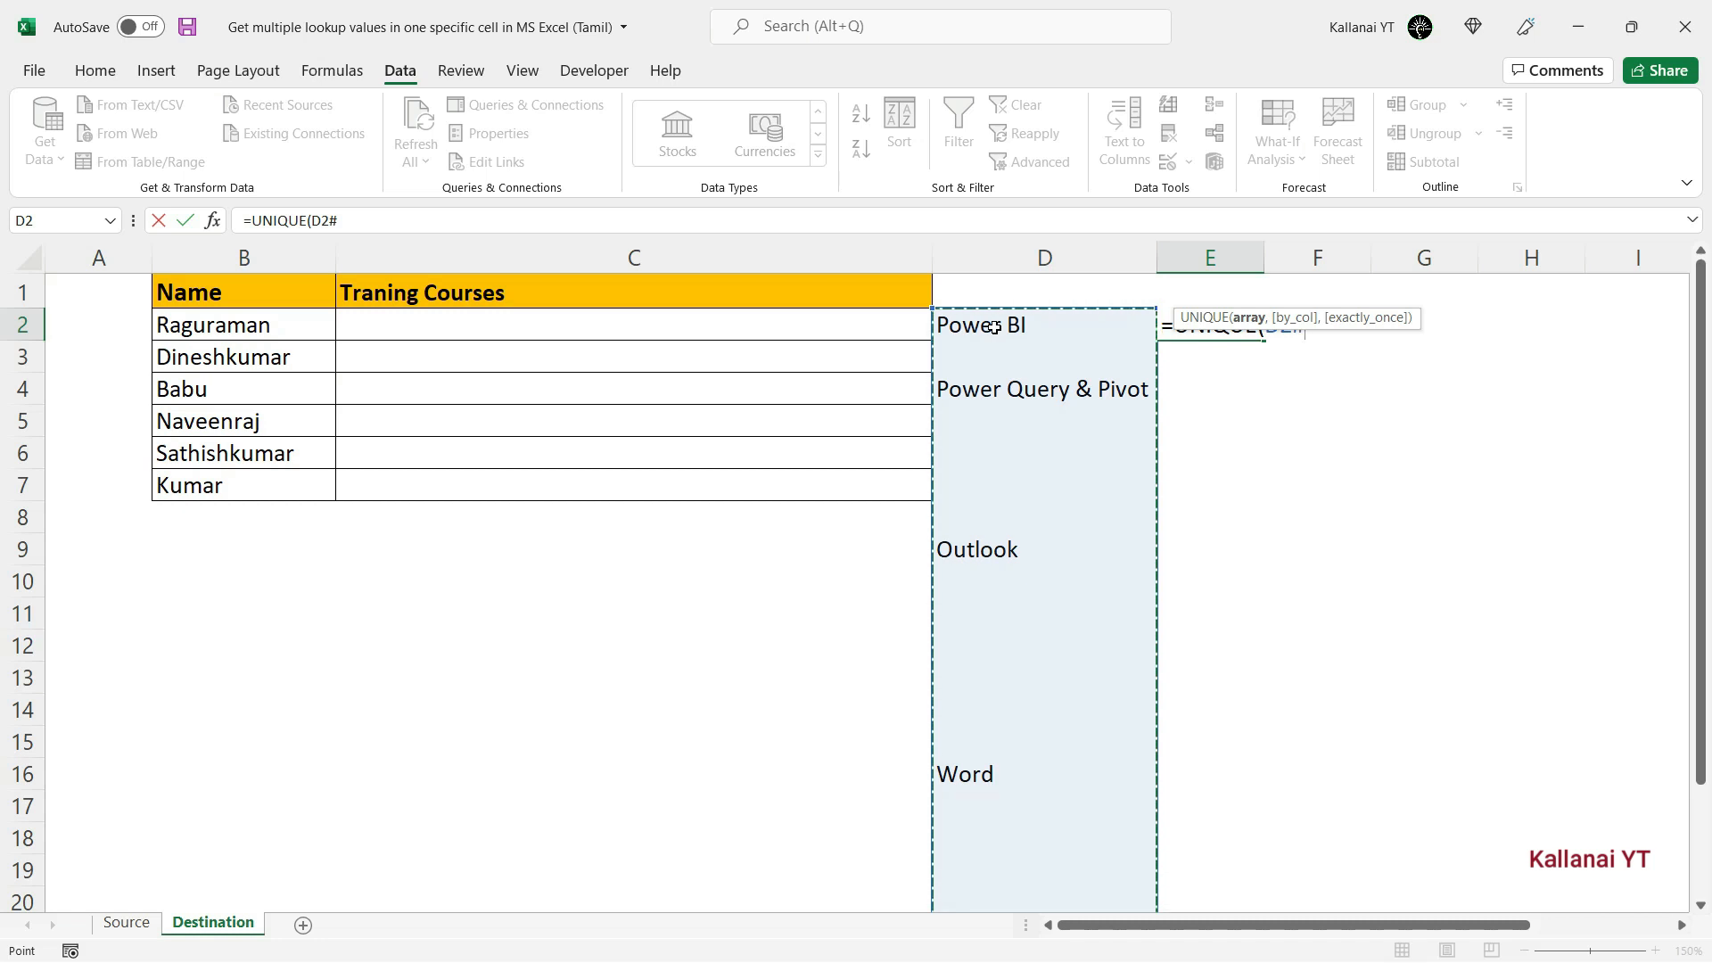
key(Return)
key(Up)
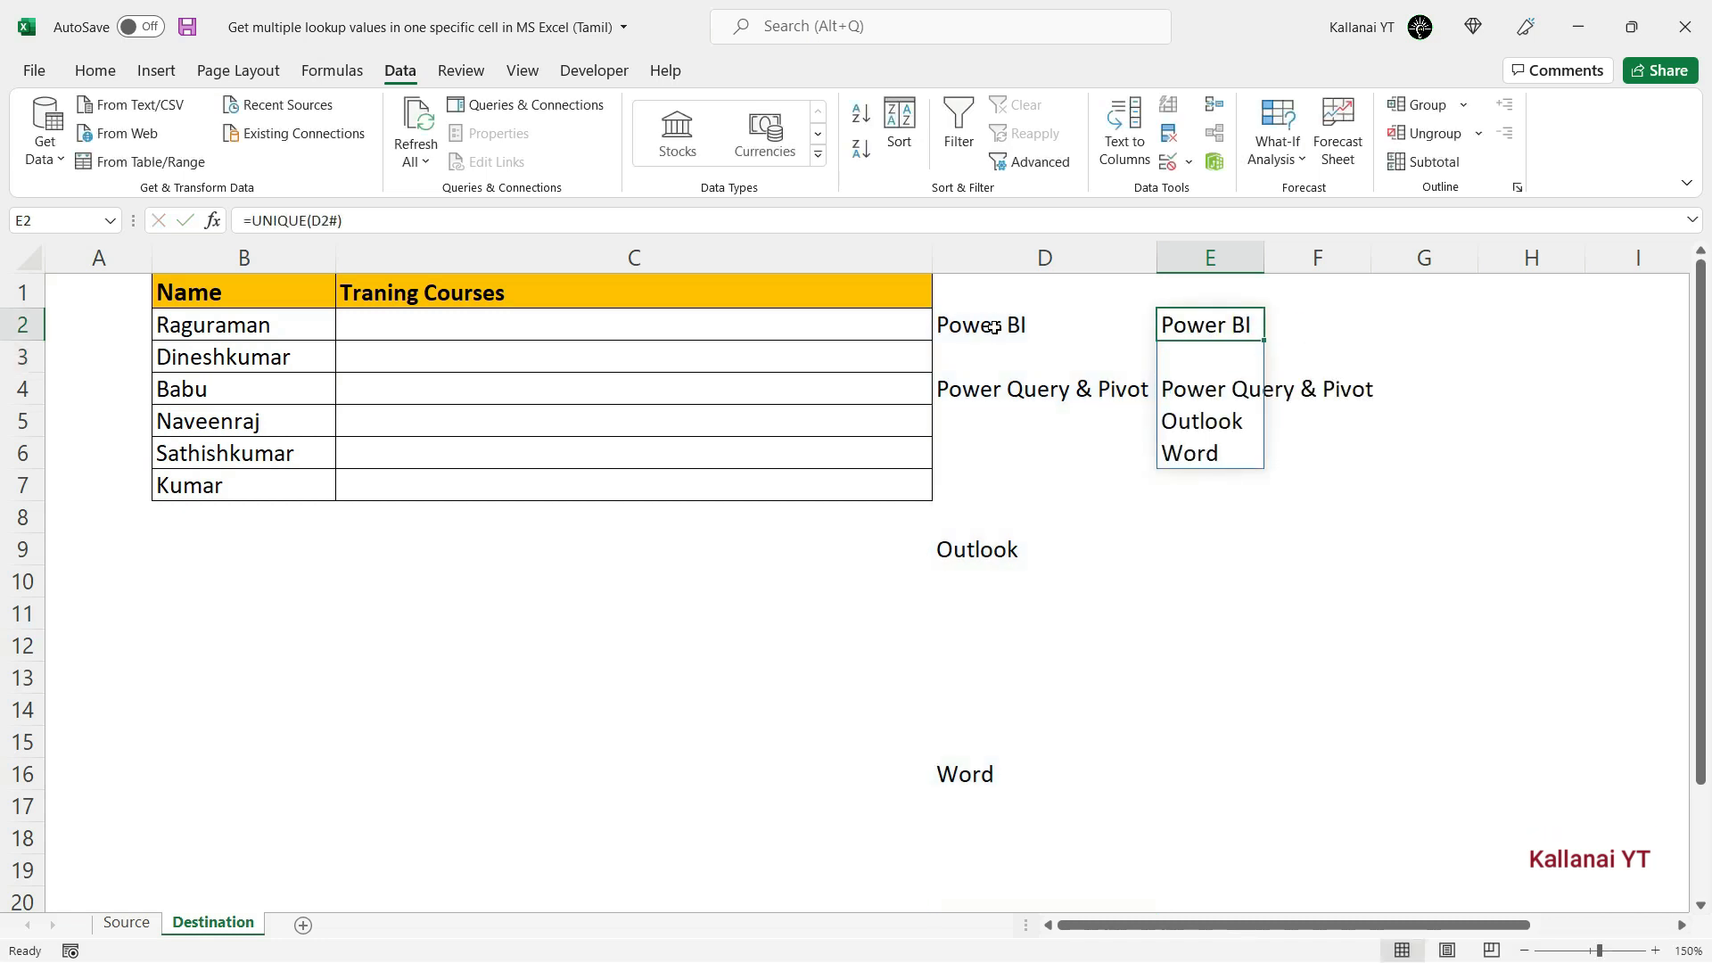
Step: Clear E2 and enter the UNIQUE formula again, using the spilled range D2# as its array
key(Delete)
text(=)
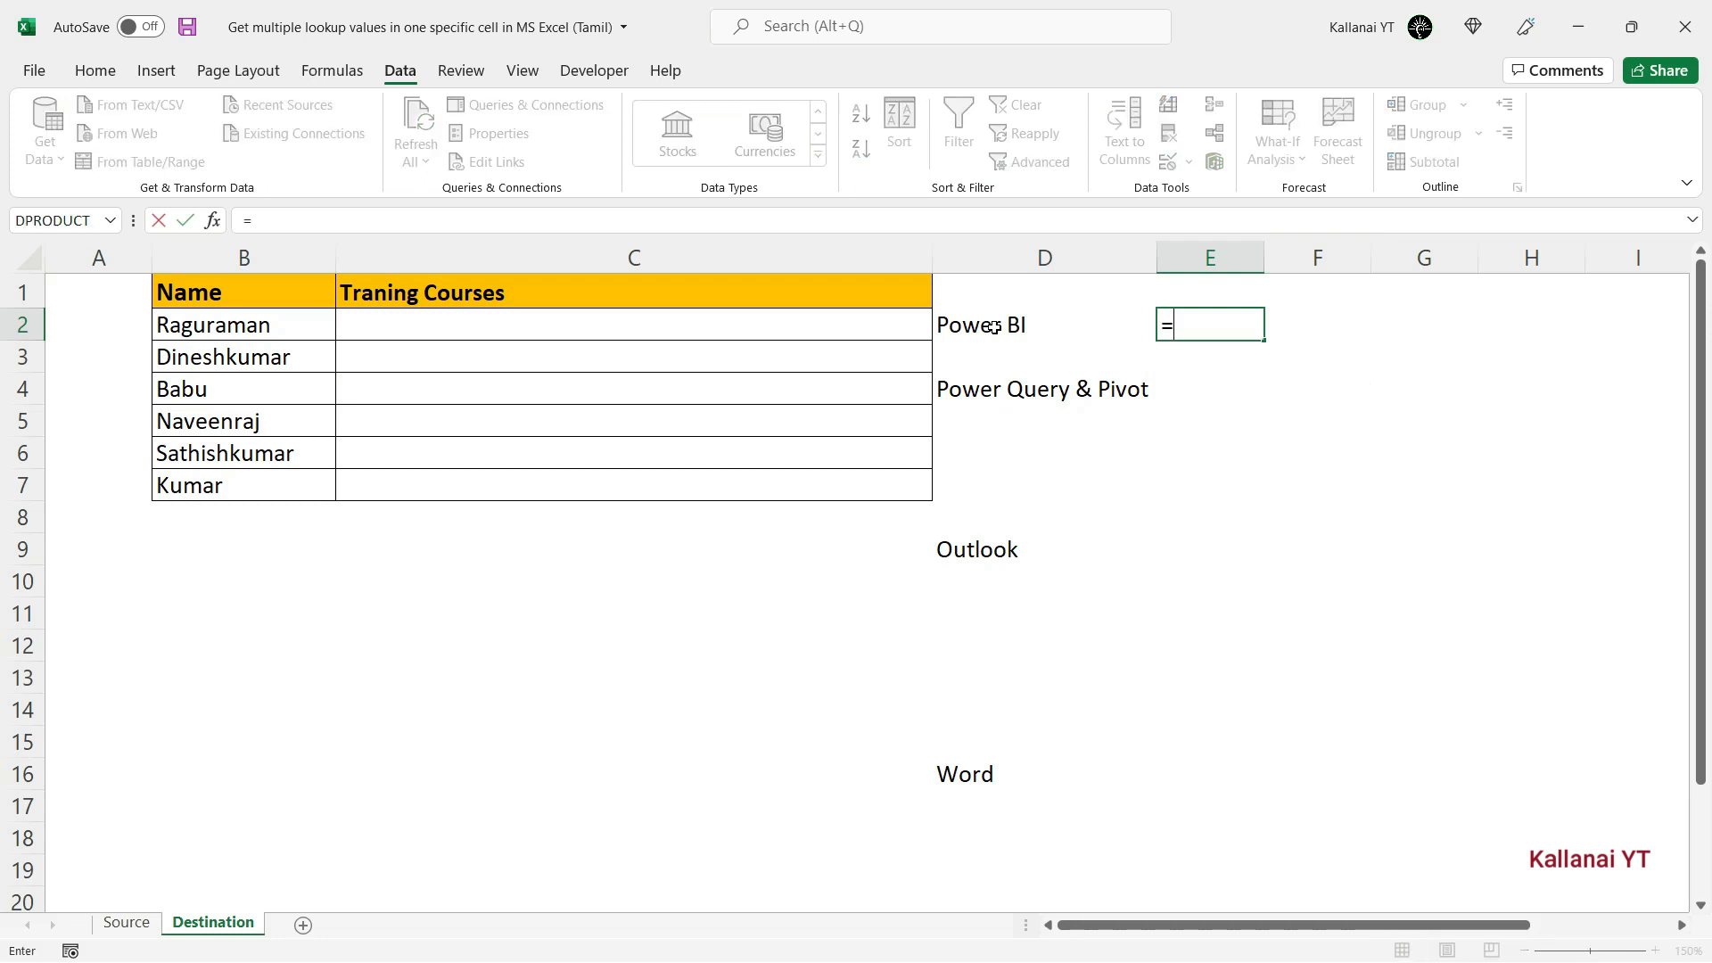
text(uni)
key(Down)
key(Down)
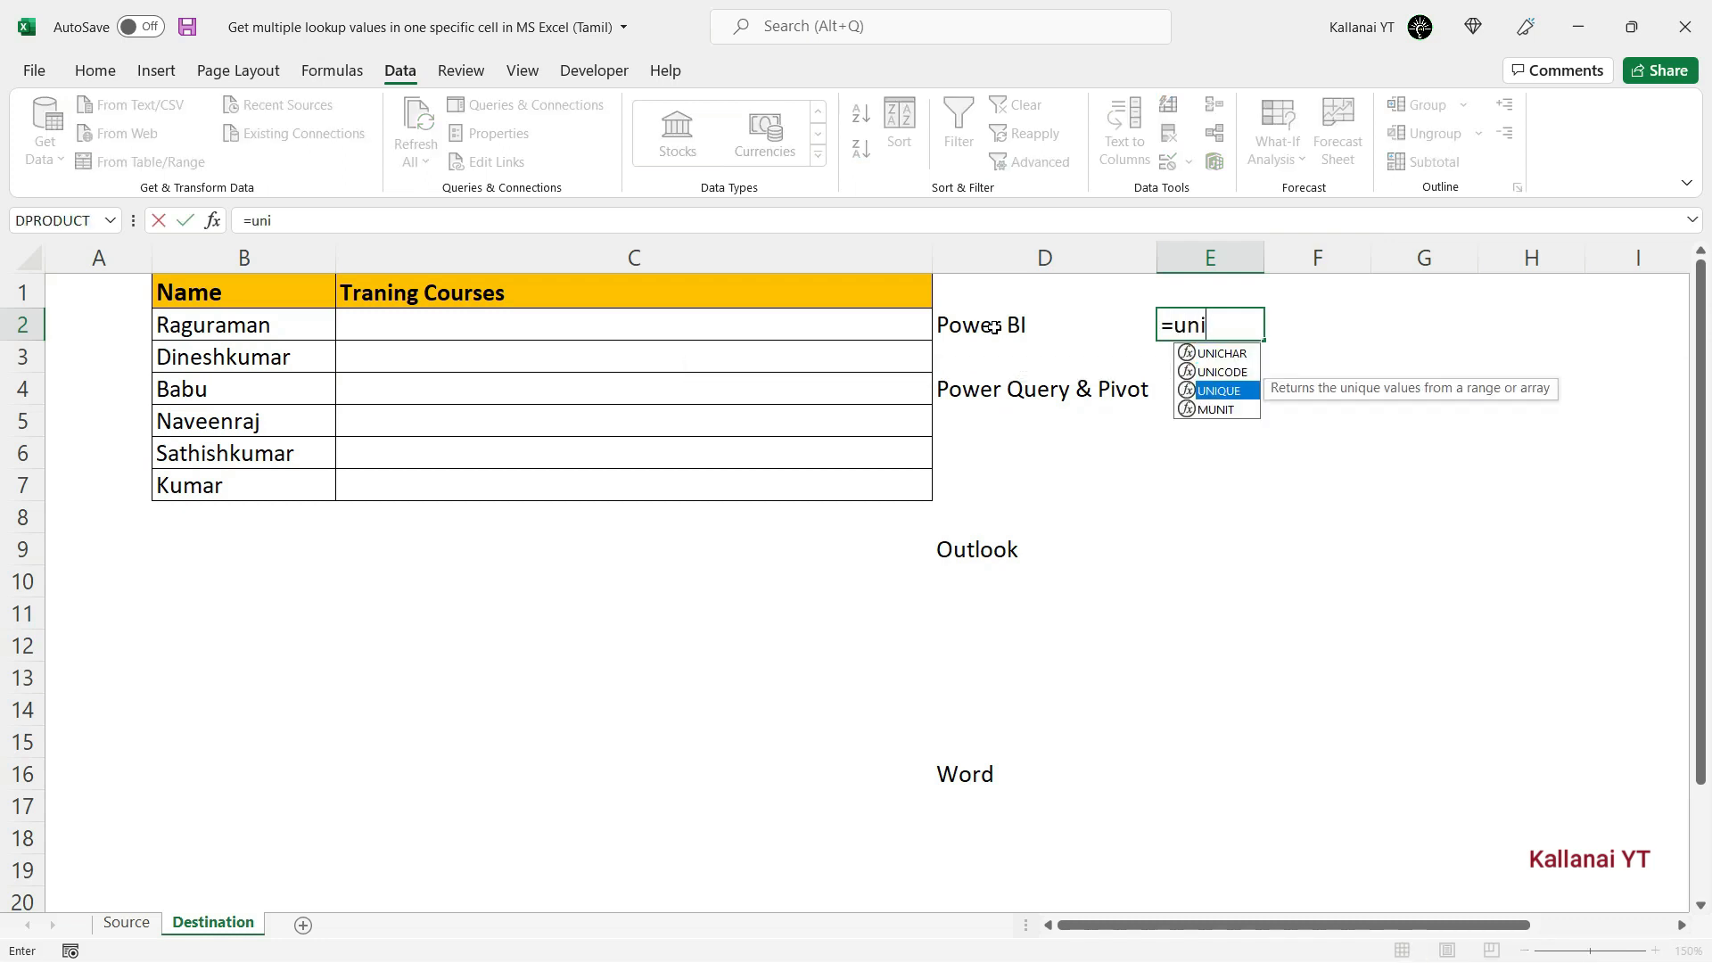
key(Tab)
key(Left)
key(Left)
key(Right)
key(ctrl+shift+Down)
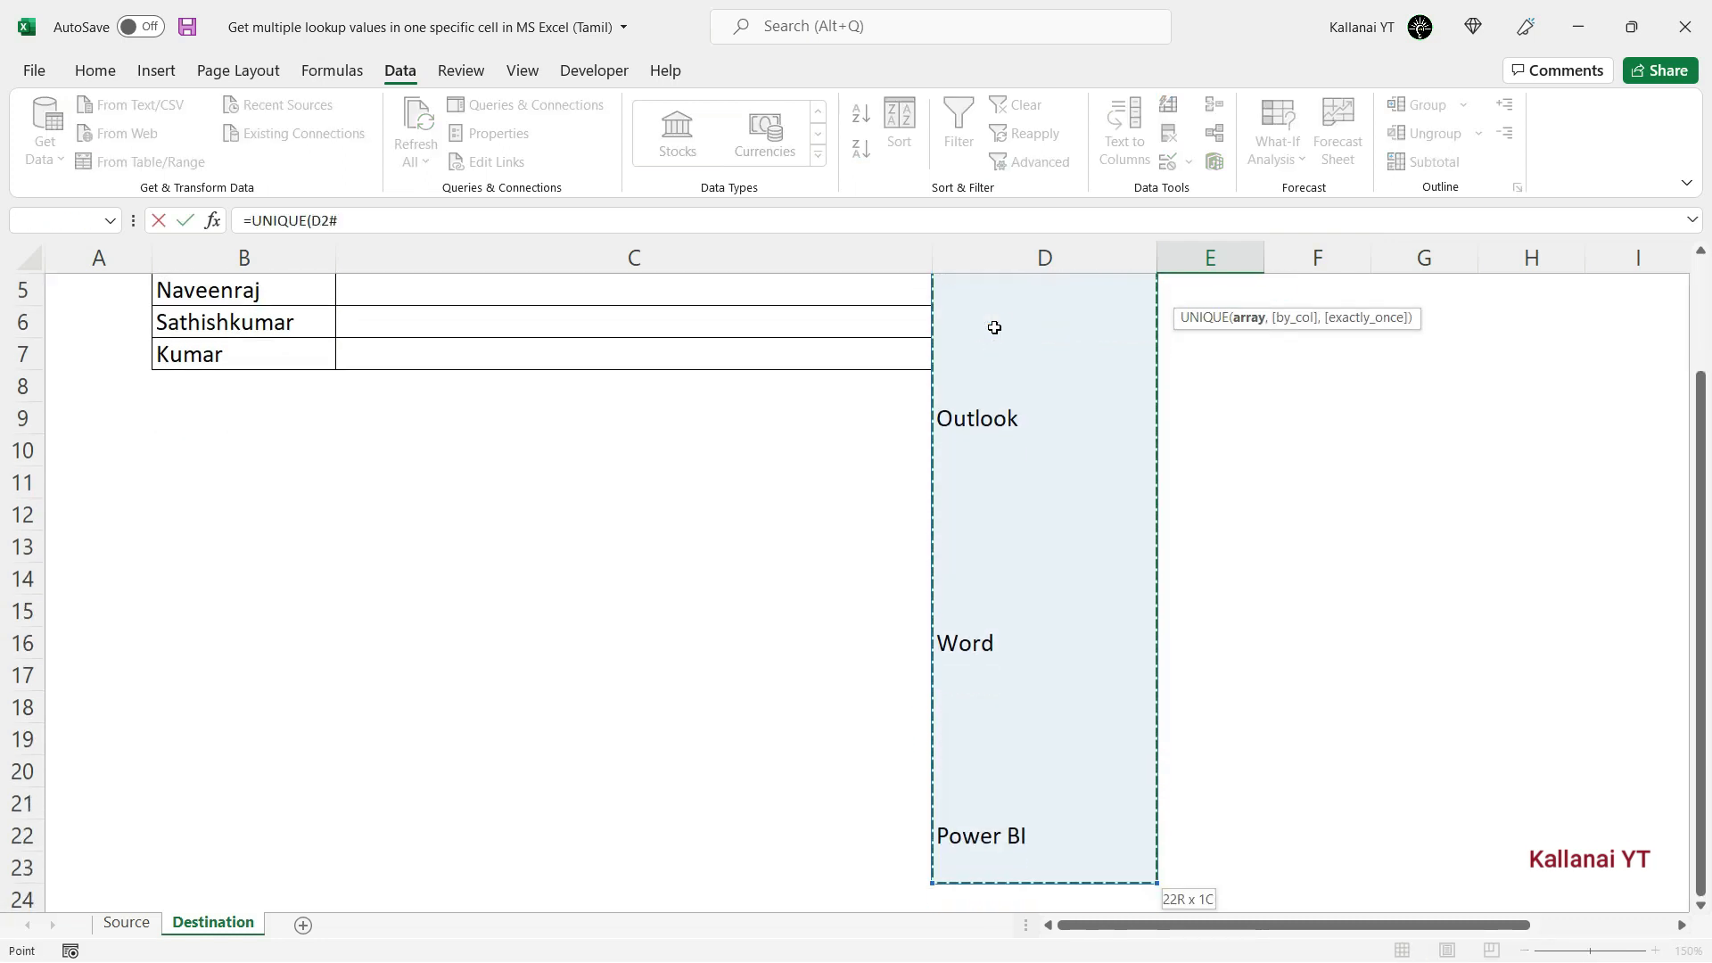
key(Return)
Step: Compare the UNIQUE results spilled from E2 with the full IF results spilled from D2
key(Up)
key(Up)
key(Down)
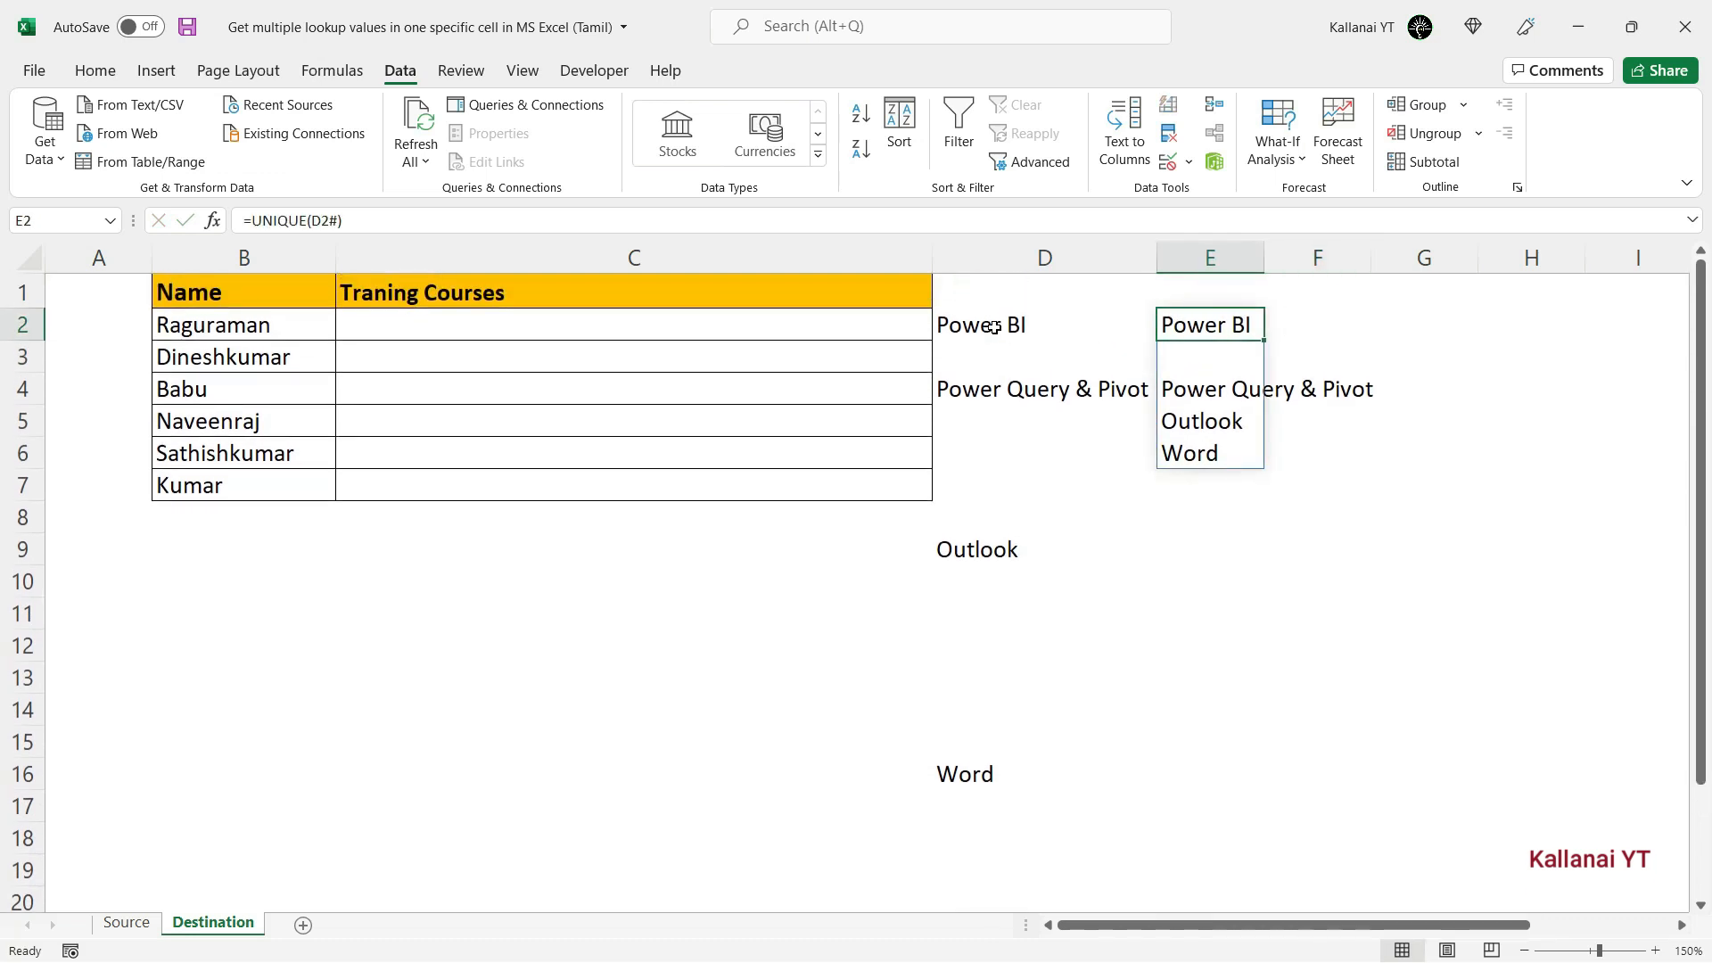
key(ctrl+shift+Down)
key(Right)
key(Left)
click(966, 328)
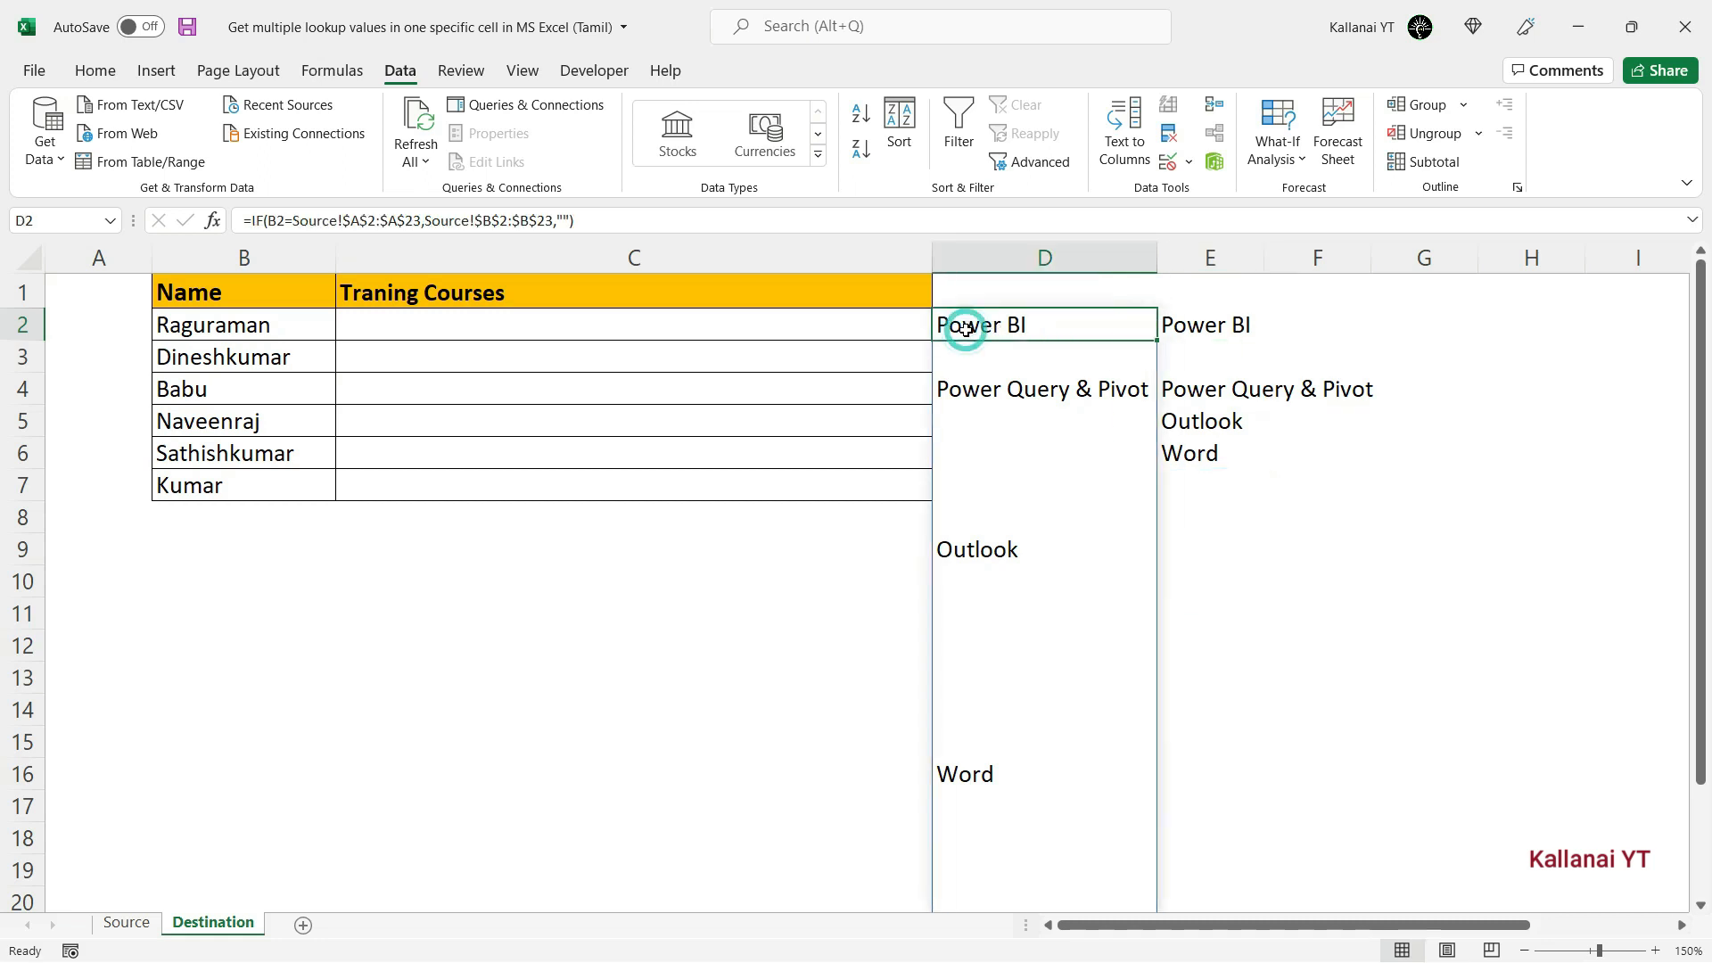
key(ctrl+Down)
key(Down)
key(Down)
key(ctrl+Up)
key(ctrl+Up)
key(ctrl+Up)
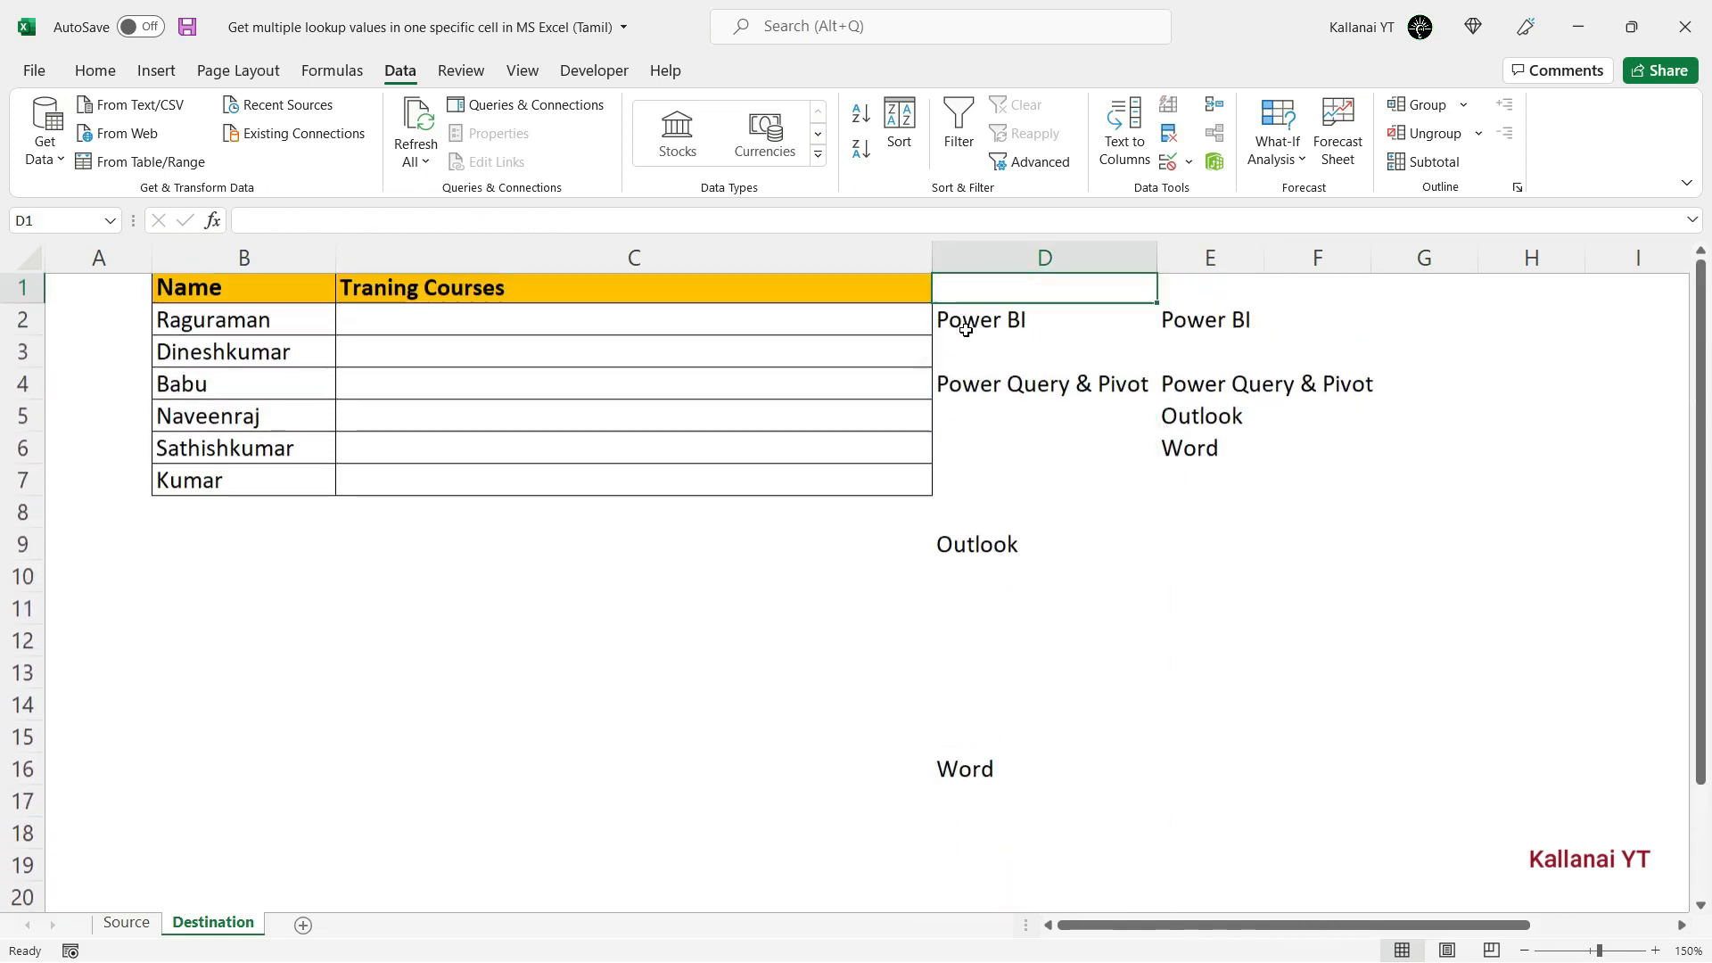
key(Right)
key(Down)
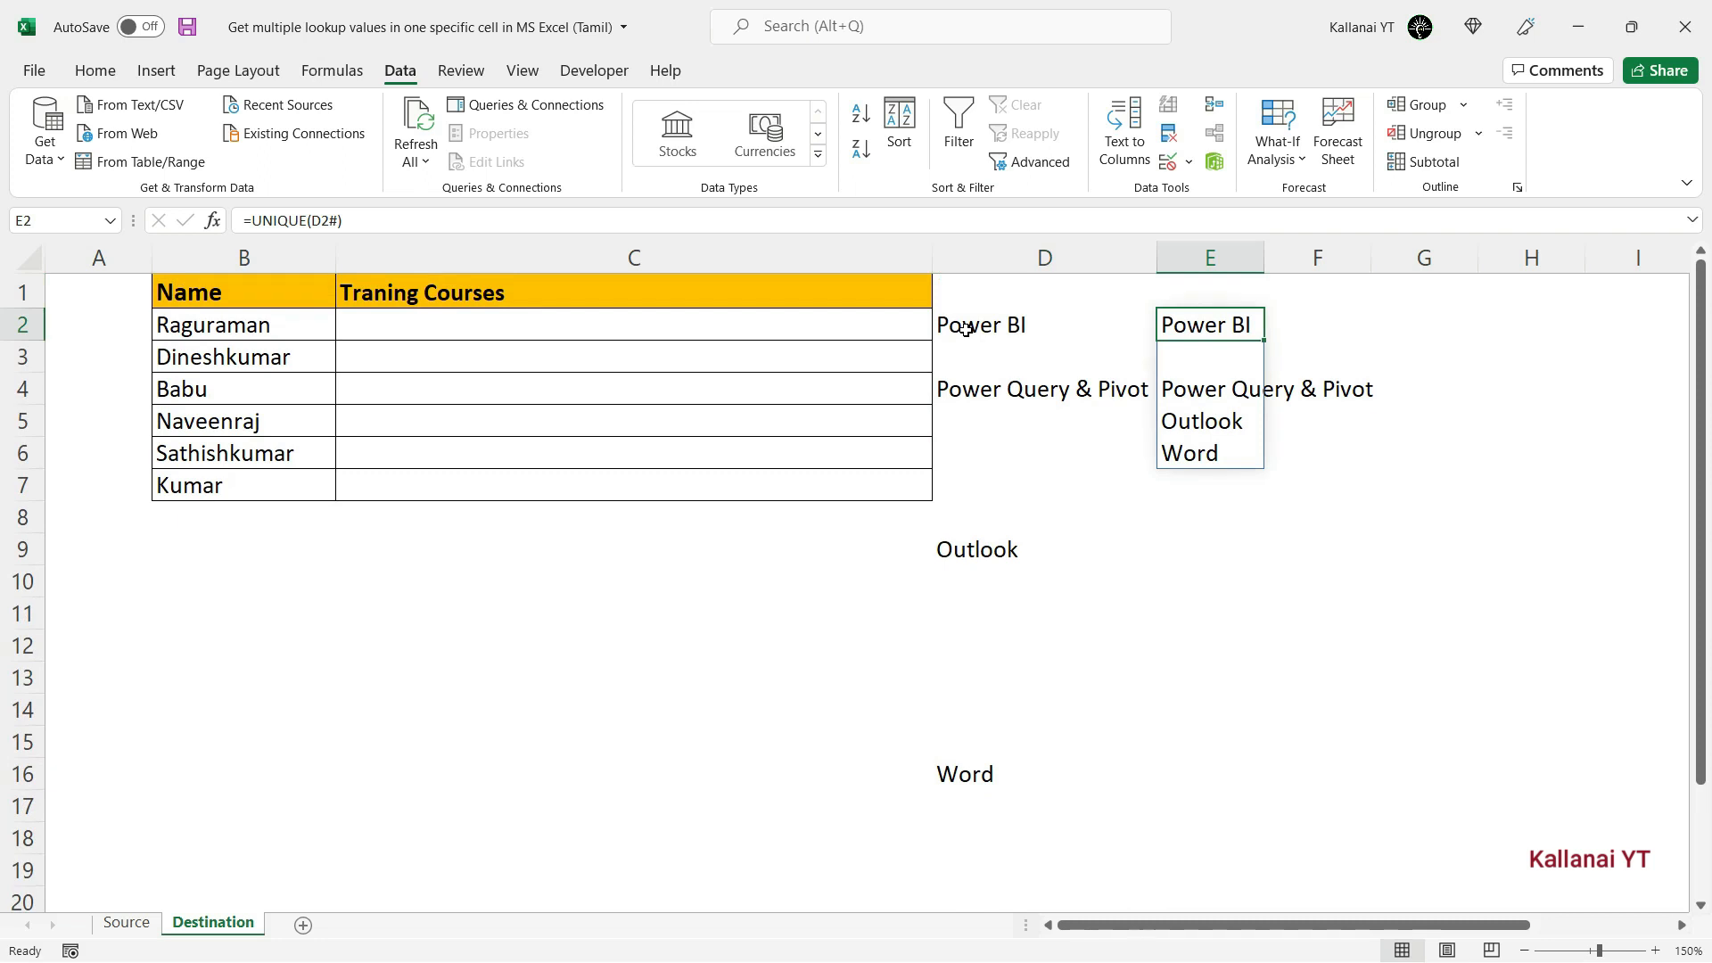
Step: Reopen E2's formula for editing and insert the TEXTJOIN function in front of UNIQUE(D2#)
double_click(1209, 329)
click(1176, 329)
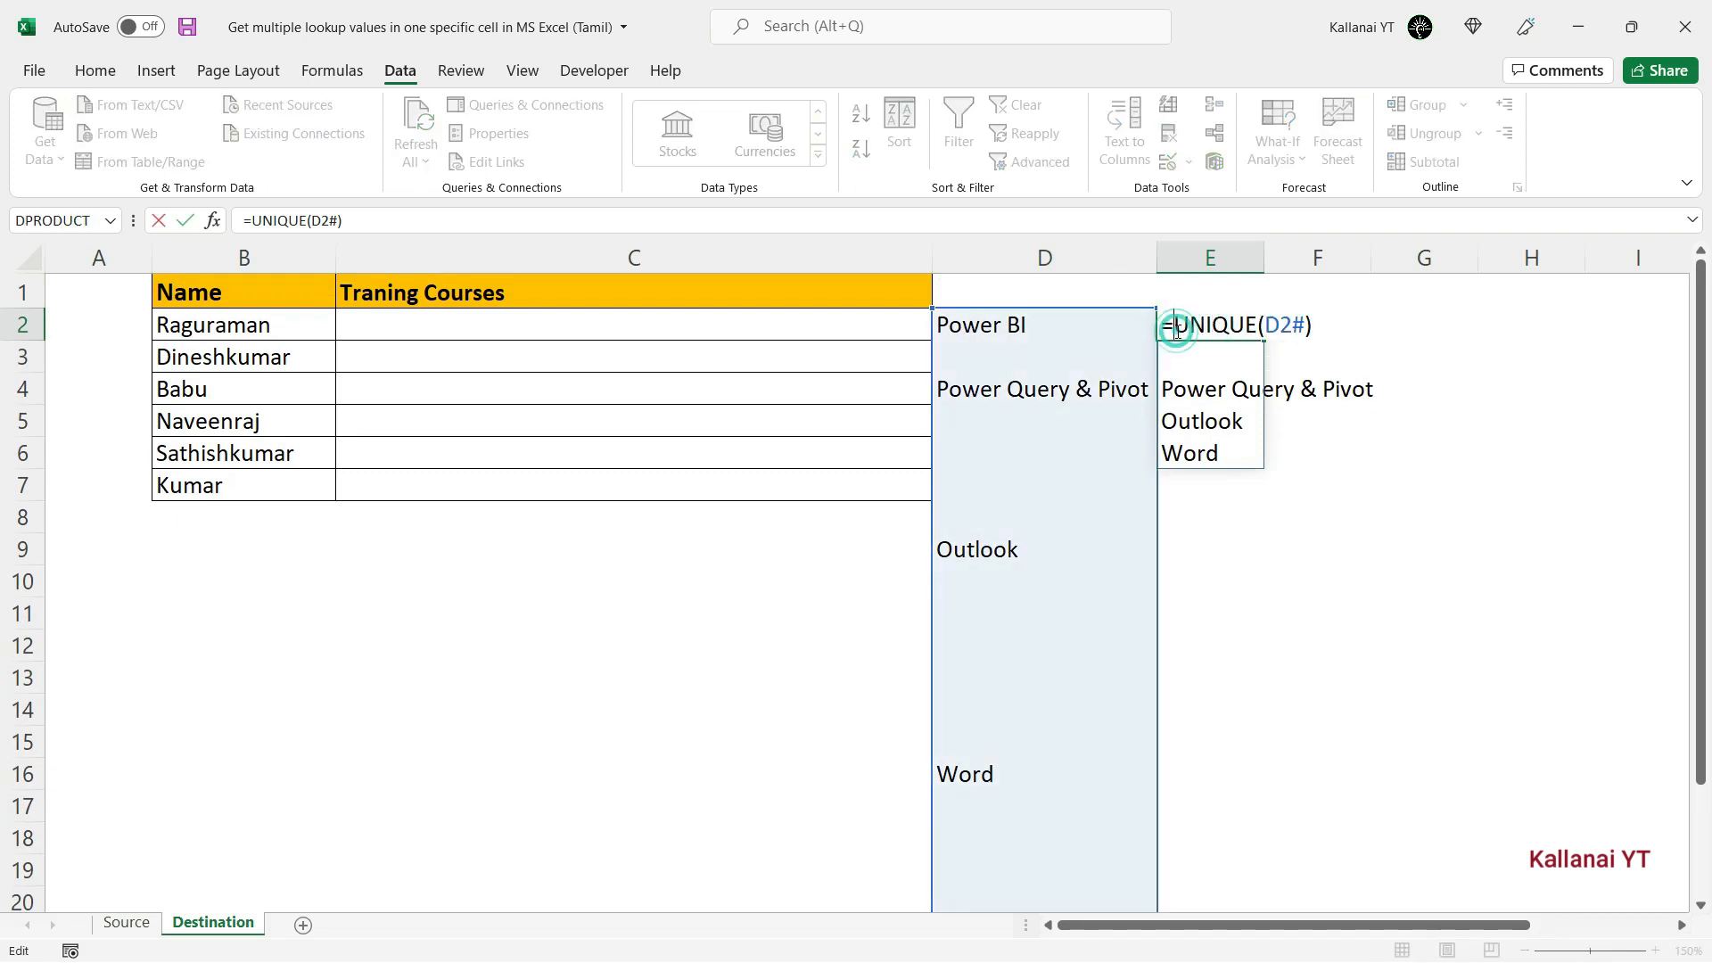
text(TEXT()
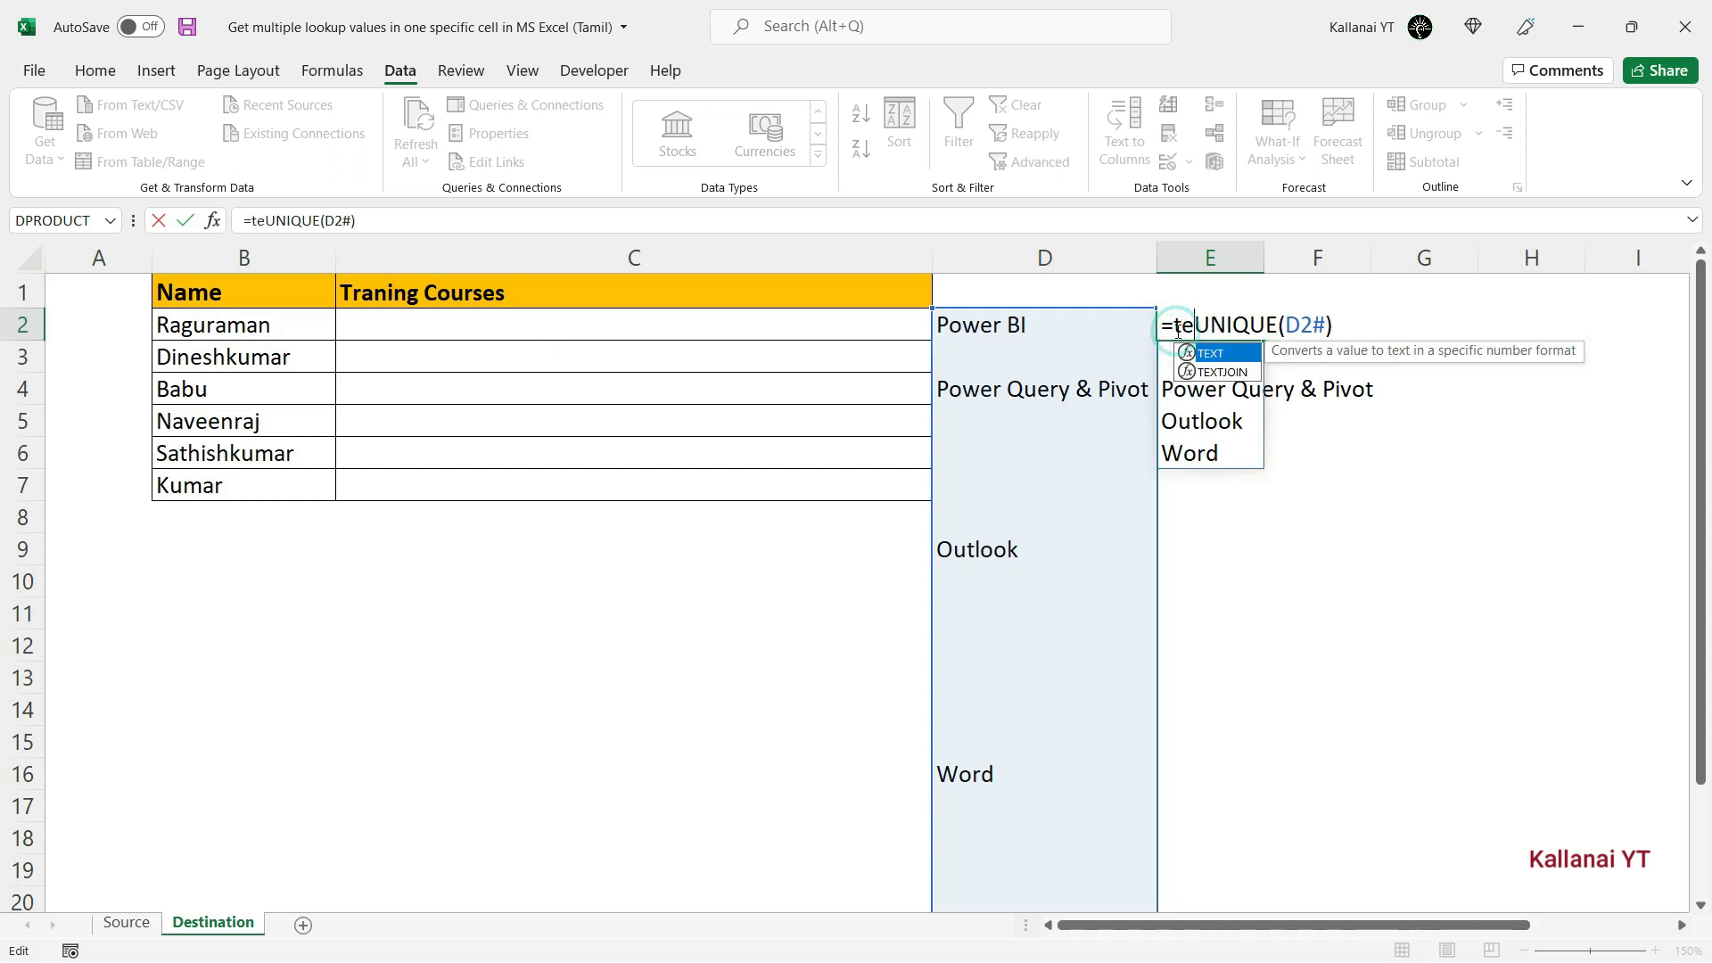
key(BackSpace)
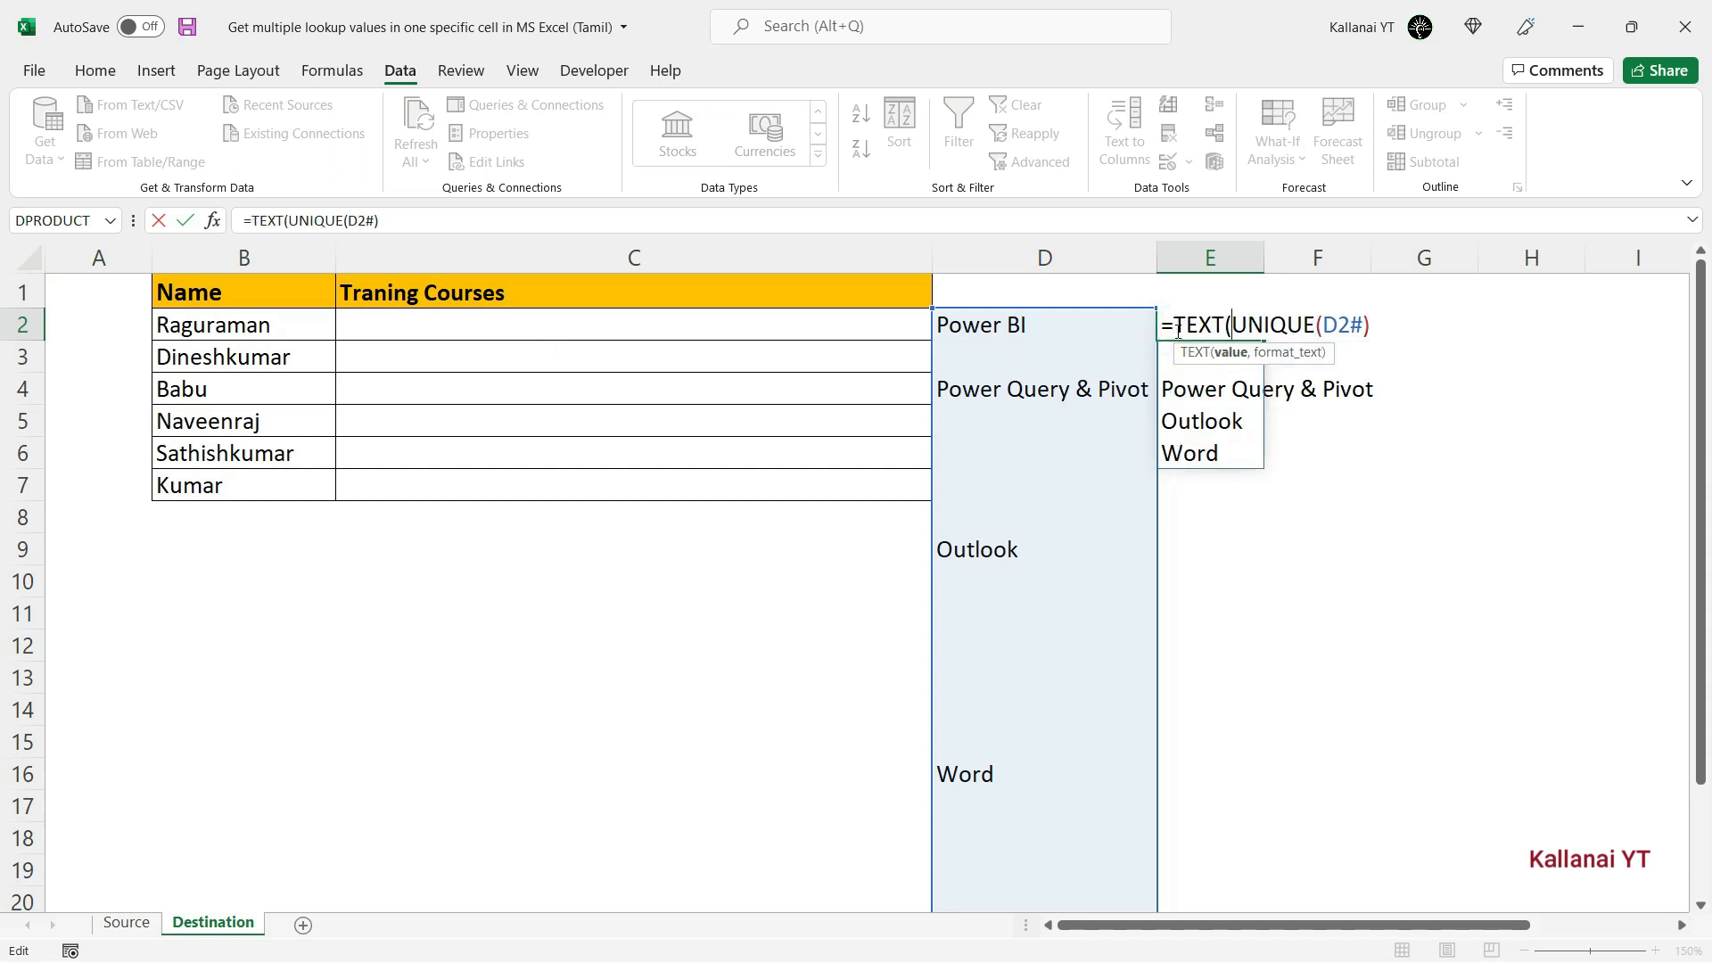
key(Down)
key(Down)
key(Down)
key(Tab)
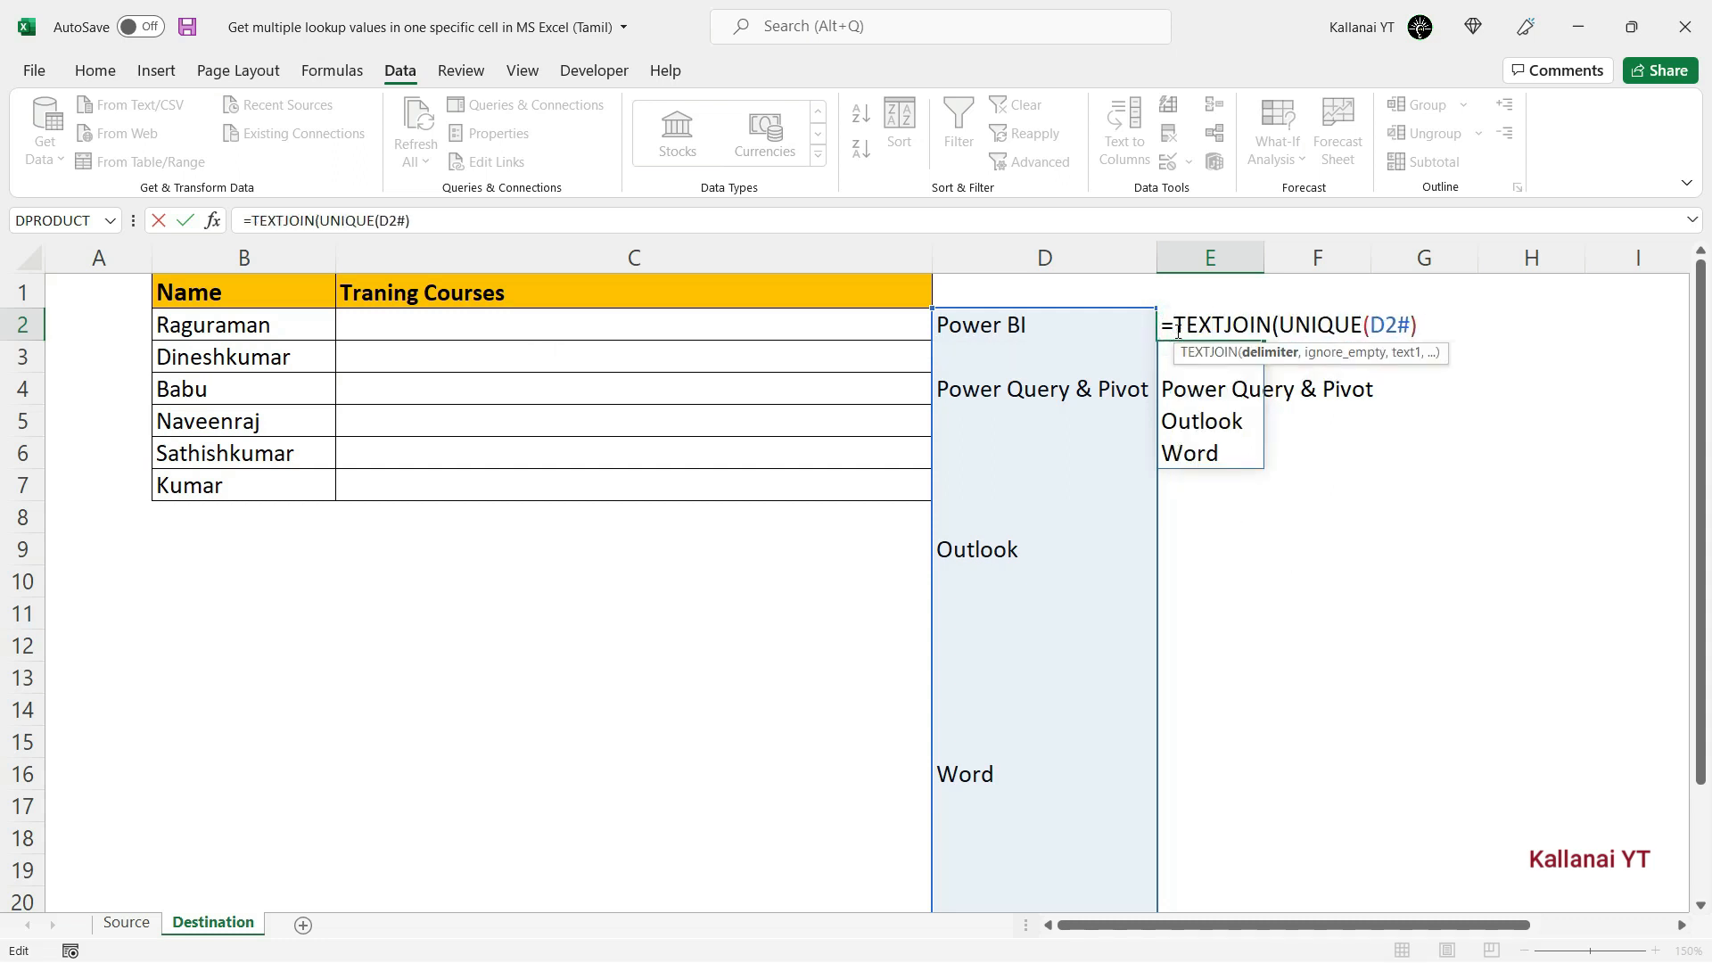
Step: Complete E2's formula as =TEXTJOIN(", ",TRUE,UNIQUE(D2#)), separating courses with a comma and space and ignoring empty cells
text(",)
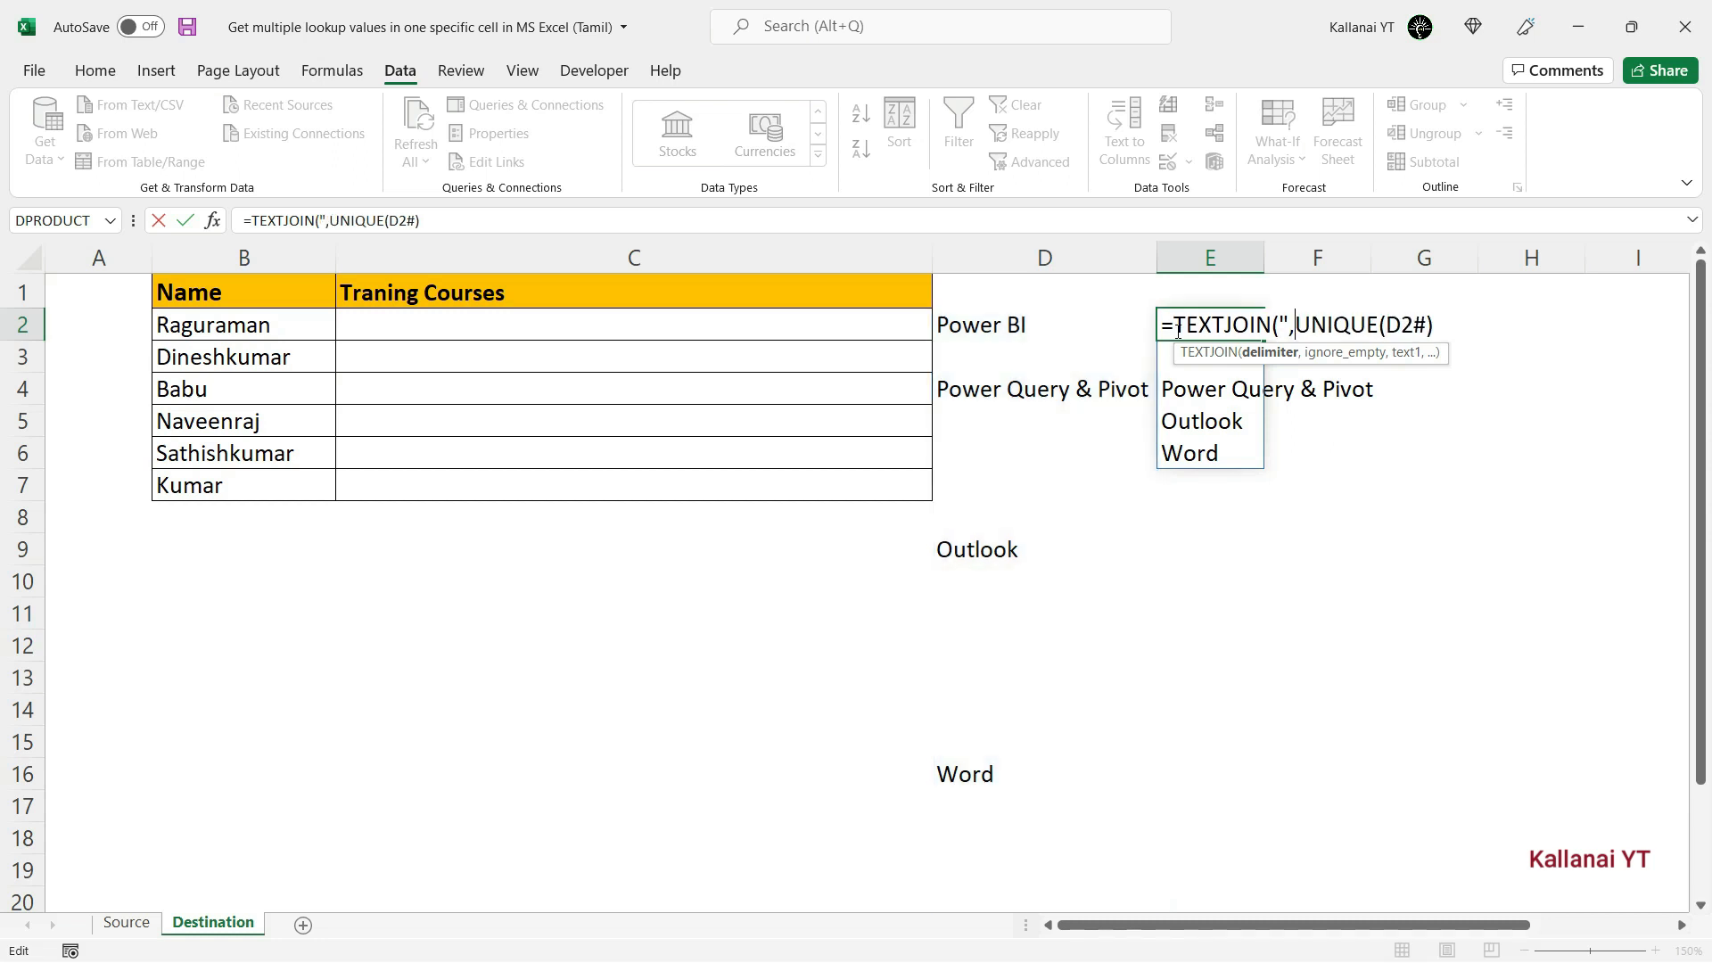
text( ")
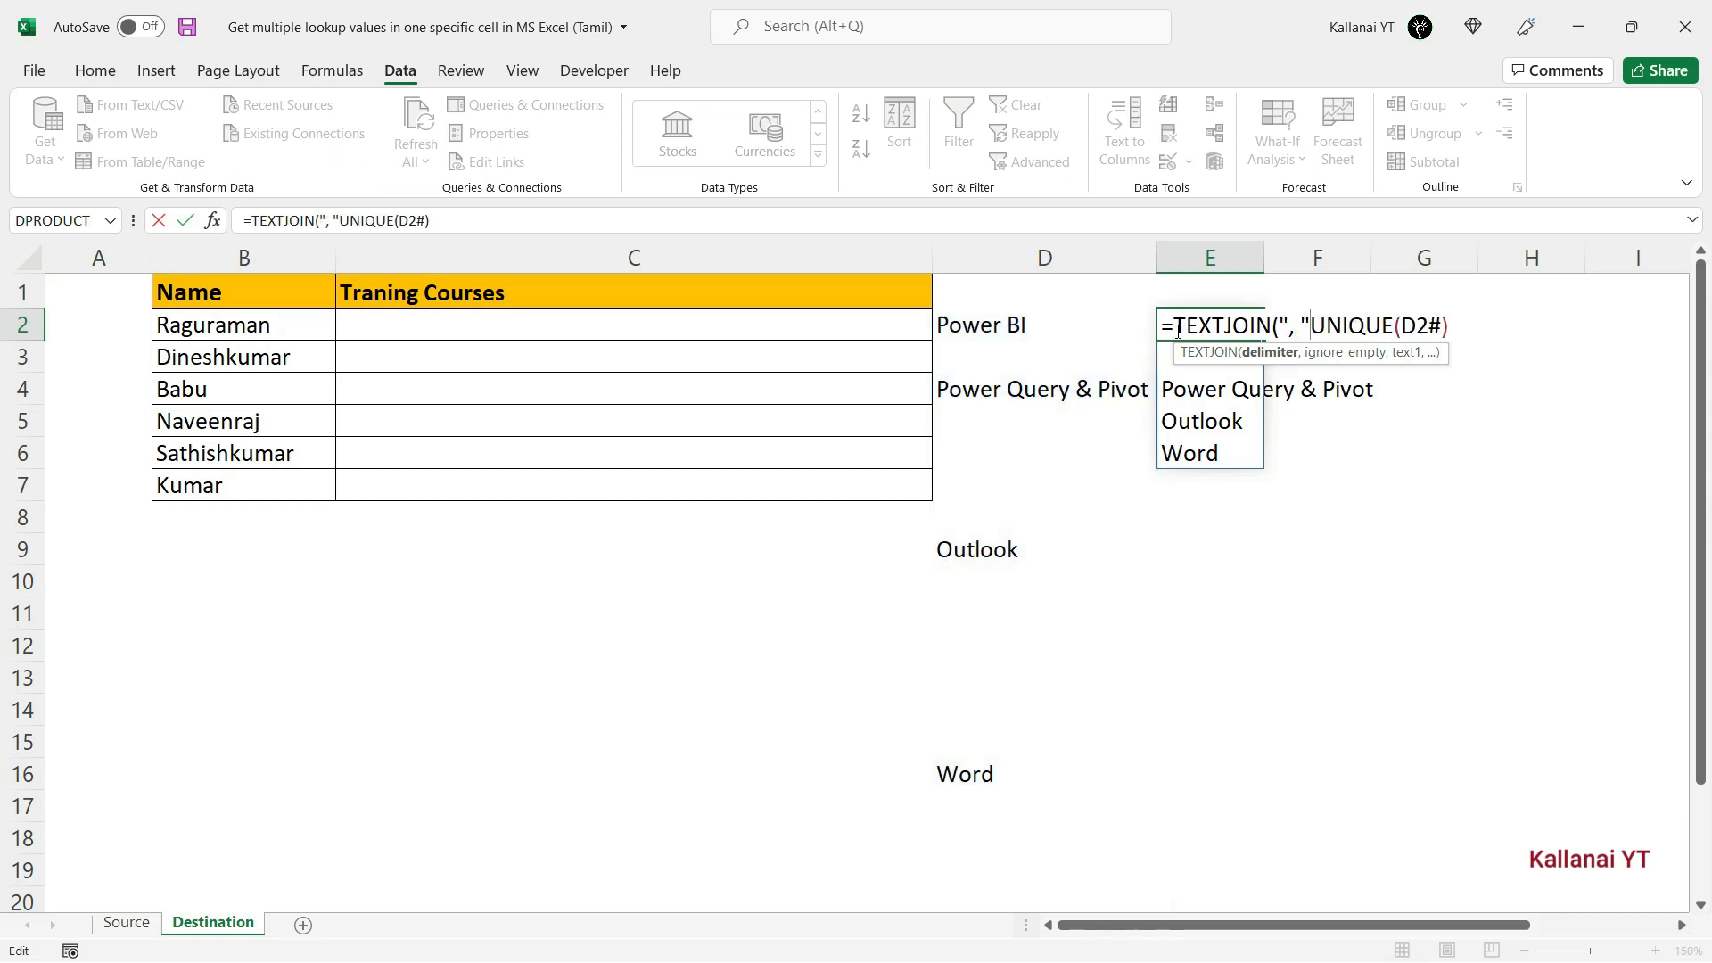
text(,)
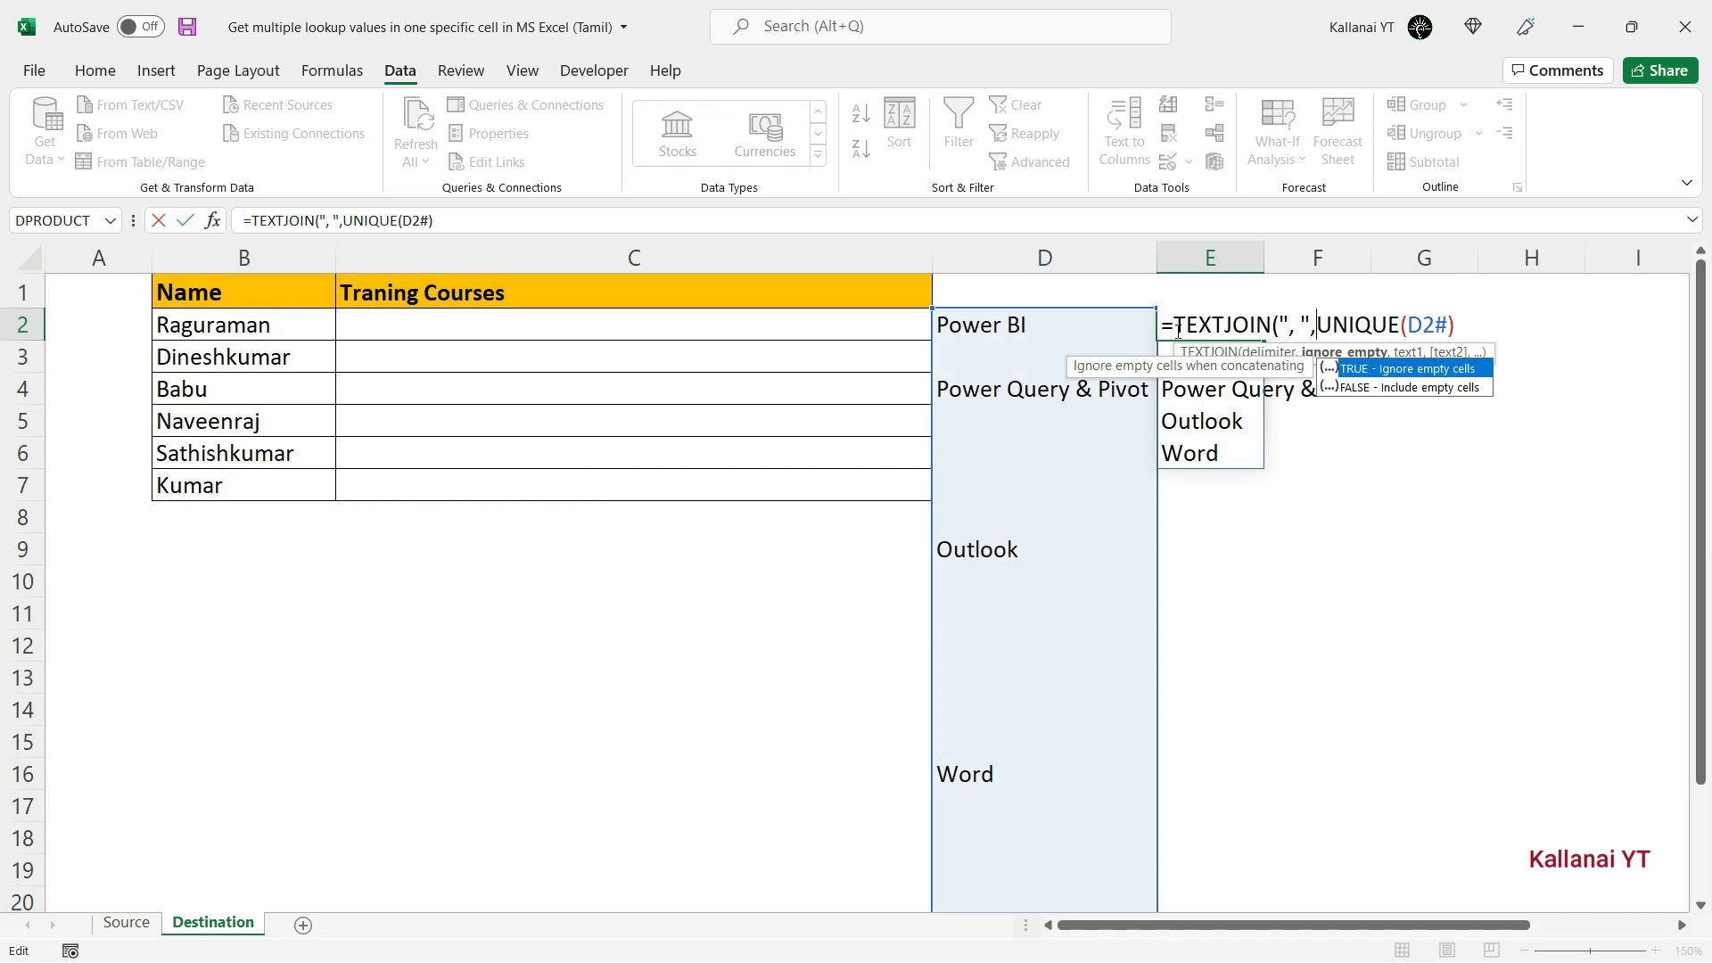
key(Tab)
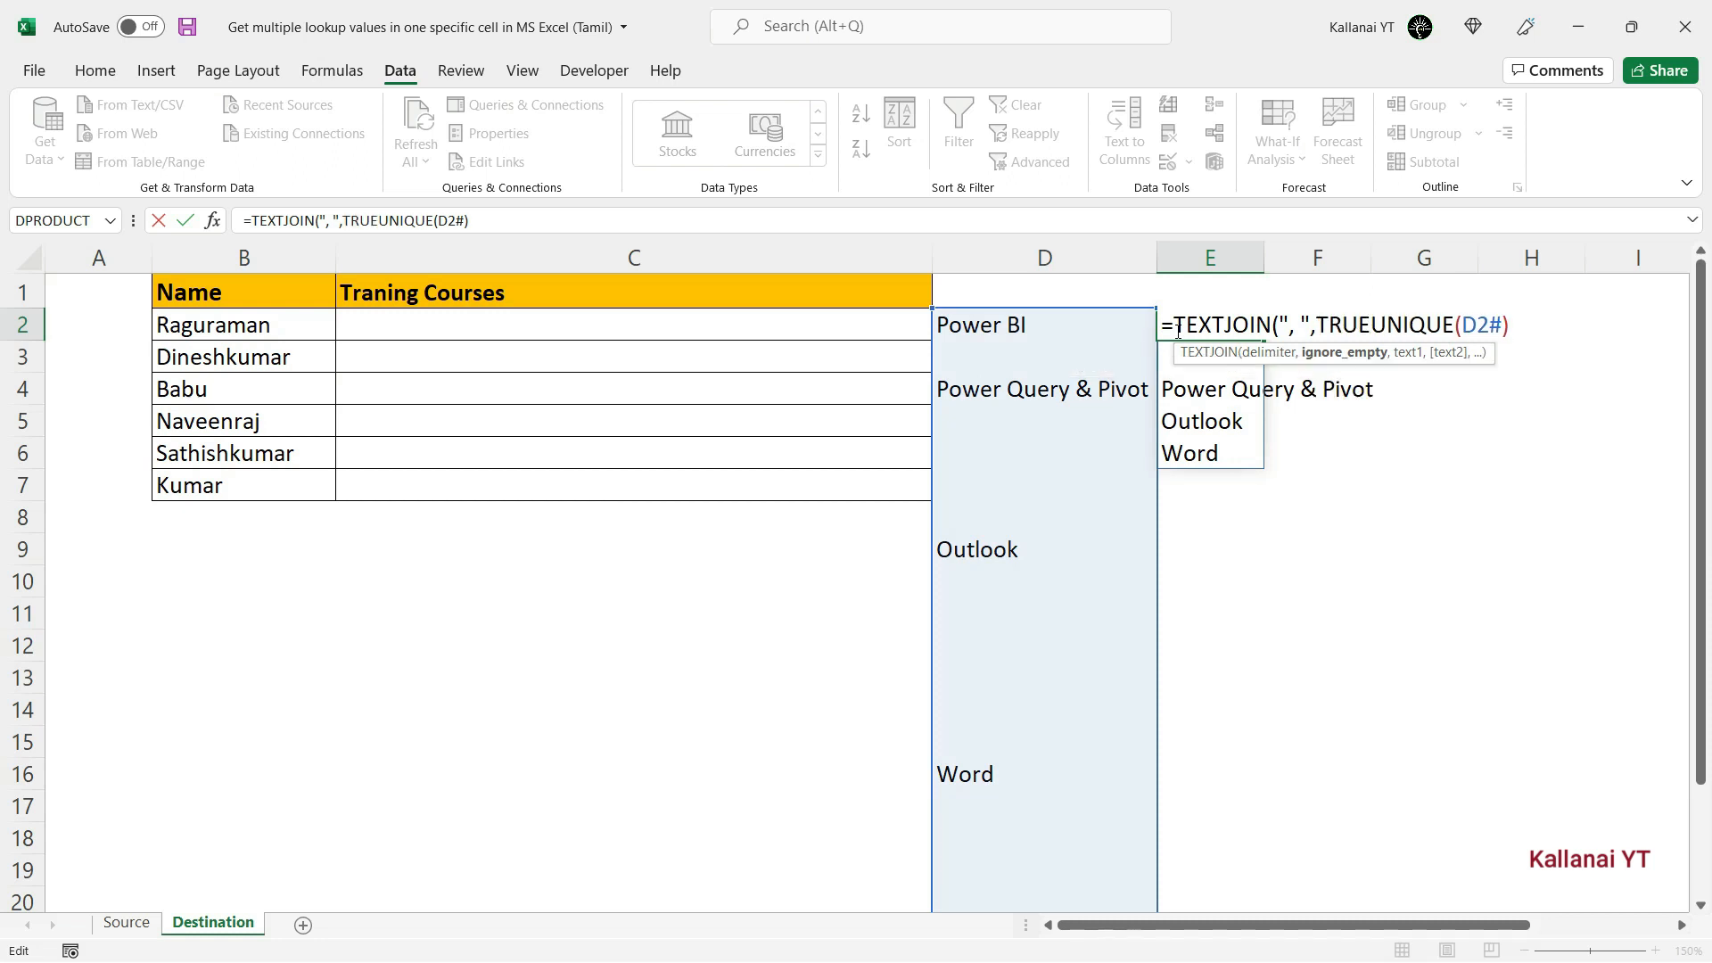
text(,)
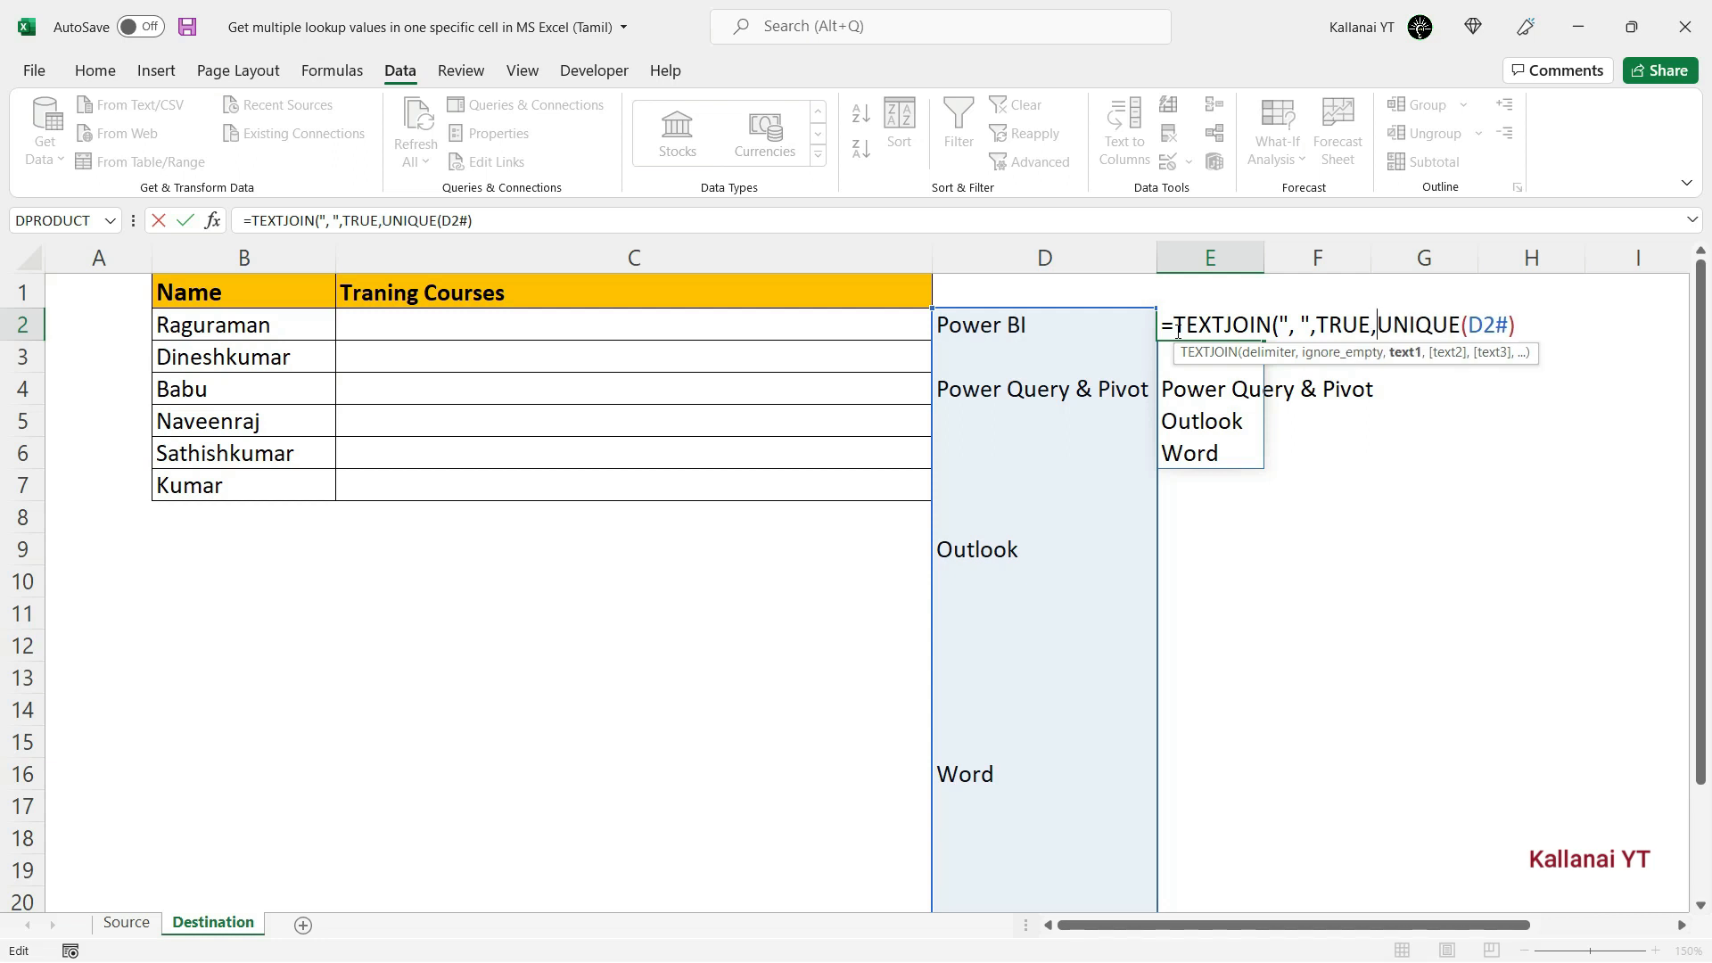
click(1177, 331)
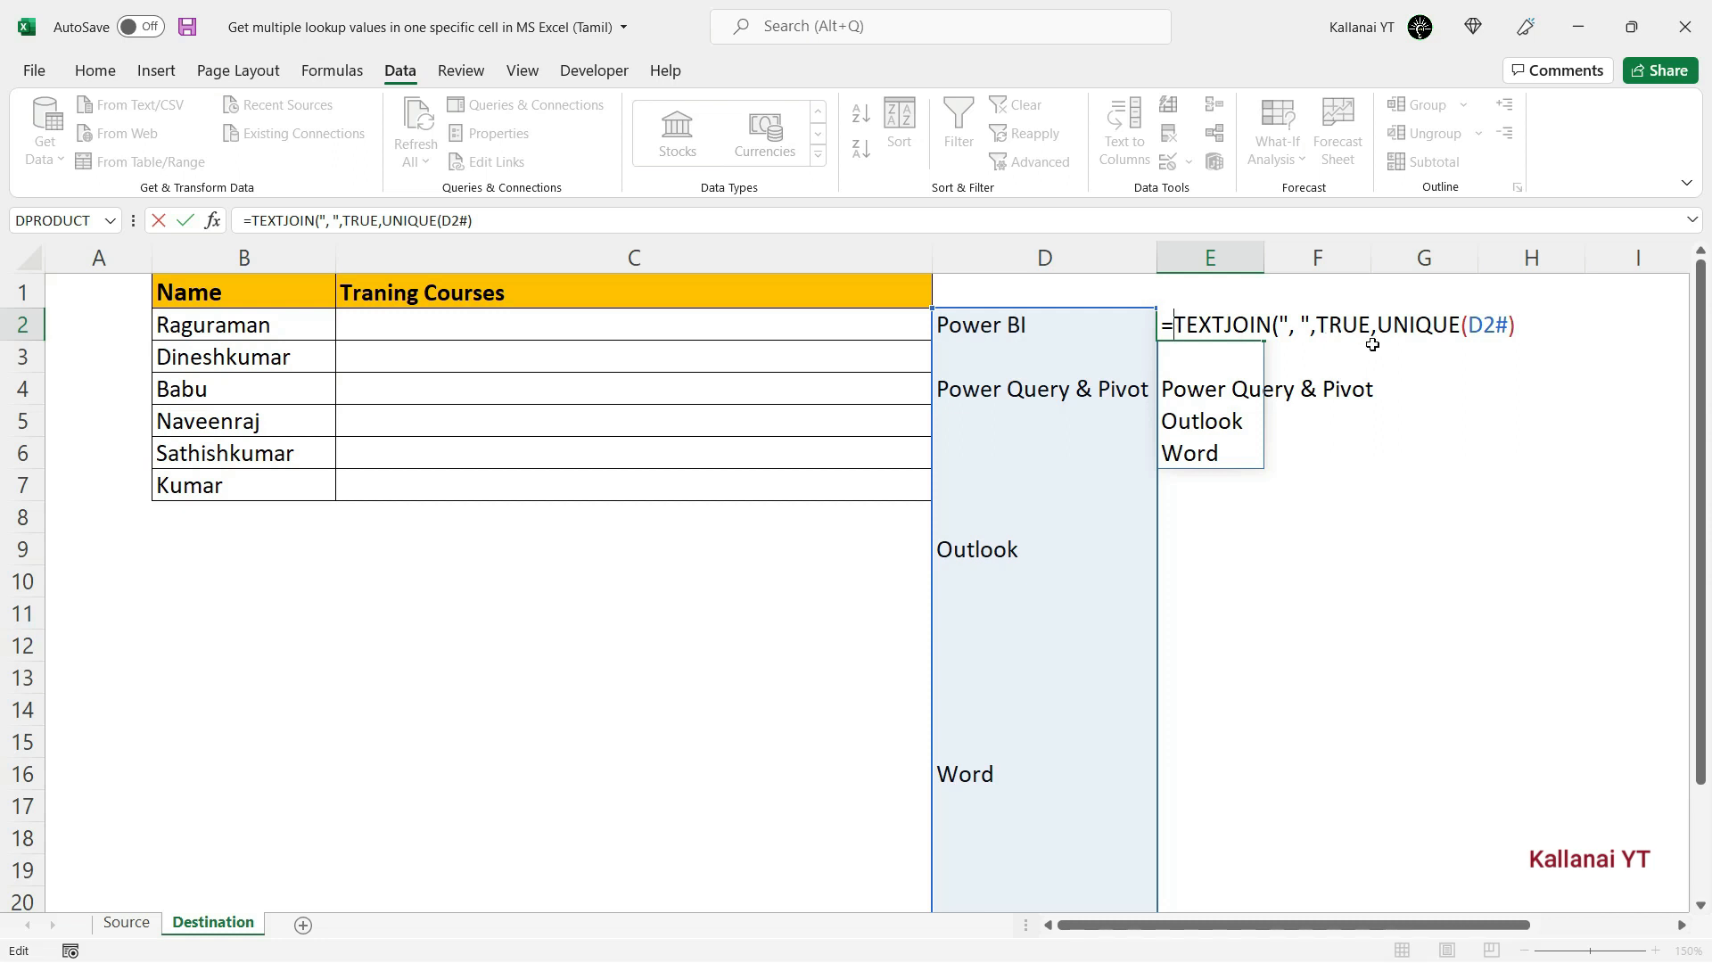
click(1520, 328)
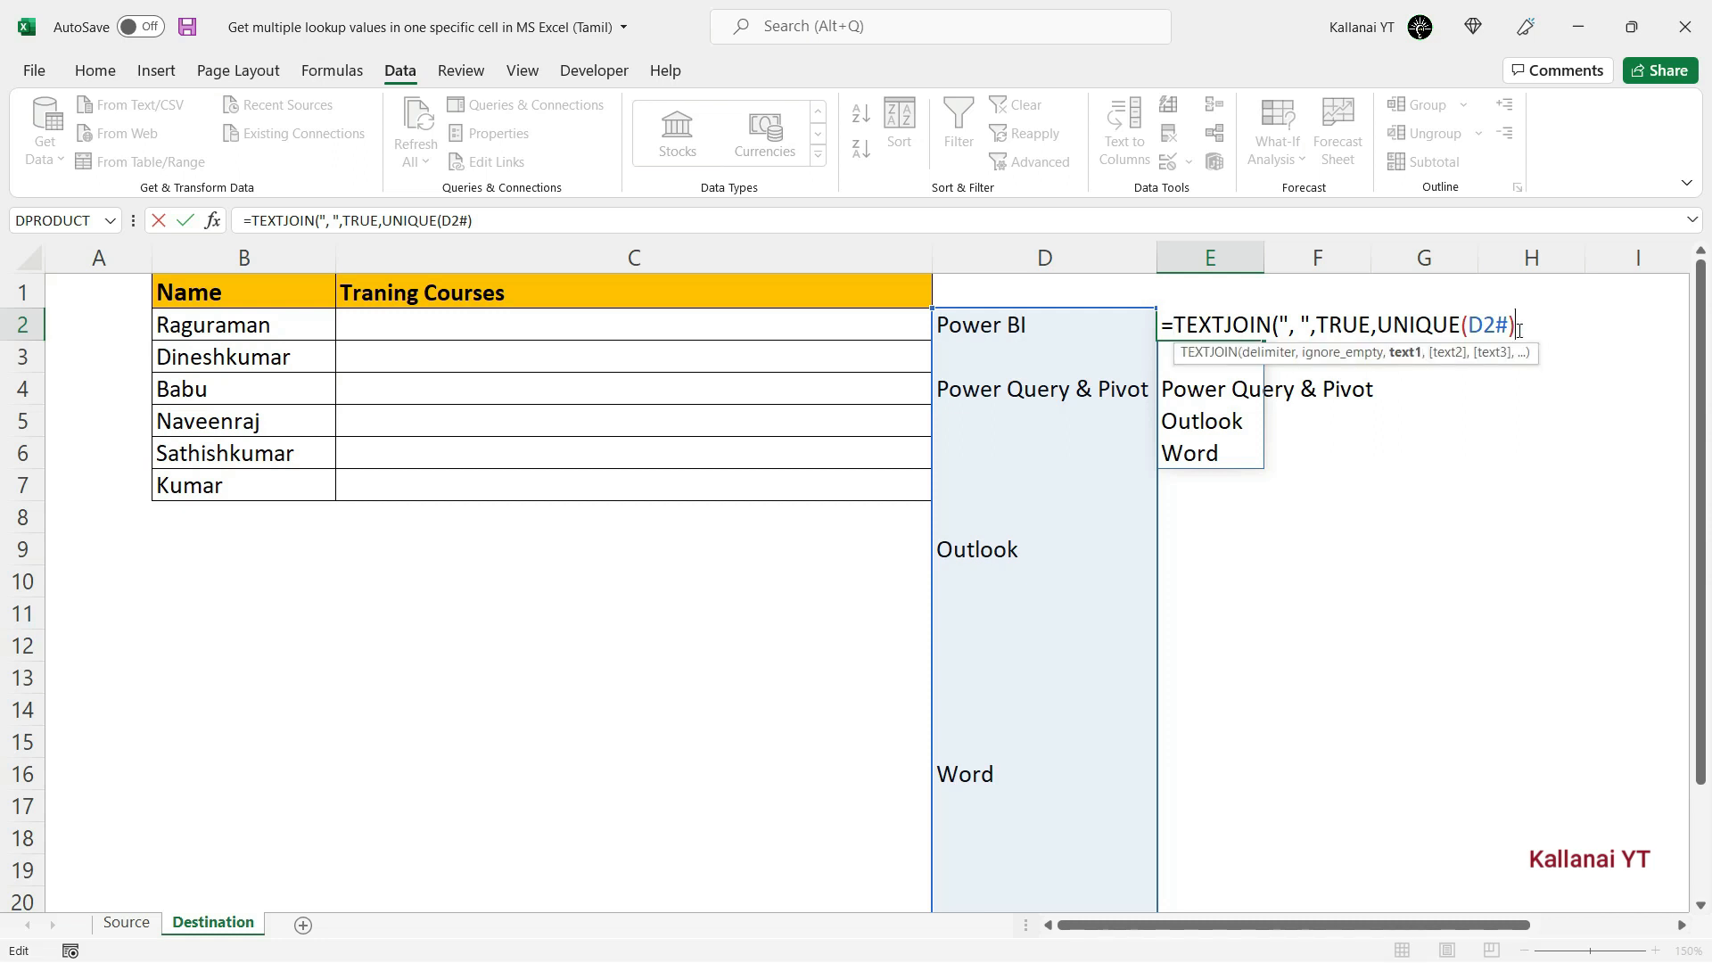
key(Return)
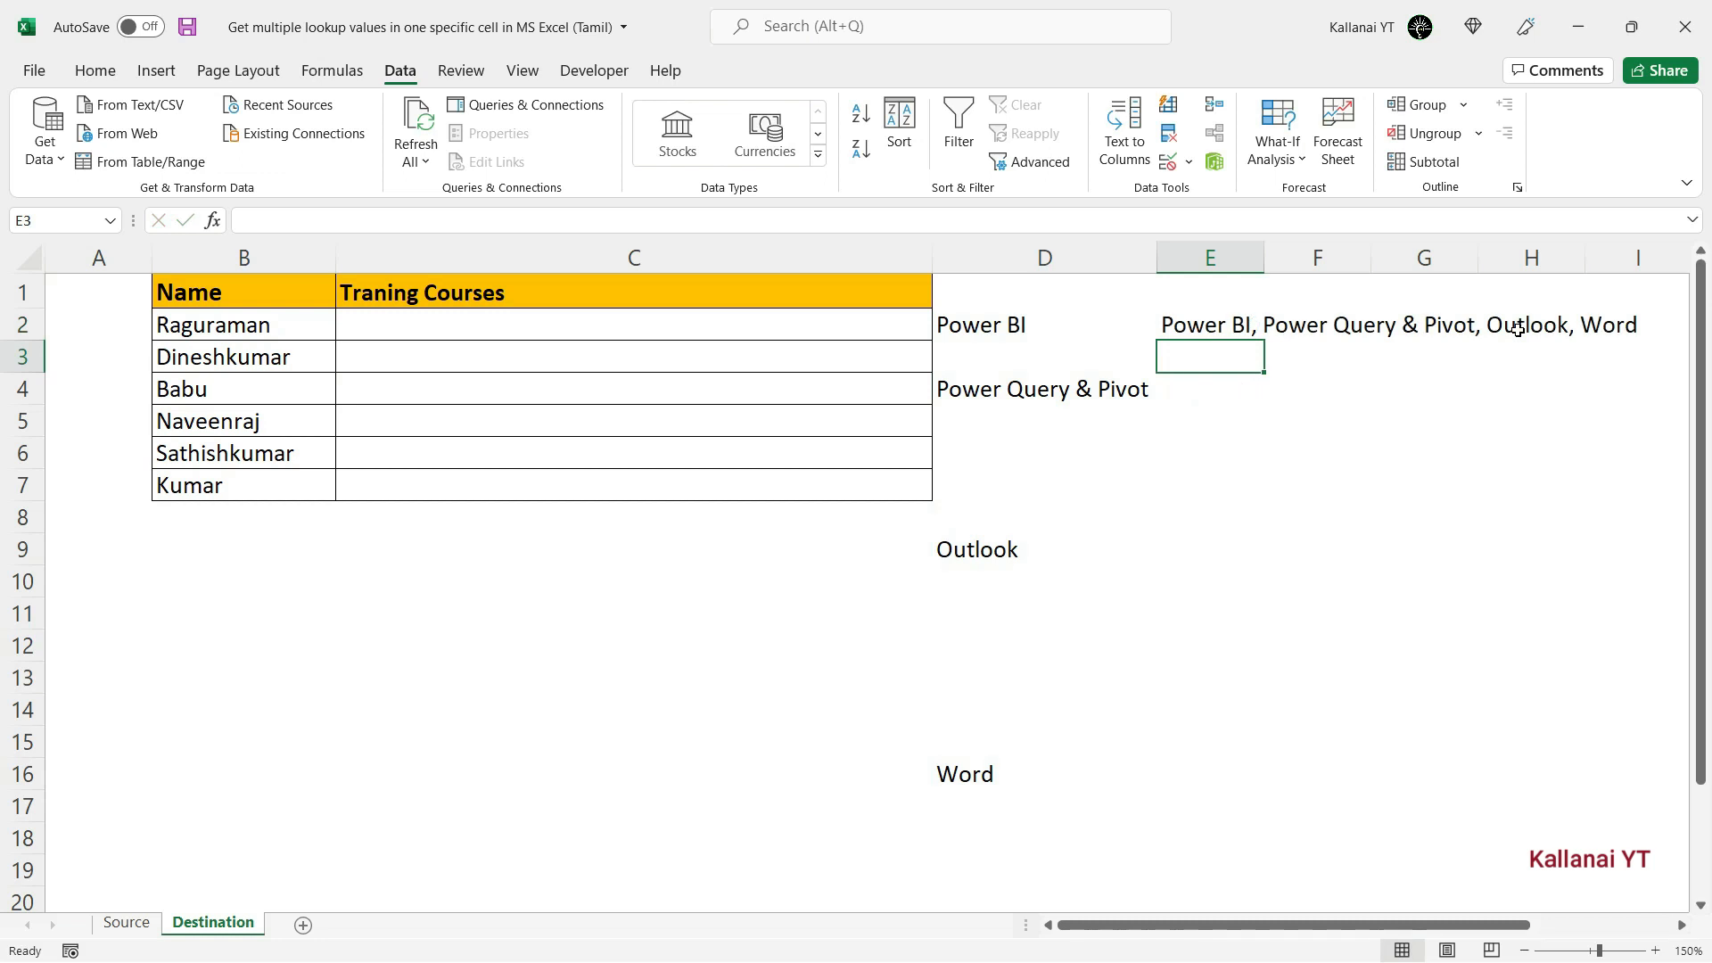
key(Up)
Step: Copy the IF expression from D2's formula without its leading equals sign
click(1023, 332)
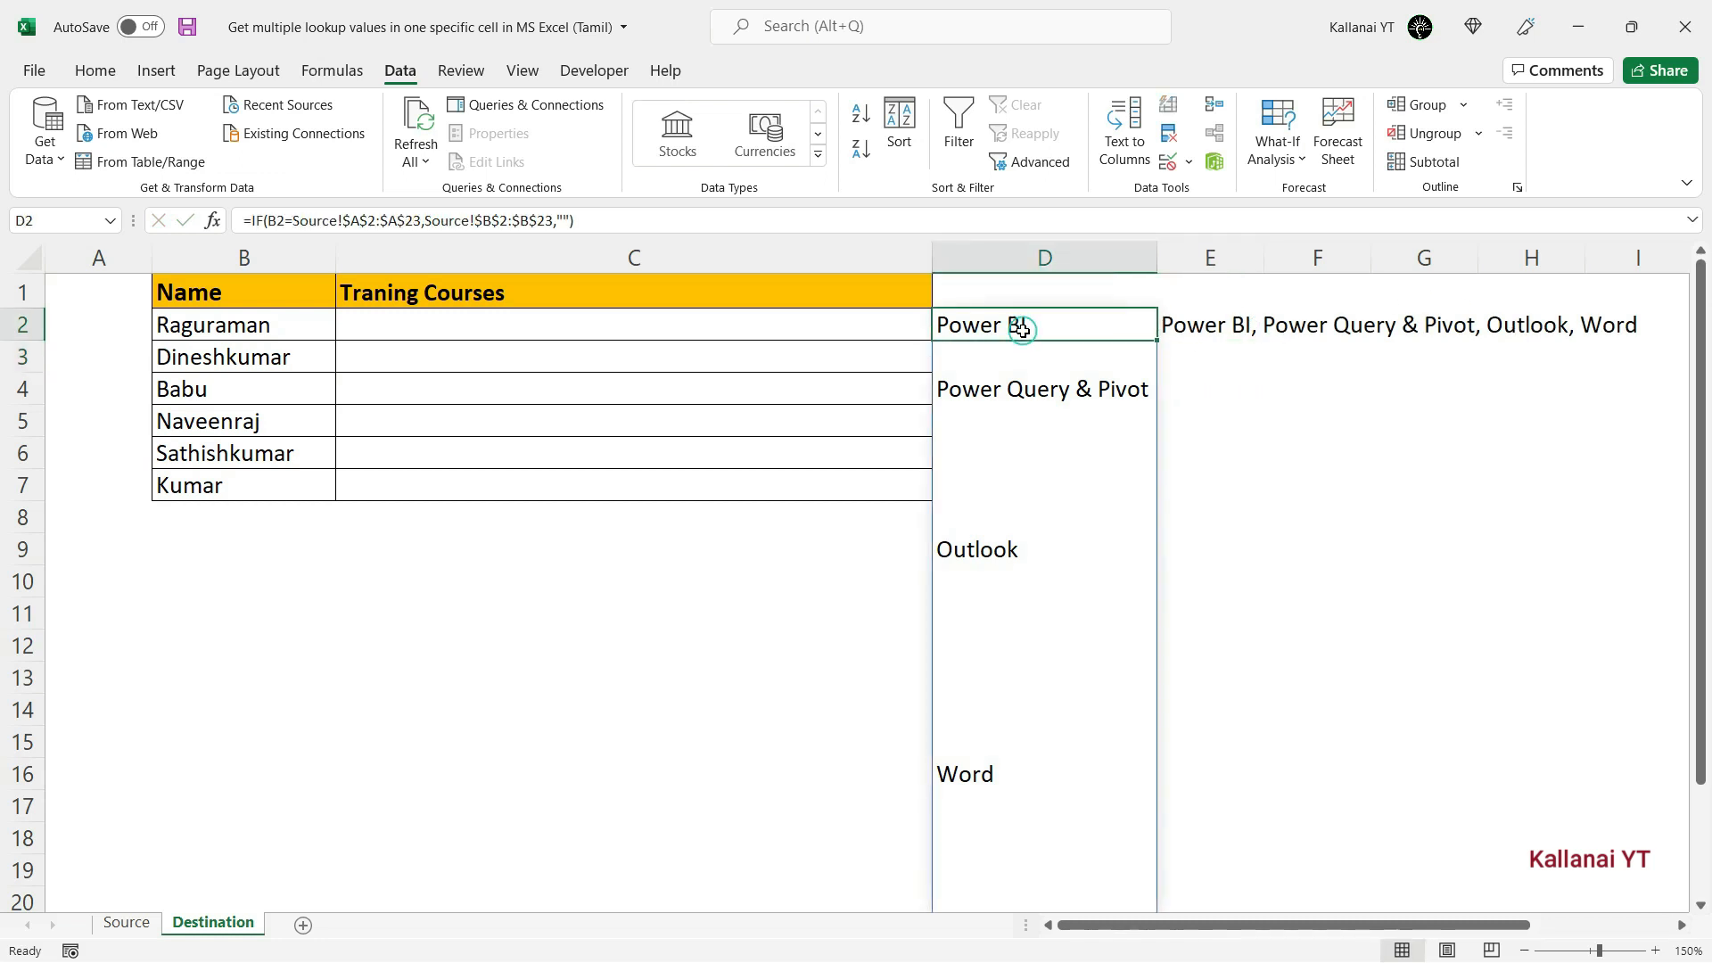
drag(583, 220, 254, 222)
key(Escape)
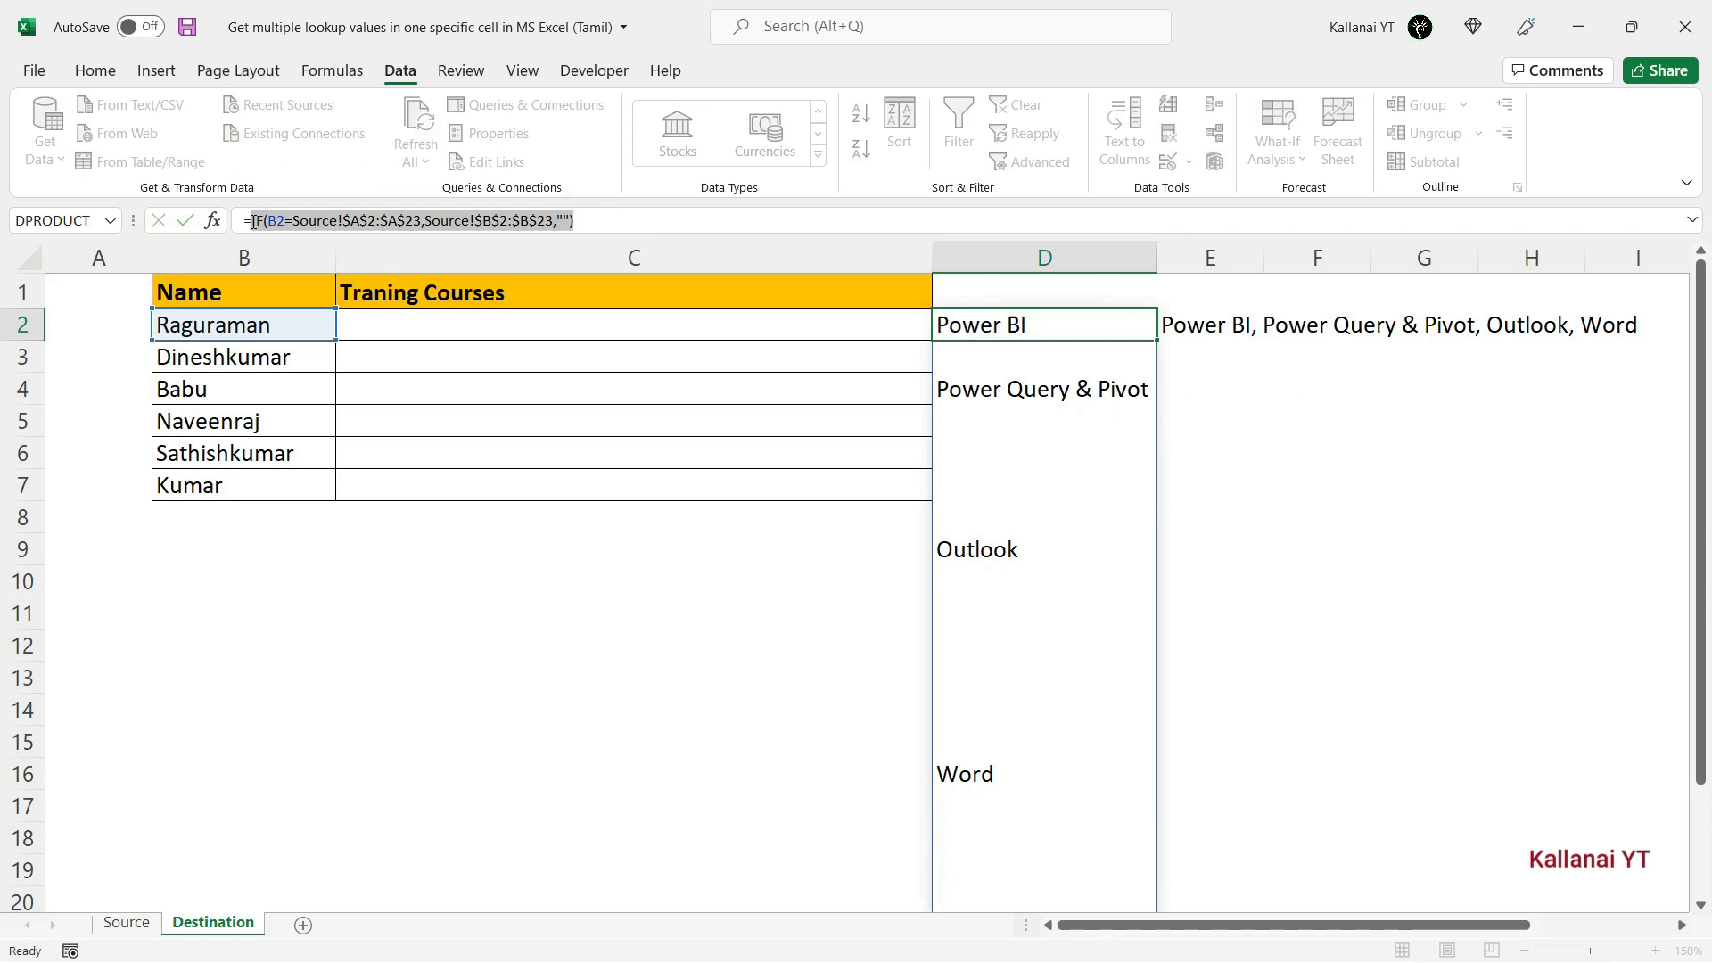
Step: Replace the D2# reference in E2's formula with IF(B2=Source!$A$2:$A$23,Source!$B$2:$B$23,"") and close all the parentheses
key(Right)
key(F2)
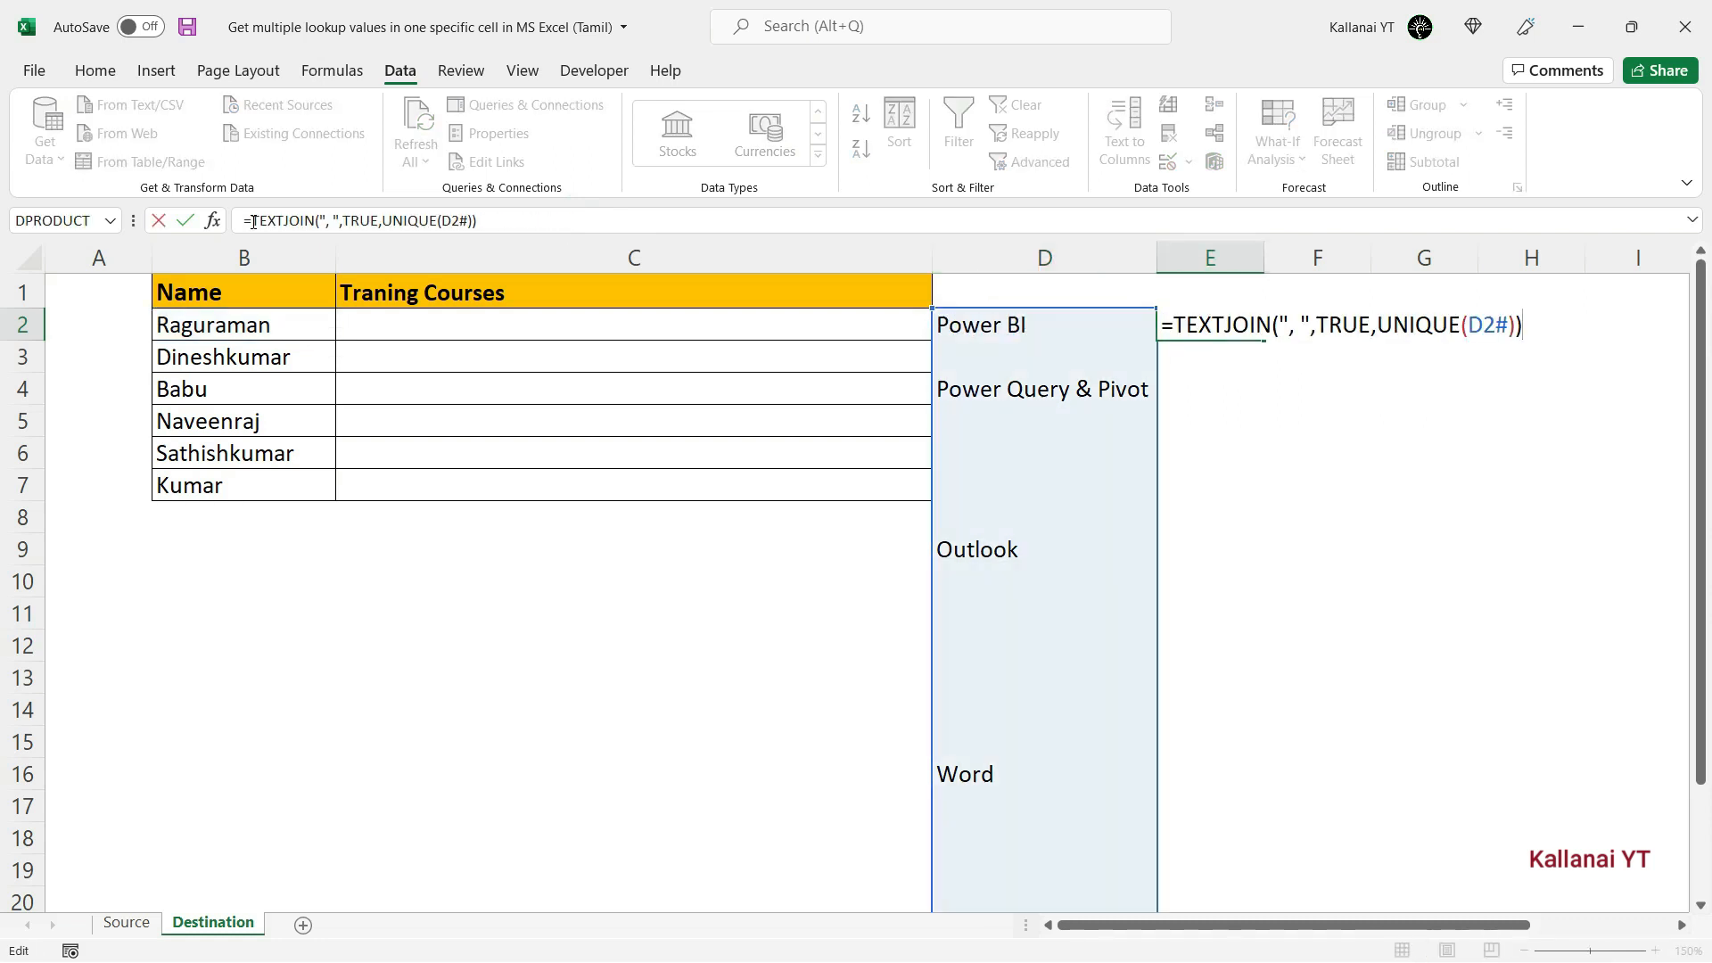
key(Left)
key(Left)
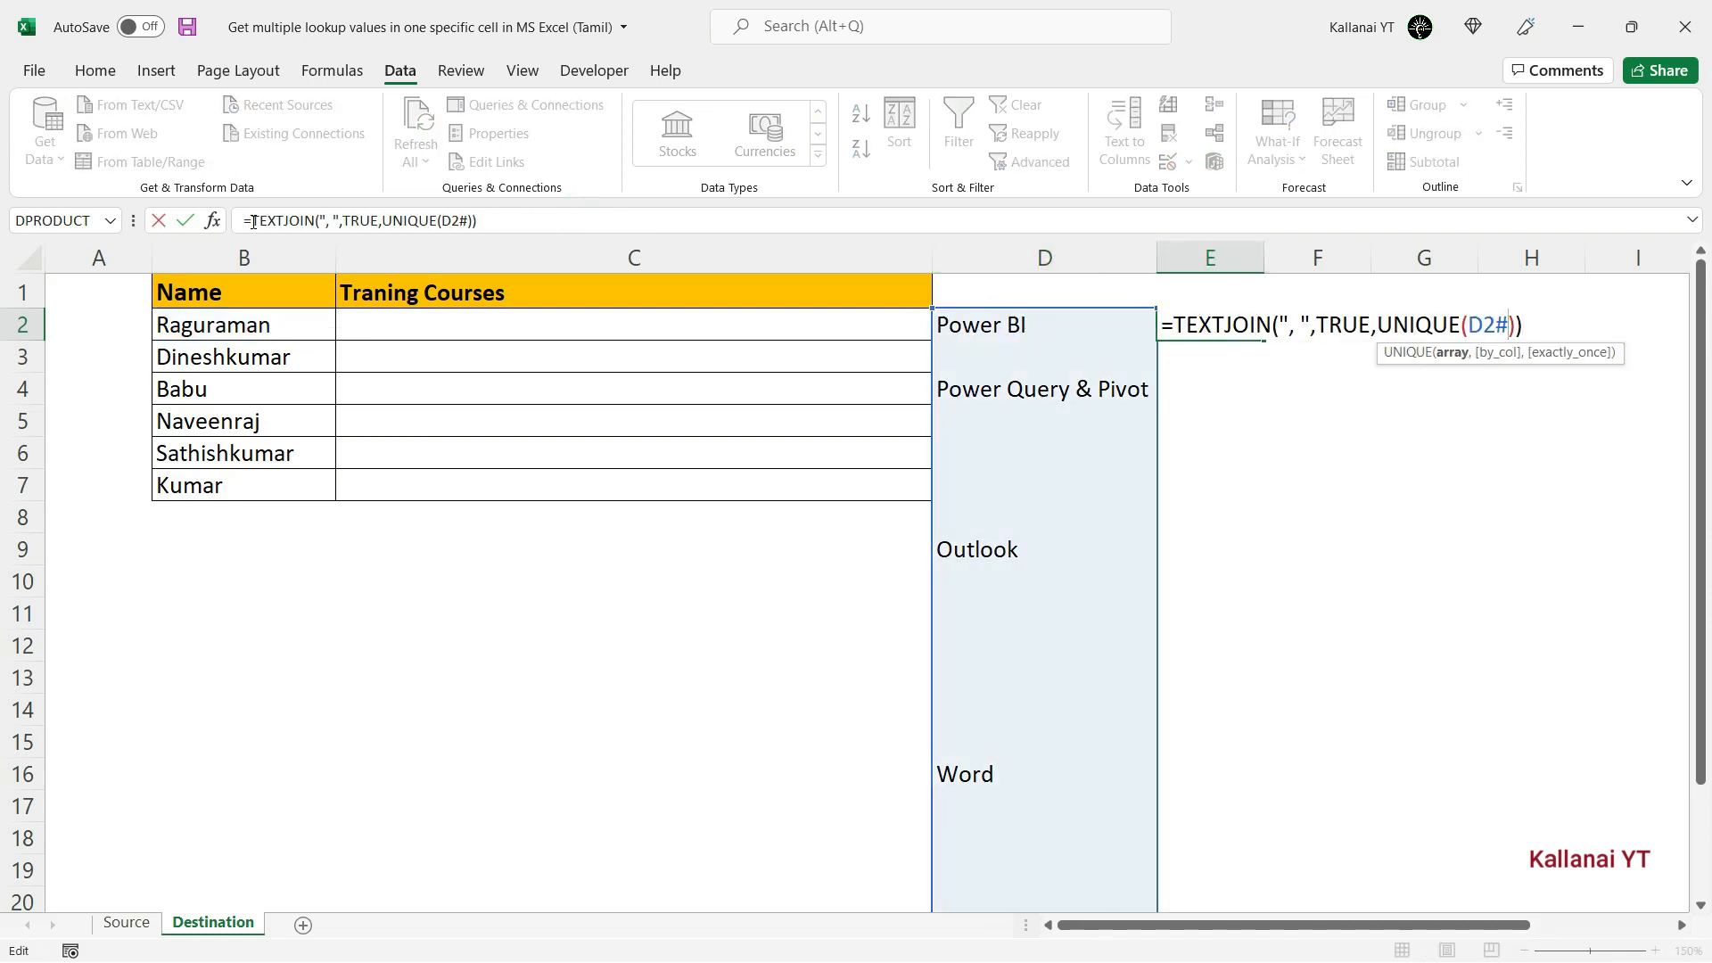
key(Right)
key(Left)
key(shift+Left)
key(shift+Left)
key(shift+Left)
key(Right)
key(Right)
key(shift+Left)
key(shift+Left)
key(shift+Left)
key(shift+Left)
key(shift+Left)
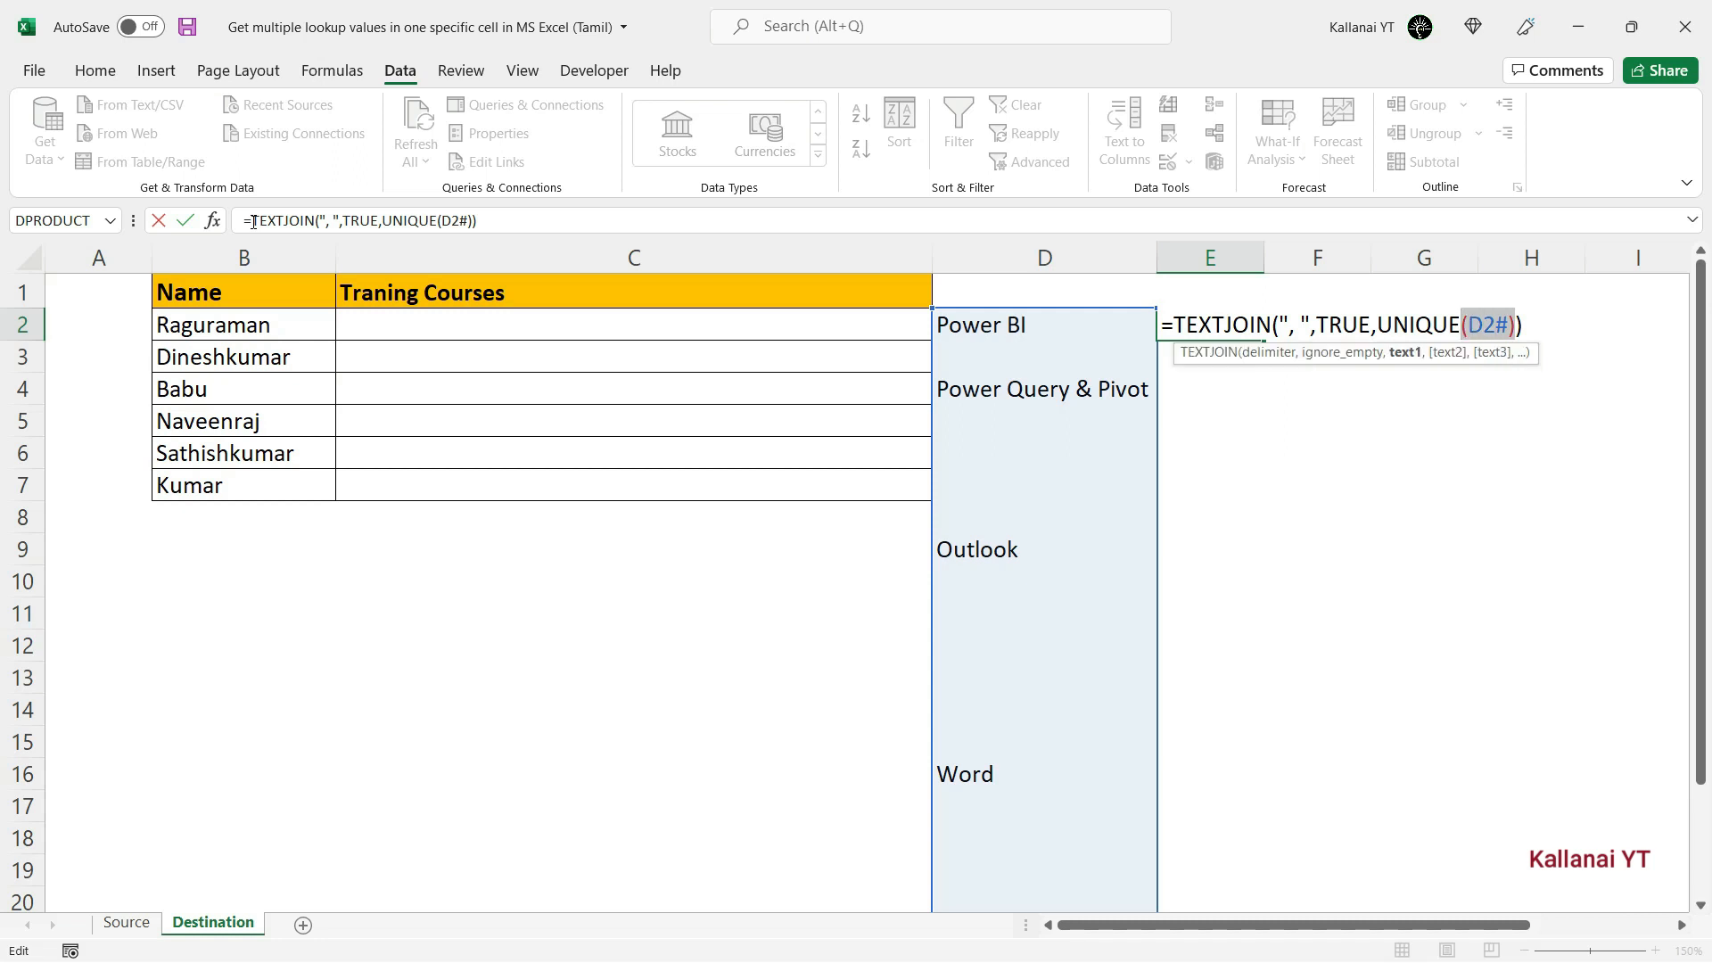
key(shift+Right)
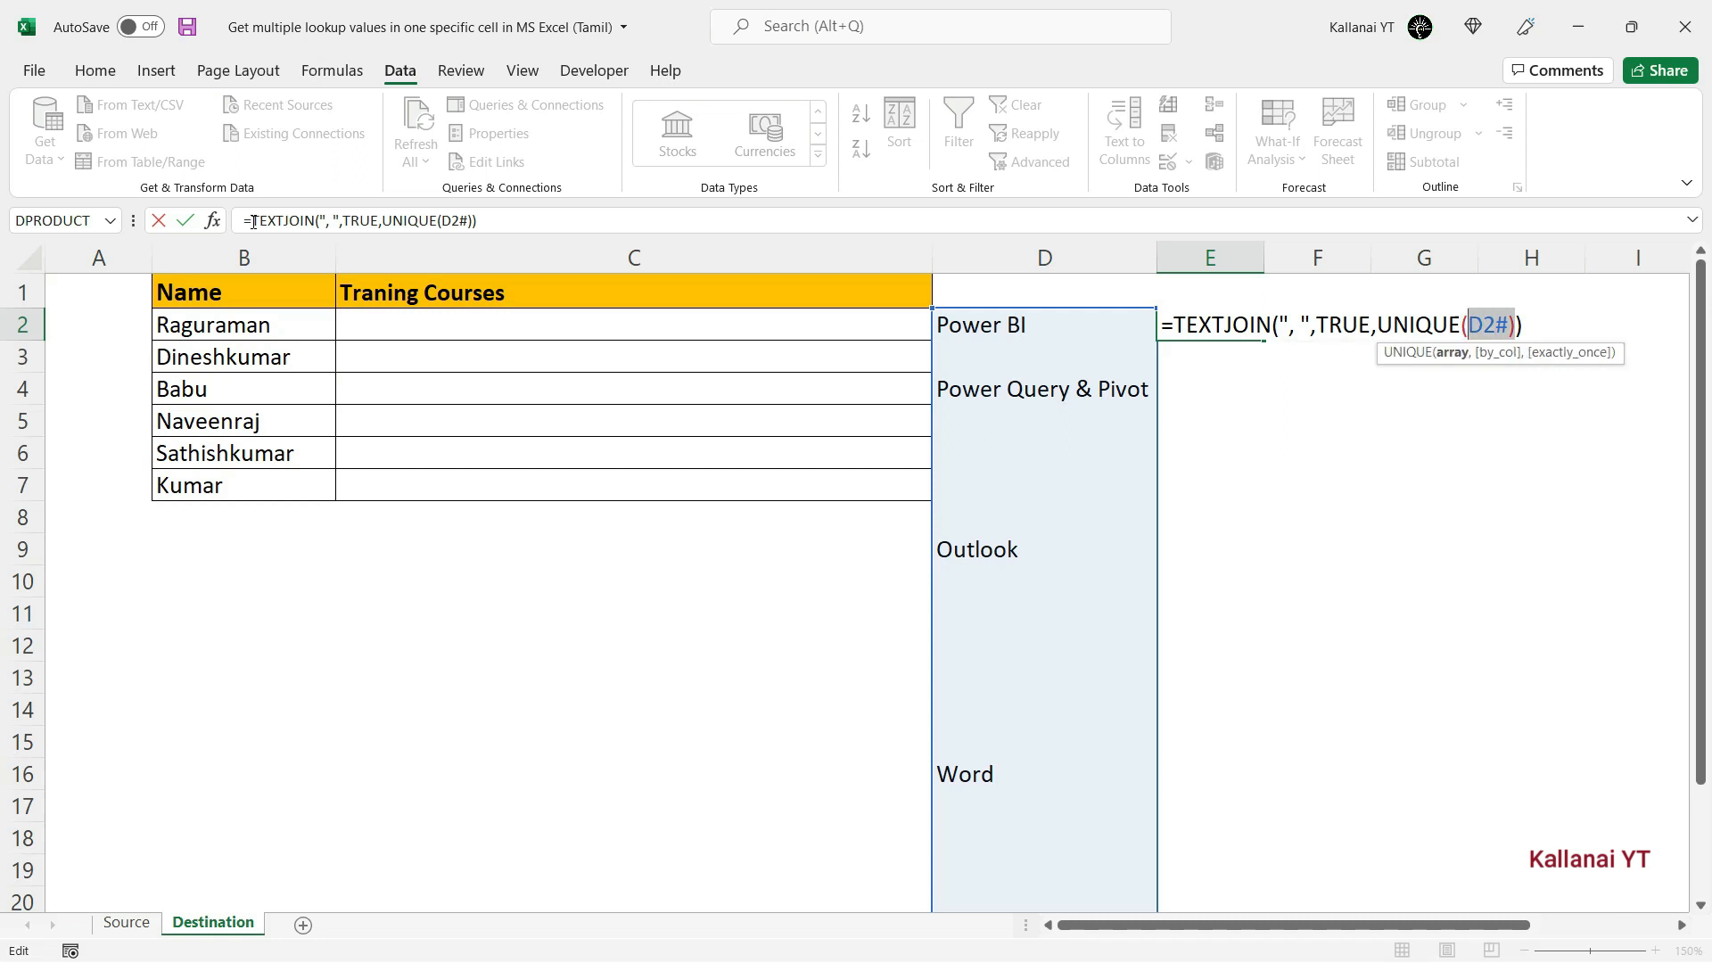
text(IF(B2=Source!$A$2:$A$23,Source!$B$2:$B$23,"")))
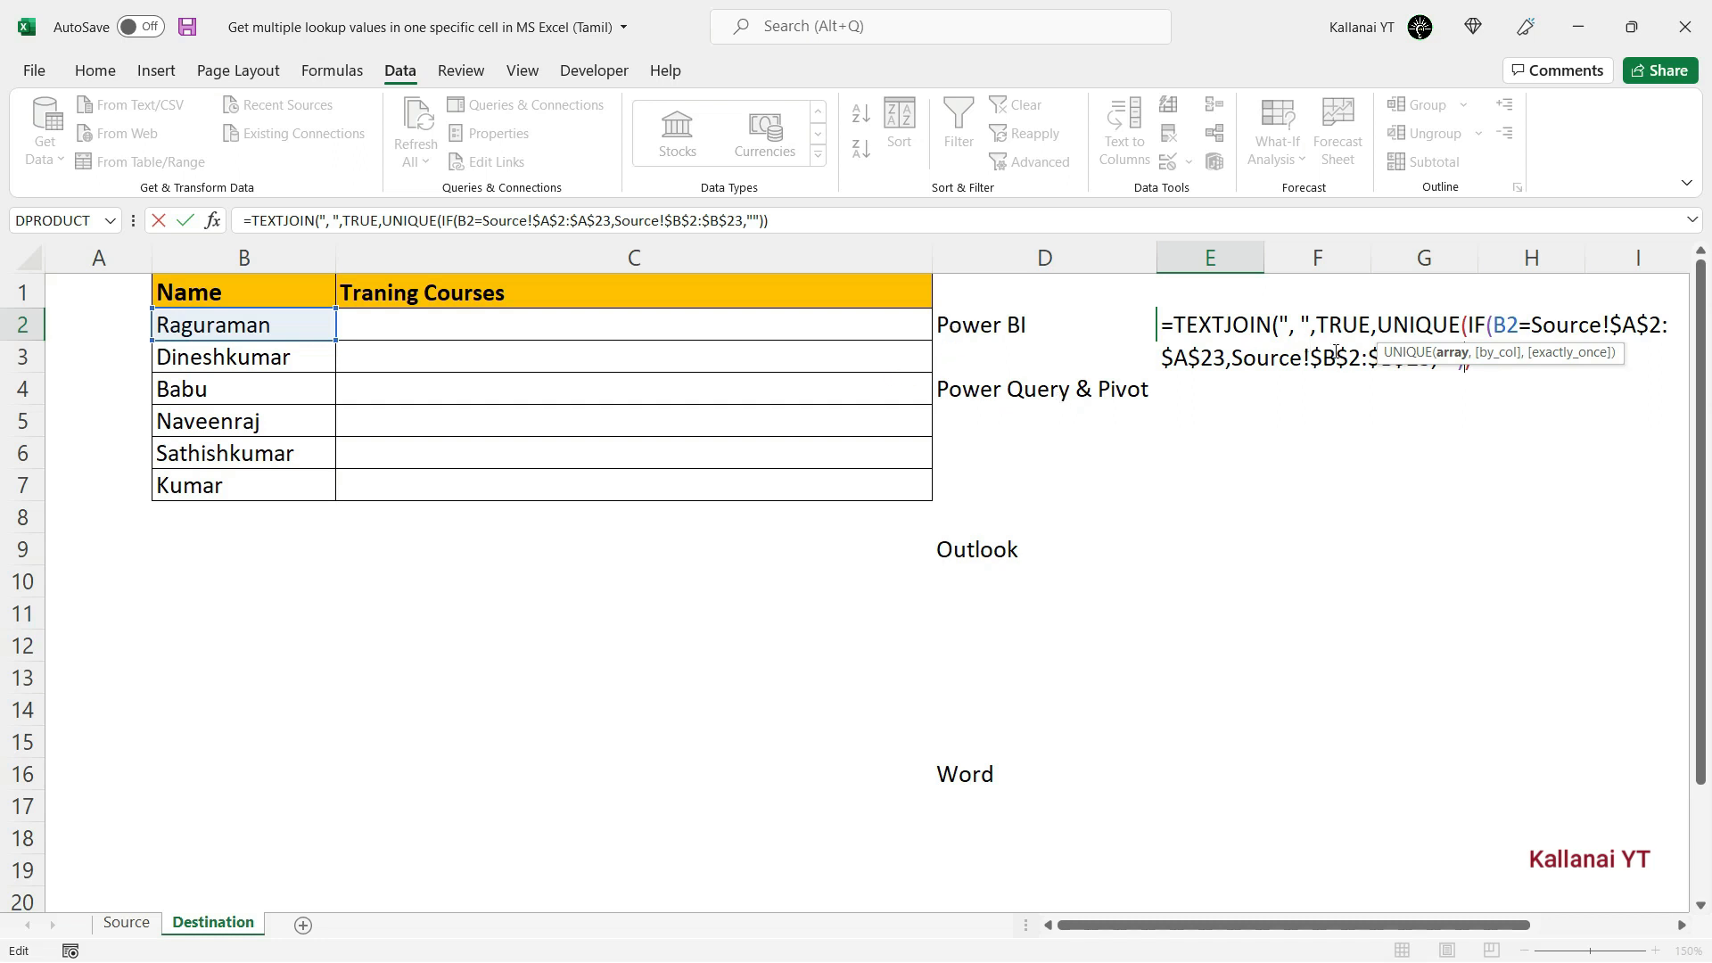
click(1479, 359)
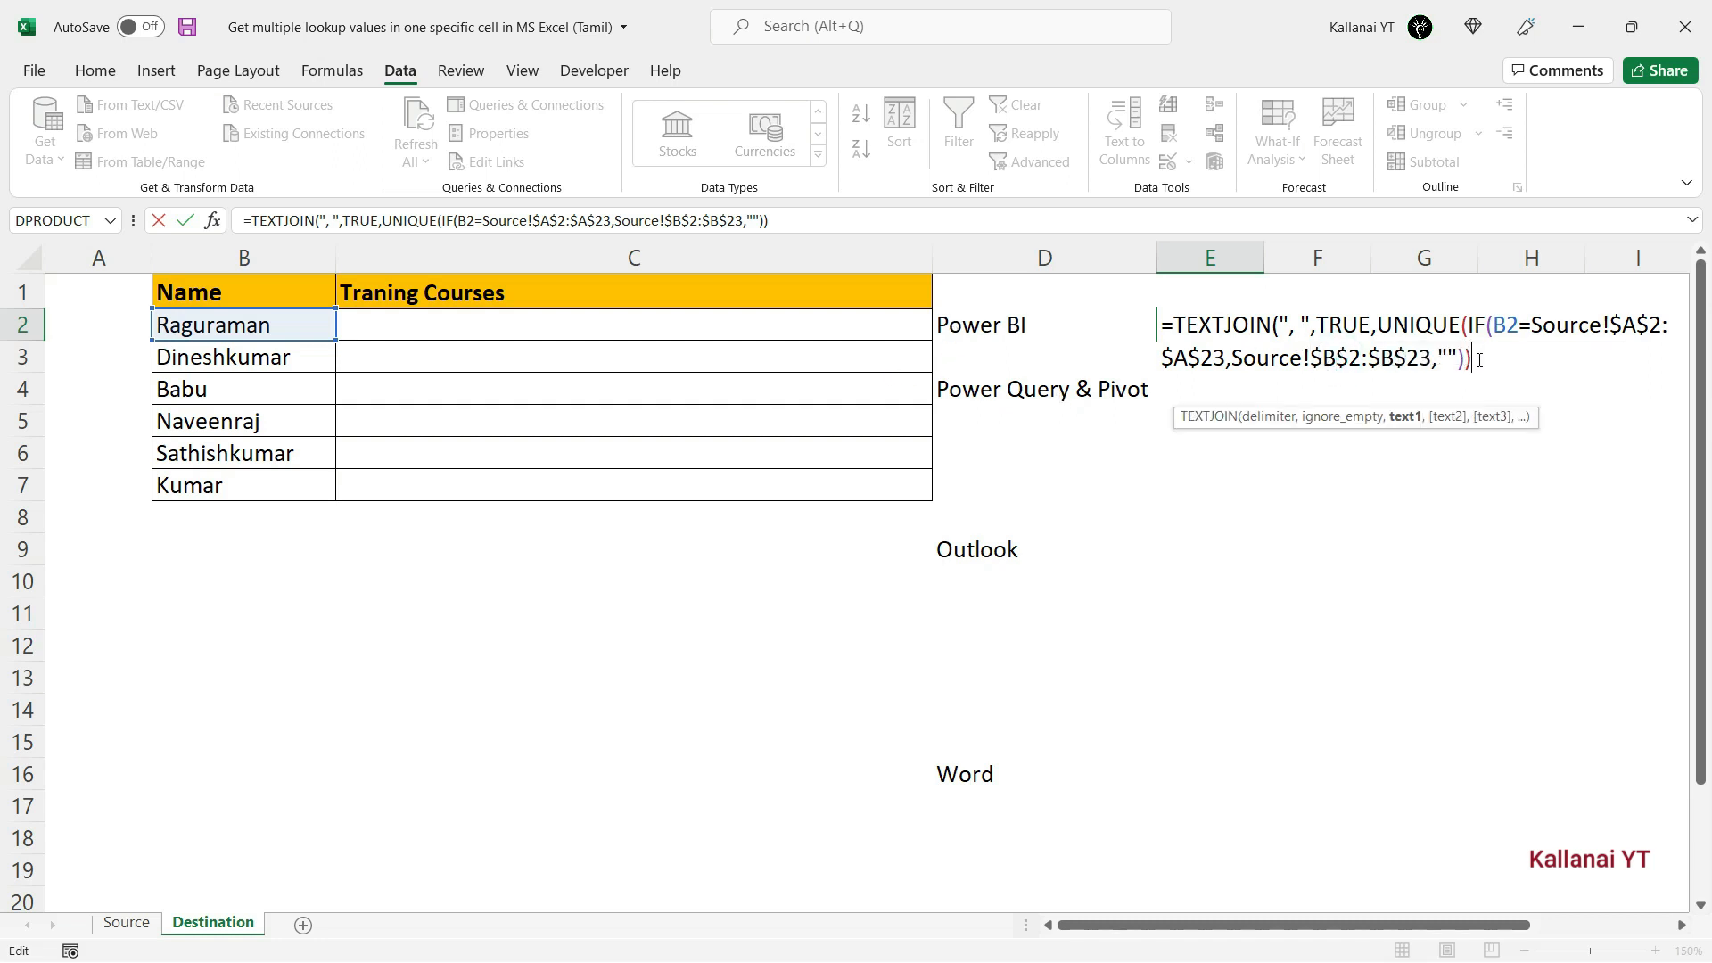
text())
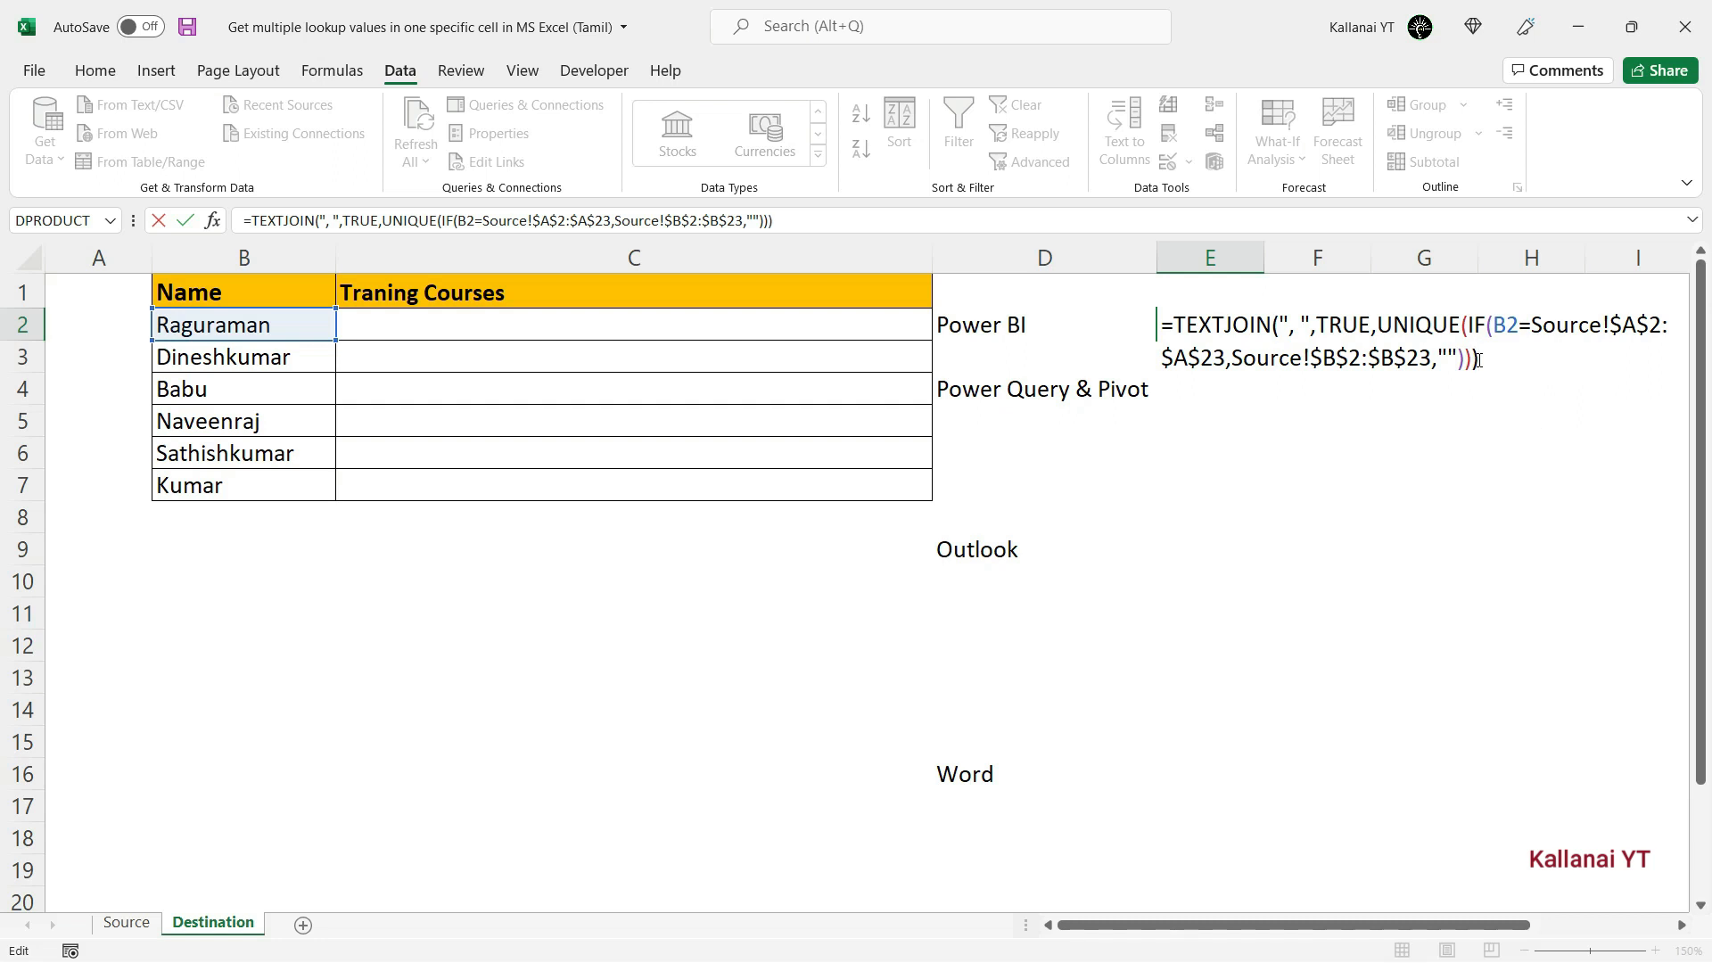
key(Return)
key(Up)
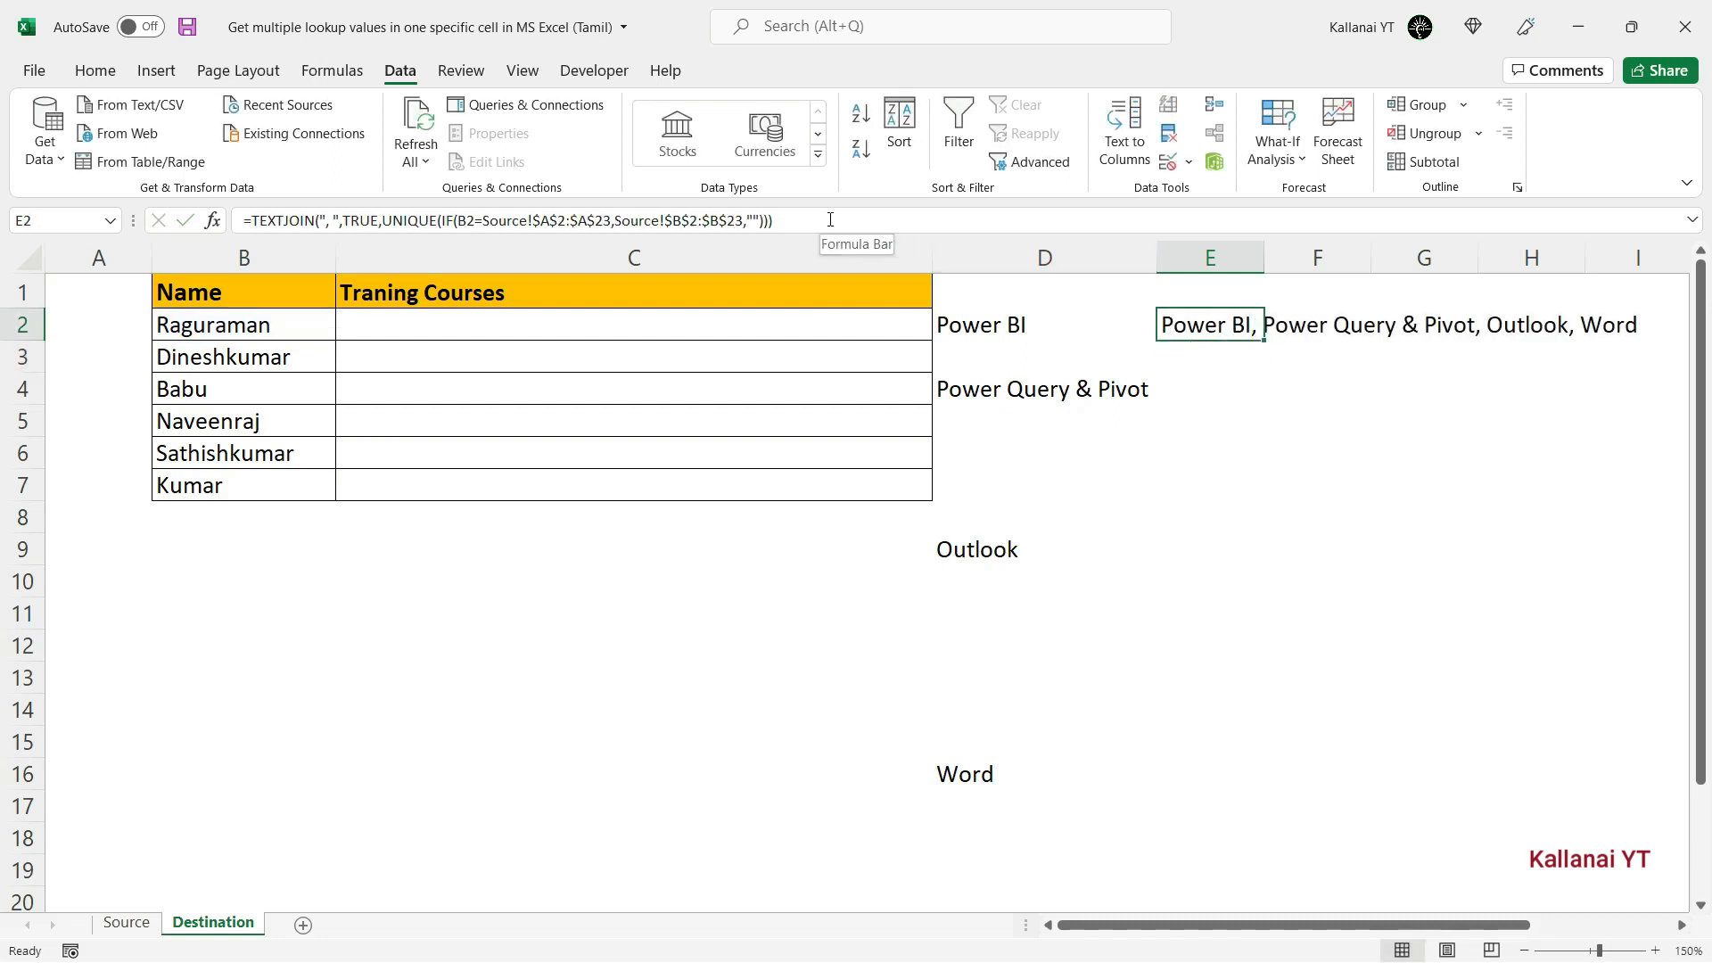
Step: Copy the full combined TEXTJOIN formula text from E2 into C2 under Traning Courses
drag(828, 219, 317, 185)
key(Escape)
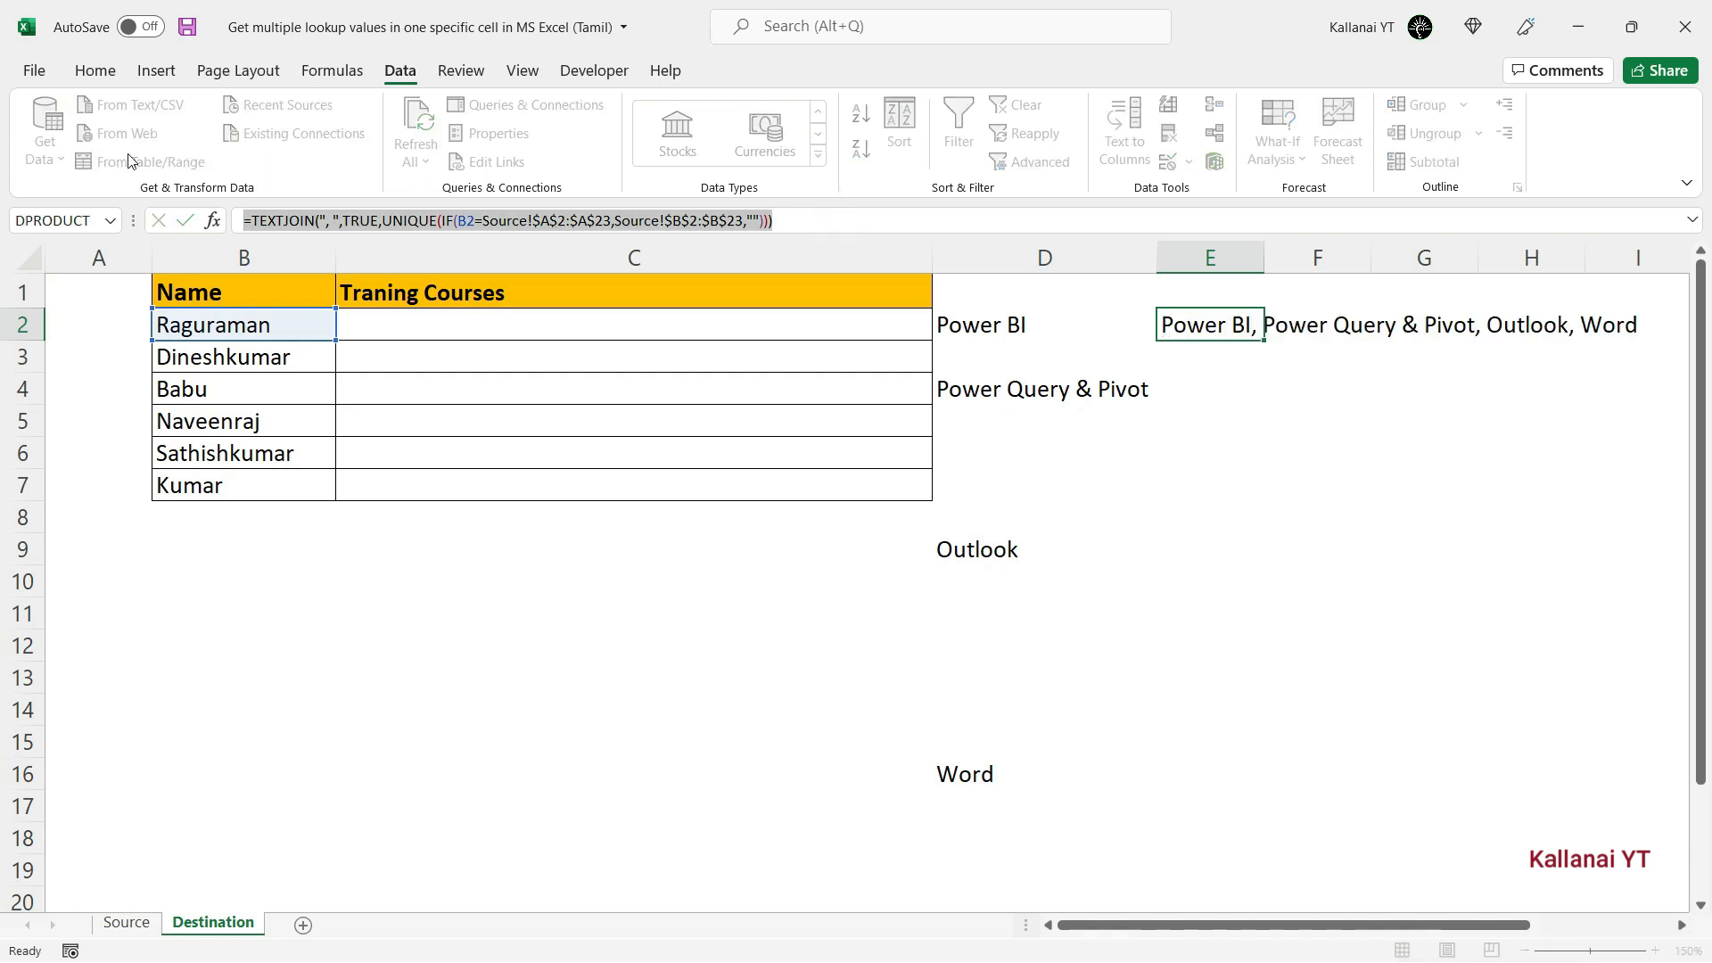
key(Left)
key(Left)
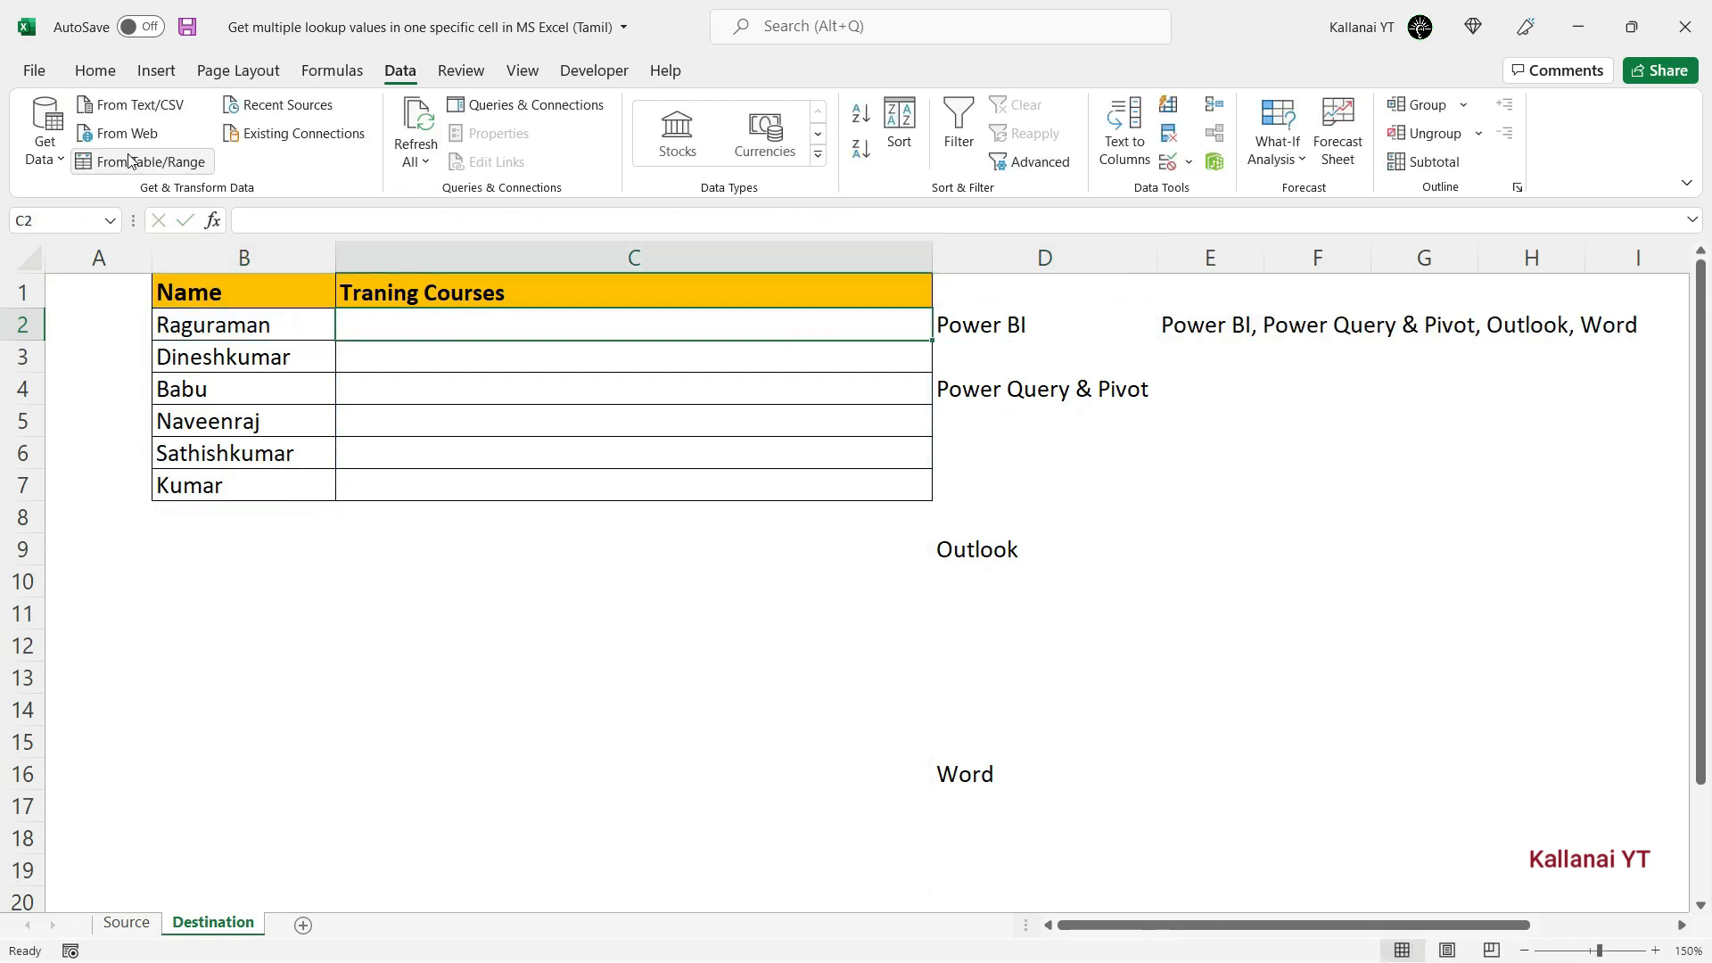
key(ctrl+v)
Step: Delete the helper formulas in D2 and E2
key(Right)
key(shift+Right)
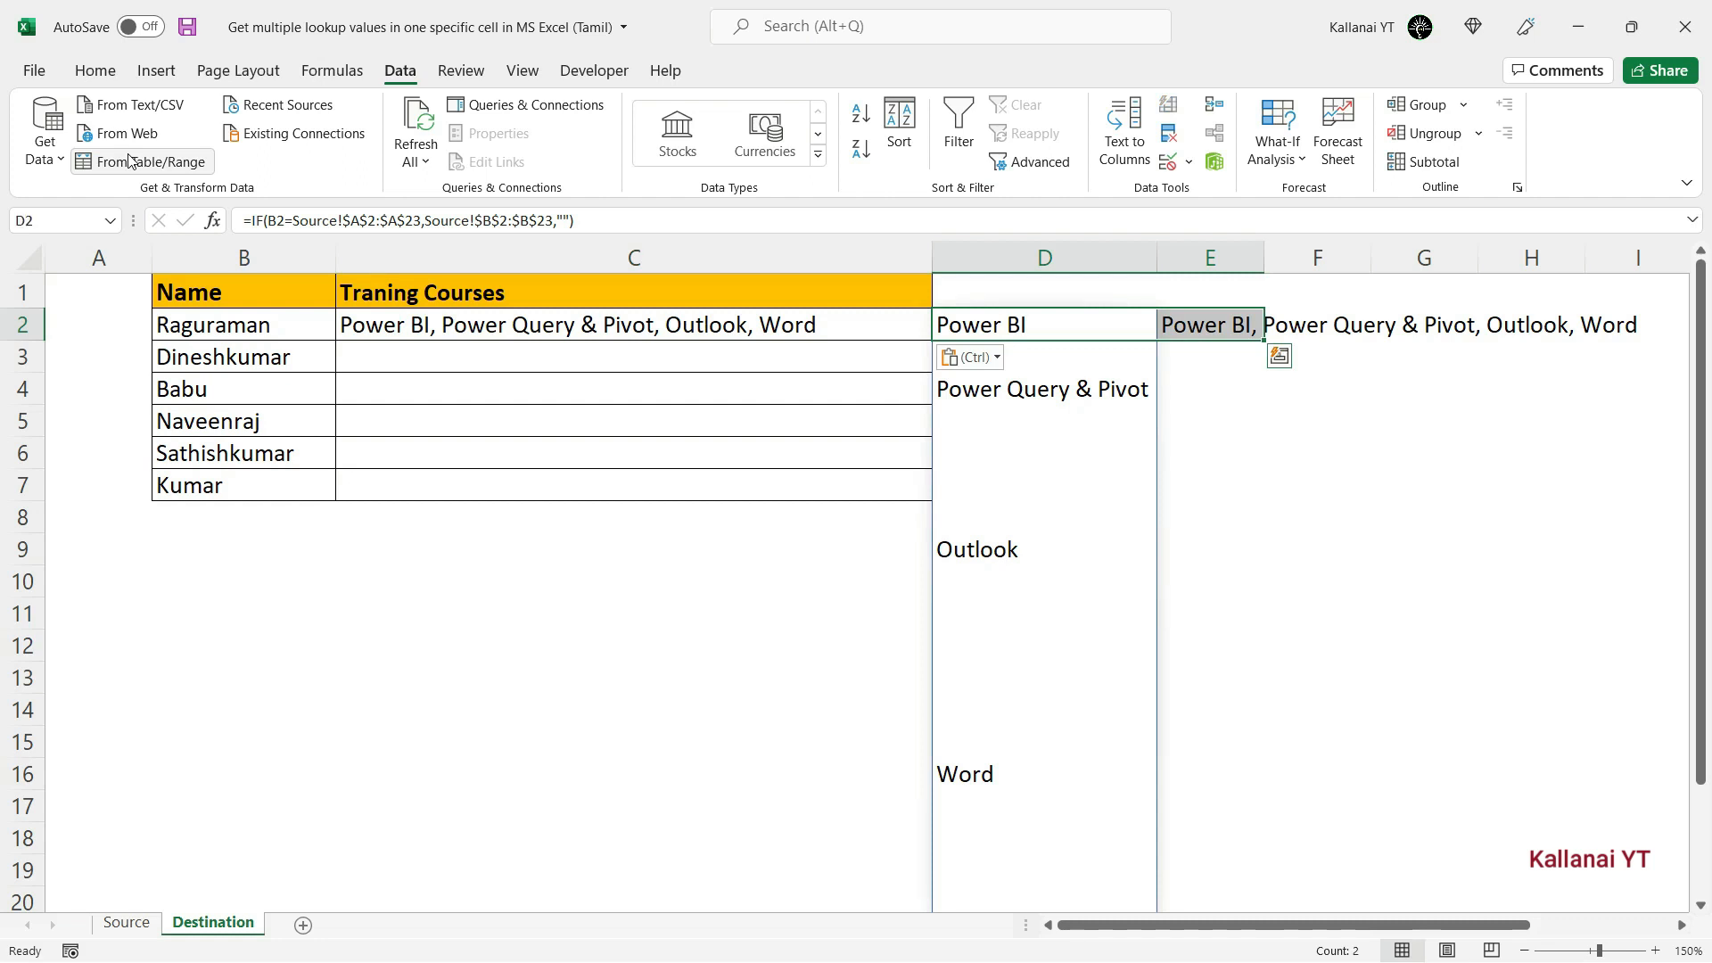
key(Delete)
key(Left)
key(Right)
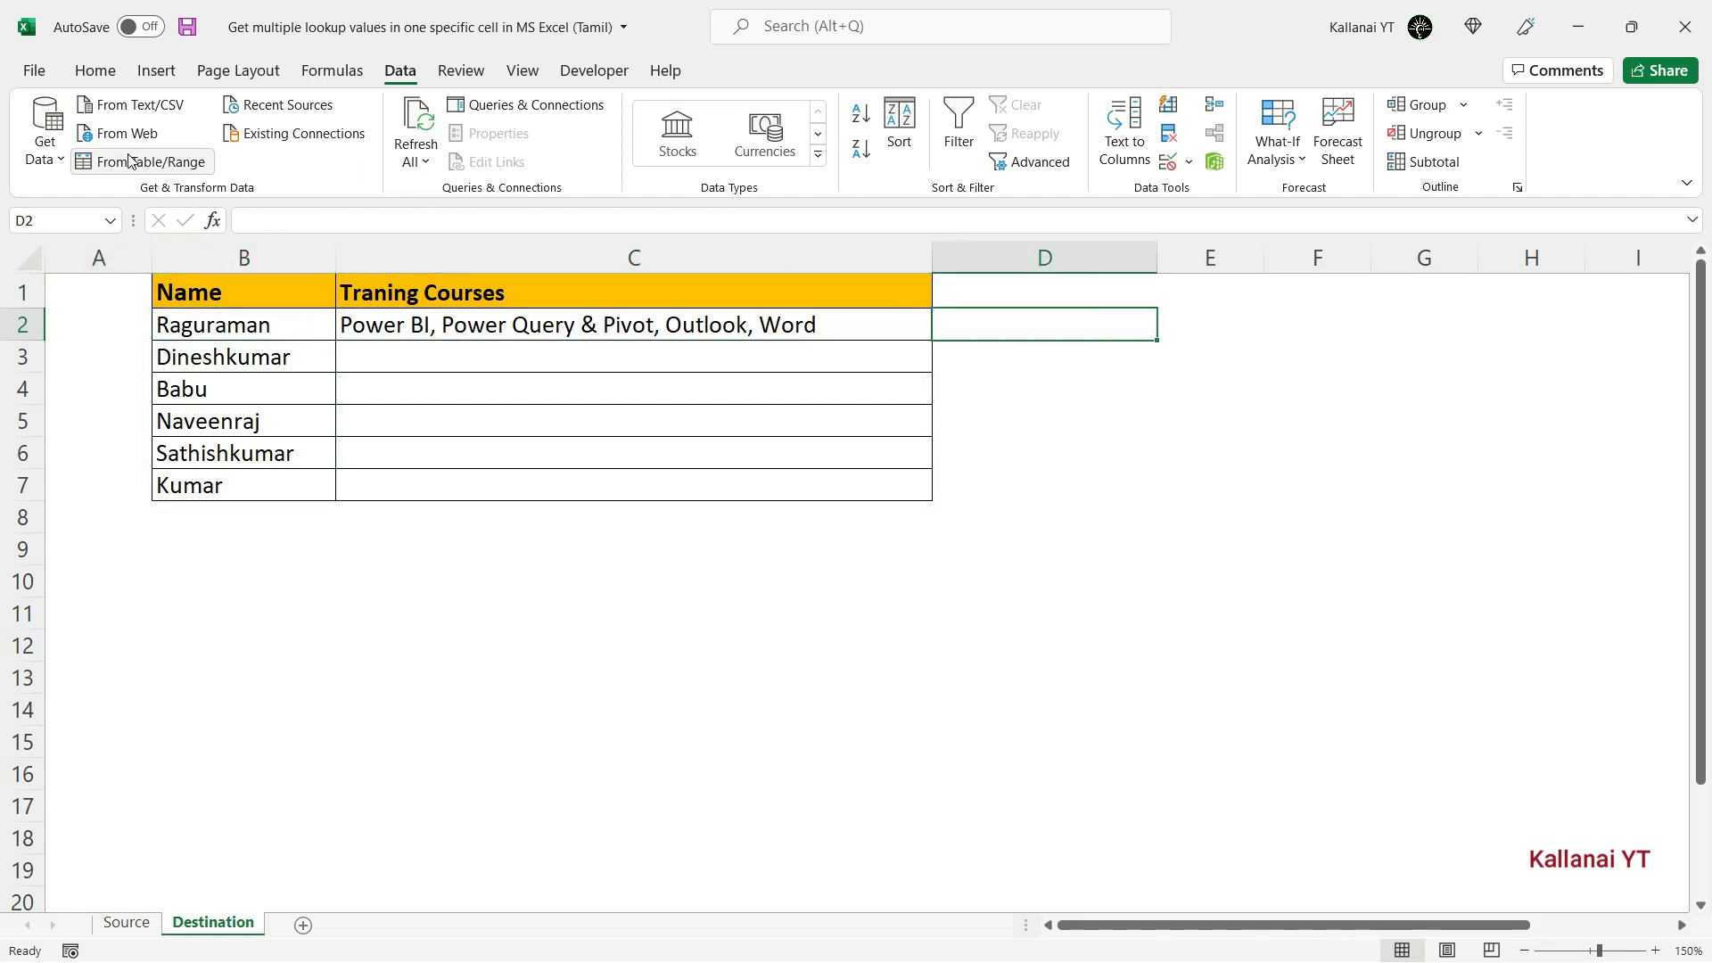
Step: Fill C2's combined formula down through C7 for the remaining names
key(Left)
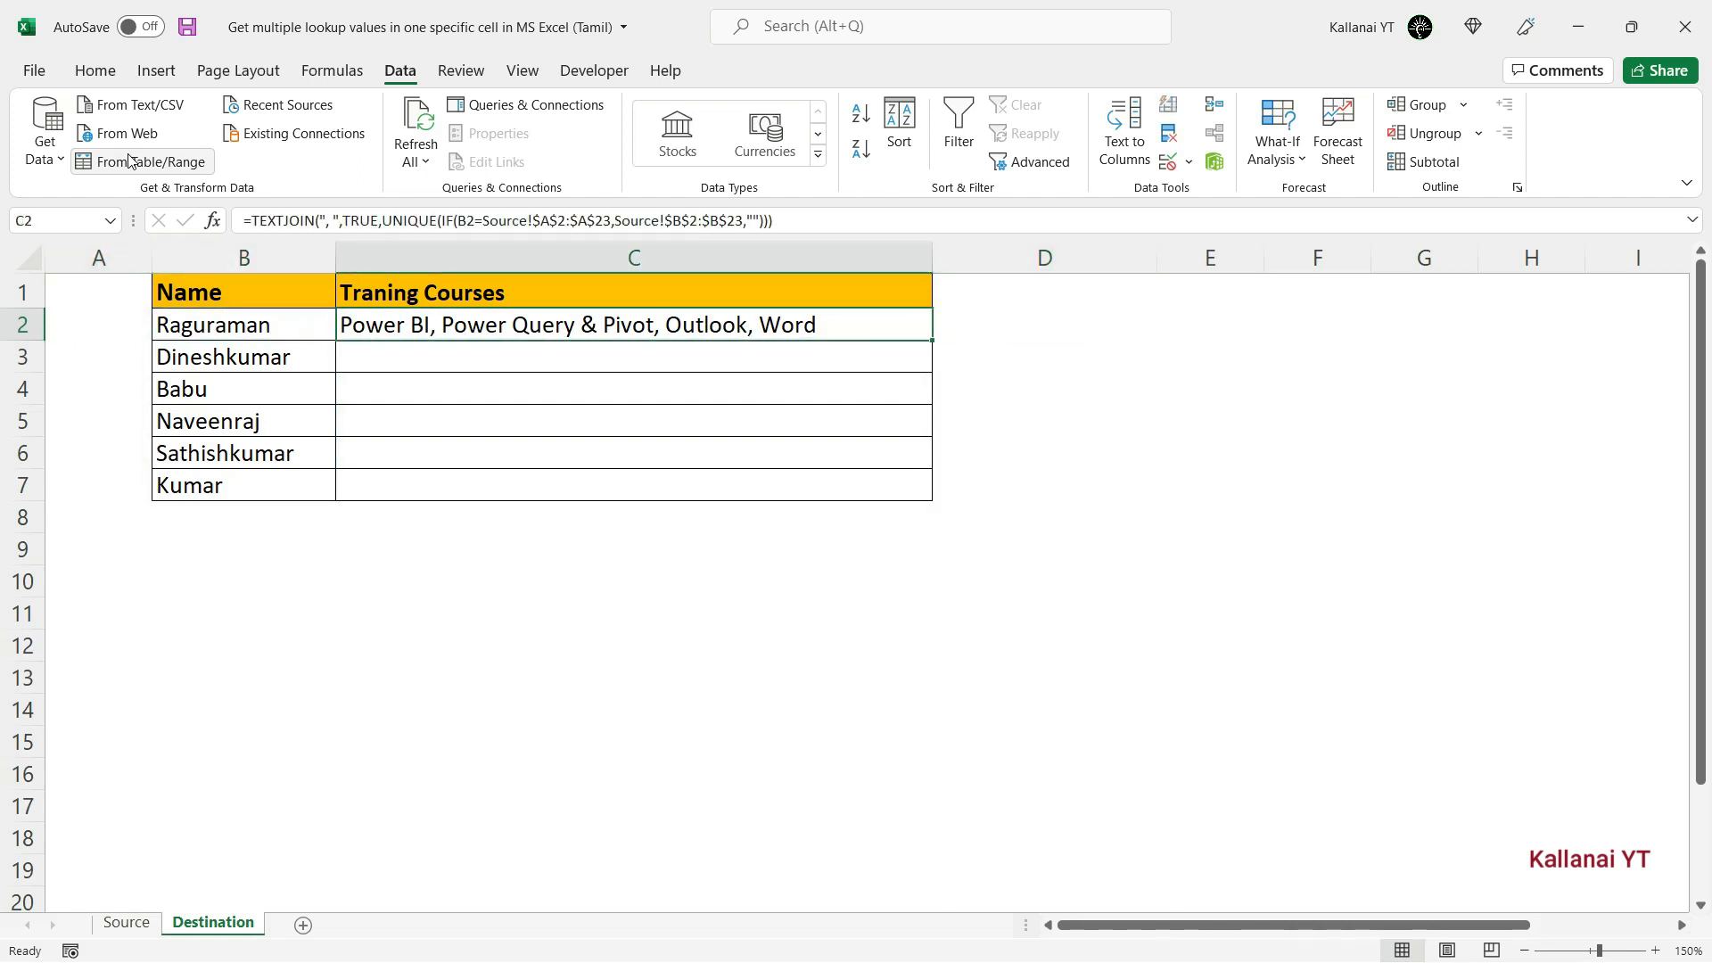
double_click(931, 339)
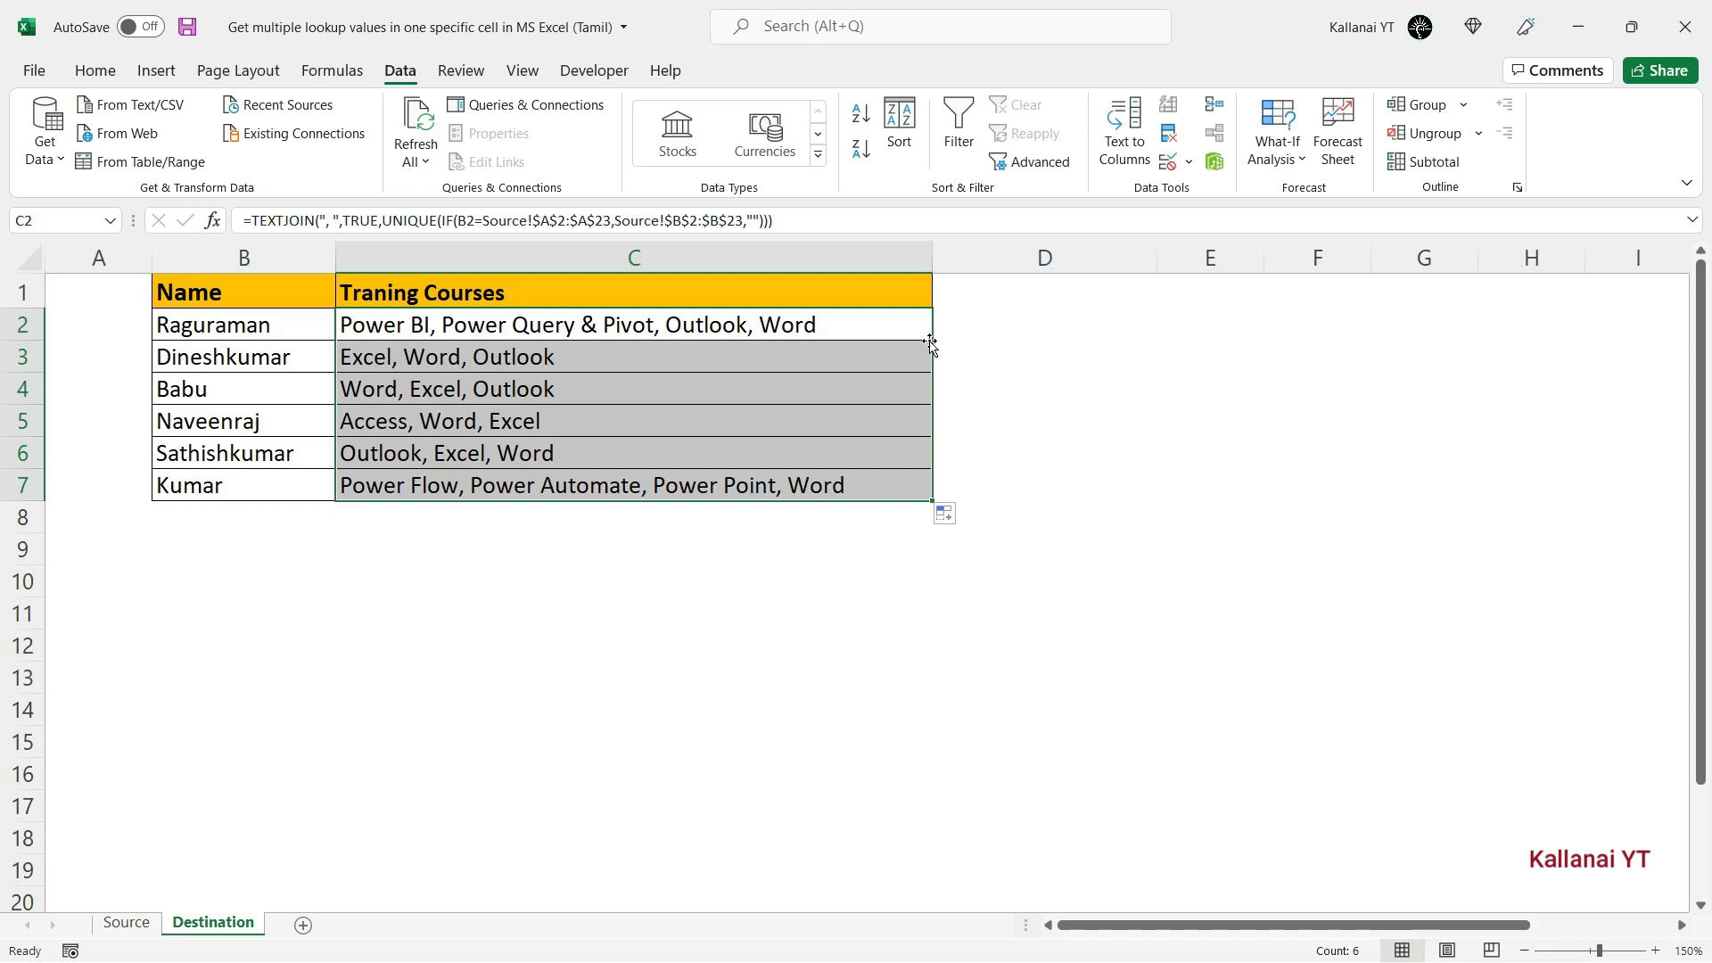
key(Right)
key(Left)
key(Left)
key(Left)
key(Right)
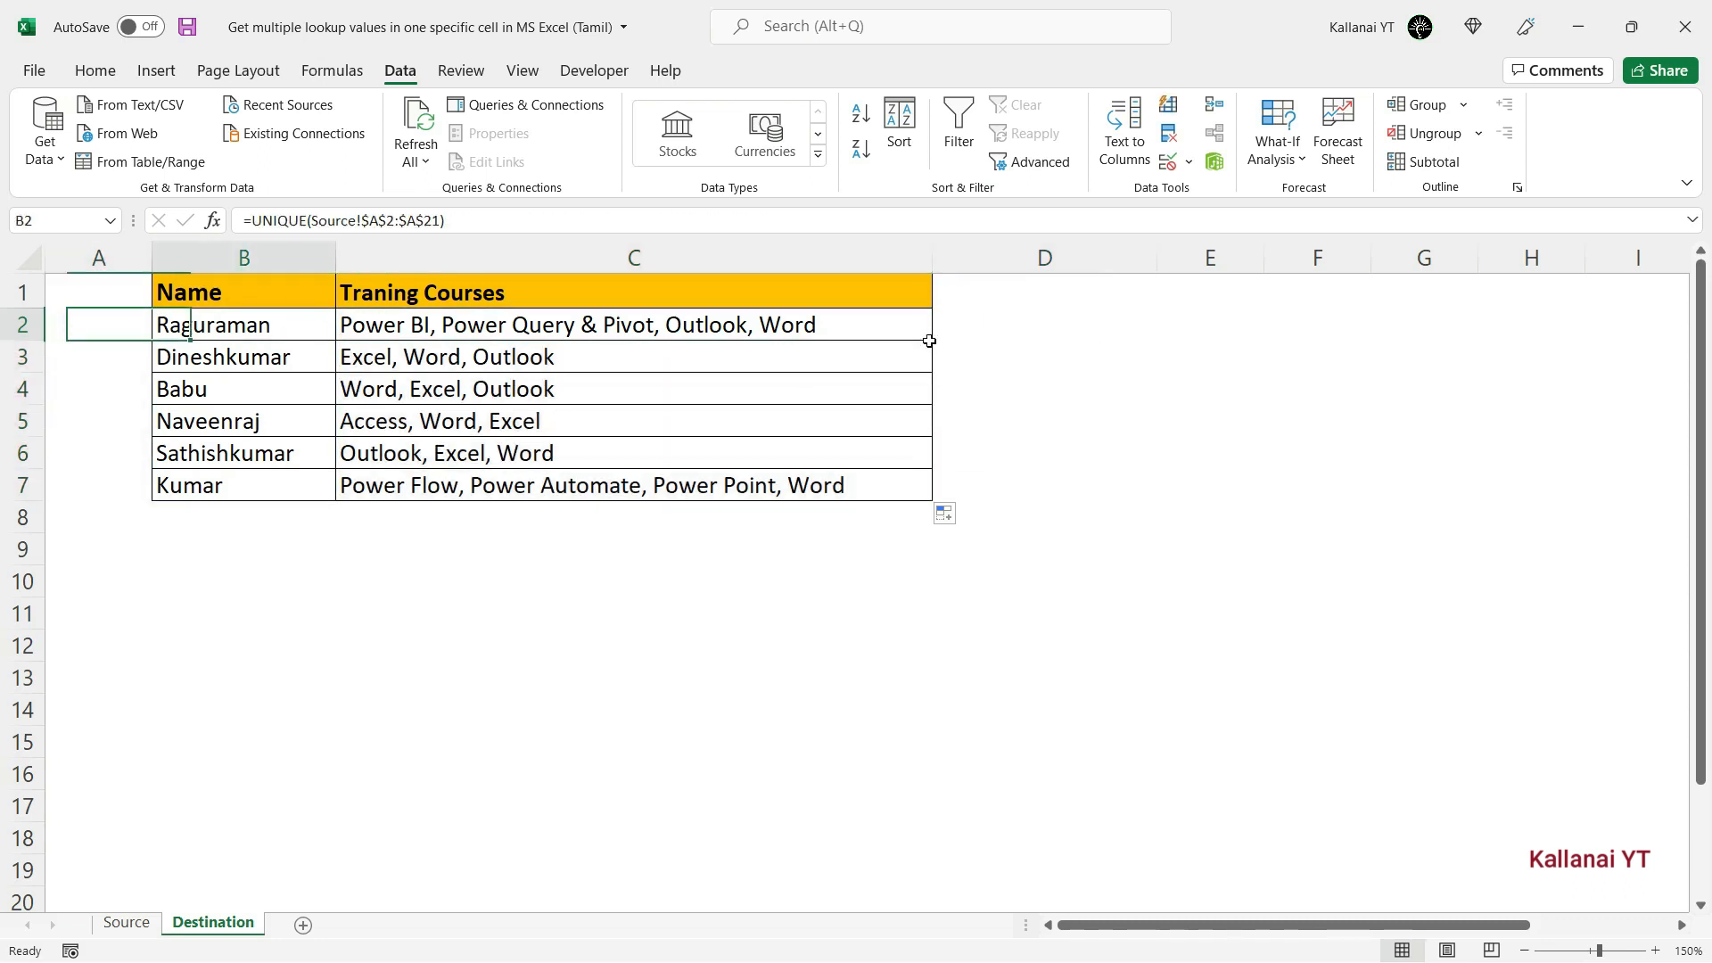
Step: Compare the name and course records in rows 23 and 5 of the Source sheet for the person in Destination row 4
key(Down)
key(Down)
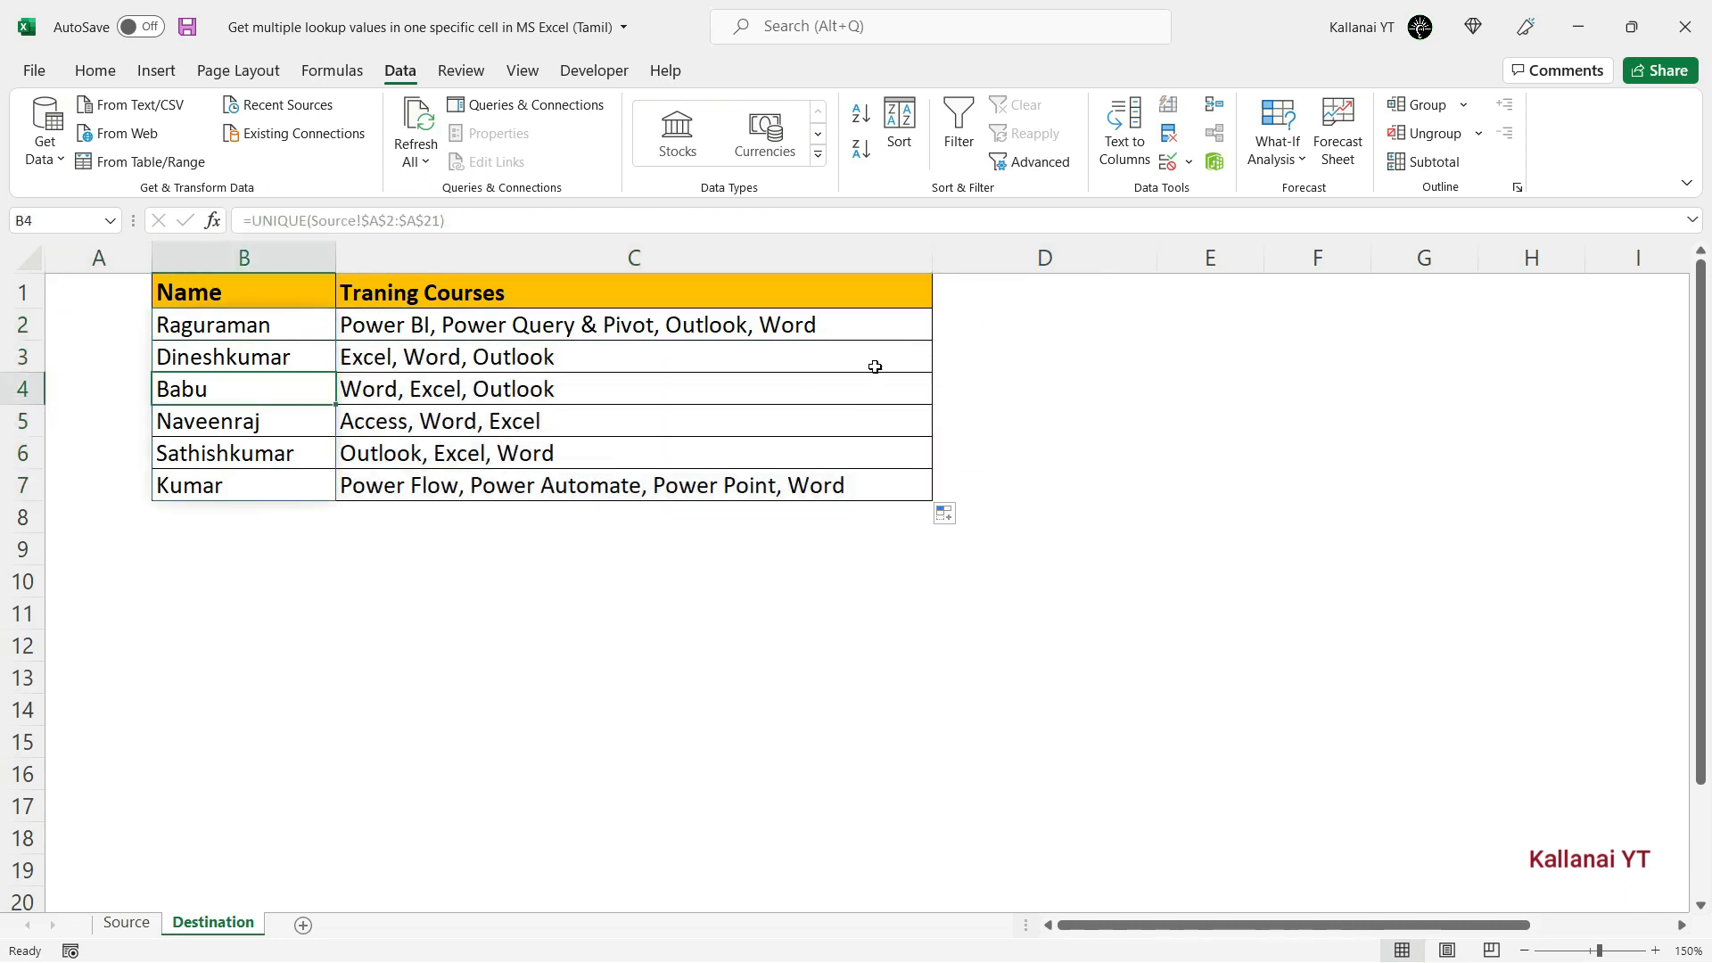
click(126, 921)
click(116, 892)
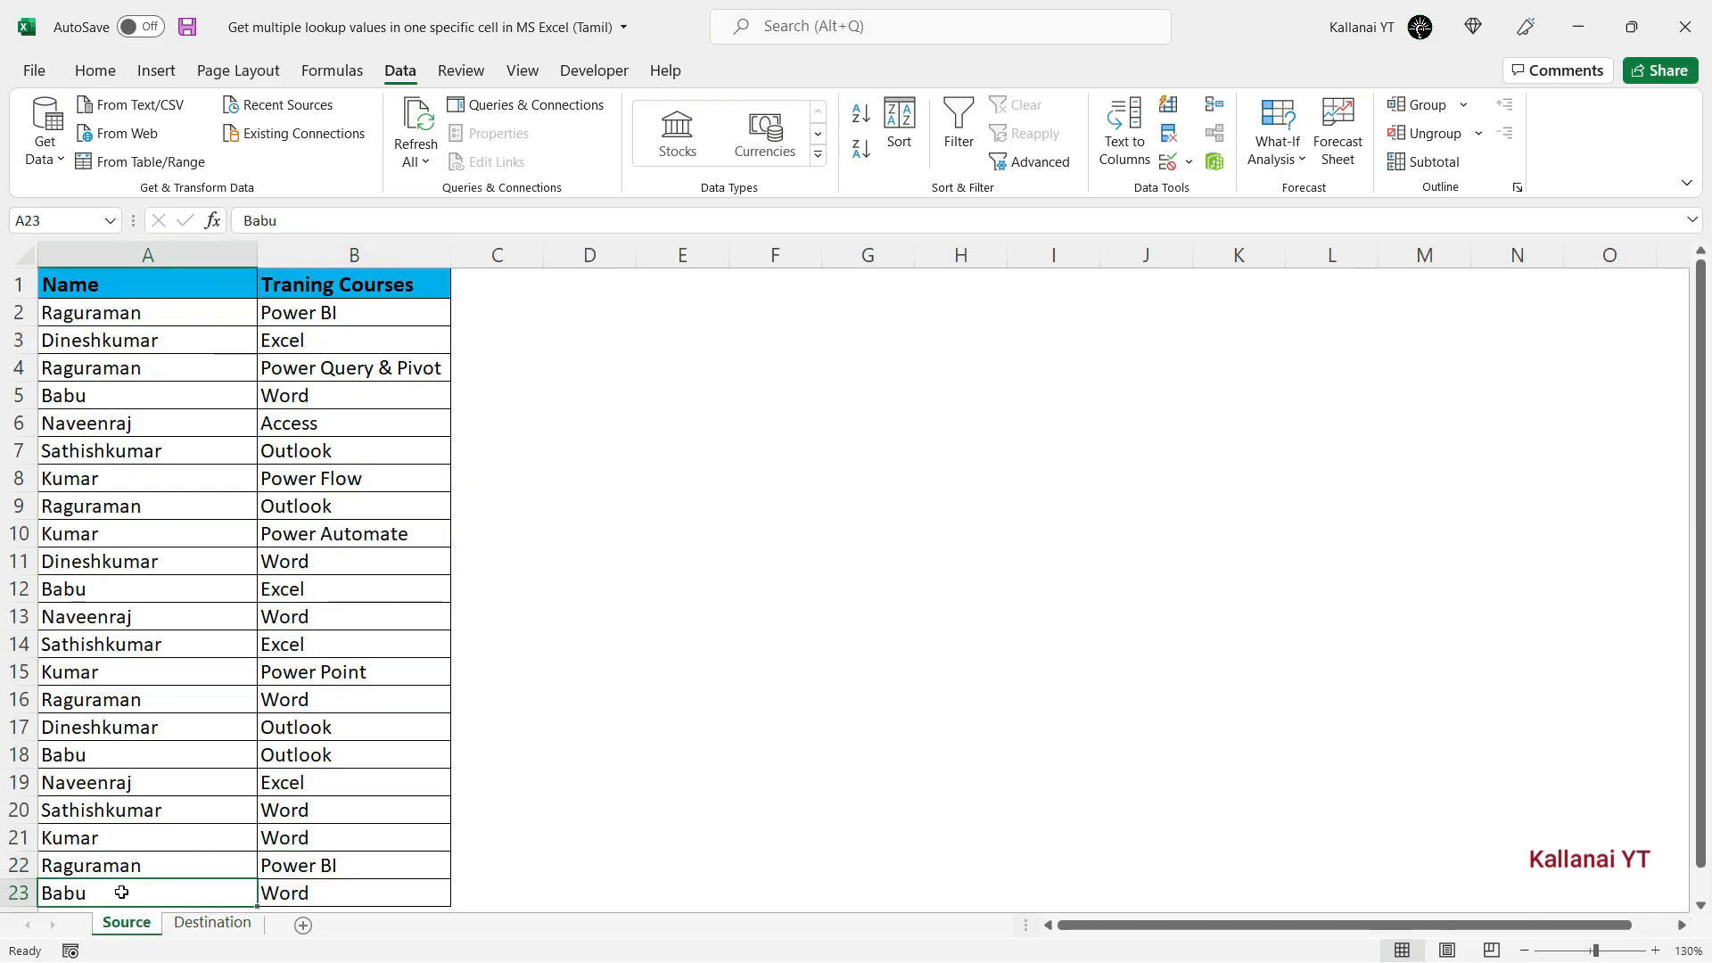
key(shift+Right)
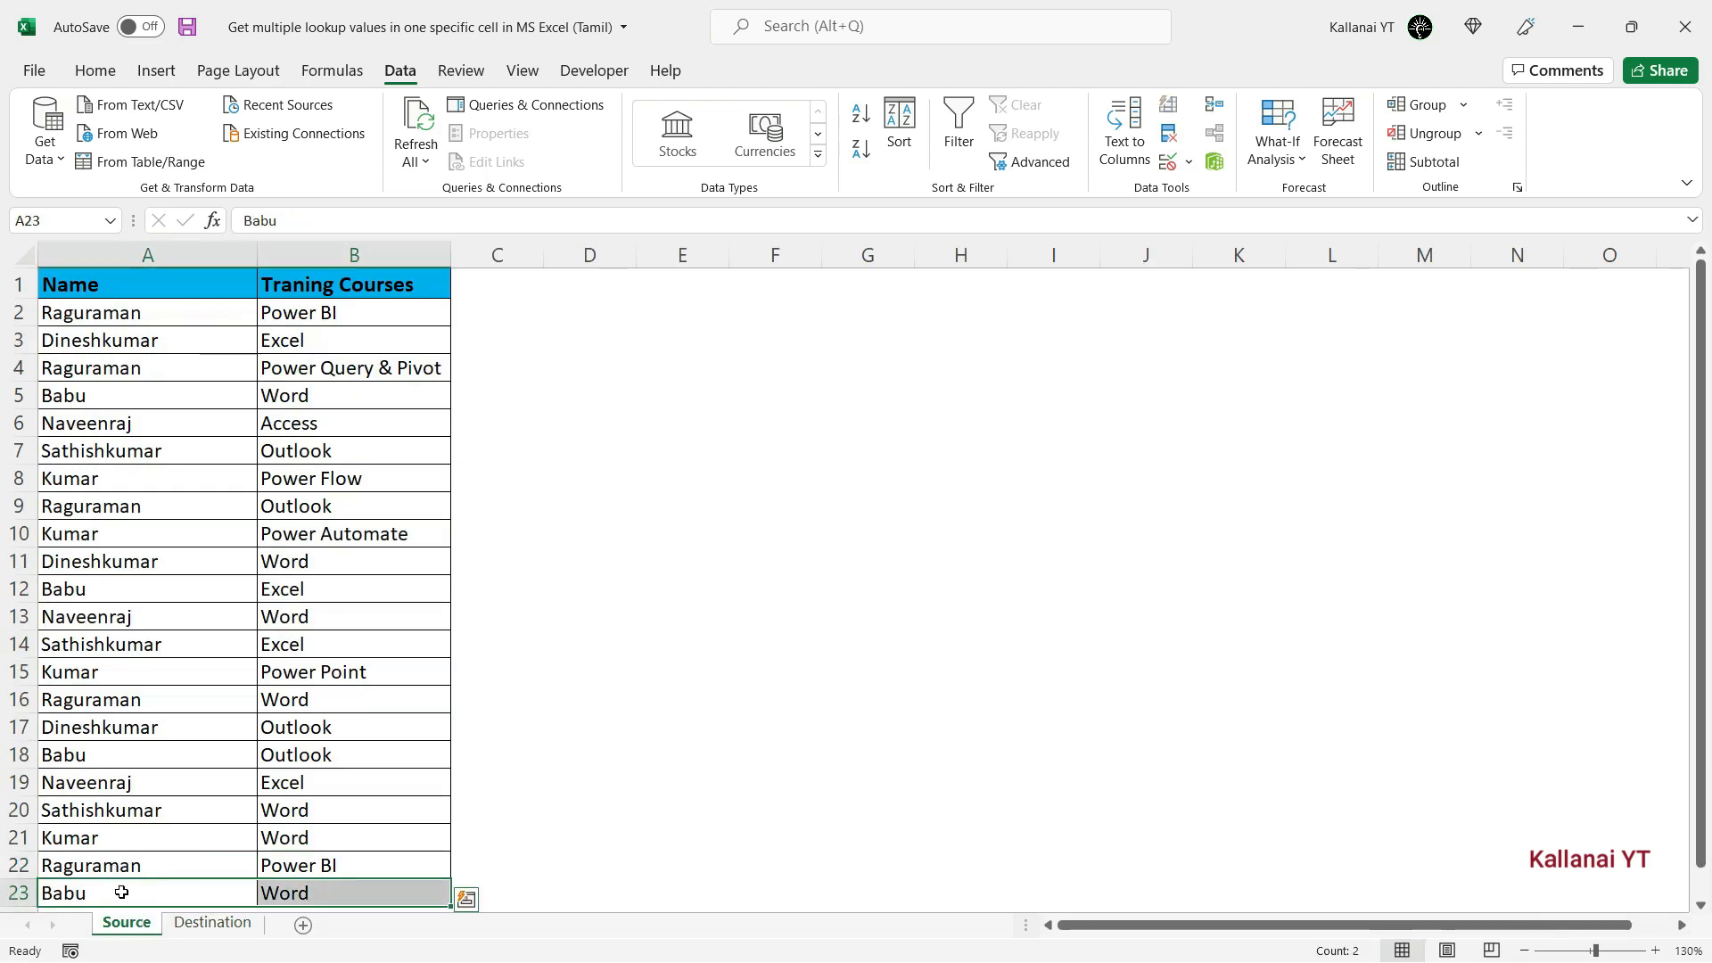
key(Up)
key(Up)
key(Up)
key(Up)
key(Up)
key(Up)
key(Up)
key(Up)
key(Up)
key(Up)
key(Up)
key(Up)
key(Up)
key(Up)
key(Up)
key(Up)
key(Up)
key(Up)
key(shift+Right)
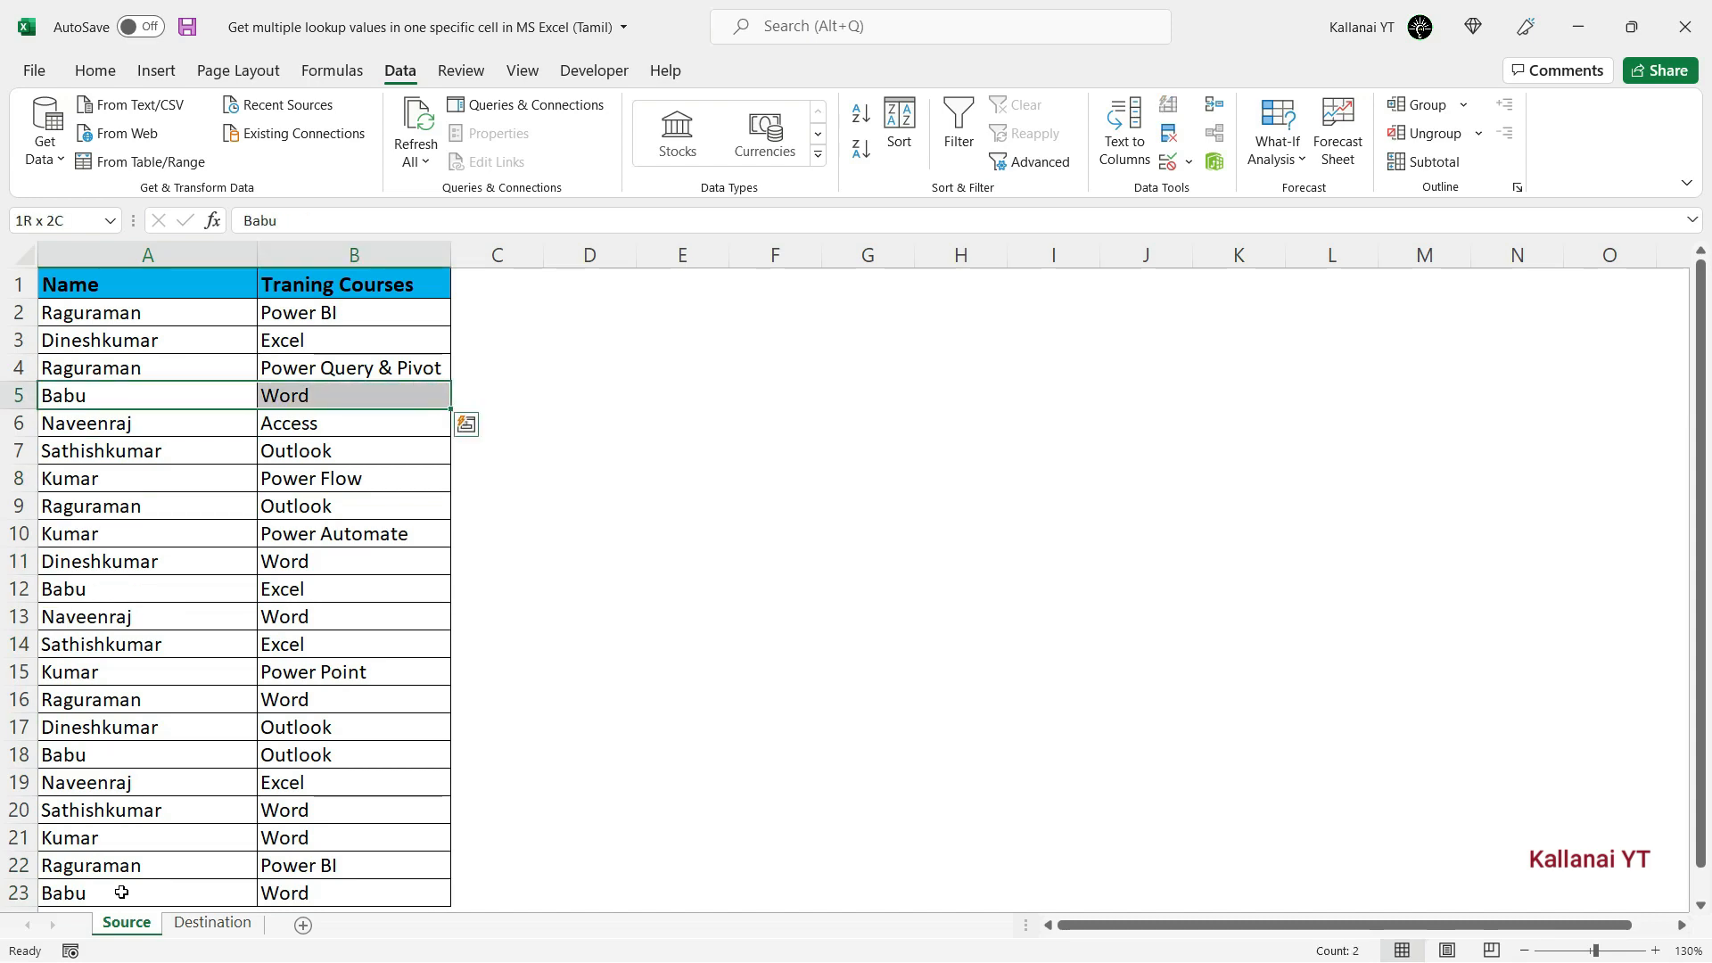
Step: Check the combined course lists in the Destination sheet's column C against the Source sheet's records
click(207, 924)
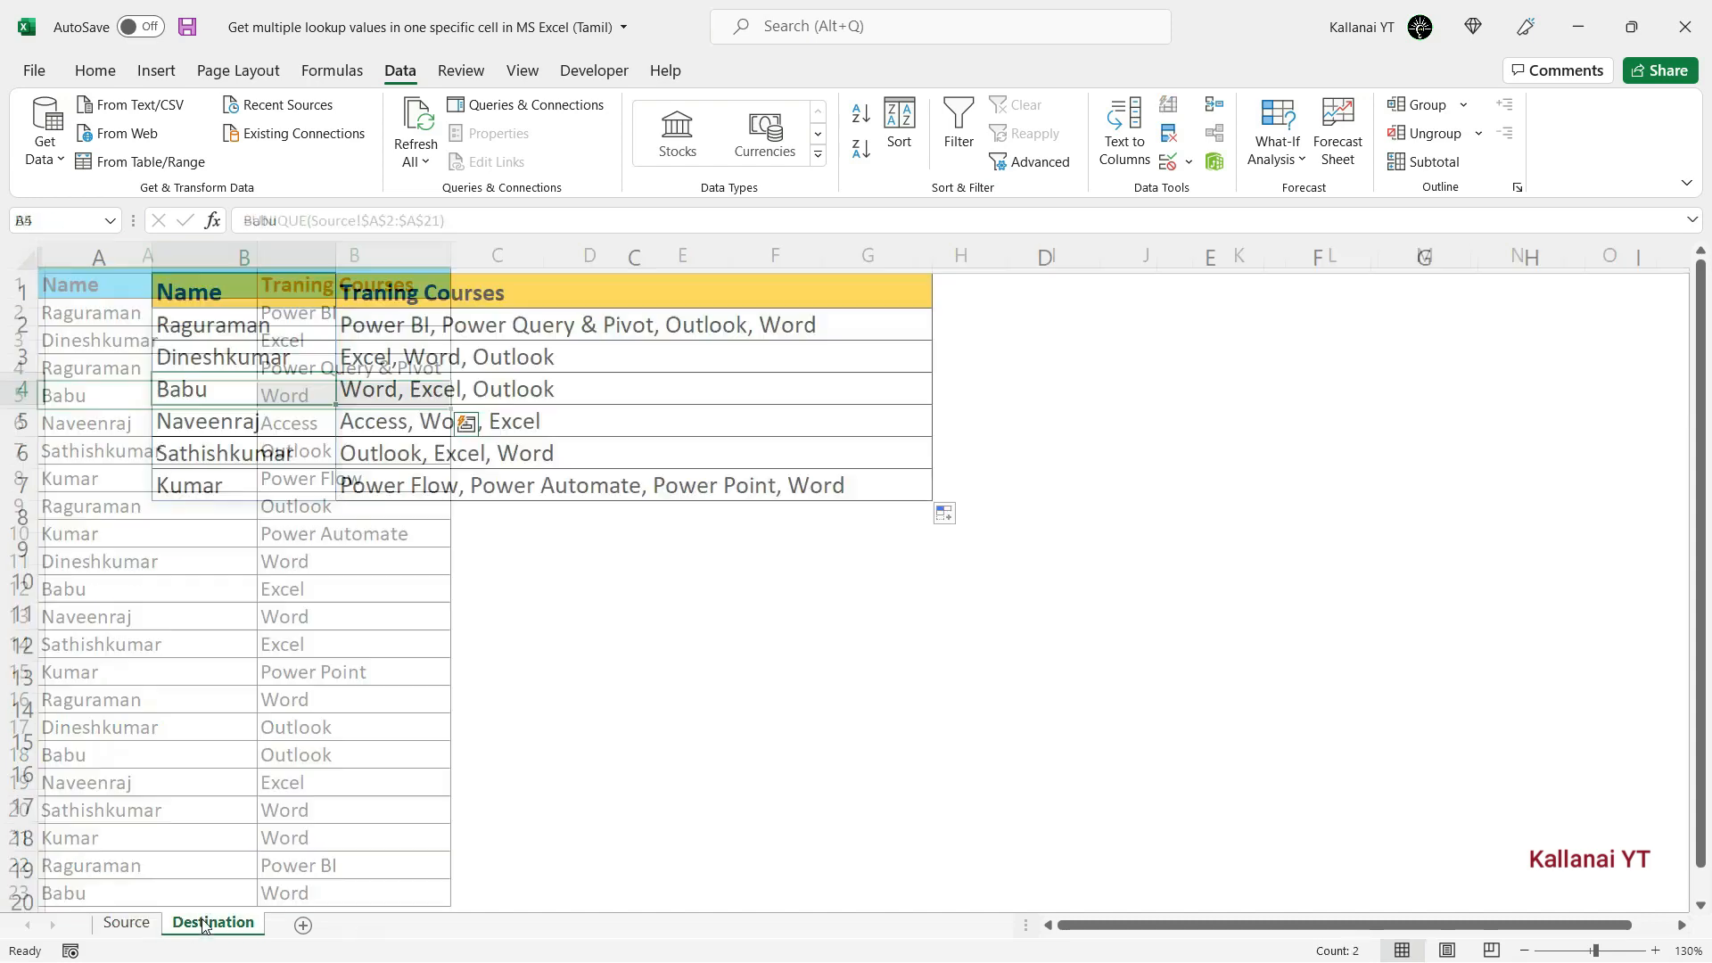
click(438, 330)
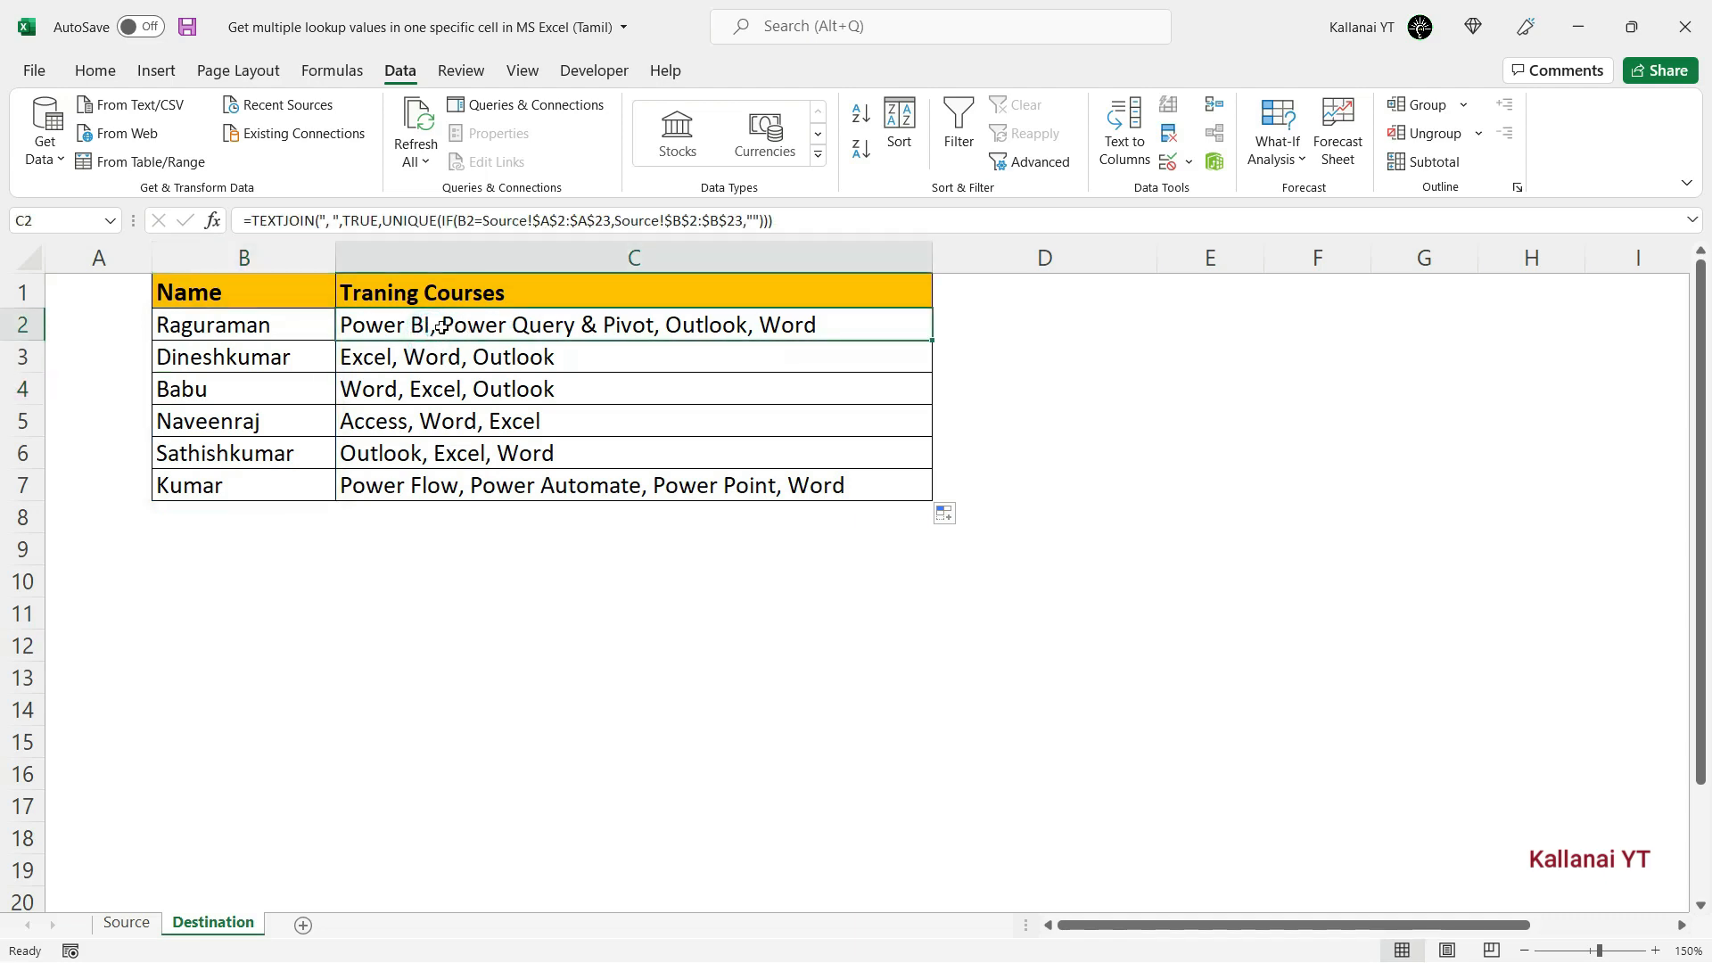
click(132, 922)
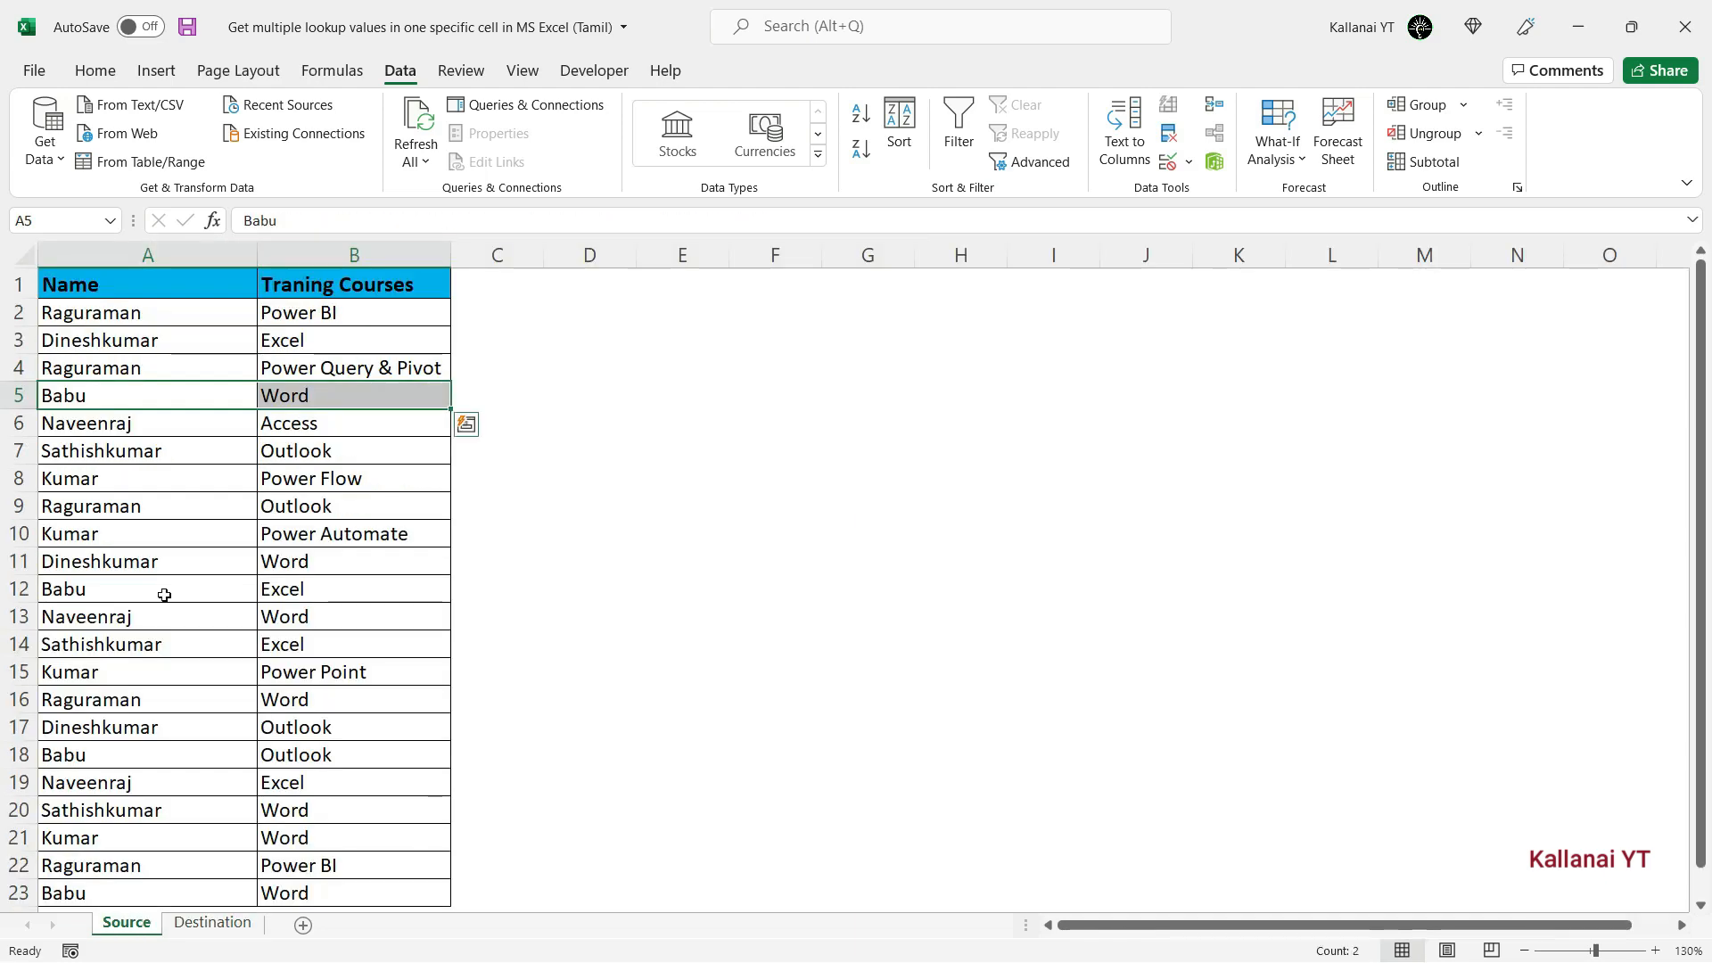
click(298, 311)
click(201, 924)
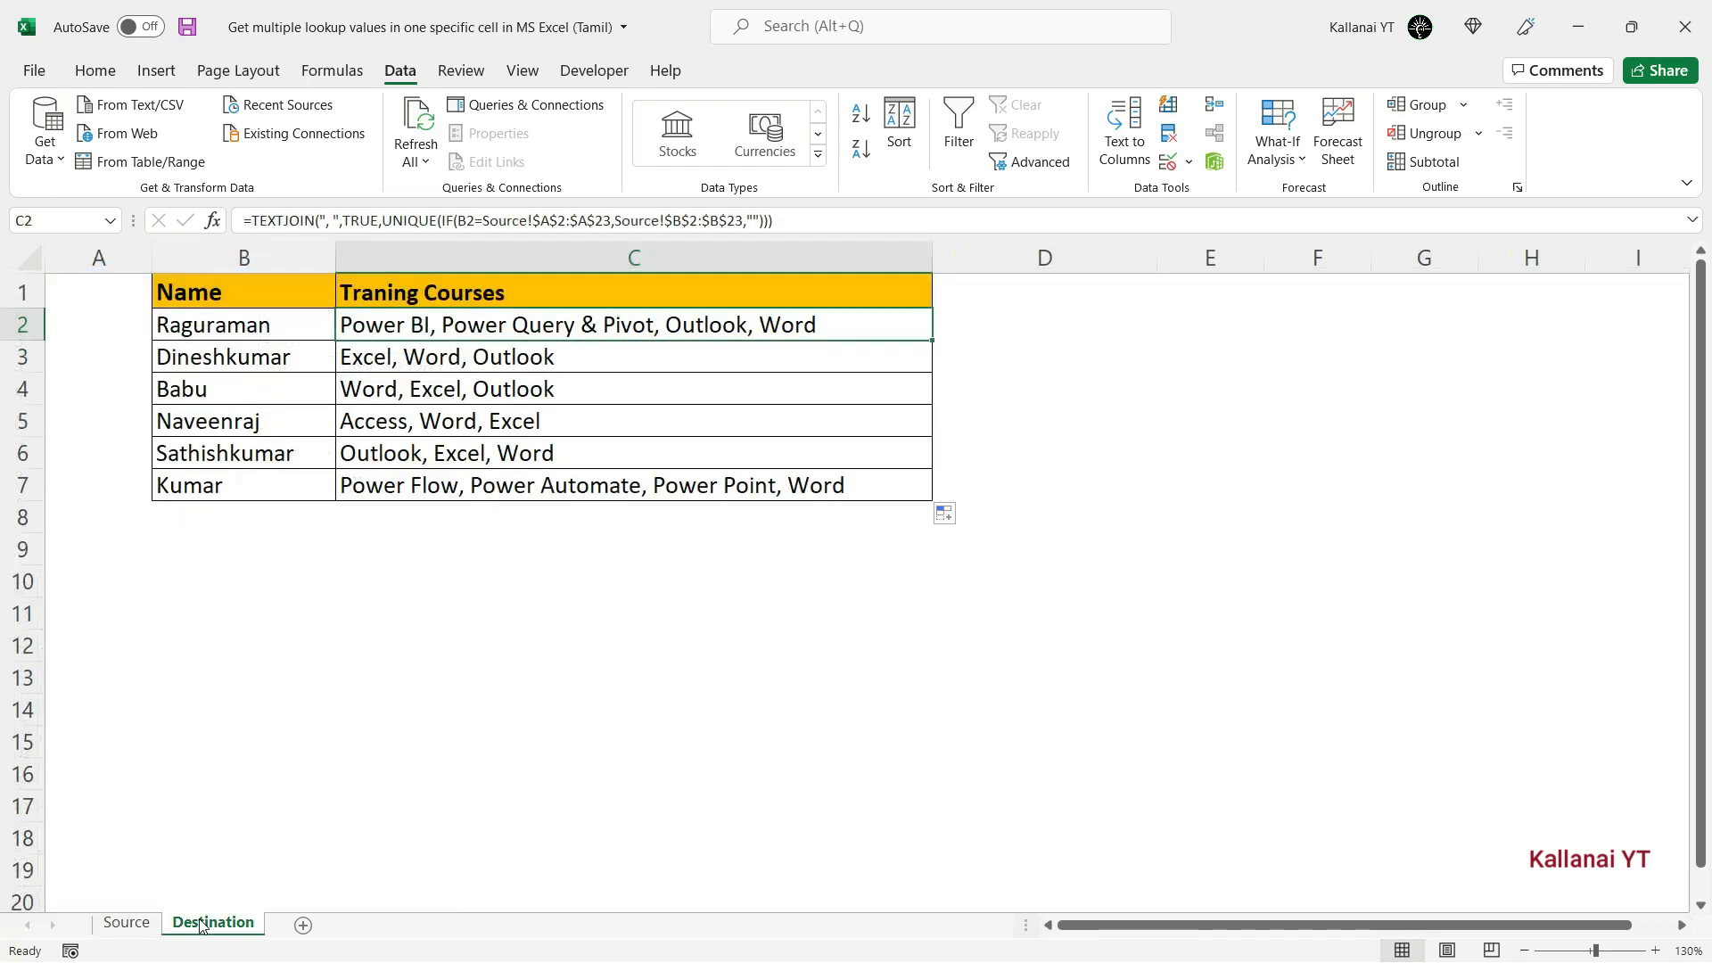
click(437, 444)
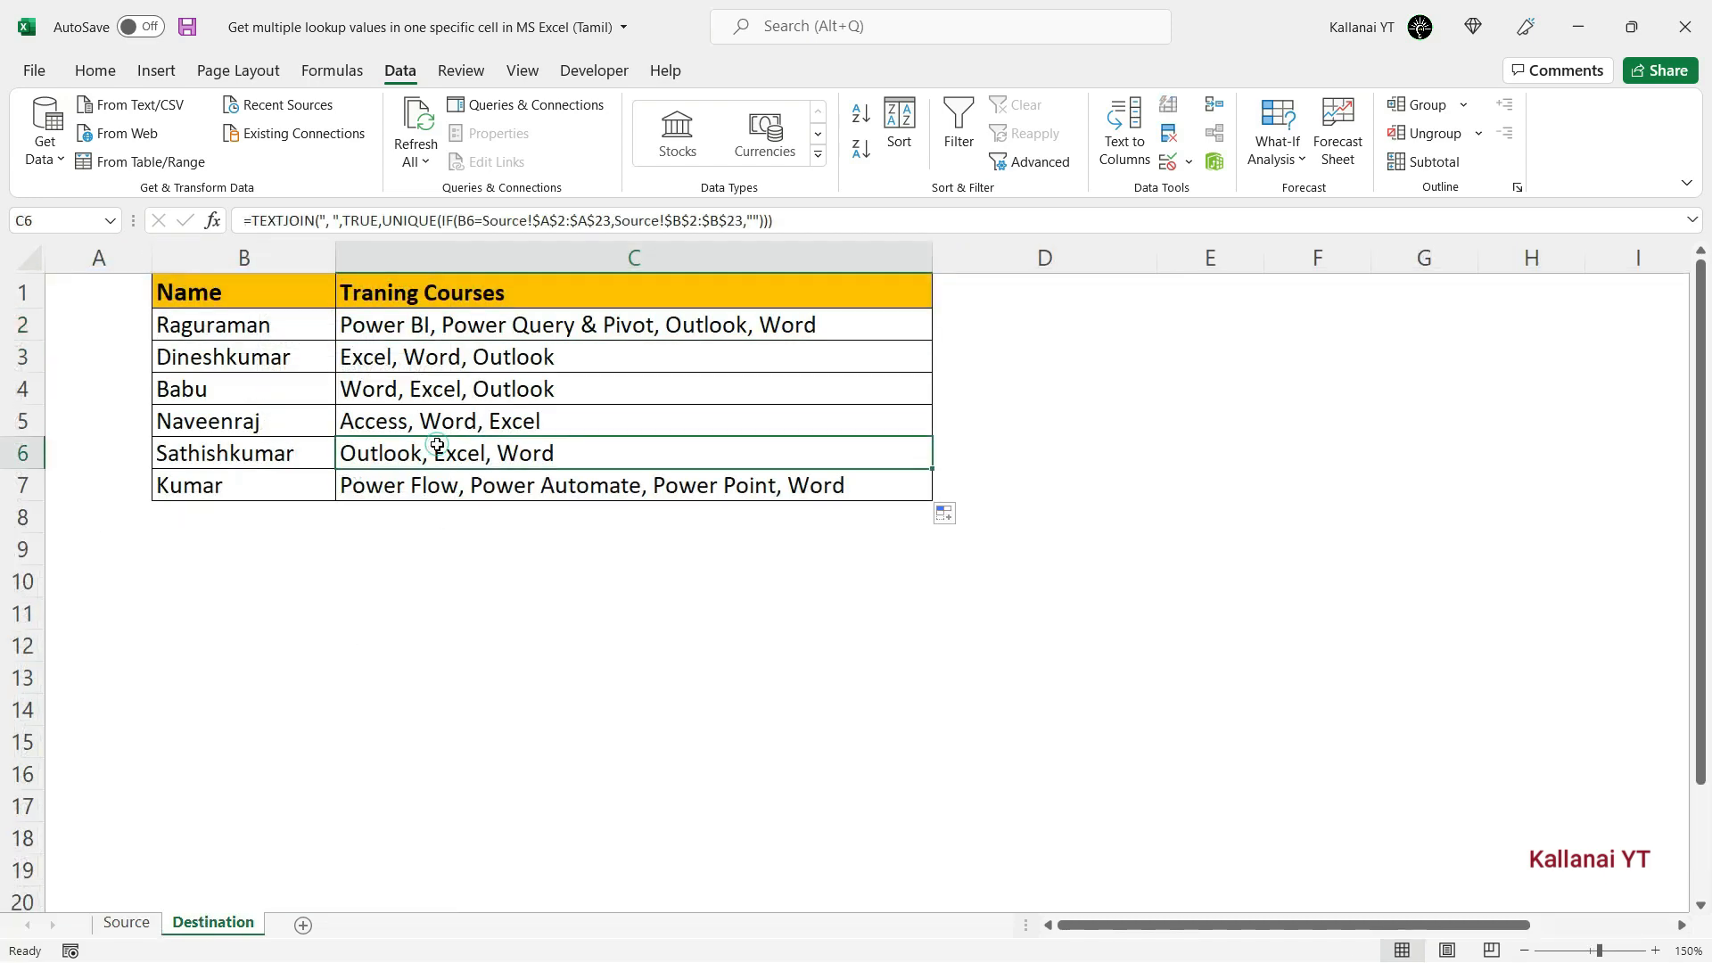
click(450, 482)
click(441, 385)
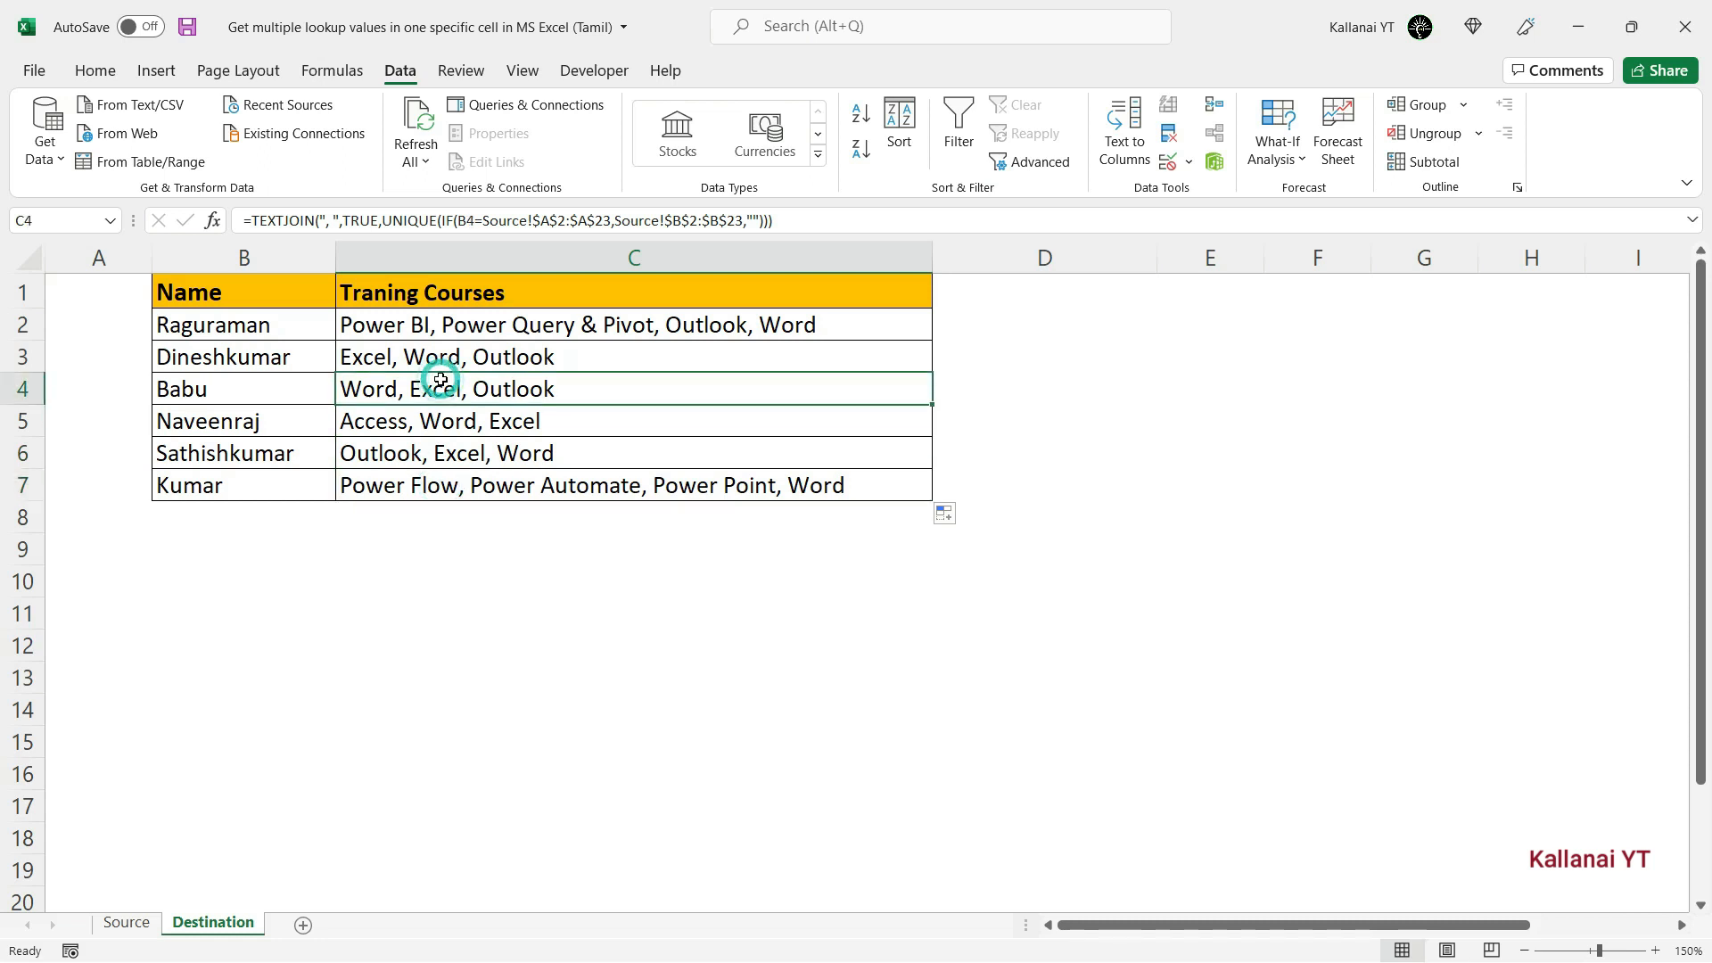
Step: Copy the "Withour remove duplicates" note and its TEXTJOIN formula from M11:M13 to B11 on the Destination sheet
key(Down)
key(Down)
key(Down)
key(Down)
key(Down)
key(Right)
key(Right)
key(Right)
key(Right)
key(Right)
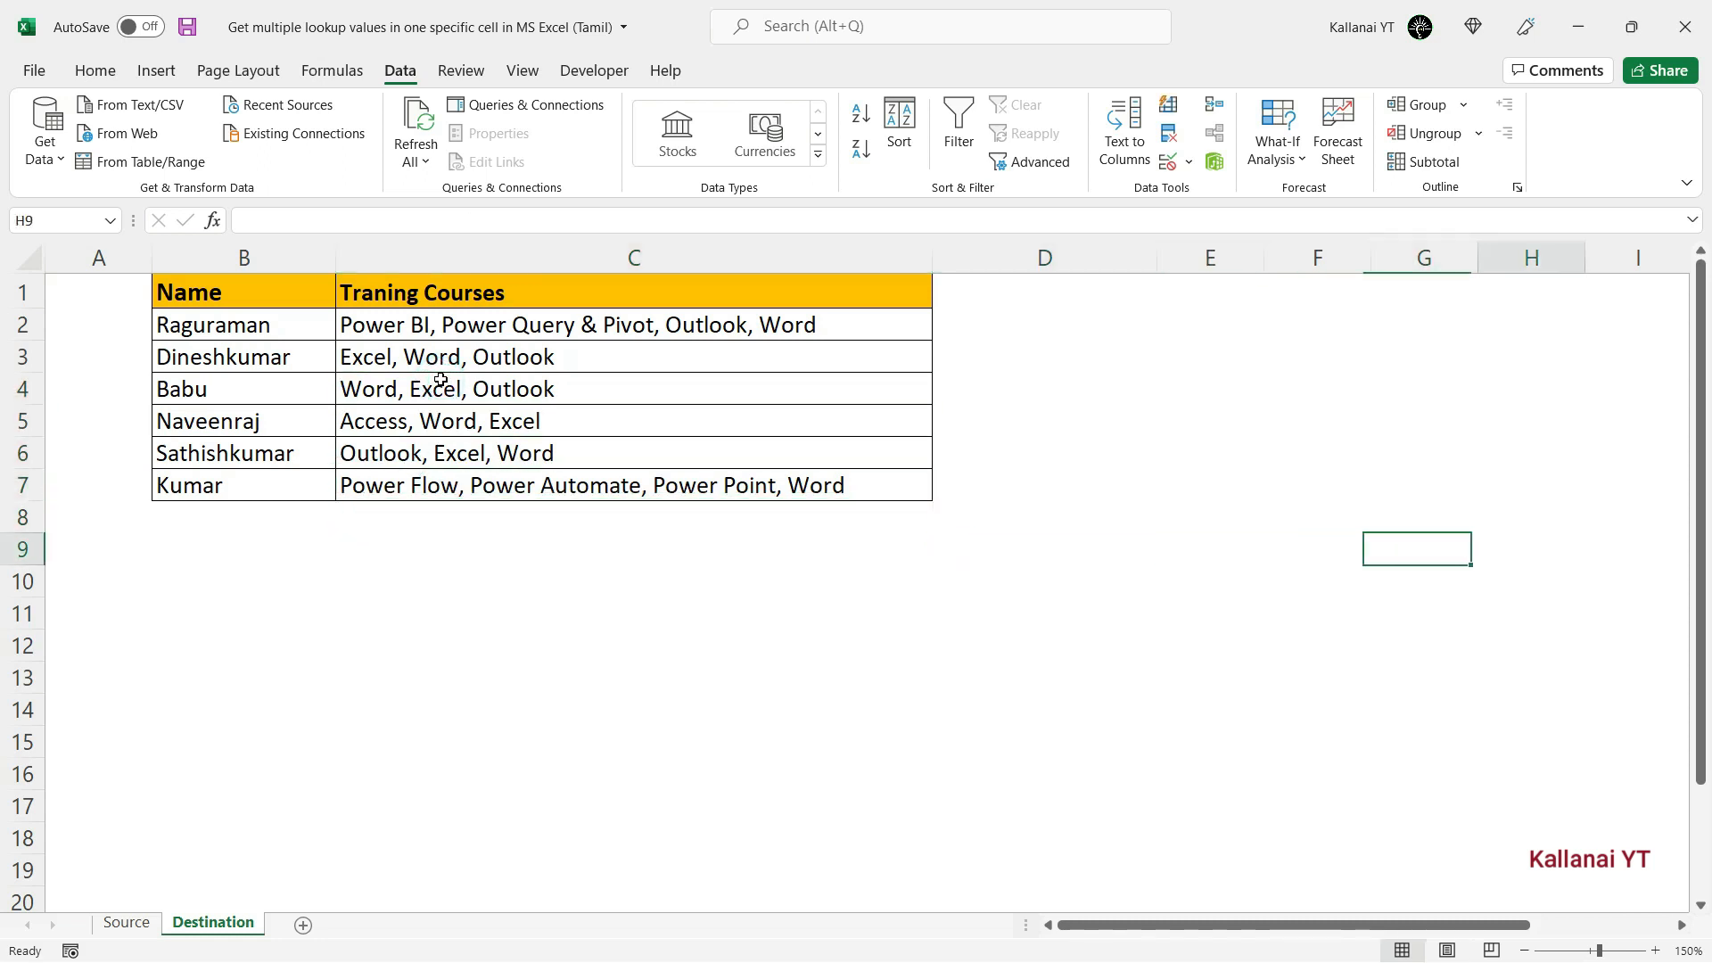
key(Right)
key(Right)
key(Right)
key(Right)
key(Right)
key(Right)
key(Right)
key(Right)
key(Right)
key(Left)
key(Left)
key(Left)
key(Right)
key(Right)
key(Right)
key(Right)
key(Right)
key(Right)
key(Right)
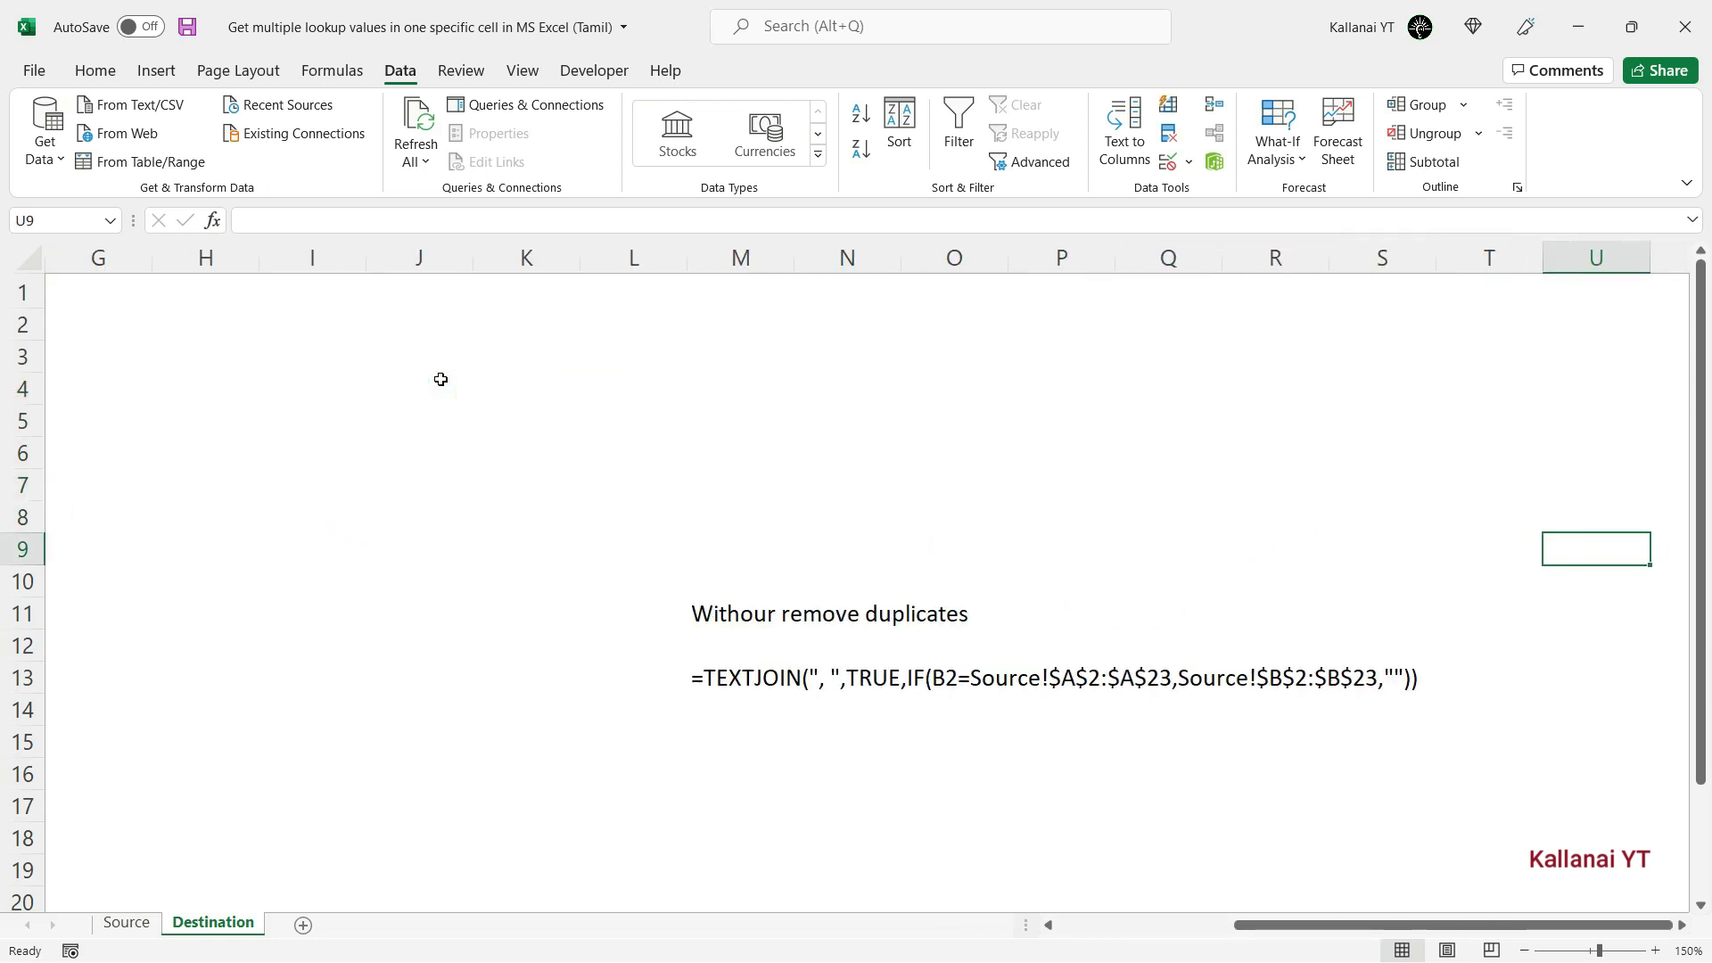
key(Left)
key(Left)
key(Left)
key(Left)
key(Left)
key(Left)
key(Left)
key(Left)
key(Down)
key(Down)
key(Down)
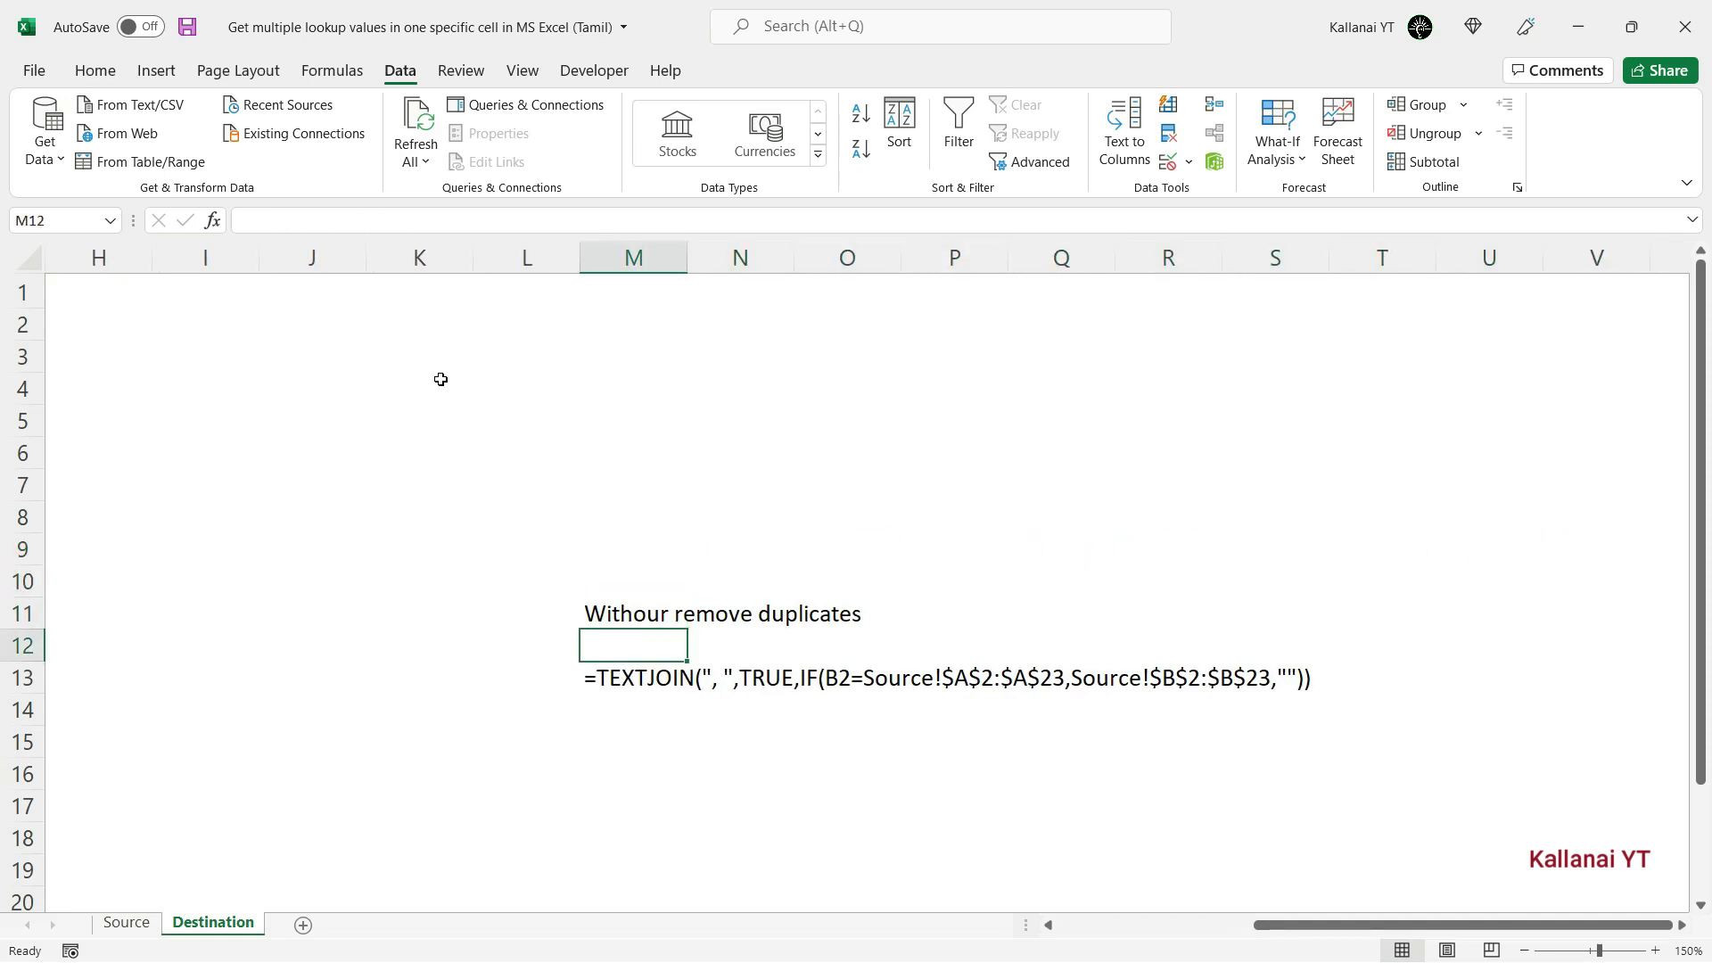
key(Down)
key(Down)
key(Down)
key(Down)
key(Down)
key(Up)
key(Up)
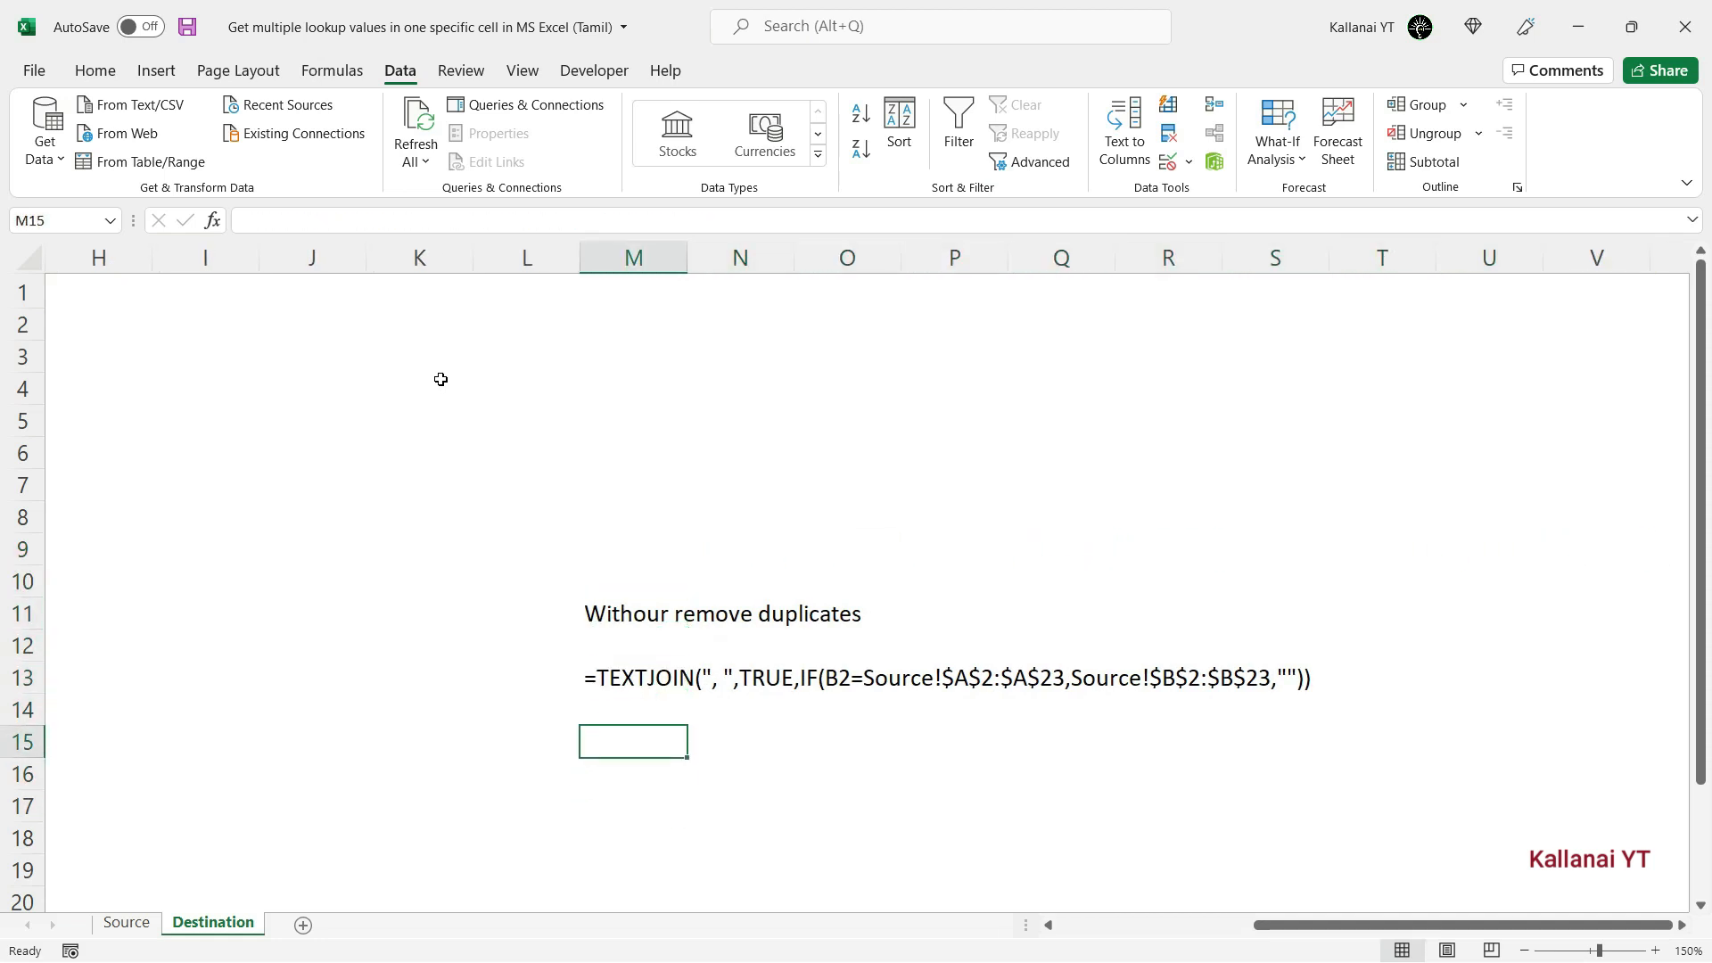
key(Up)
key(Up)
key(shift+Down)
key(shift+Down)
key(shift+Down)
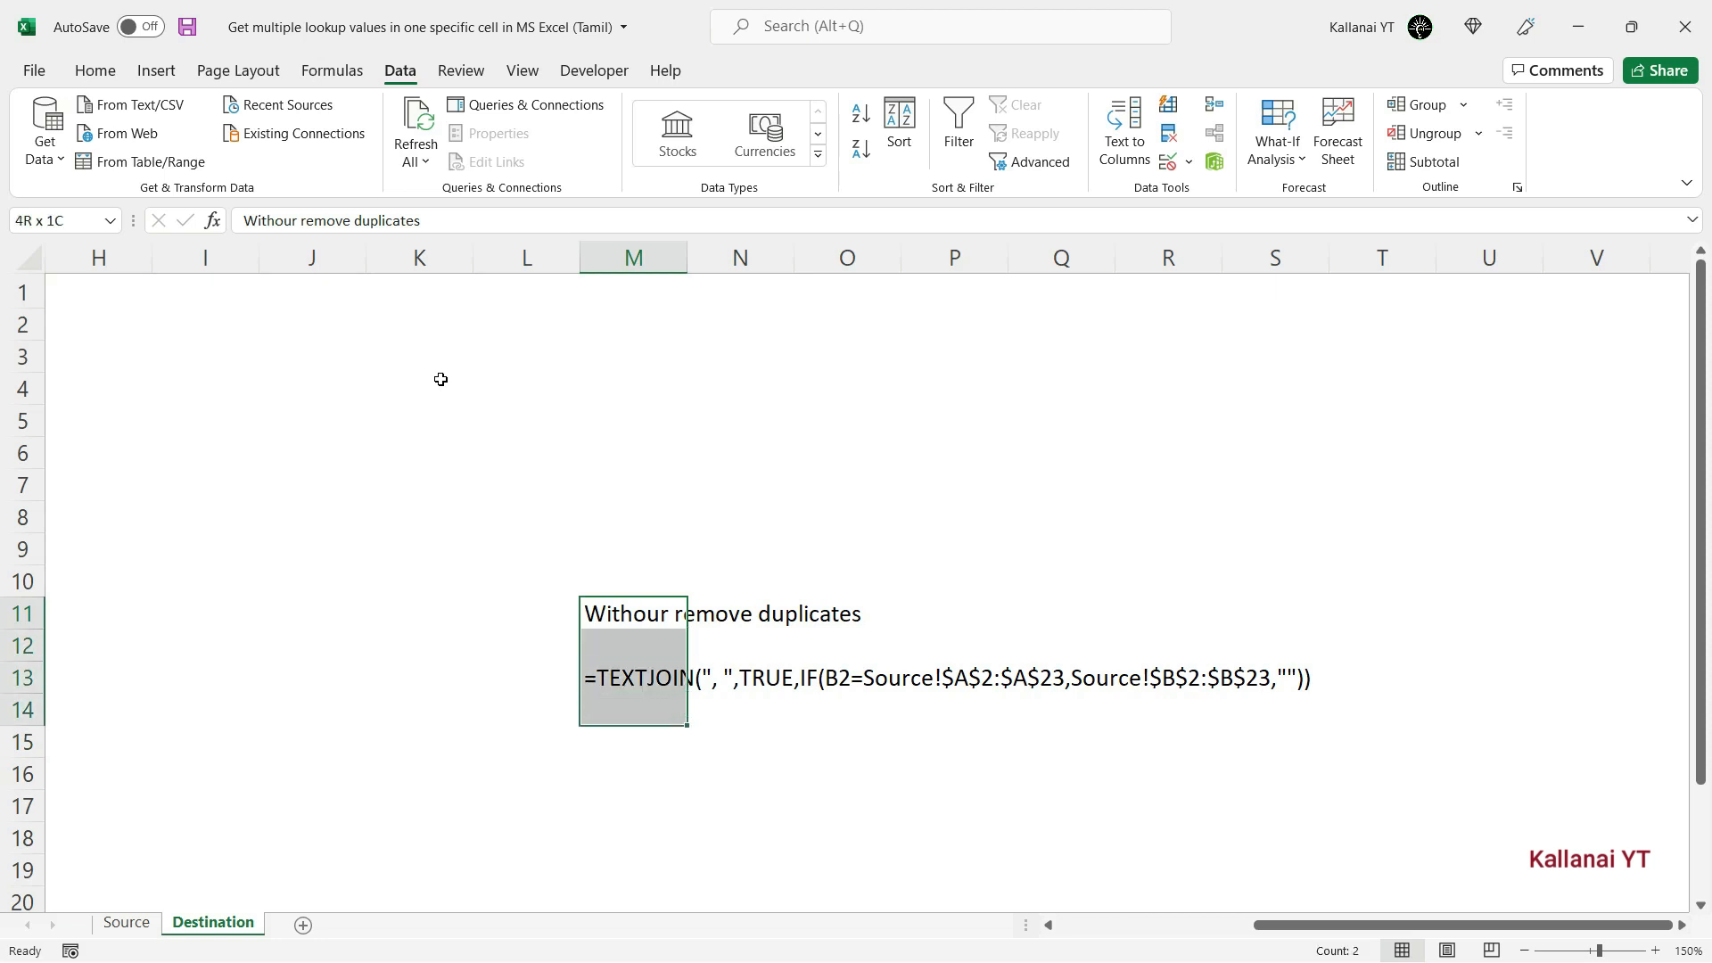
key(shift+Up)
key(ctrl+c)
key(ctrl+Left)
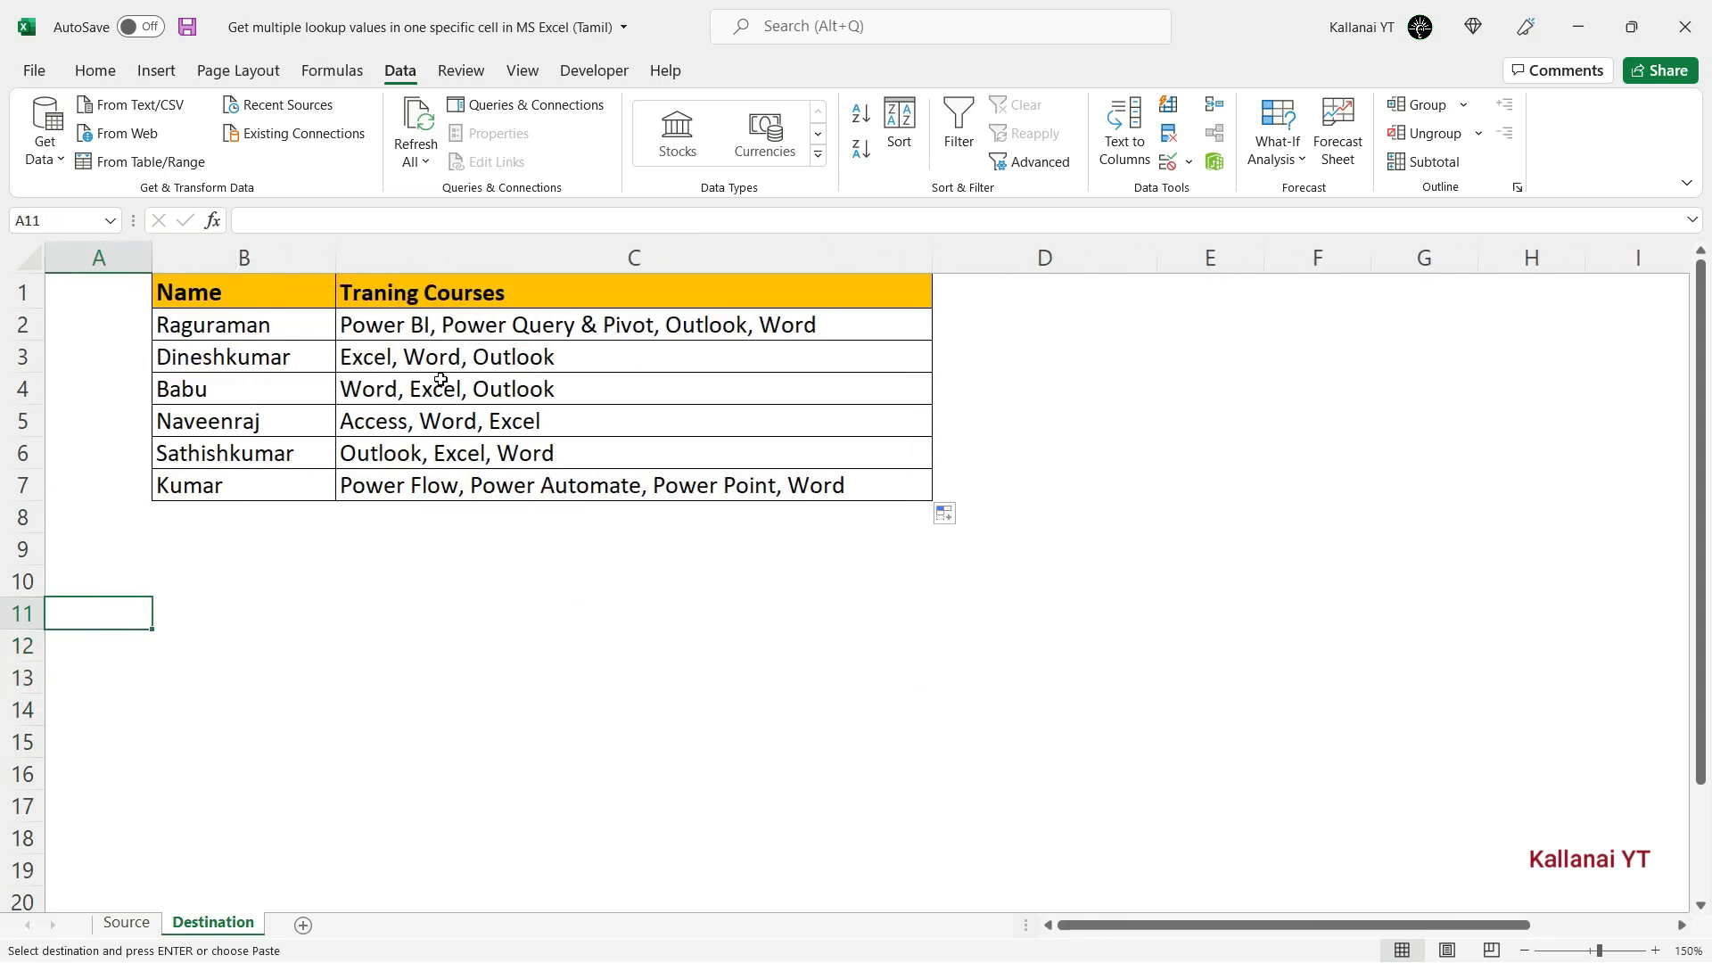
key(Right)
key(Return)
Step: Start a second note heading in B16 with the word "With"
key(Down)
key(Down)
key(Down)
key(Down)
key(Down)
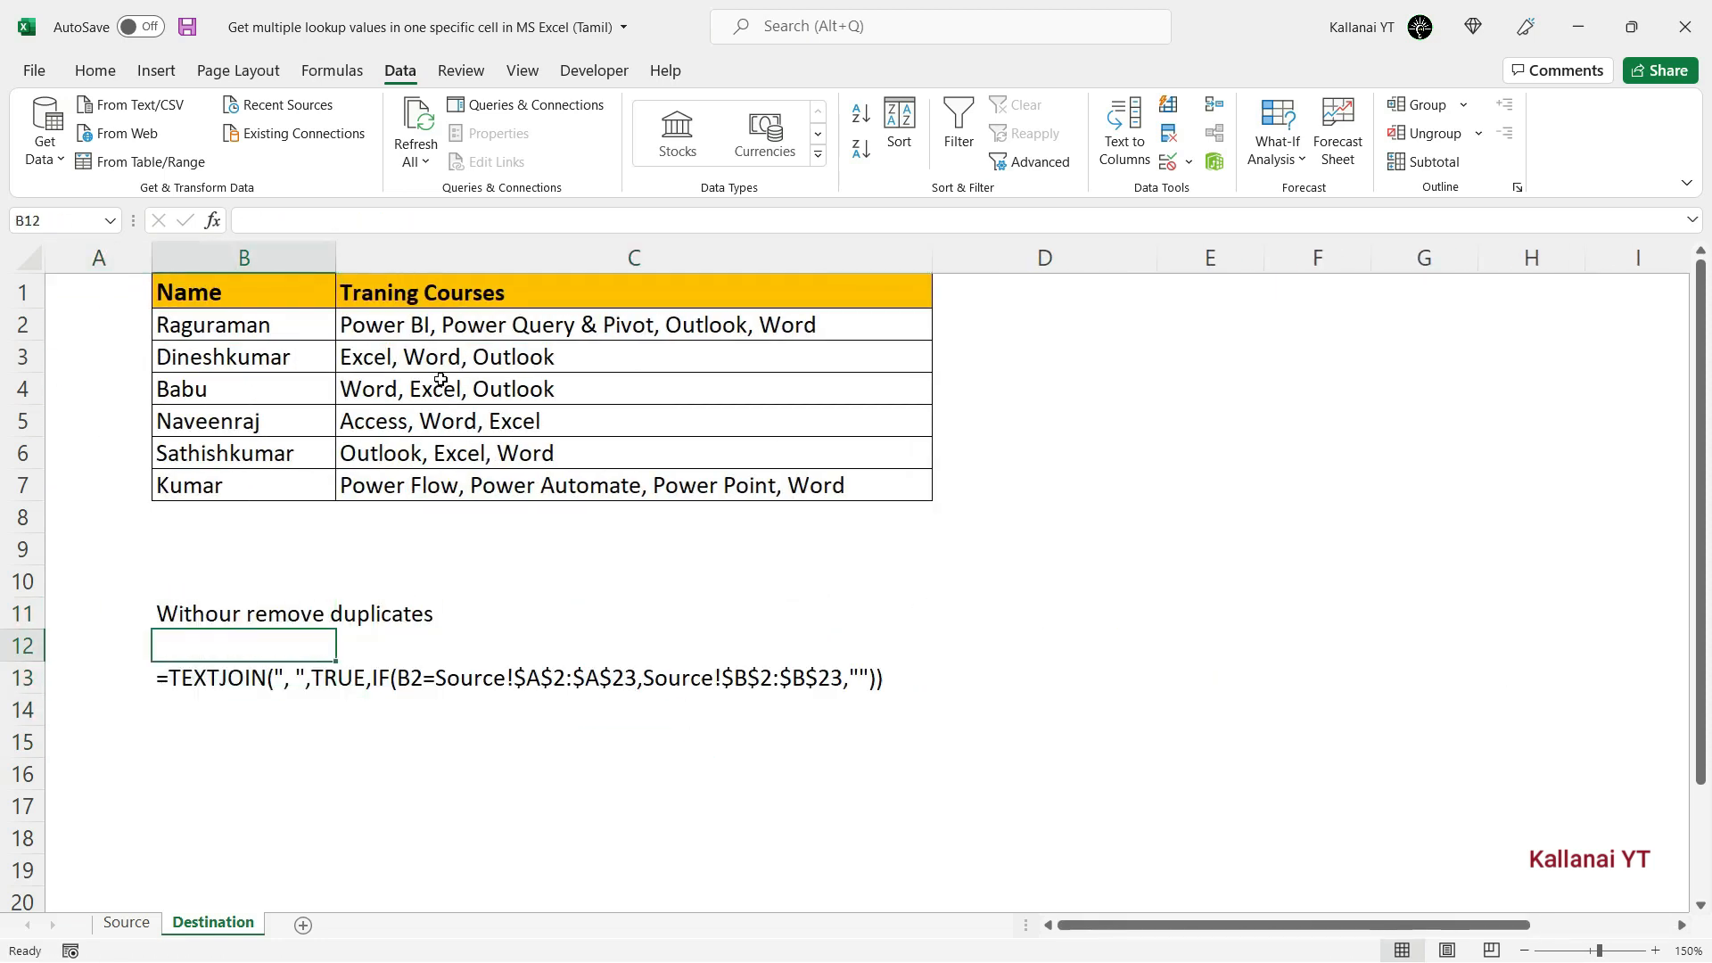
text(With)
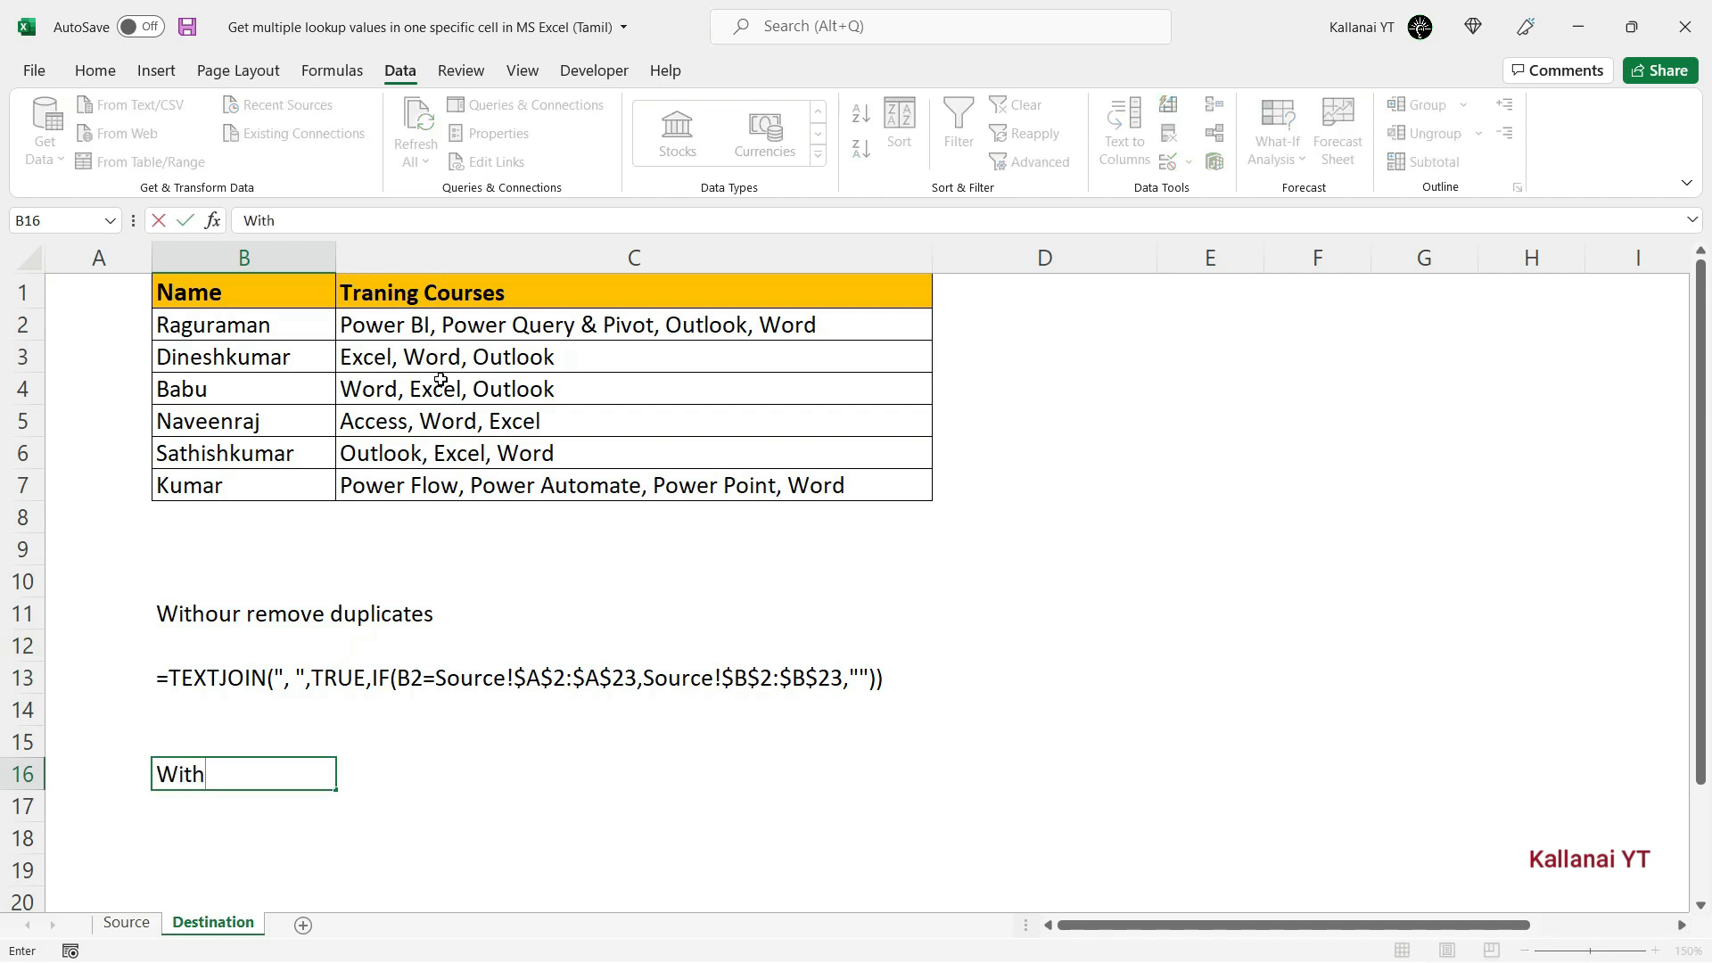
Step: Correct the spelling of the B11 heading to "Without remove duplicates"
click(203, 614)
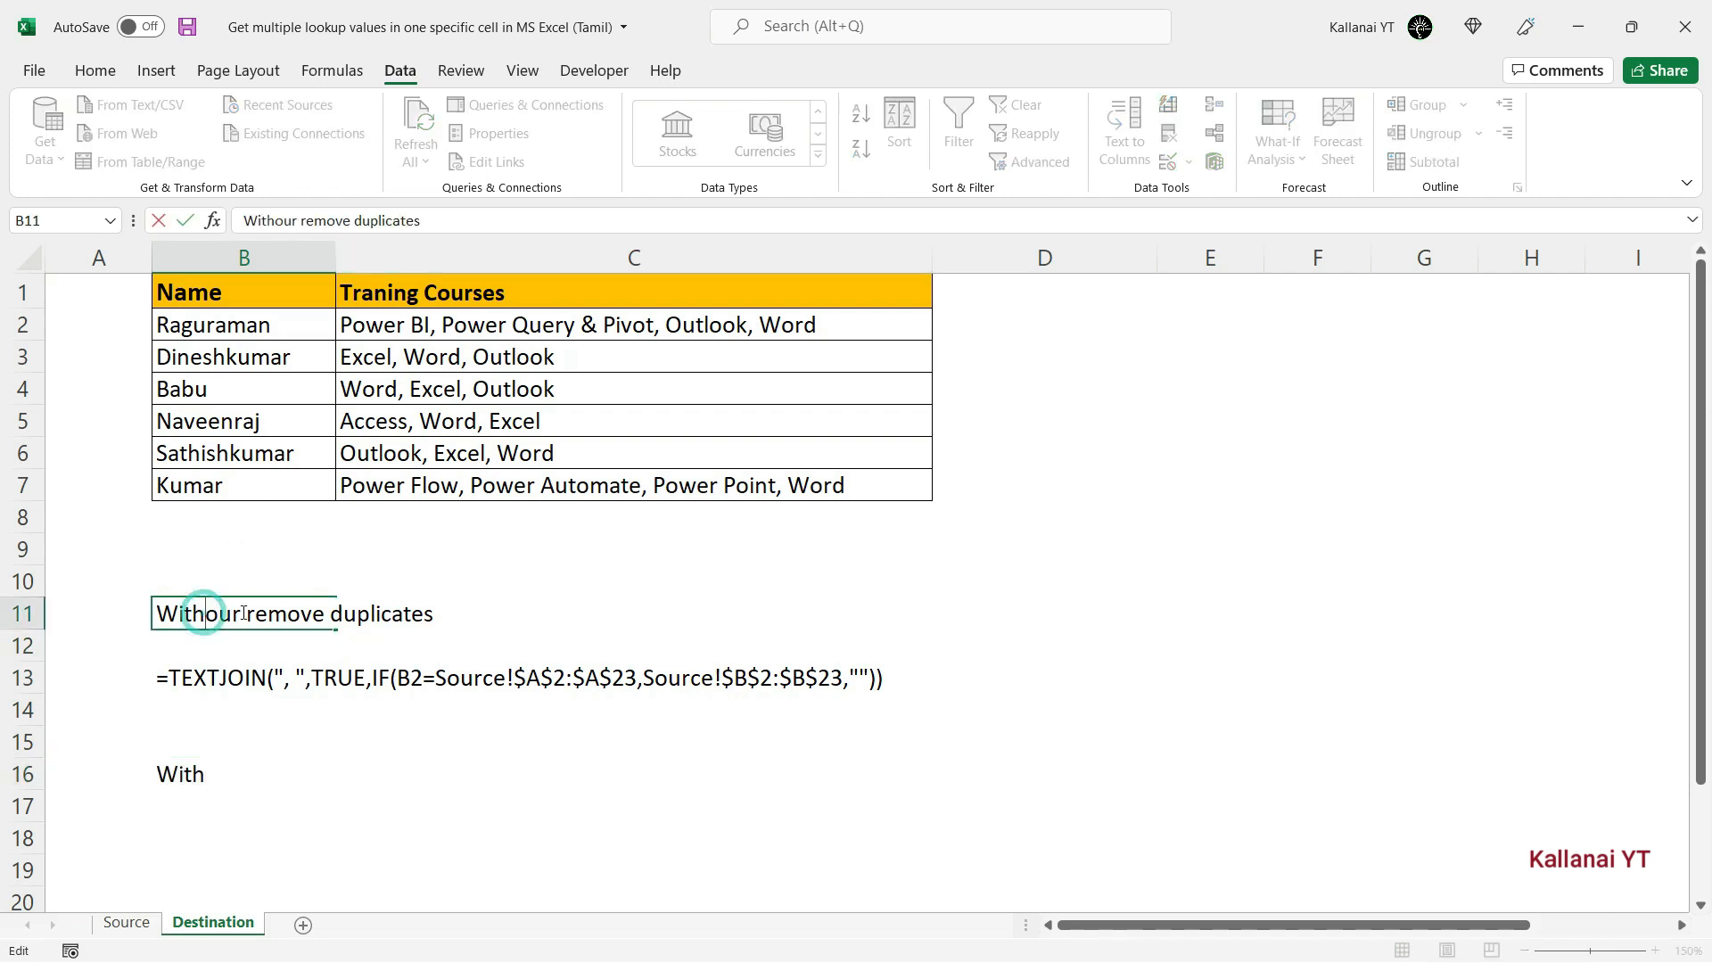
double_click(241, 614)
key(BackSpace)
text(t)
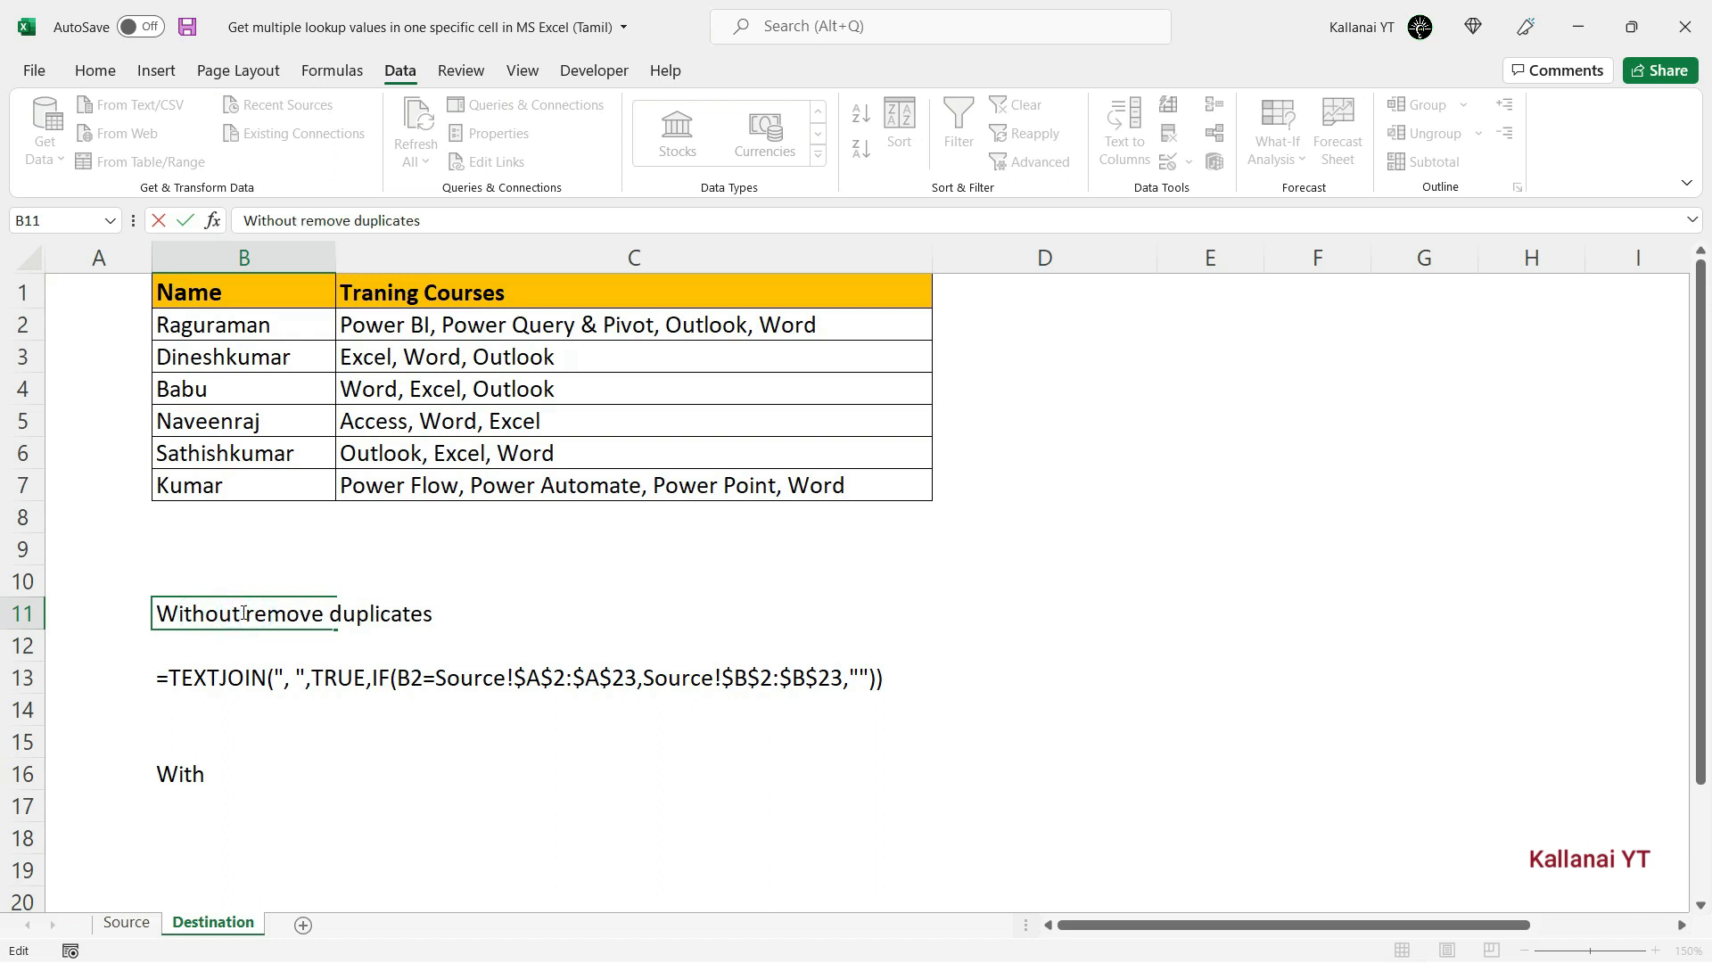
key(Return)
Step: Complete the B16 heading as "With removed duplicates"
key(Return)
key(Return)
key(Return)
key(Return)
key(Return)
key(Up)
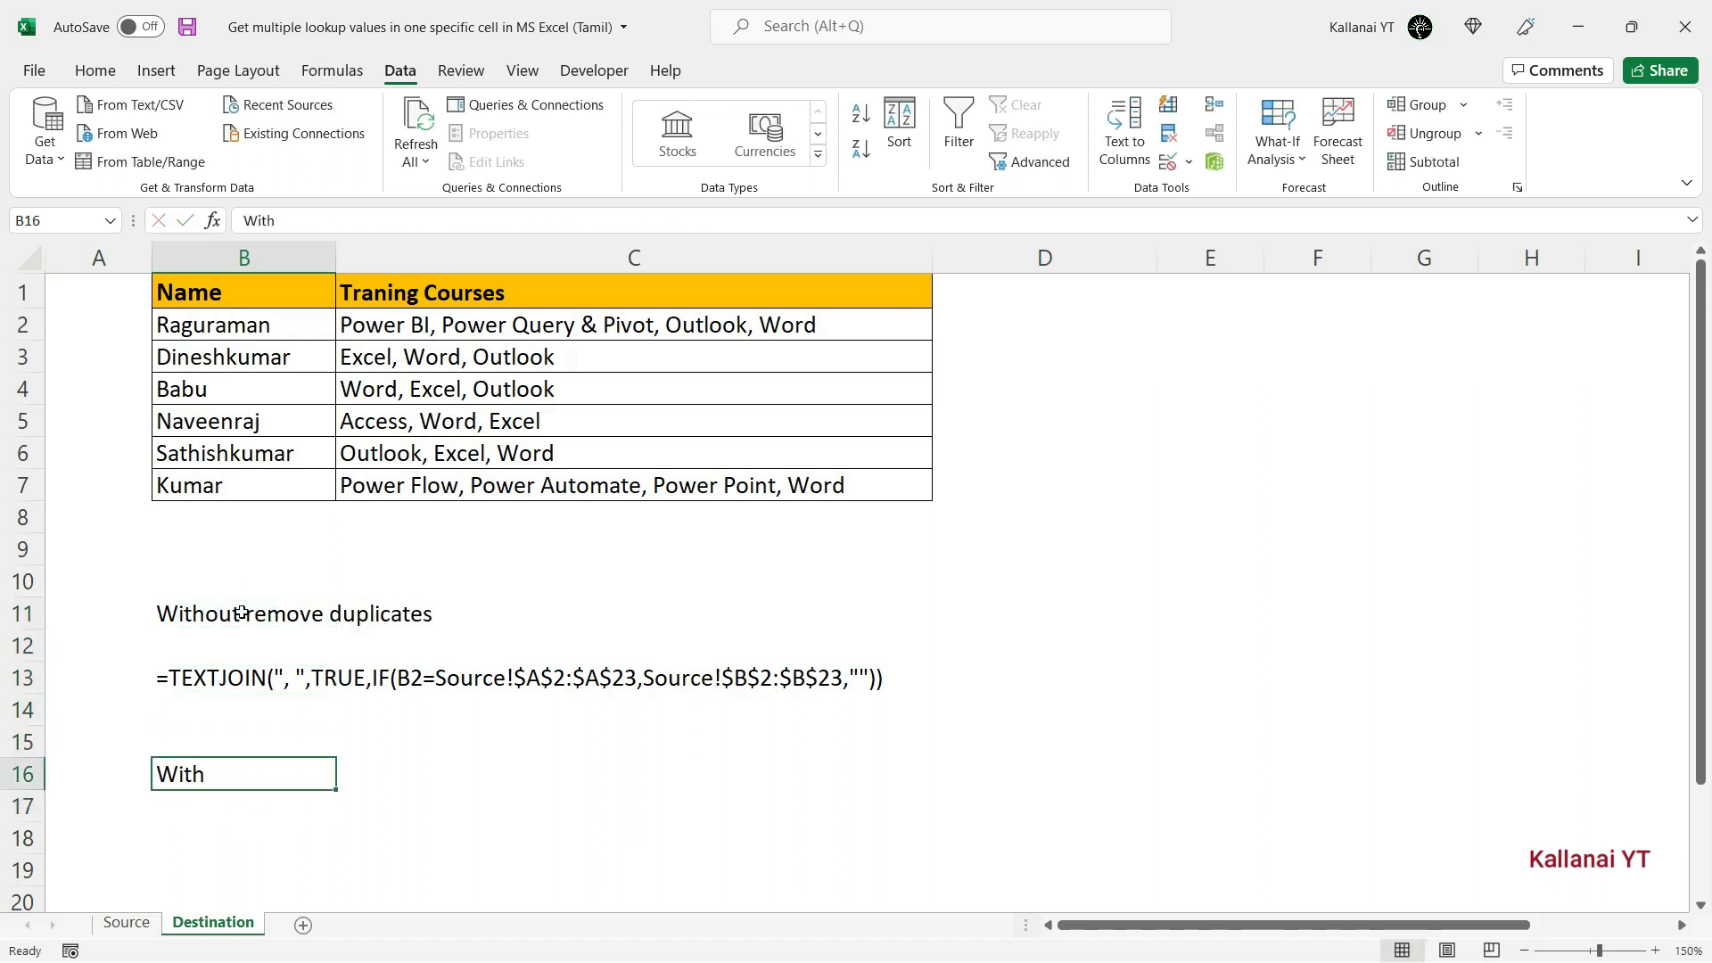
key(F2)
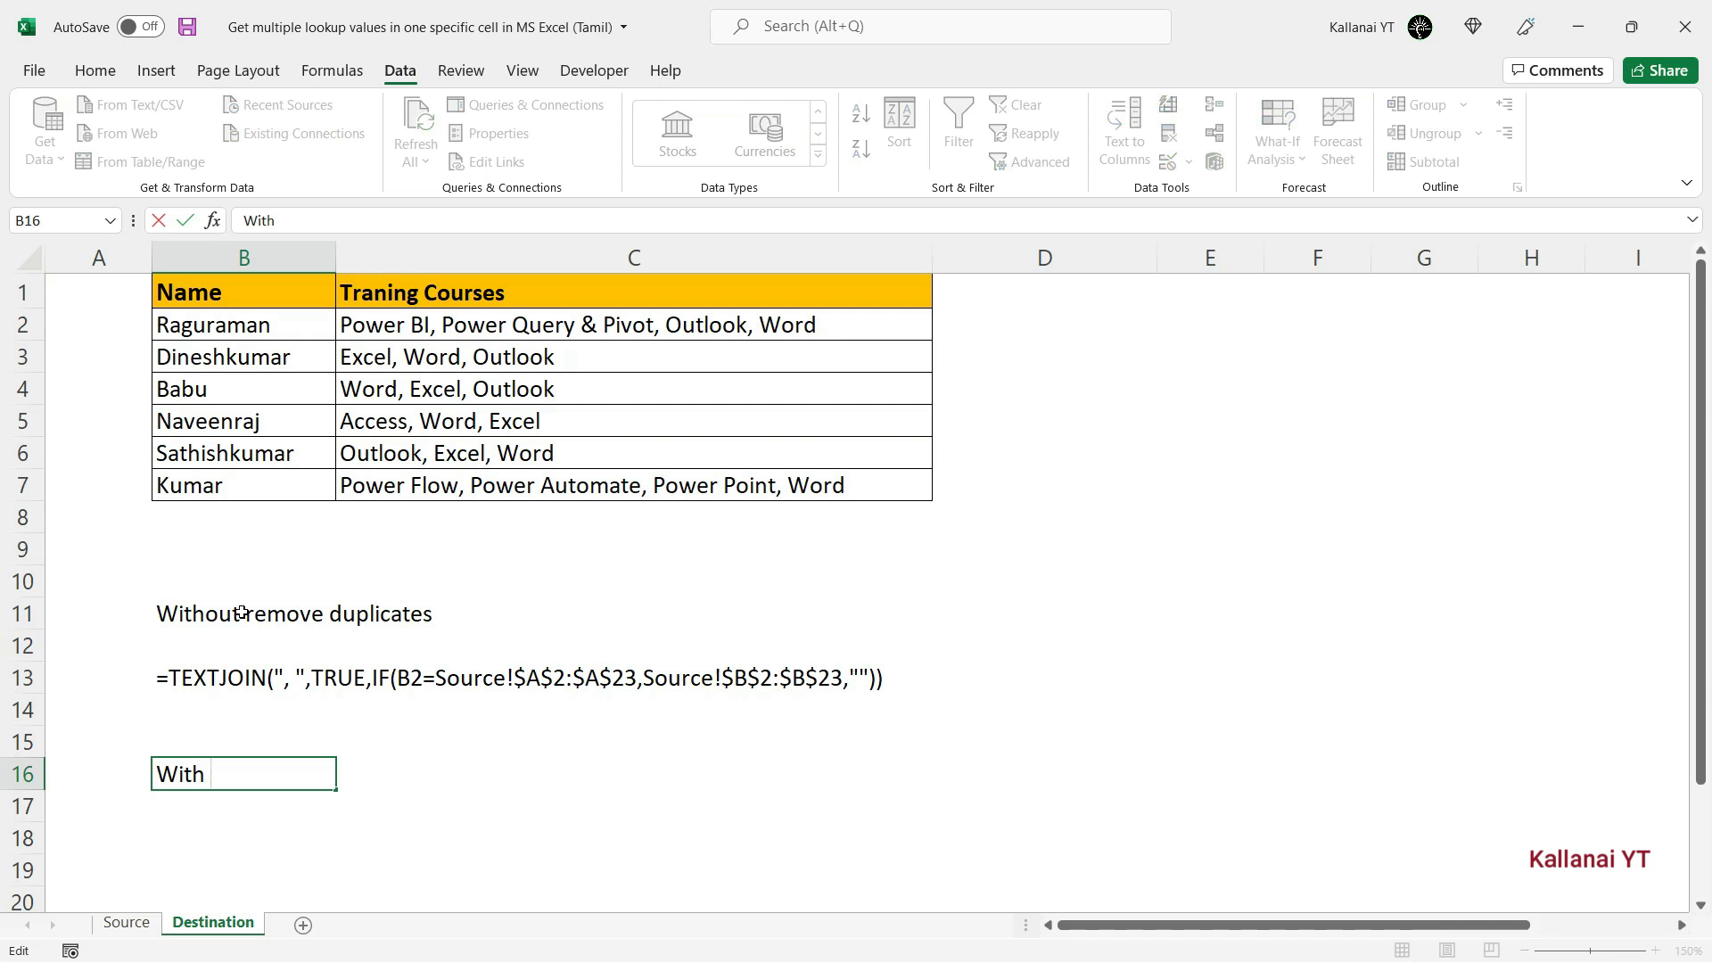
text(removed dupli)
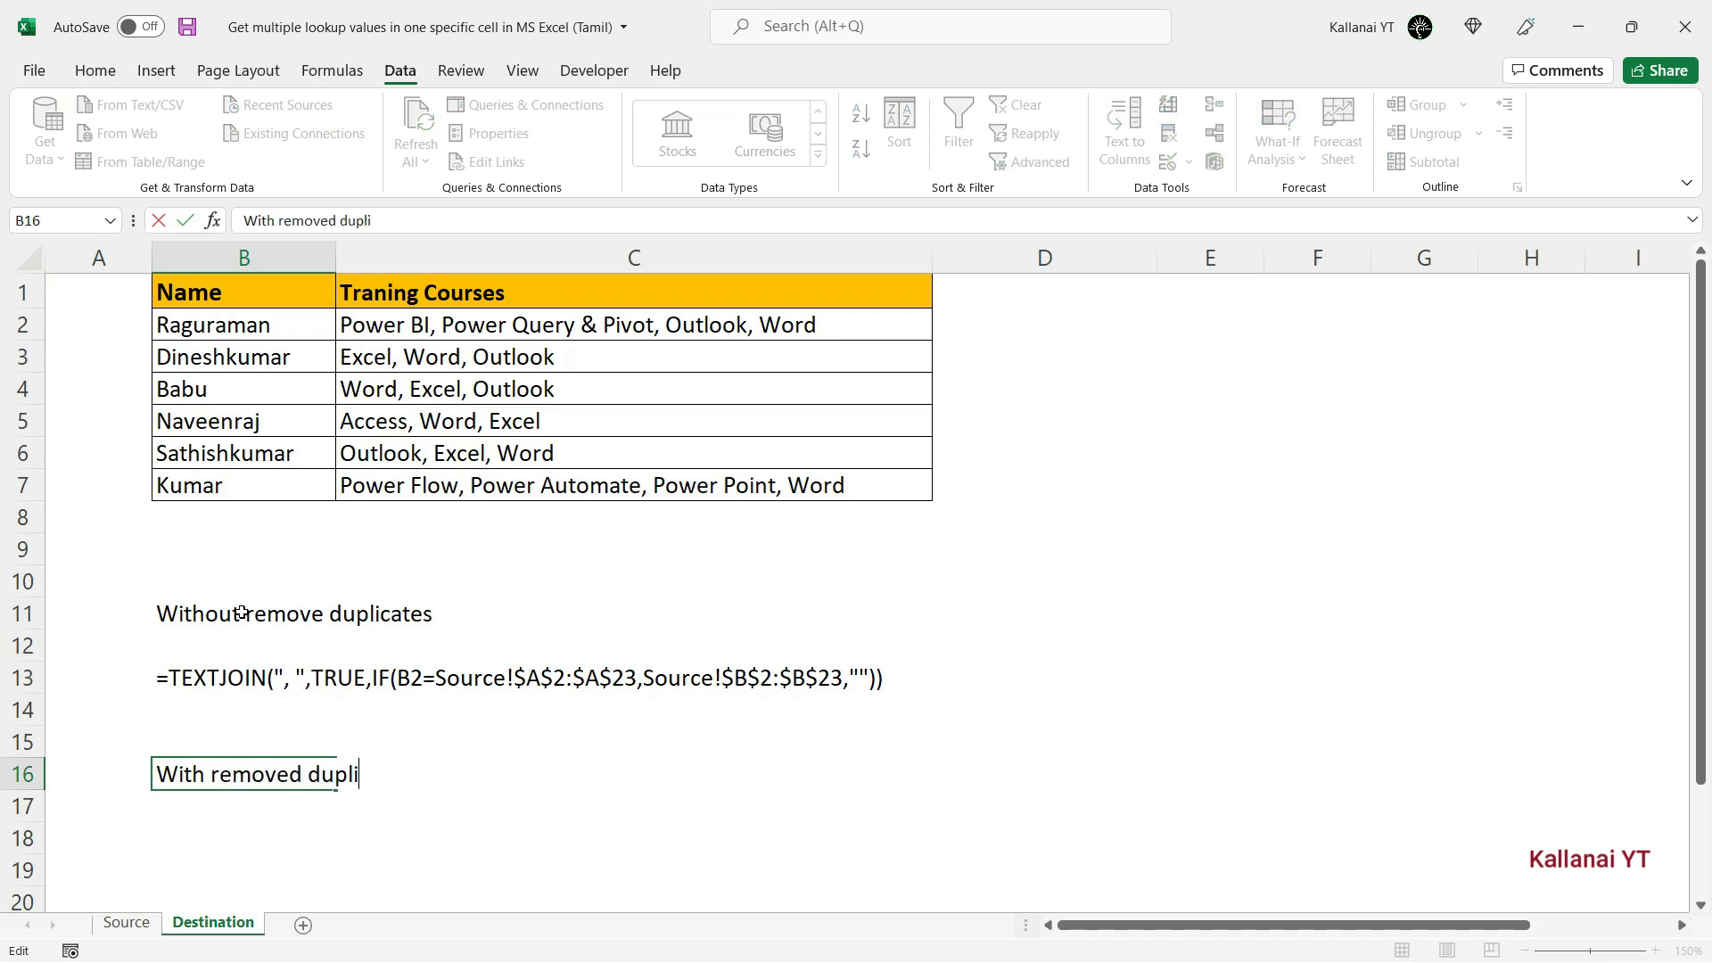
text(cates)
key(Return)
Step: Enter a FORMULATEXT formula in B18 that shows the formula of cell C2
key(Return)
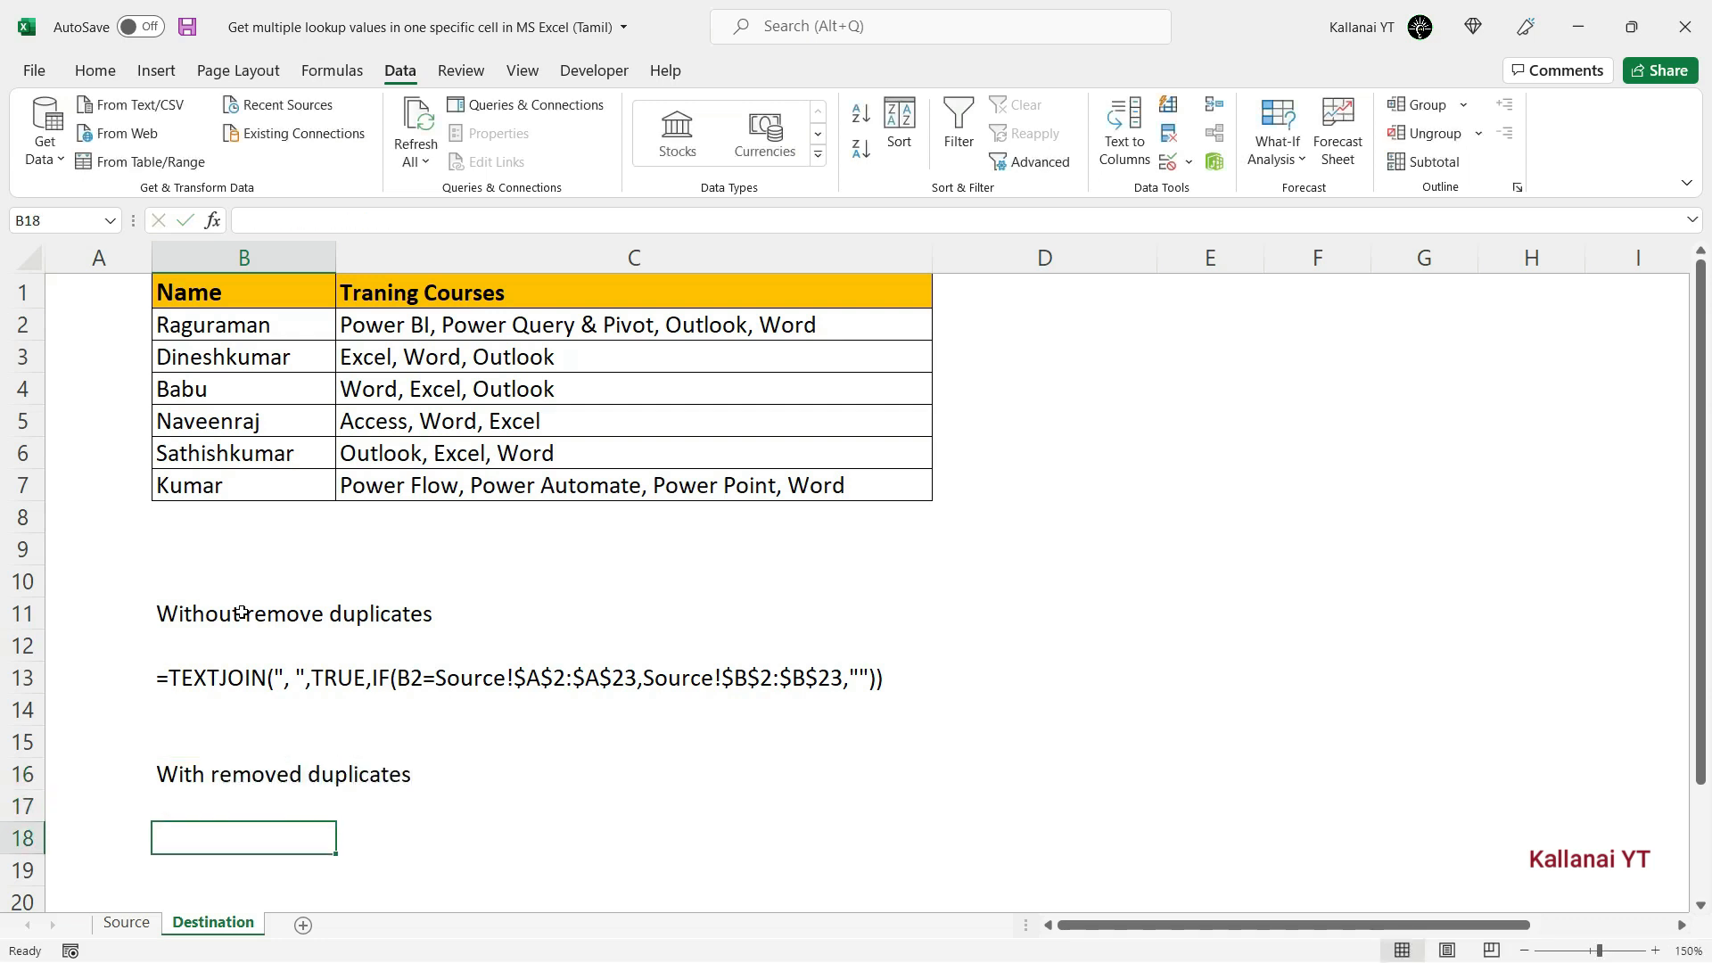
text(=form)
key(Tab)
key(Up)
key(Up)
key(Up)
key(Up)
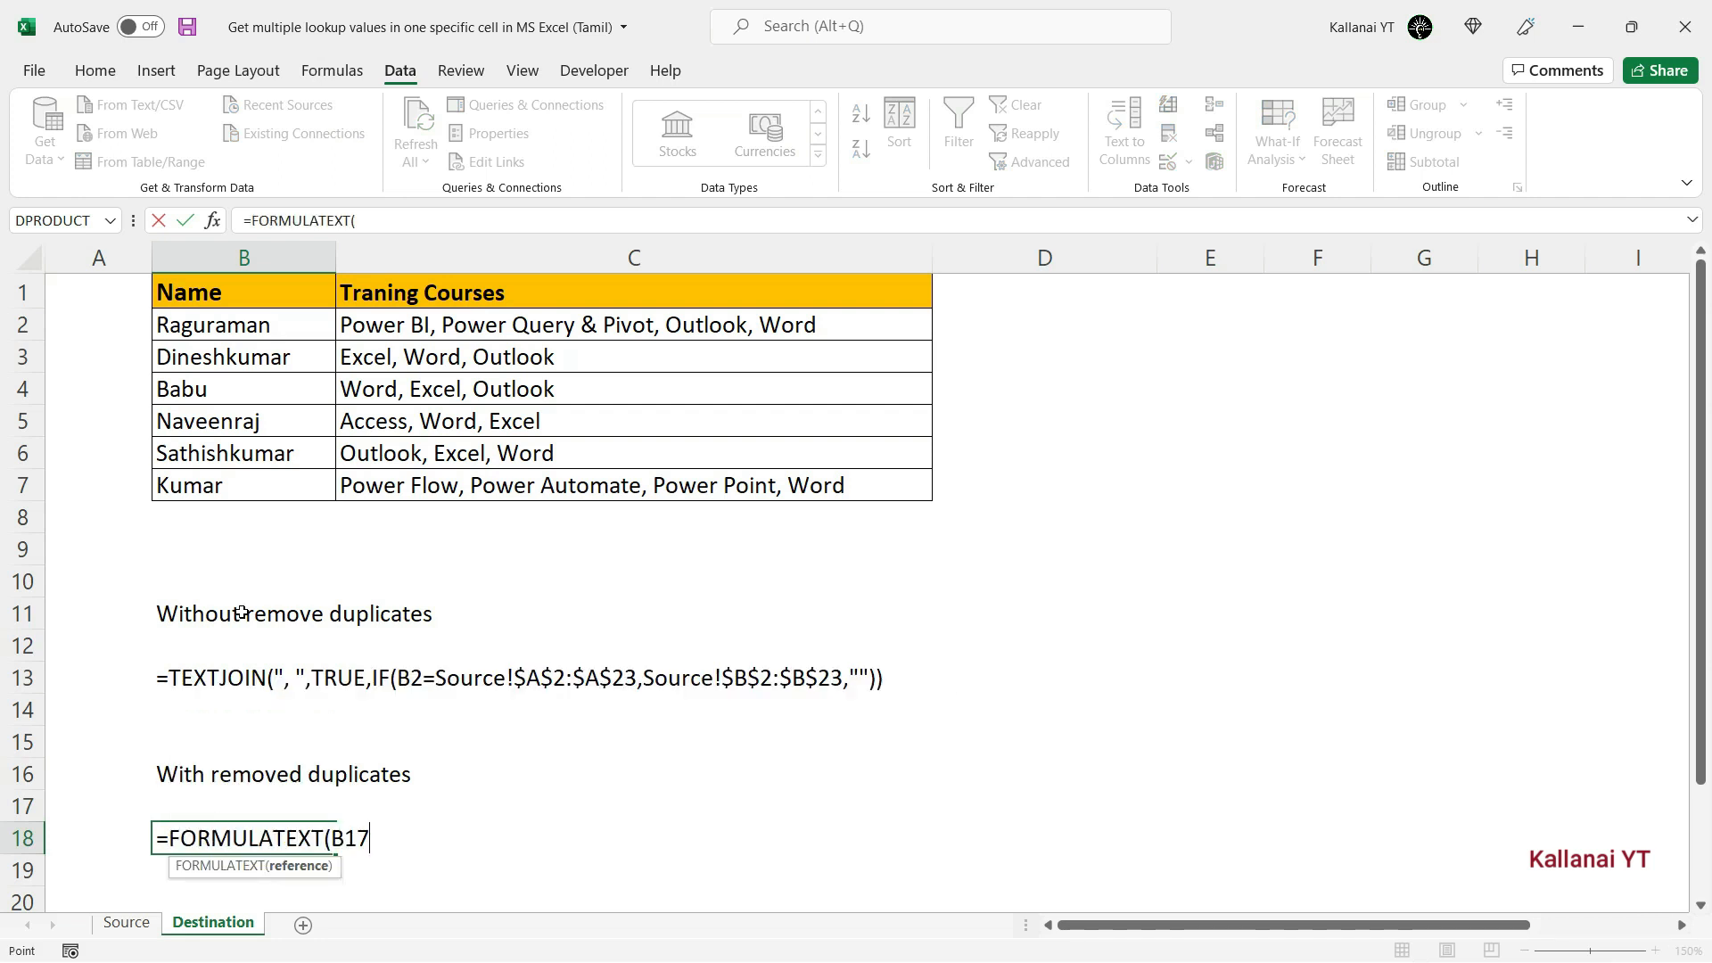
key(Up)
key(Up)
key(Up)
key(Up)
key(Up)
key(Up)
key(Up)
key(Up)
key(Up)
key(Up)
key(Up)
key(Up)
key(Up)
key(Right)
key(Down)
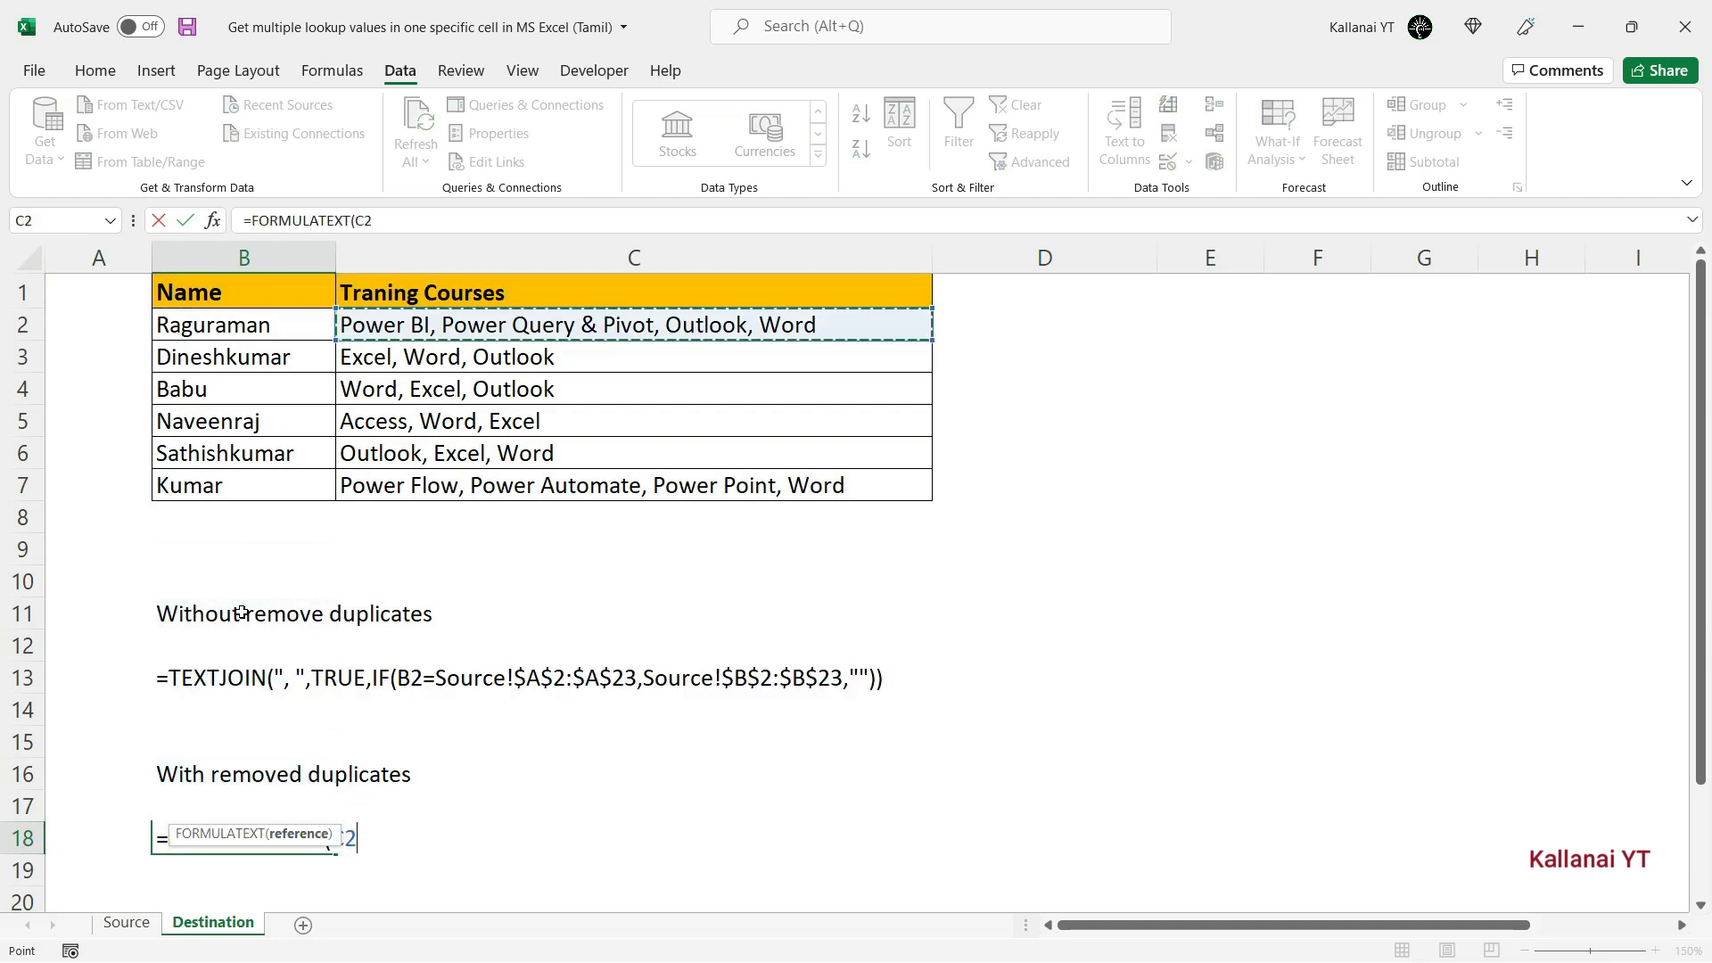
key(Return)
Step: Replace the FORMULATEXT formula in B18 with its result as a static value
key(Up)
key(ctrl+c)
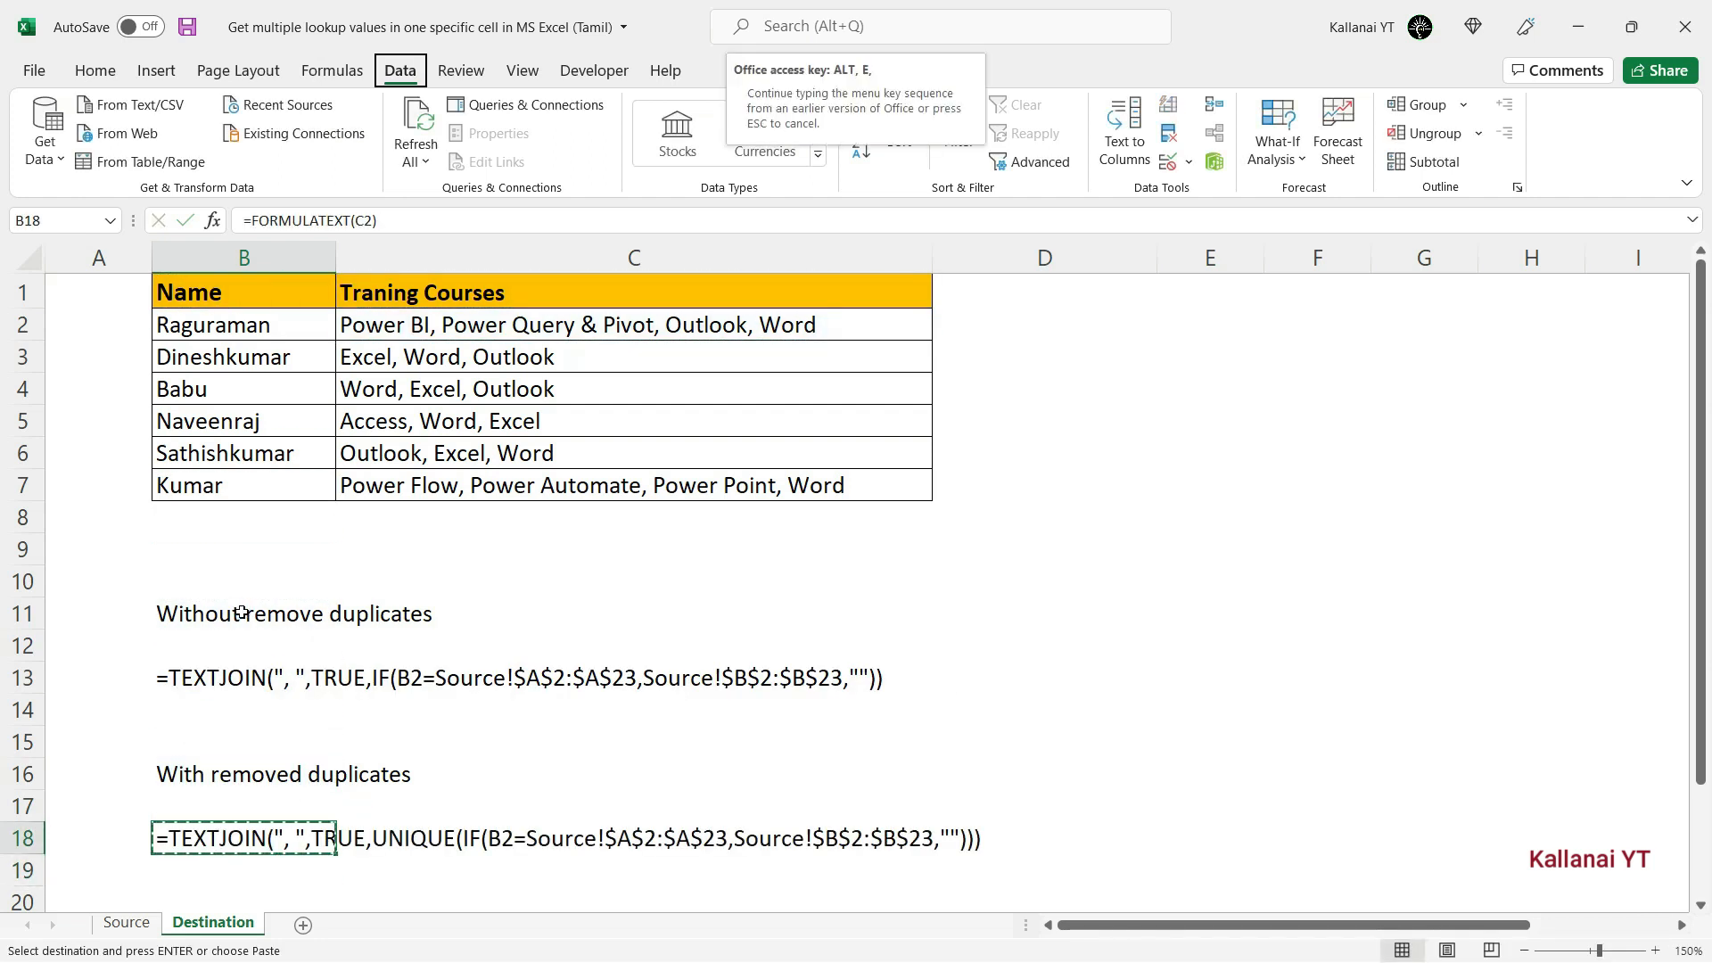
key(ctrl+alt+v)
key(Return)
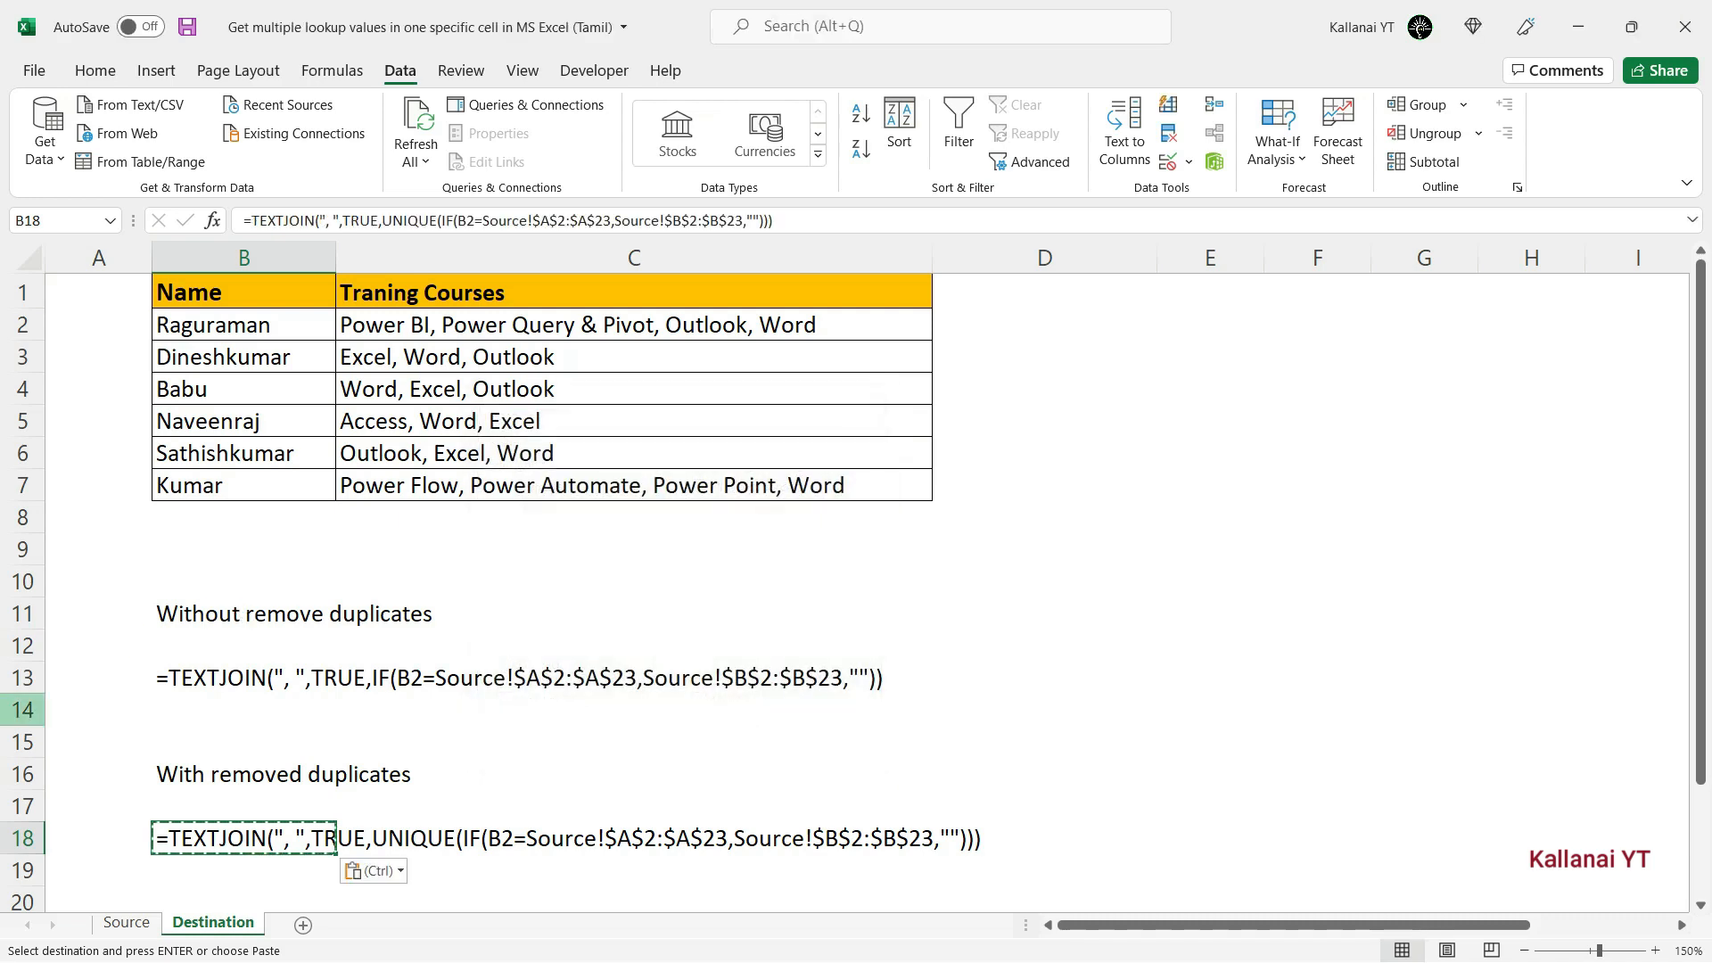
Step: Format the formula texts in B13 and B18 as bold with a red font color
ctrl+click(169, 677)
key(Escape)
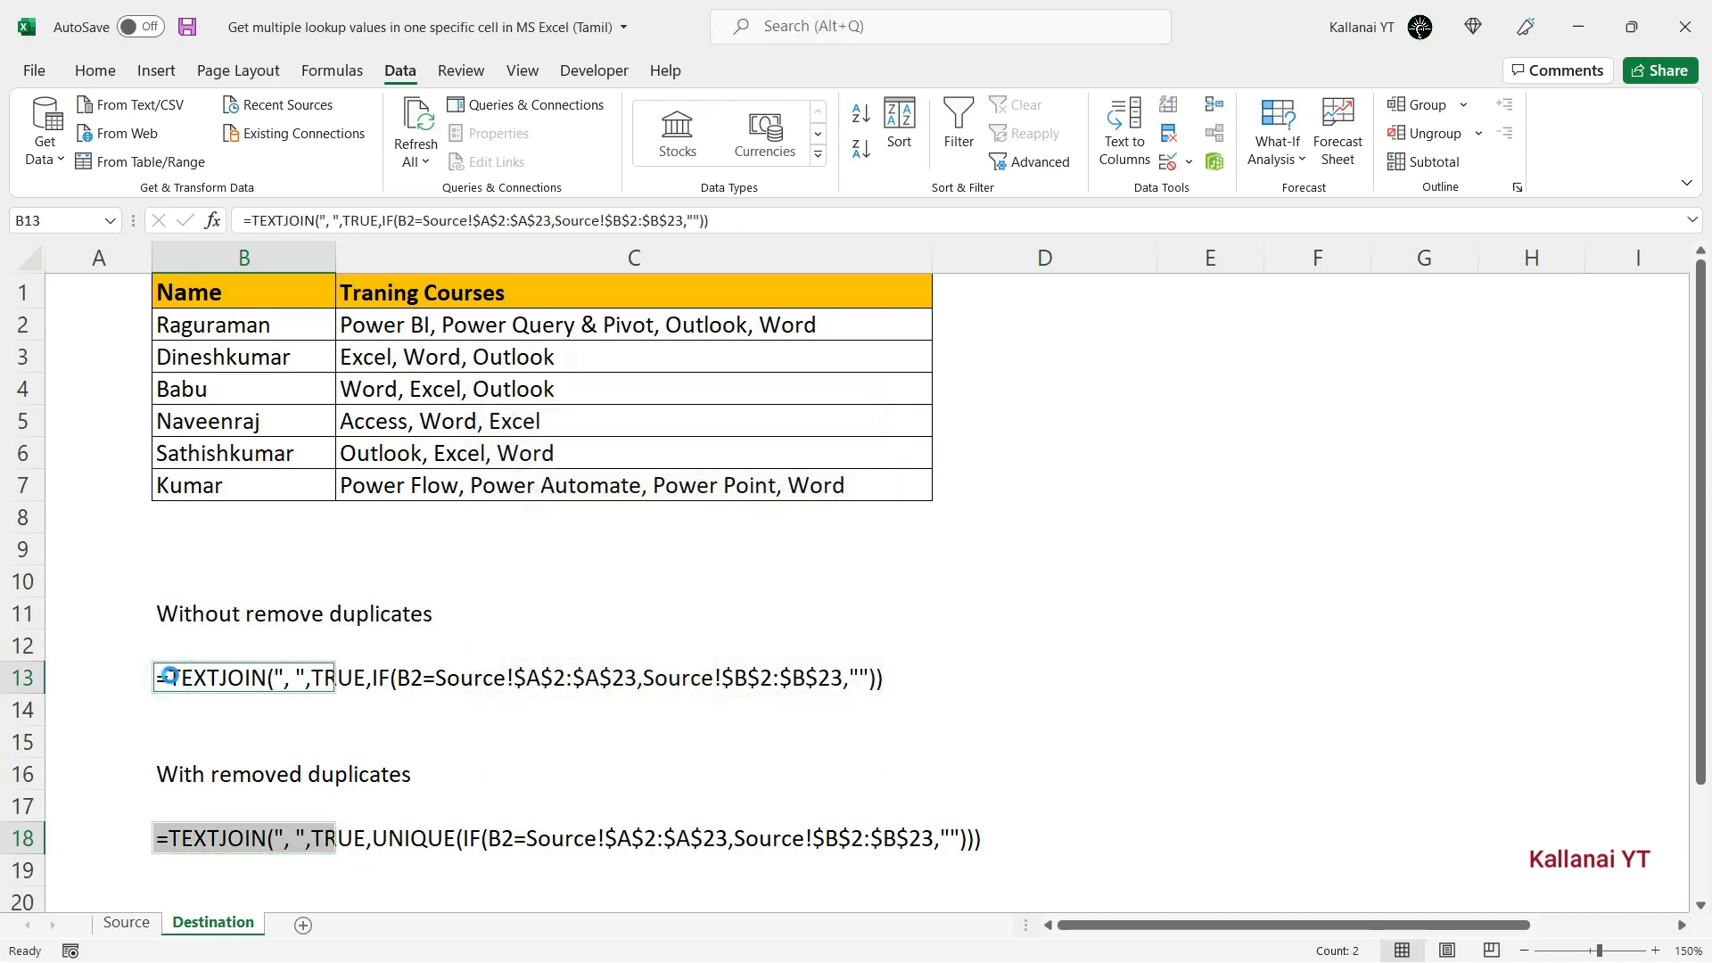
key(ctrl+b)
click(104, 75)
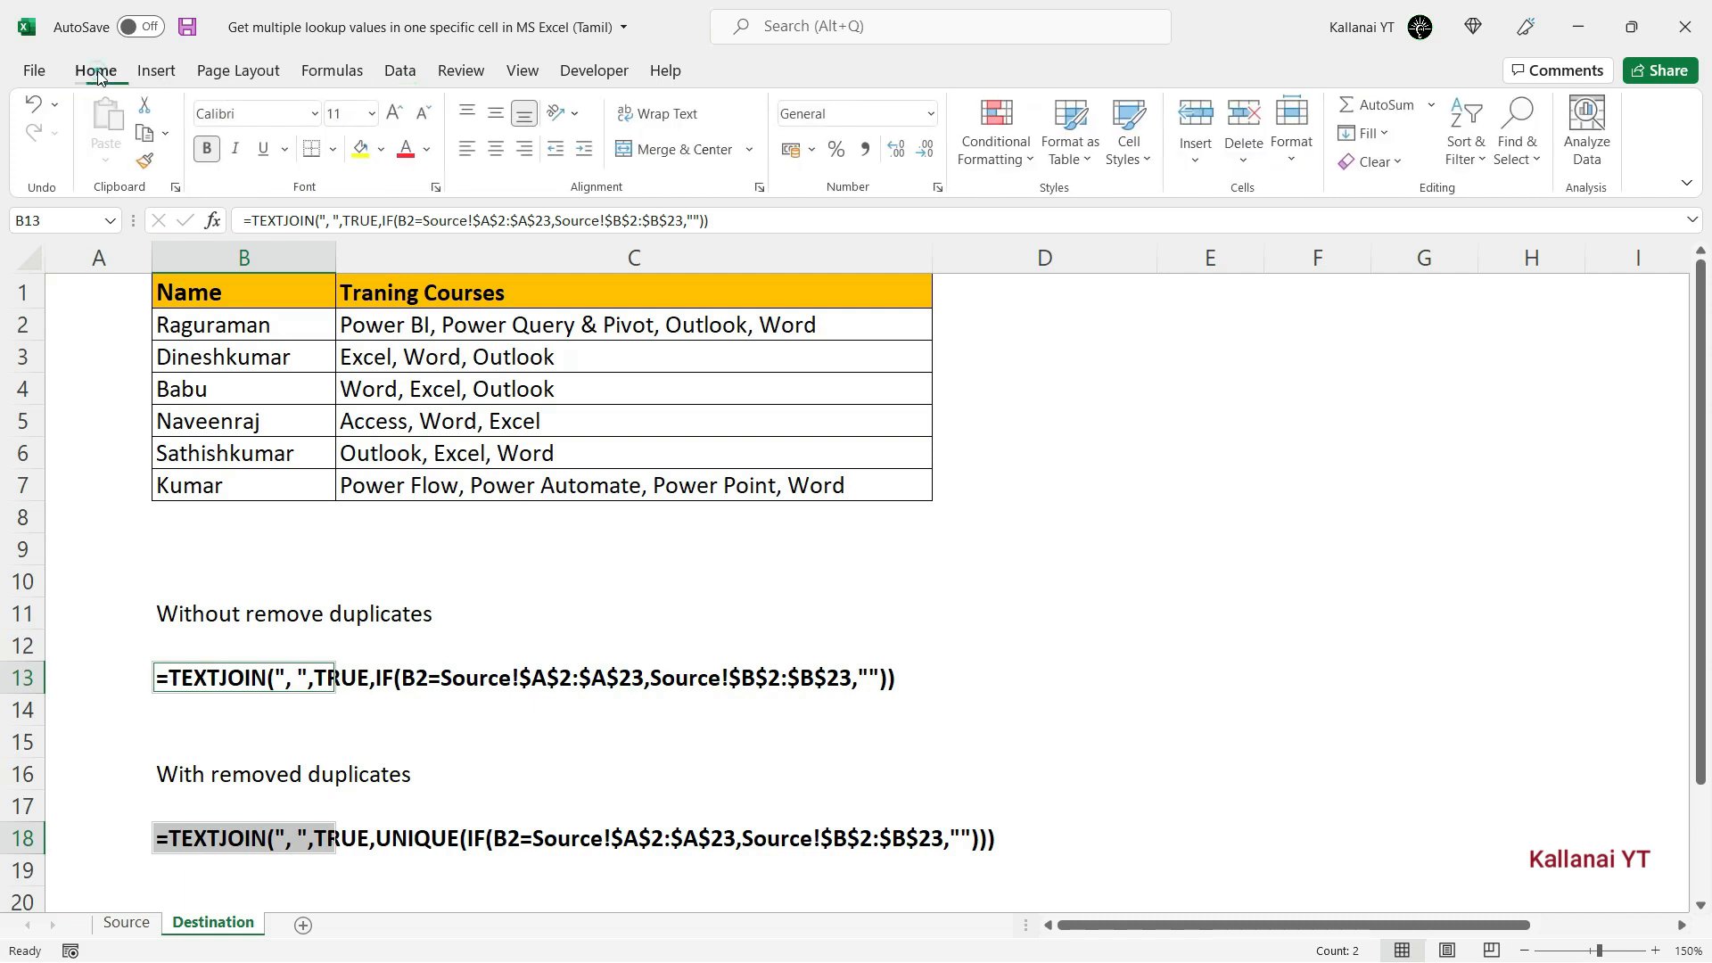
click(411, 159)
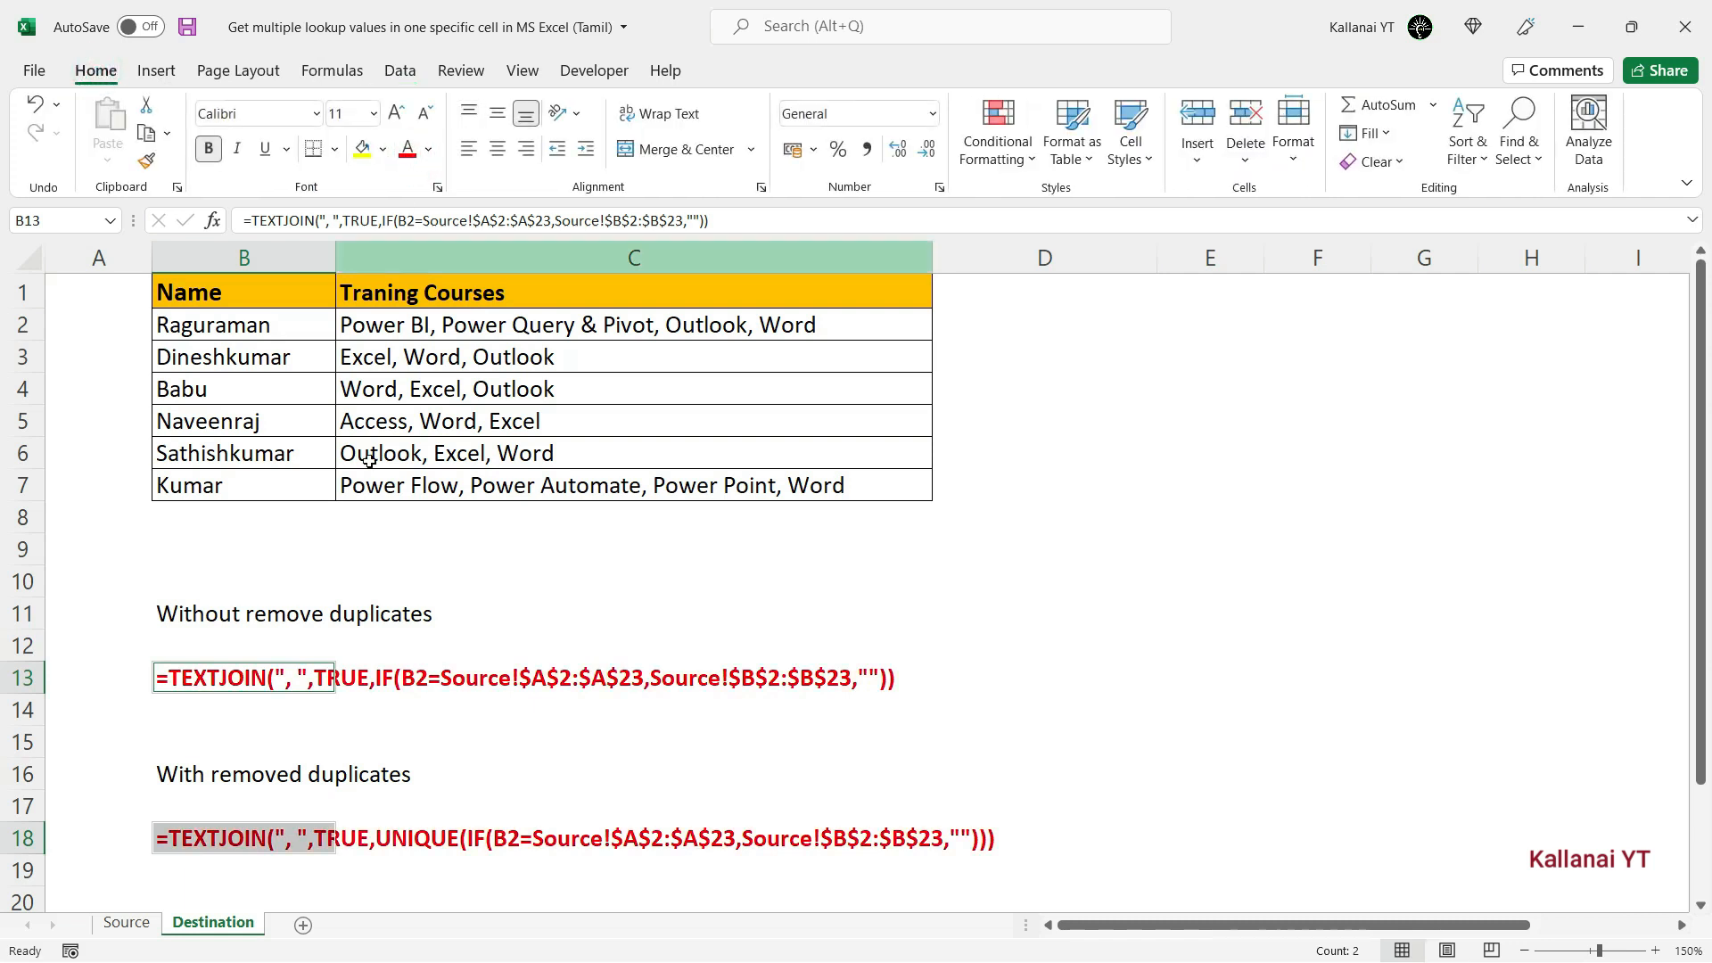
Step: Make the note headings in B11 and B16 bold
click(211, 617)
key(ctrl+b)
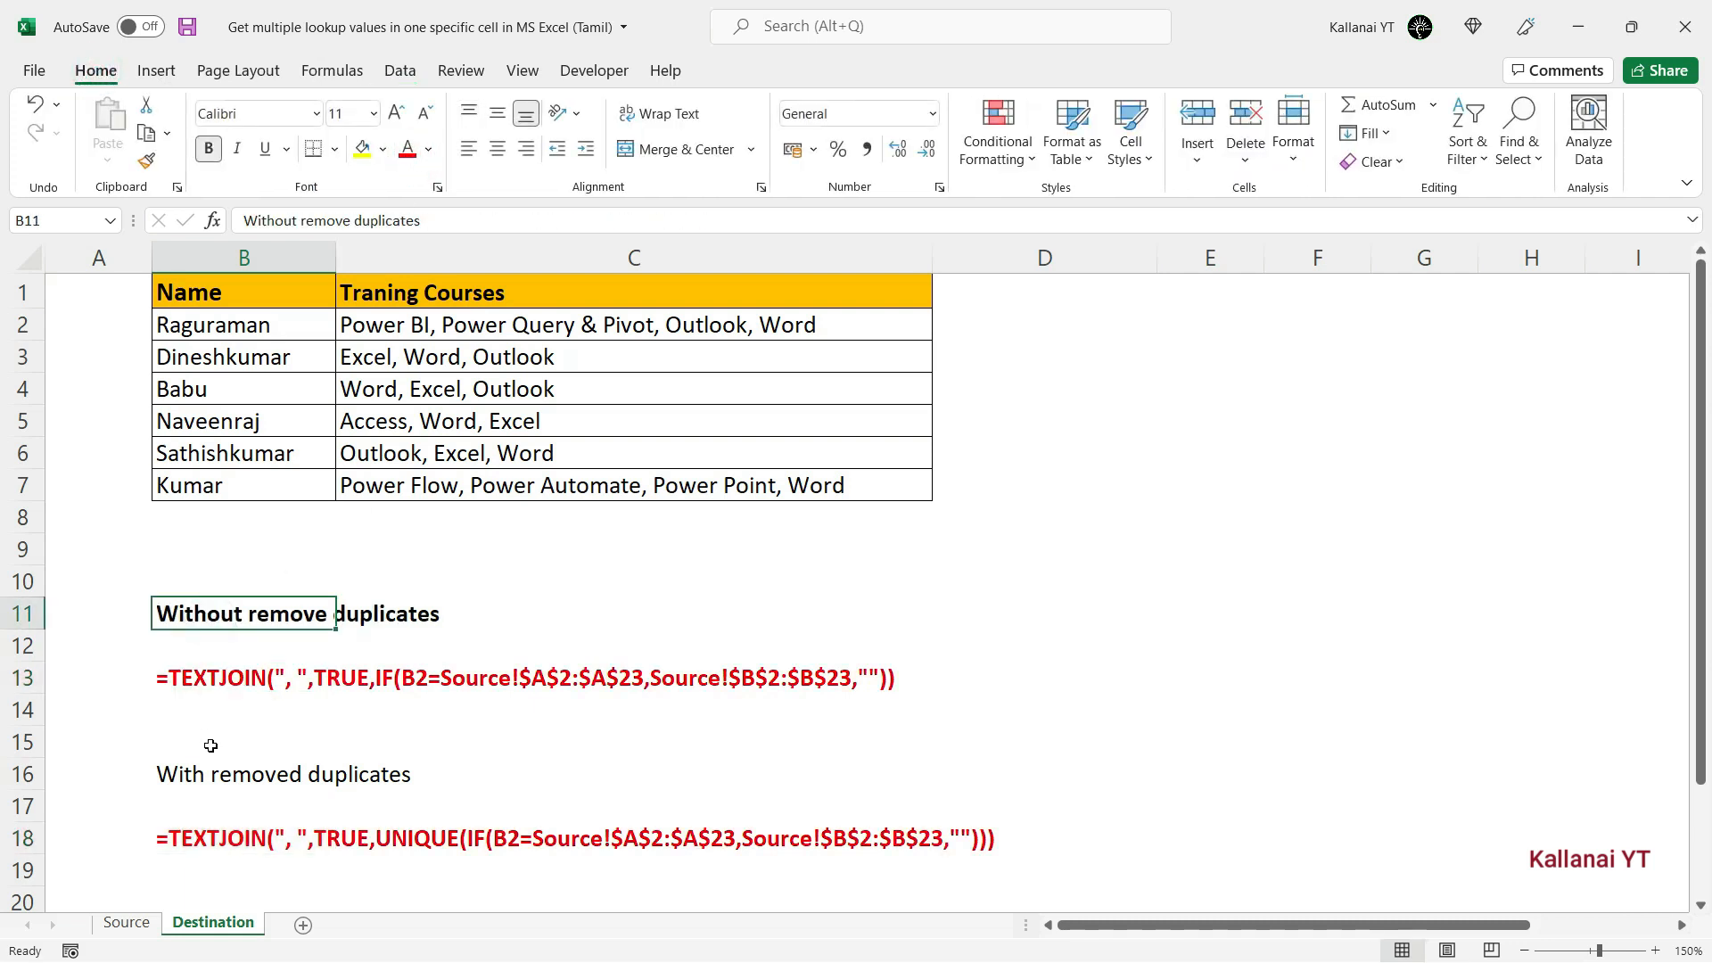
key(Return)
click(195, 777)
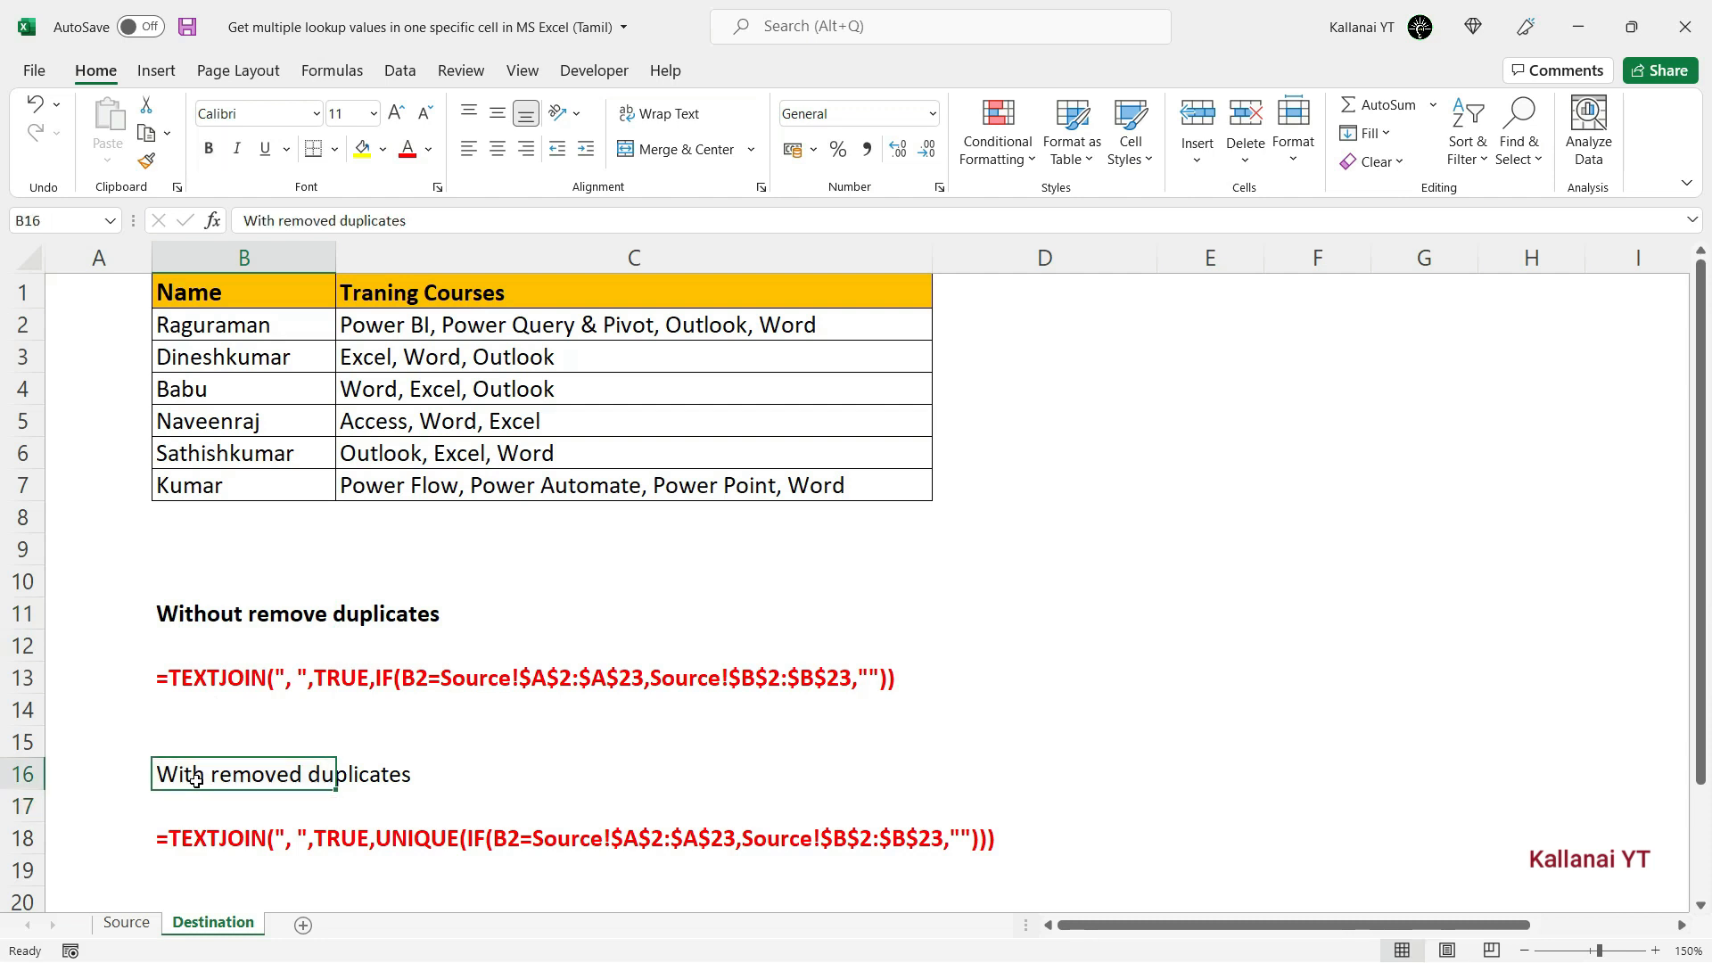
key(ctrl+b)
Step: Return to header cell B1 and save the workbook
click(439, 735)
key(Up)
key(Up)
key(Up)
key(Up)
key(Up)
key(Up)
key(Up)
key(Up)
key(Up)
key(Up)
key(Up)
key(Up)
key(Up)
key(Up)
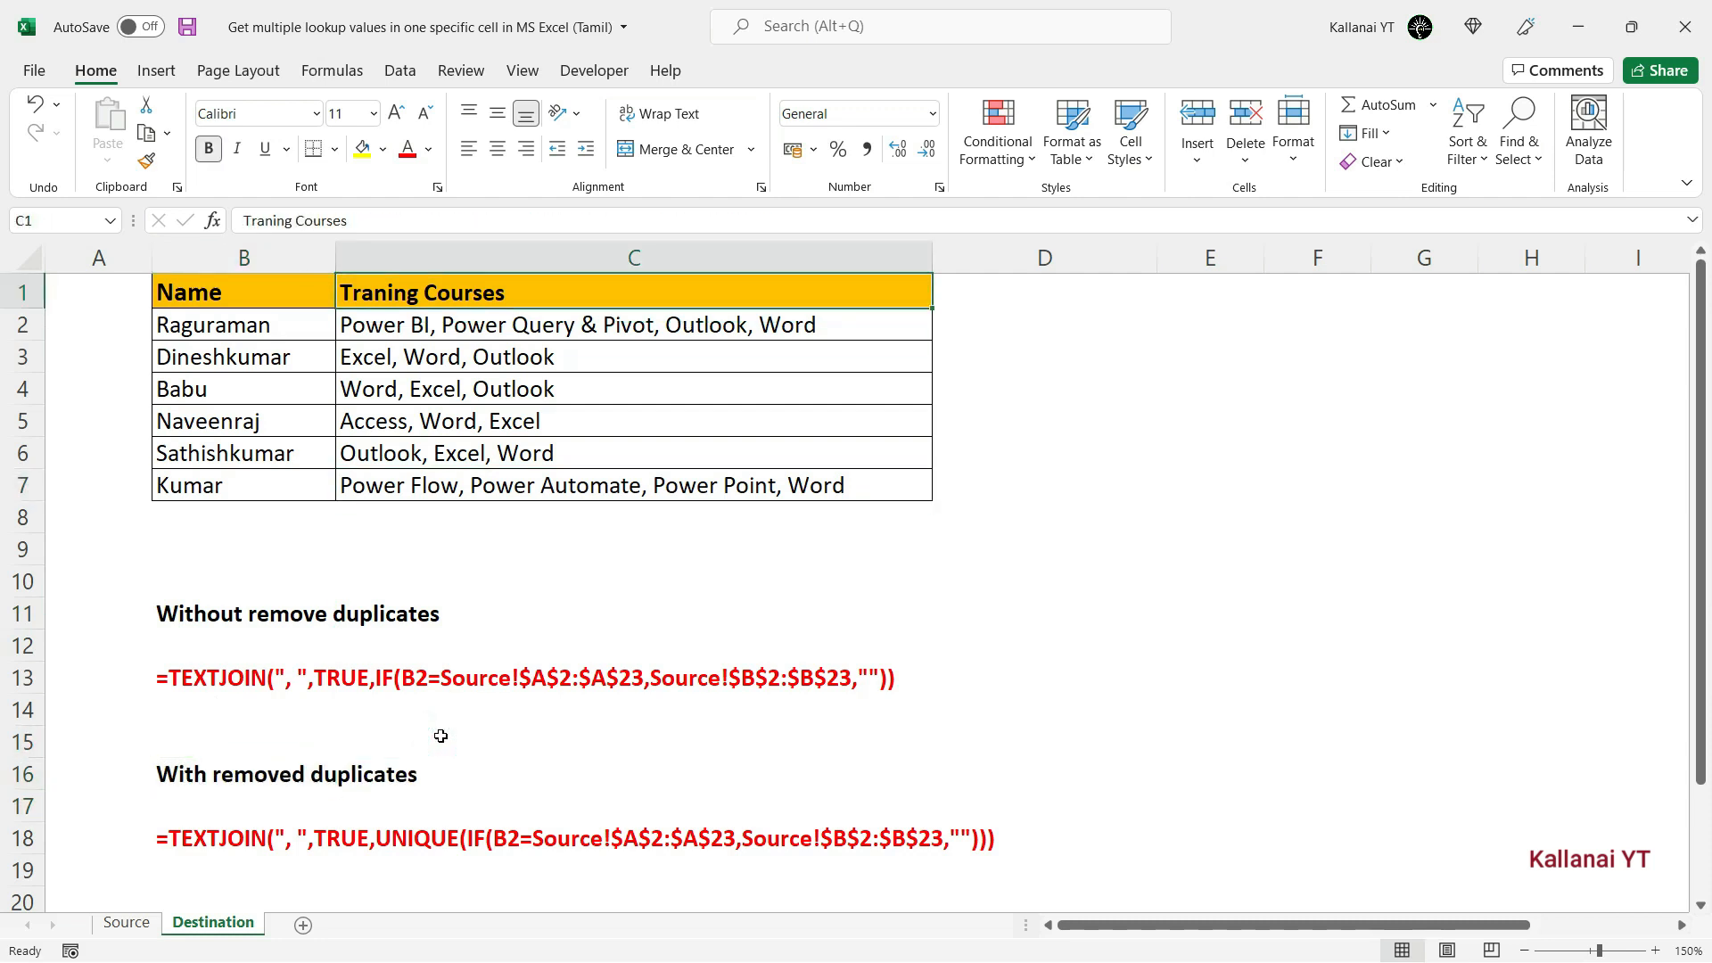
key(Left)
key(Left)
key(Right)
key(ctrl+s)
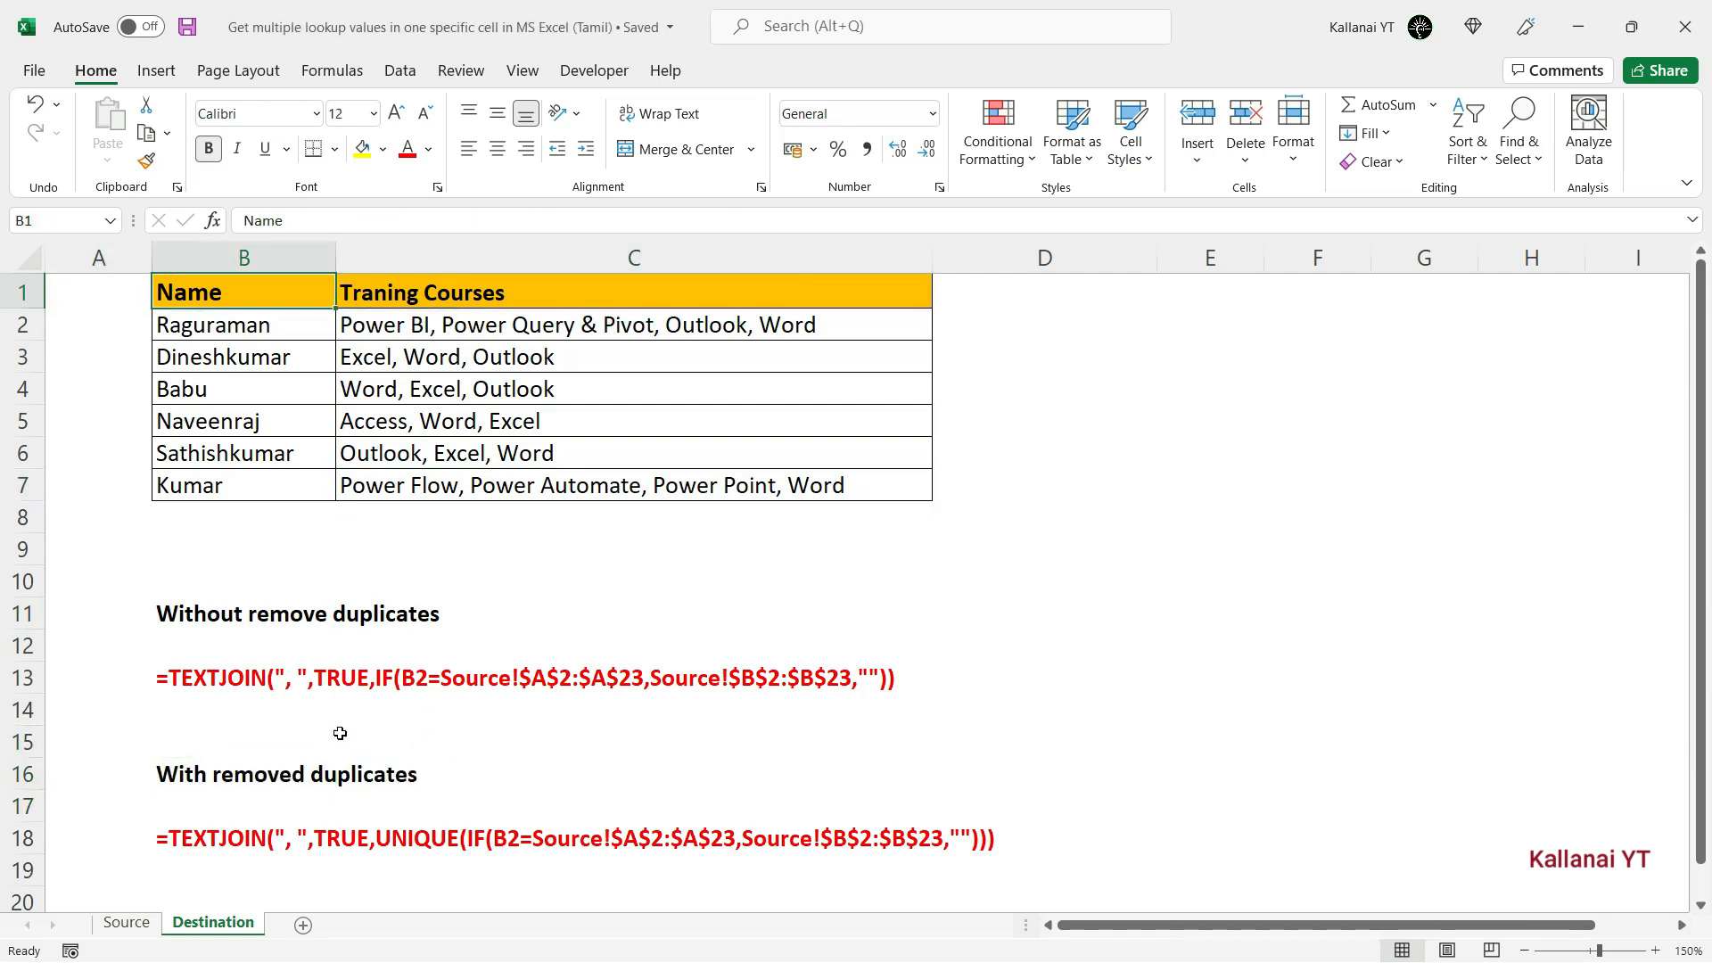
Step: Review the name and training course records on the Source sheet and the empty area beside them
click(126, 924)
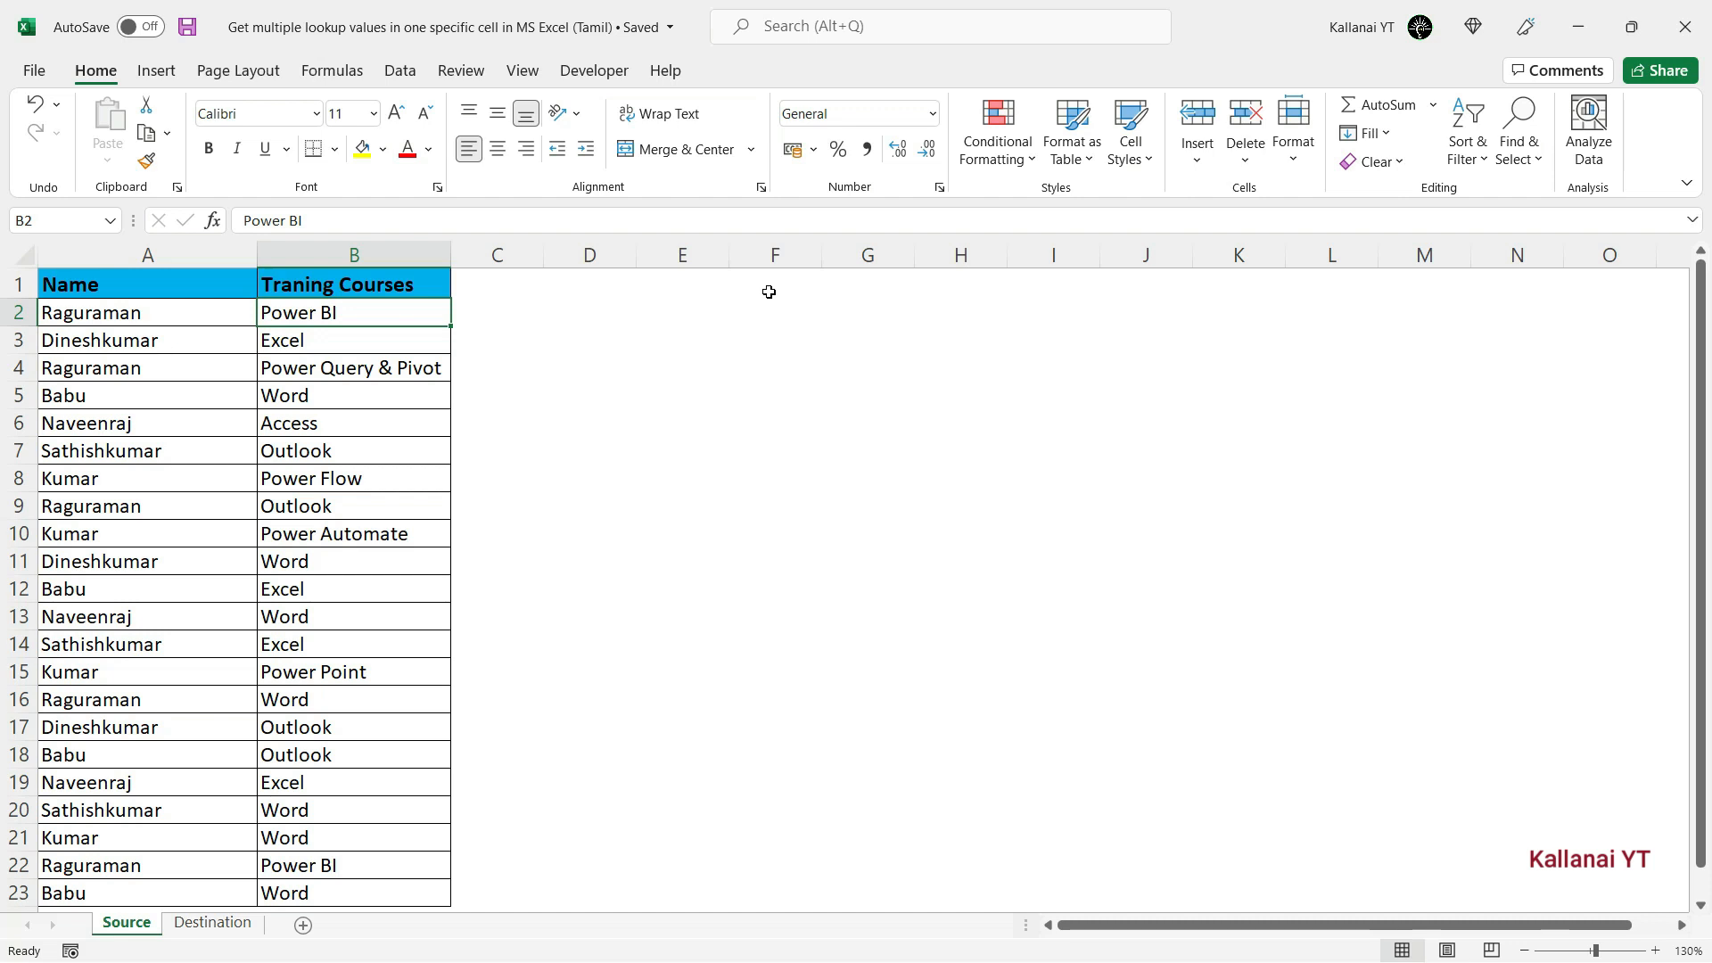
drag(768, 291, 1225, 584)
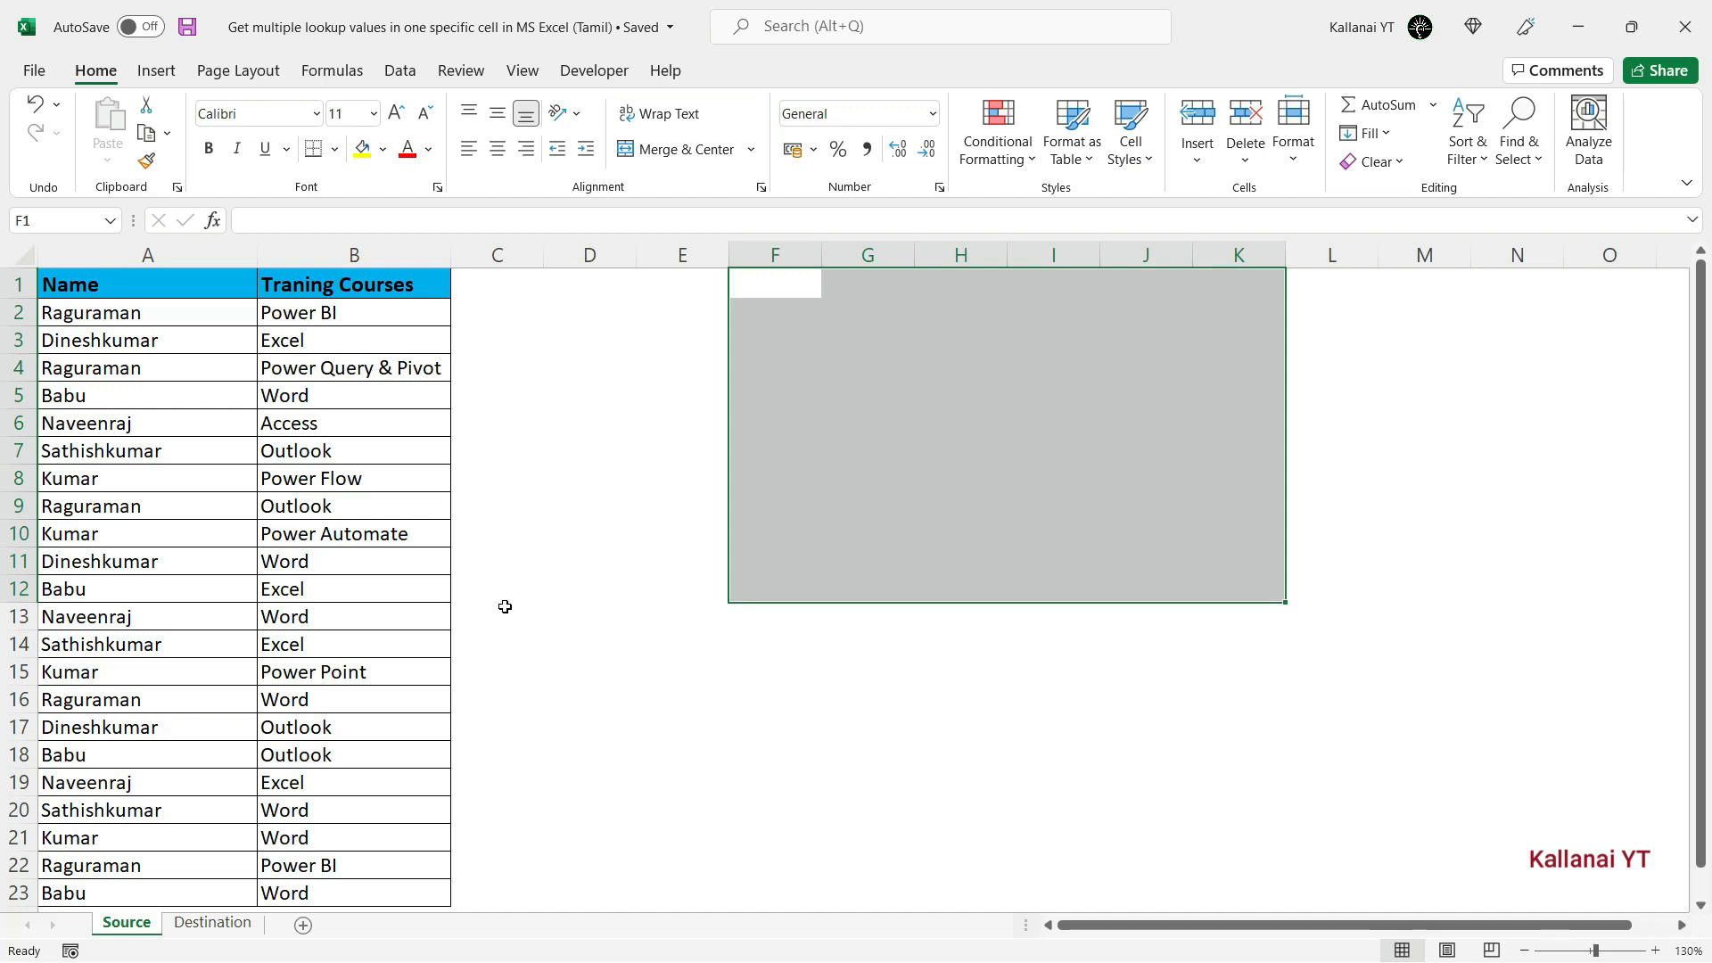
click(594, 547)
drag(694, 289, 1122, 571)
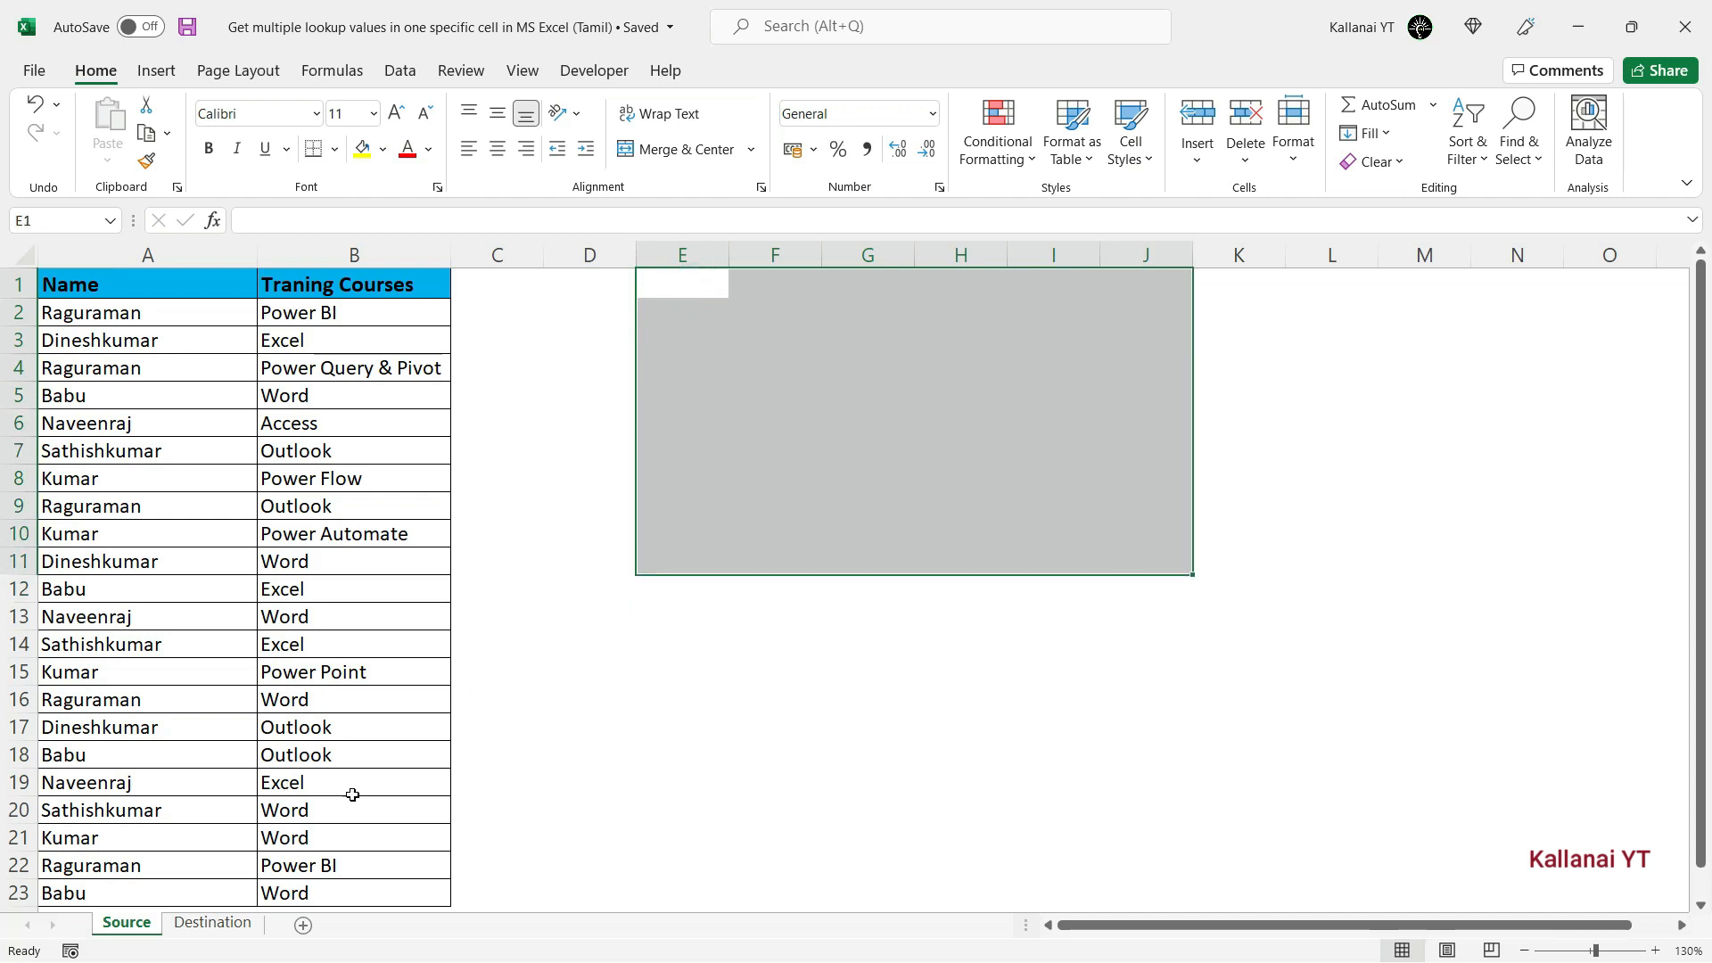
click(554, 749)
click(673, 312)
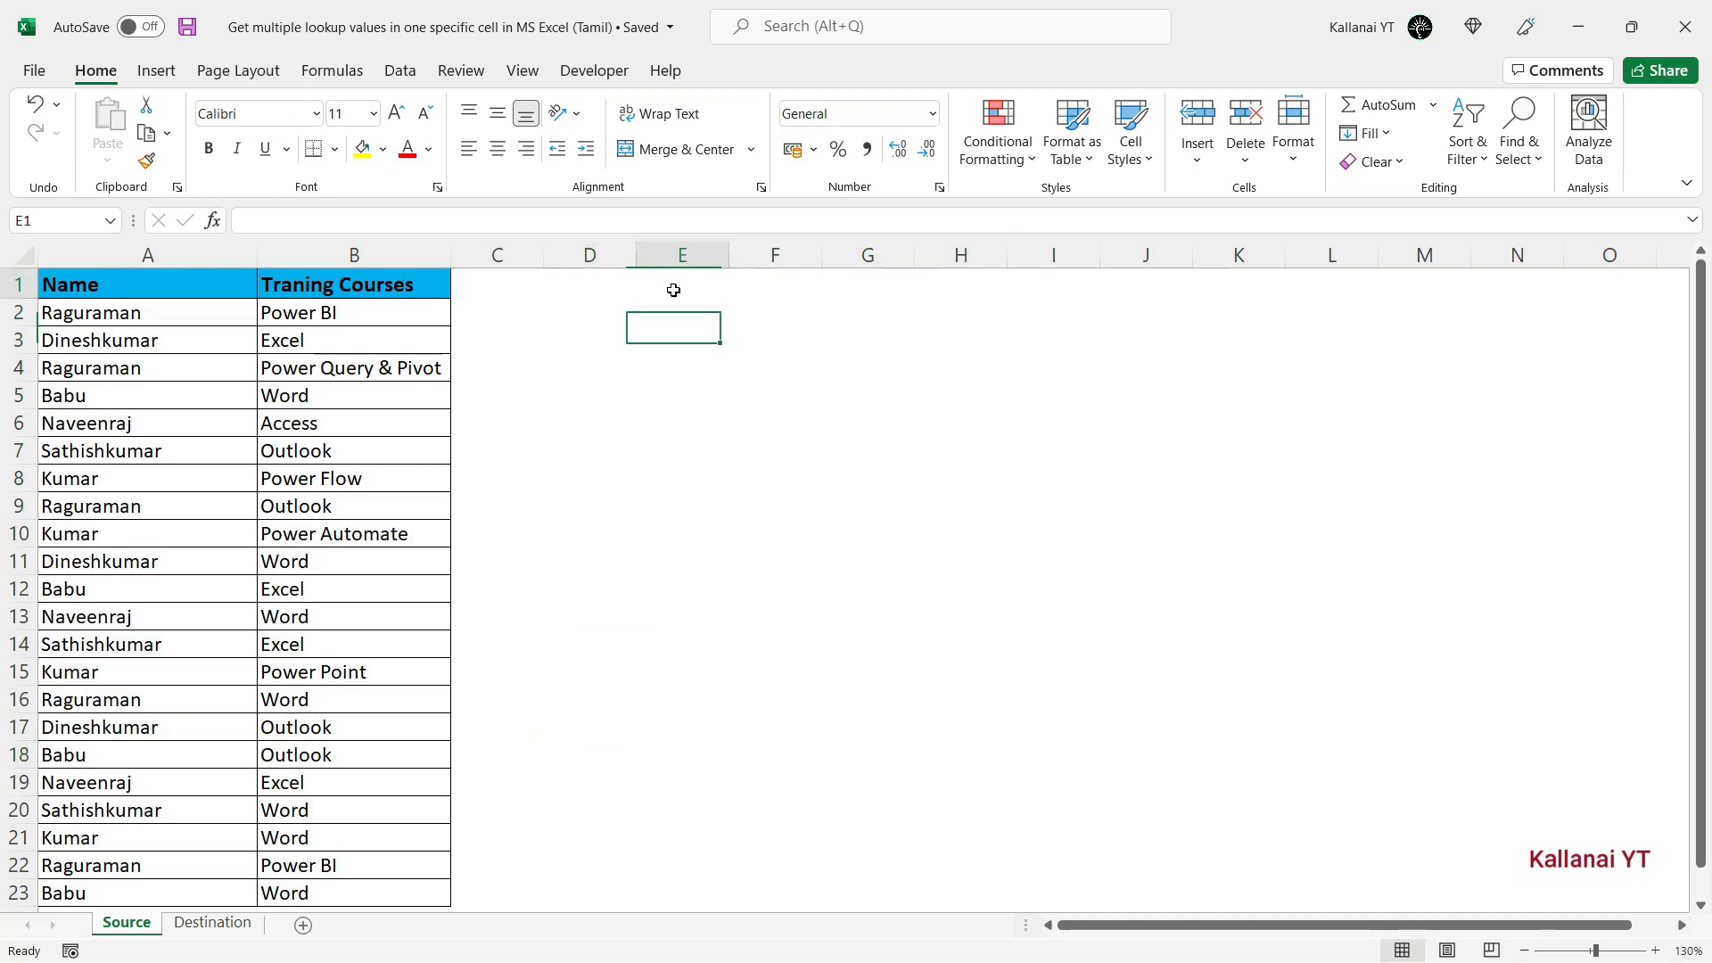
click(674, 290)
click(668, 381)
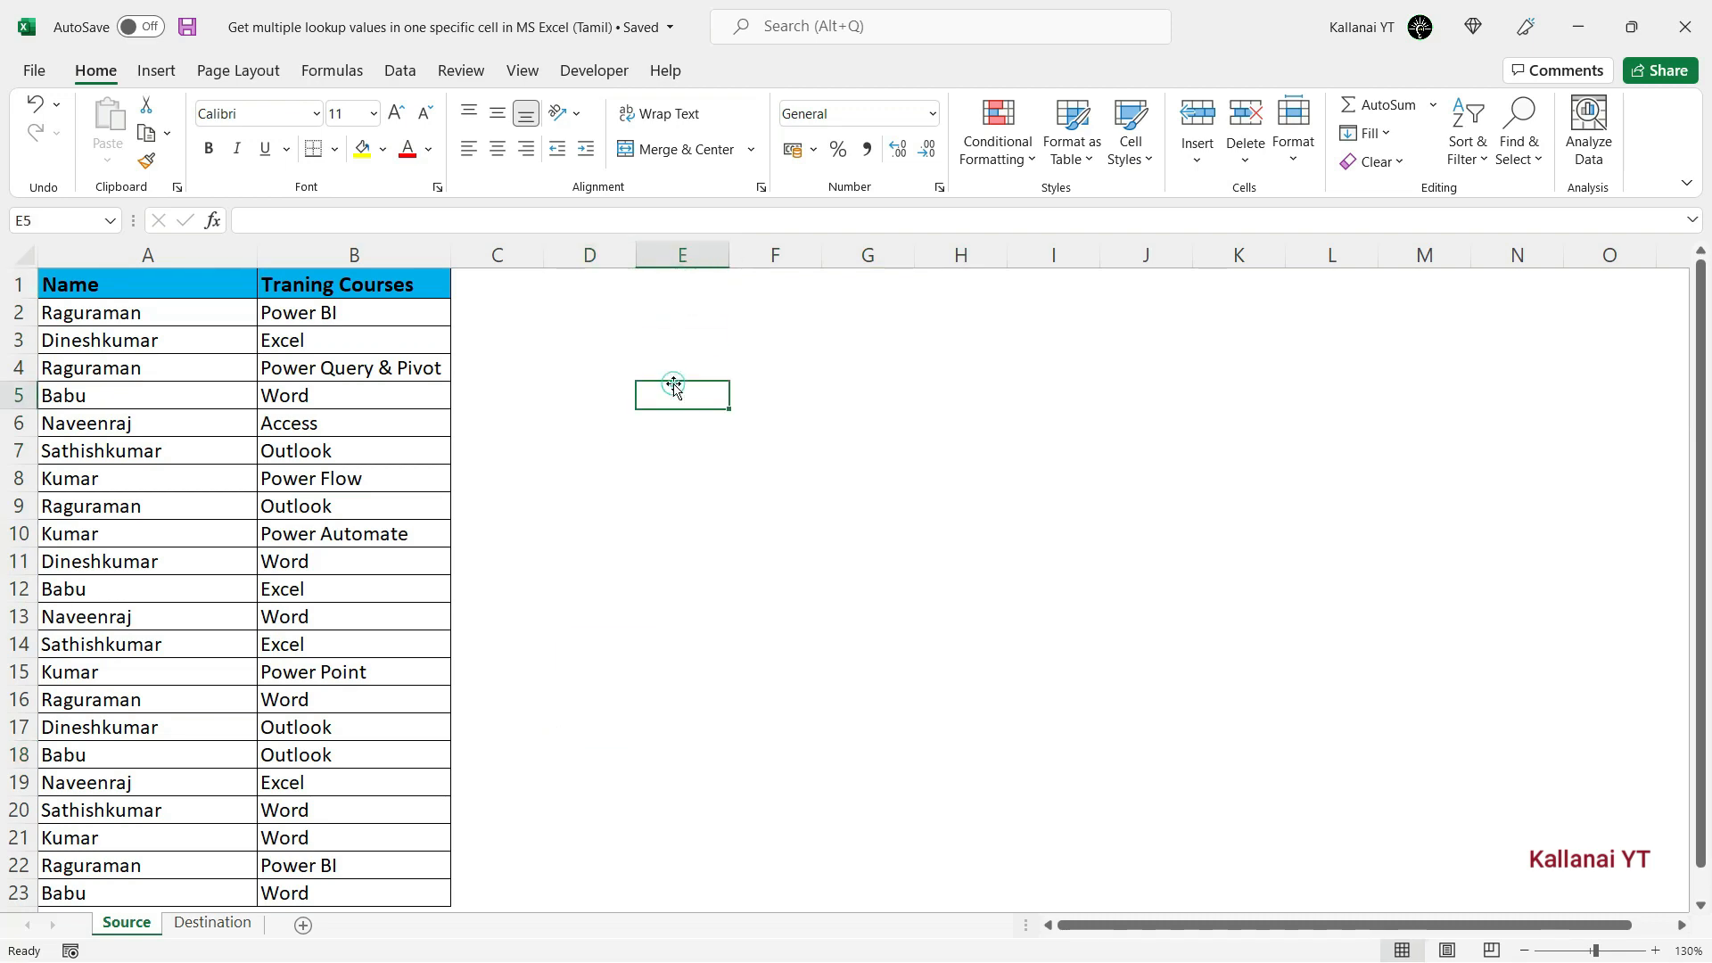
Step: Review the combined course table and the two formula notes in B1:D18 of the Destination sheet
click(204, 926)
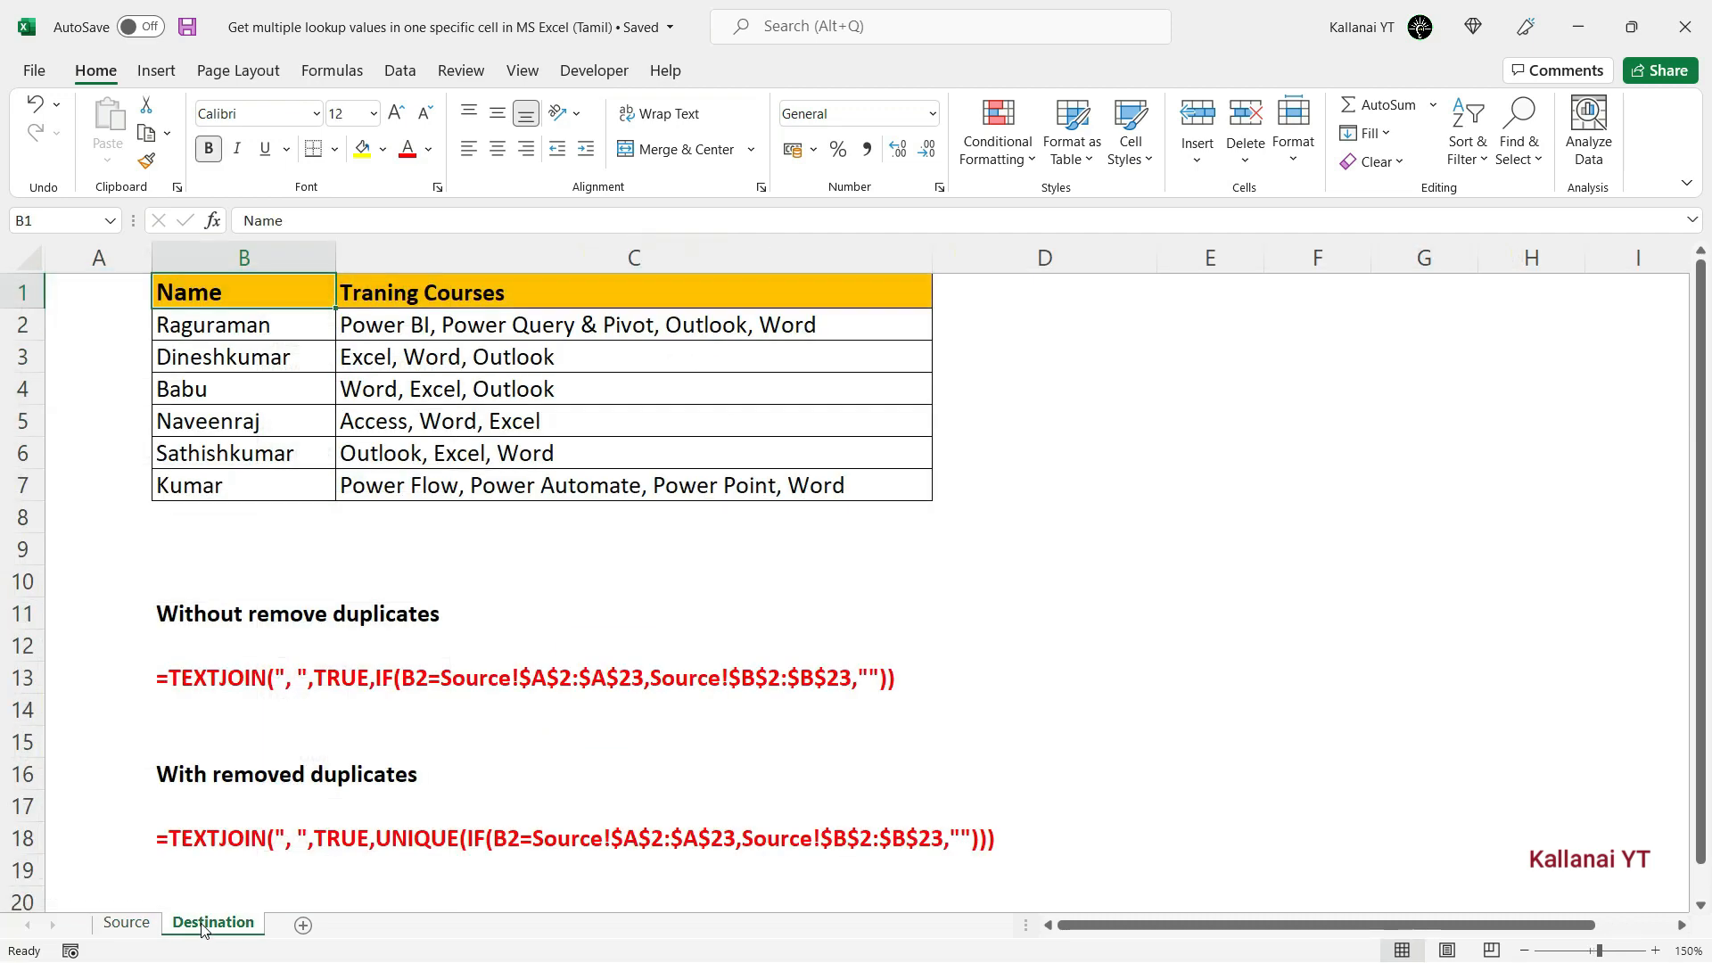
click(443, 662)
click(383, 554)
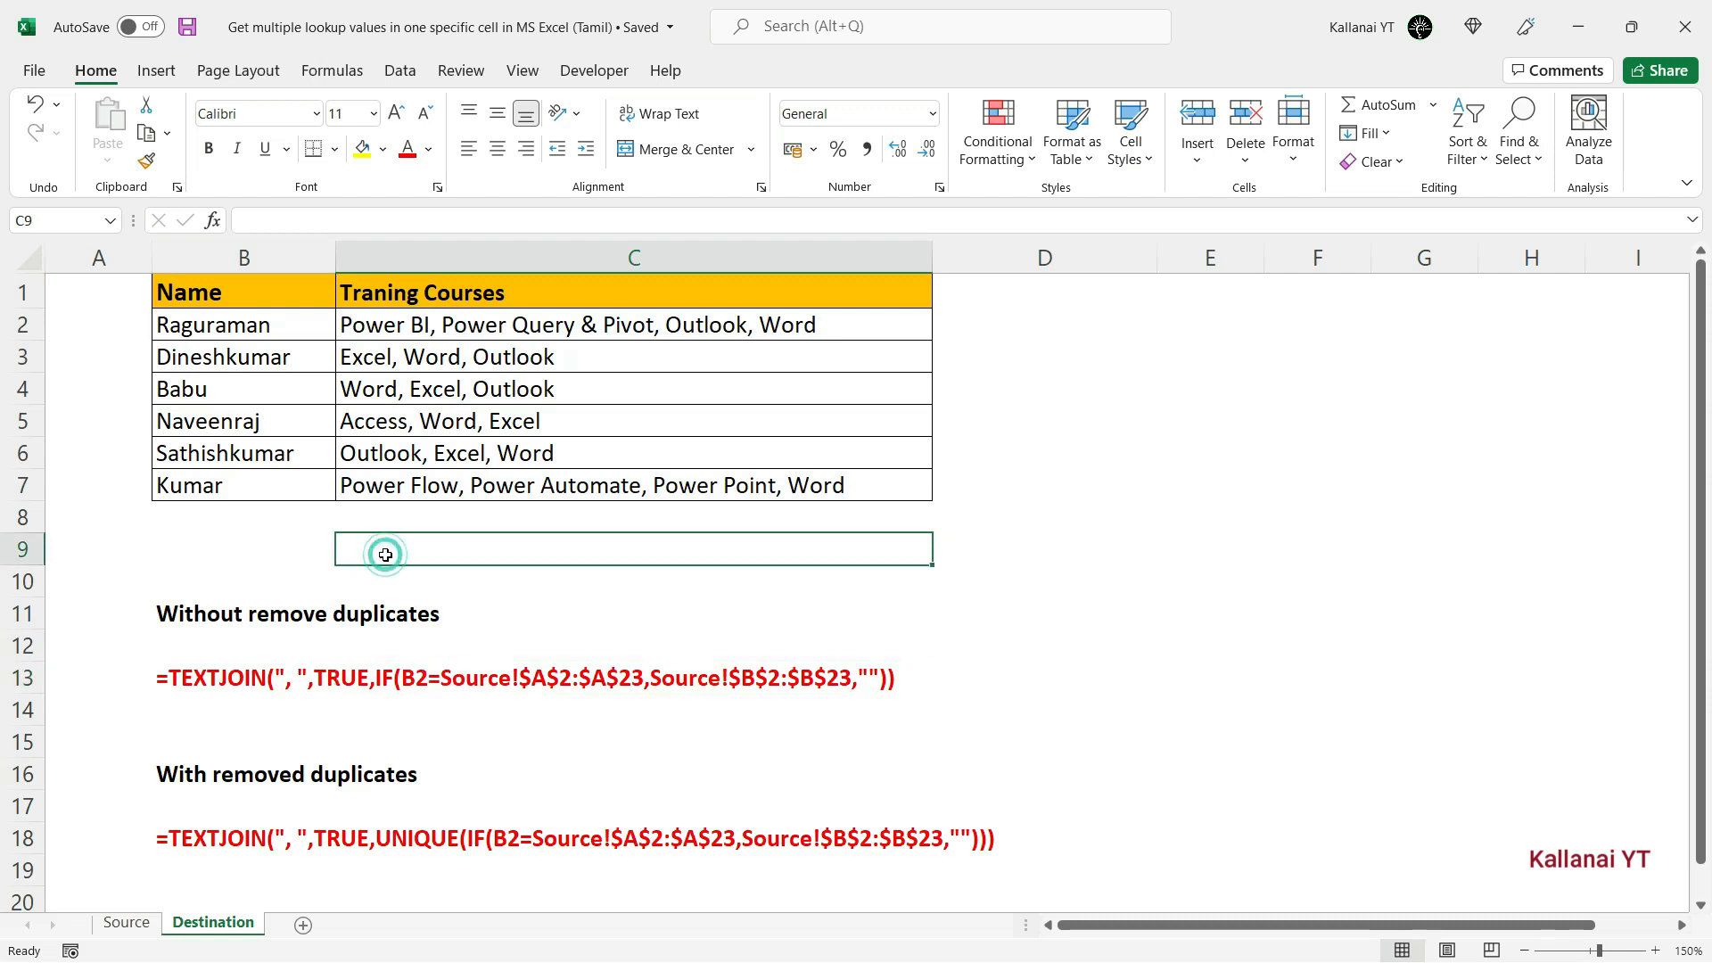
click(512, 588)
click(479, 544)
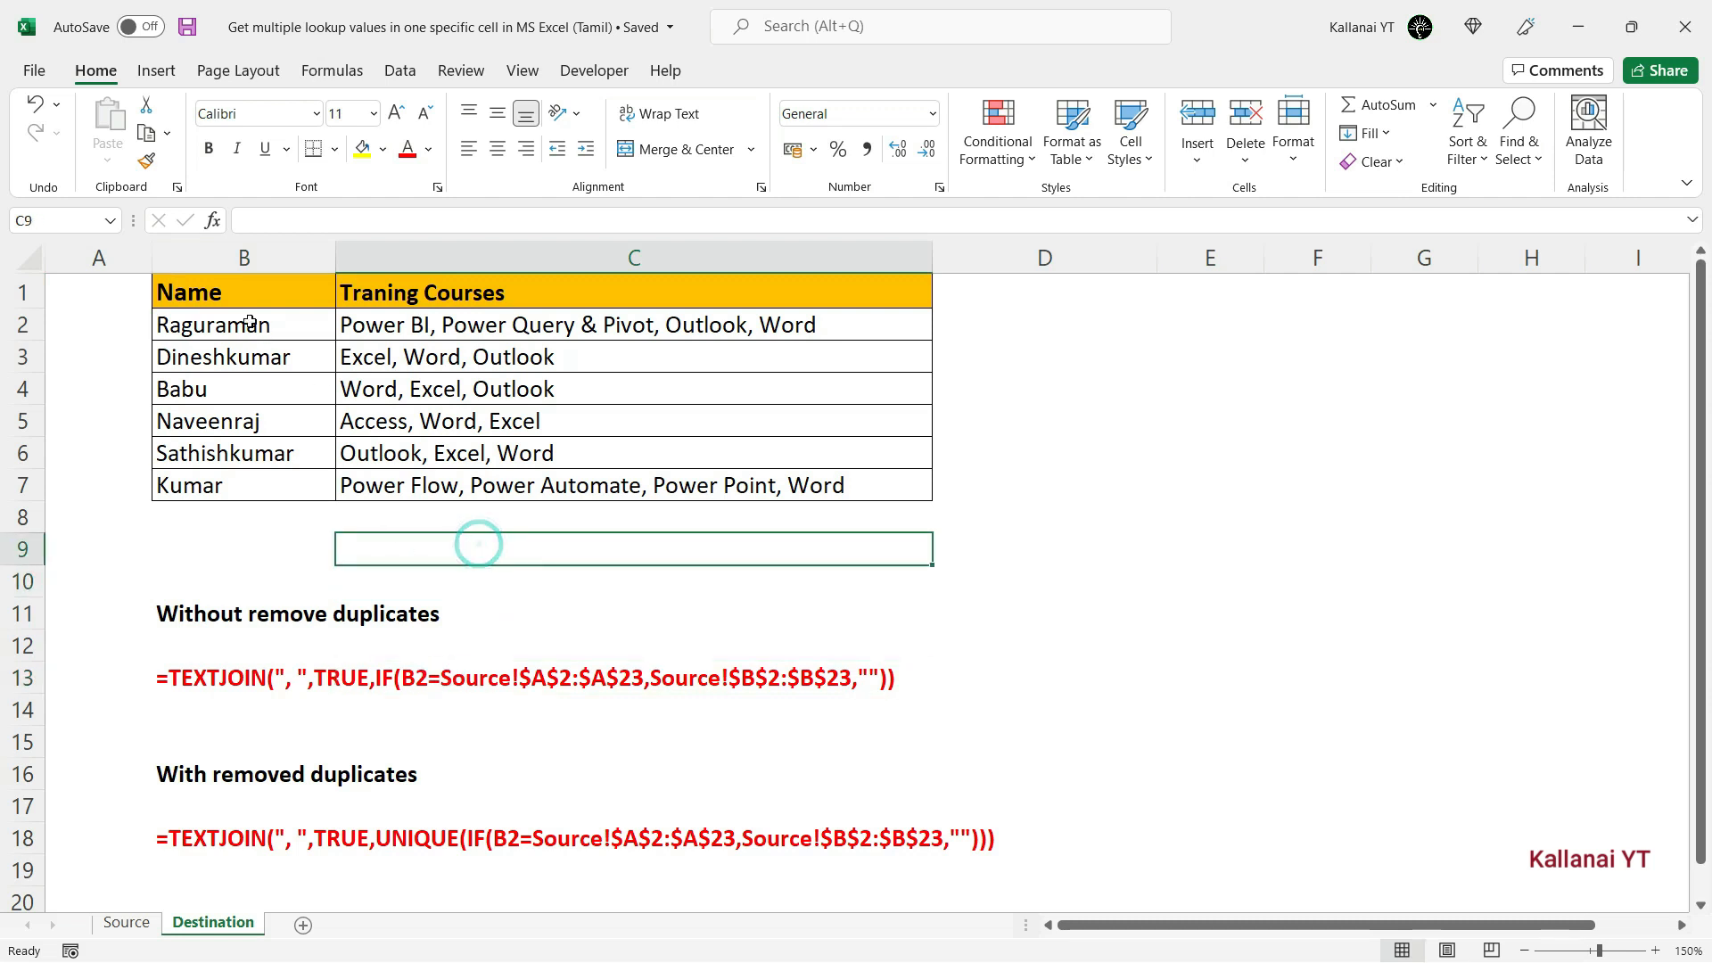
mouse_move(217, 287)
mouse_down()
mouse_move(357, 321)
mouse_move(963, 615)
mouse_move(1011, 838)
mouse_up()
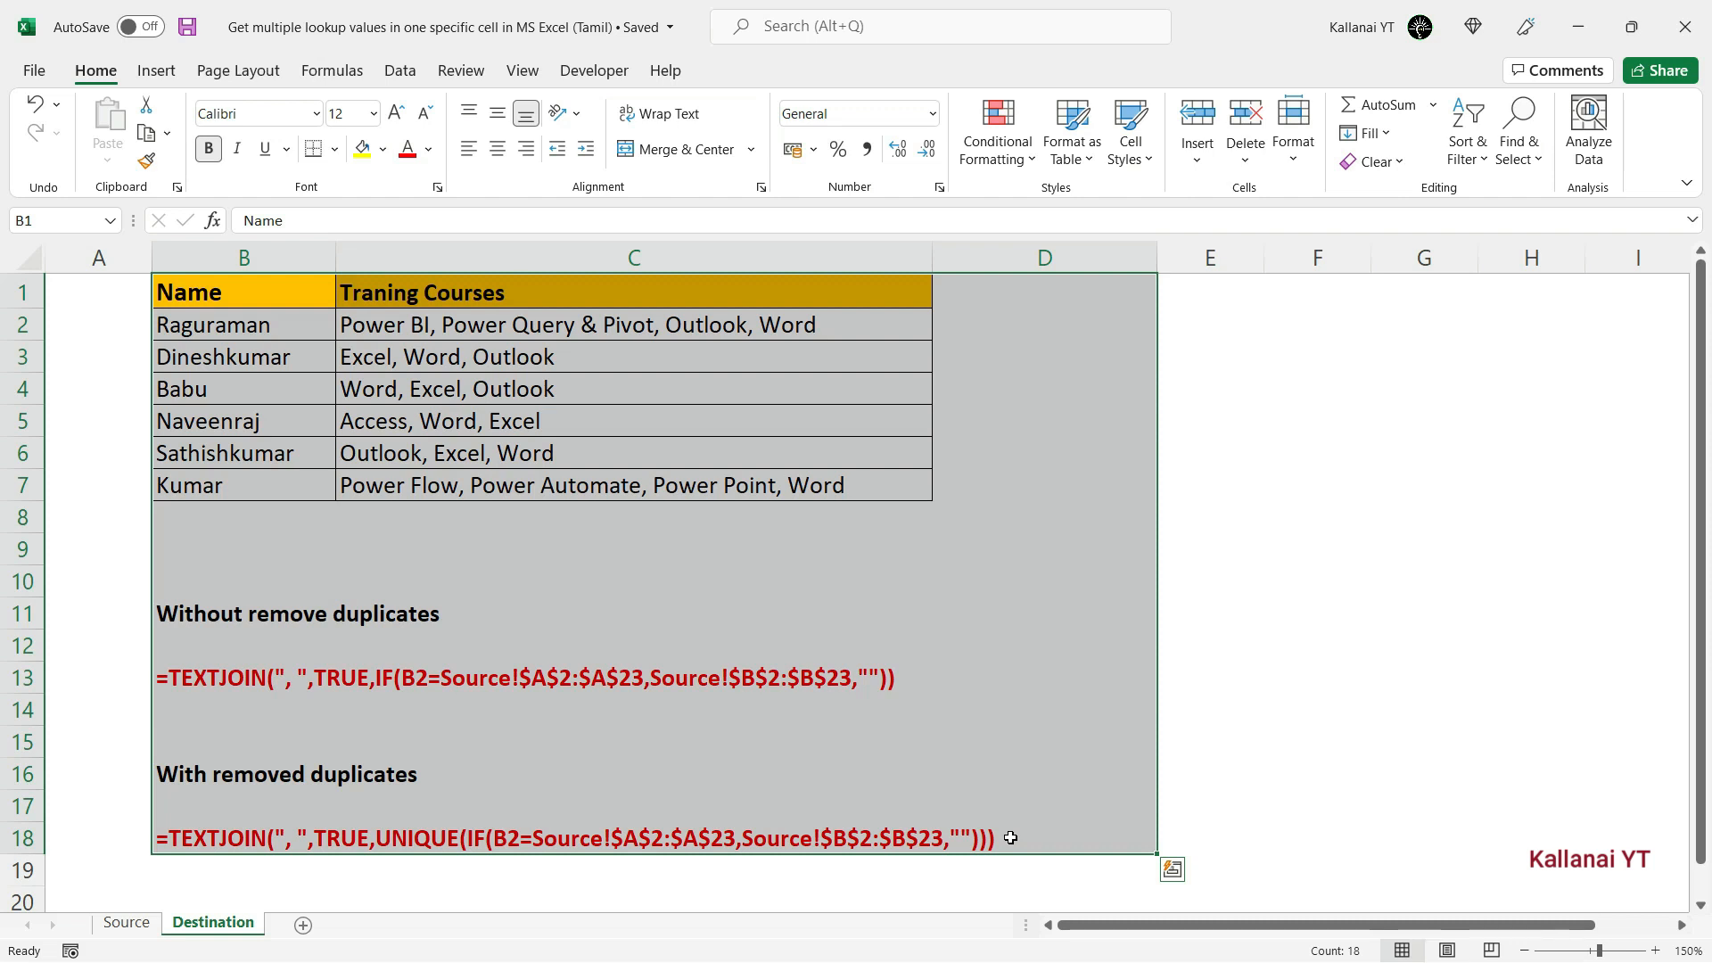
click(950, 651)
click(835, 580)
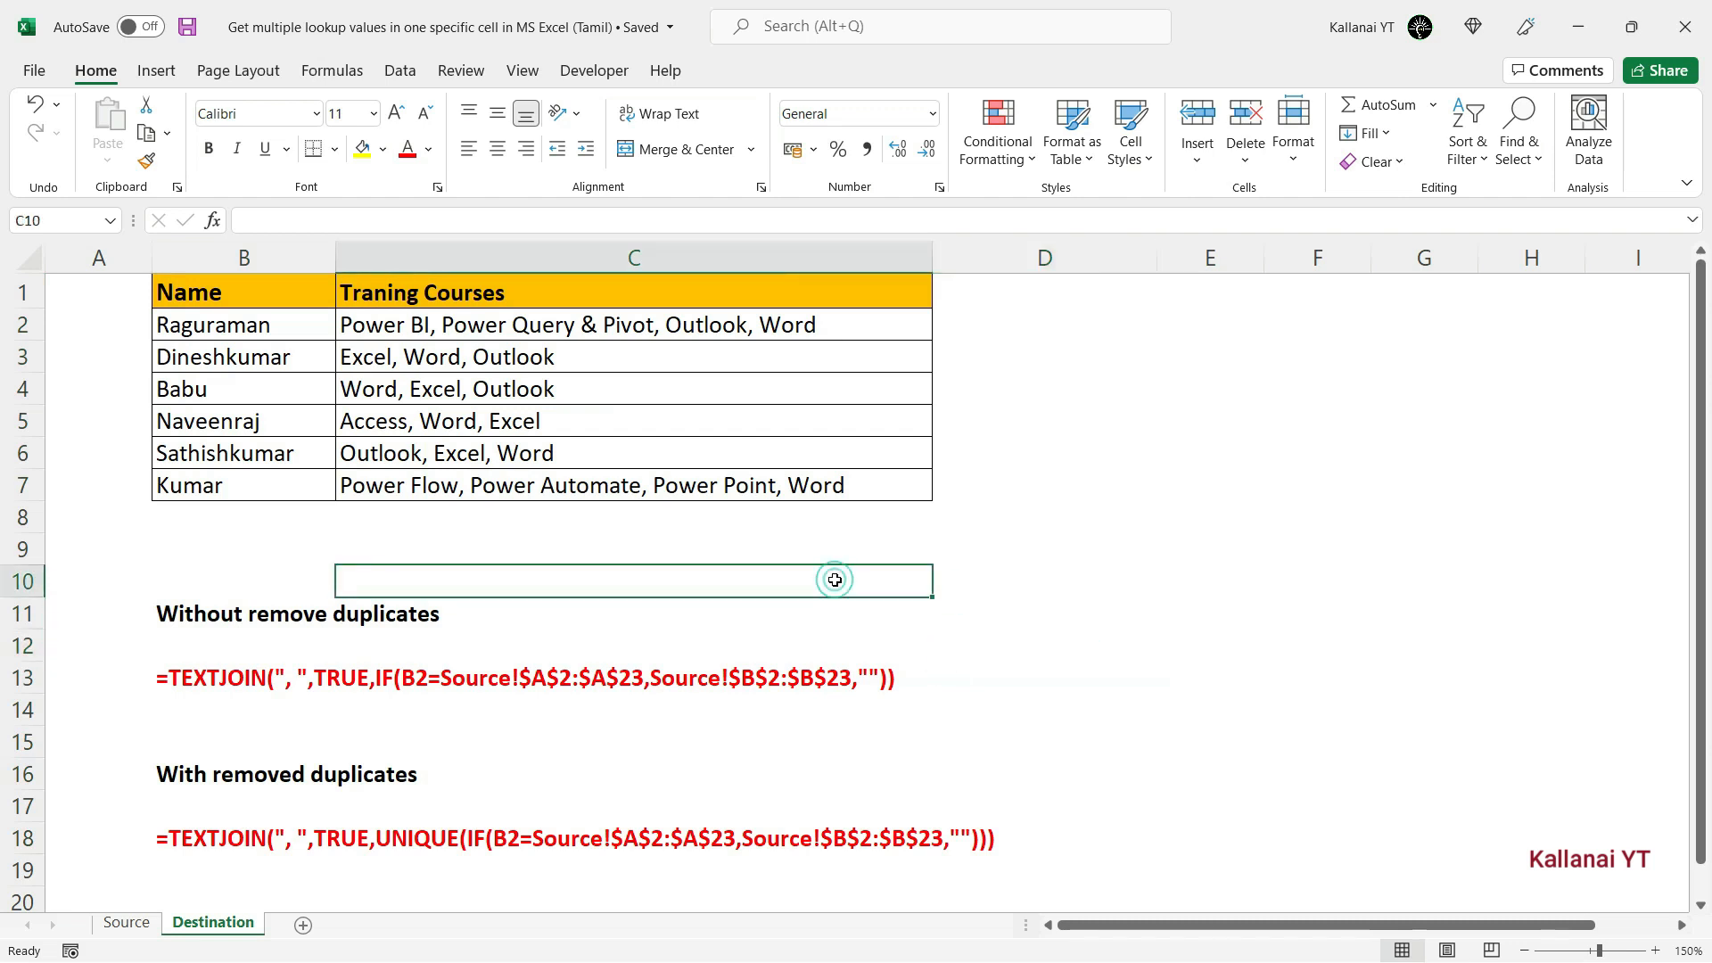
click(569, 558)
click(306, 553)
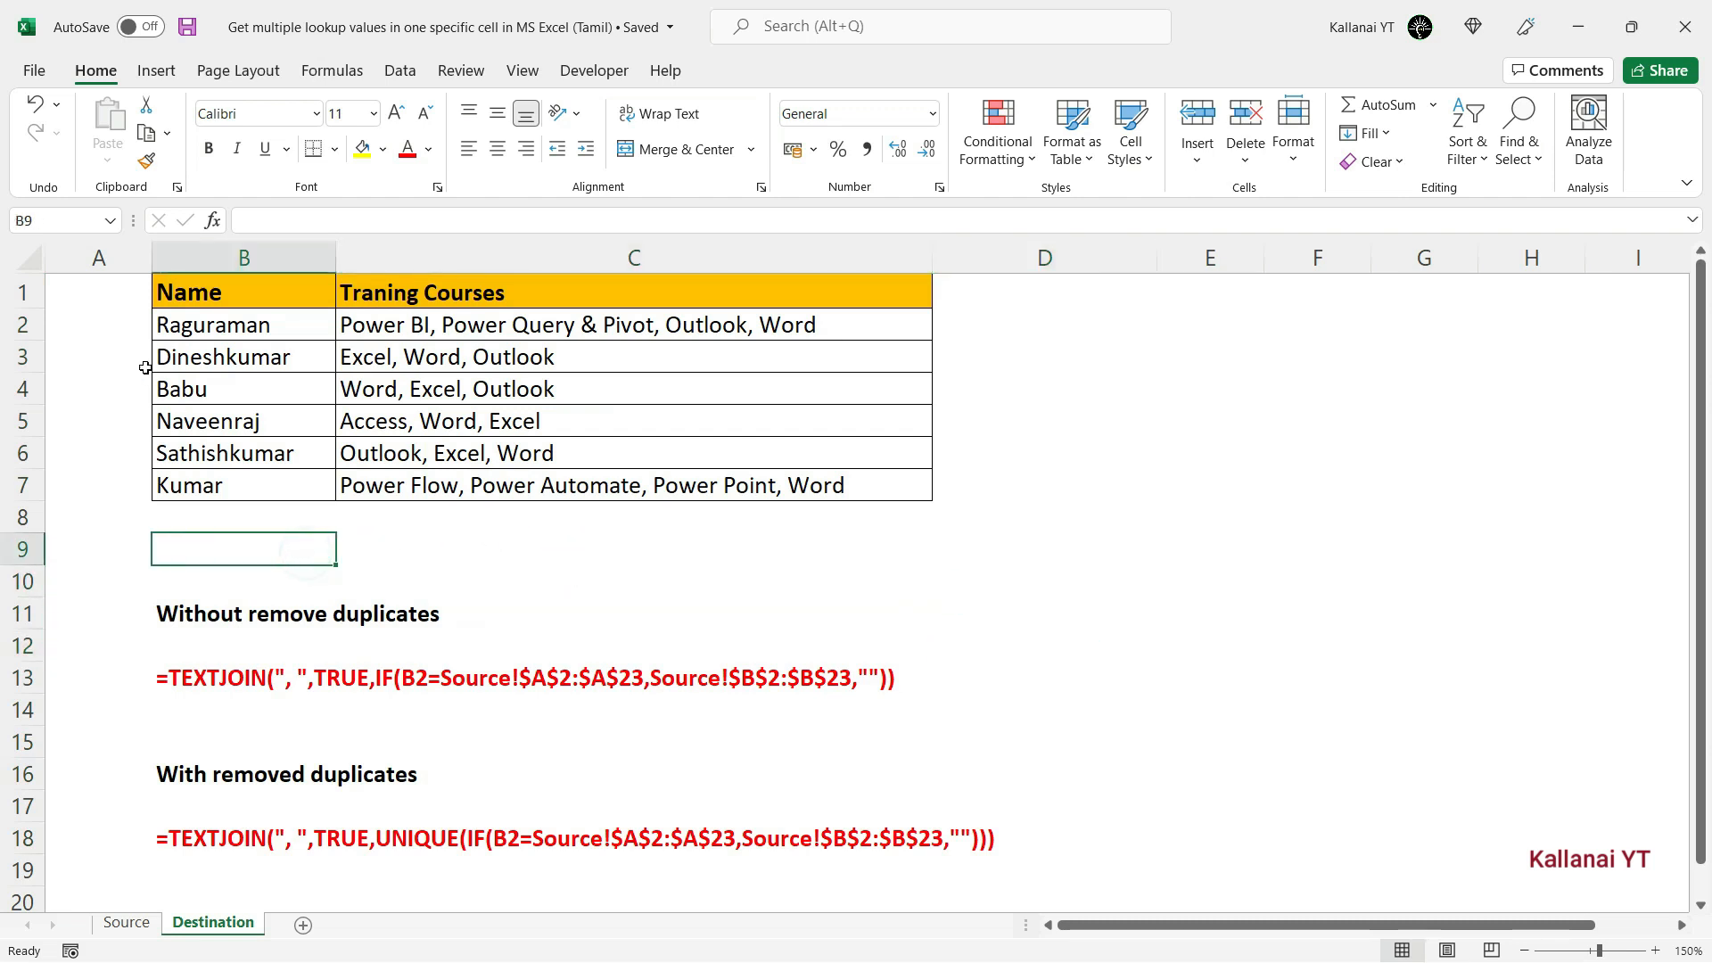
click(222, 599)
click(287, 536)
click(430, 599)
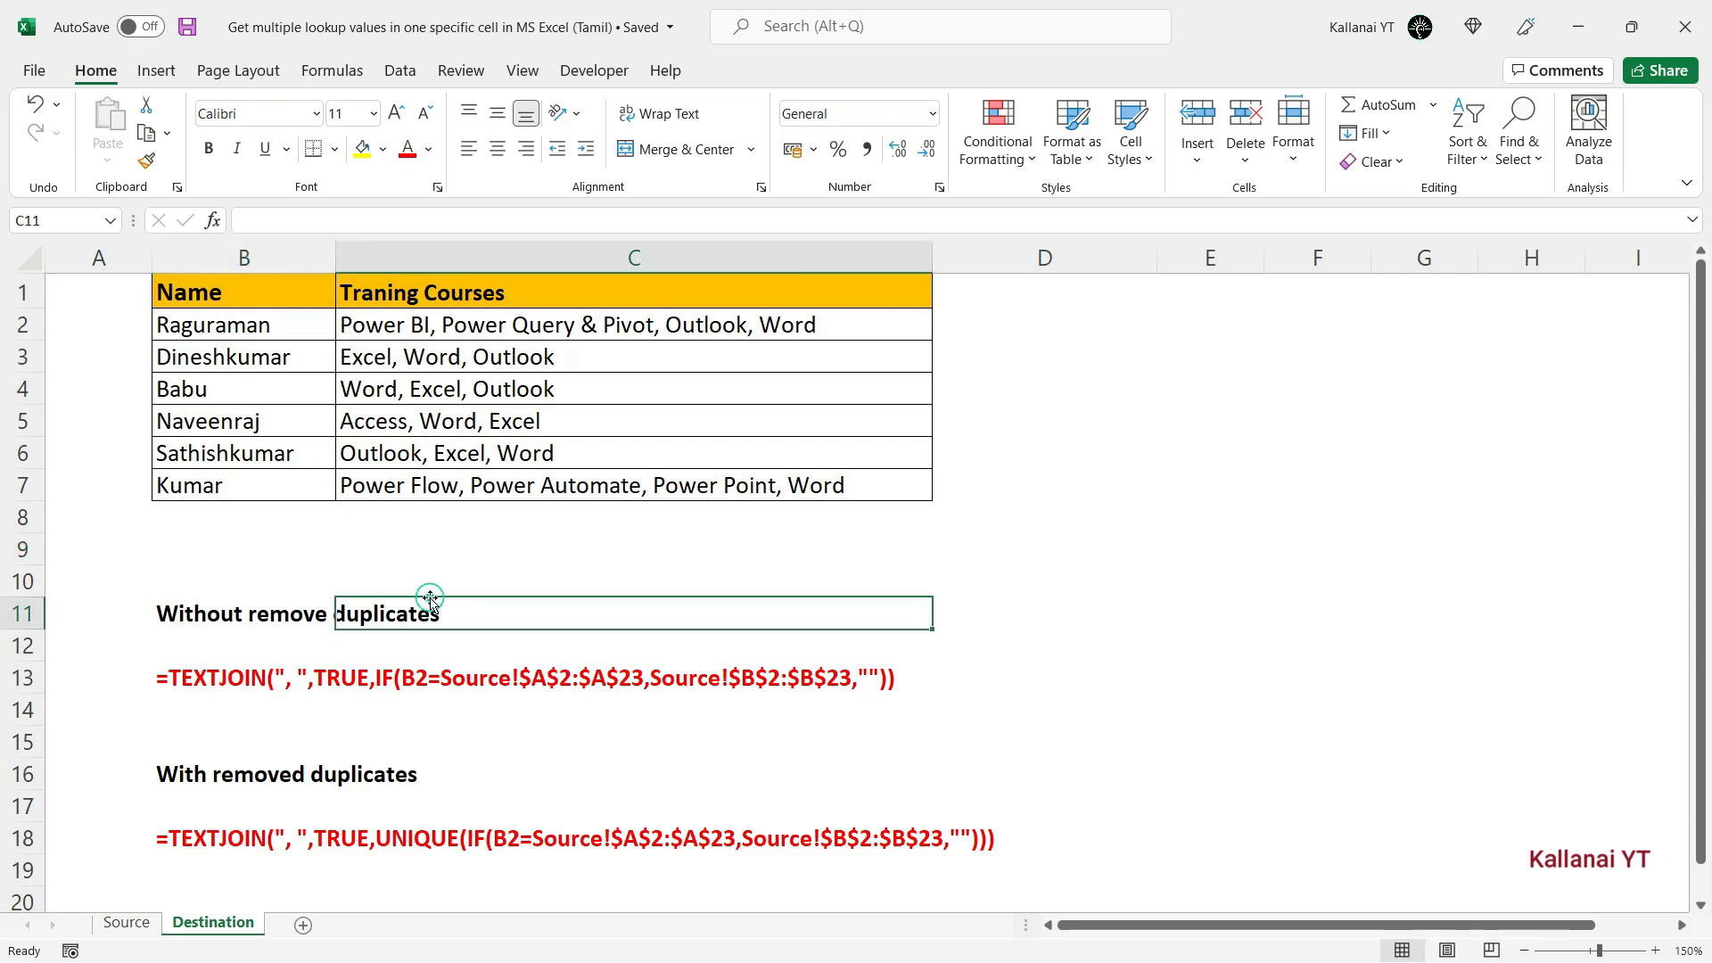